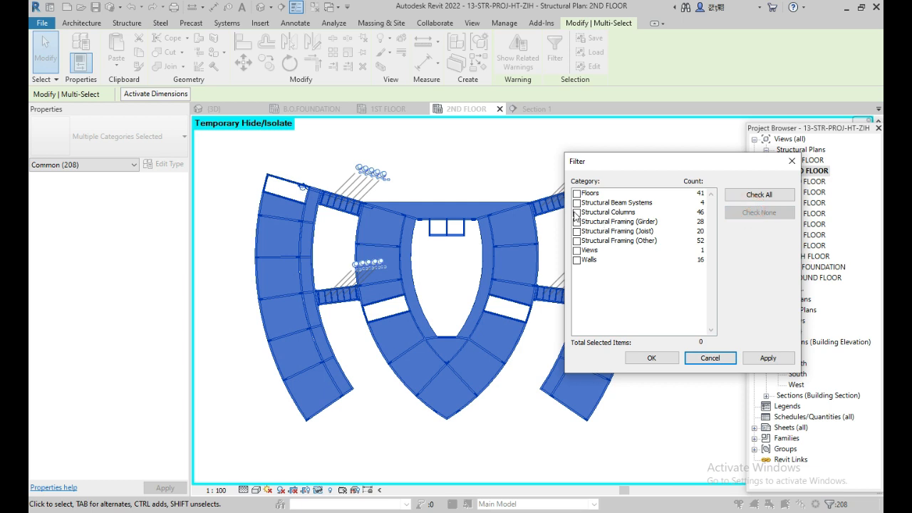
Step: Filter the selection on the 2ND FLOOR plan to include every category except Structural Columns, Views and Walls
left_click(759, 195)
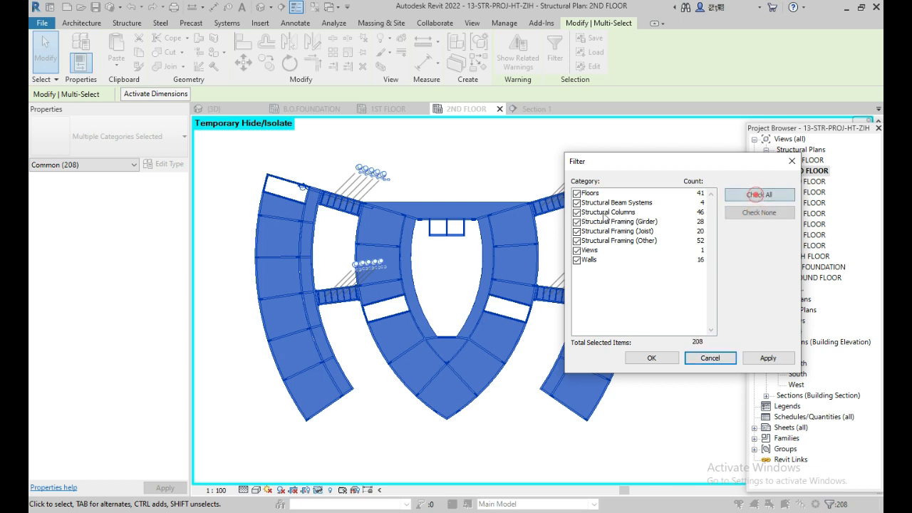
left_click(577, 212)
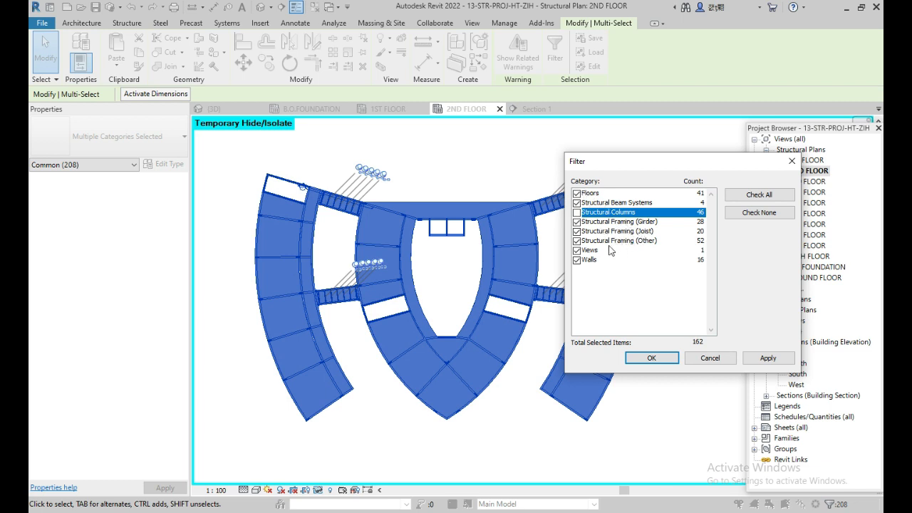
left_click(577, 250)
left_click(577, 259)
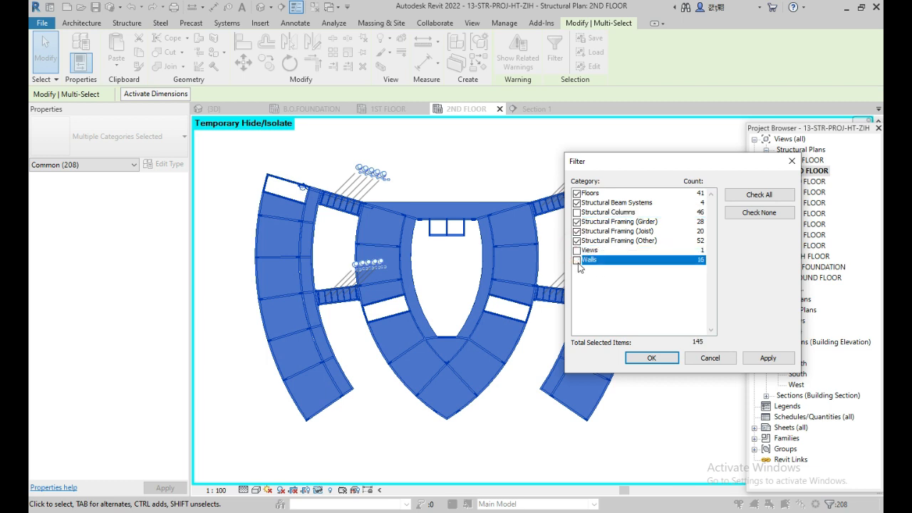
left_click(767, 363)
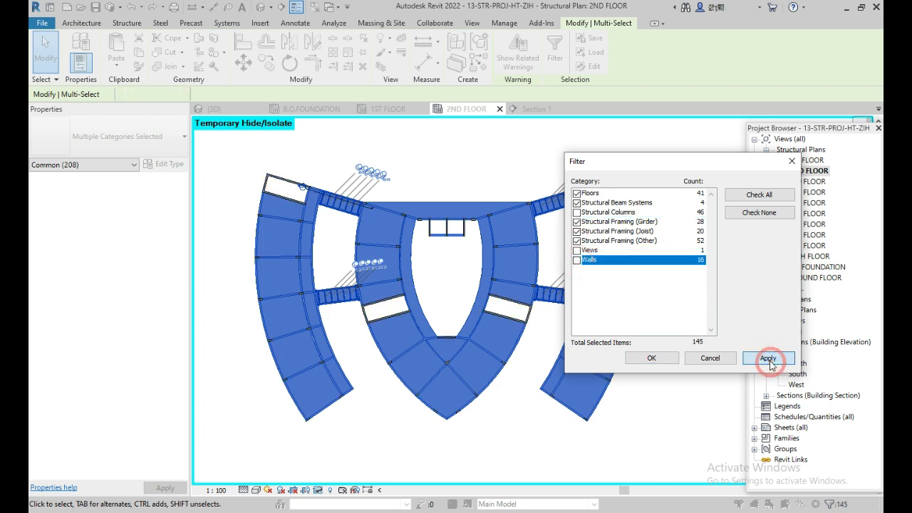
left_click(651, 359)
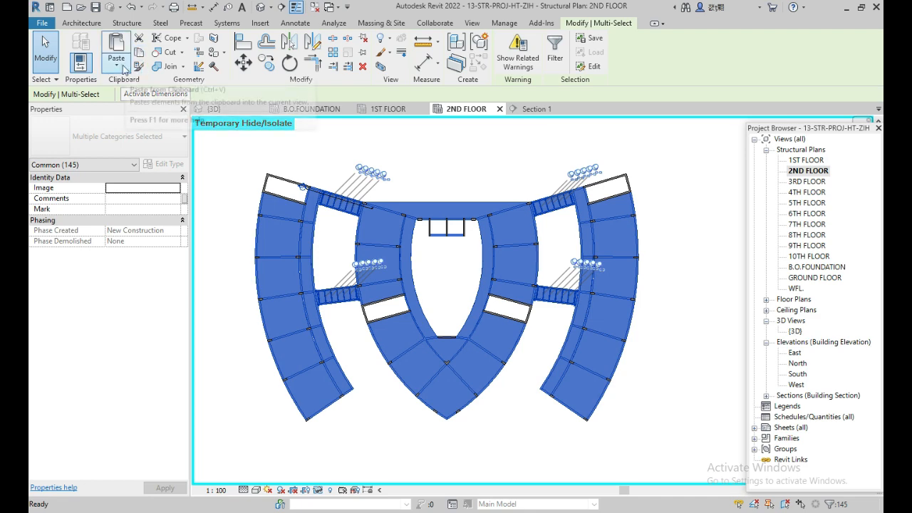
Step: Paste the copied floors and framing aligned to the levels 3RD FLOOR through 9TH FLOOR
left_click(117, 64)
left_click(160, 114)
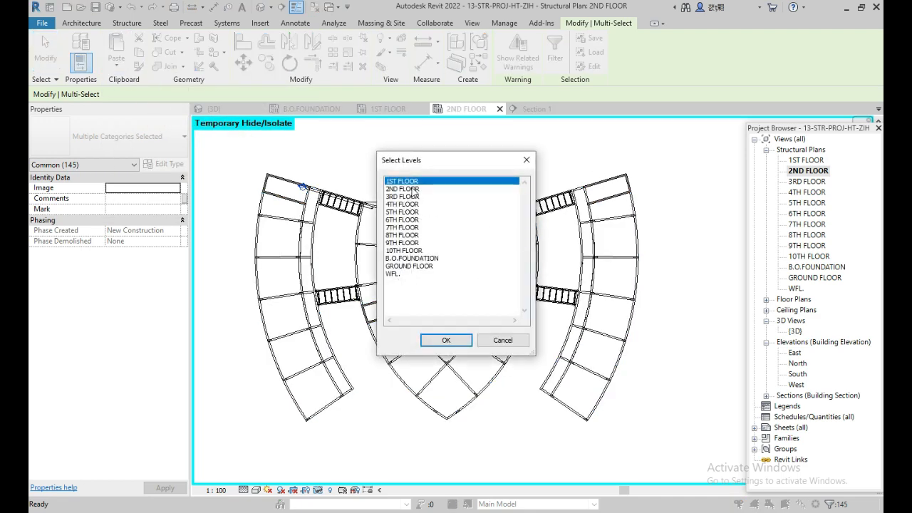
left_click(412, 198)
left_click(412, 206, "ctrl")
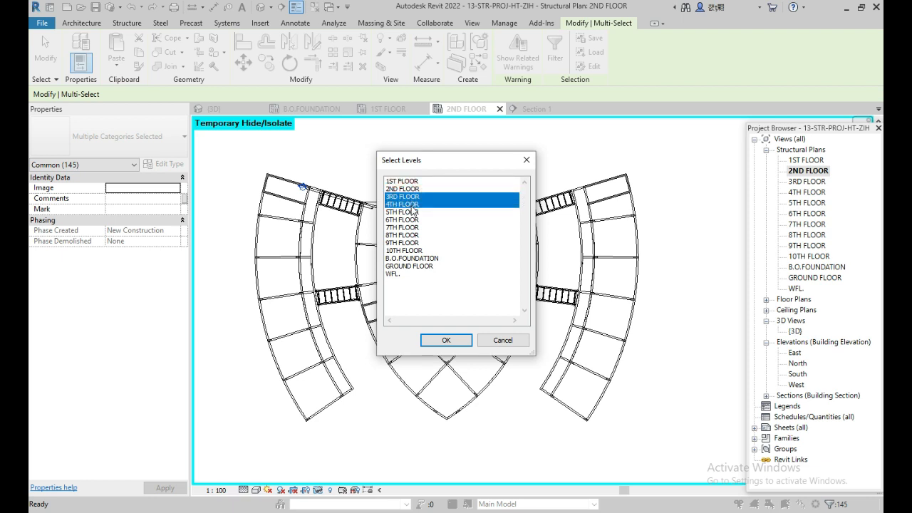
left_click(410, 219, "shift")
left_click_drag(407, 231, 460, 245)
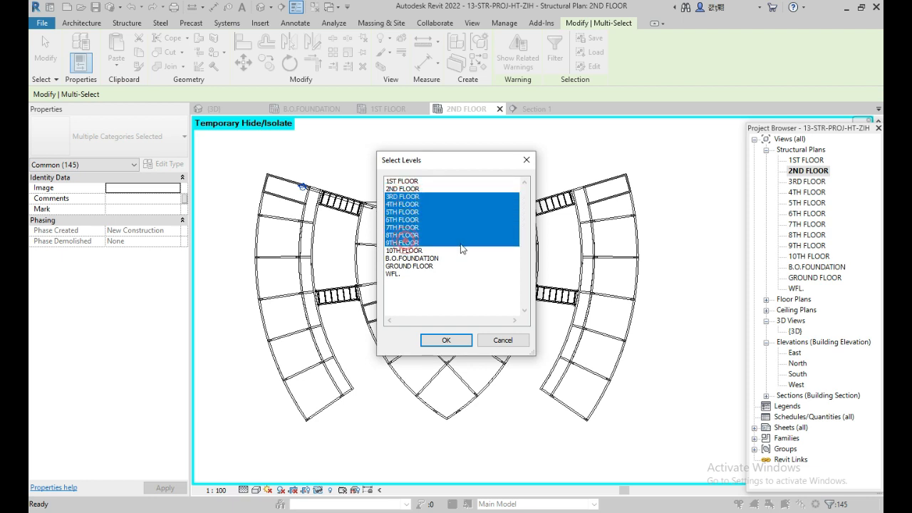
left_click(447, 341)
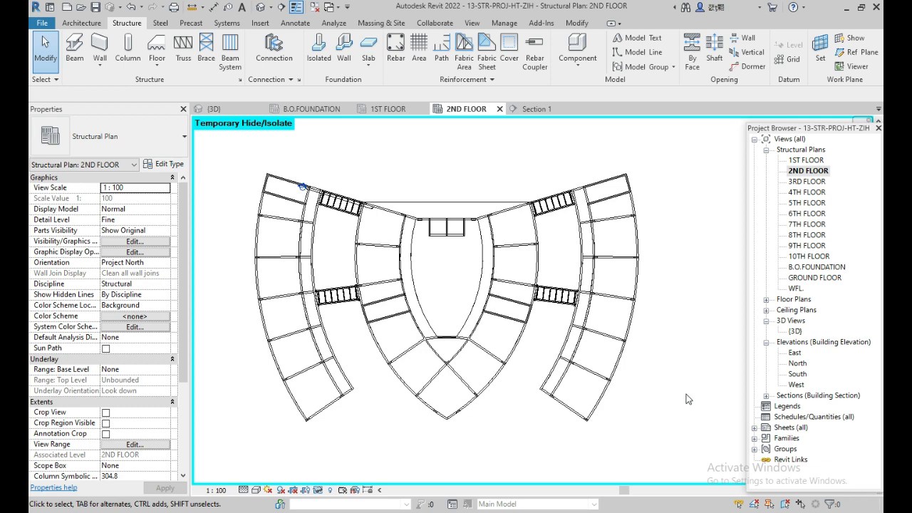
Step: Turn off the section box in the {3D} view so the whole building is displayed
left_click(214, 109)
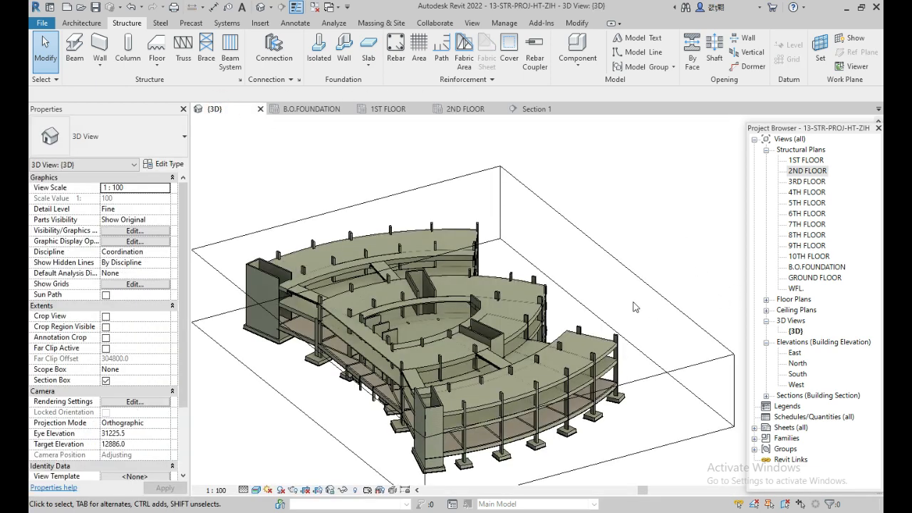
scroll(609, 253, "down", 2)
left_click(608, 252)
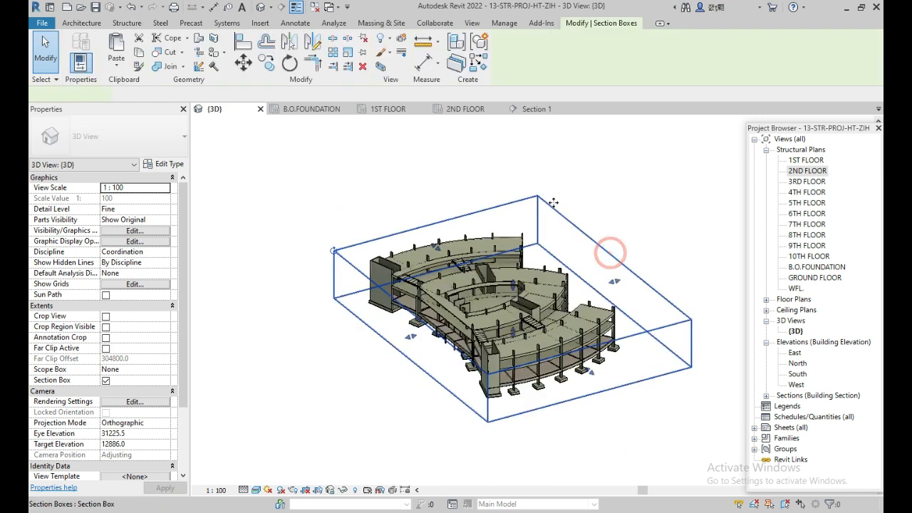
scroll(499, 199, "up", 2)
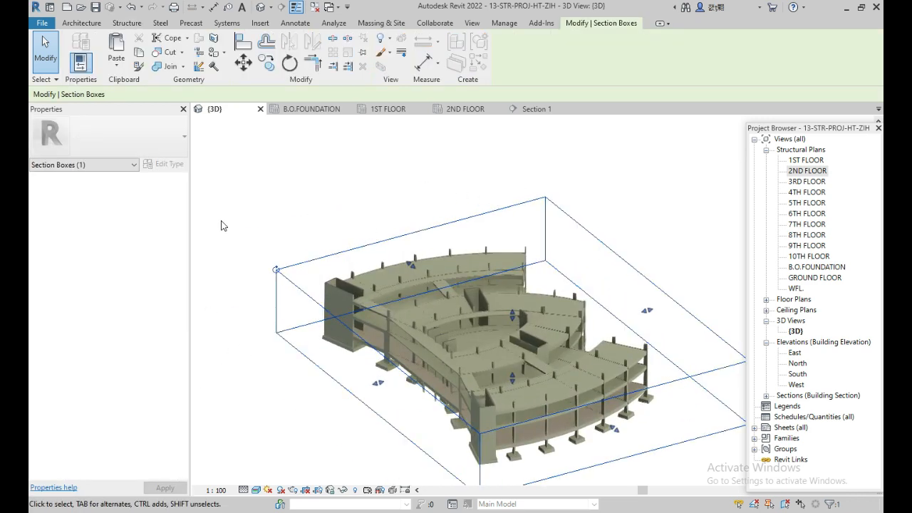
left_click(263, 200)
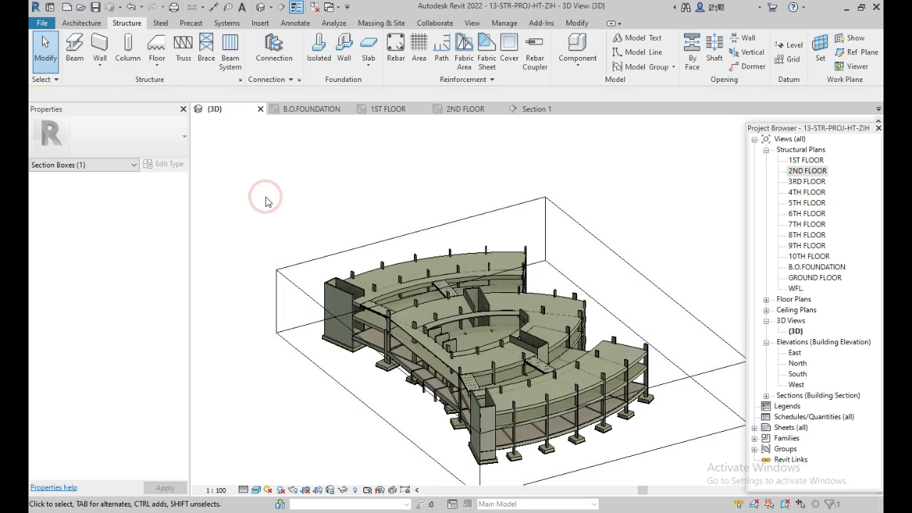
left_click(105, 380)
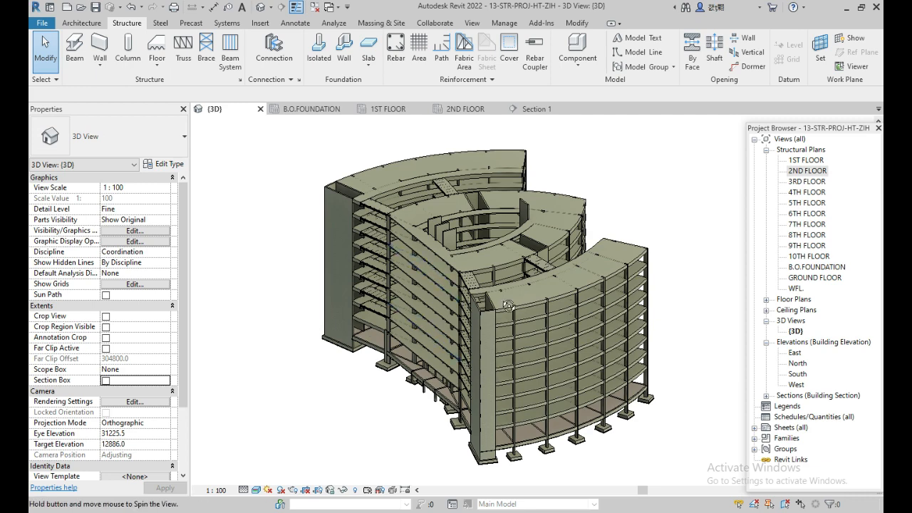
Step: Examine the pasted floors and the tops of the core walls in the 3D view
middle_click_drag(491, 307, 350, 317, "shift")
scroll(533, 380, "up", 2)
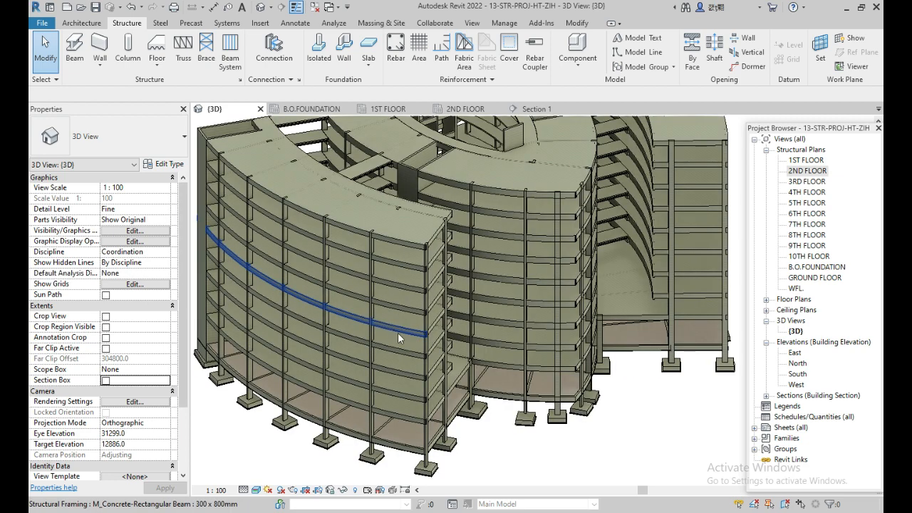
scroll(398, 333, "down", 2)
scroll(288, 194, "up", 2)
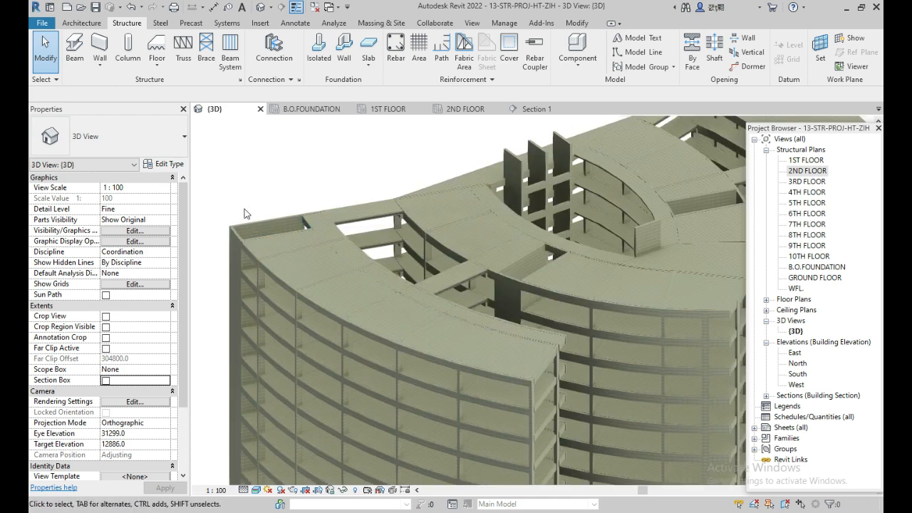
middle_click_drag(315, 189, 350, 205)
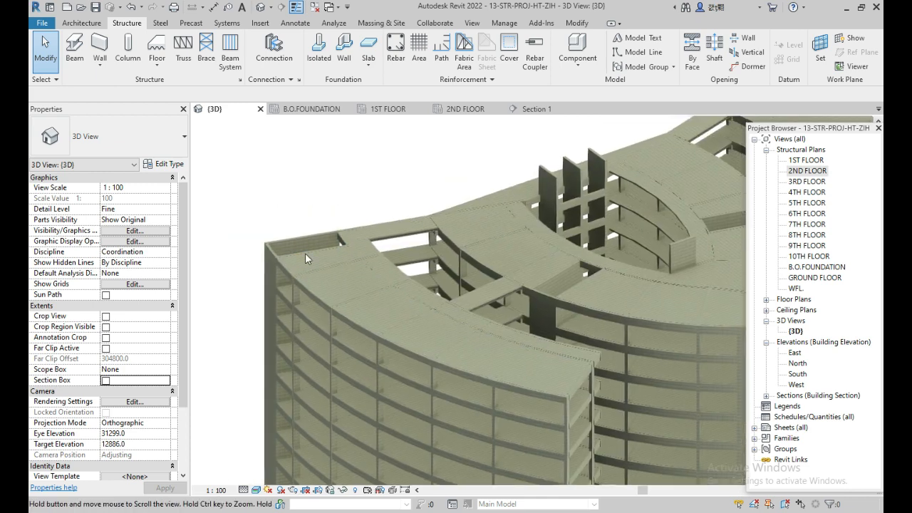
scroll(363, 277, "down", 1)
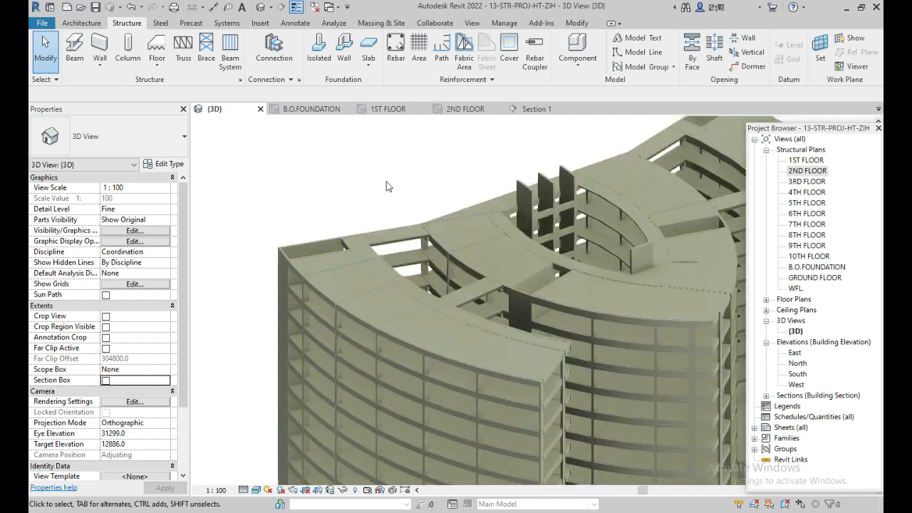
Step: On the 9TH FLOOR plan, set the top constraint of the core walls at the outer ends of both wings to 10TH FLOOR
double_click(807, 245)
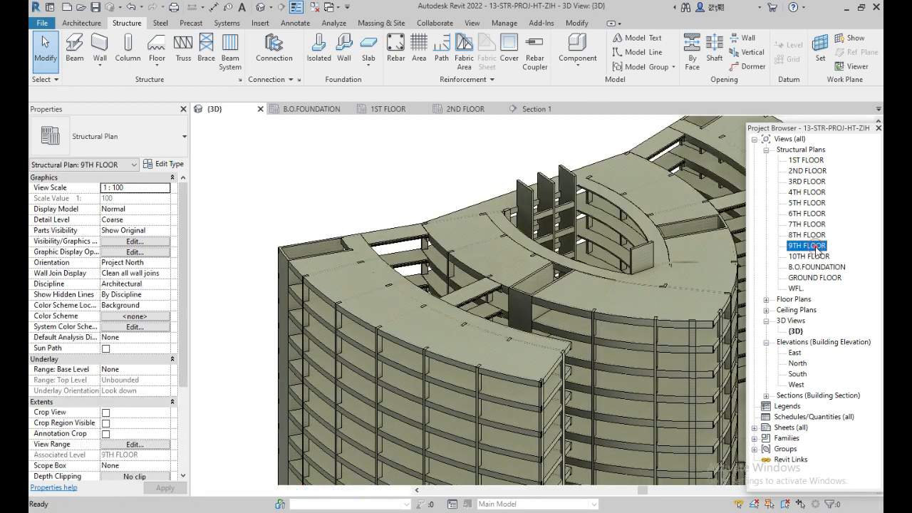
scroll(418, 178, "up", 4)
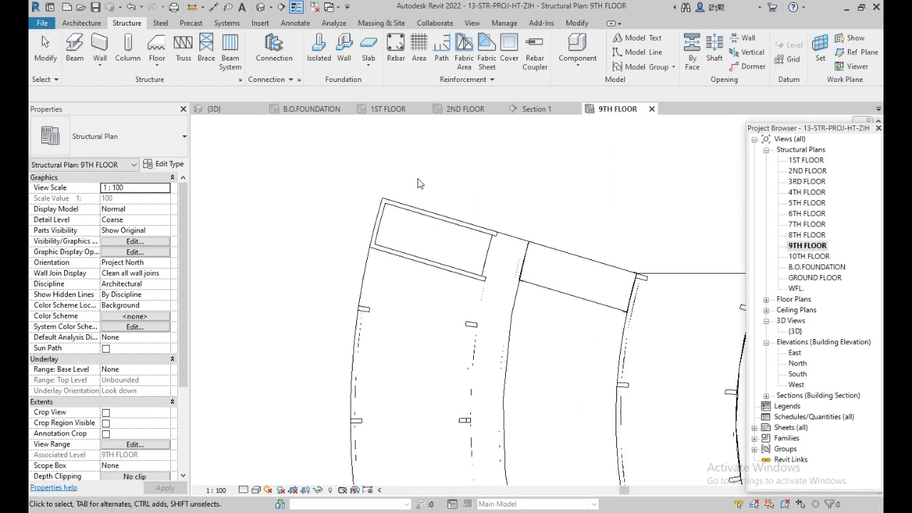
left_click_drag(333, 181, 523, 328)
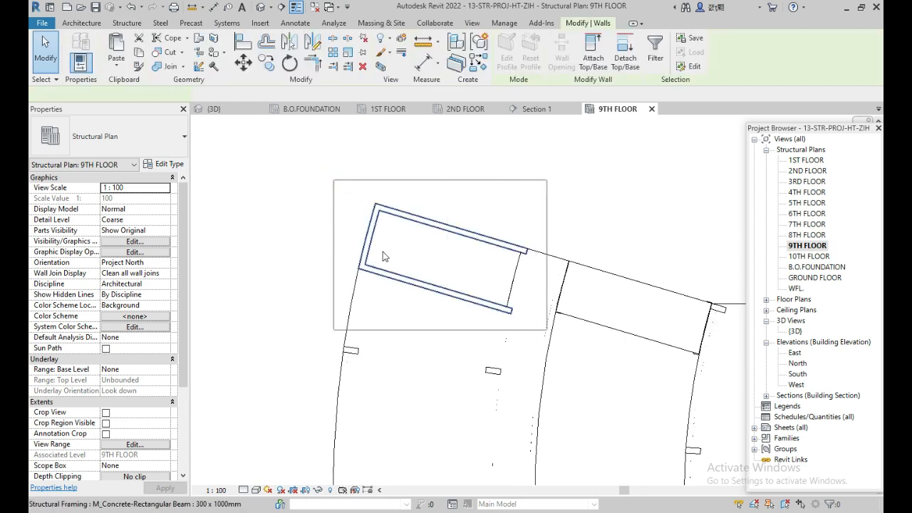
middle_click_drag(524, 328, 334, 262)
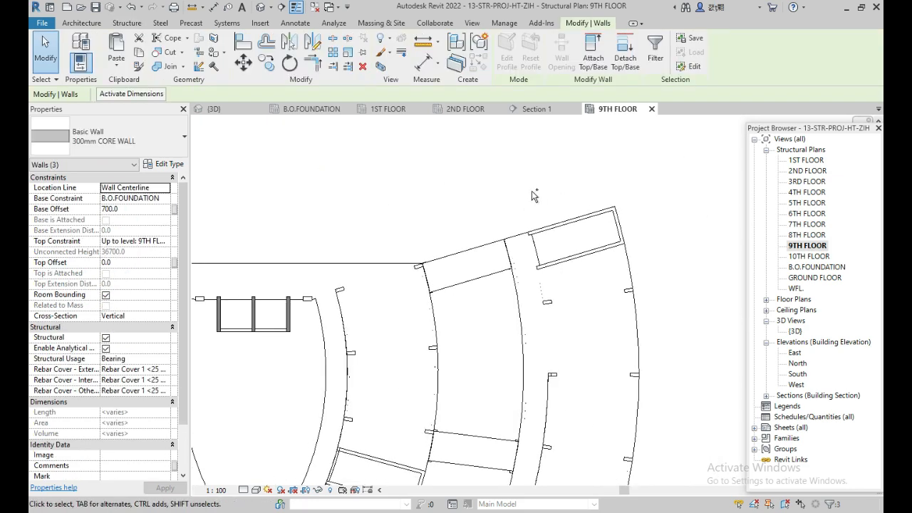
left_click_drag(518, 176, 642, 284)
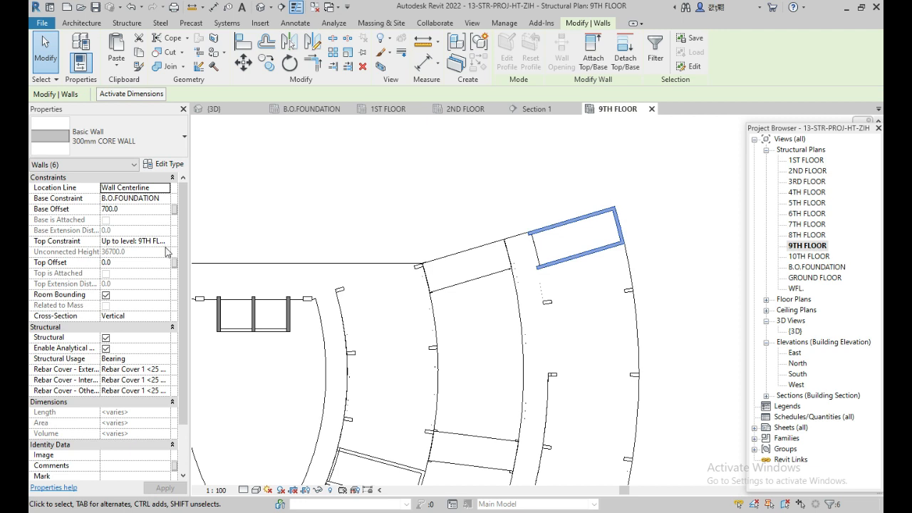
left_click(135, 241)
left_click(165, 241)
left_click(139, 299)
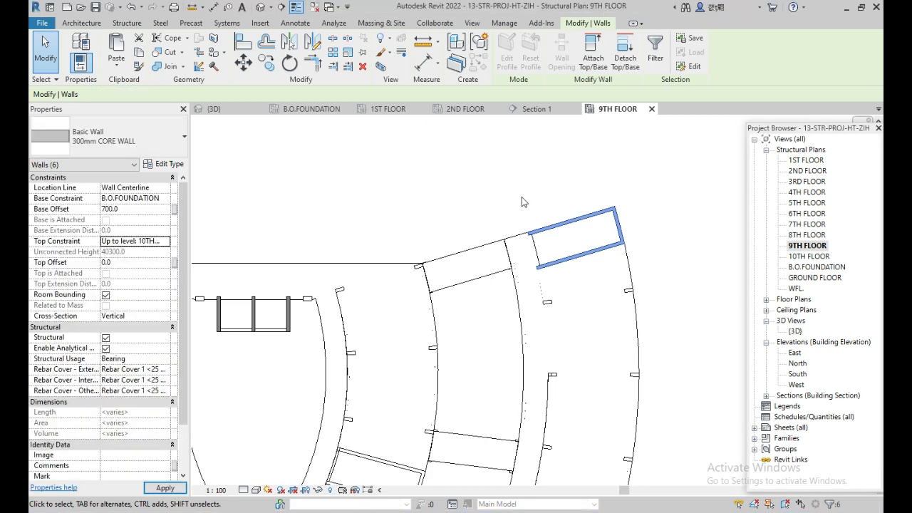
scroll(478, 186, "down", 2)
middle_click_drag(385, 233, 456, 173)
left_click(672, 224)
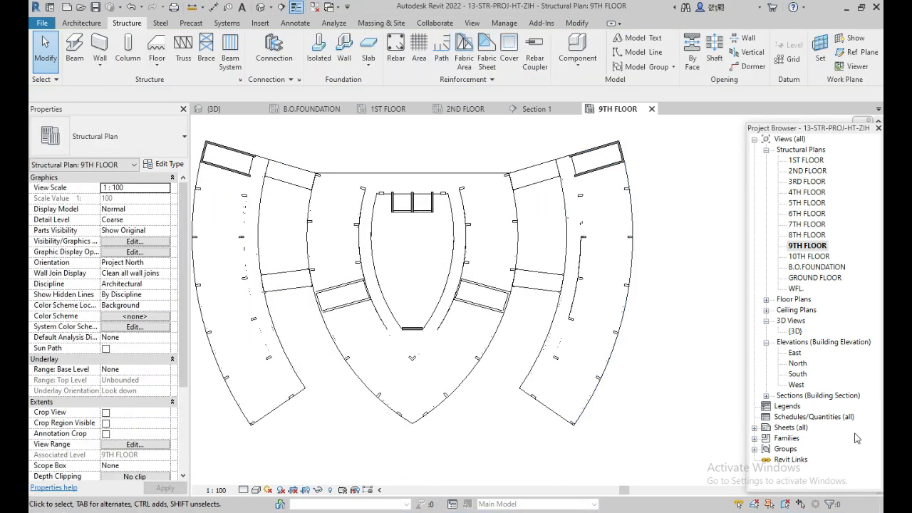
Step: Open the East elevation and examine the wall tops around the 9TH FLOOR and 10TH FLOOR levels
double_click(799, 354)
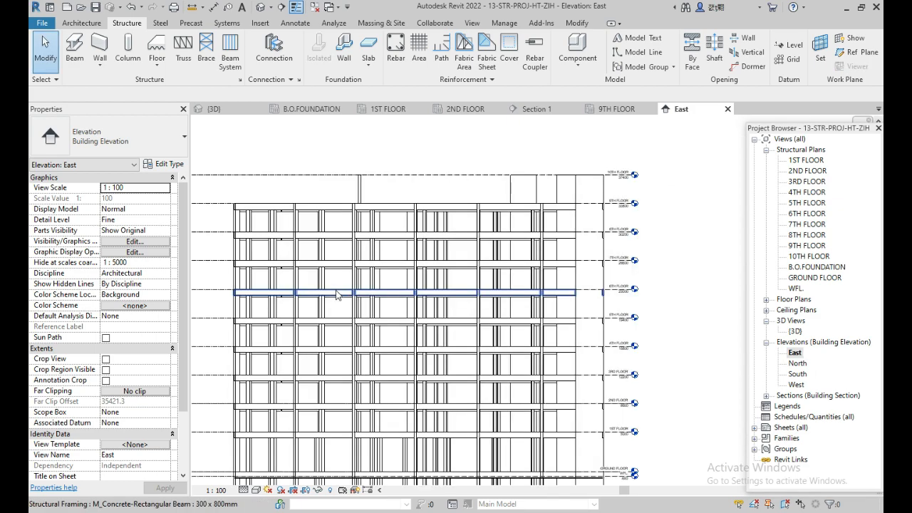
scroll(428, 233, "down", 3)
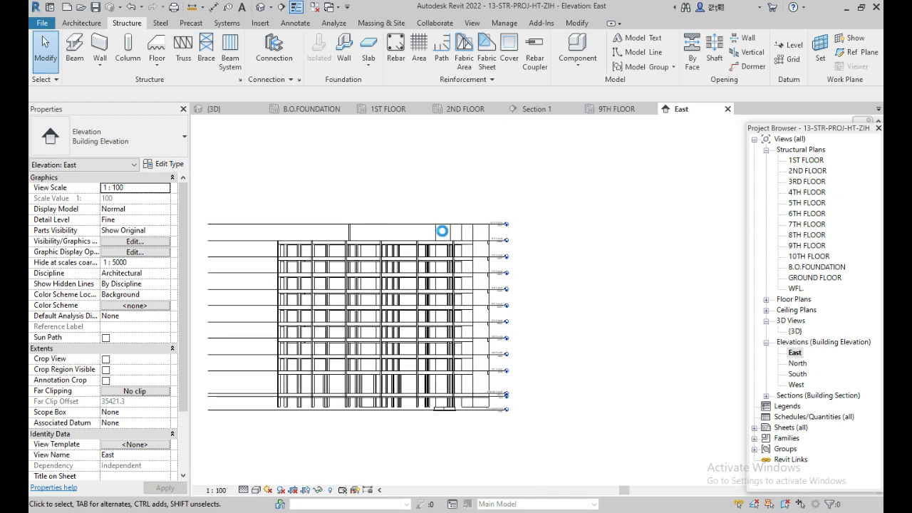
scroll(342, 207, "up", 3)
scroll(412, 189, "up", 3)
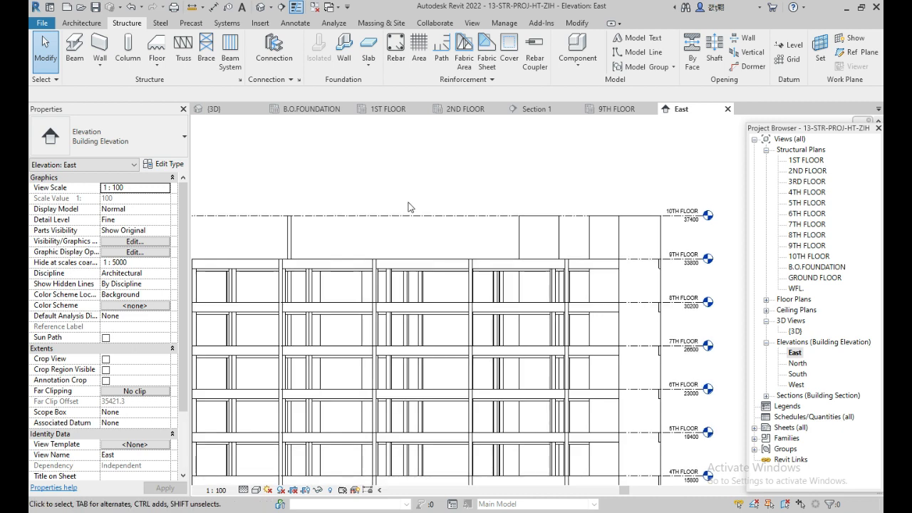
scroll(346, 218, "down", 4)
Step: Create a level similar to 10TH FLOOR above it, at an elevation of about 42500, aligned with the existing level ends
left_click(247, 210)
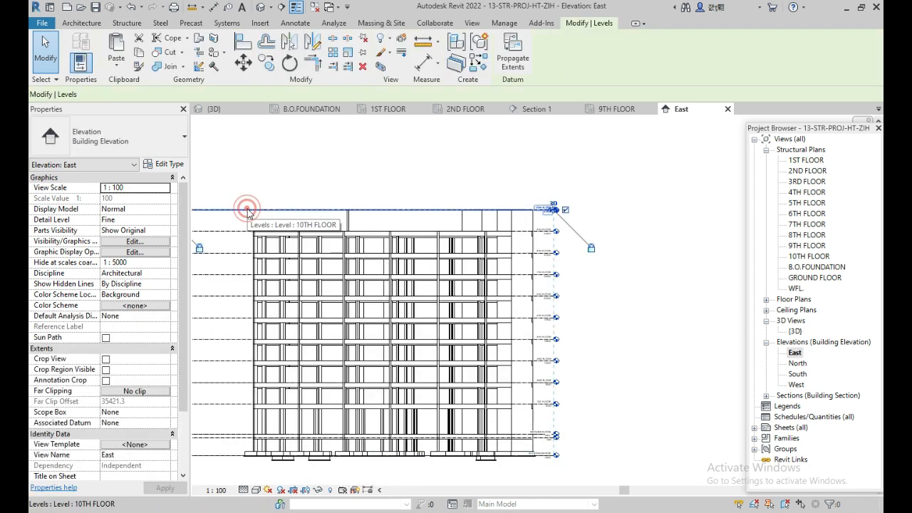
middle_click_drag(273, 167, 300, 181)
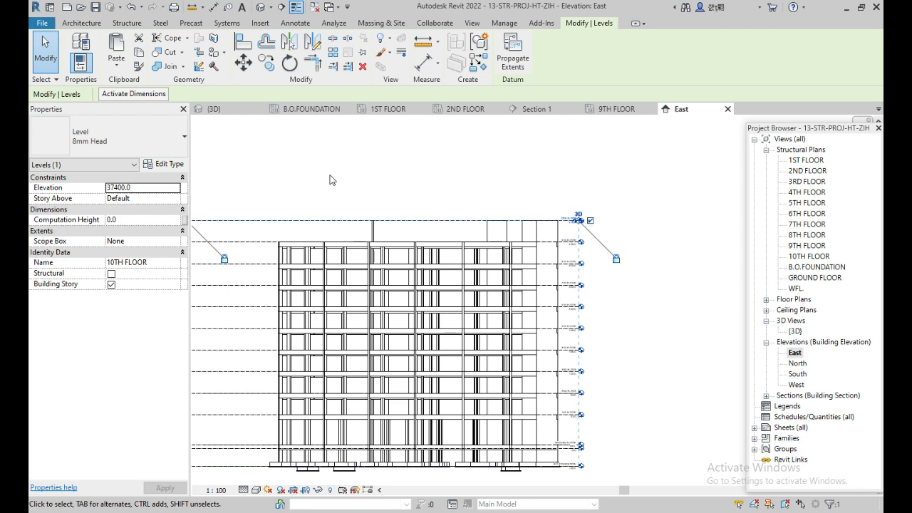
right_click(310, 221)
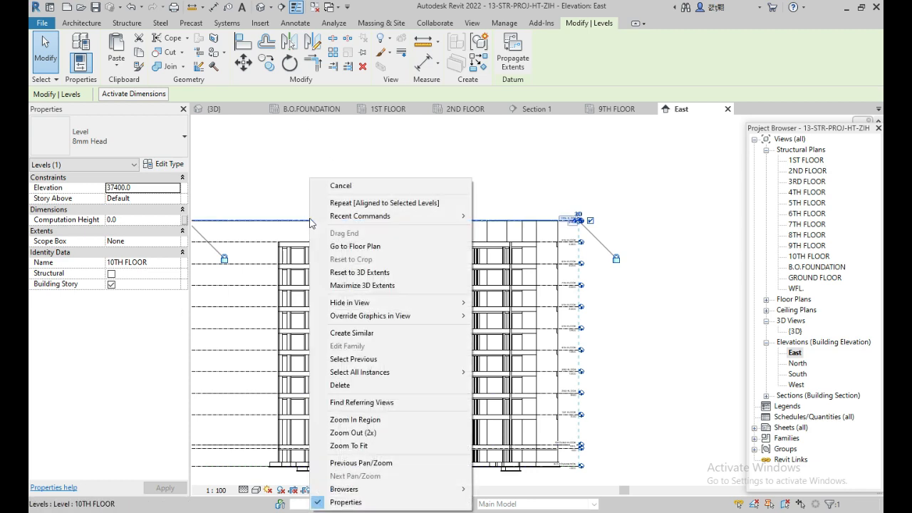
left_click(360, 331)
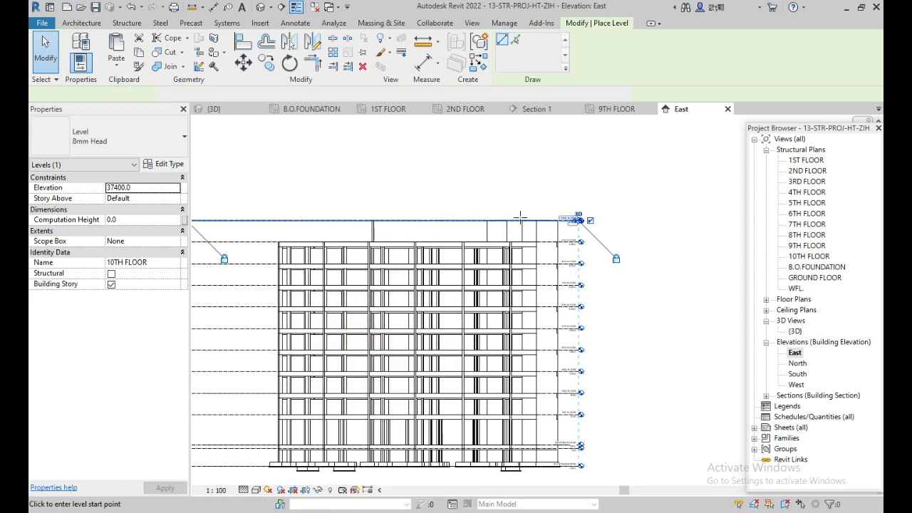
scroll(520, 213, "down", 1)
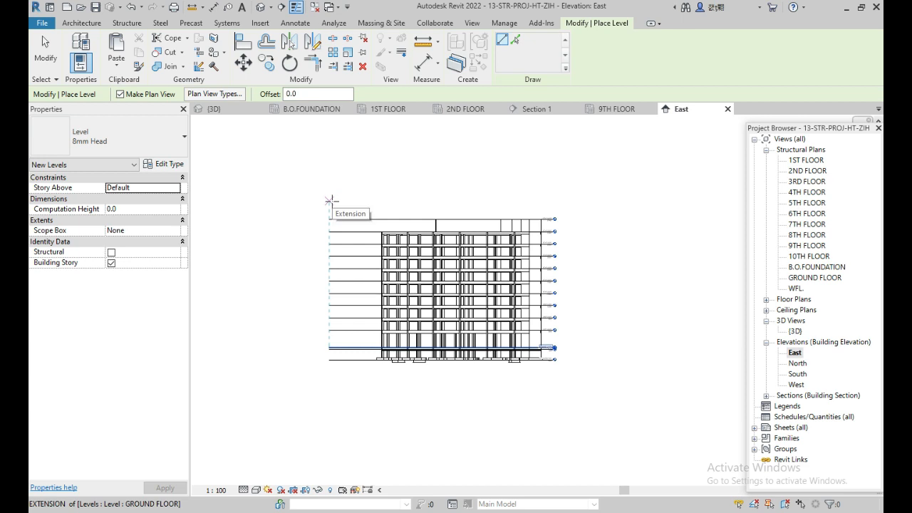
left_click(331, 201)
scroll(522, 202, "up", 1)
scroll(565, 208, "up", 2)
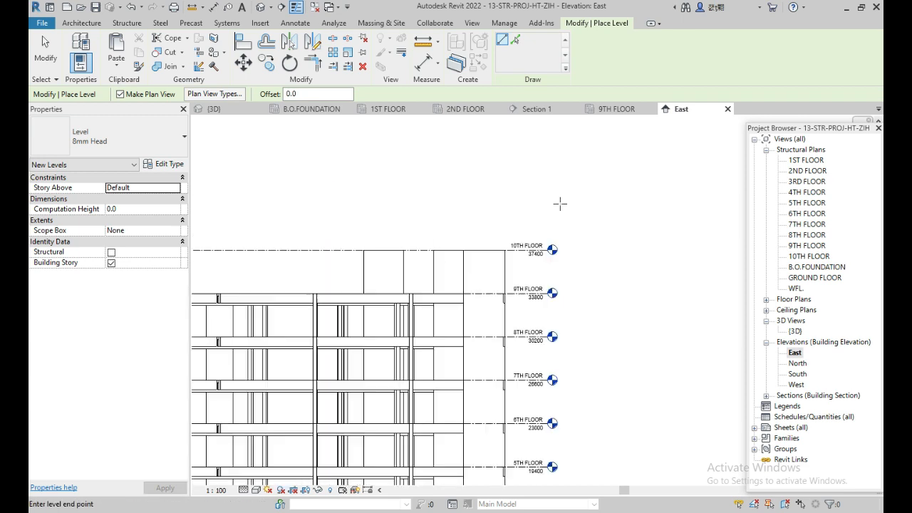
left_click(546, 198)
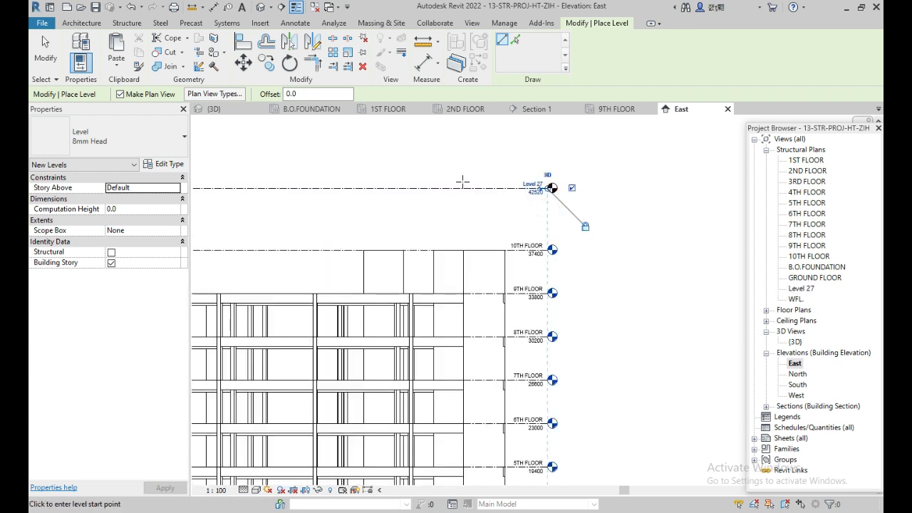
Step: Finish placing levels and set the new top level 3600 above 10TH FLOOR
key("Escape")
key("Escape")
left_click(435, 189)
middle_click_drag(540, 252, 733, 271)
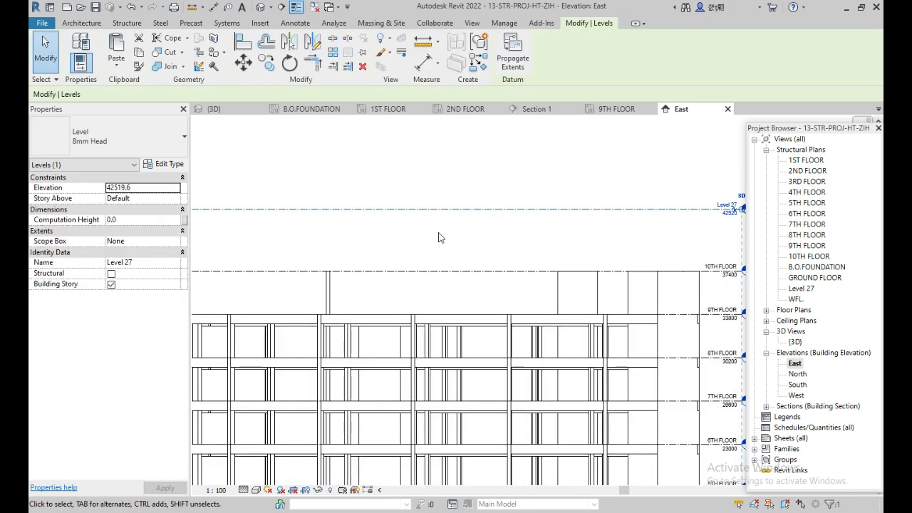
middle_click_drag(327, 239, 448, 233)
left_click(224, 231)
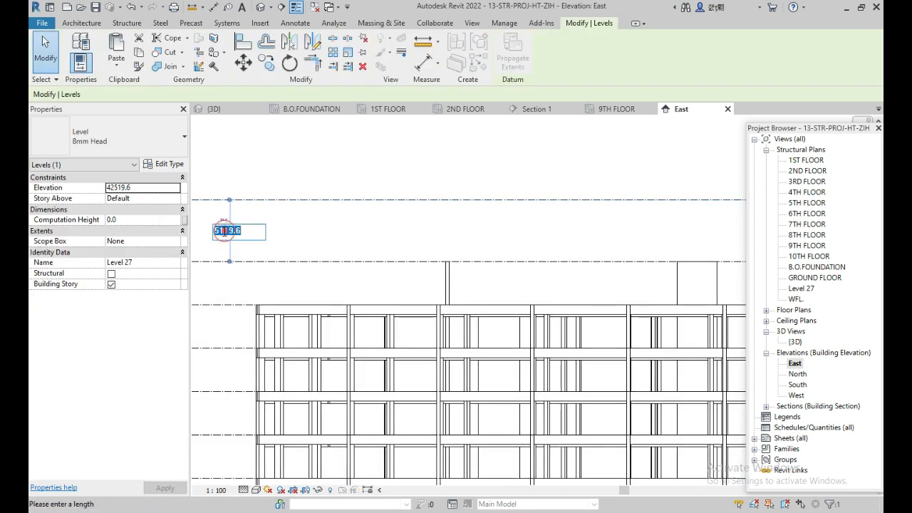
left_click(281, 184)
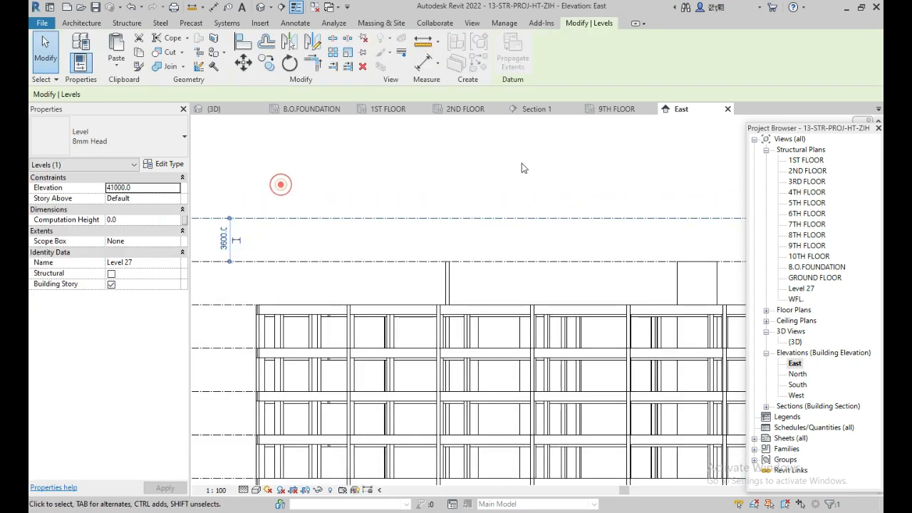
Step: Rename the new top level to 11TH FLOOR (PH) in the East elevation
middle_click_drag(504, 188, 141, 207)
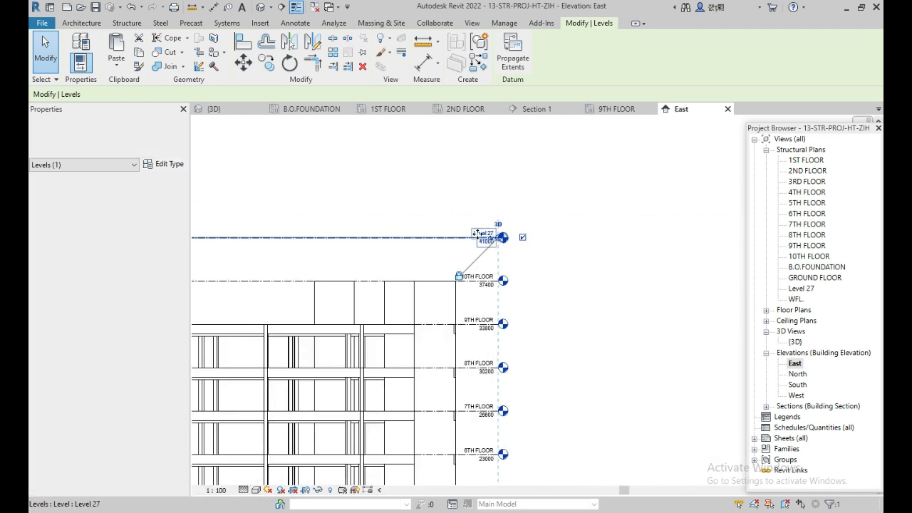
scroll(478, 234, "up", 3)
left_click(453, 218)
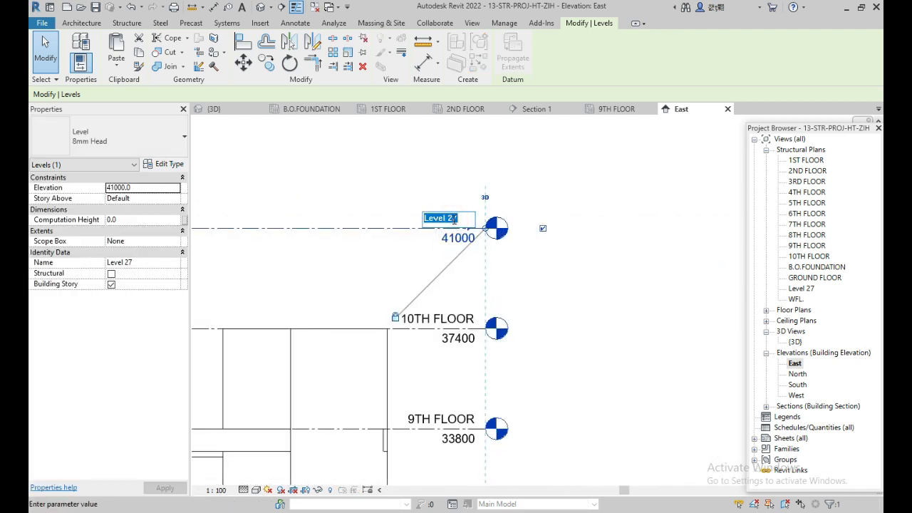
type("11TH FLOOR (PH")
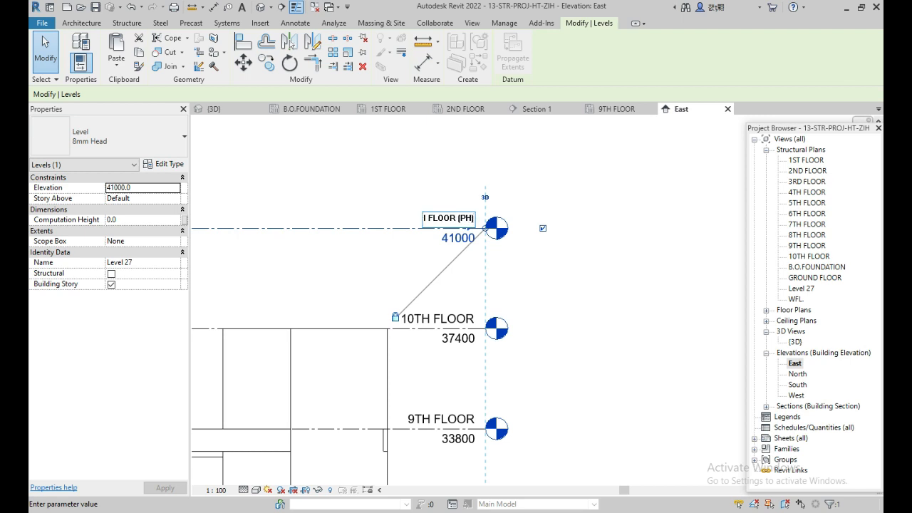
left_click(631, 212)
scroll(657, 209, "down", 4)
Step: On the 9TH FLOOR plan, filter the central block down to its structural columns and set their top level to 10TH FLOOR
left_click(616, 109)
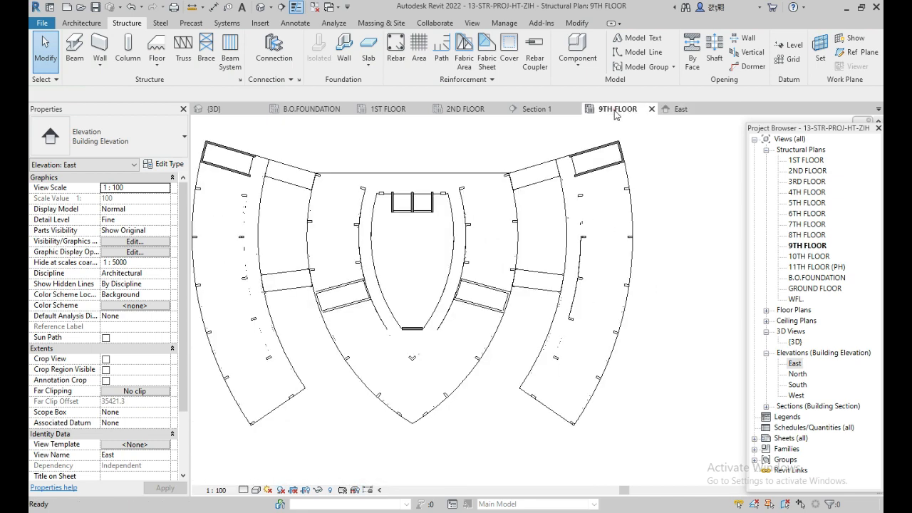
left_click_drag(300, 152, 528, 449)
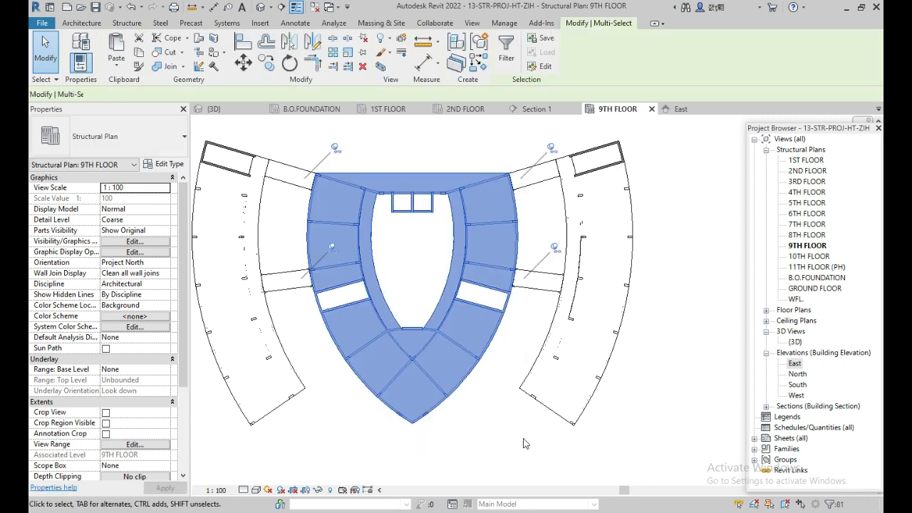
left_click(507, 47)
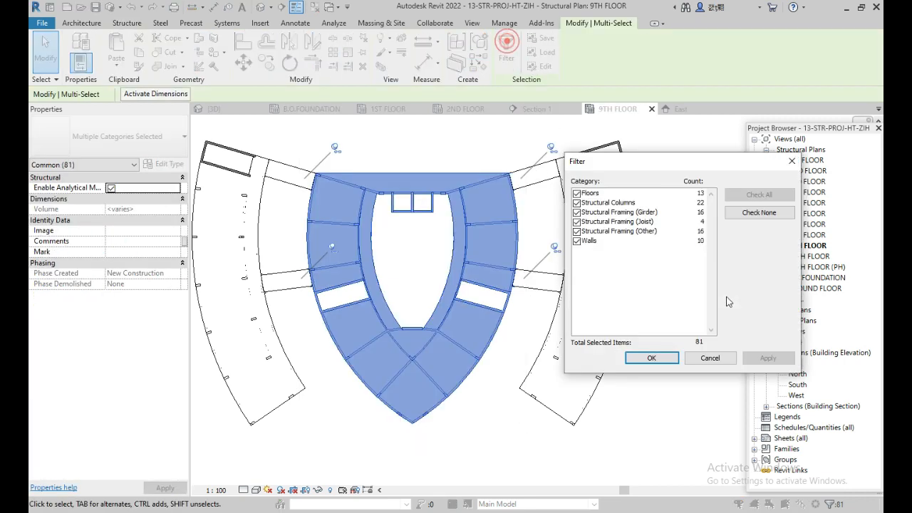
left_click(759, 212)
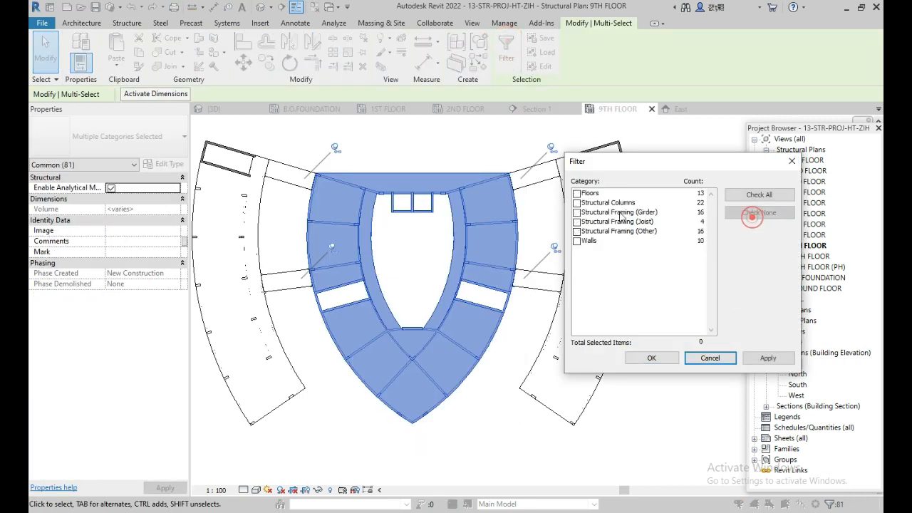
left_click(577, 203)
left_click(768, 358)
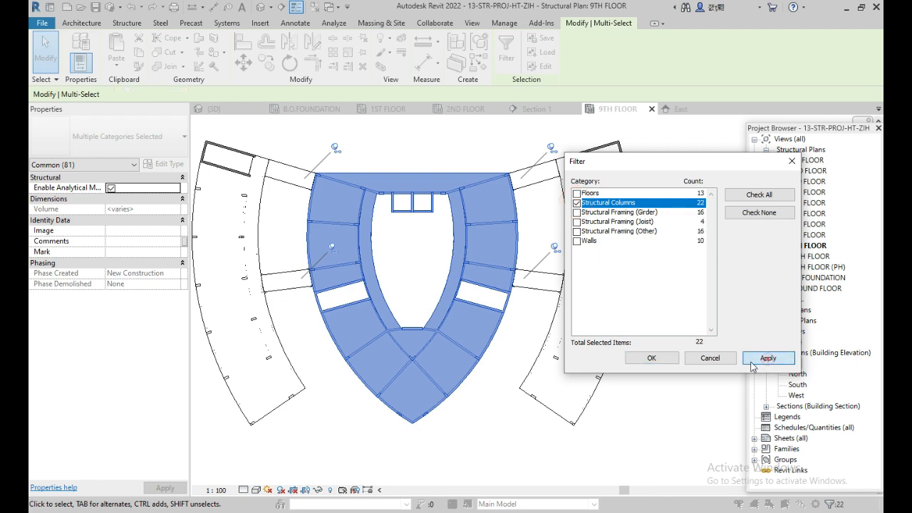
left_click(651, 357)
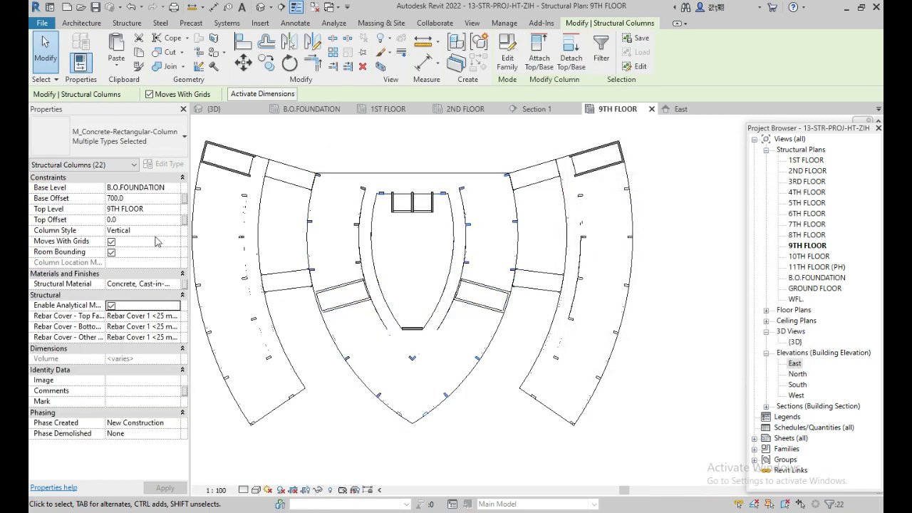
left_click(175, 209)
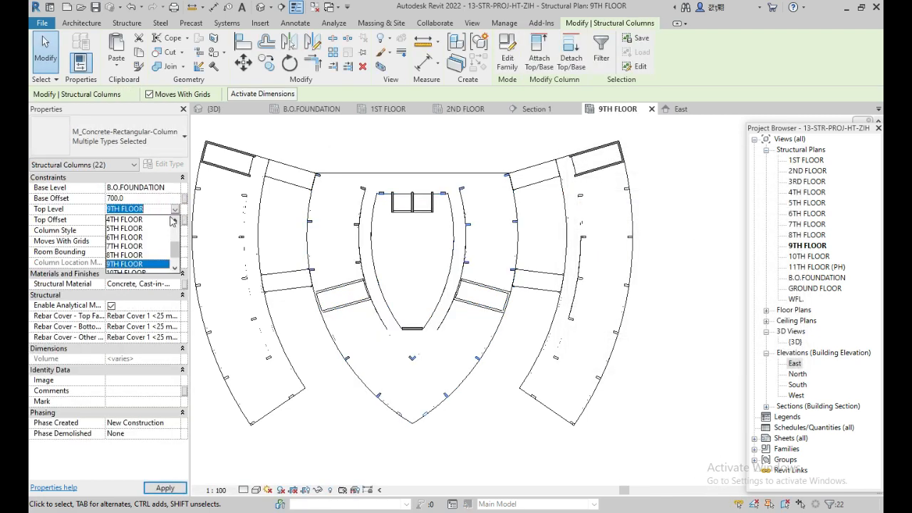
scroll(149, 265, "down", 1)
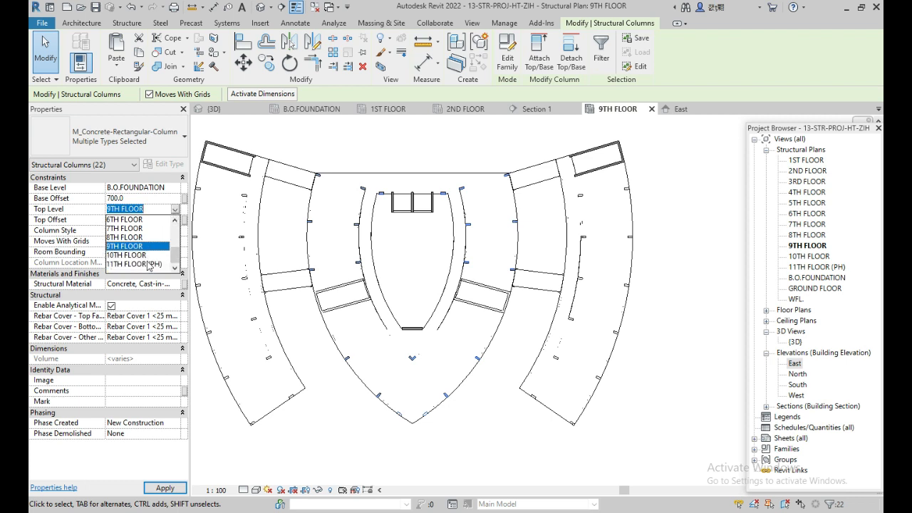
left_click(135, 255)
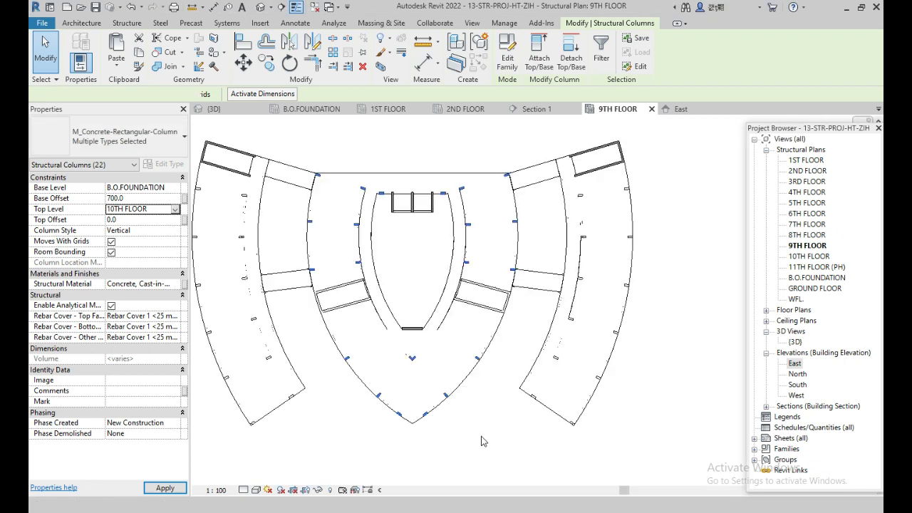
left_click(677, 344)
Step: On the 10TH FLOOR plan, select only the structural columns around the central core, excluding walls, and set their top level to 11TH FLOOR (PH)
double_click(811, 257)
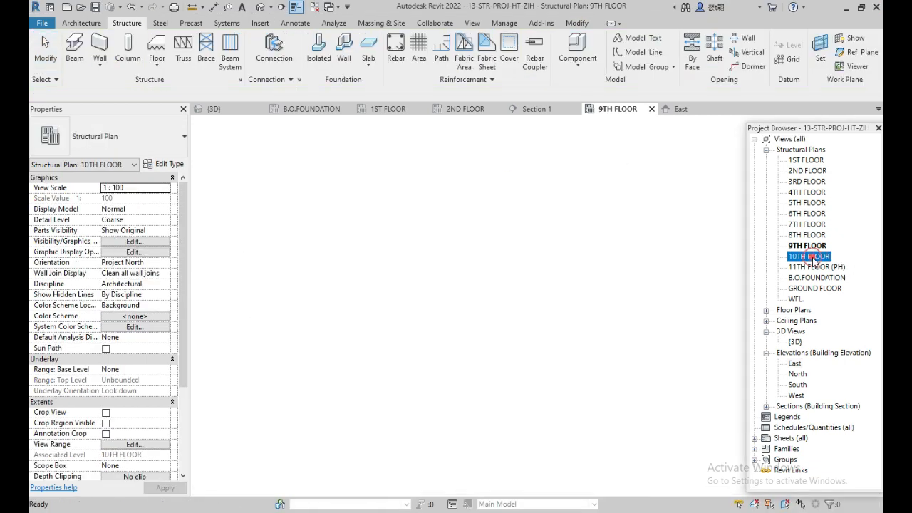
scroll(364, 216, "down", 1)
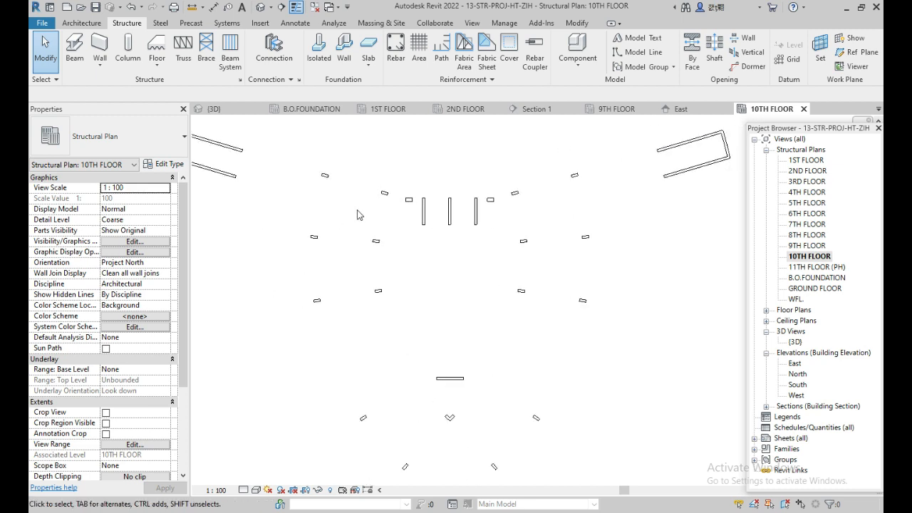
left_click_drag(282, 137, 613, 341)
left_click(507, 51)
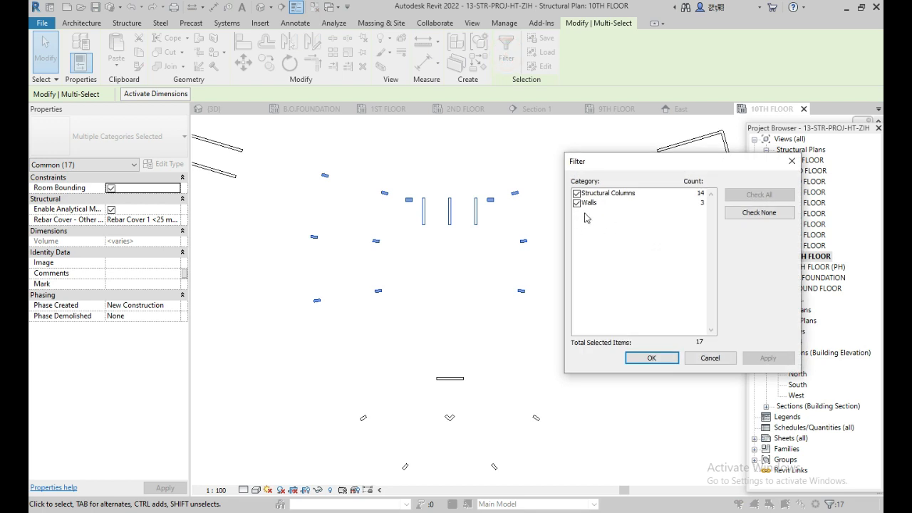
left_click(577, 203)
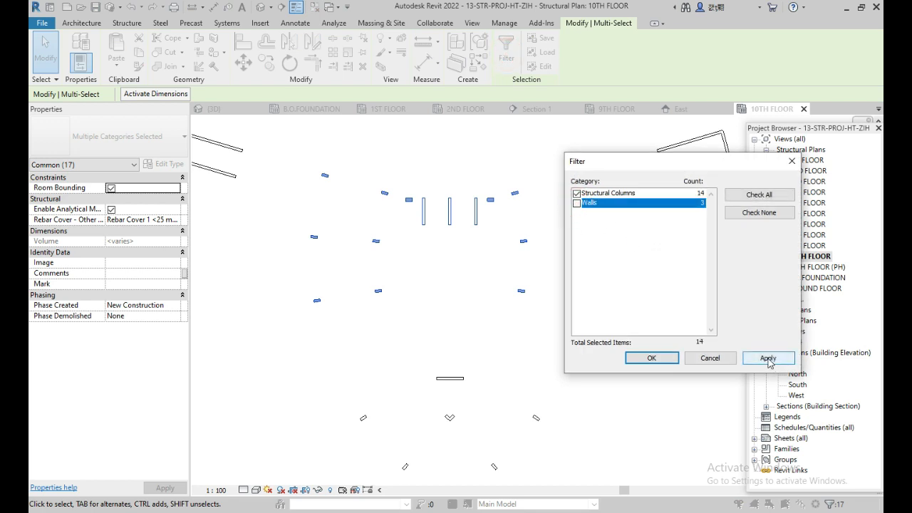
left_click(767, 358)
left_click(663, 358)
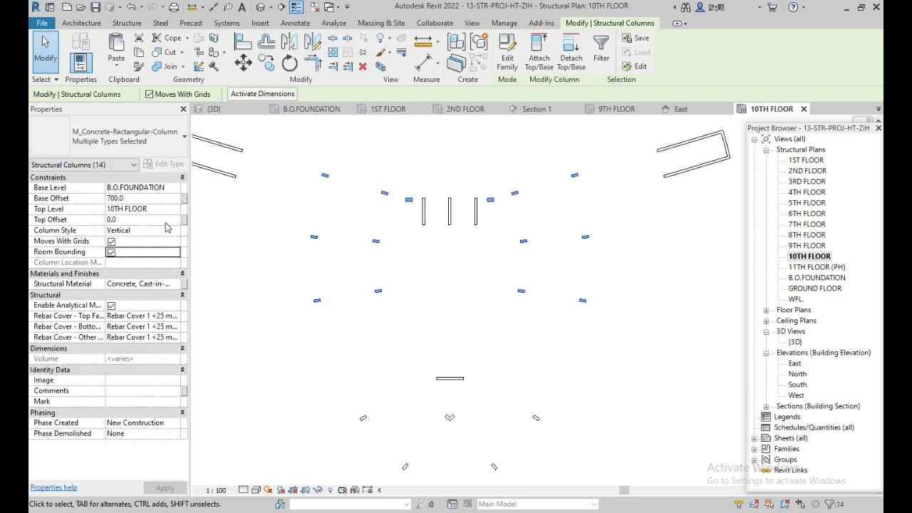
left_click(176, 209)
left_click(132, 266)
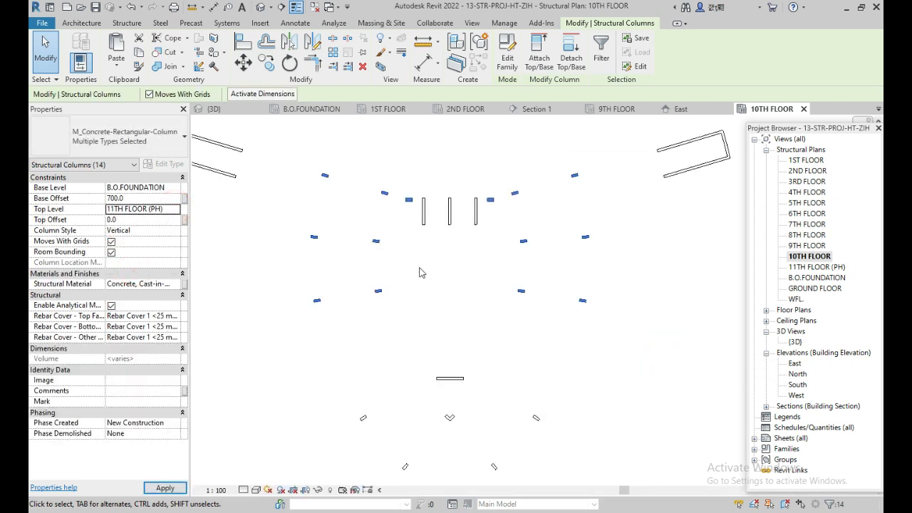
Step: Set the top constraint of the three parallel core walls between the central columns to 11TH FLOOR (PH)
left_click_drag(415, 173, 485, 260)
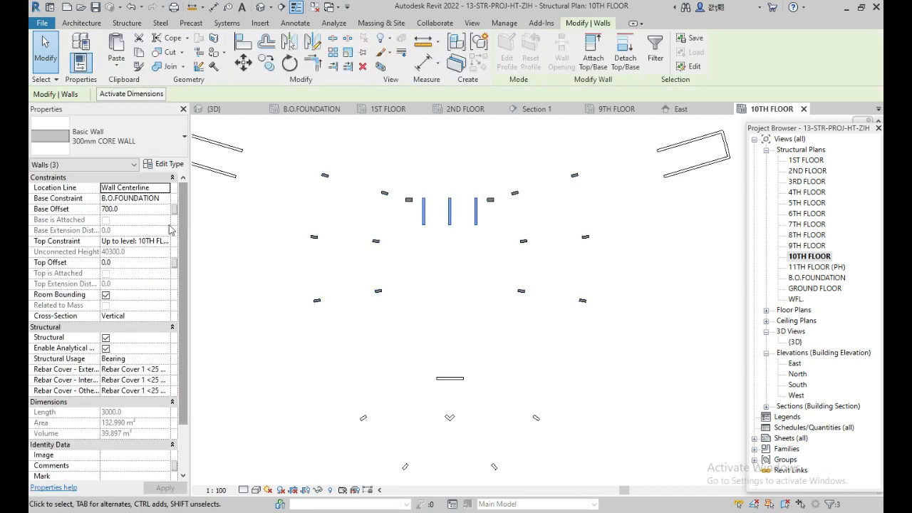
left_click(165, 241)
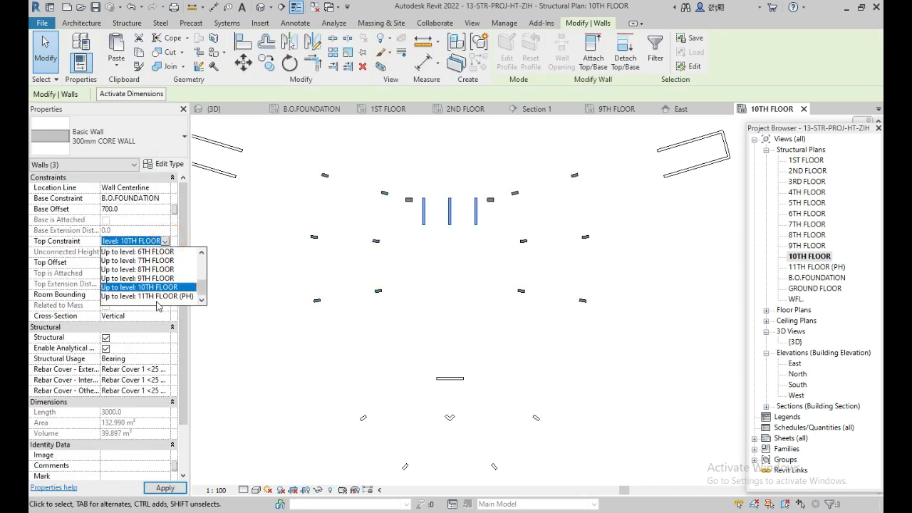
left_click(156, 296)
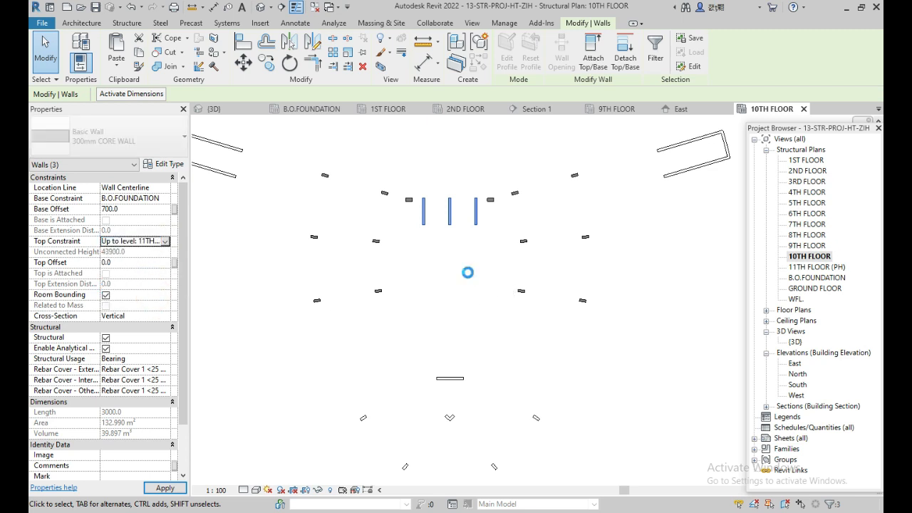
scroll(463, 271, "down", 3)
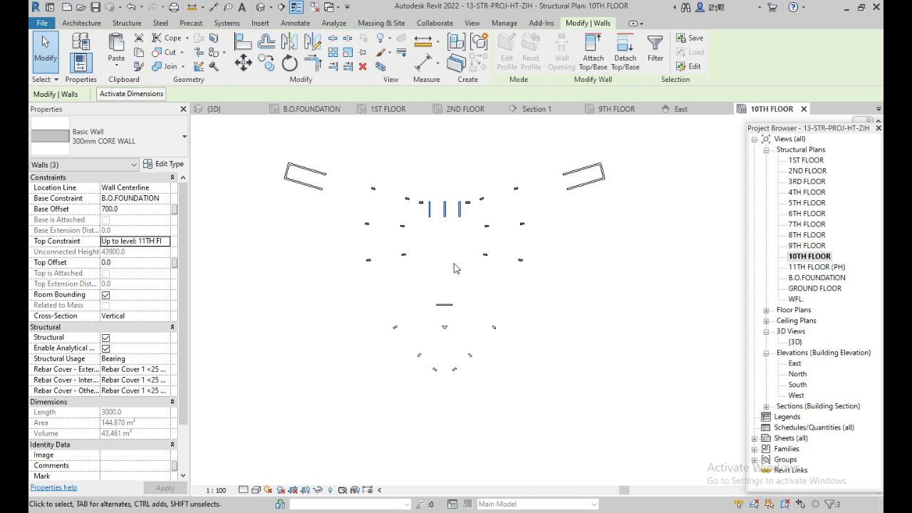
middle_click_drag(710, 216, 693, 227)
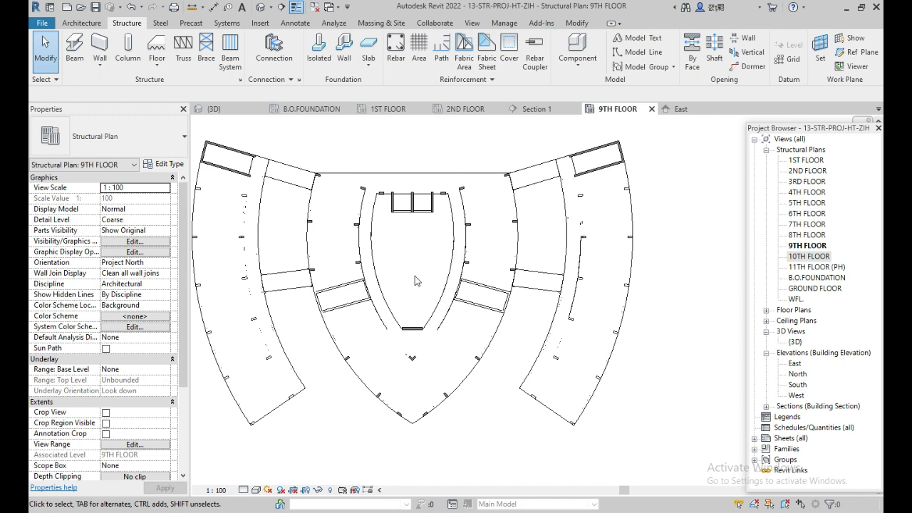
Step: On the 9TH FLOOR plan, set the top constraint of the two angled three-sided core wall groups in the central block to 11TH FLOOR (PH)
scroll(351, 334, "up", 2)
middle_click_drag(365, 318, 372, 336)
scroll(357, 291, "up", 4)
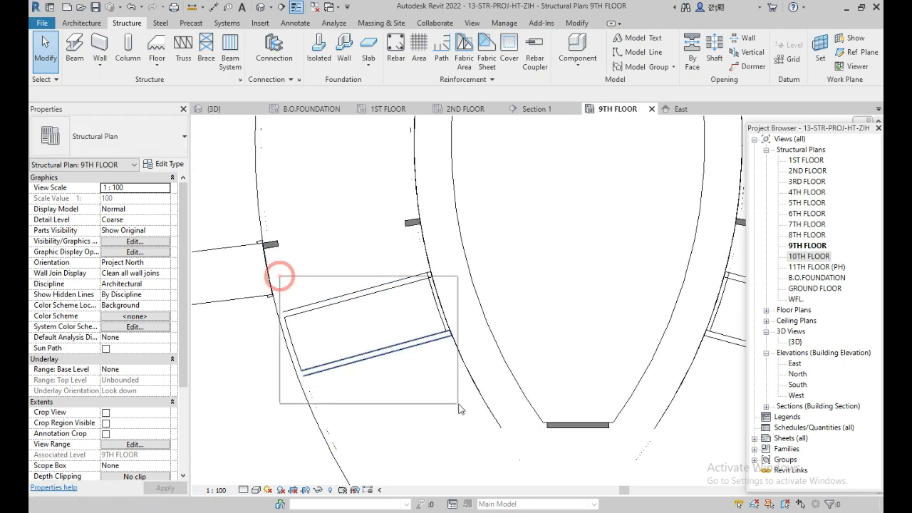
left_click_drag(262, 253, 476, 413)
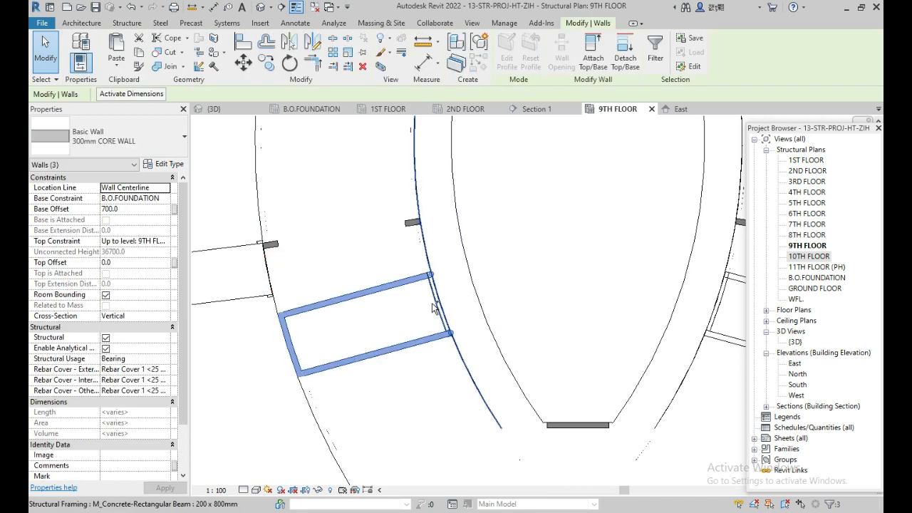
middle_click_drag(523, 303, 353, 295)
middle_click_drag(570, 288, 432, 269)
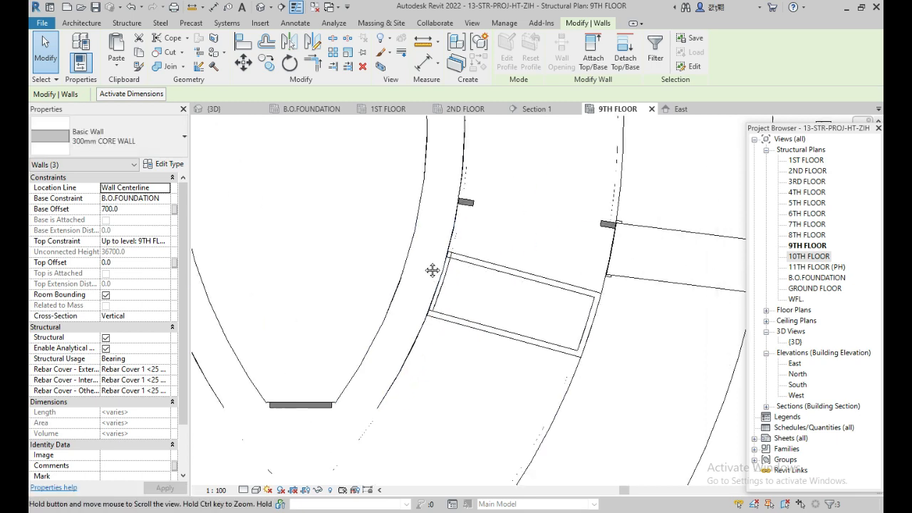
left_click_drag(381, 230, 597, 383)
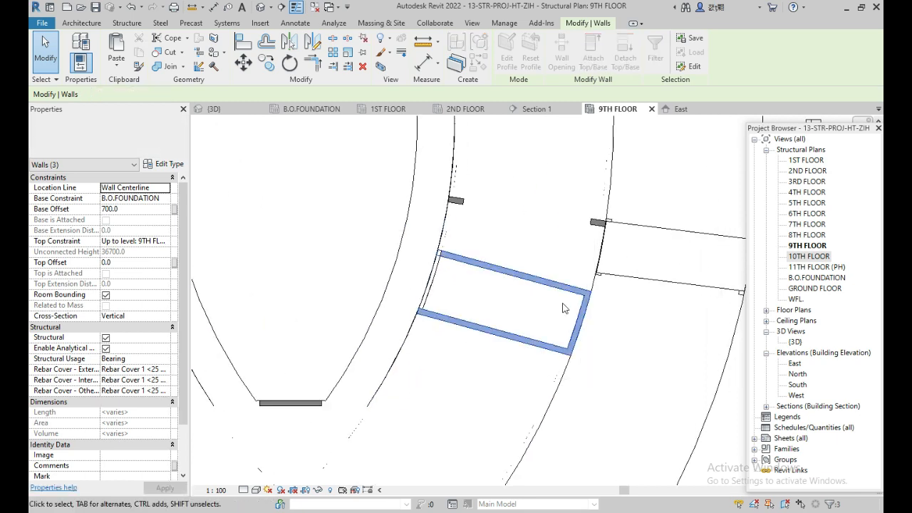
scroll(564, 309, "down", 4)
scroll(546, 423, "up", 1)
middle_click_drag(546, 423, 578, 172)
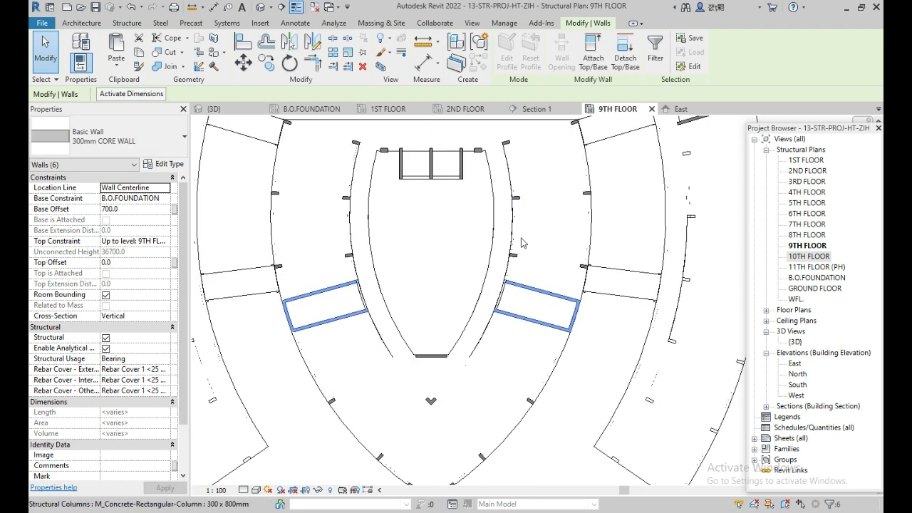
left_click(163, 243)
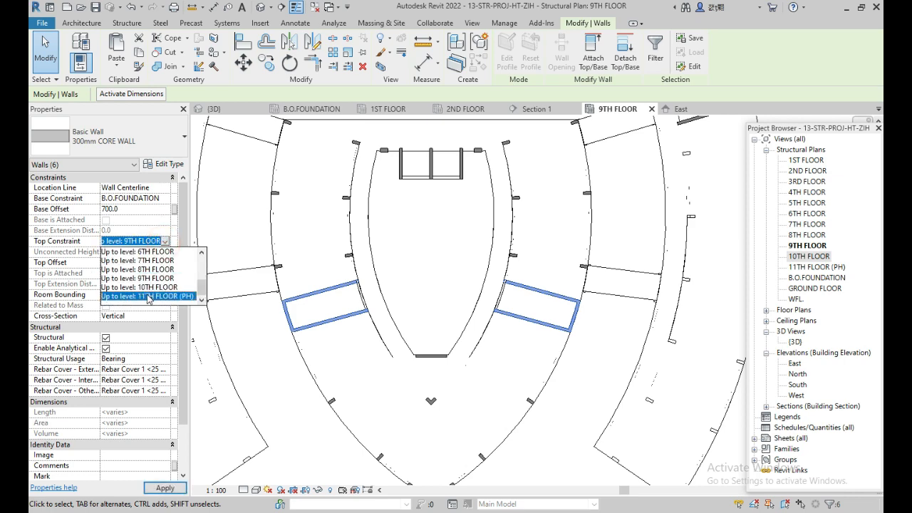
left_click(148, 296)
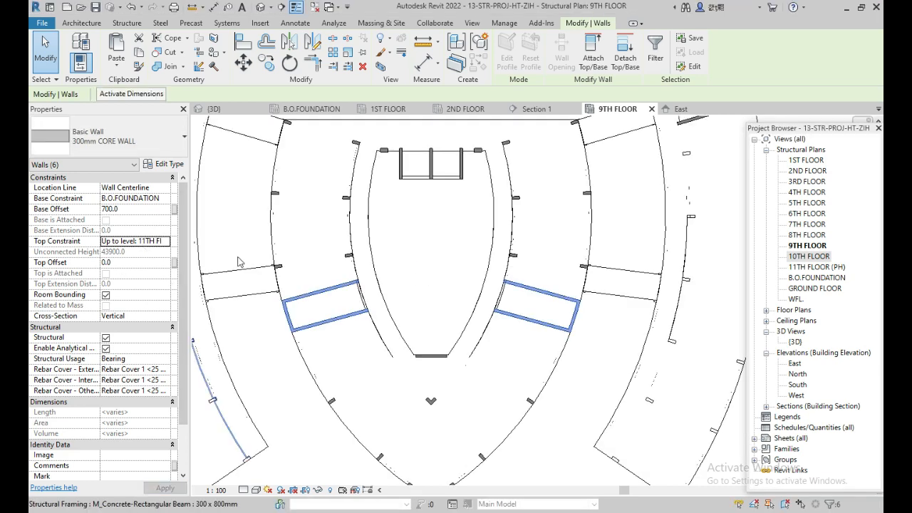
left_click(404, 245)
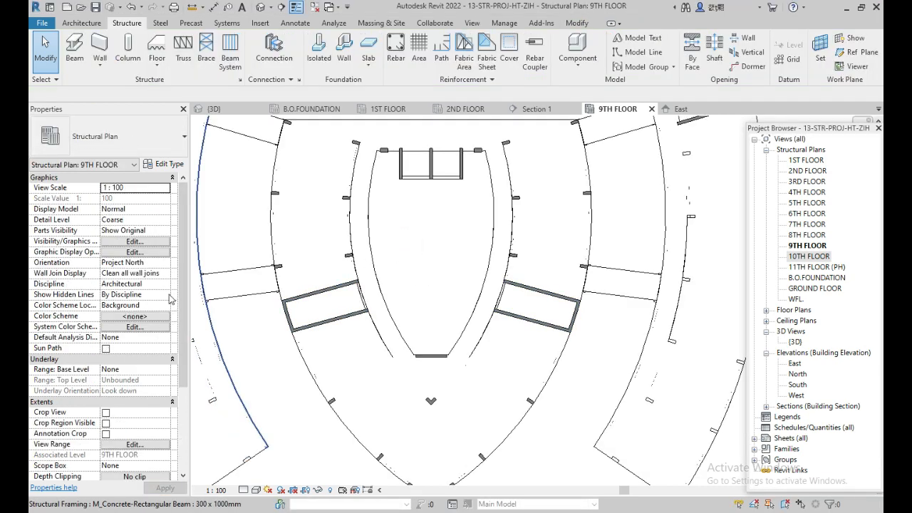
Step: Set the discipline of the 9TH FLOOR plan view to Structural
left_click(166, 283)
left_click(125, 294)
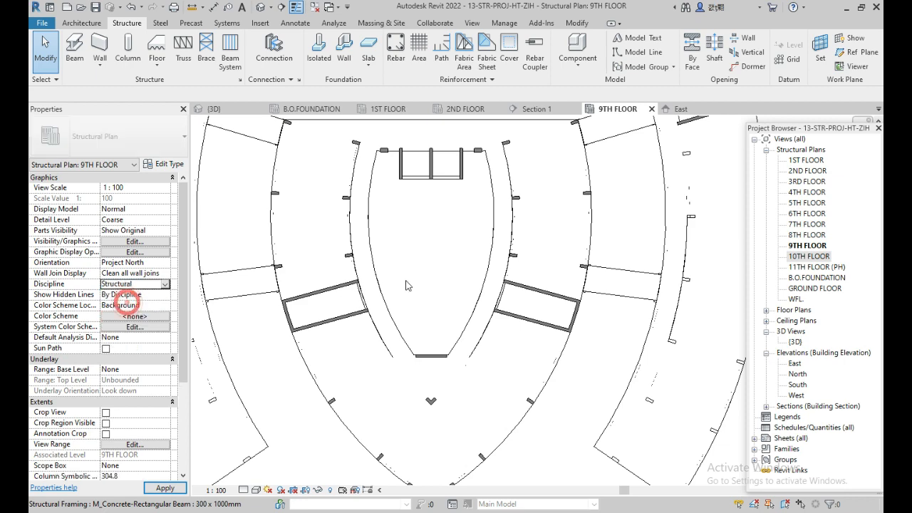
Step: Examine the columns and core walls extended above the top floor of the central block in the 3D view
middle_click_drag(394, 257, 389, 318)
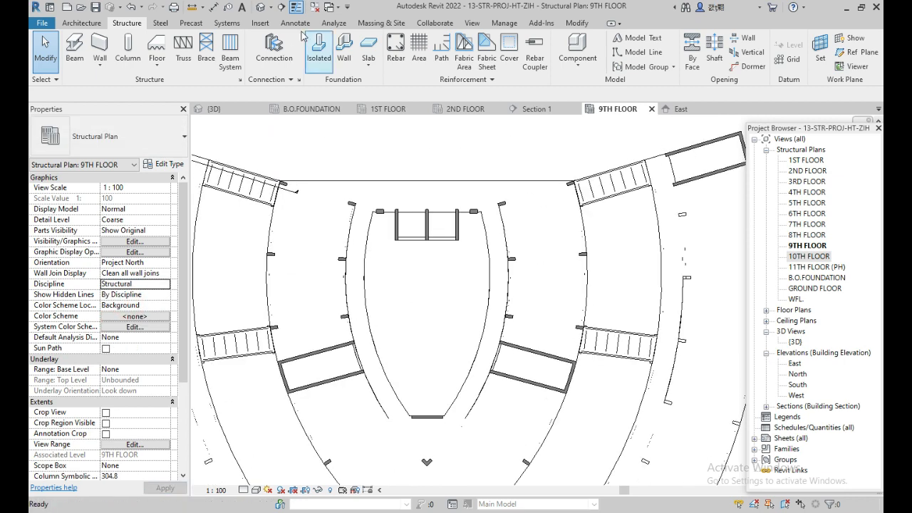
left_click(227, 109)
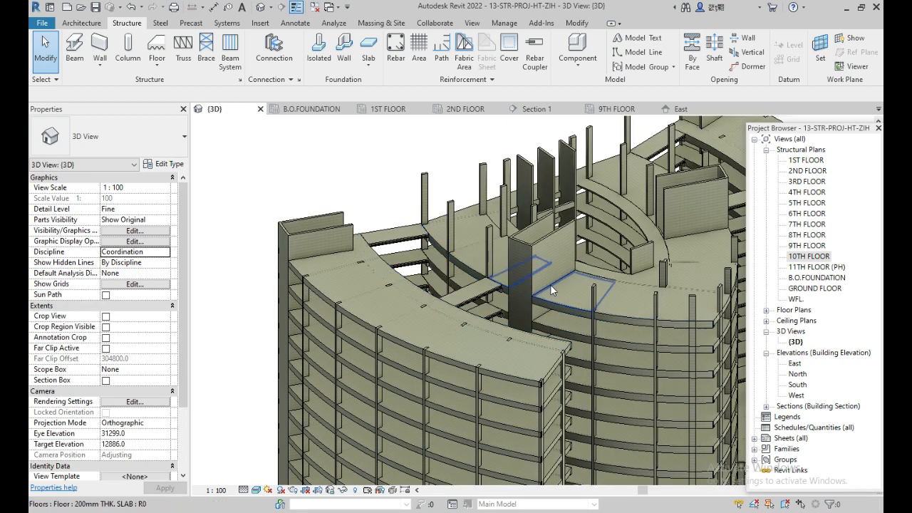
middle_click_drag(550, 284, 827, 271, "shift")
scroll(563, 305, "up", 5)
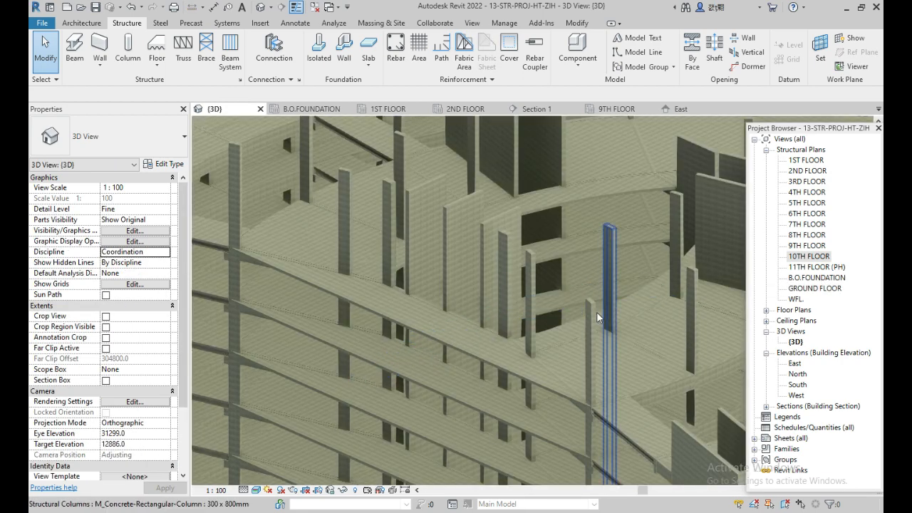
scroll(596, 312, "down", 3)
scroll(565, 344, "up", 2)
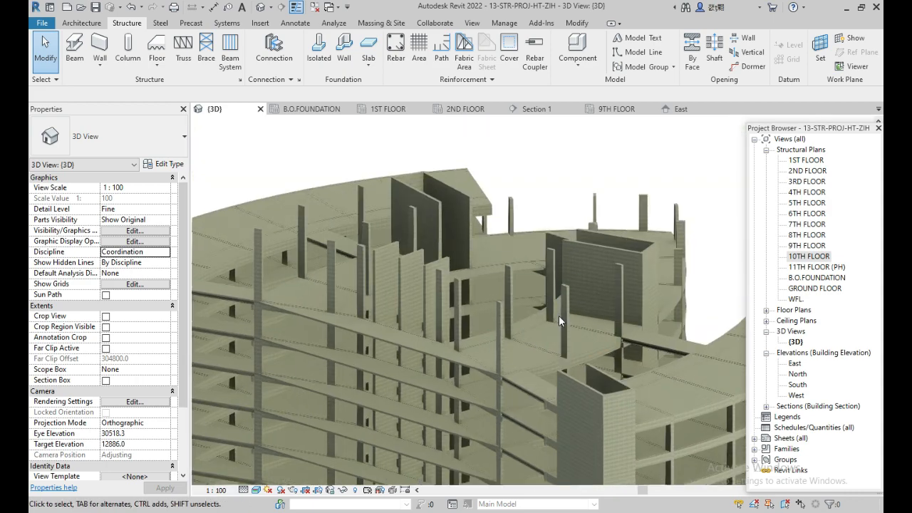
Step: On the 9TH FLOOR plan, select the northern part of the central block, including both three-sided core wall groups
left_click(615, 108)
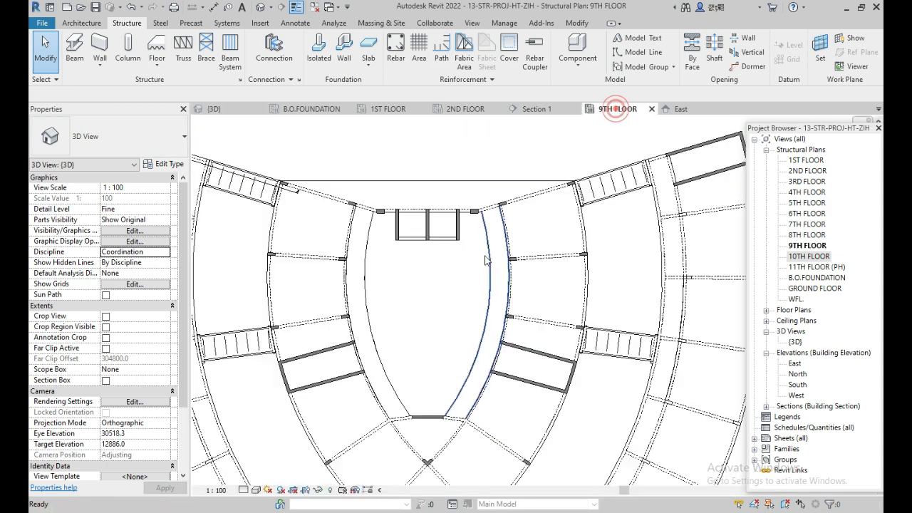
scroll(320, 211, "down", 3)
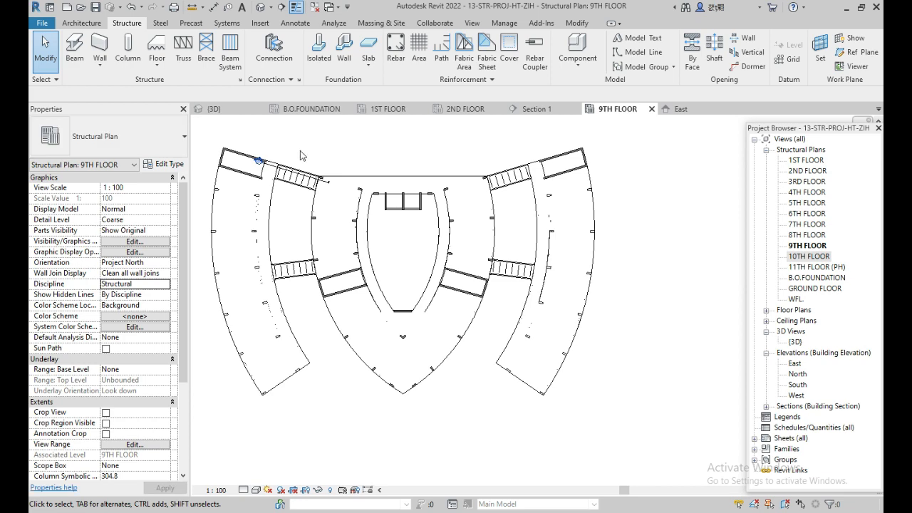
left_click_drag(302, 141, 533, 325)
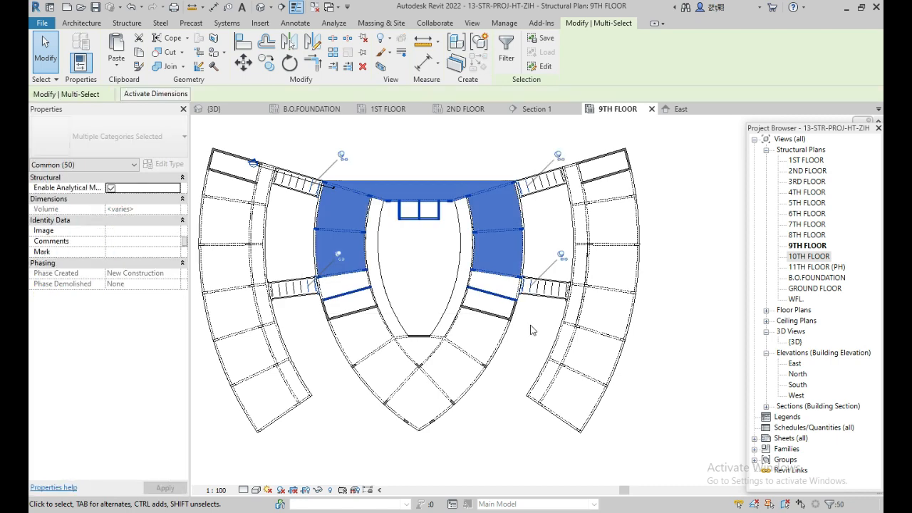
left_click_drag(306, 139, 538, 331)
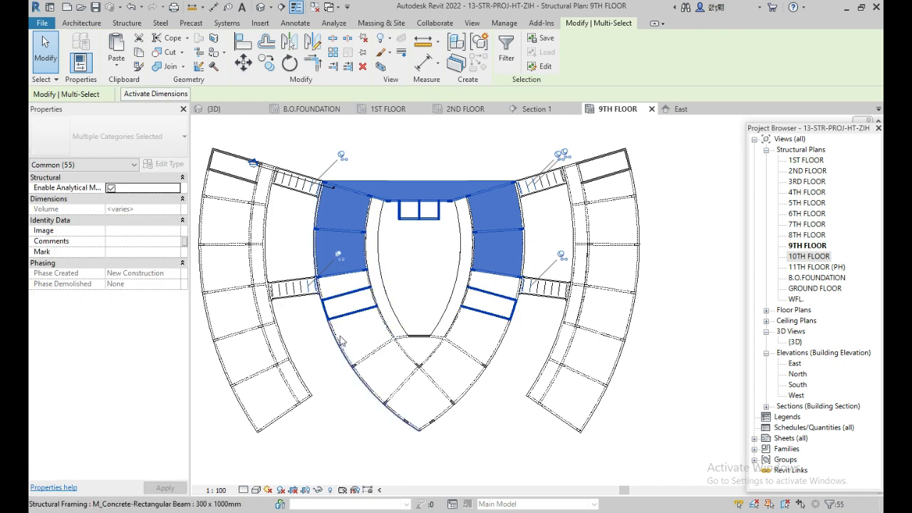
scroll(337, 299, "up", 5)
scroll(329, 293, "down", 6)
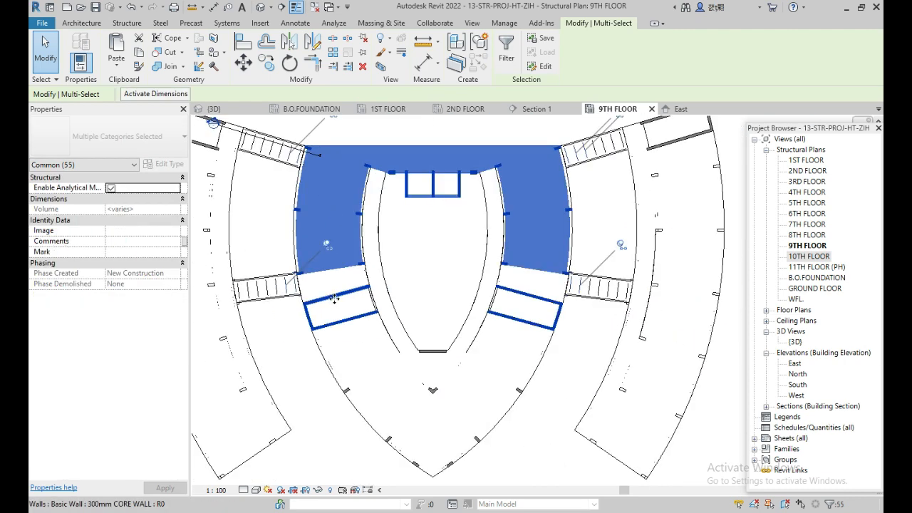
scroll(497, 166, "up", 2)
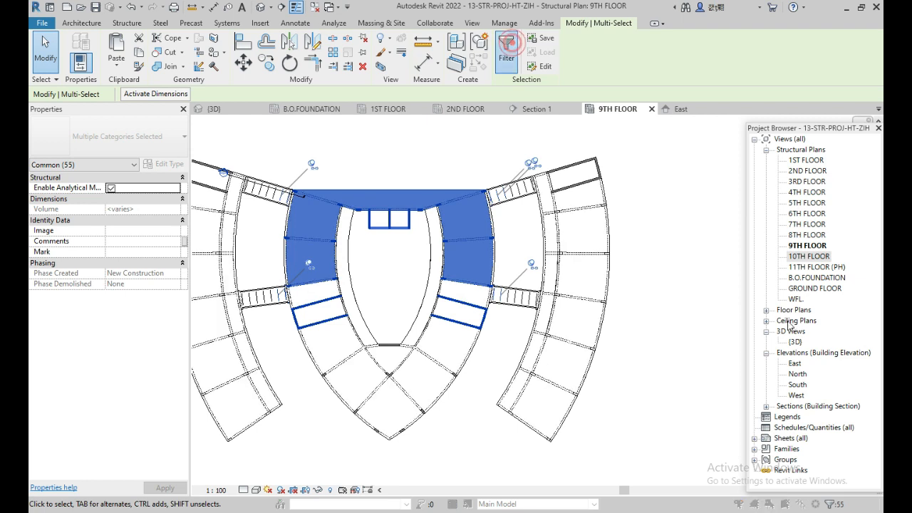
Step: Filter the selection to Floors and Structural Framing (Girder, Joist and Other), leaving out structural columns and walls
left_click(506, 50)
left_click(741, 214)
left_click(577, 193)
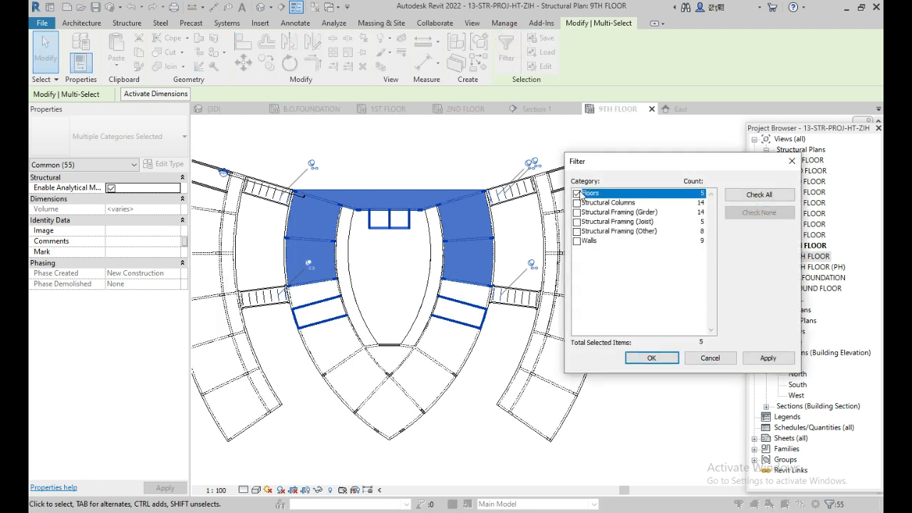
left_click(578, 213)
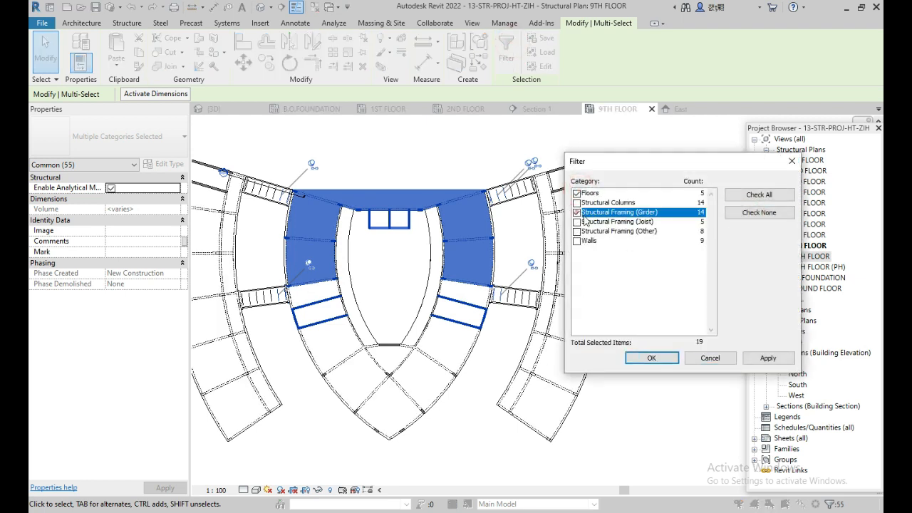
left_click(577, 221)
left_click(577, 231)
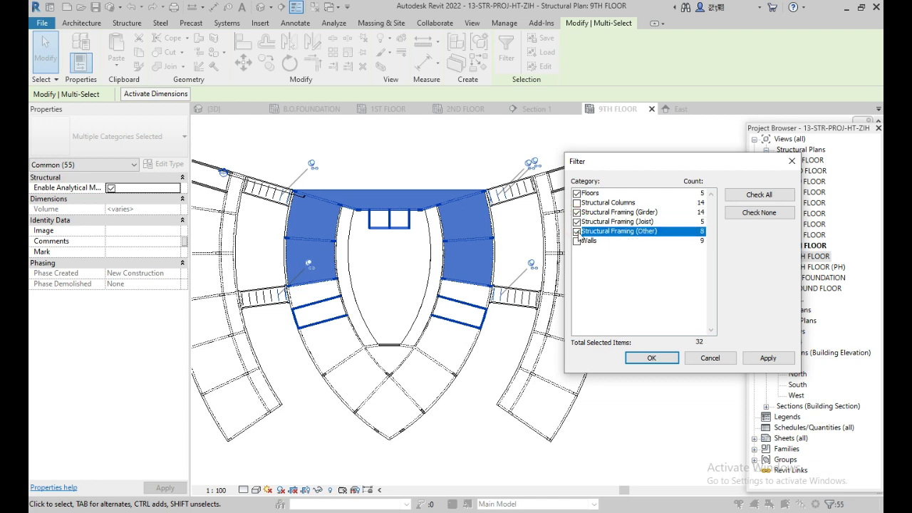
left_click(772, 358)
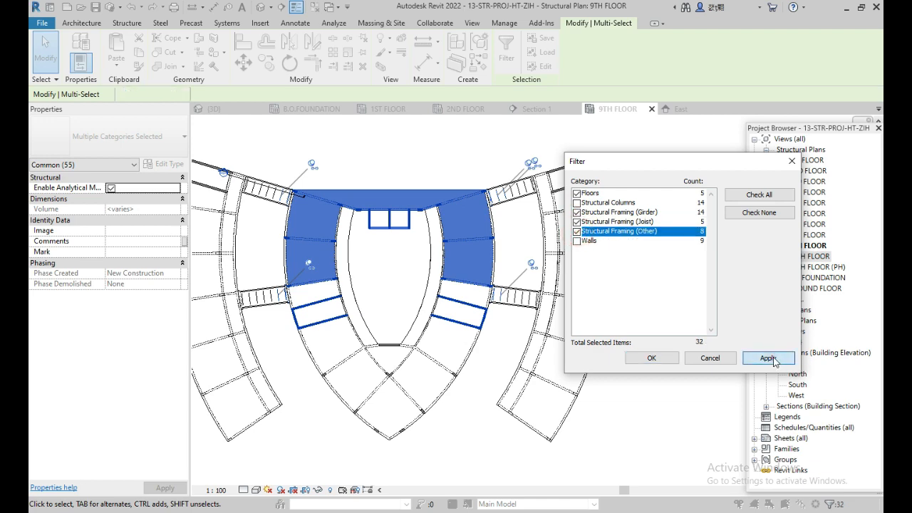
left_click(652, 359)
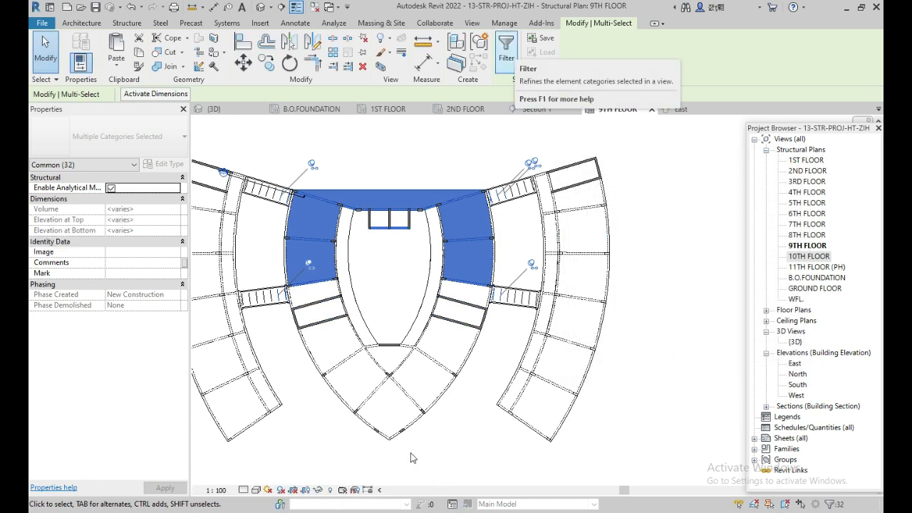
Step: Remove the beams of the northeast connecting bridge from the selection
scroll(314, 278, "up", 1)
scroll(581, 175, "up", 1)
left_click(587, 179, "shift")
middle_click_drag(587, 179, 574, 247)
scroll(590, 184, "up", 1)
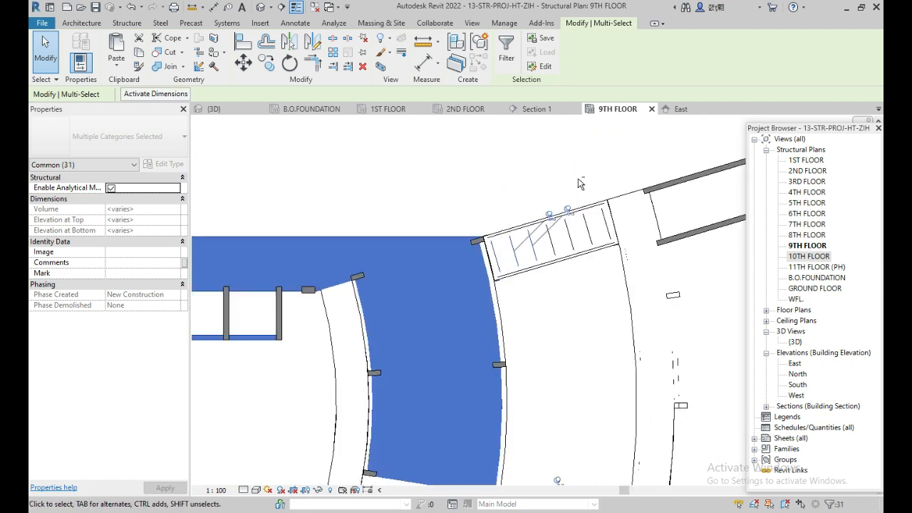
left_click(575, 174, "shift")
scroll(503, 258, "up", 1)
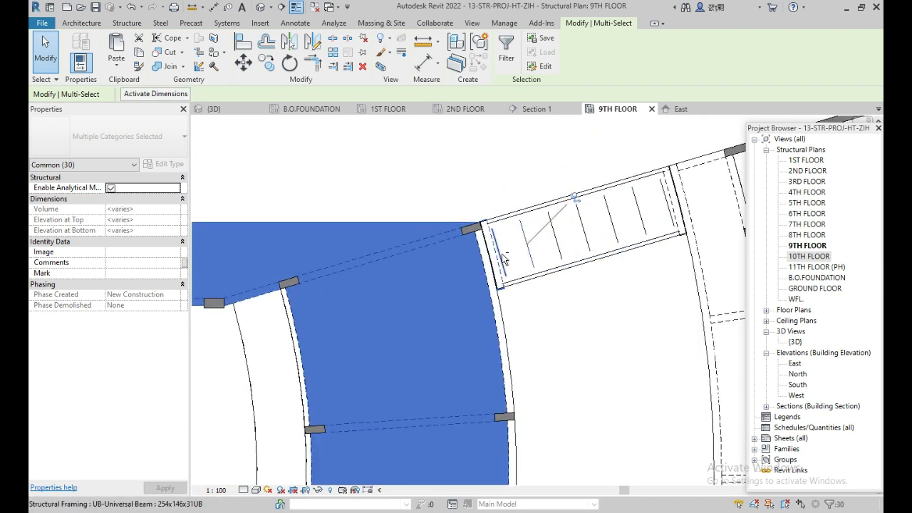
left_click(502, 255, "shift")
left_click(533, 259, "shift")
scroll(618, 240, "down", 2)
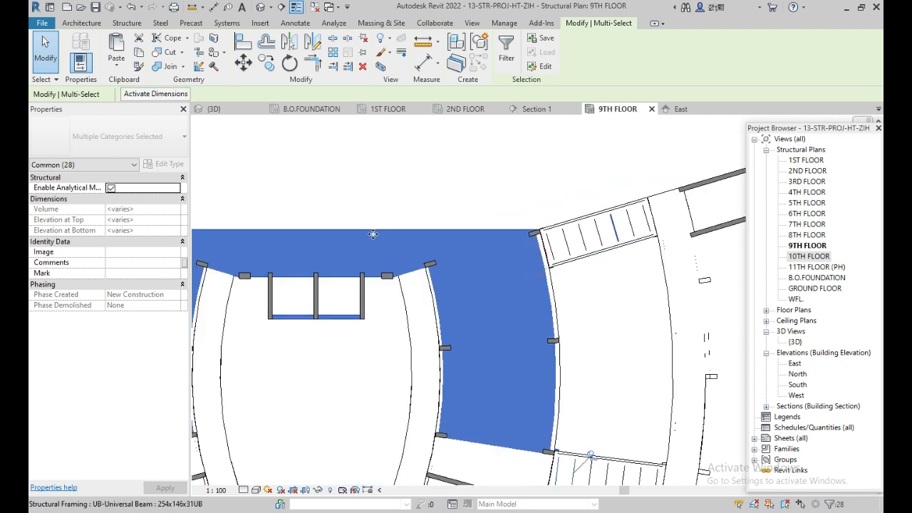
Step: Remove the framing of the northwest connecting bridge from the selection
scroll(224, 247, "down", 1)
middle_click_drag(224, 247, 562, 260)
scroll(486, 259, "up", 3)
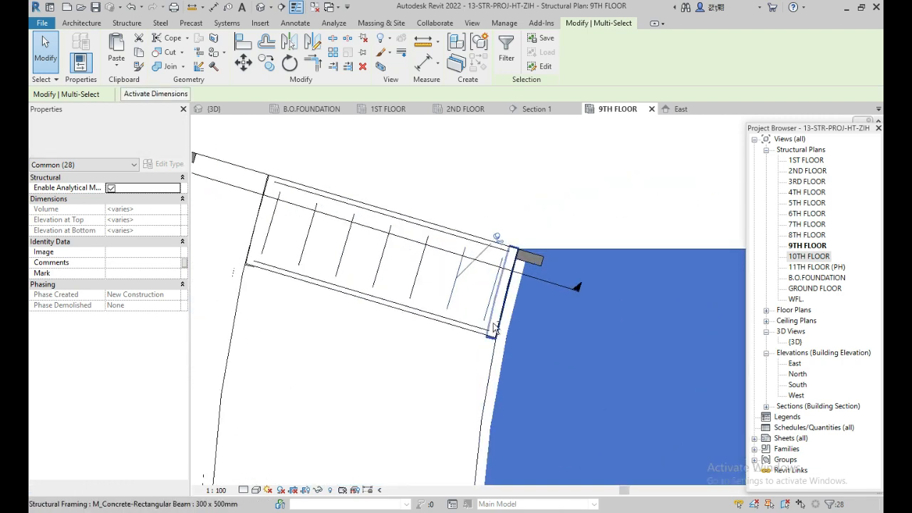
left_click_drag(502, 215, 408, 309)
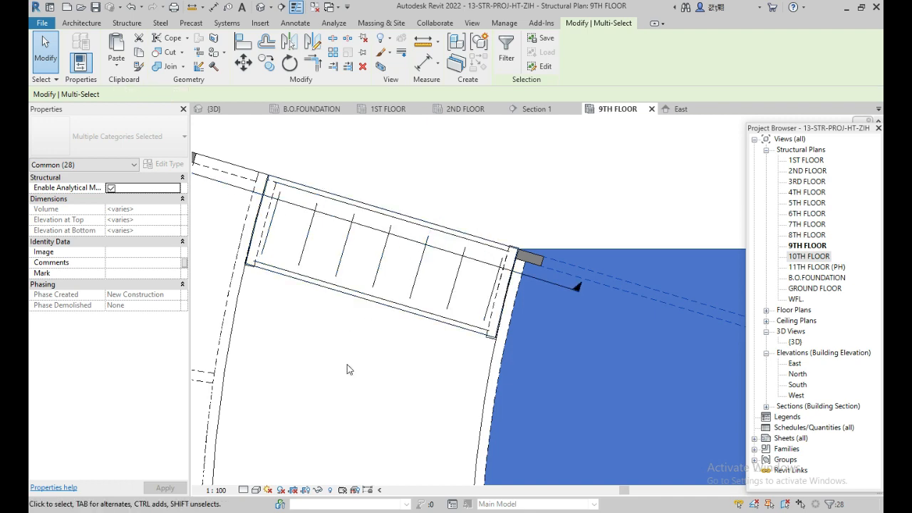
Step: Remove the framing at the inner end of the southwest connecting bridge from the selection
middle_click_drag(326, 332, 354, 125)
scroll(342, 214, "down", 2)
scroll(416, 312, "up", 5)
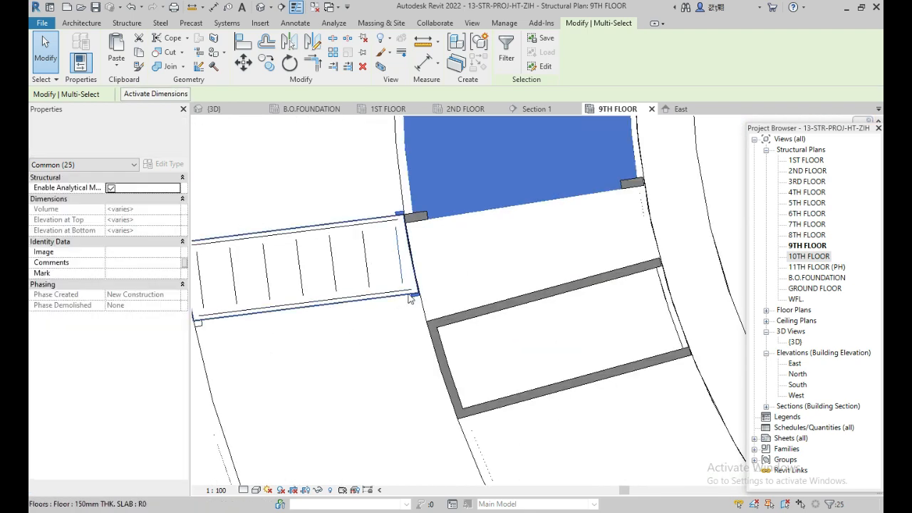
left_click_drag(416, 307, 401, 278, "shift")
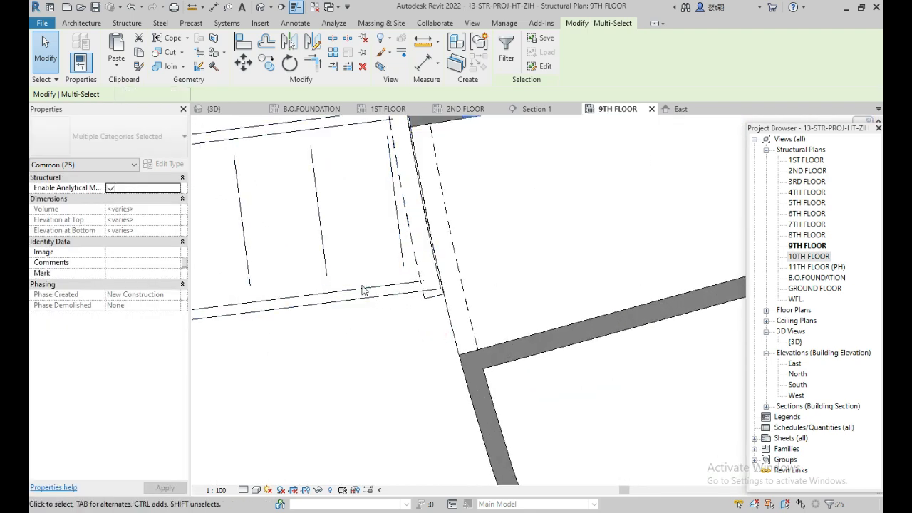
scroll(292, 243, "down", 5)
scroll(351, 288, "down", 2)
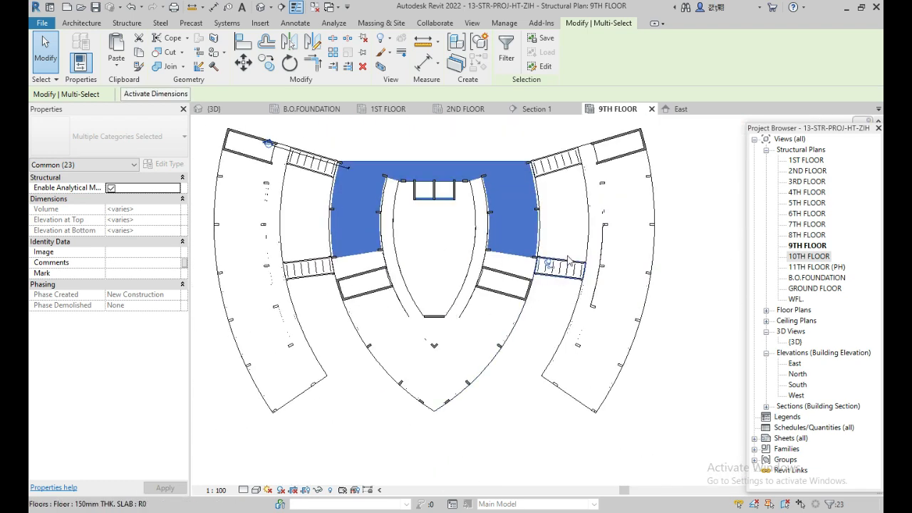
Step: Remove the framing of the southeast connecting bridge from the selection
scroll(568, 264, "up", 5)
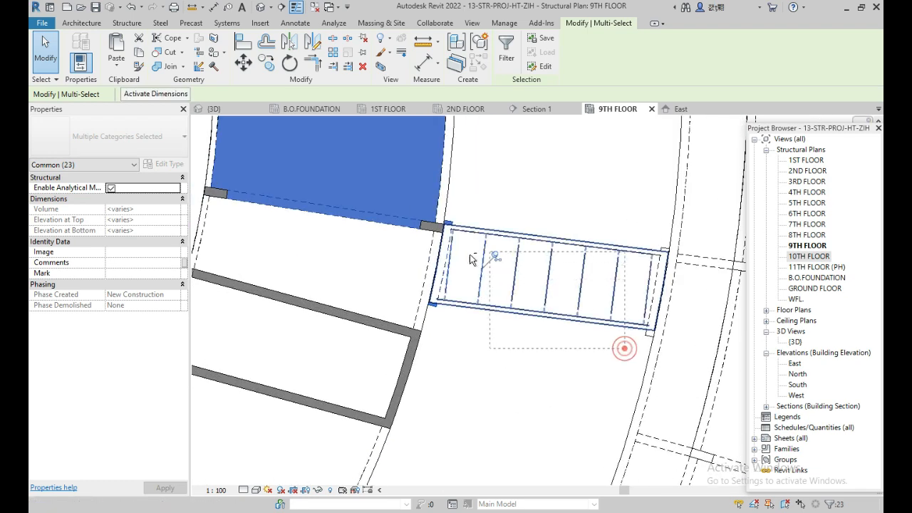
left_click_drag(623, 349, 444, 271)
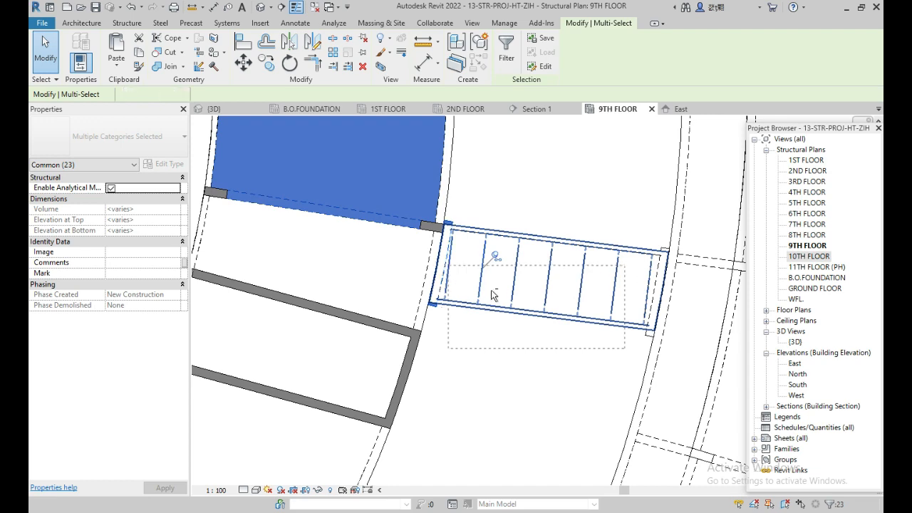
left_click_drag(498, 360, 443, 297)
scroll(563, 335, "down", 3)
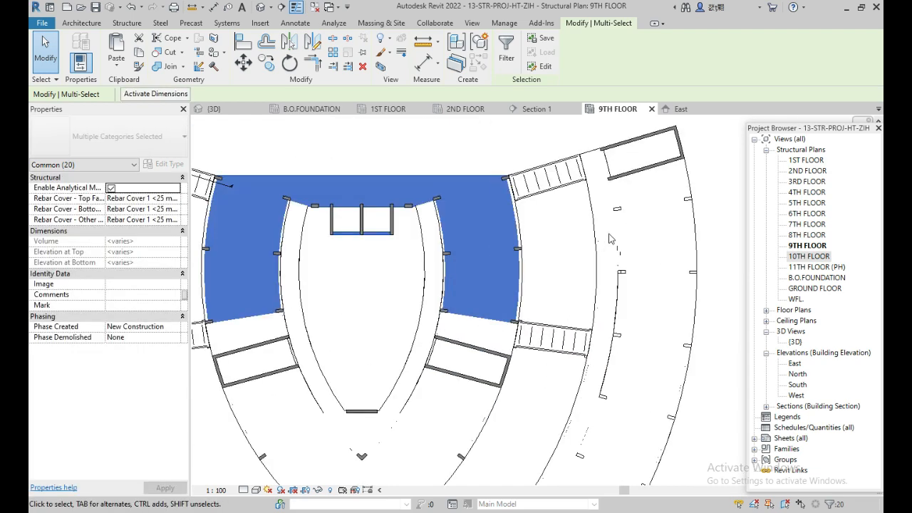
Step: Add the two curved floor slabs flanking the central void to the selection
middle_click_drag(414, 284, 464, 248)
scroll(430, 207, "up", 1)
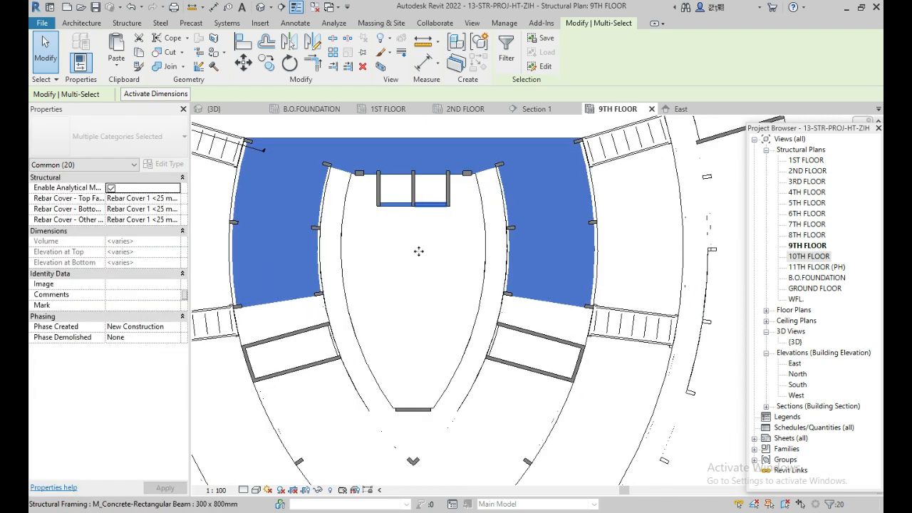
scroll(418, 251, "down", 2)
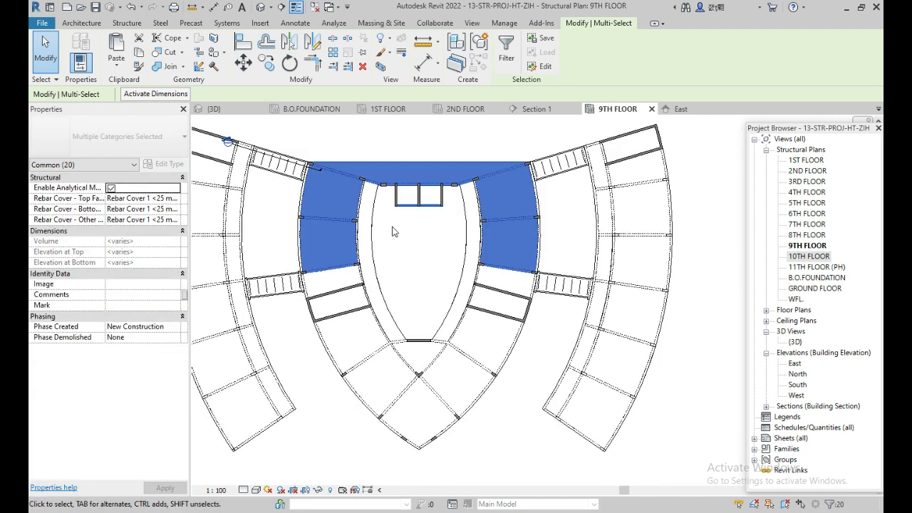
left_click(385, 269, "ctrl")
left_click(463, 239, "ctrl")
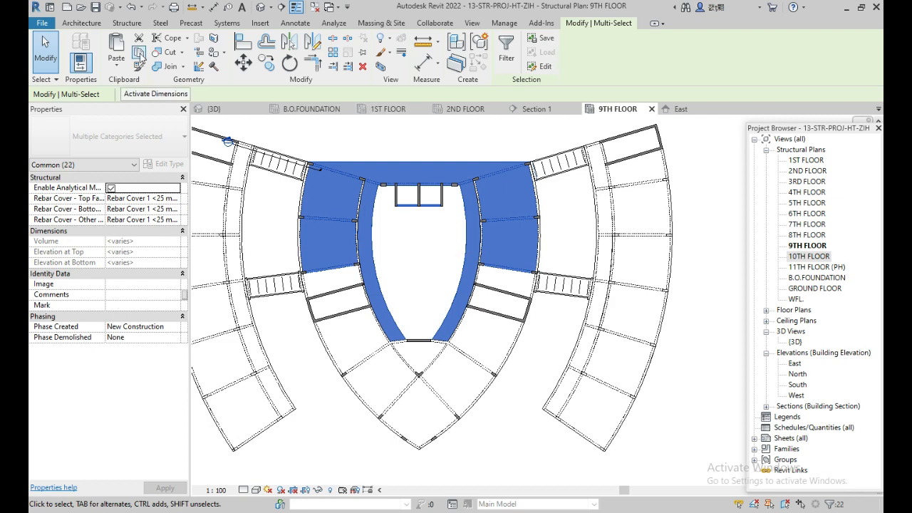
Step: Copy the selected floors and framing and paste them aligned to the 10TH FLOOR level
left_click(140, 53)
left_click(120, 67)
left_click(155, 111)
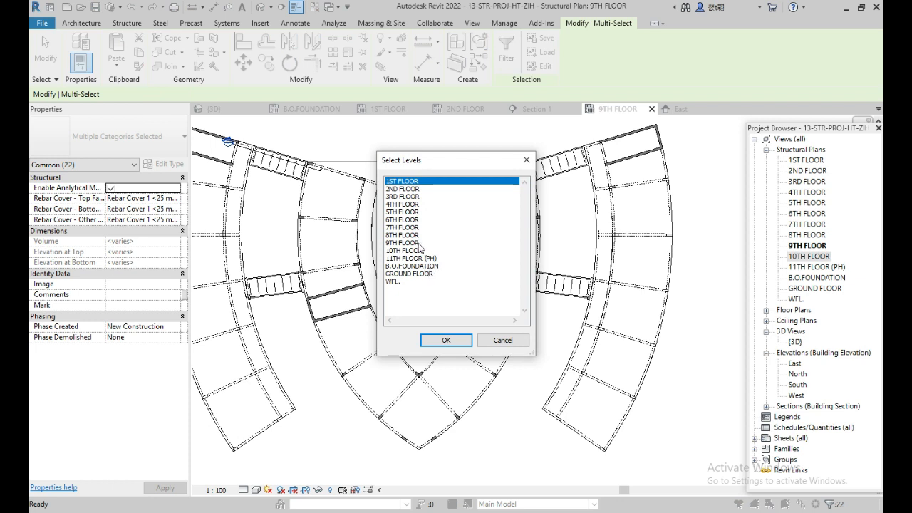
left_click(409, 250)
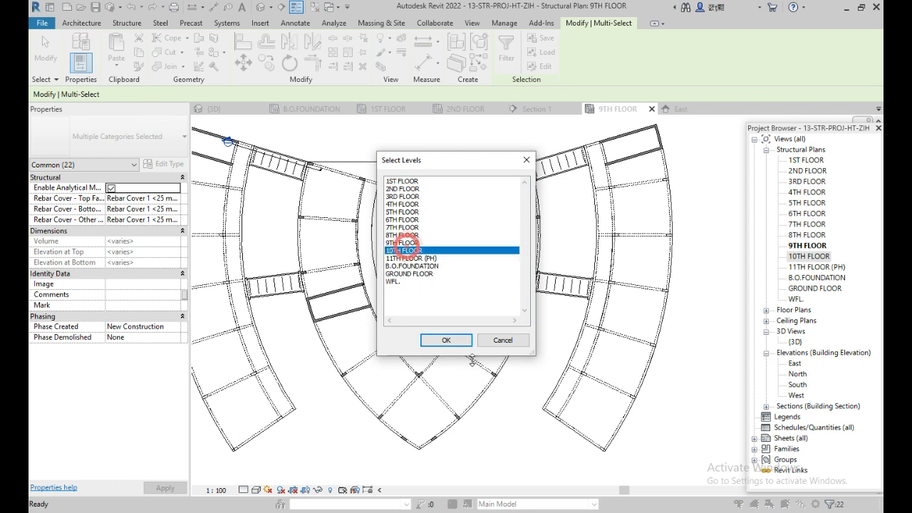
left_click(451, 343)
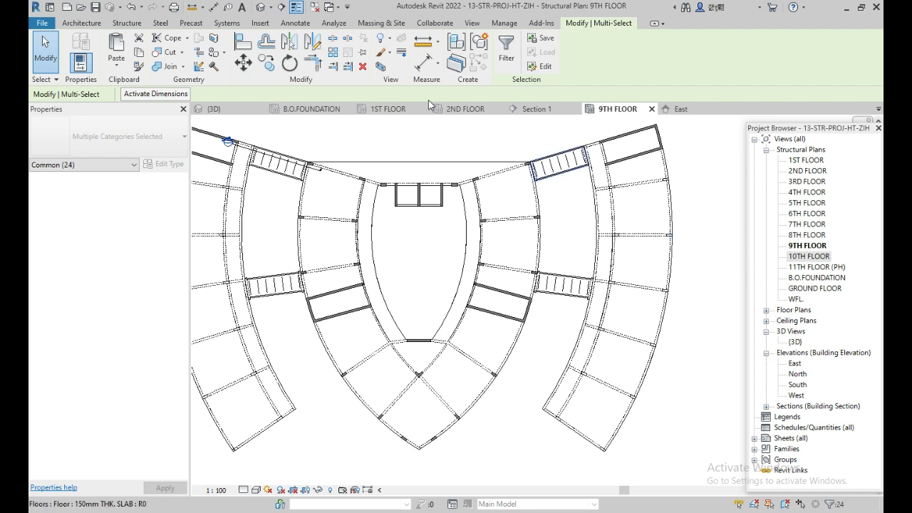
Step: Close the B.O.FOUNDATION, 1ST FLOOR, 2ND FLOOR and East views and open the 10TH FLOOR structural plan
left_click(499, 109)
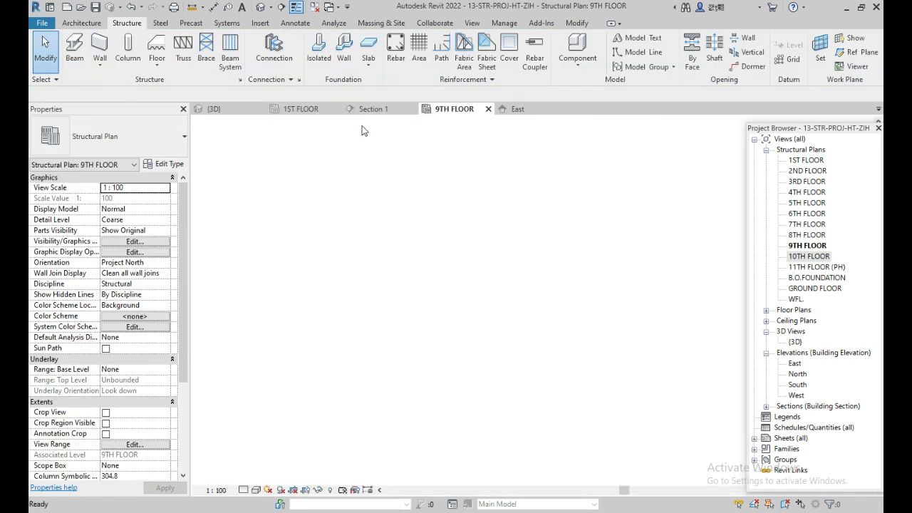
left_click(340, 108)
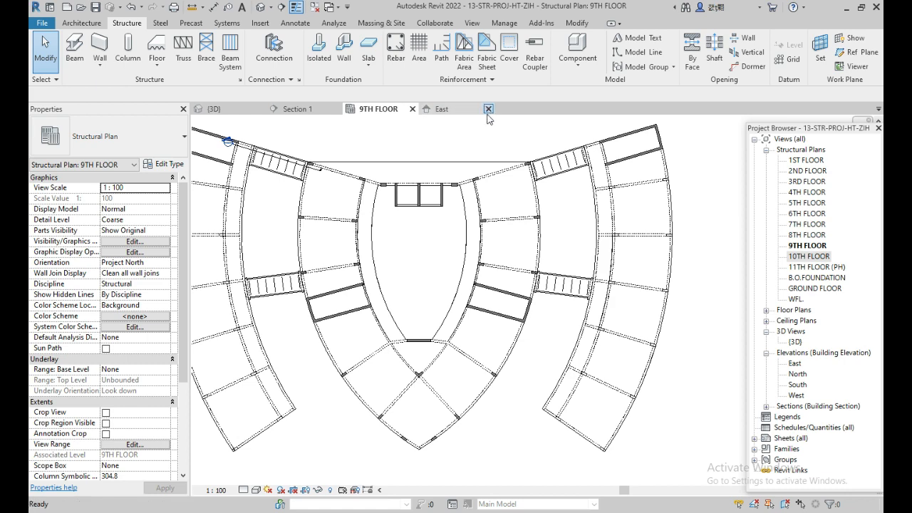
left_click(488, 109)
double_click(809, 257)
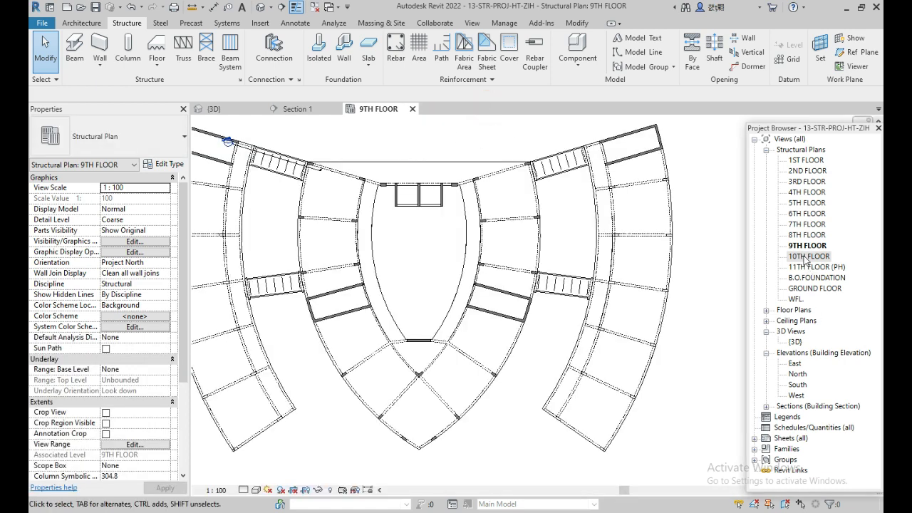
Step: Set the discipline of the 10TH FLOOR structural plan to Structural
scroll(359, 261, "up", 2)
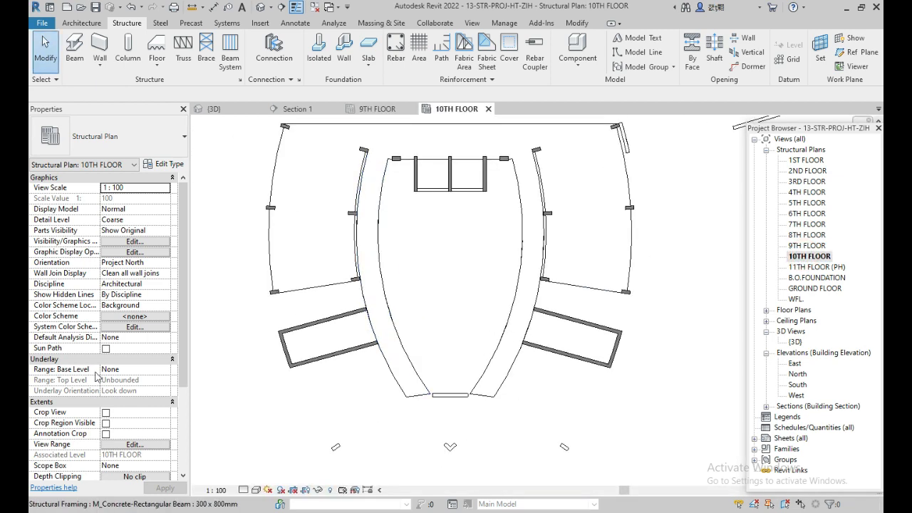
left_click(165, 286)
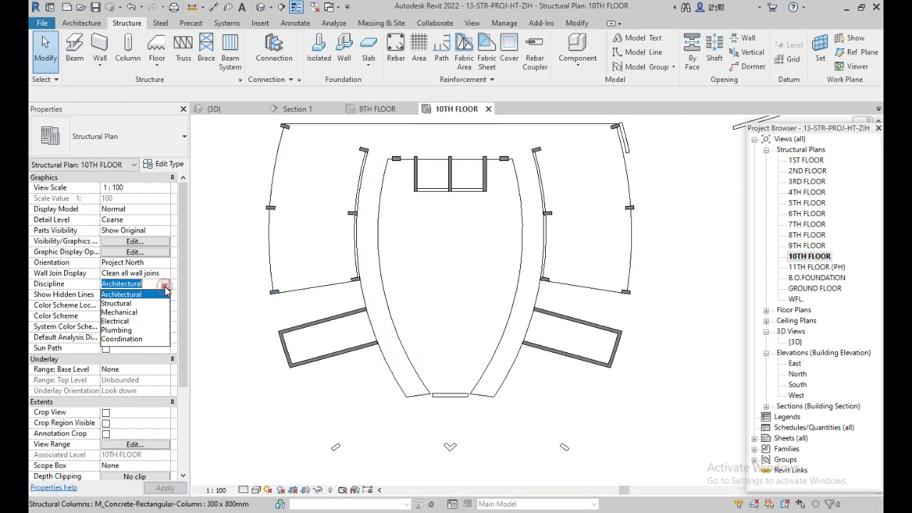
left_click(132, 303)
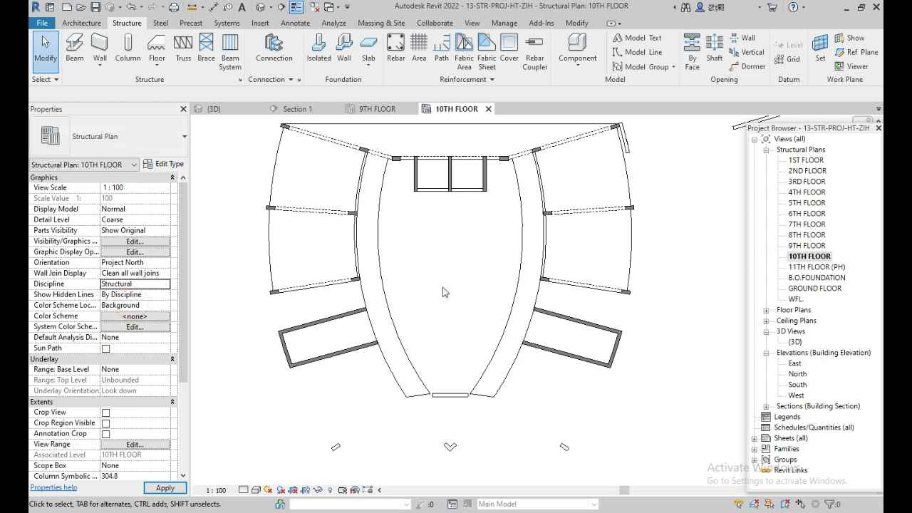
Step: Delete the short 300 x 500 mm beam beside the northeast corner column on the 10TH FLOOR plan
middle_click_drag(460, 300, 499, 332)
scroll(355, 208, "up", 2)
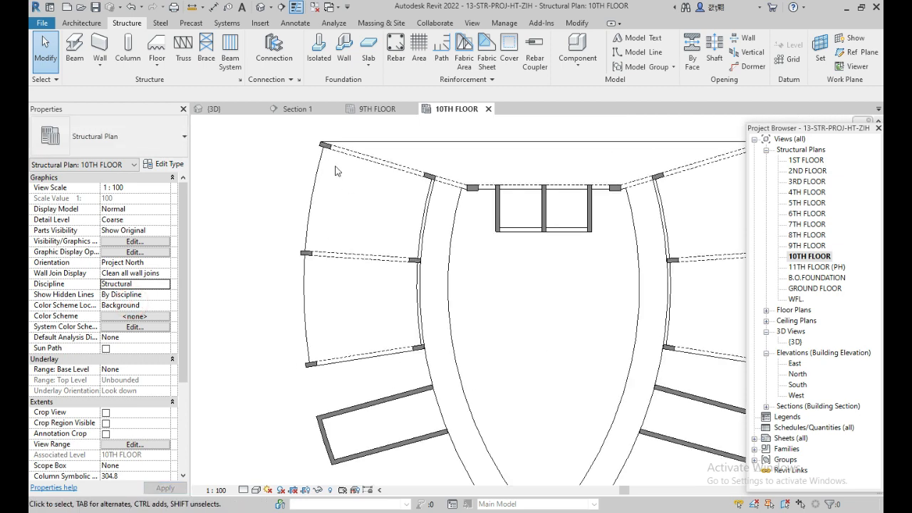
scroll(295, 342, "down", 2)
middle_click_drag(346, 354, 345, 318)
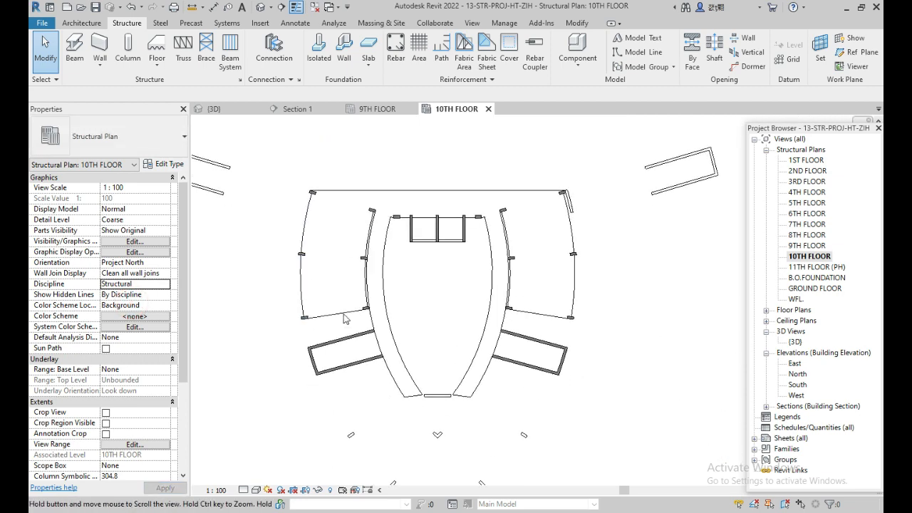
scroll(577, 214, "up", 4)
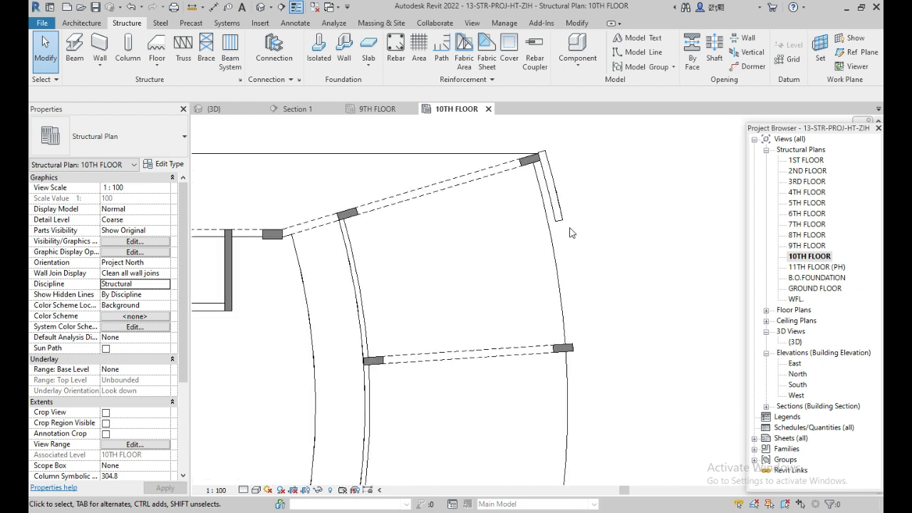
scroll(568, 227, "down", 1)
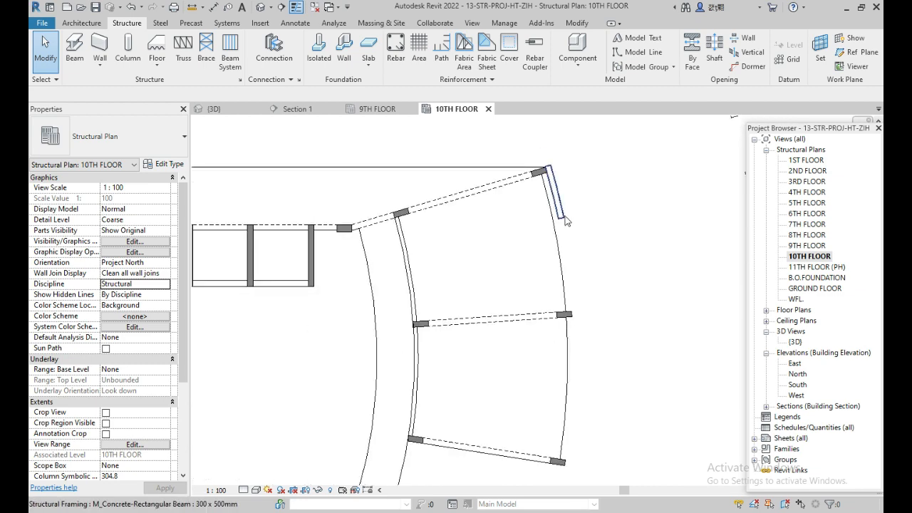
left_click(565, 219)
scroll(633, 212, "down", 2)
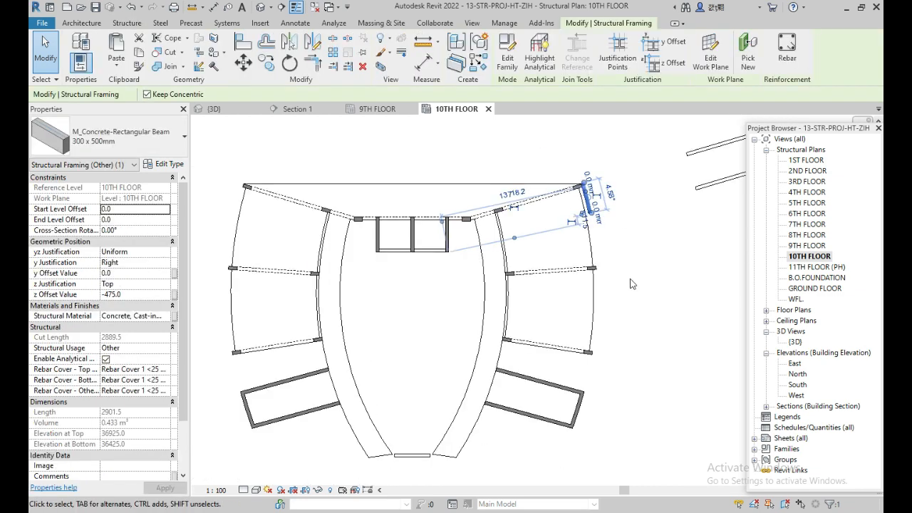
key("Escape")
scroll(633, 240, "down", 2)
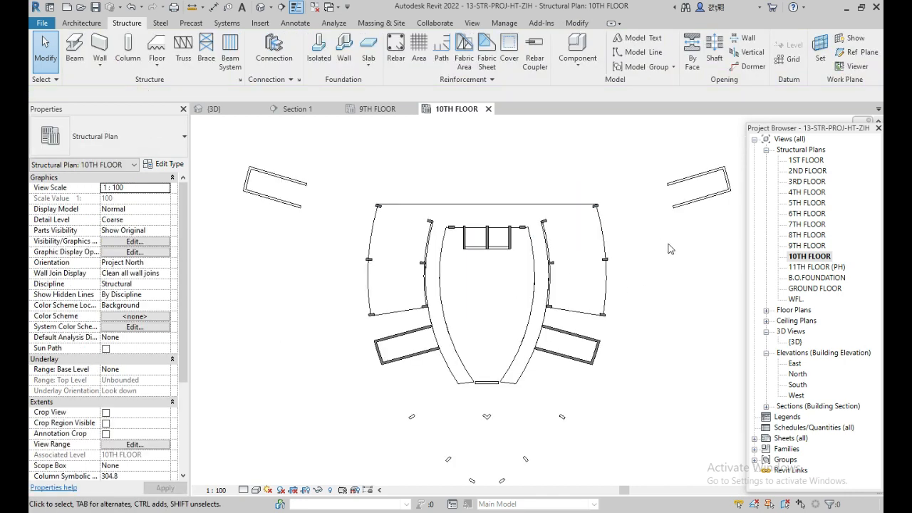
Step: On the 9TH FLOOR plan, select the two long curved perimeter beams on the west and east sides of the central block
middle_click_drag(668, 245, 669, 250)
scroll(442, 236, "up", 3)
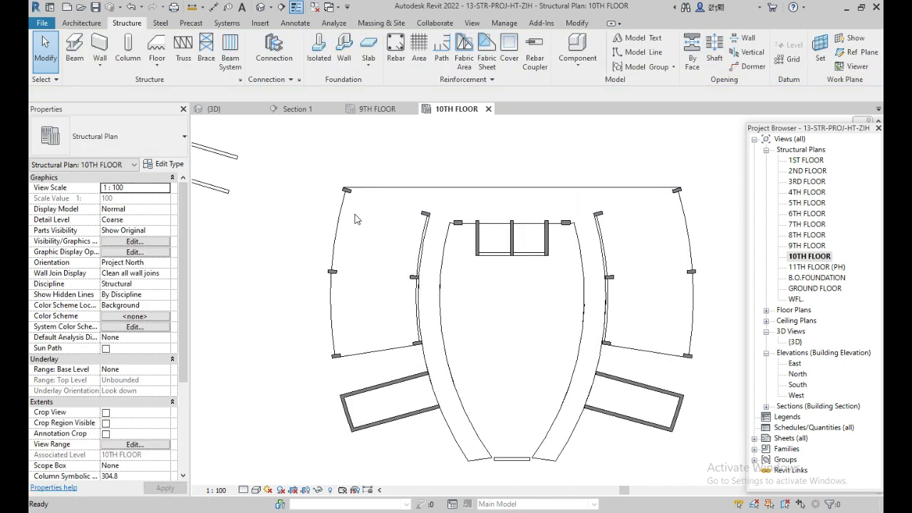
left_click(379, 110)
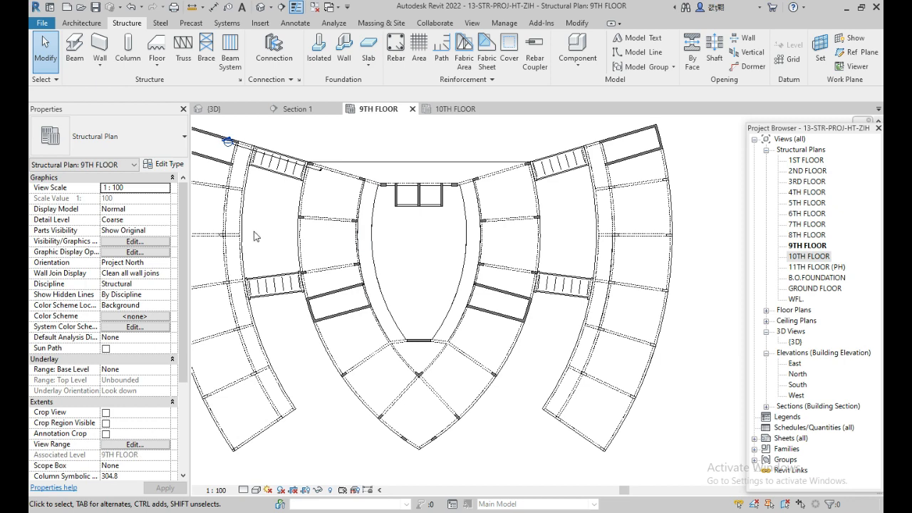
scroll(304, 246, "up", 5)
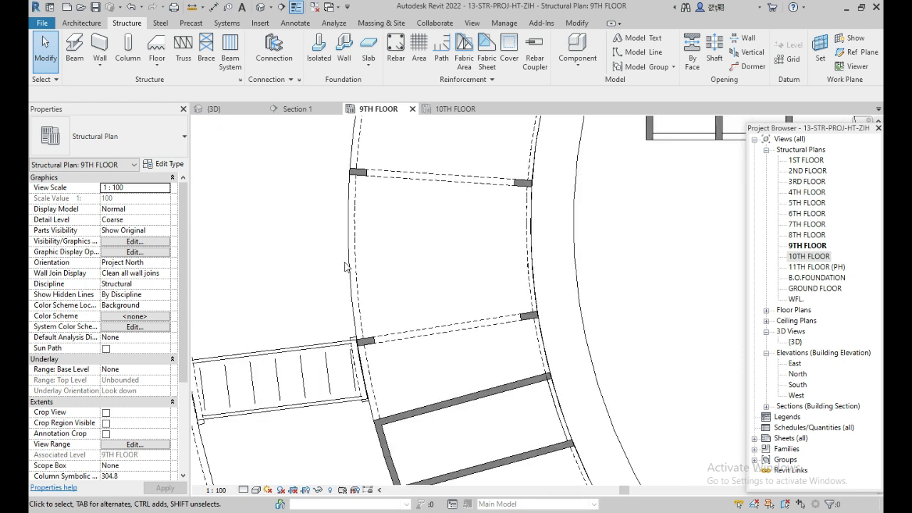
left_click(350, 263)
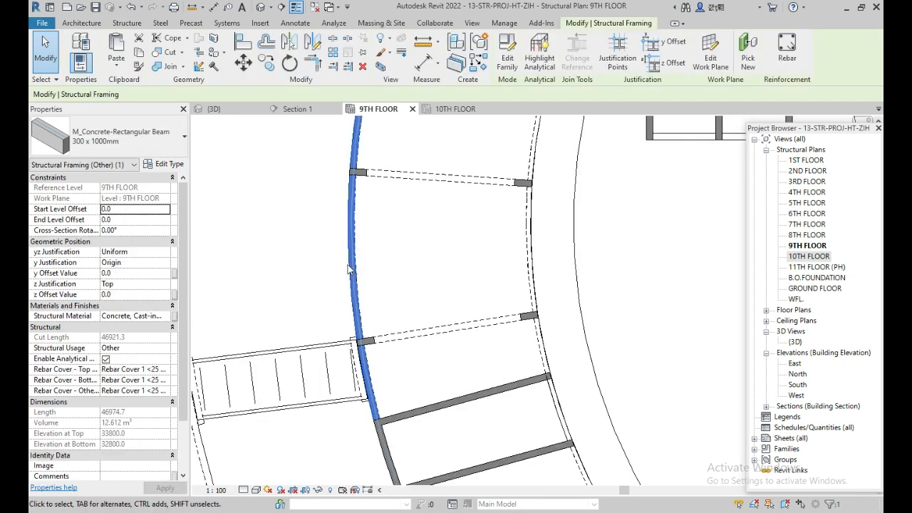
scroll(323, 267, "down", 3)
middle_click_drag(610, 193, 525, 273)
scroll(525, 272, "up", 4)
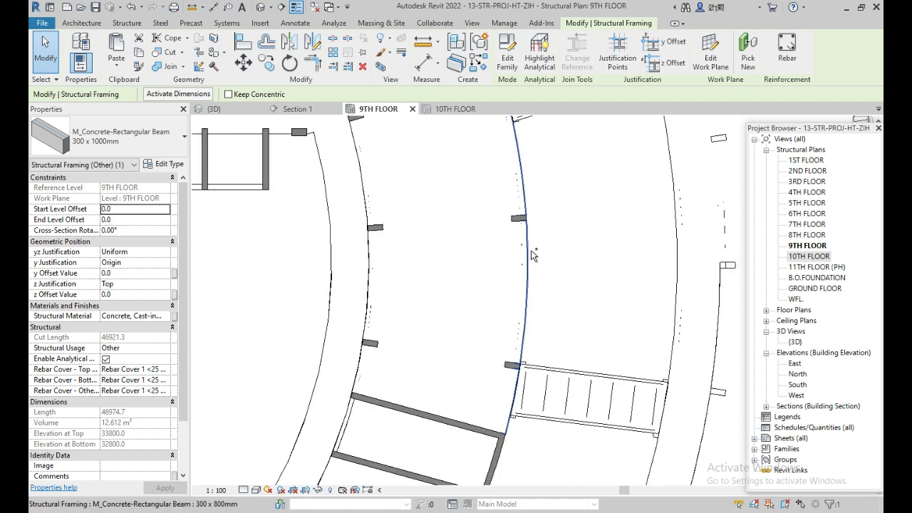
left_click(528, 251)
scroll(636, 268, "down", 4)
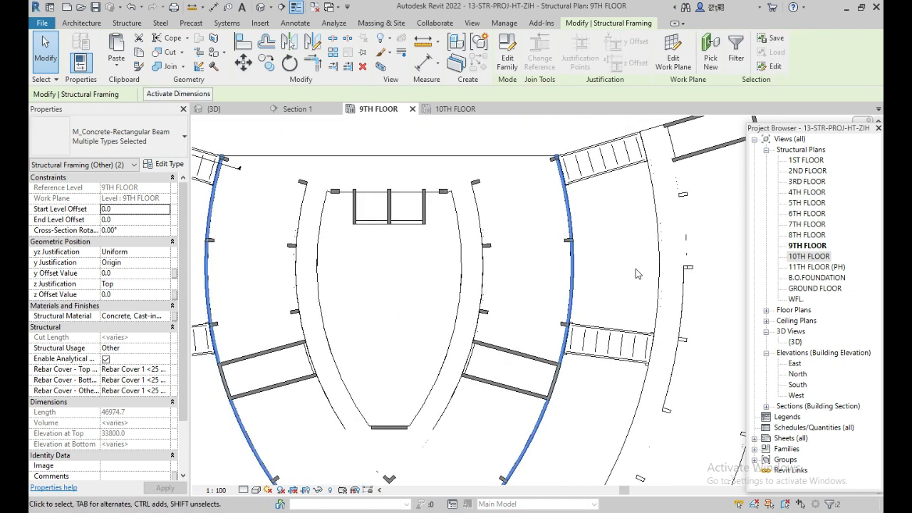
middle_click_drag(497, 274, 514, 266)
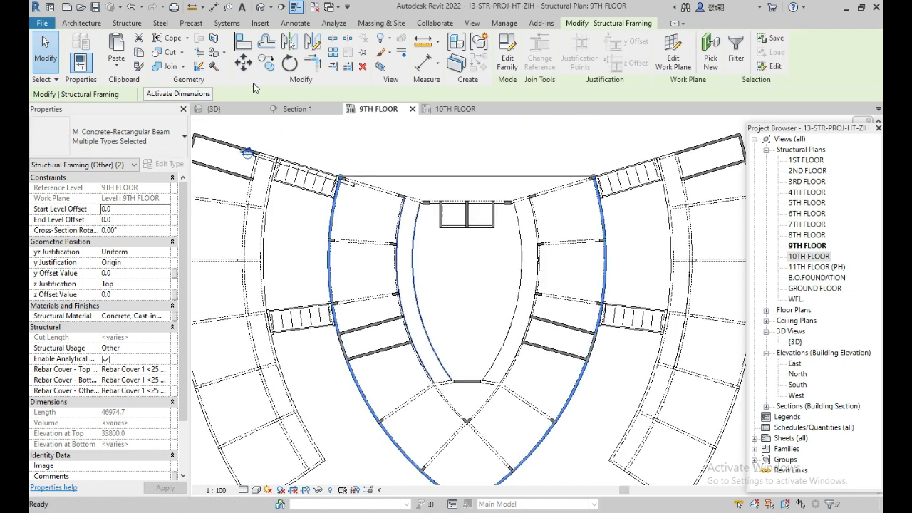
Step: Copy the two selected perimeter beams and paste them aligned to the 10TH FLOOR level
left_click(139, 53)
left_click(116, 64)
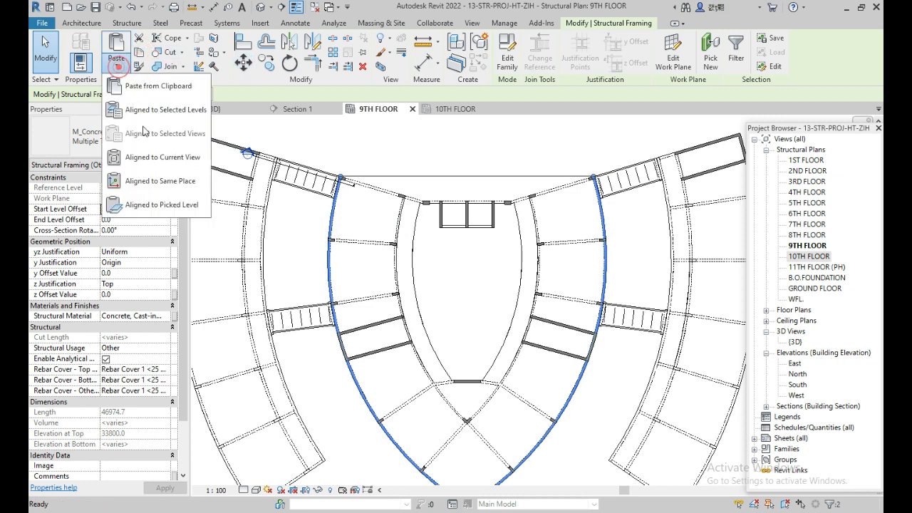
left_click(151, 116)
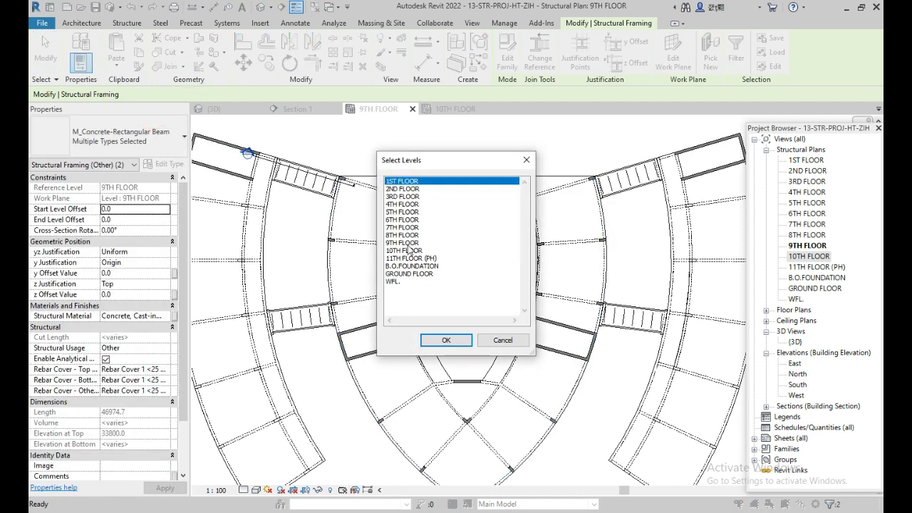
left_click(405, 251)
left_click(445, 340)
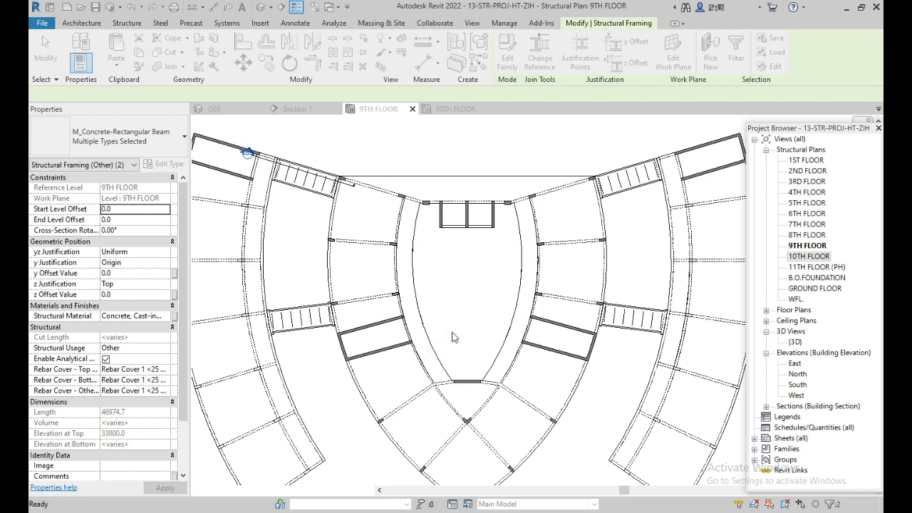
Step: On the 10TH FLOOR plan, trim the west curved perimeter beam to the north wall of the west core
left_click(449, 109)
scroll(391, 321, "up", 3)
middle_click_drag(392, 322, 442, 117)
scroll(374, 307, "up", 3)
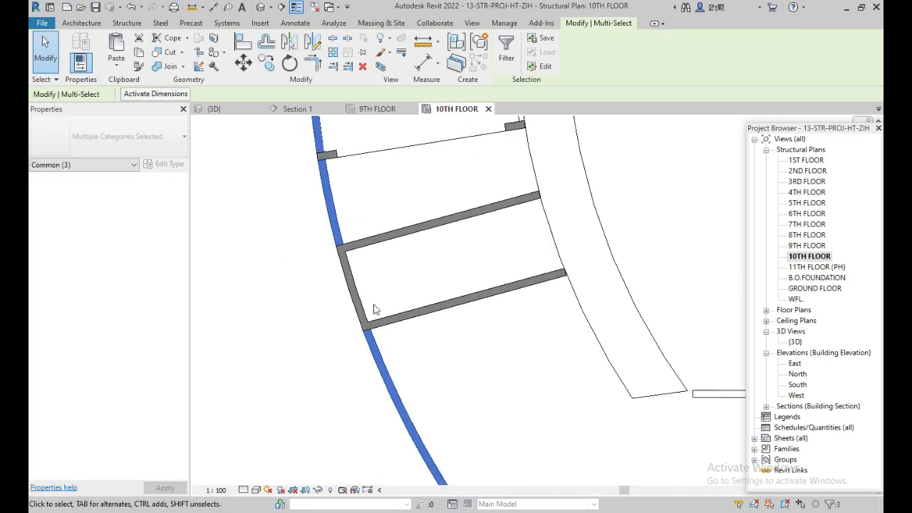
middle_click_drag(434, 276, 437, 279)
left_click(333, 66)
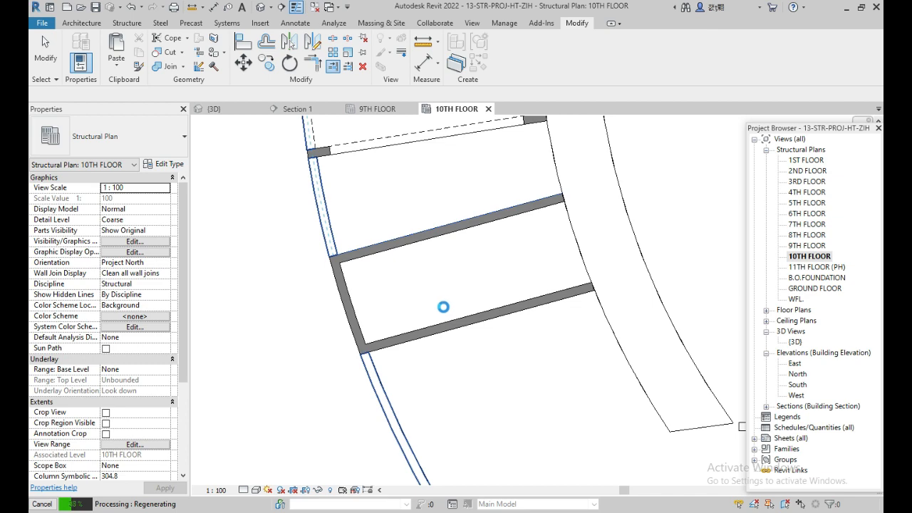
Step: Trim the east curved perimeter beam to the north wall of the east core and end the trim command
scroll(397, 275, "down", 3)
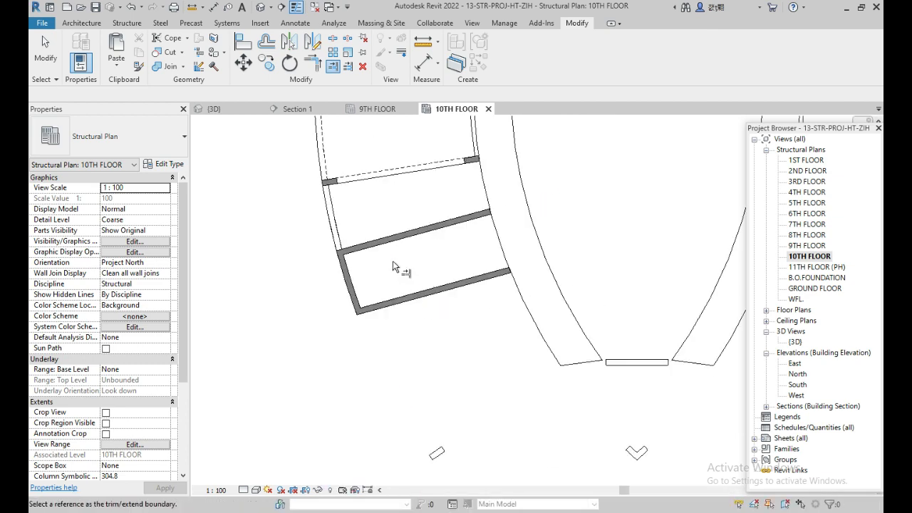
middle_click_drag(419, 297, 235, 320)
scroll(624, 275, "up", 4)
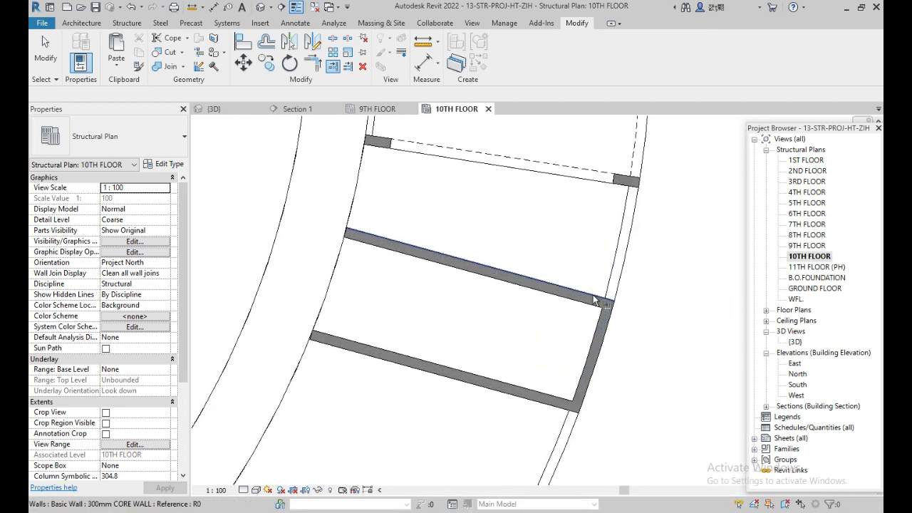
left_click(593, 294)
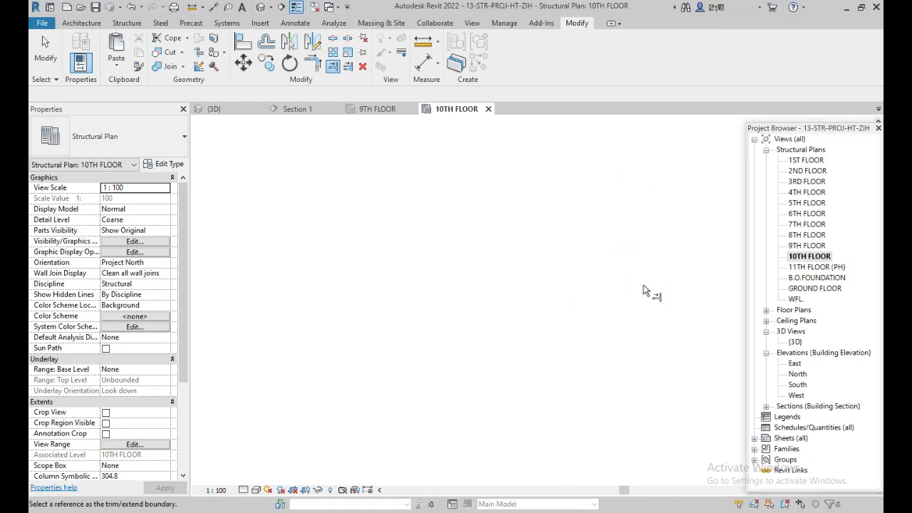
scroll(617, 360, "down", 4)
middle_click_drag(658, 366, 659, 365)
key("Escape")
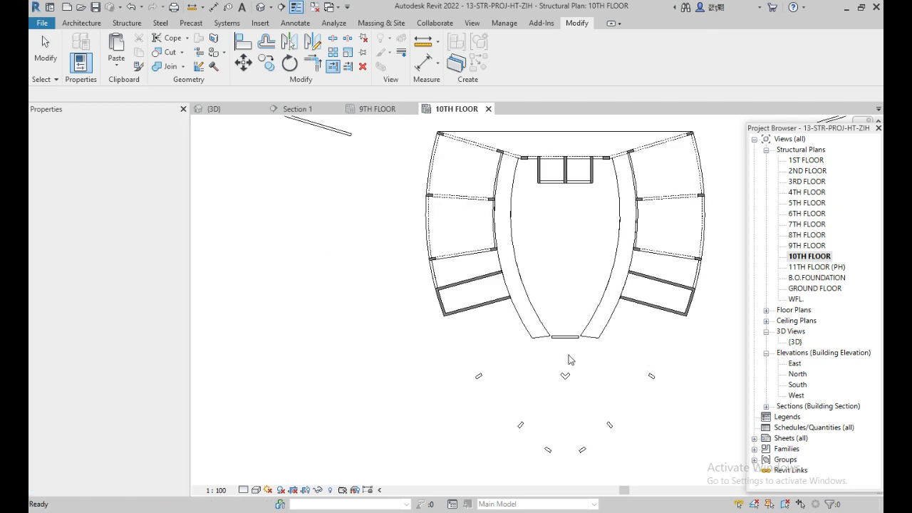
Step: Examine the copied floors and perimeter beams at the top of the central block in the 3D view
middle_click_drag(340, 144, 387, 234)
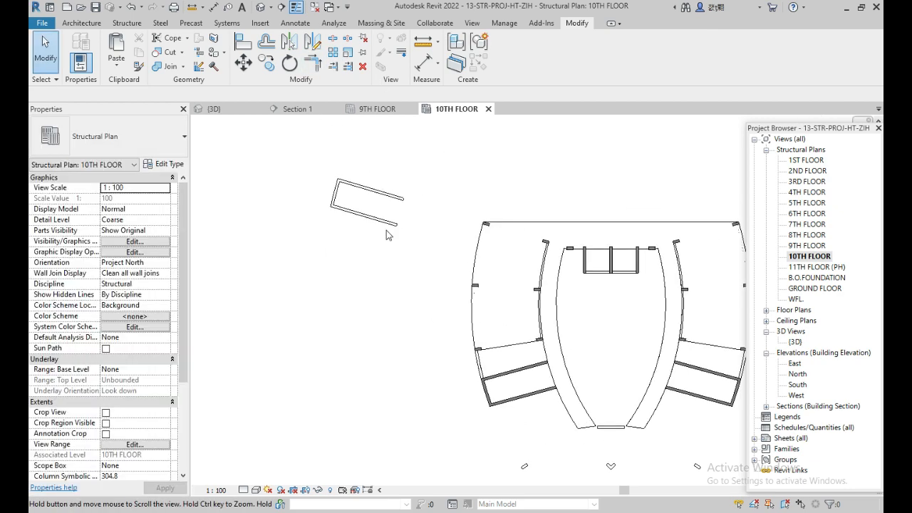
scroll(347, 189, "down", 2)
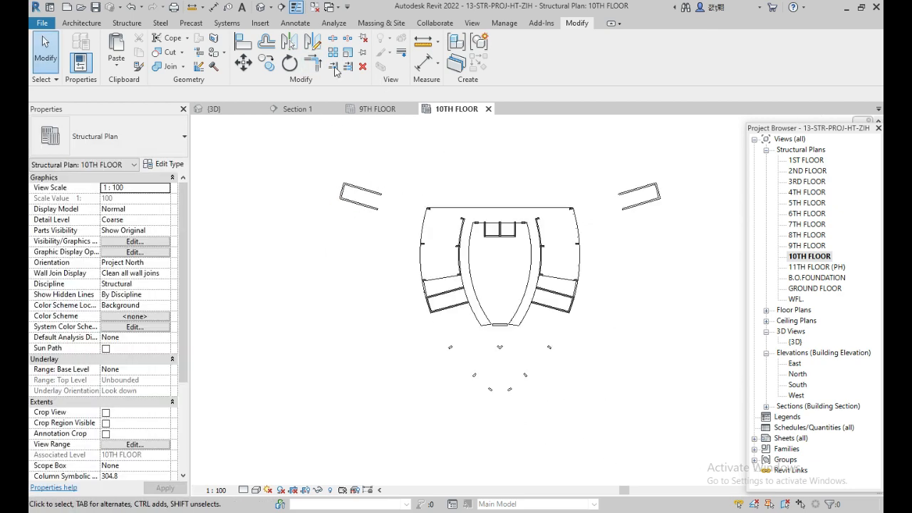
left_click(217, 109)
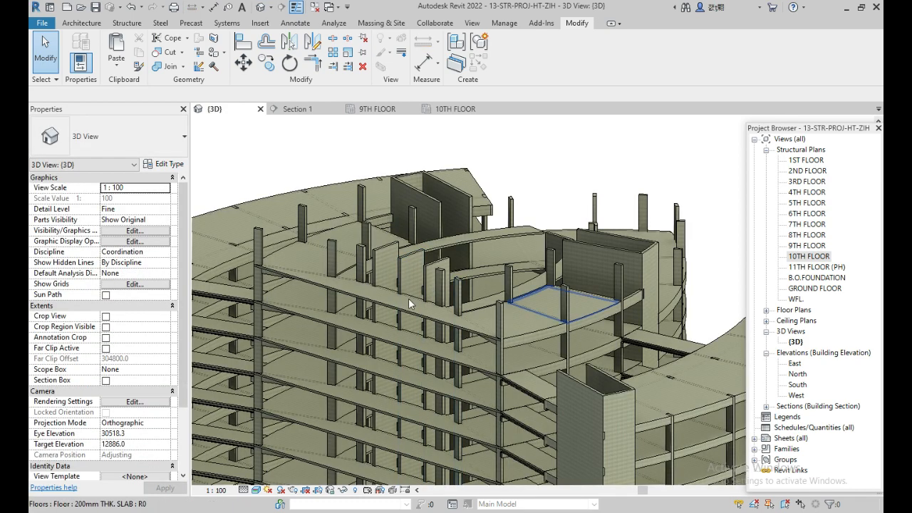
middle_click_drag(408, 298, 470, 363, "shift")
middle_click_drag(595, 339, 544, 326, "shift")
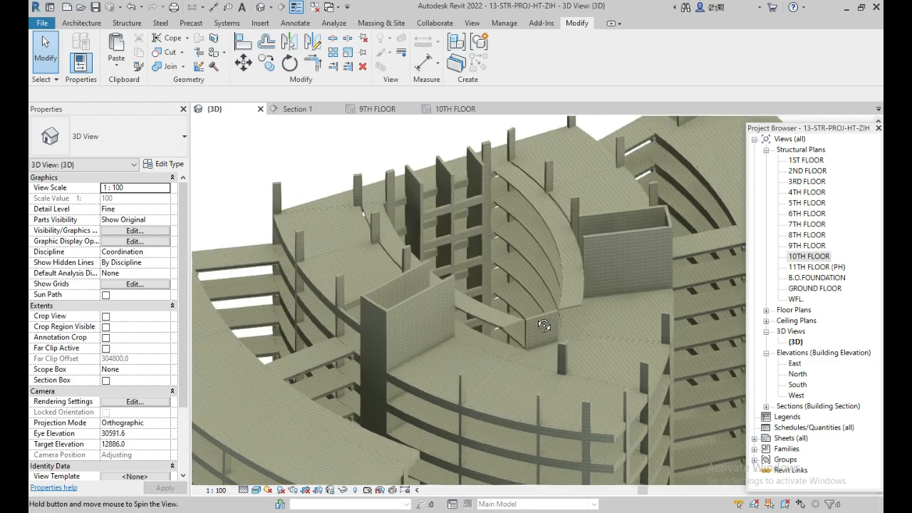
middle_click_drag(525, 289, 521, 295, "shift")
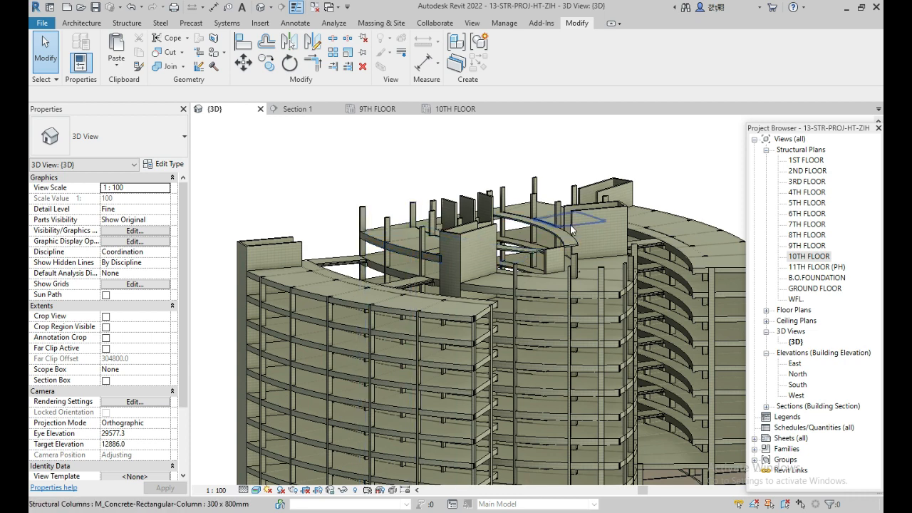
scroll(542, 263, "up", 2)
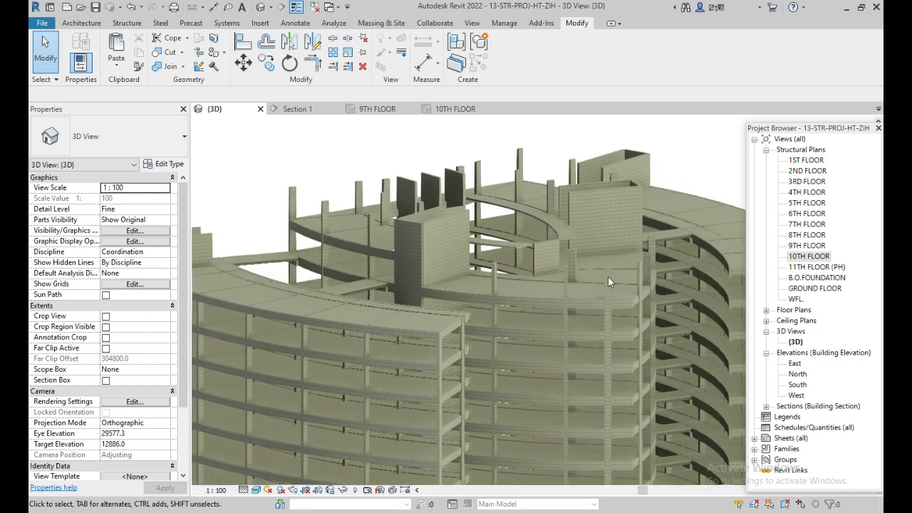
scroll(808, 280, "down", 2)
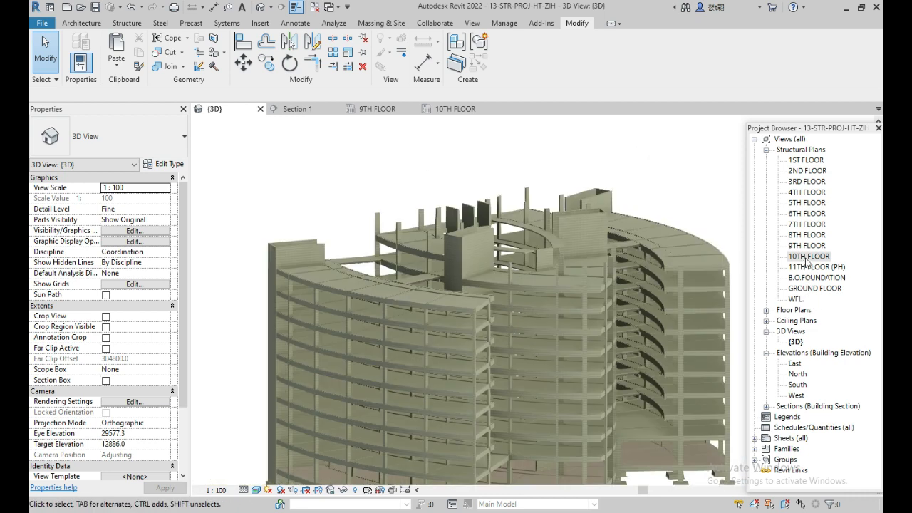
Step: On the 9TH FLOOR plan, select the two inner curved 200 x 800mm beams flanking the central opening
double_click(808, 257)
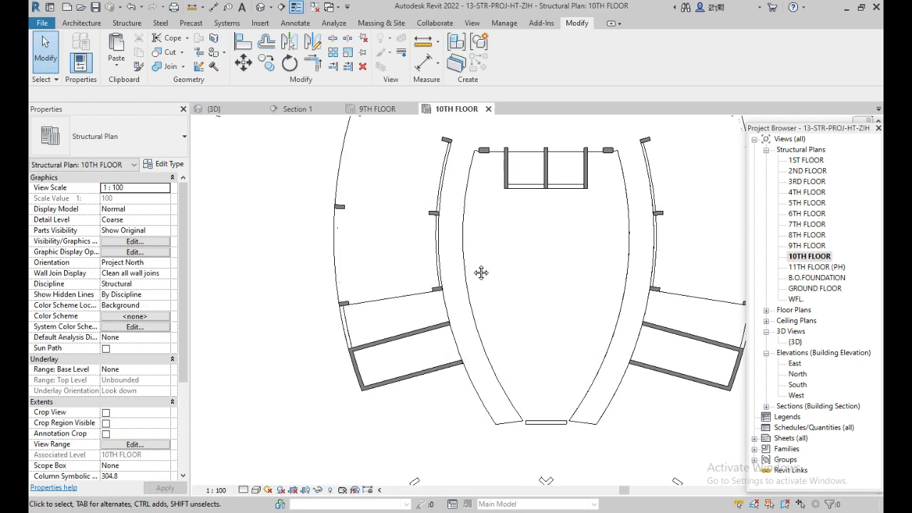
scroll(481, 272, "down", 2)
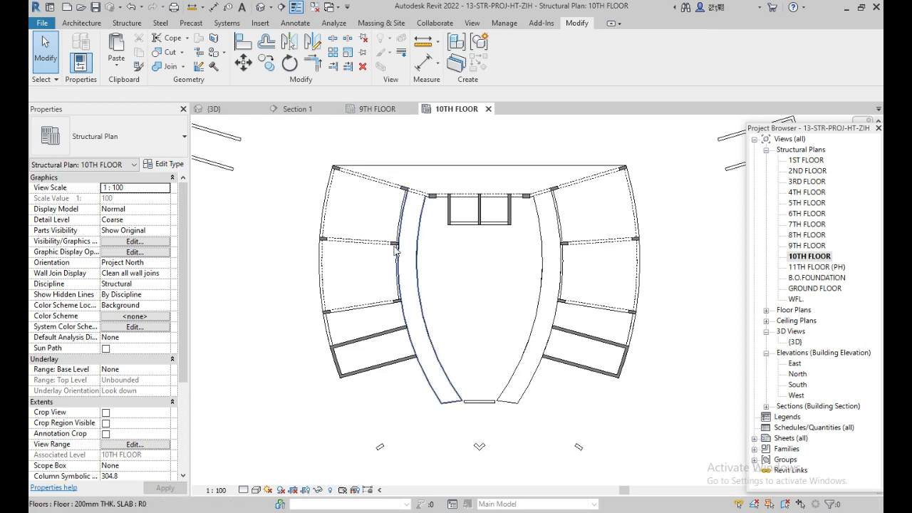
left_click(378, 109)
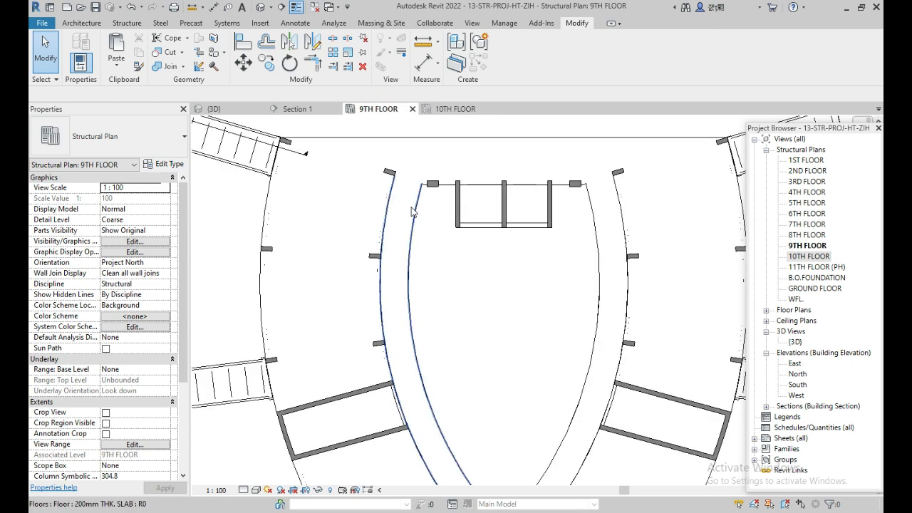
scroll(412, 211, "up", 4)
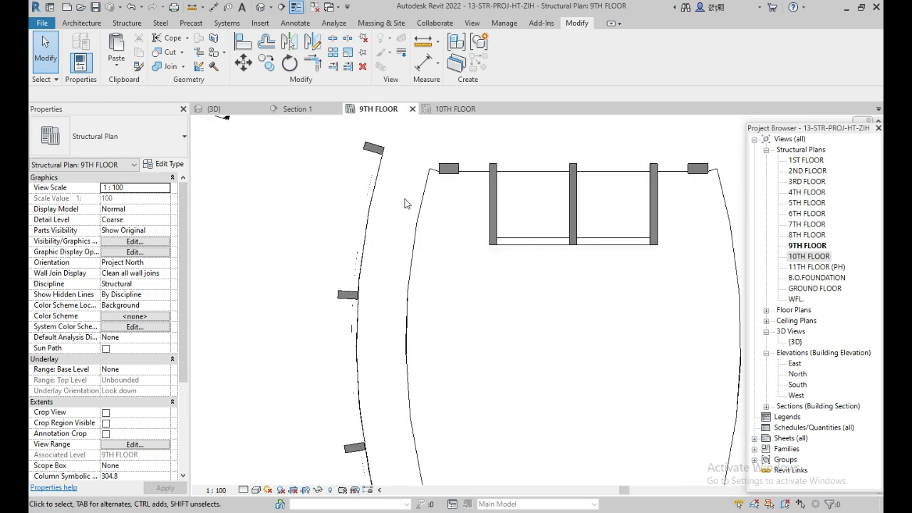
left_click(367, 218)
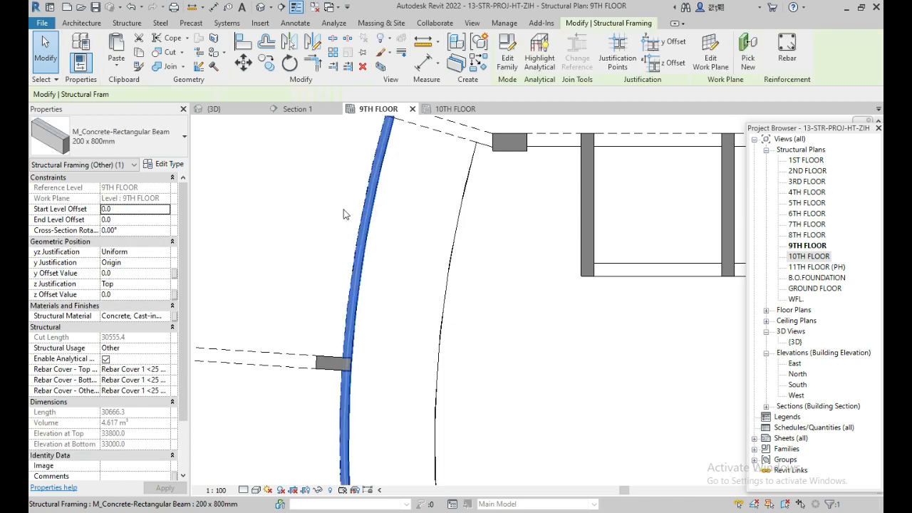
scroll(352, 235, "down", 4)
scroll(456, 214, "up", 5)
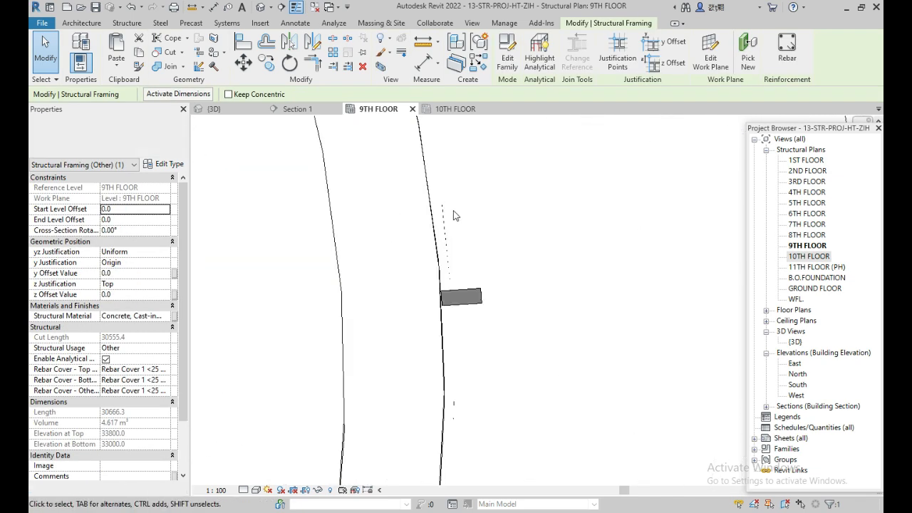
left_click(438, 244, "ctrl")
scroll(556, 195, "down", 2)
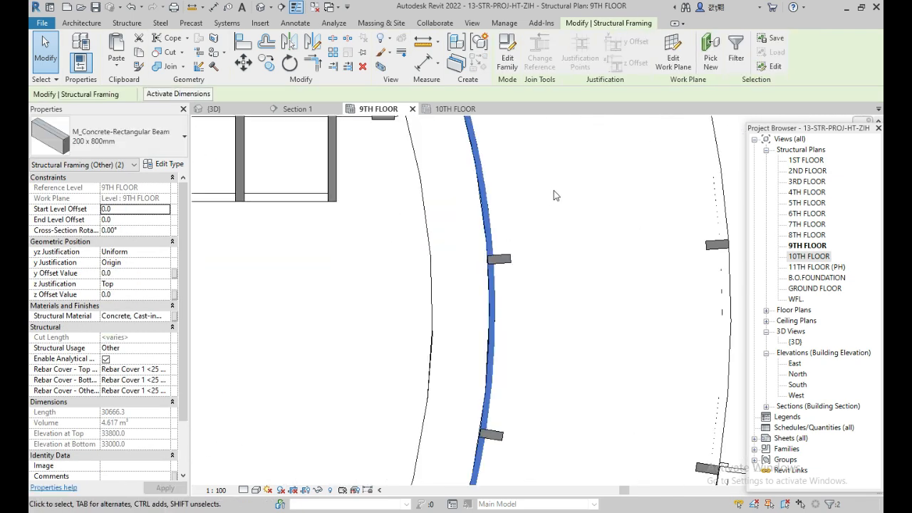
scroll(555, 195, "down", 3)
scroll(482, 213, "up", 2)
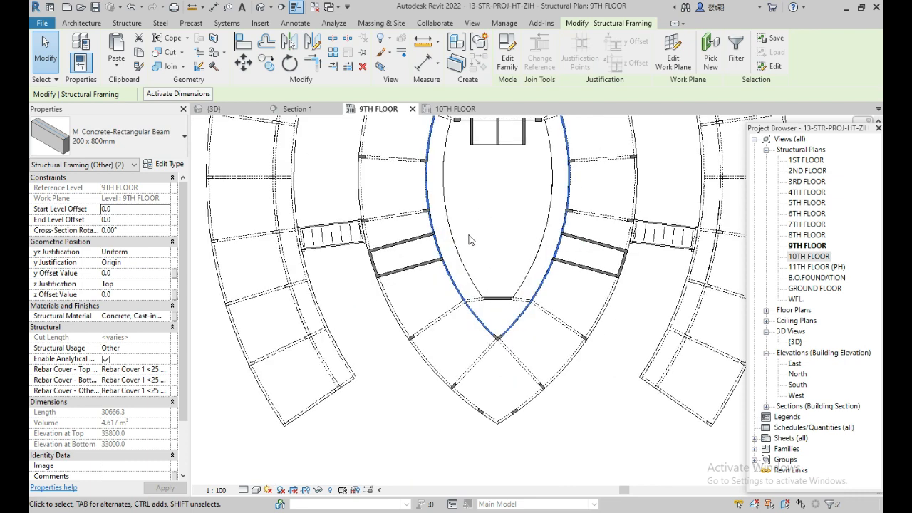
Step: Copy the two selected inner curved beams, paste them aligned to the 10TH FLOOR level, and clear the selection on the 10TH FLOOR plan
key("ctrl+c")
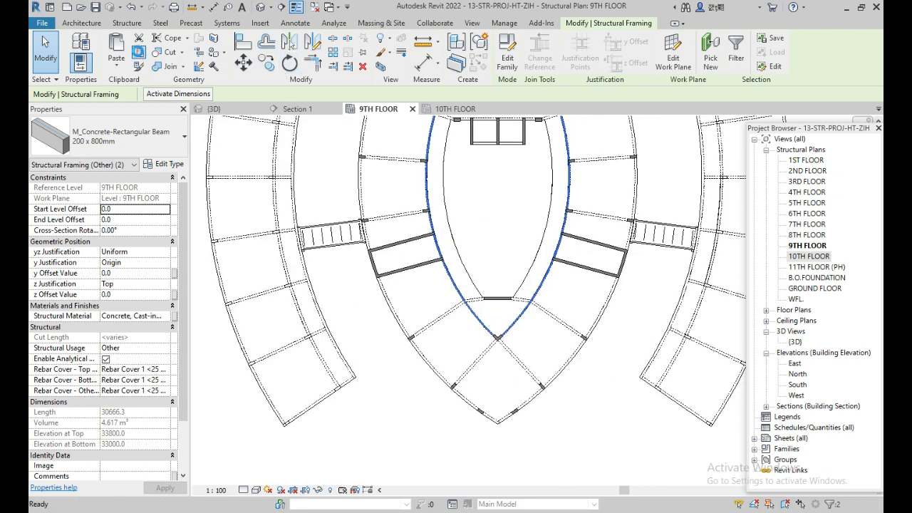
left_click(116, 67)
left_click(162, 102)
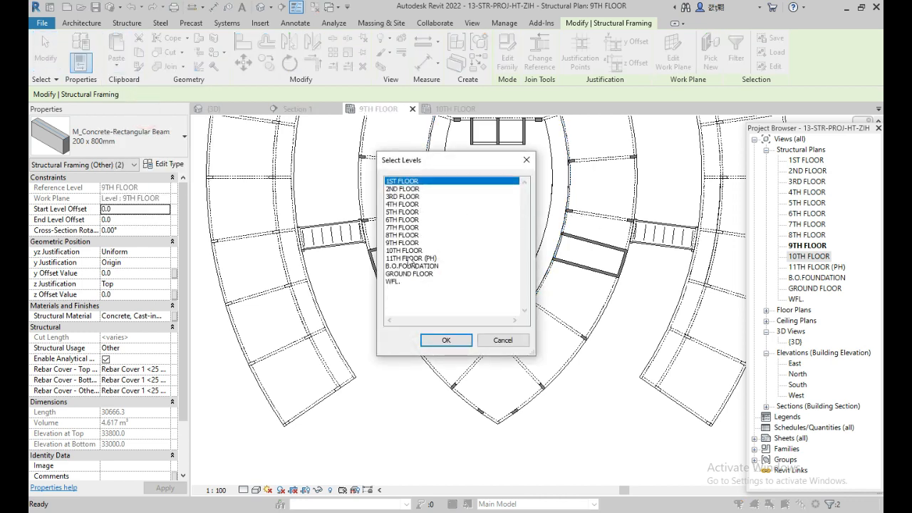
left_click(406, 252)
left_click(447, 341)
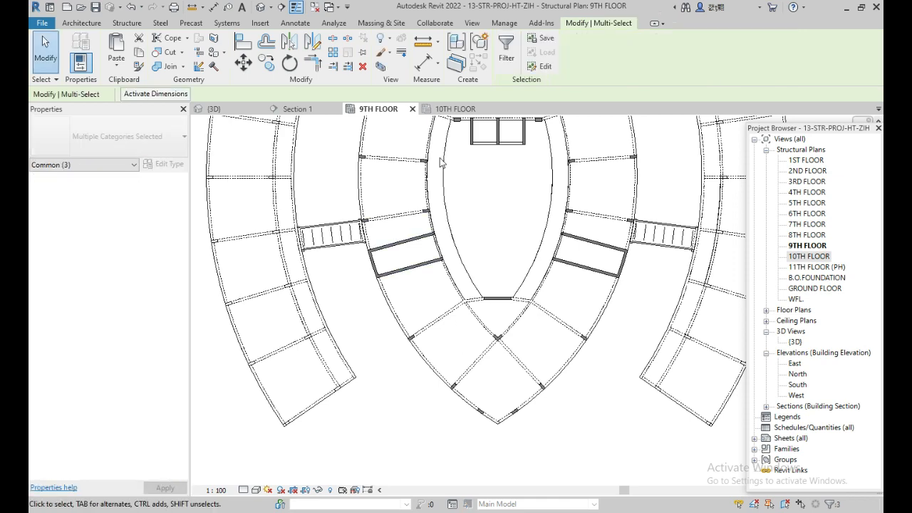
left_click(453, 109)
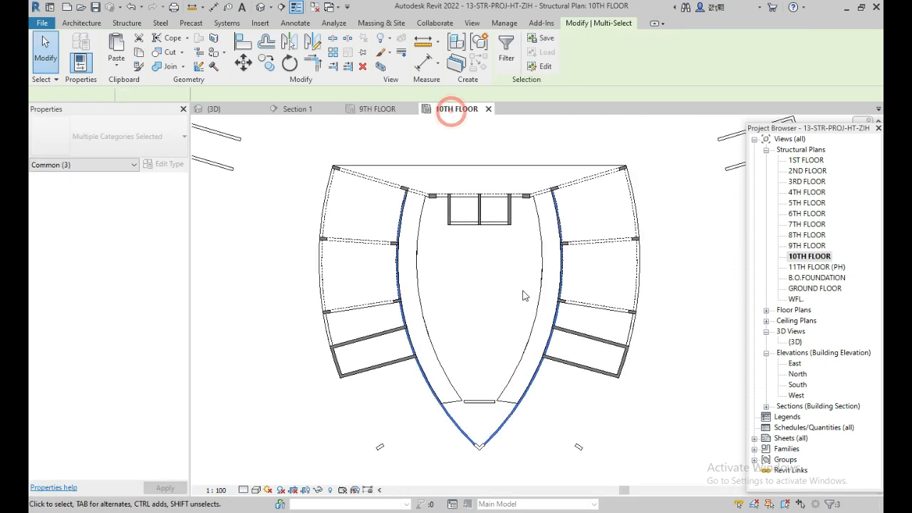
scroll(404, 244, "up", 3)
key("Escape")
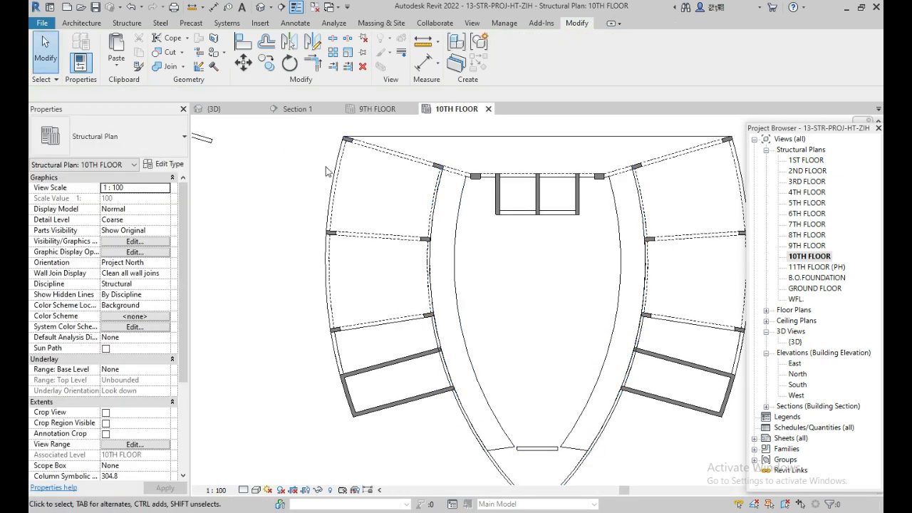
Step: Filter a selection of the central block on the 10TH FLOOR plan to its structural columns and set their top level to 10TH FLOOR
scroll(327, 163, "down", 2)
left_click_drag(306, 128, 591, 346)
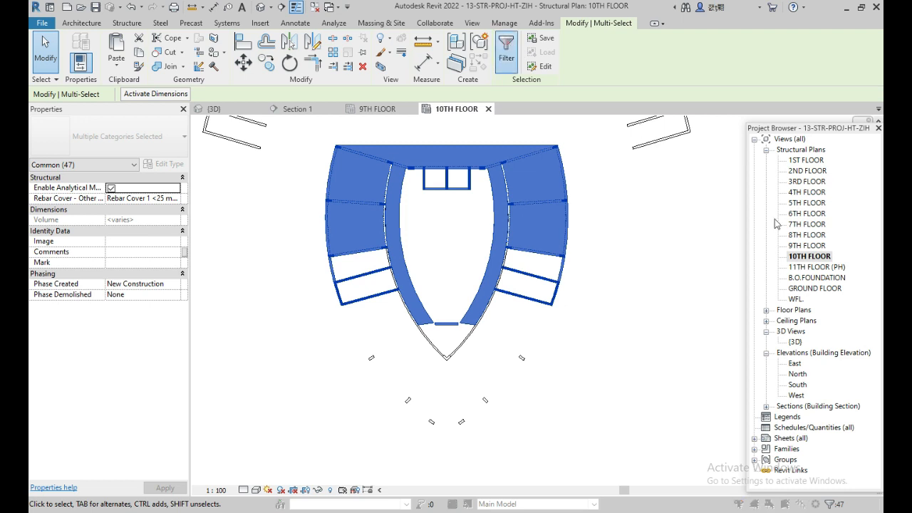
left_click(506, 48)
left_click(754, 212)
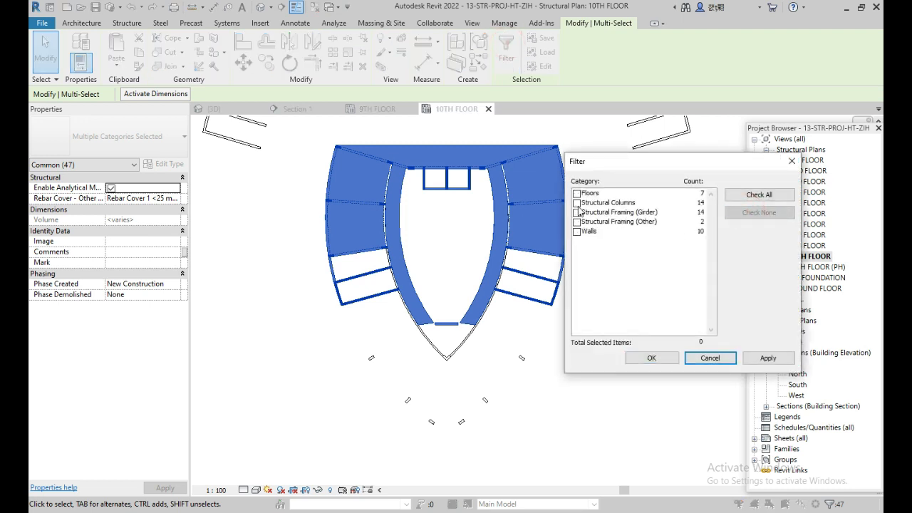
left_click(577, 204)
left_click(753, 359)
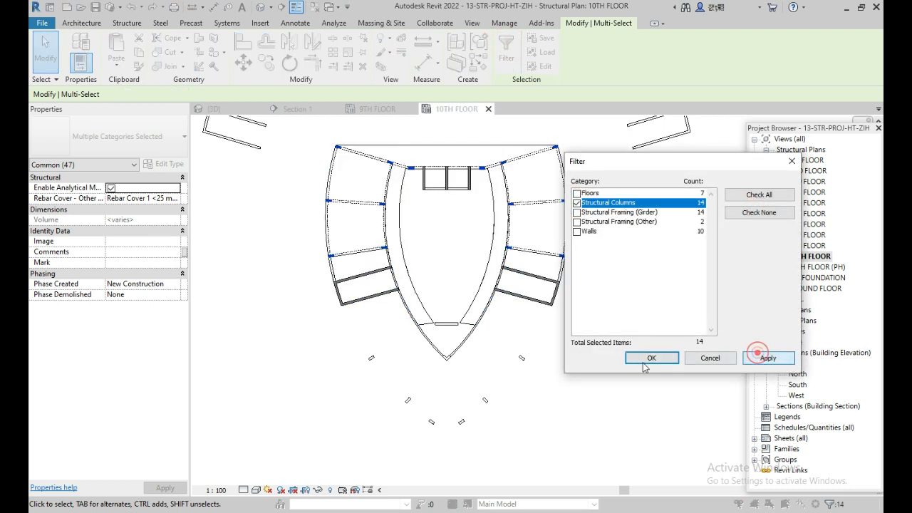
left_click(652, 357)
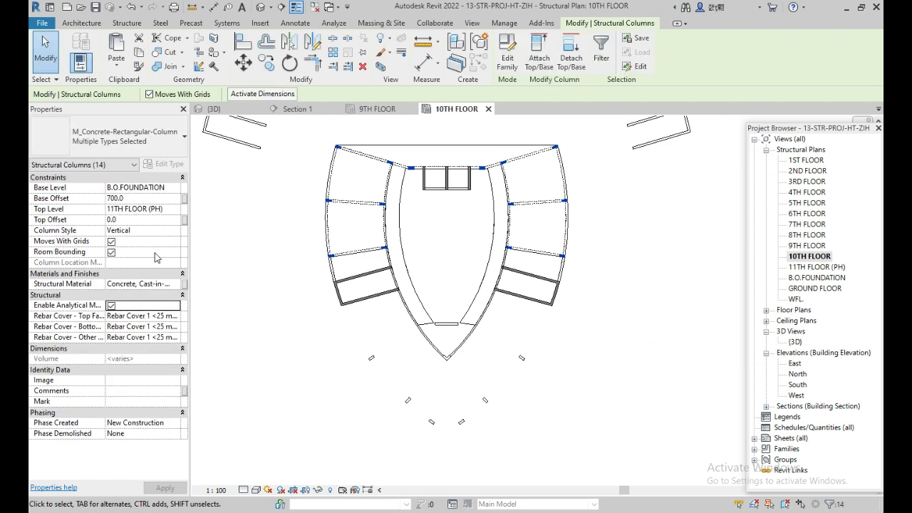
left_click(174, 209)
left_click(131, 255)
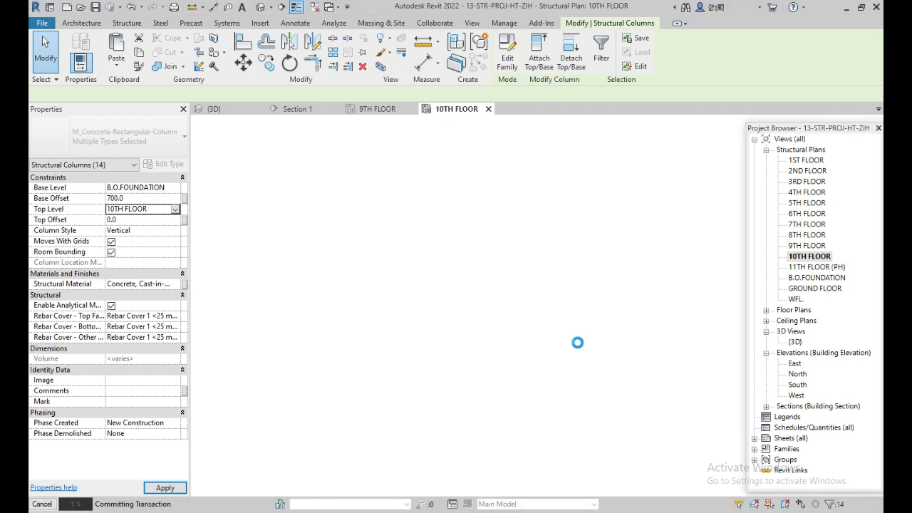
Step: Set the top constraint of the six 300mm core walls in the west and east cores to 10TH FLOOR
scroll(396, 277, "up", 3)
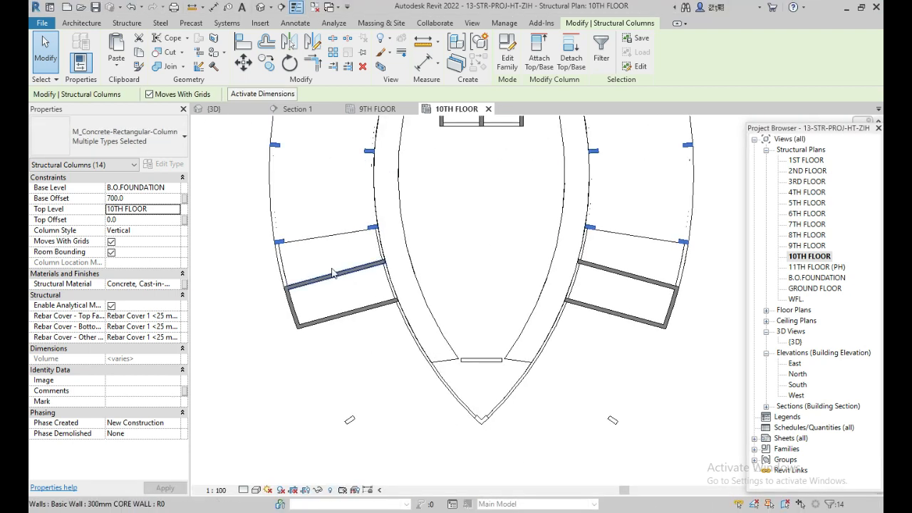
left_click(333, 276)
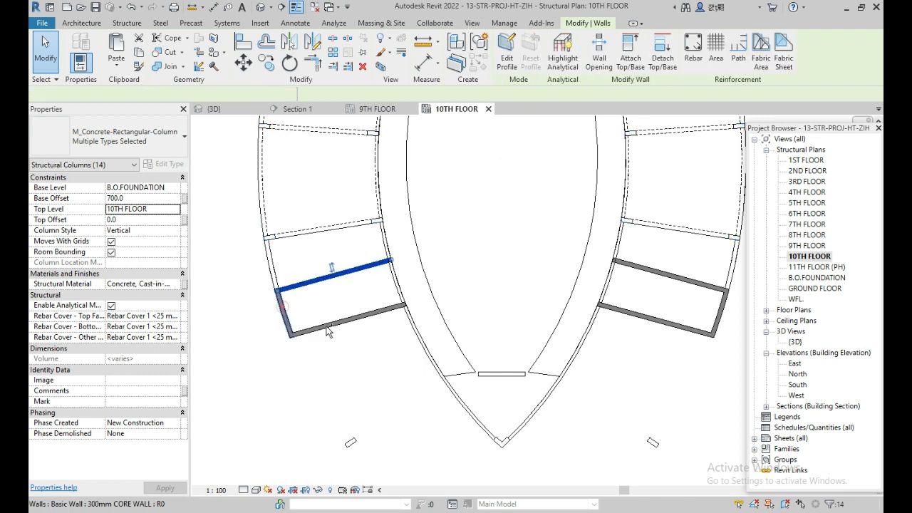
left_click(333, 323, "ctrl")
left_click(642, 316, "ctrl")
left_click(699, 282, "ctrl")
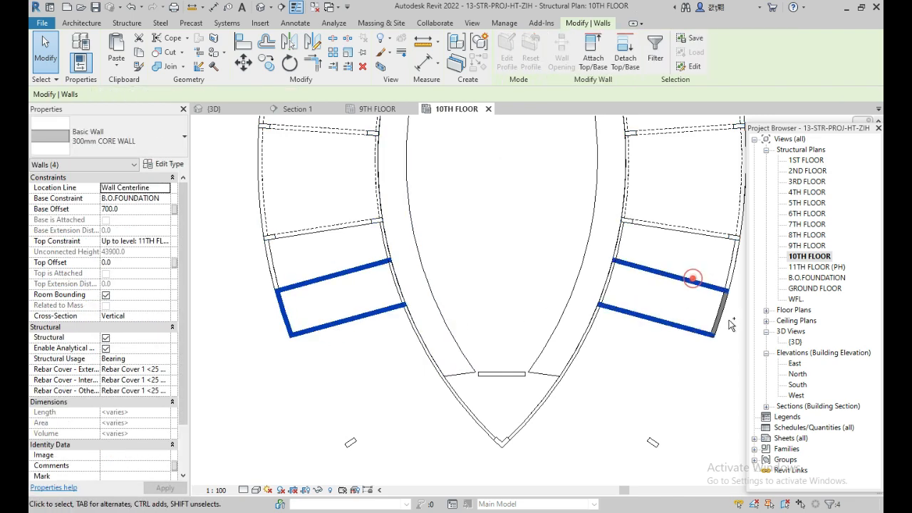
left_click(720, 310, "ctrl")
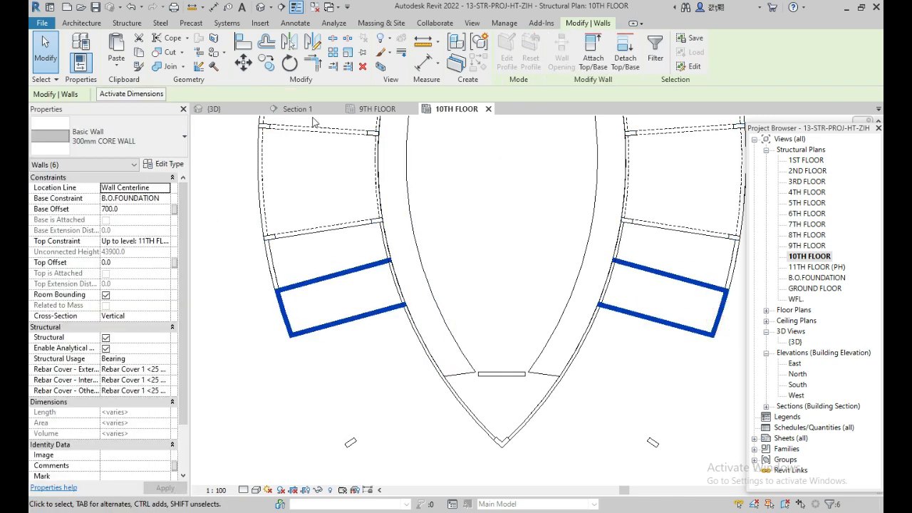
left_click(164, 242)
left_click(150, 290)
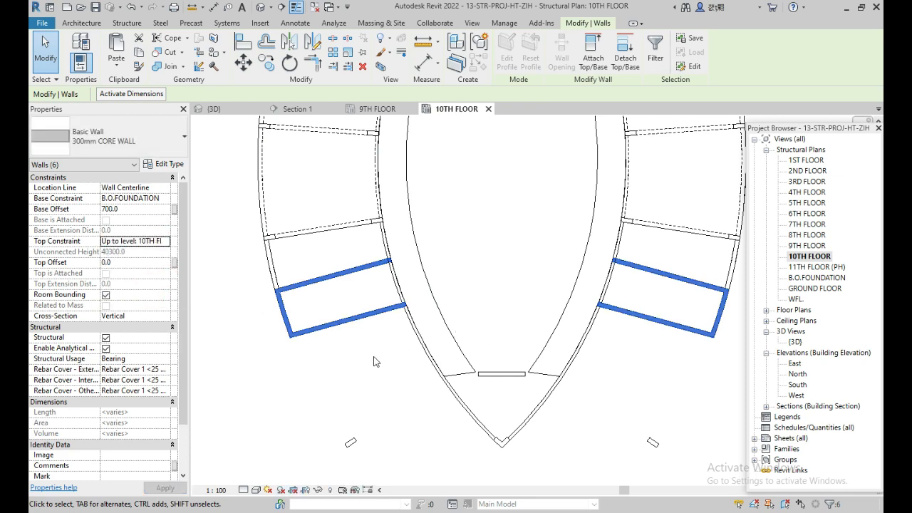
Step: Examine the shortened columns, core walls and curved slab ends at the top of the central block in the 3D view
scroll(378, 351, "down", 4)
middle_click_drag(426, 321, 476, 219)
scroll(537, 258, "up", 2)
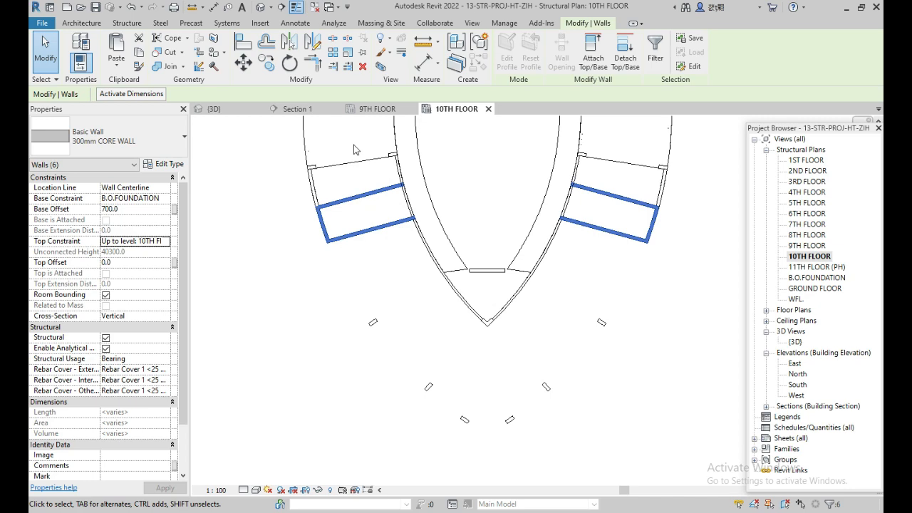
left_click(236, 109)
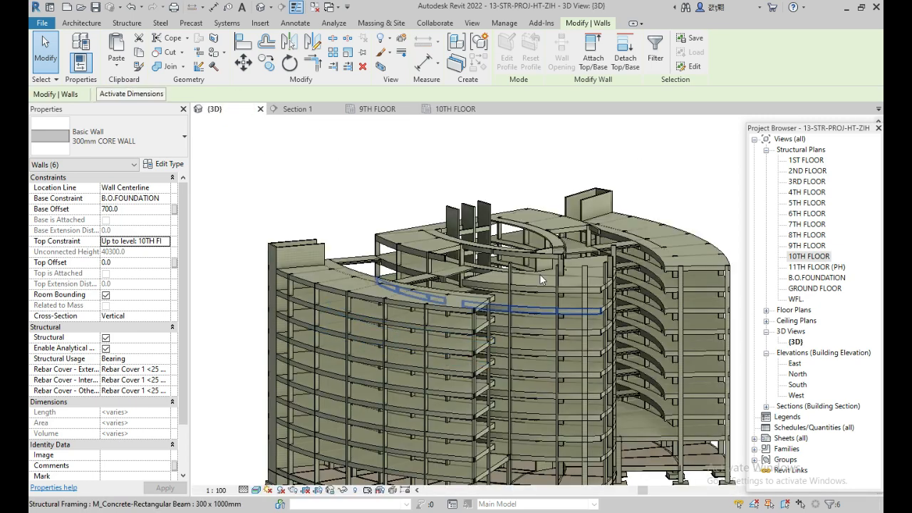
scroll(460, 280, "up", 2)
middle_click_drag(461, 280, 489, 330, "shift")
scroll(492, 313, "up", 1)
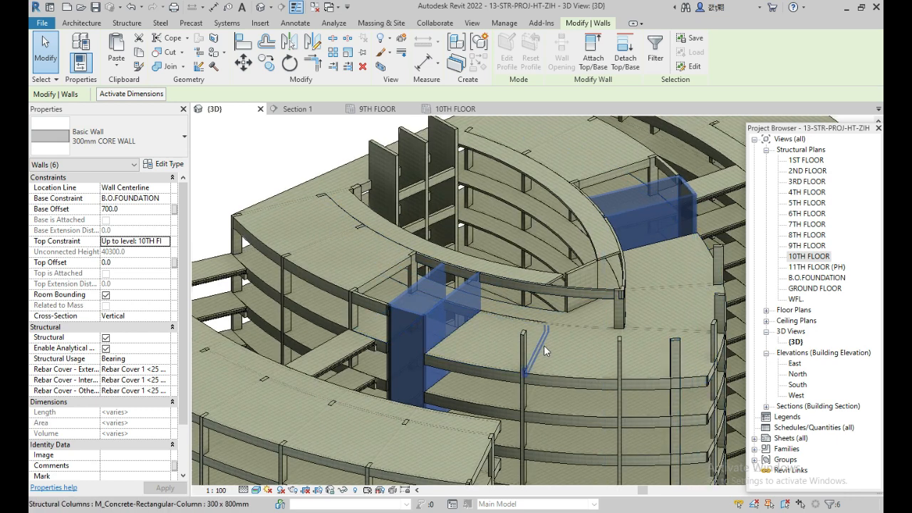
middle_click_drag(584, 311, 576, 349)
scroll(546, 322, "up", 3)
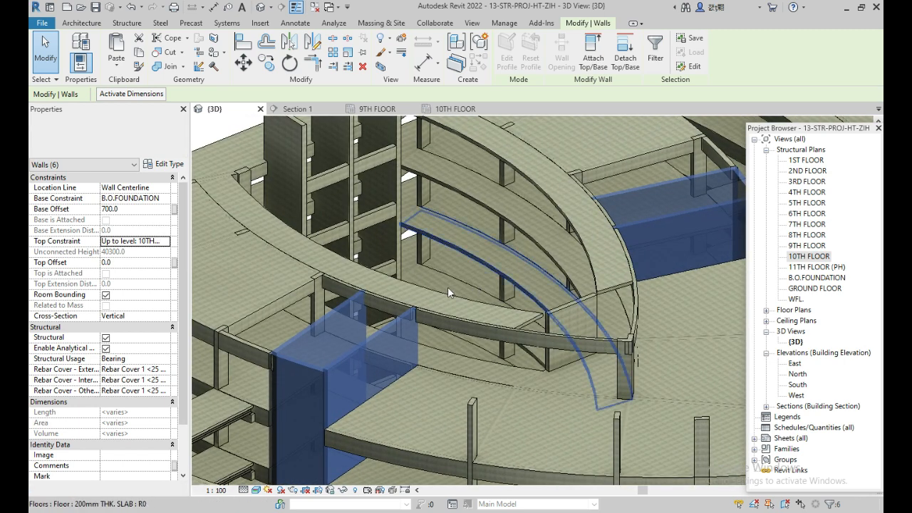
middle_click_drag(424, 362, 328, 349, "shift")
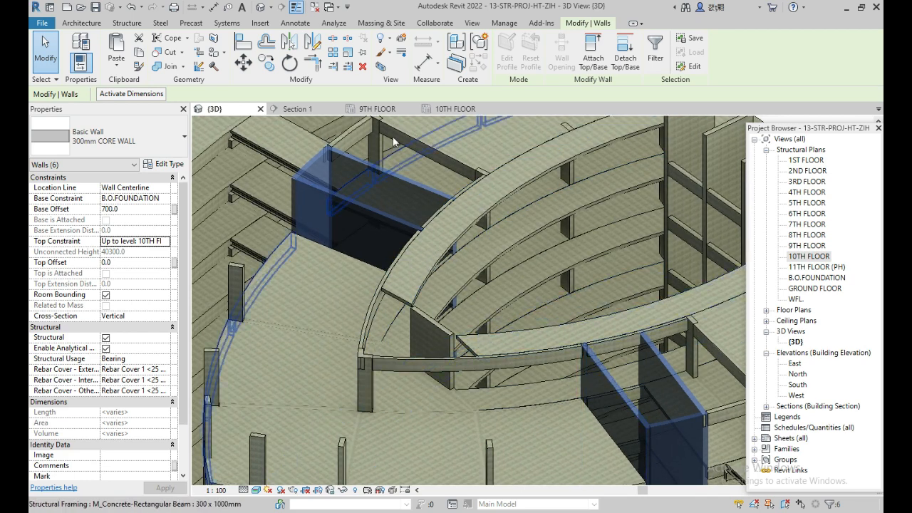
Step: On the 10TH FLOOR plan, align the west inner curved slab's south boundary edge to the west core's south wall and finish without attaching walls
left_click(449, 109)
scroll(464, 339, "up", 5)
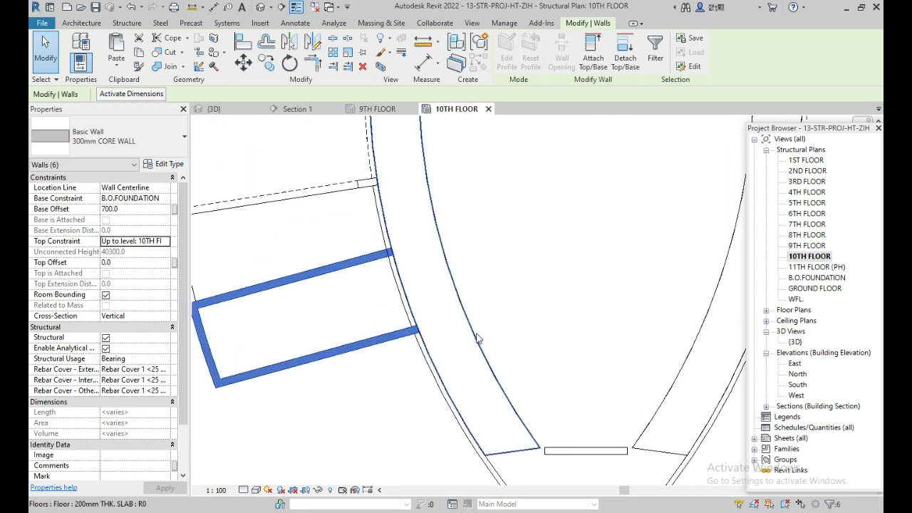
double_click(475, 335)
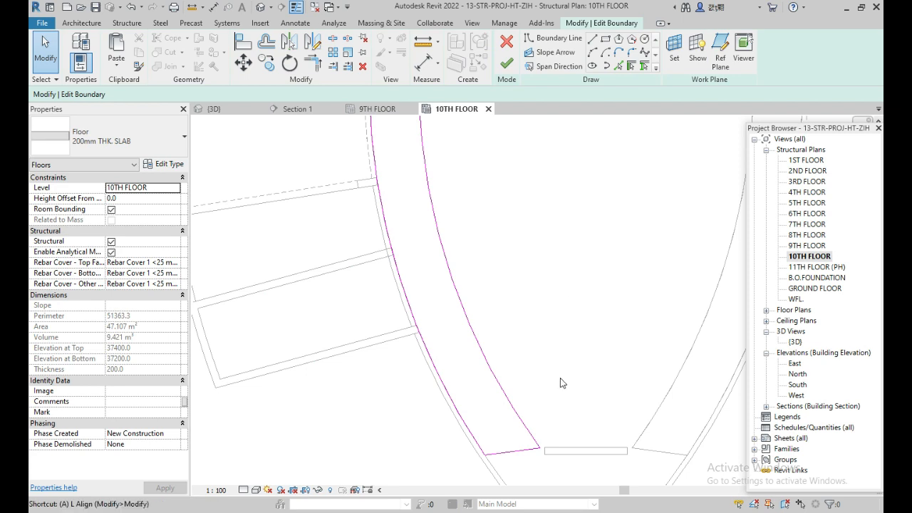
key("l")
left_click(377, 344)
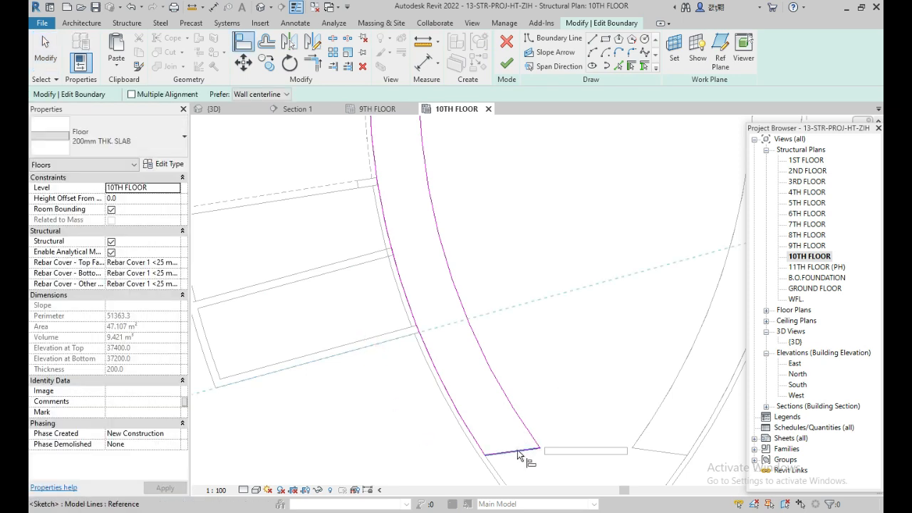
left_click(517, 450)
scroll(569, 317, "down", 2)
middle_click_drag(584, 228, 478, 231)
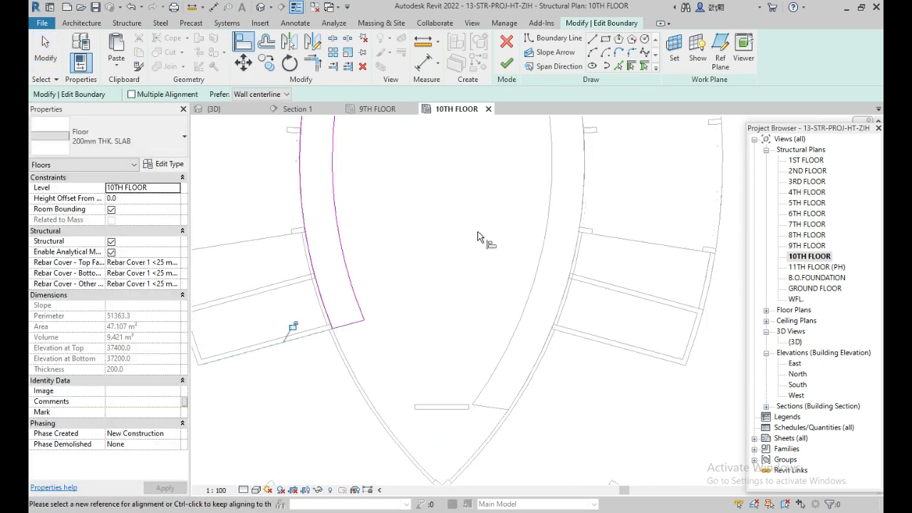
left_click(508, 65)
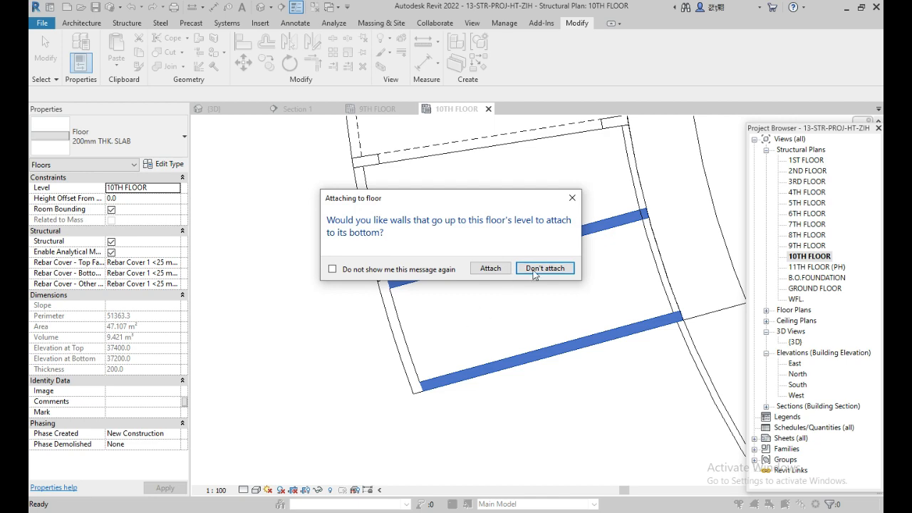
left_click(546, 268)
scroll(590, 265, "down", 5)
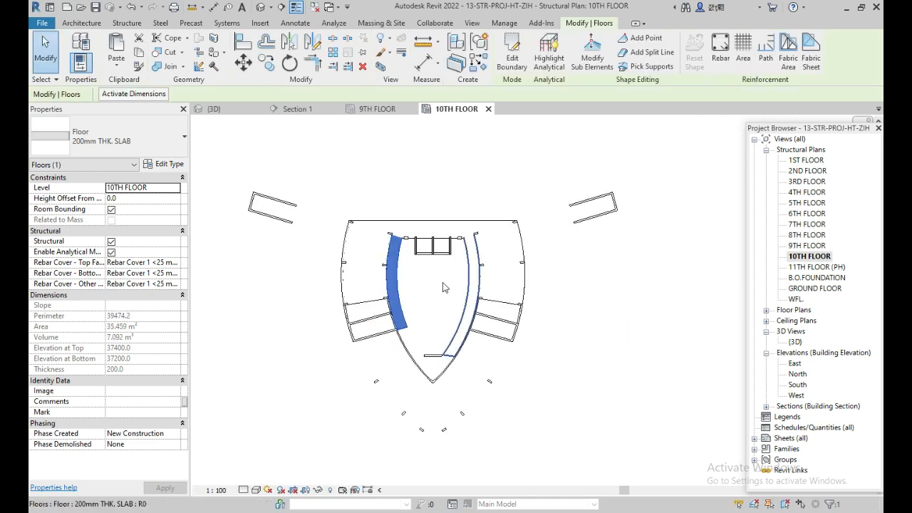
scroll(442, 287, "up", 3)
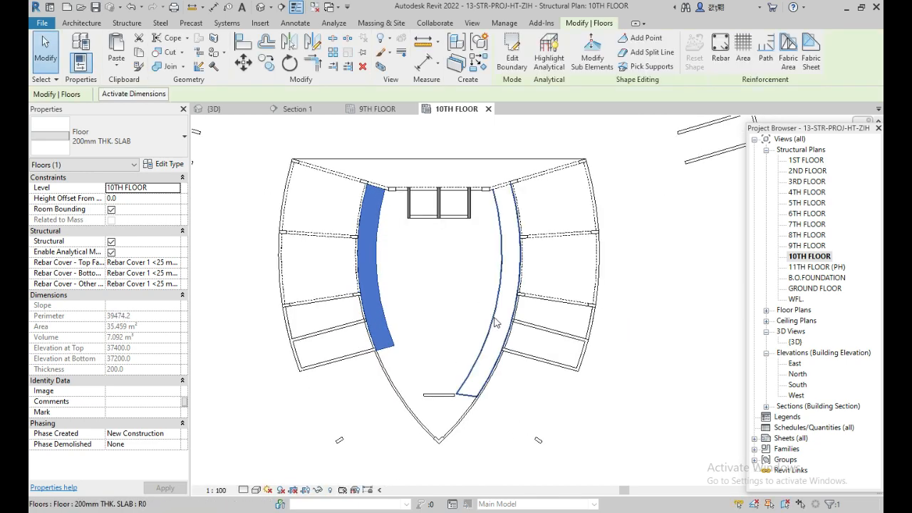
Step: Align the east inner curved slab's south boundary edge to the east core's south wall, finish the boundary and save the project
scroll(495, 323, "up", 2)
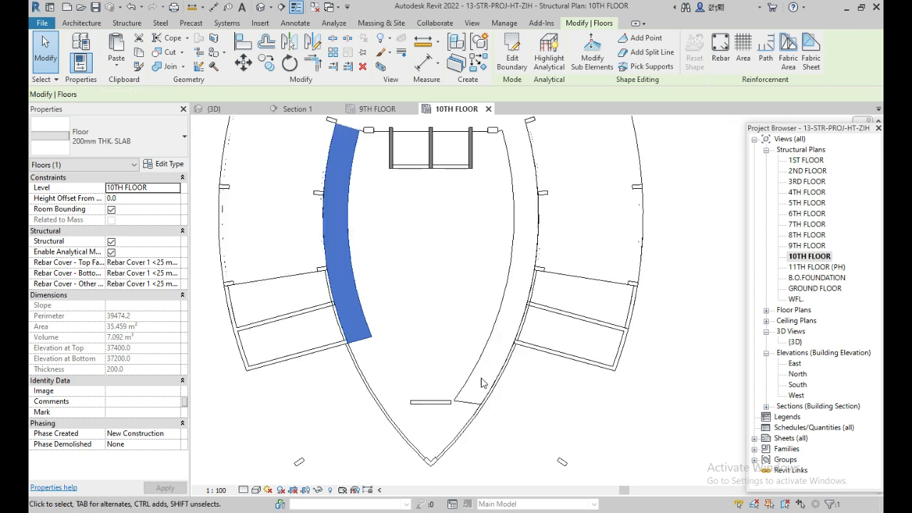
double_click(478, 323)
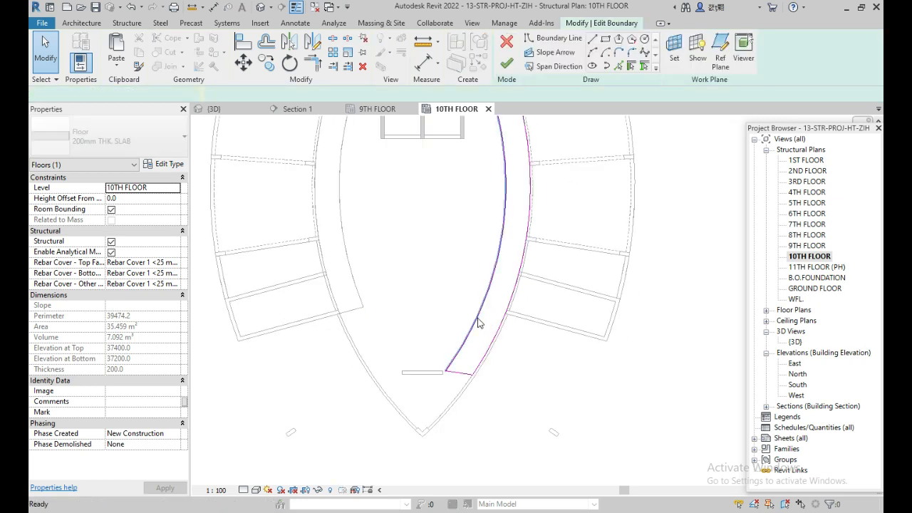
scroll(485, 325, "up", 2)
key("a")
key("l")
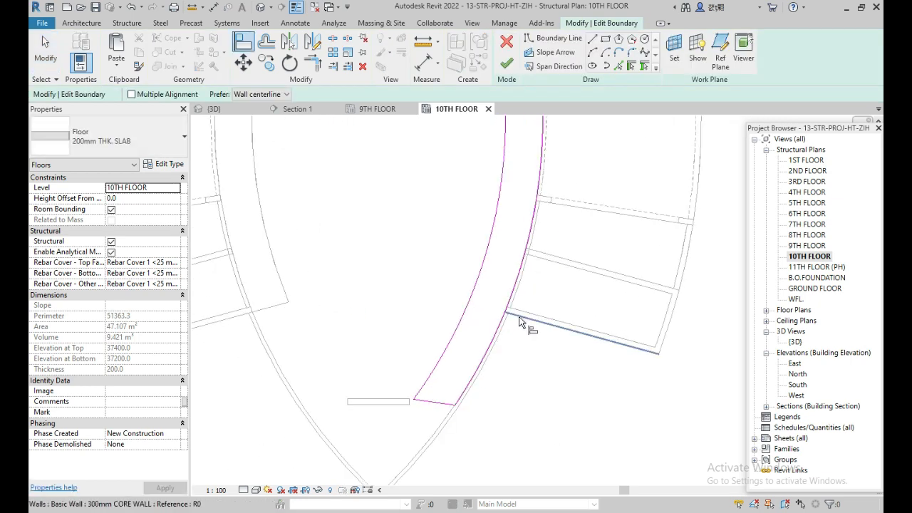
left_click(519, 316)
left_click(437, 408)
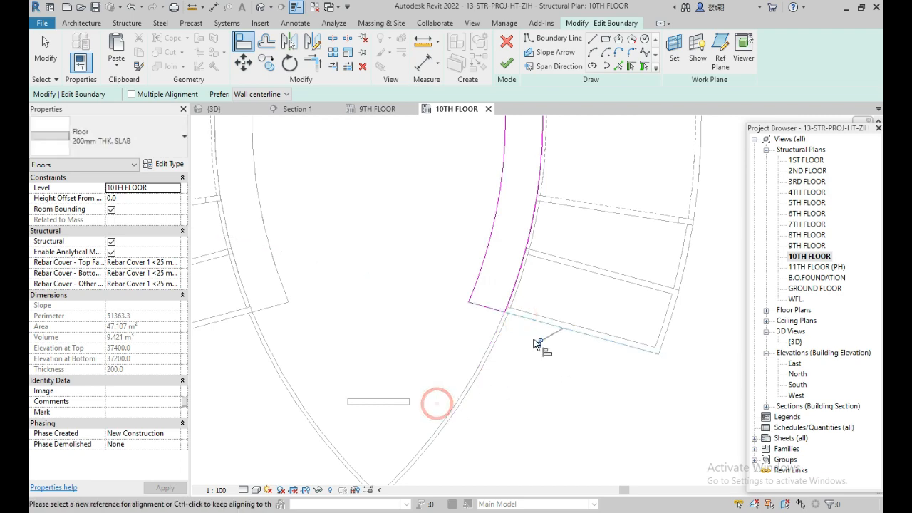
scroll(531, 332, "down", 3)
scroll(476, 186, "down", 2)
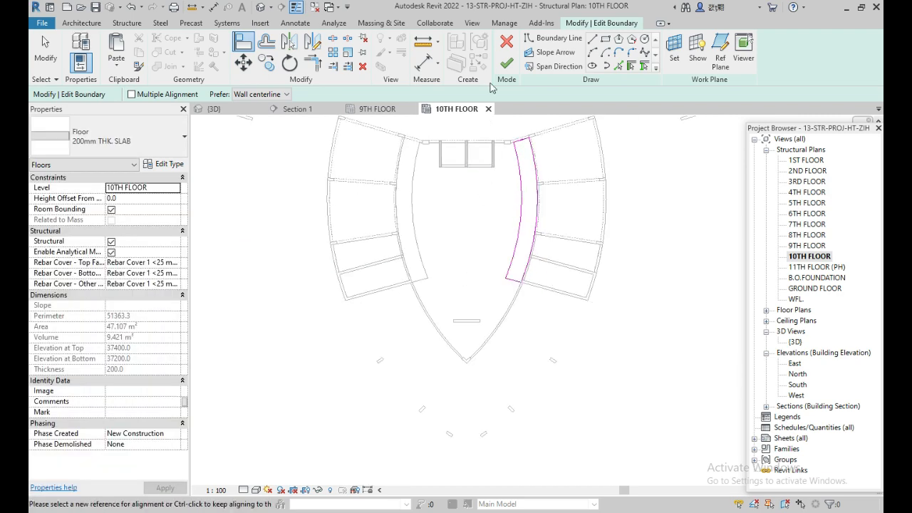
key("Escape")
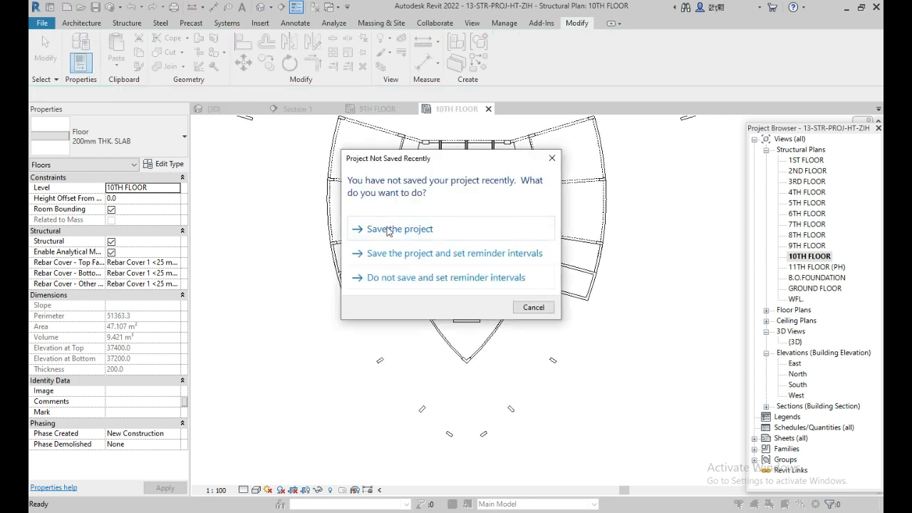
left_click(389, 230)
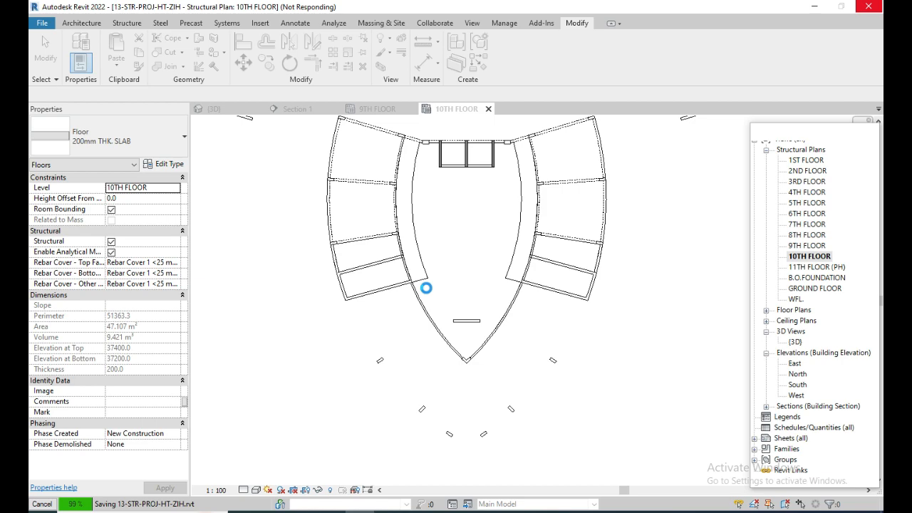
Step: Trim the west and east inner curved 200 x 800mm beams at the south walls of their cores
left_click(540, 270)
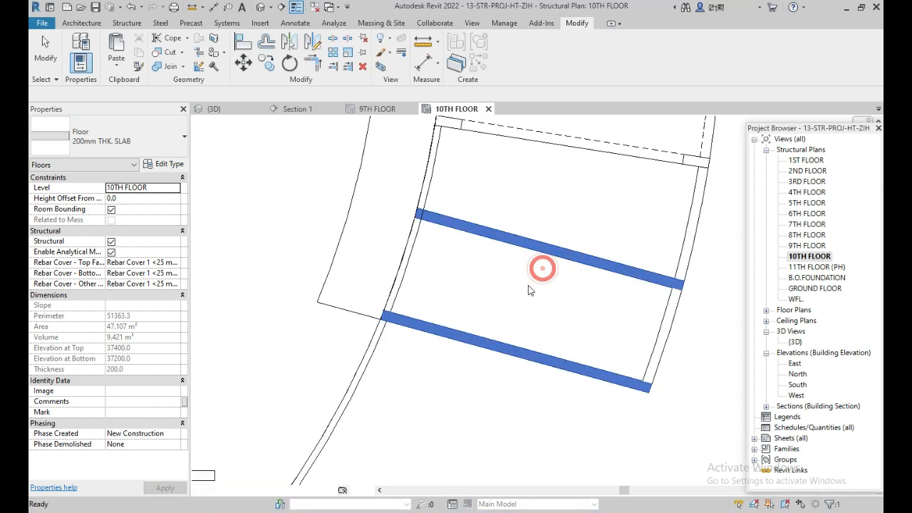
scroll(468, 293, "up", 4)
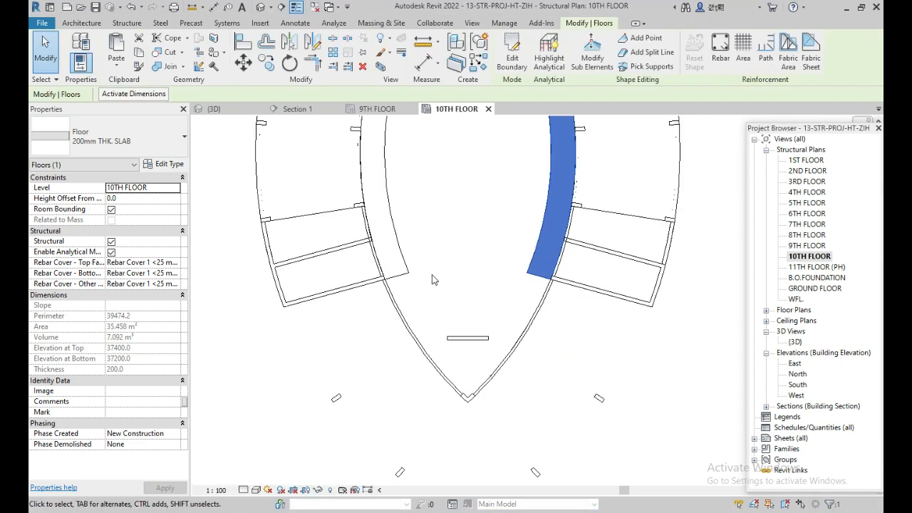
left_click(434, 294)
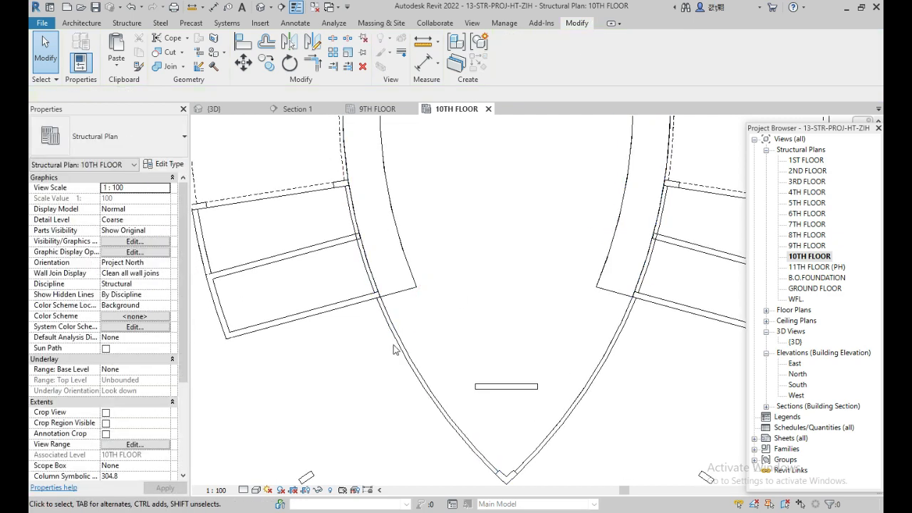
scroll(367, 303, "up", 1)
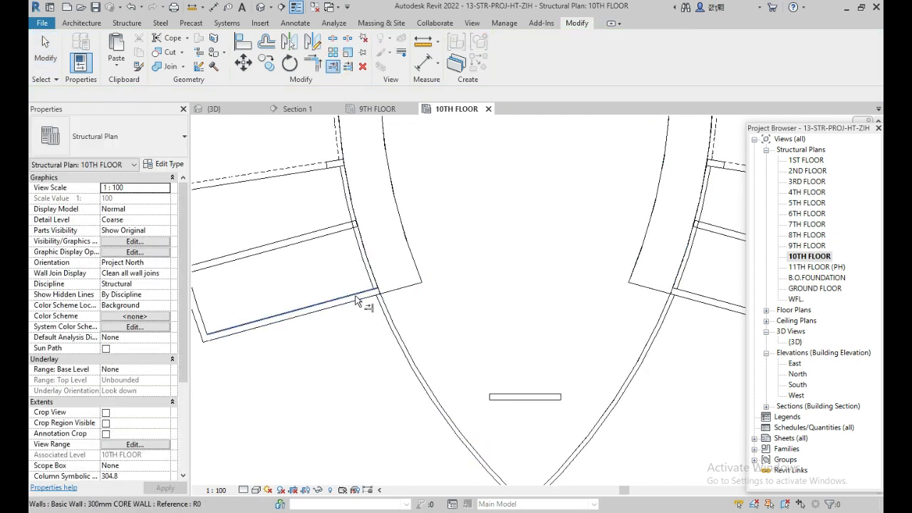
left_click(354, 295)
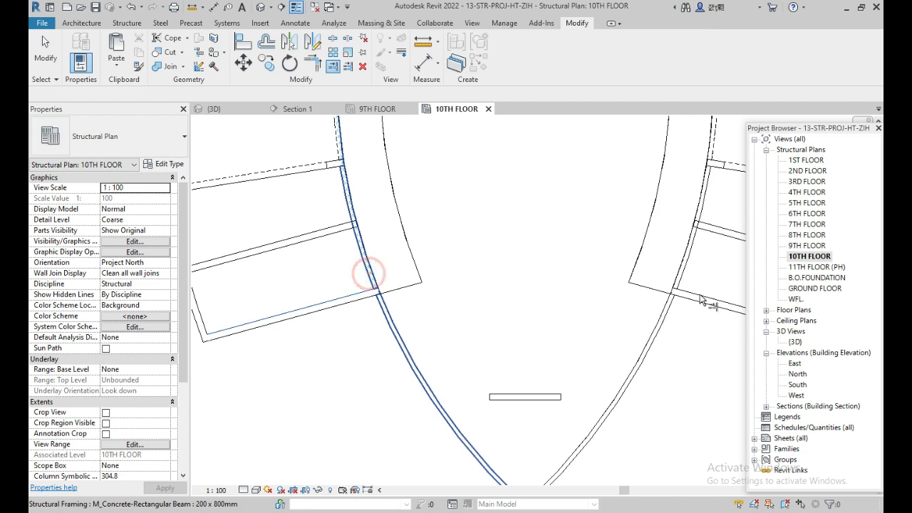
left_click(685, 288)
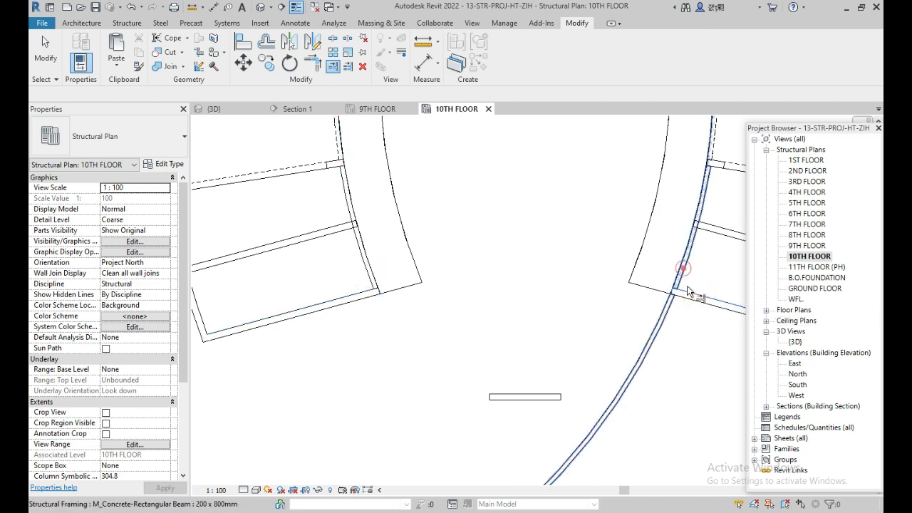
key("Escape")
Step: Lower the tops of the short central 300mm core wall and the two V-shaped apex columns south of it to 9TH FLOOR
scroll(426, 170, "down", 3)
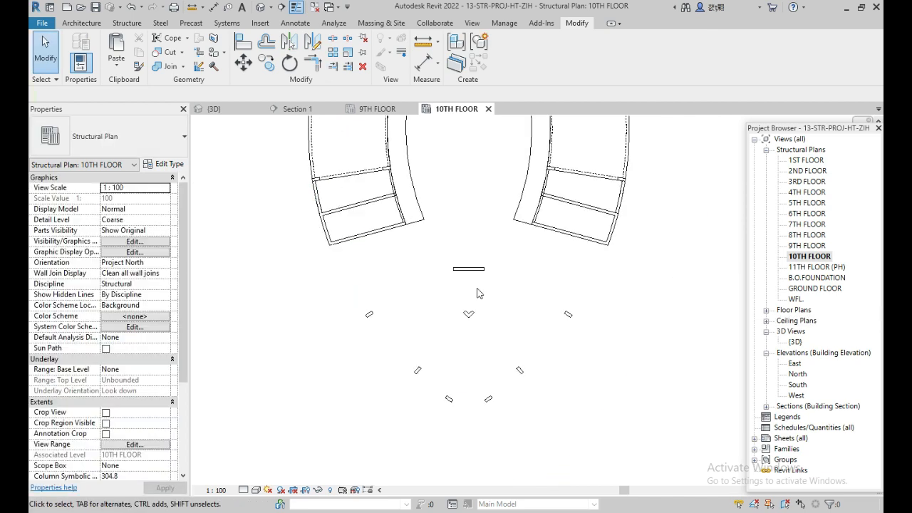
left_click_drag(428, 249, 500, 341)
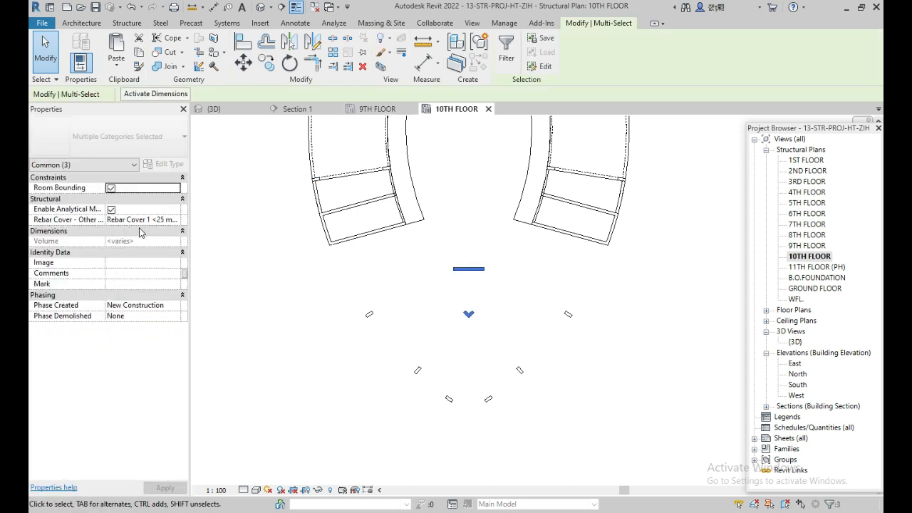
left_click(570, 300)
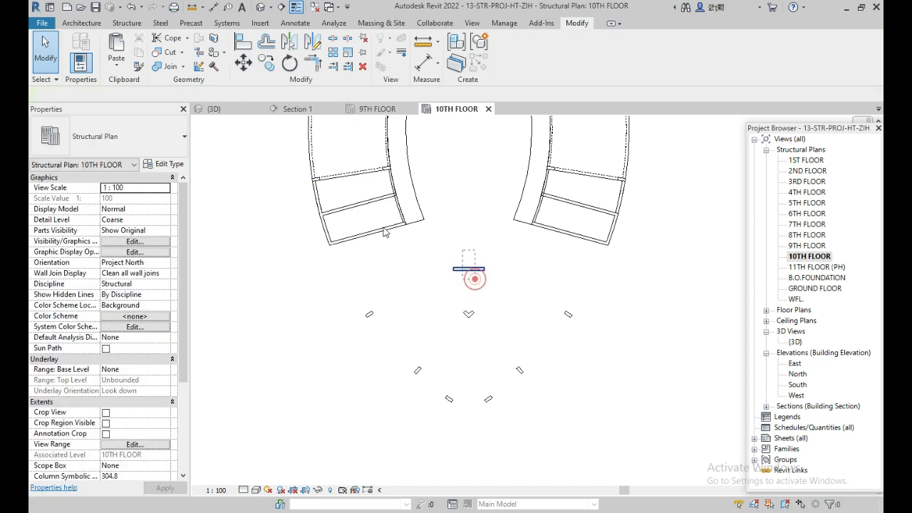
left_click(469, 270)
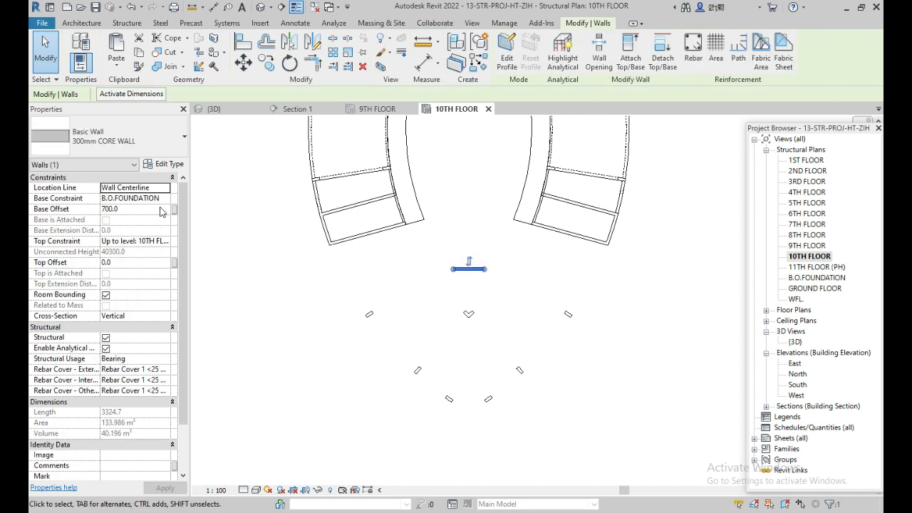
left_click(169, 243)
left_click(163, 287)
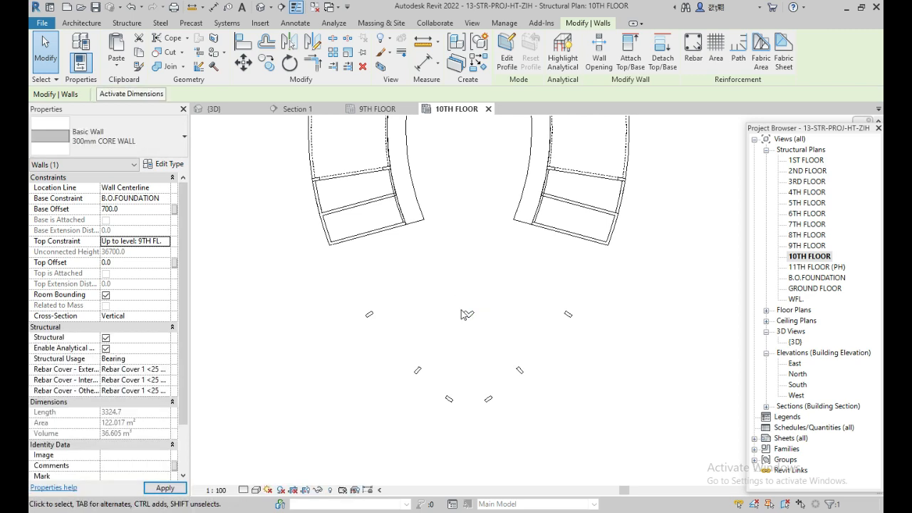
left_click_drag(453, 299, 479, 326)
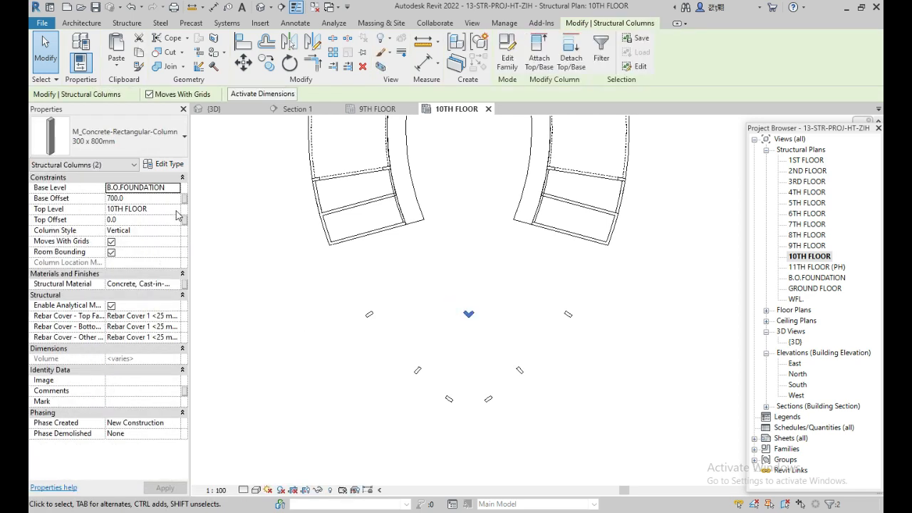
left_click(174, 210)
left_click(132, 256)
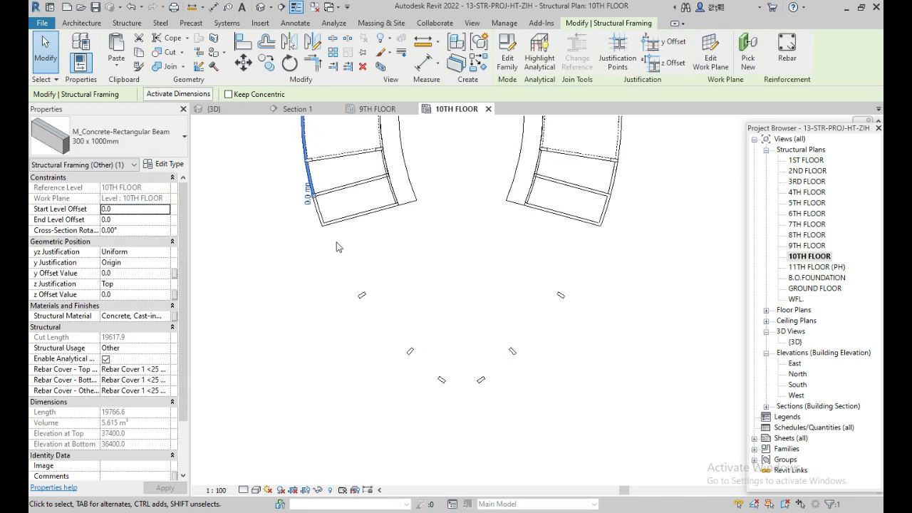
Step: Extend the west outer curved 300 x 1000mm beam south to the end of the southernmost column on the west side
left_click(453, 329)
scroll(439, 374, "up", 5)
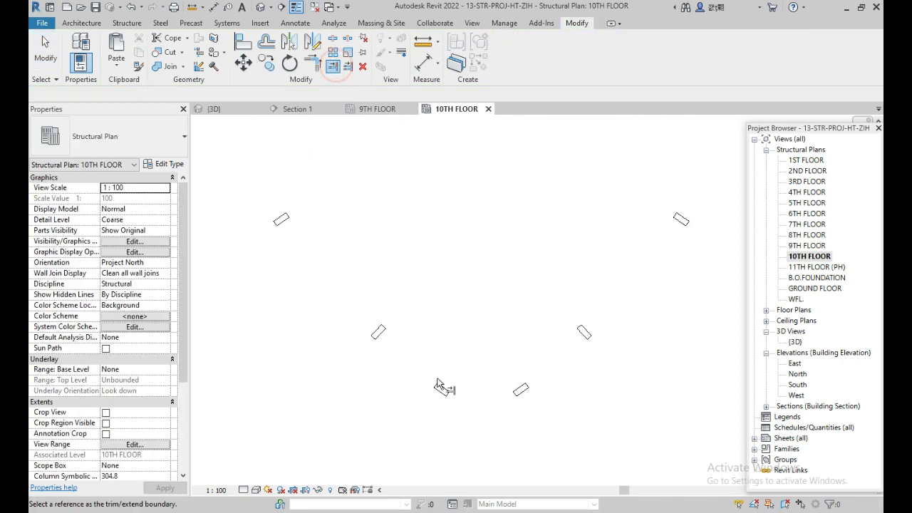
scroll(435, 387, "up", 2)
left_click(436, 385)
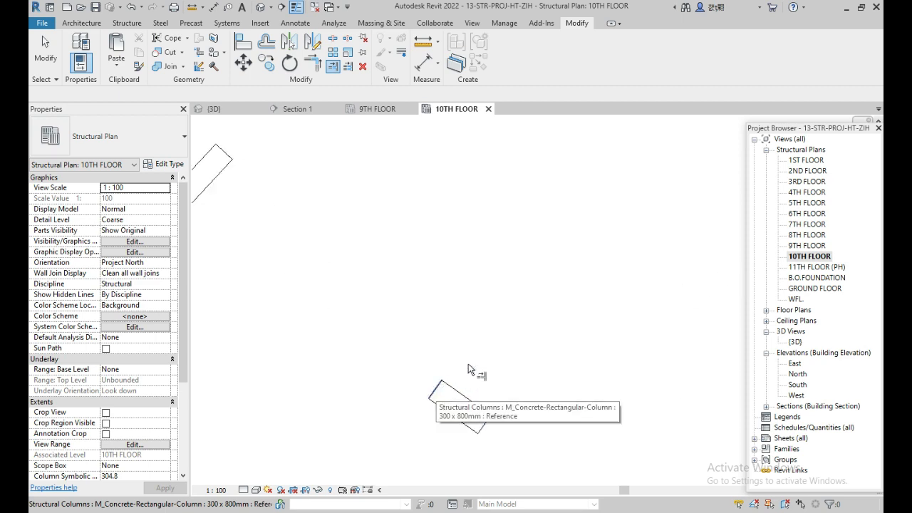
scroll(531, 378, "down", 4)
middle_click_drag(398, 266, 446, 381)
scroll(446, 380, "down", 1)
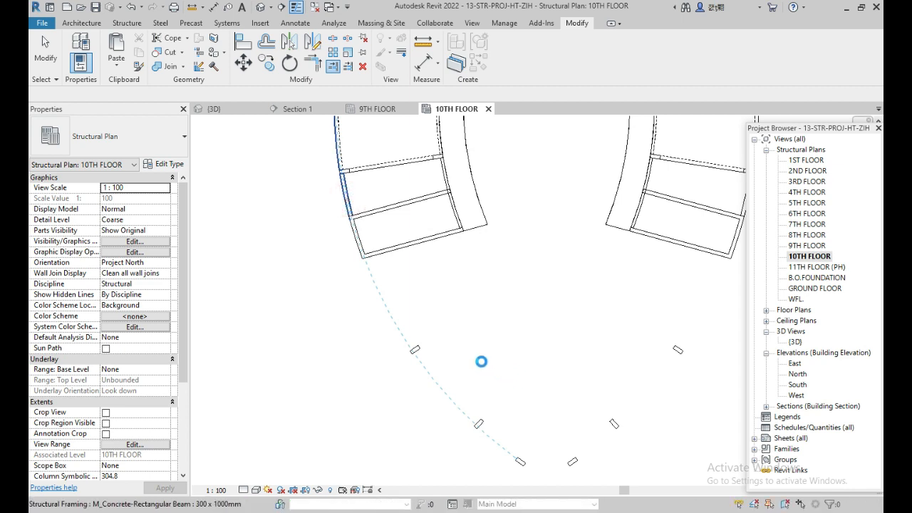
Step: Split the extended west outer beam just south of the west core and trim both pieces to the core's walls
left_click(331, 38)
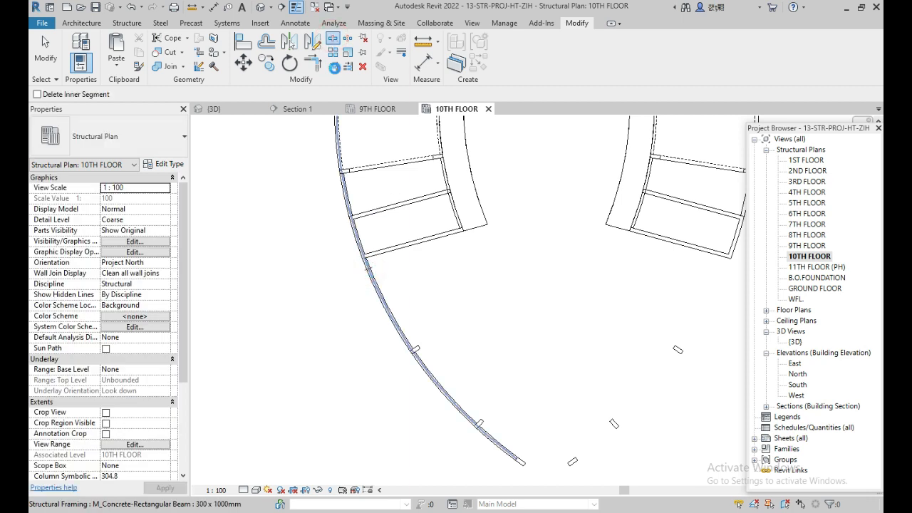
left_click(333, 66)
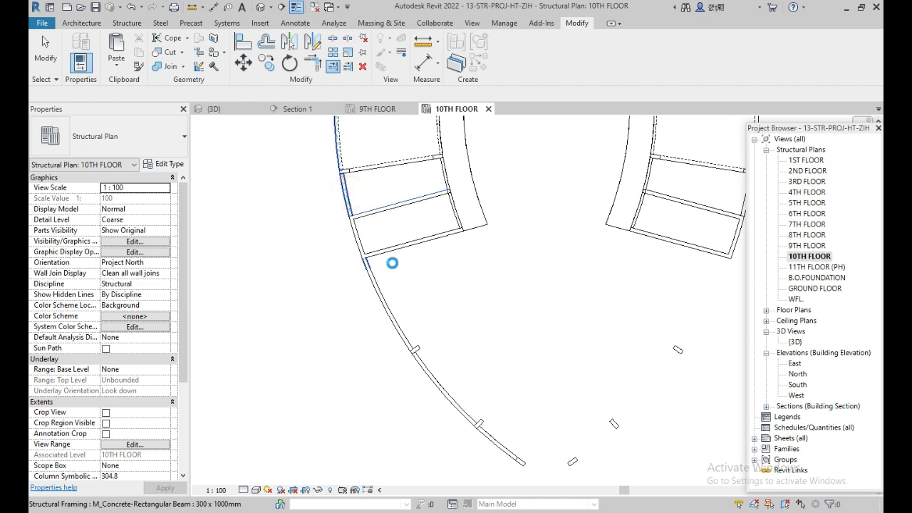
left_click(385, 254)
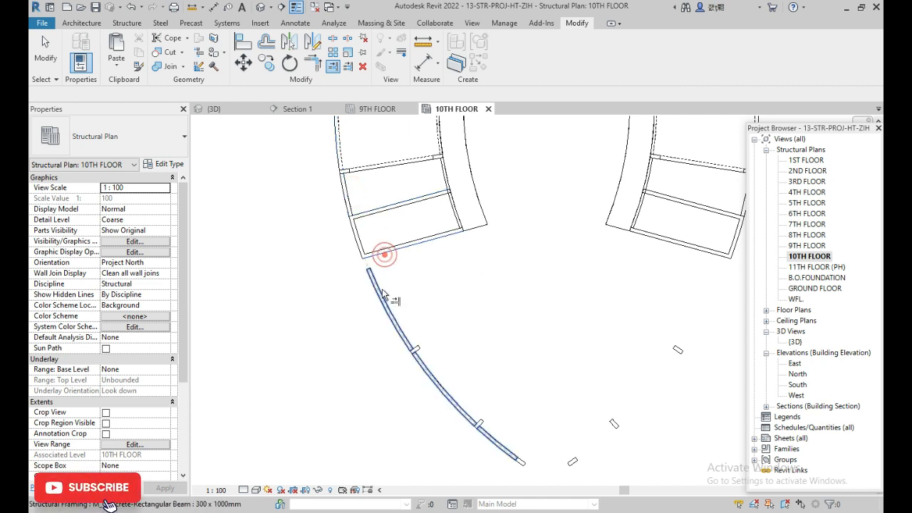
left_click(382, 289)
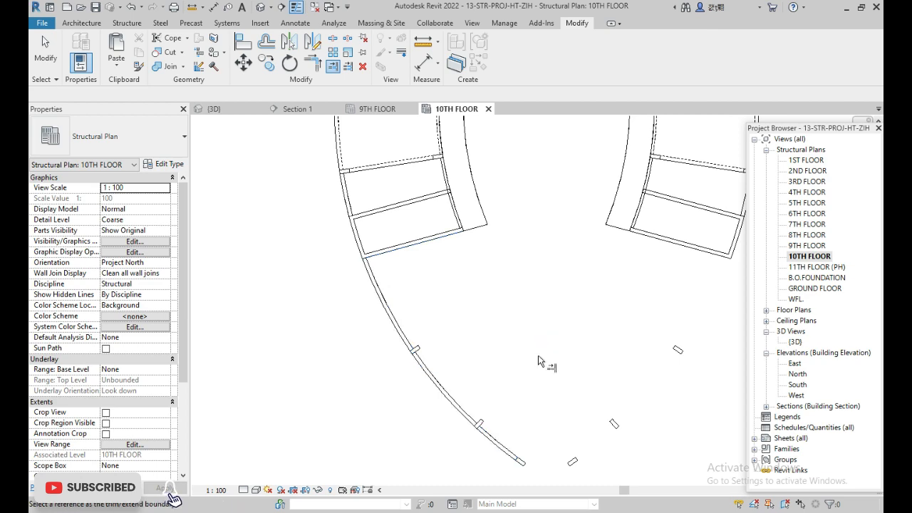
Step: On the 9TH FLOOR plan, mirror a copy of the southwest curved beam to the east about a vertical axis drawn through the south apex
scroll(539, 358, "down", 1)
middle_click_drag(539, 358, 481, 260)
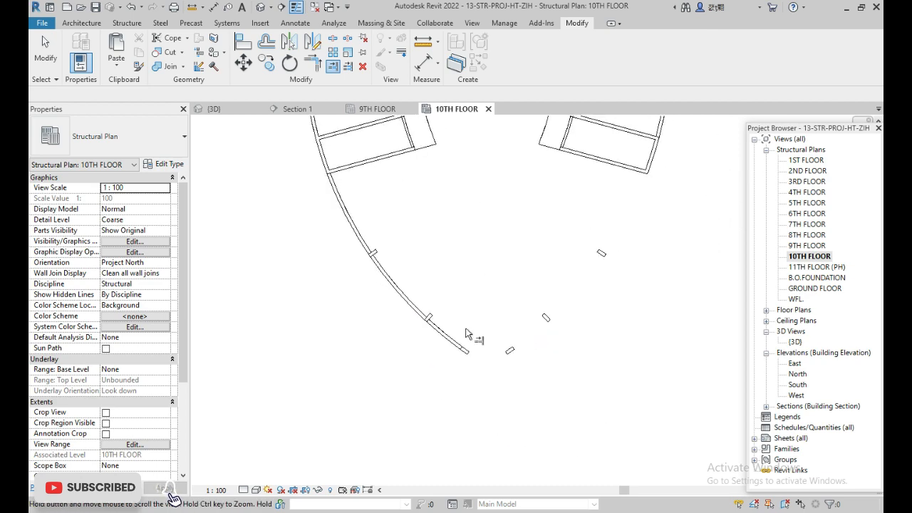
key("Escape")
left_click(396, 286)
left_click(367, 111)
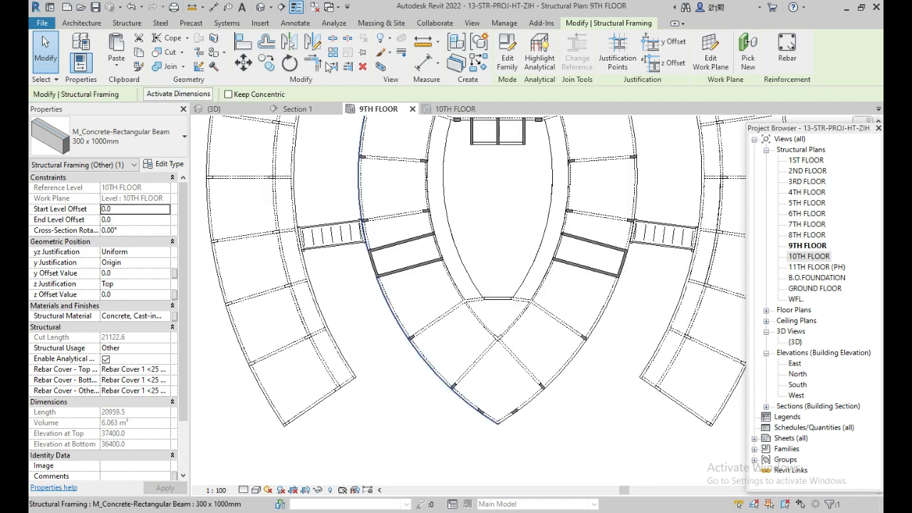
left_click(290, 41)
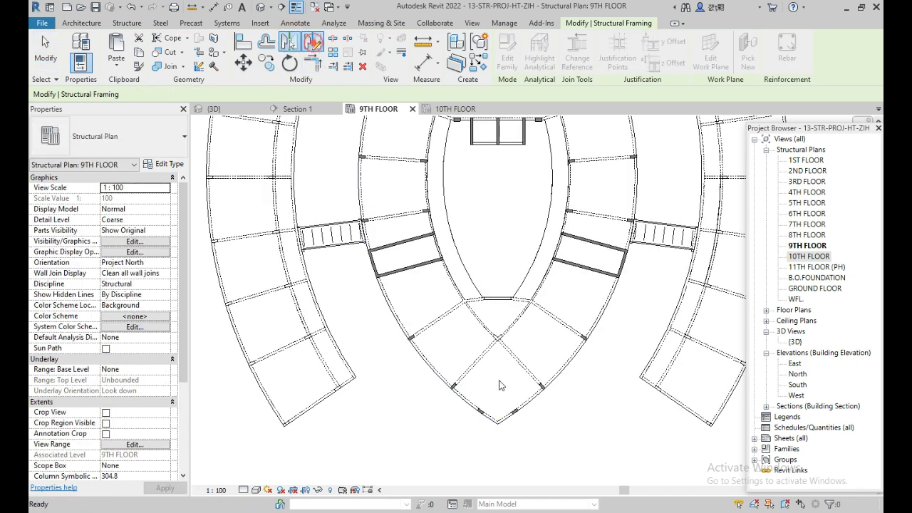
middle_click_drag(543, 449, 529, 344)
scroll(494, 341, "up", 4)
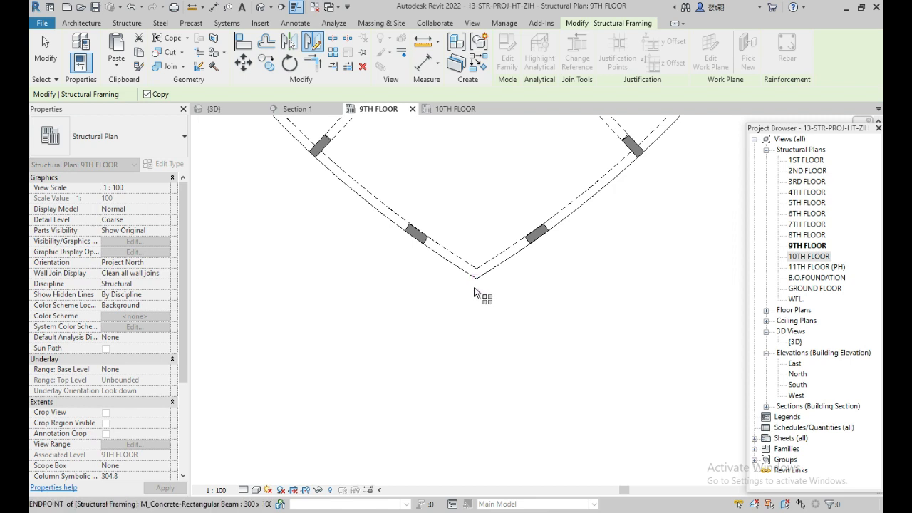
left_click(476, 279)
left_click(479, 363)
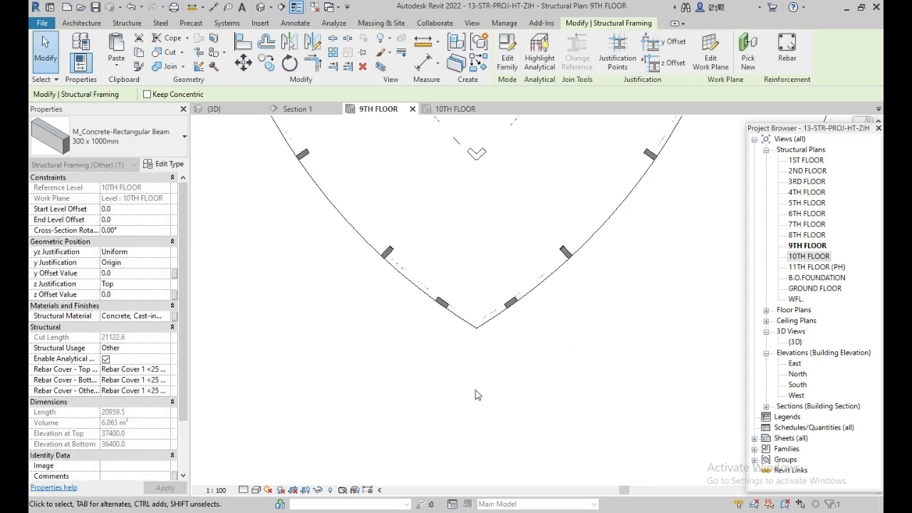
Step: Delete the two curved 200mm THK. SLAB strips inside the central block, west and east, on the 9TH FLOOR plan
scroll(475, 394, "down", 3)
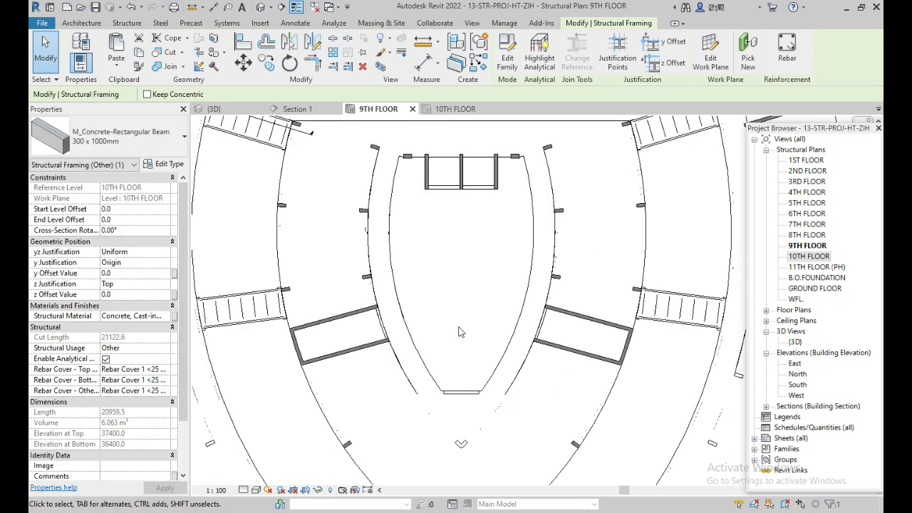
left_click(471, 248)
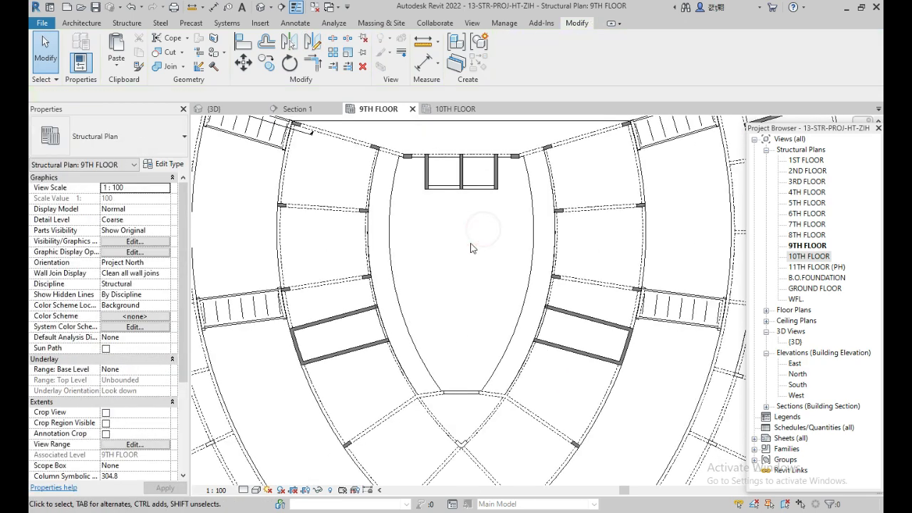
left_click(389, 278)
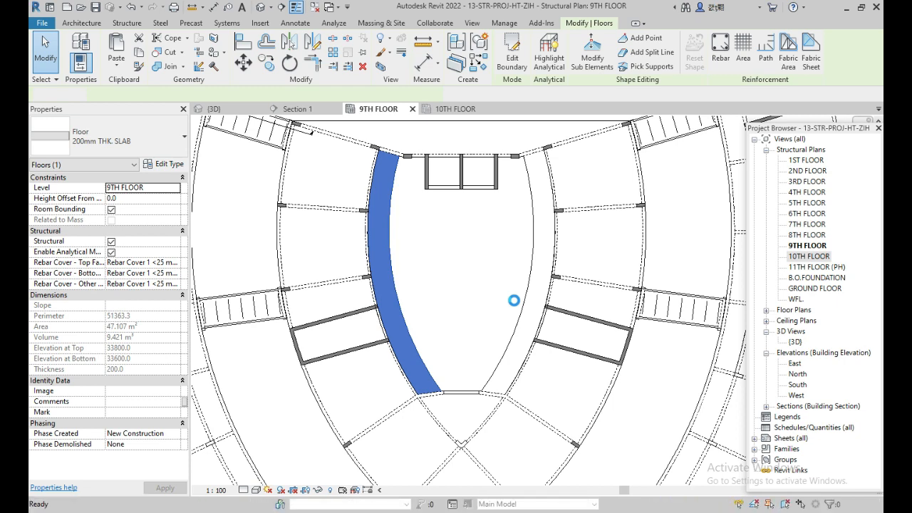
left_click(513, 300)
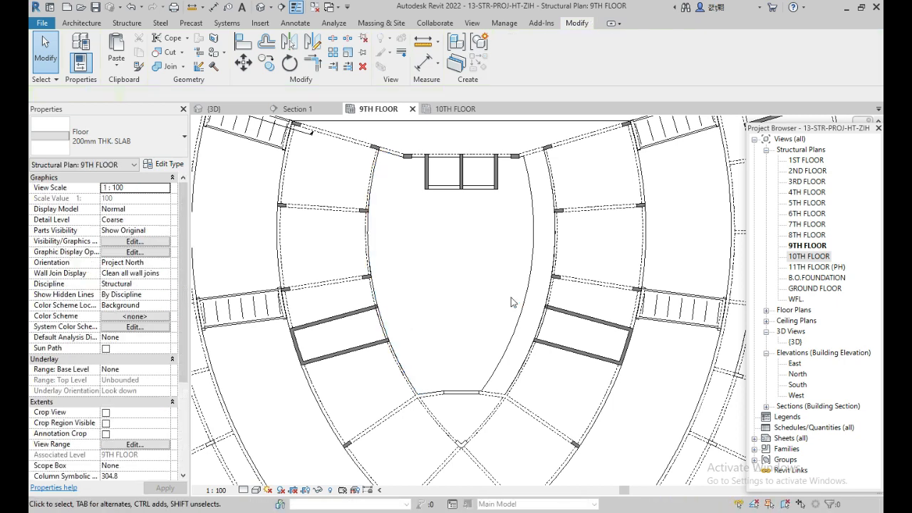
left_click(519, 314)
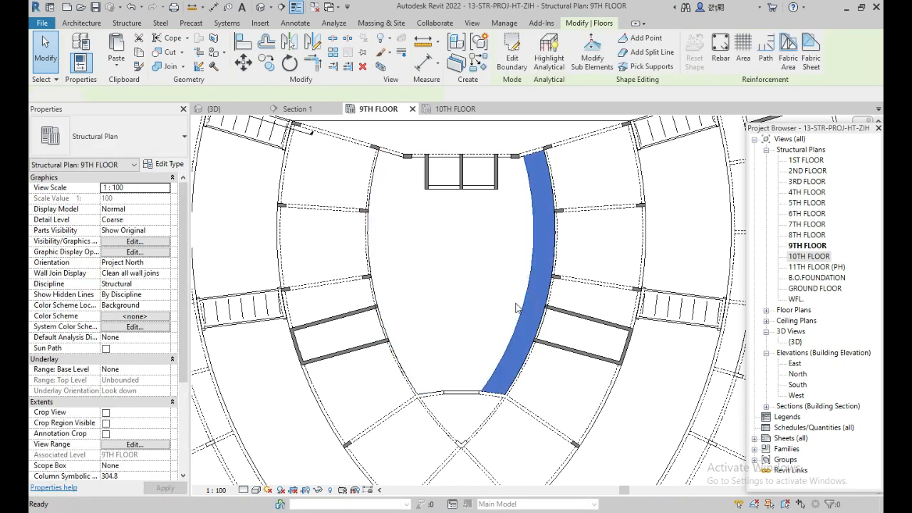
left_click(503, 293)
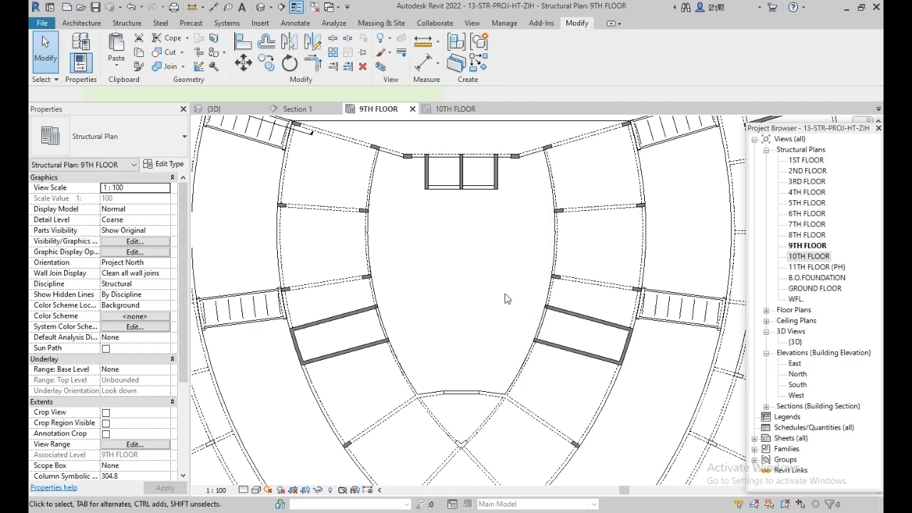
Step: Copy the central 200mm THK. SLAB from the 1ST FLOOR plan and paste it aligned to the 9TH FLOOR level
double_click(804, 162)
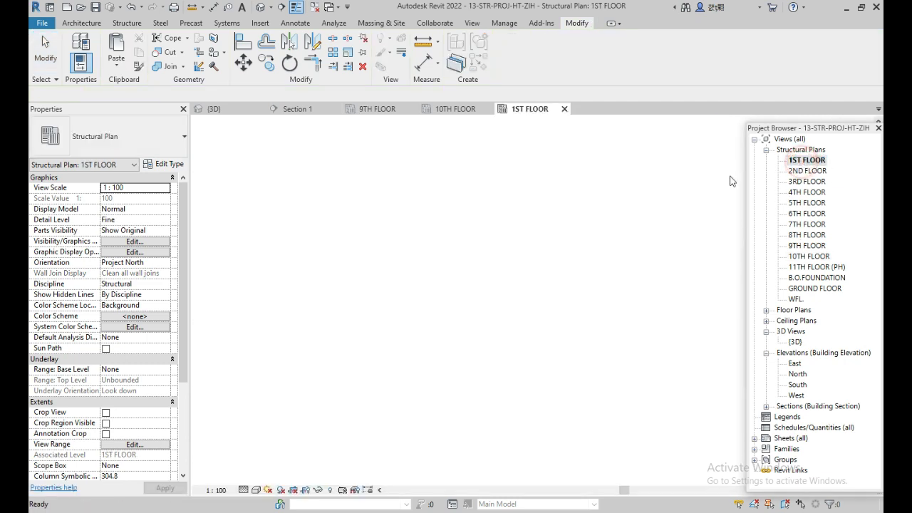
scroll(508, 169, "up", 4)
middle_click_drag(537, 201, 530, 263)
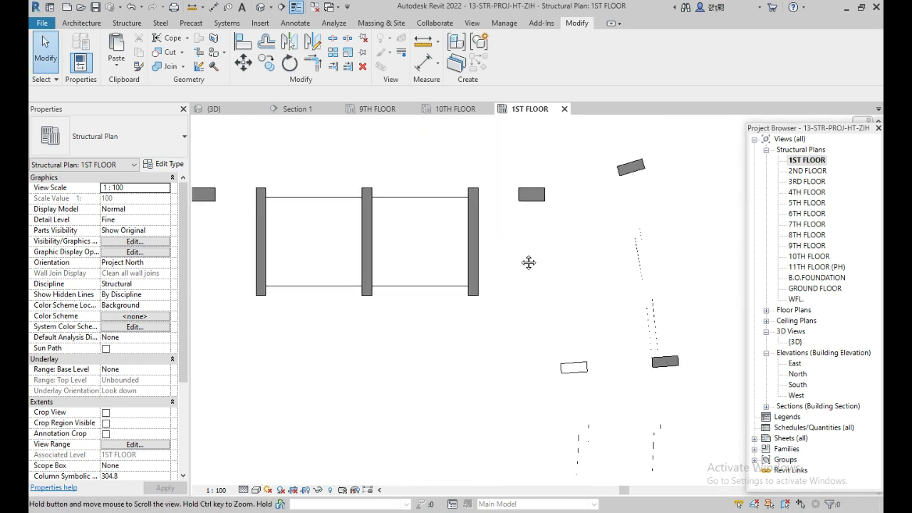
left_click(506, 198)
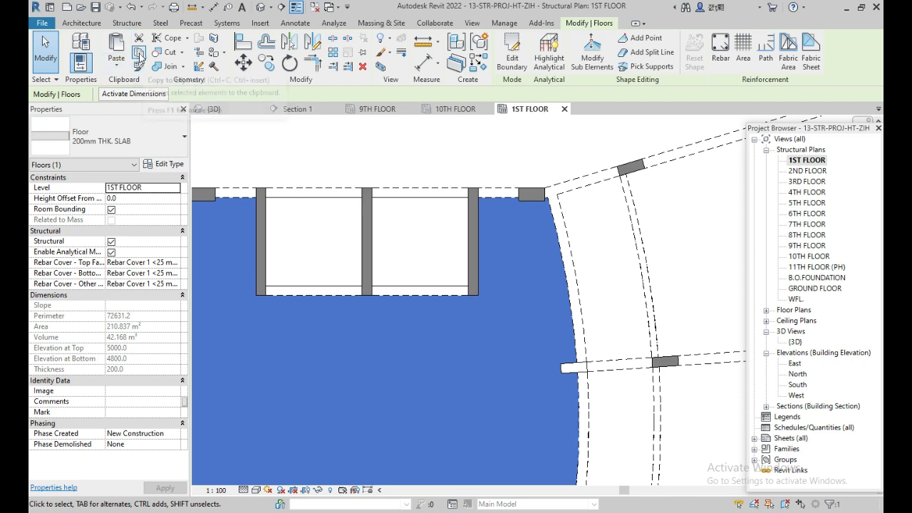
left_click(116, 64)
left_click(157, 109)
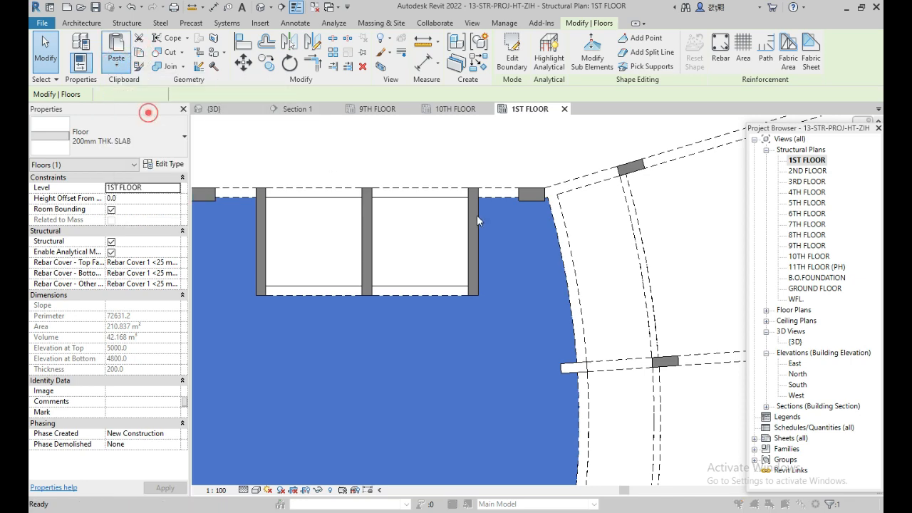
left_click(399, 251)
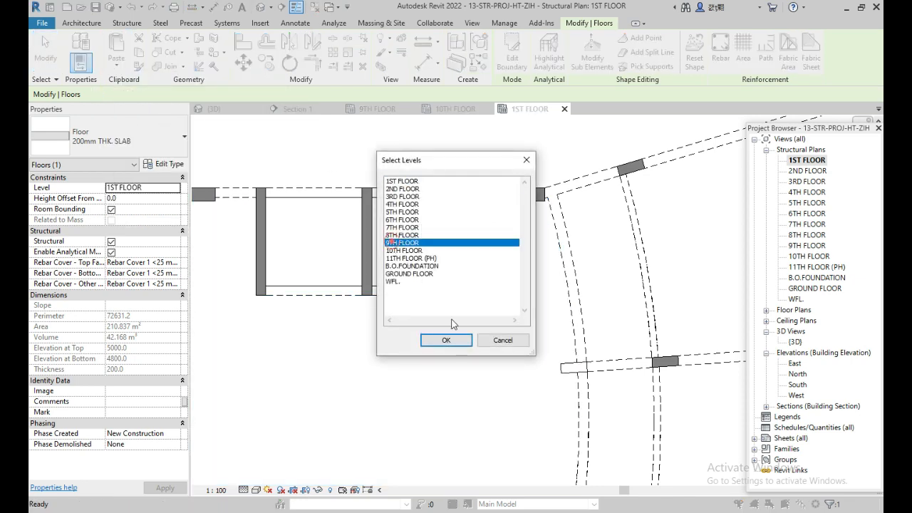
left_click(446, 340)
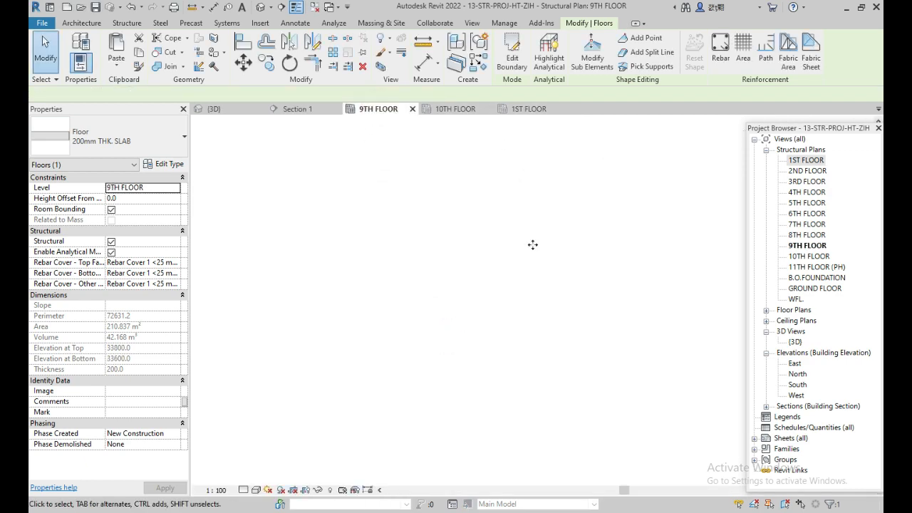
scroll(518, 258, "up", 1)
middle_click_drag(523, 262, 556, 282)
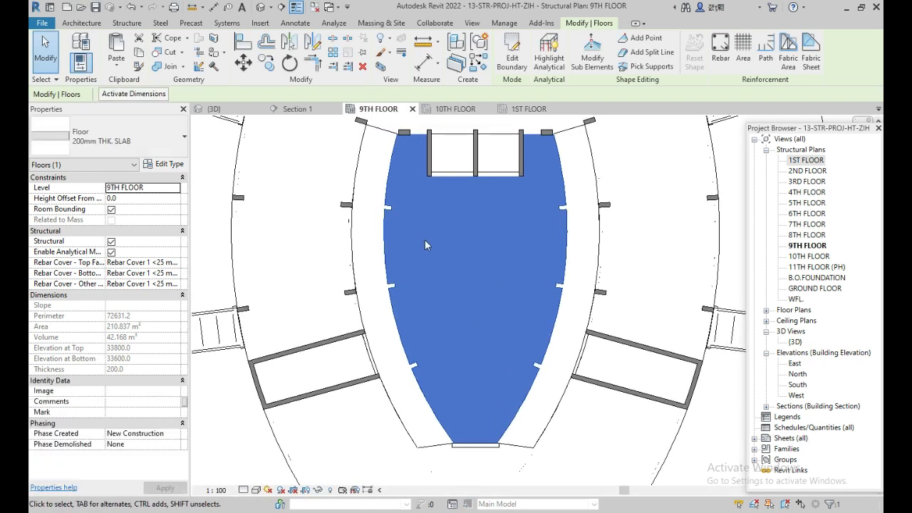
middle_click_drag(394, 232, 401, 251)
key("Escape")
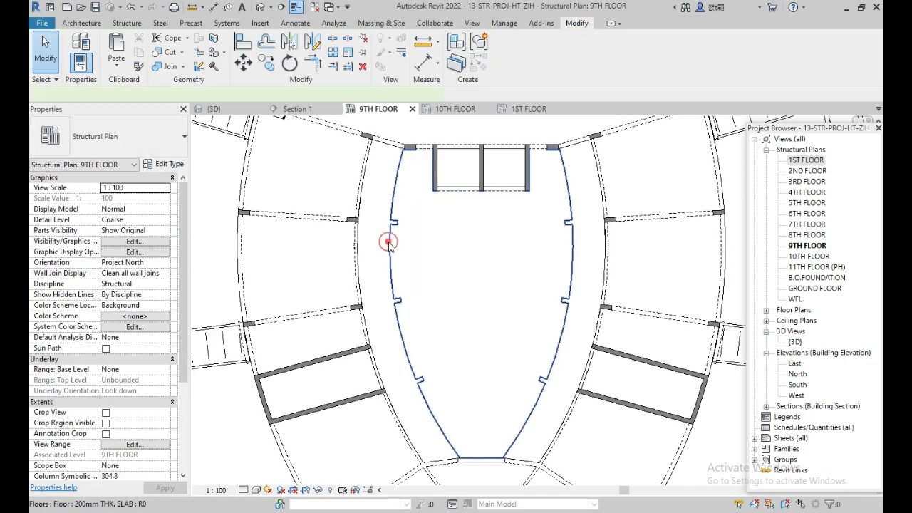
Step: Edit the pasted slab's boundary and delete its notched side segments, keeping the northernmost arcs and the short south line
double_click(388, 242)
left_click_drag(379, 193, 439, 385)
key("Delete")
left_click_drag(553, 203, 591, 393)
key("Delete")
left_click_drag(503, 260, 428, 397)
key("Delete")
key("Delete")
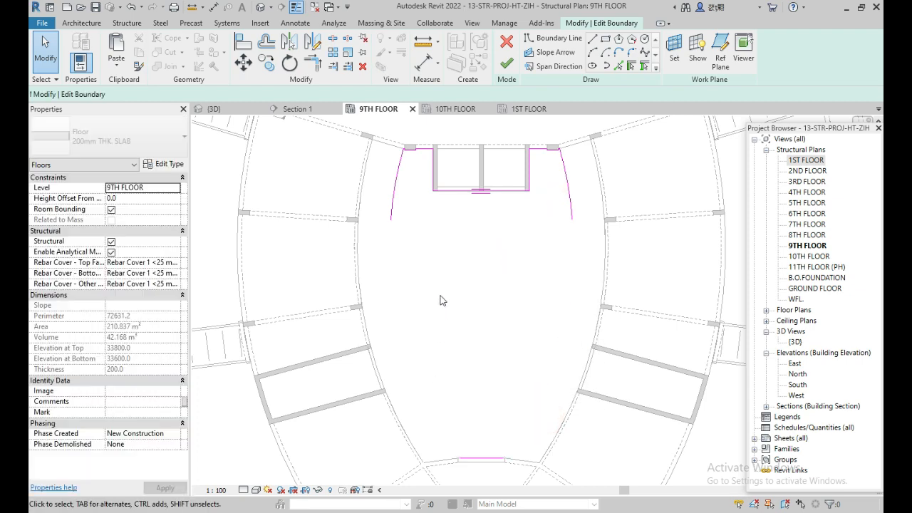
Step: Align the slab boundary's west and east arcs to the inner faces of the curved perimeter beams
key("a")
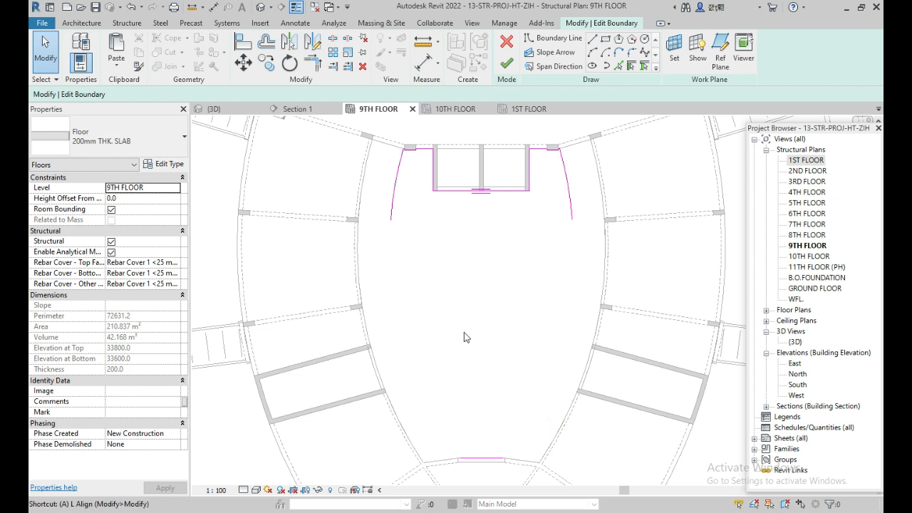
key("l")
scroll(371, 256, "up", 4)
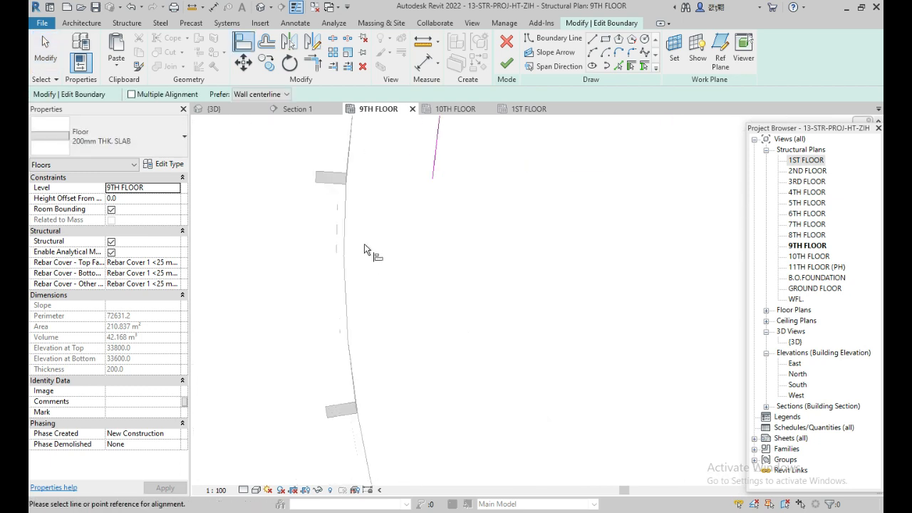
left_click(349, 247)
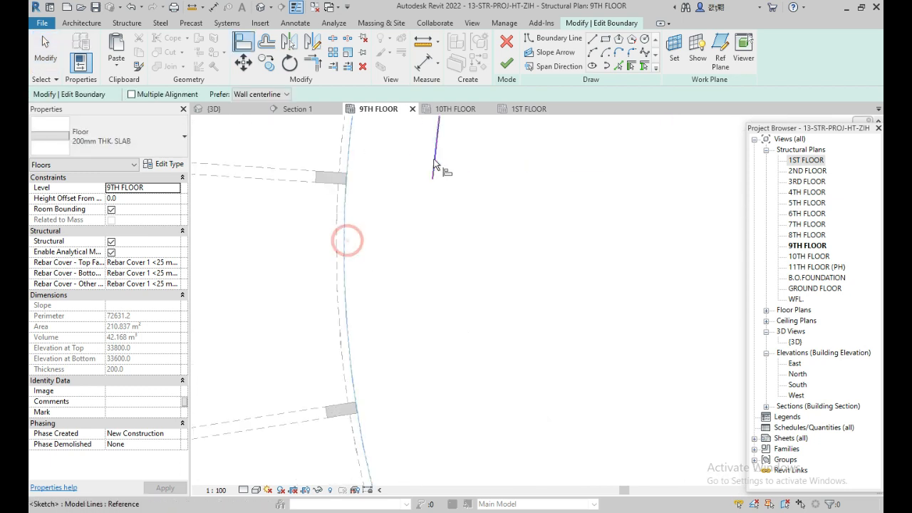
left_click(435, 172)
scroll(436, 228, "down", 2)
middle_click_drag(548, 327, 350, 368)
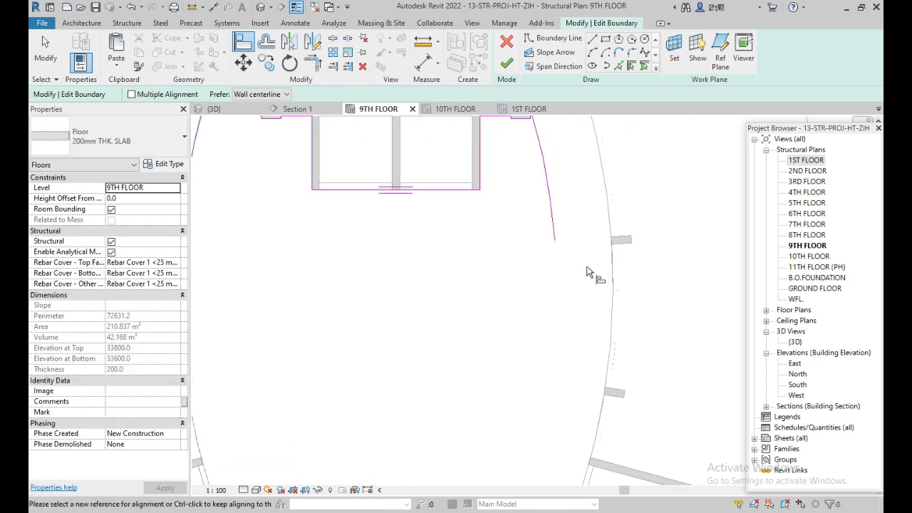
scroll(587, 273, "up", 2)
left_click(625, 272)
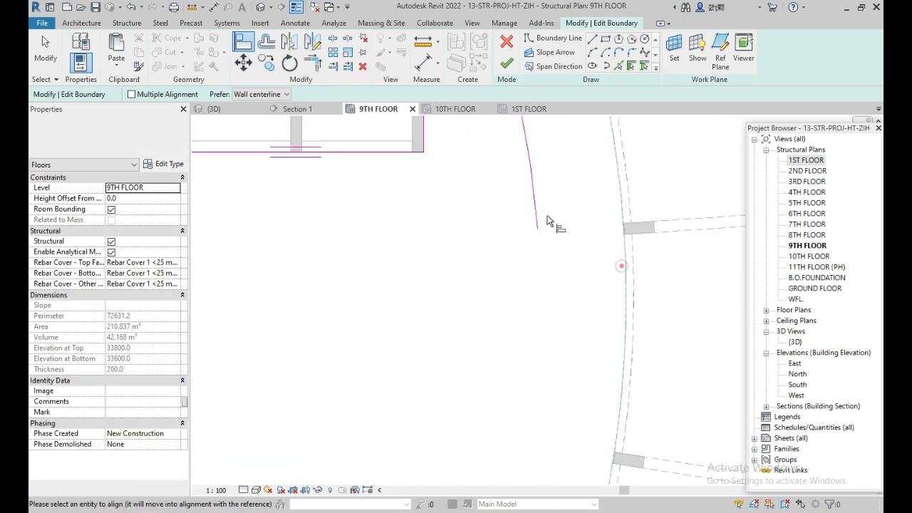
left_click(534, 206)
scroll(556, 277, "down", 2)
middle_click_drag(538, 300, 556, 133)
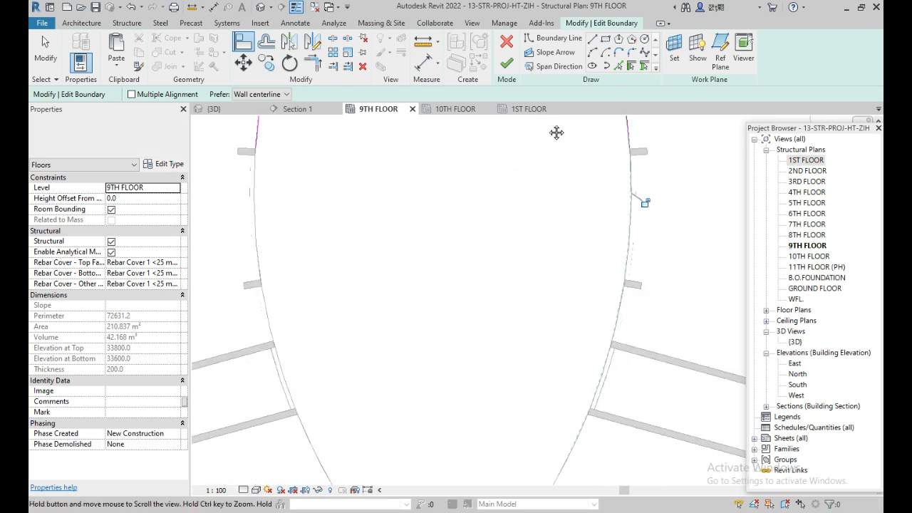
middle_click_drag(459, 355, 505, 309)
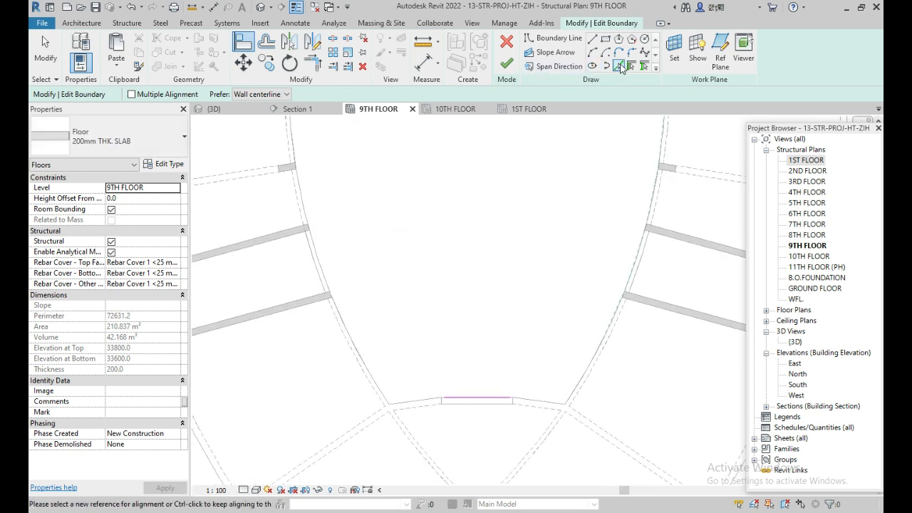
scroll(464, 401, "up", 4)
left_click(384, 408)
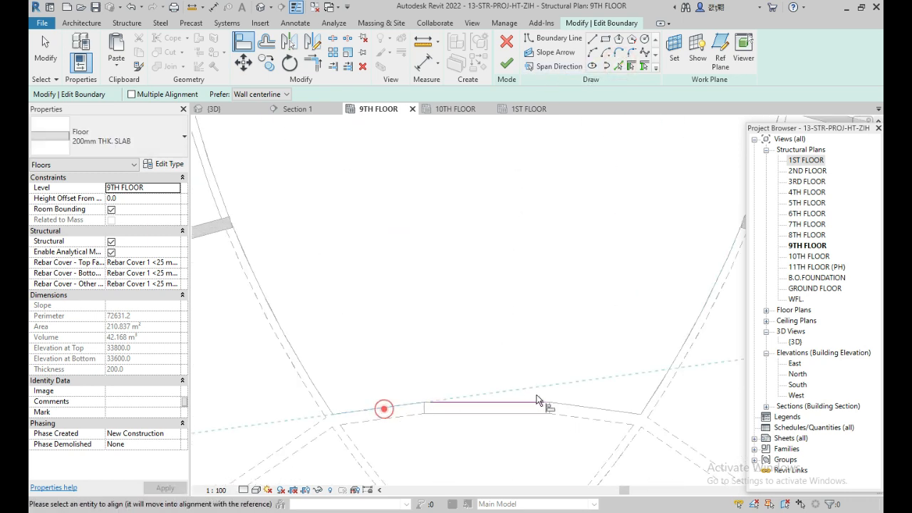
left_click(570, 406)
scroll(412, 430, "up", 2)
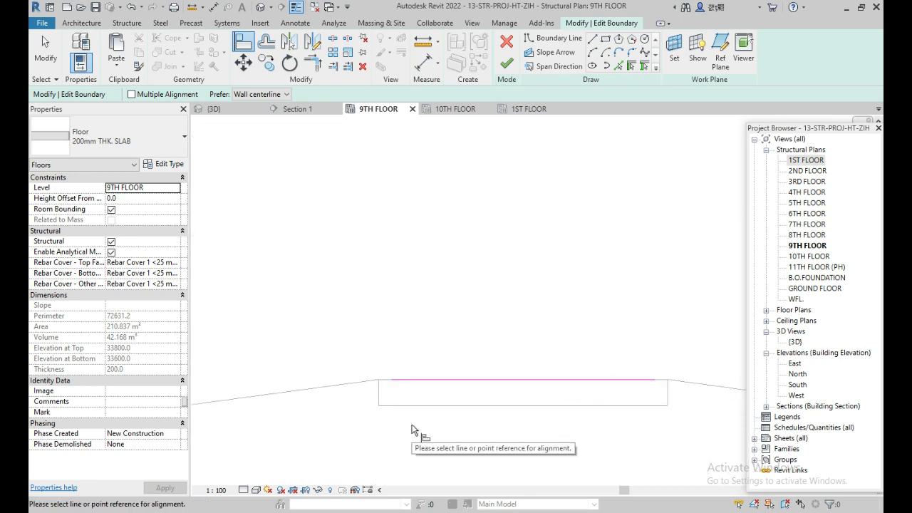
left_click(365, 383)
scroll(385, 283, "down", 1)
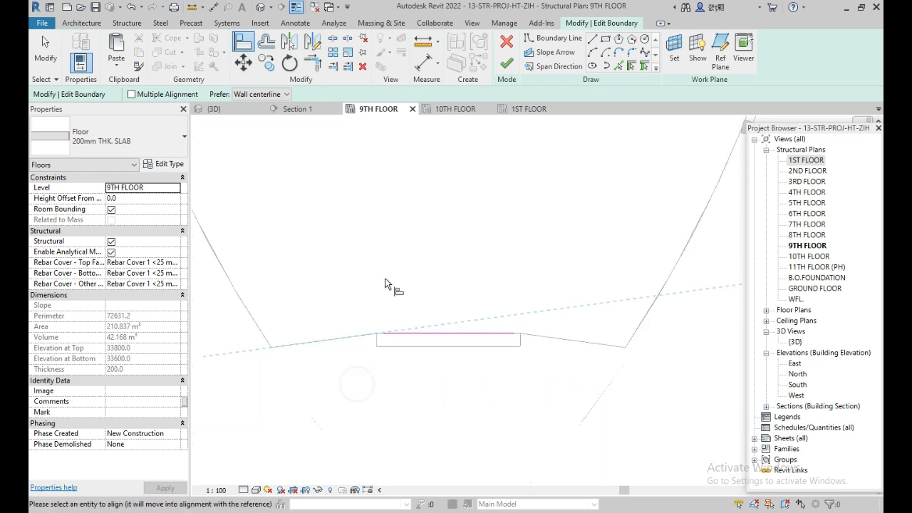
key("Escape")
key("Escape")
Step: Add boundary lines along the inner edges of the two sloping south beams and join the west one to the short south line
left_click(617, 66)
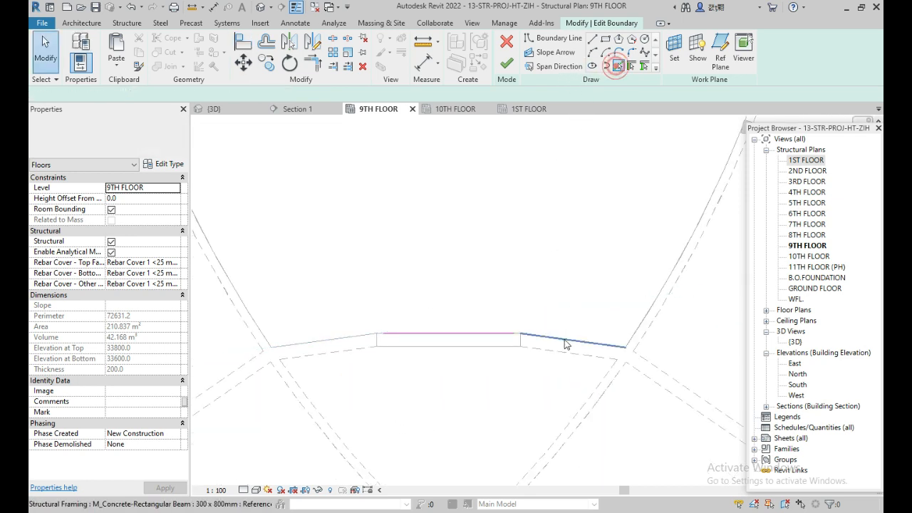
left_click(564, 342)
left_click(340, 340)
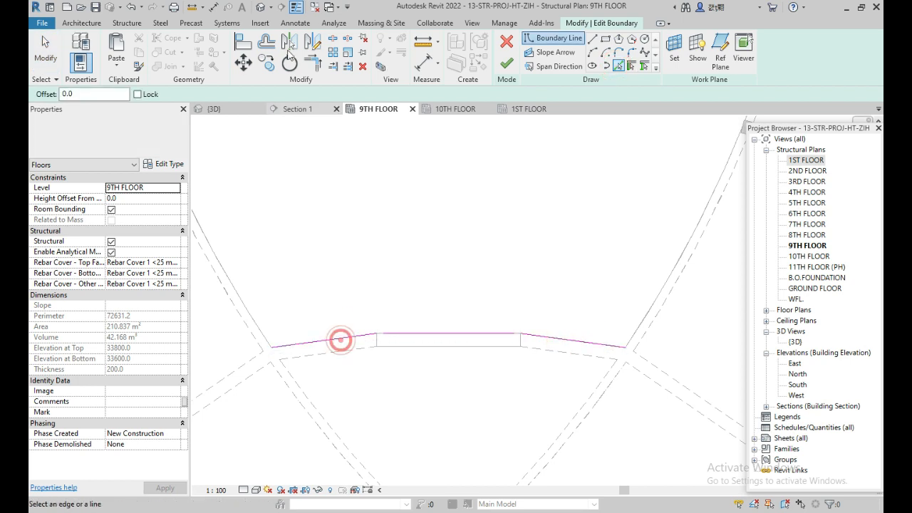
left_click(312, 63)
left_click(387, 333)
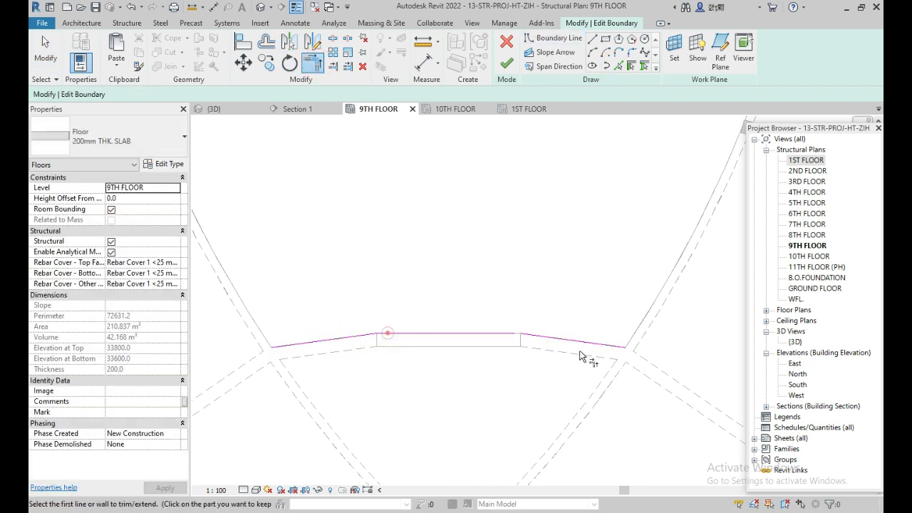
Step: Extend the east and west boundary arcs south to meet the sloping lines, closing the slab outline
left_click(594, 342)
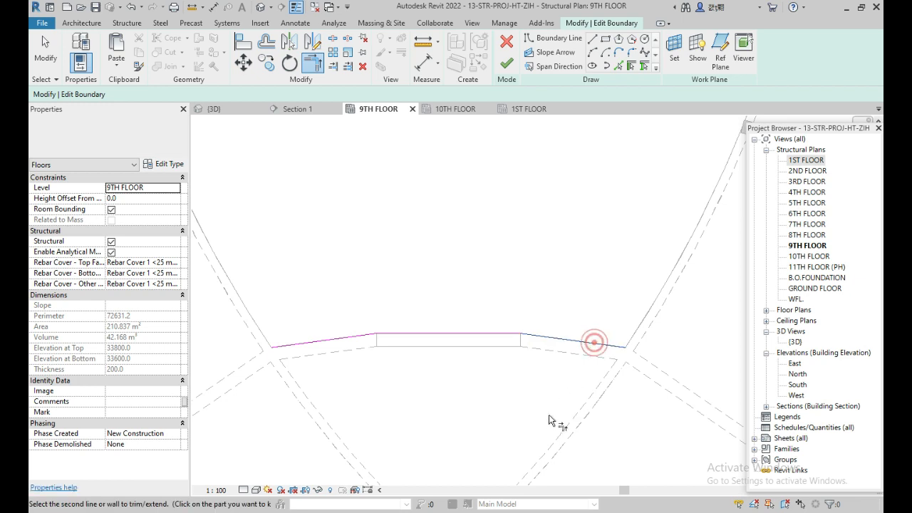
scroll(550, 421, "down", 5)
left_click(647, 131)
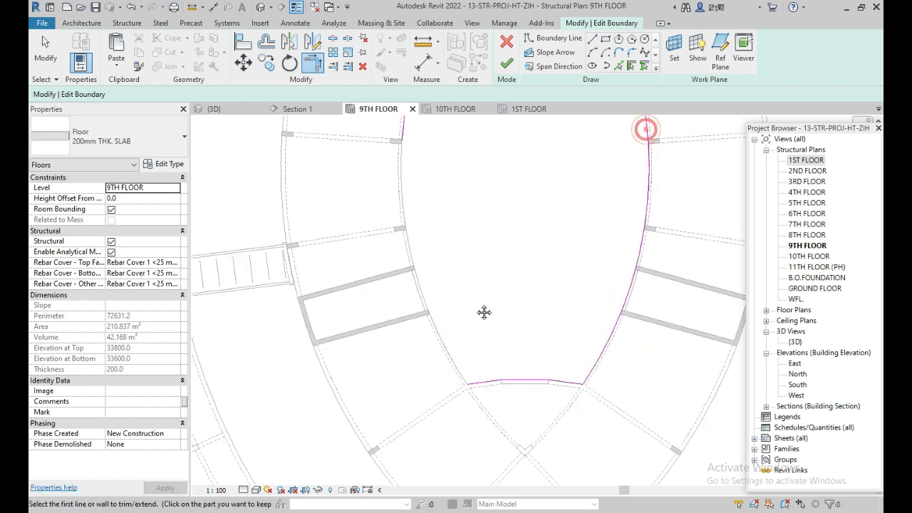
scroll(484, 312, "up", 5)
left_click(400, 214)
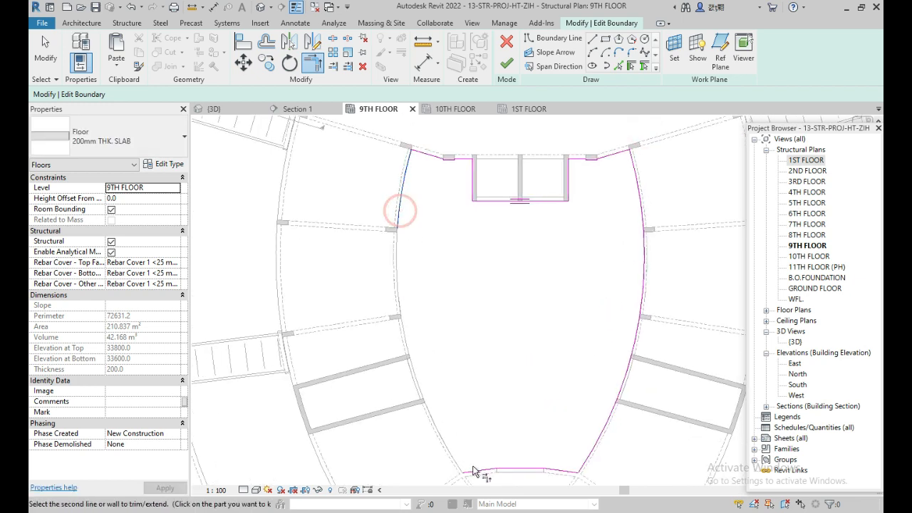
left_click(472, 467)
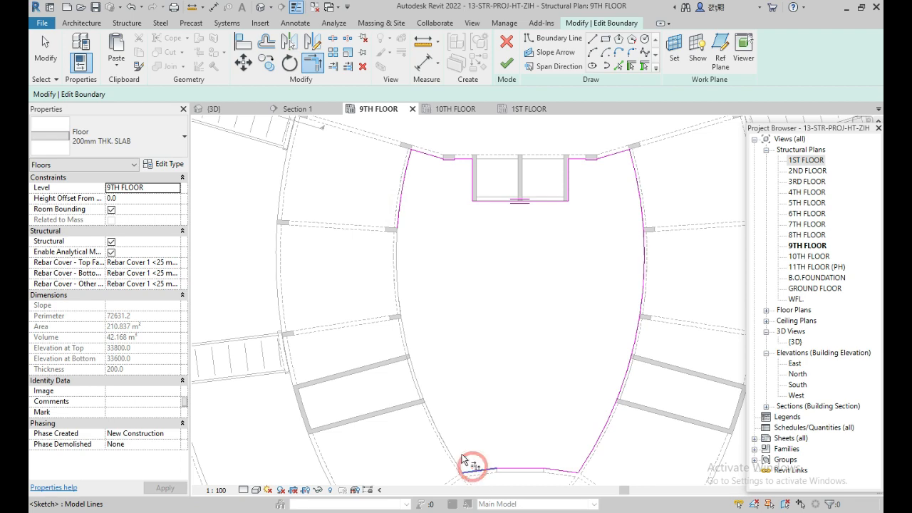
left_click(398, 220)
left_click(472, 469)
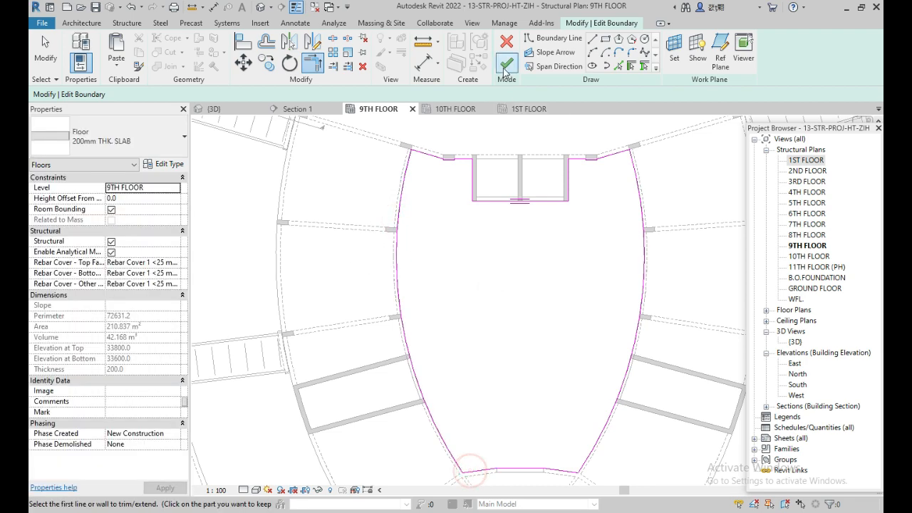
Step: Finish the slab boundary edit without attaching the walls to the floor's bottom
left_click(505, 65)
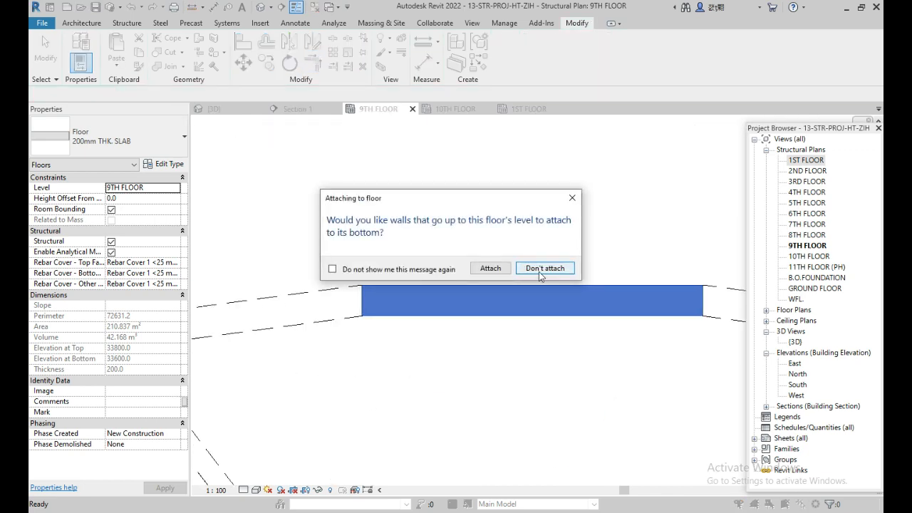
left_click(538, 273)
scroll(513, 254, "down", 7)
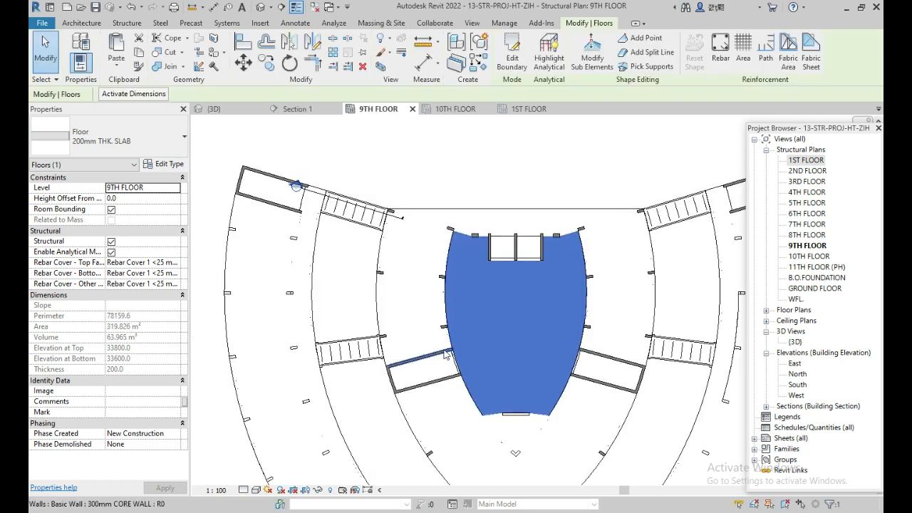
left_click(428, 346)
scroll(435, 346, "up", 2)
middle_click_drag(417, 344, 421, 298)
scroll(419, 296, "up", 2)
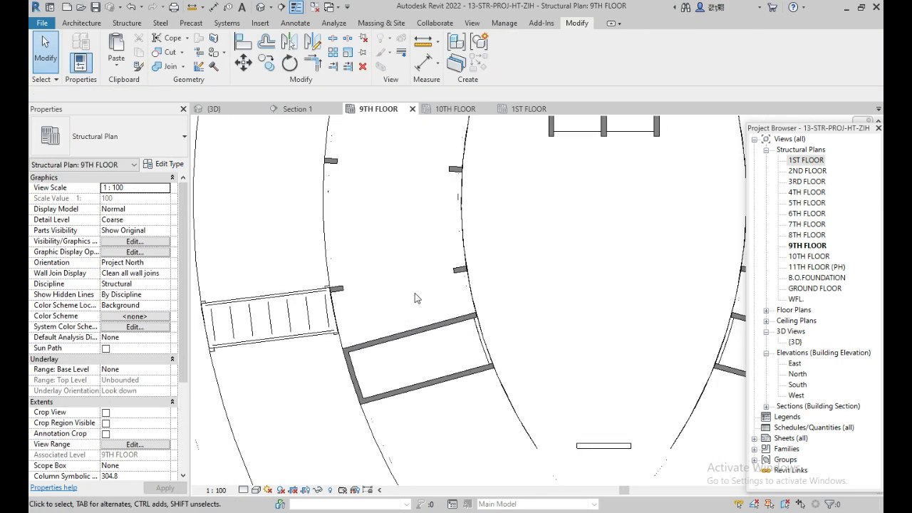
left_click(420, 282)
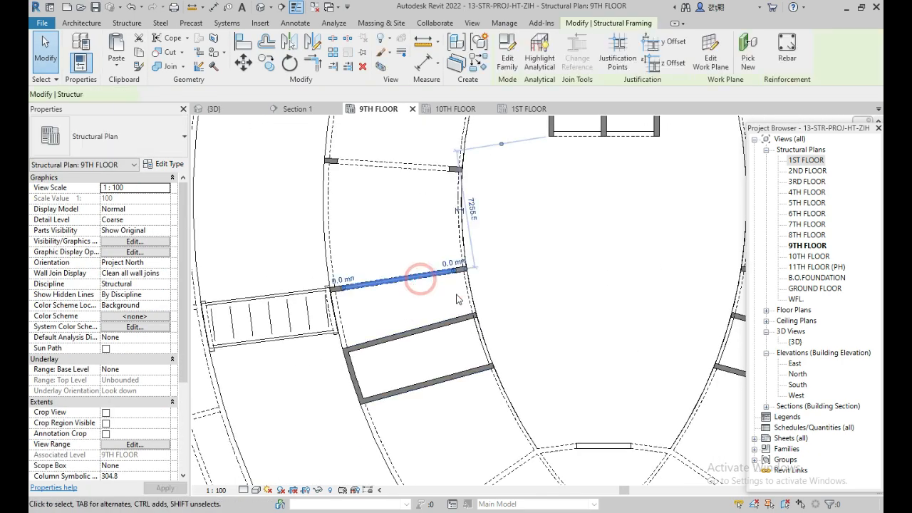
scroll(467, 285, "up", 2)
key("Escape")
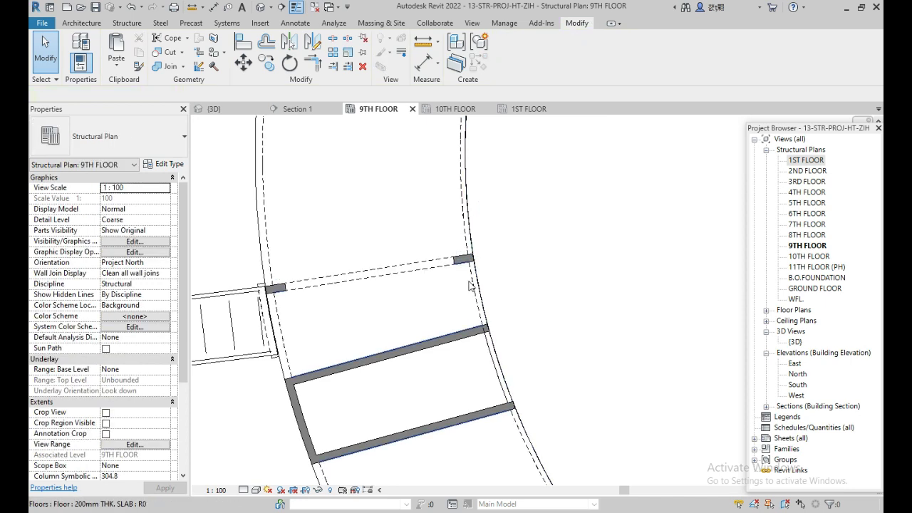
Step: Copy the two 200mm slabs beside the west and east core walls and paste them aligned to the 10TH FLOOR level
left_click(469, 281)
middle_click_drag(509, 291, 431, 187)
scroll(394, 251, "down", 2)
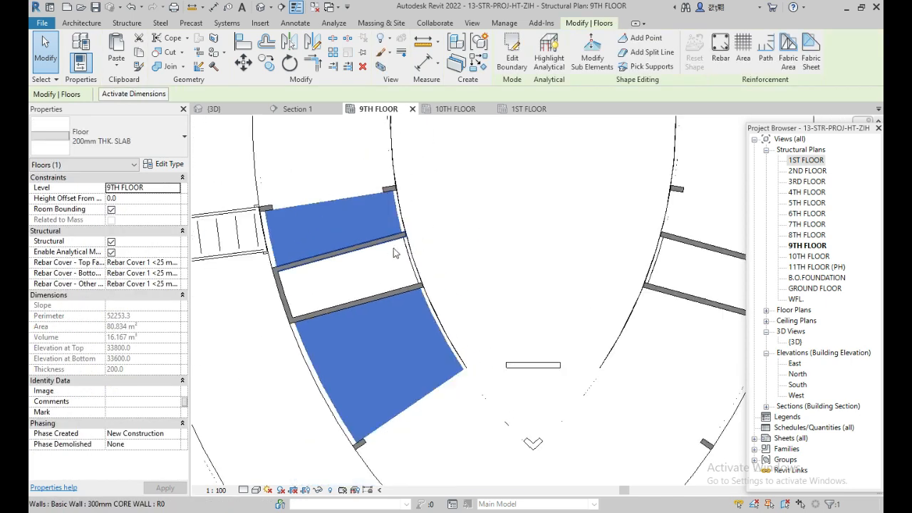
middle_click_drag(496, 262, 466, 275)
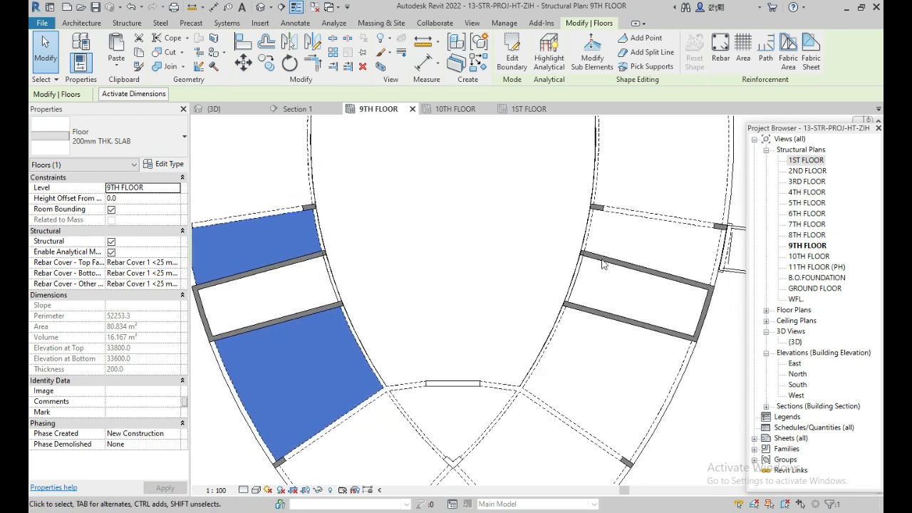
left_click(629, 217, "ctrl")
middle_click_drag(430, 247, 444, 264)
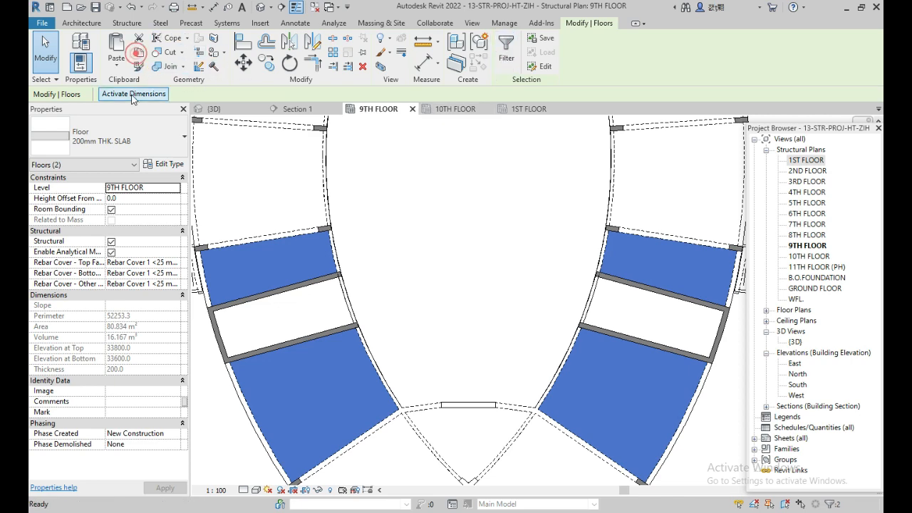
left_click(116, 64)
left_click(166, 110)
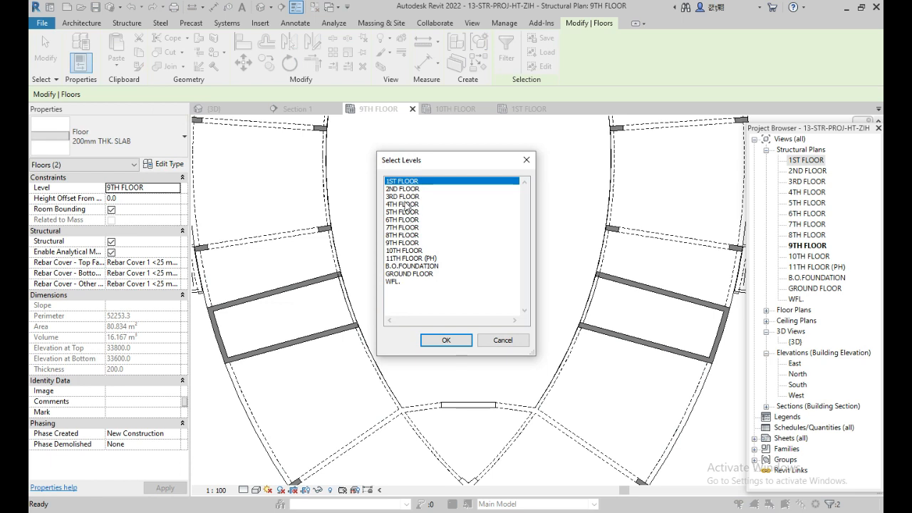
left_click(399, 251)
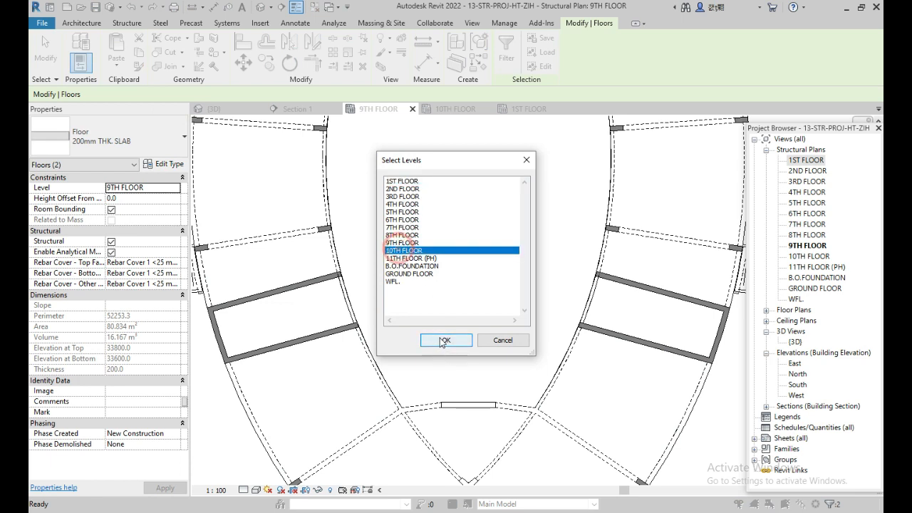
left_click(444, 341)
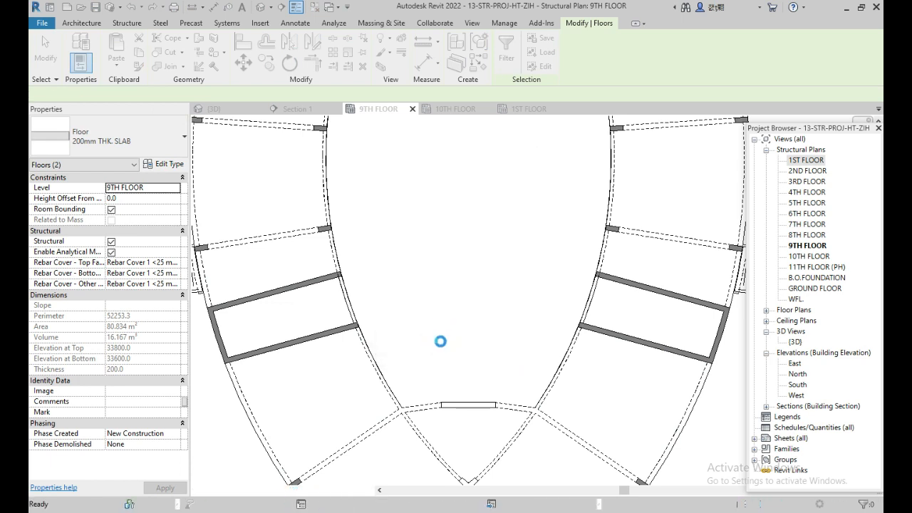
Step: On the 10TH FLOOR plan, remove the west slab's area south of the core and reset its span direction, without attaching walls
left_click(452, 109)
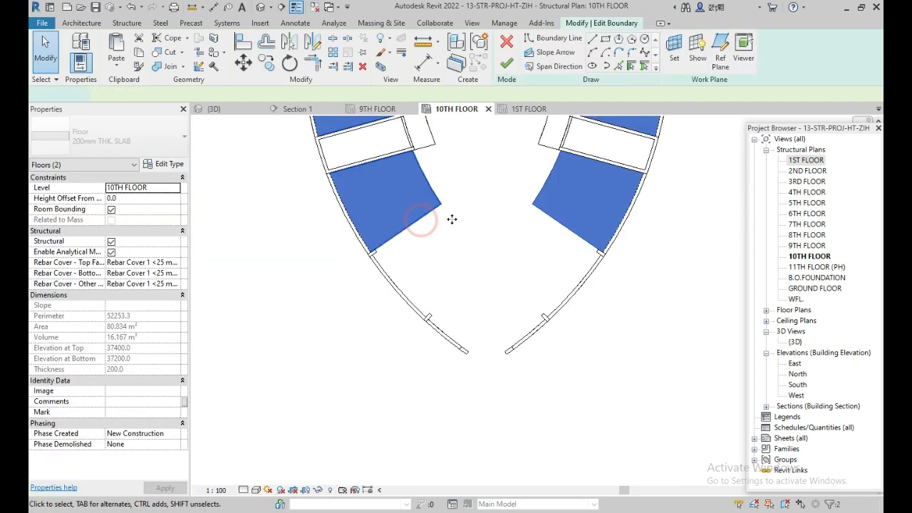
middle_click_drag(458, 247, 449, 320)
left_click_drag(448, 292, 380, 255)
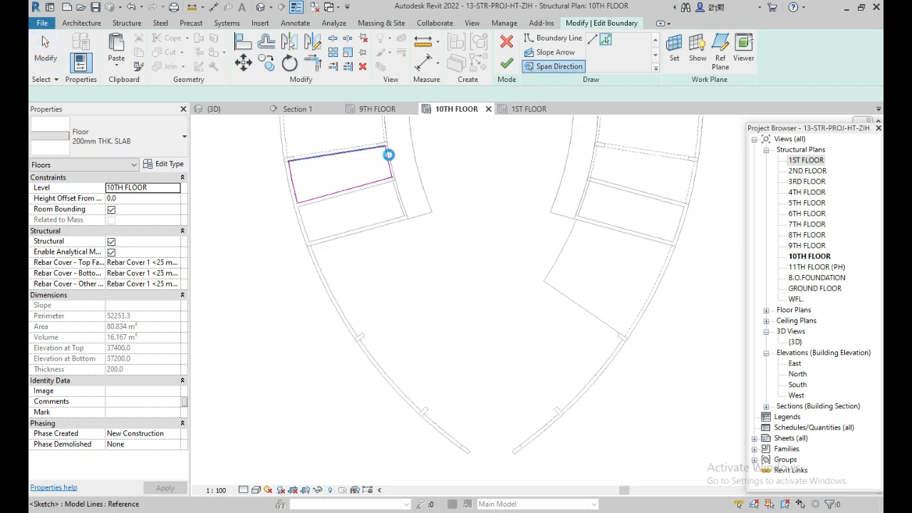
left_click(382, 148)
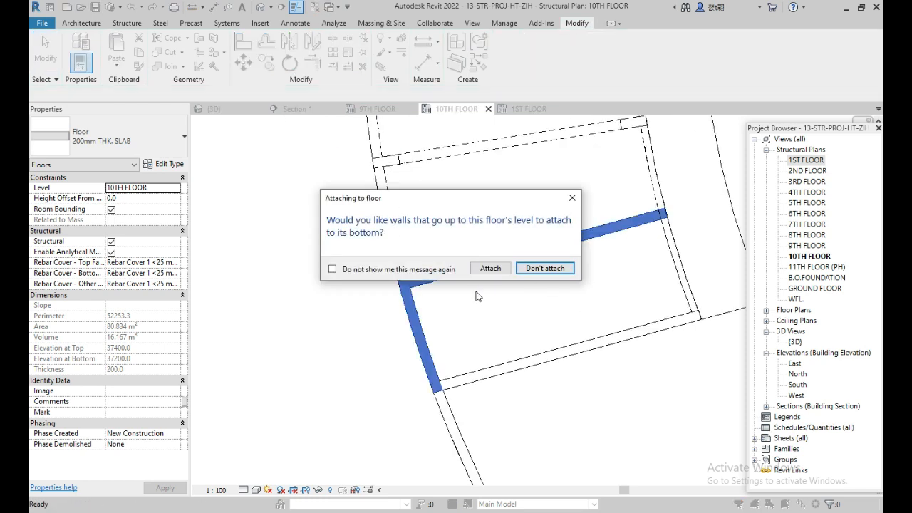
left_click(545, 268)
Step: Delete the east 10TH FLOOR slab's boundary loop south of the core and set its span direction along the north edge, without attaching walls
scroll(433, 305, "down", 5)
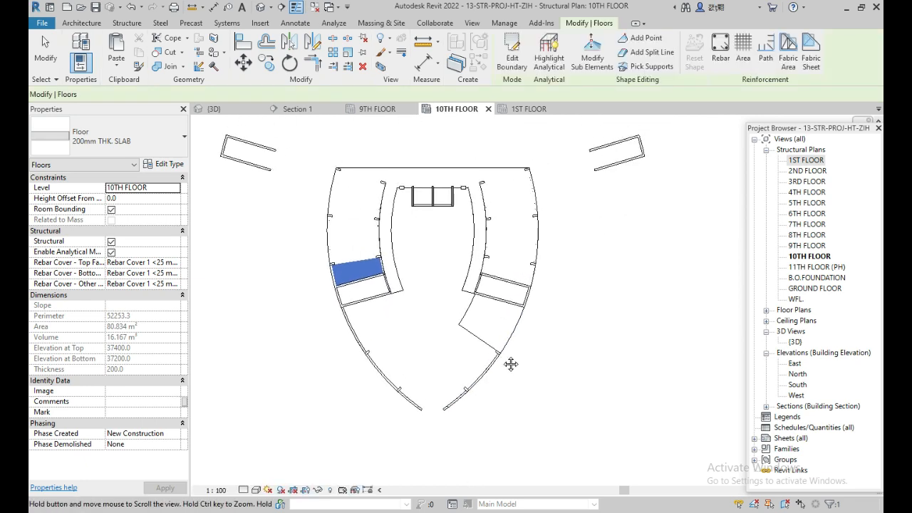
double_click(467, 321)
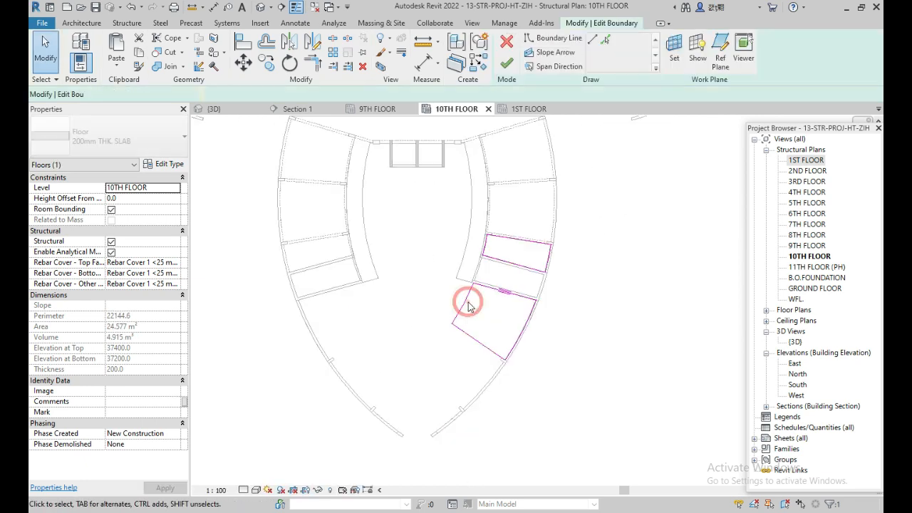
scroll(491, 267, "up", 1)
scroll(491, 267, "up", 1)
left_click_drag(595, 424, 415, 272)
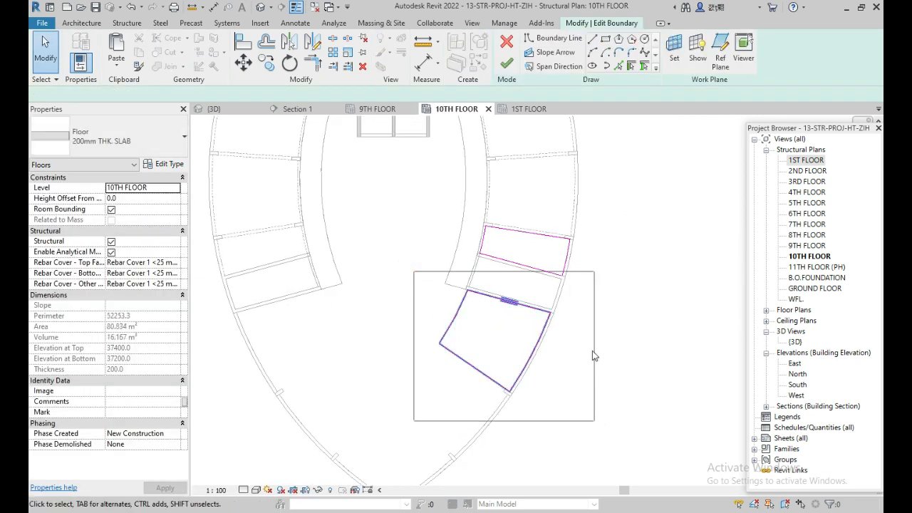
key("Delete")
left_click(554, 68)
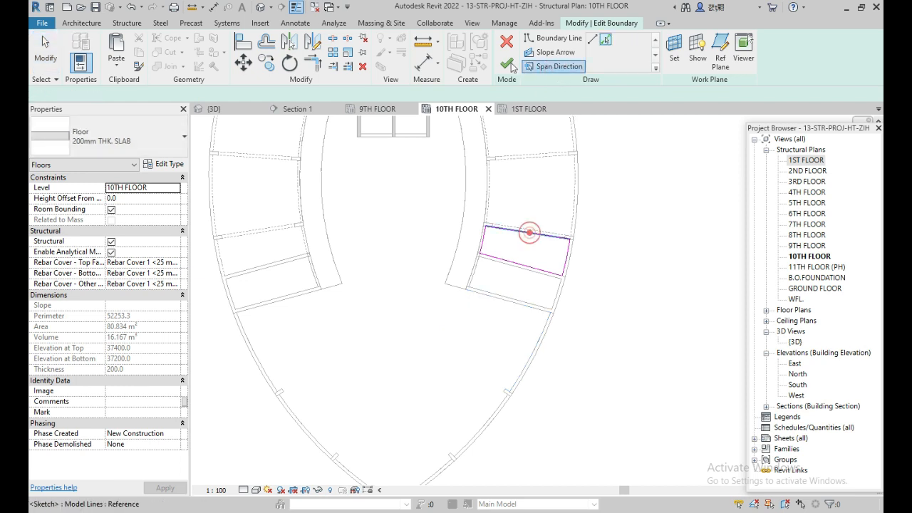
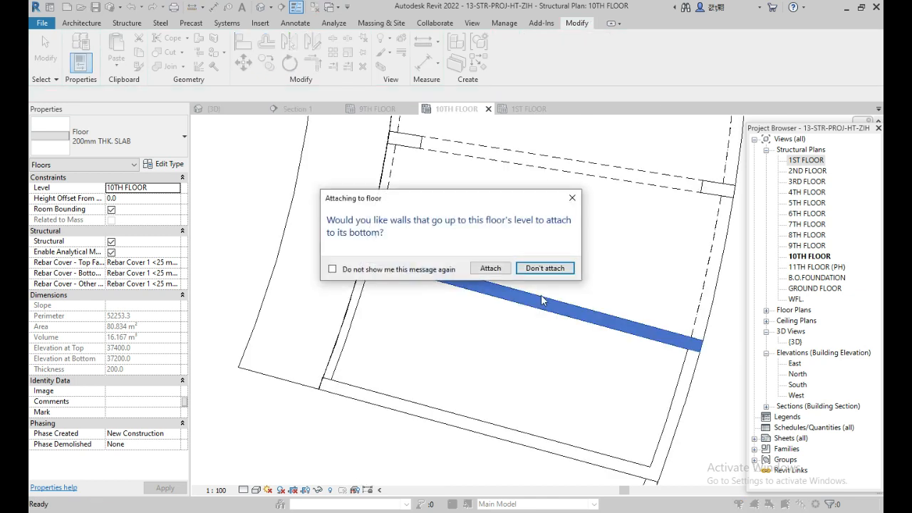
left_click(545, 268)
Step: Extend the two curved south perimeter beams on the 10TH FLOOR so they meet in a corner at the block's tip
scroll(597, 265, "down", 5)
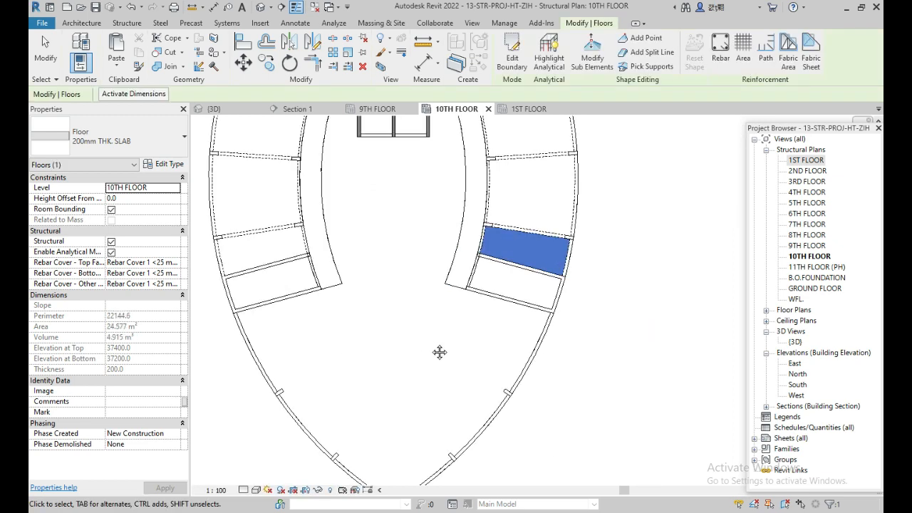
middle_click_drag(461, 341, 458, 210)
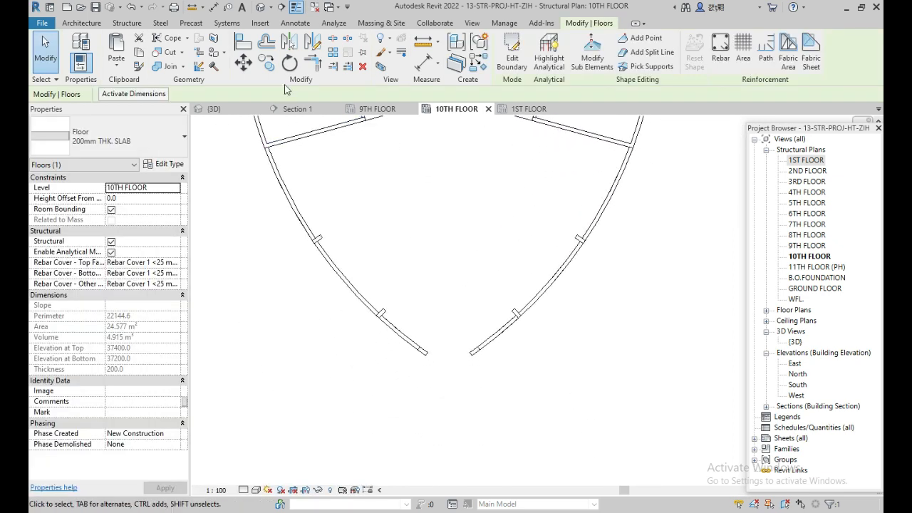
left_click(319, 66)
left_click(406, 334)
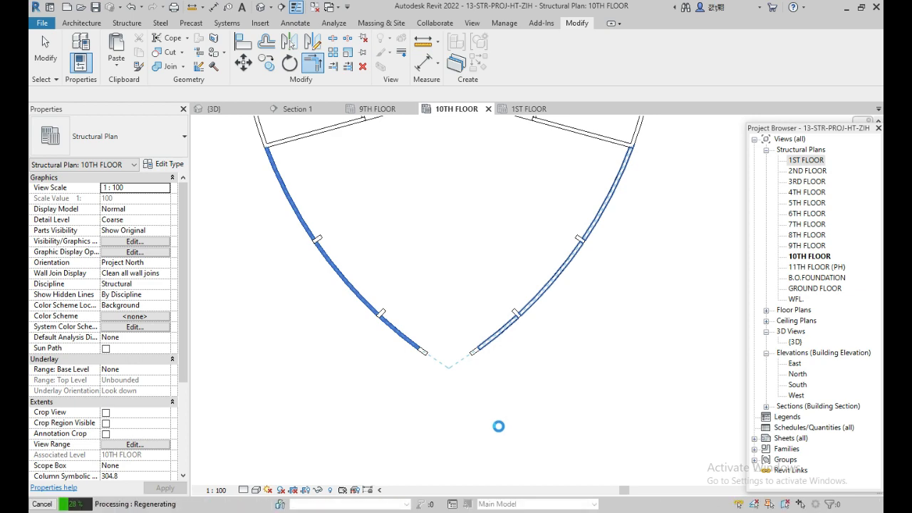
scroll(489, 421, "down", 3)
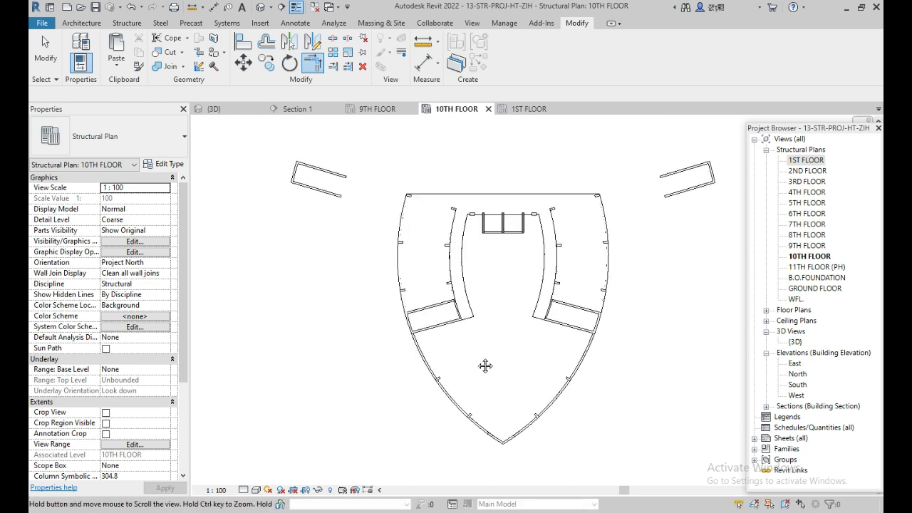
middle_click_drag(470, 159, 408, 207)
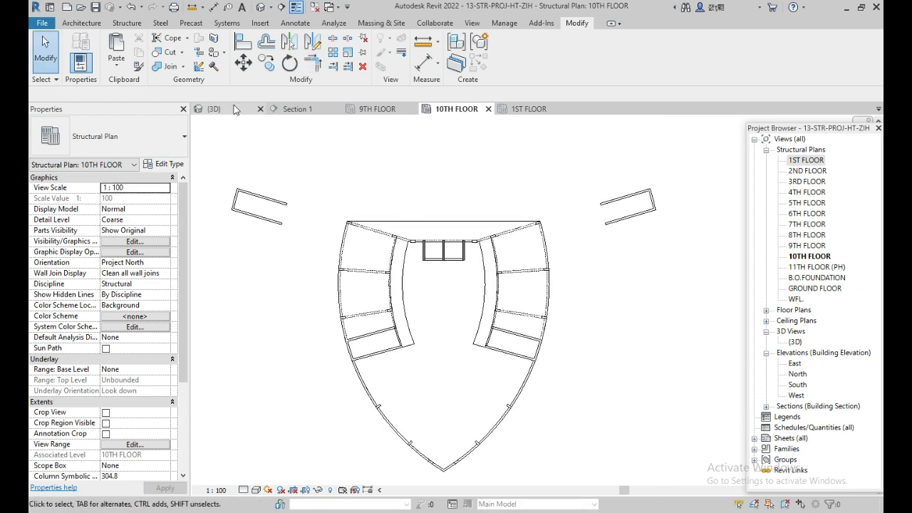
Step: Sketch a 150mm THK. SLAB boundary along the inner faces of the west core on the 10TH FLOOR and trim its corners closed
scroll(377, 336, "up", 6)
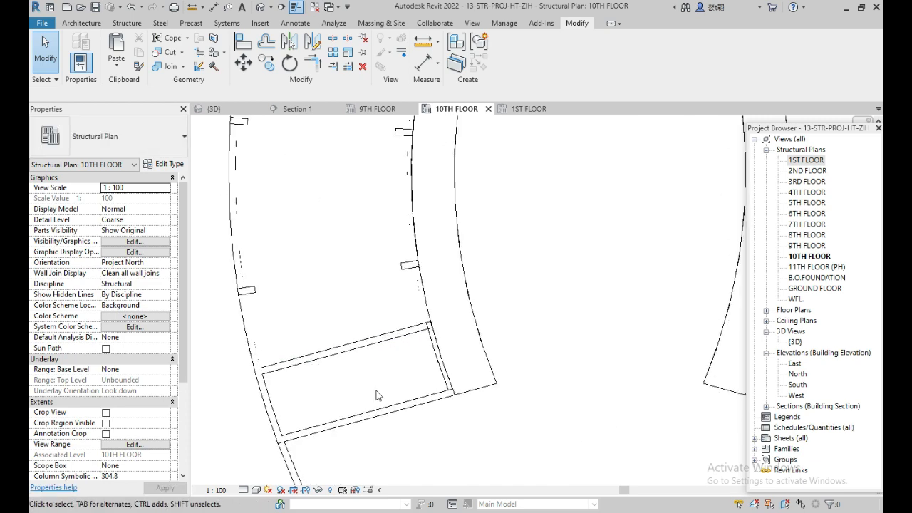
middle_click_drag(377, 335, 431, 243)
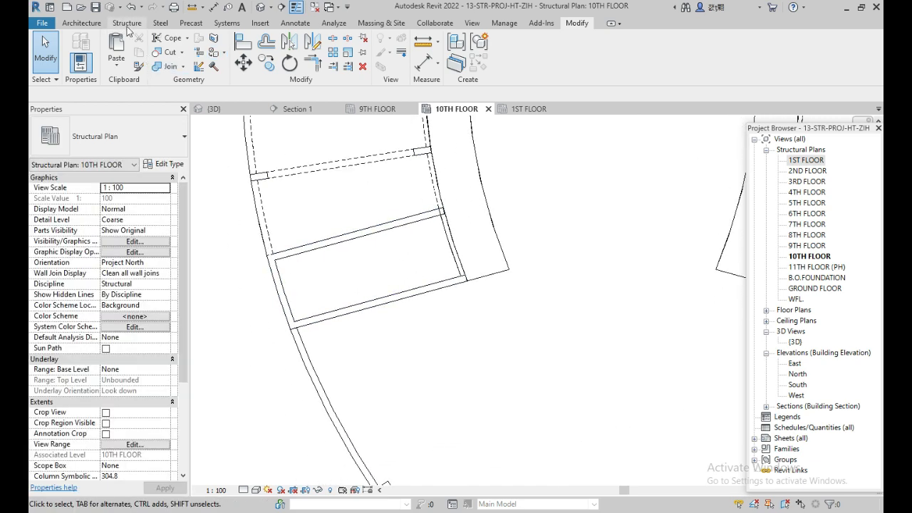
left_click(126, 24)
left_click(154, 41)
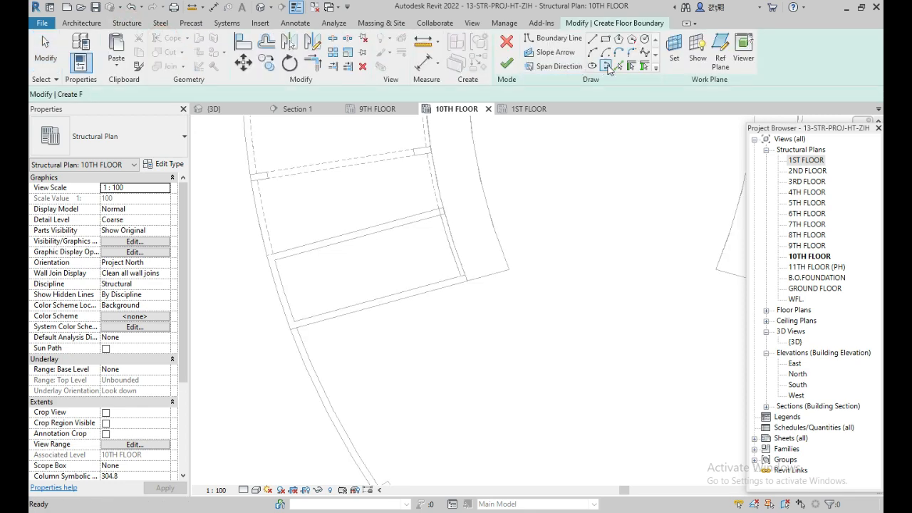
left_click(619, 65)
scroll(456, 228, "up", 2)
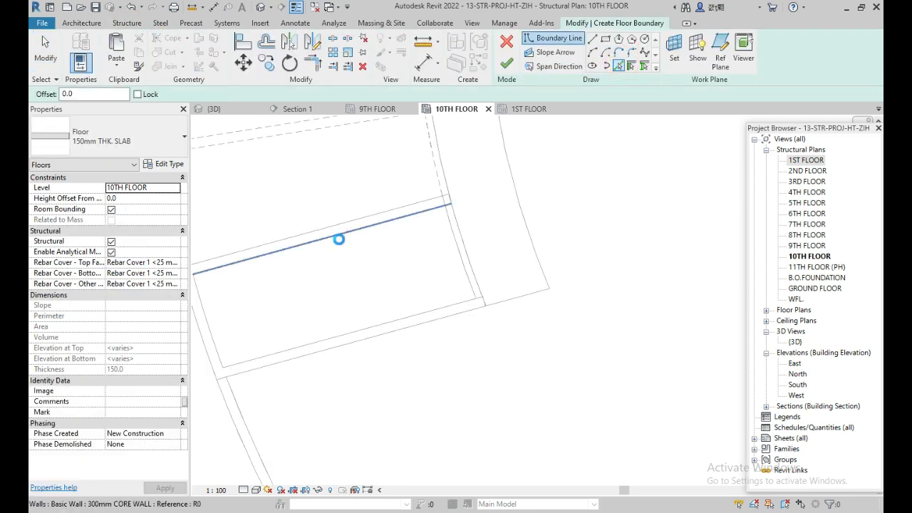
left_click(345, 233)
left_click(355, 290)
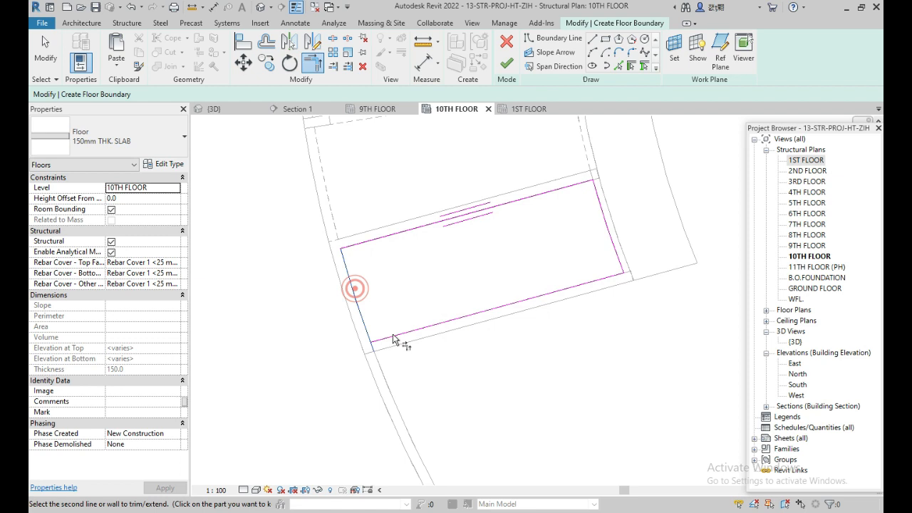
left_click(392, 334)
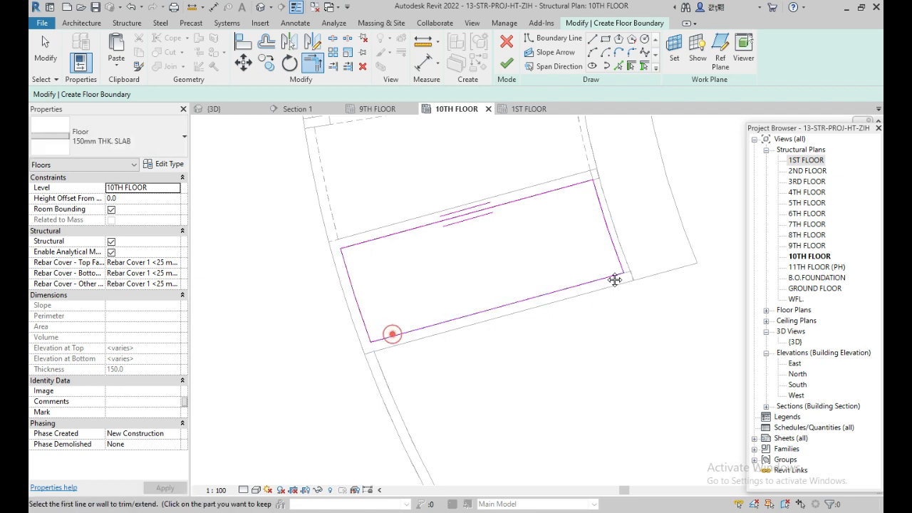
Step: Finish the 150mm THK. SLAB boundary inside the left inner core on the 10th floor without attaching the walls to its bottom
middle_click_drag(614, 280, 201, 321)
scroll(467, 260, "down", 4)
scroll(575, 262, "up", 1)
middle_click_drag(575, 264, 547, 268)
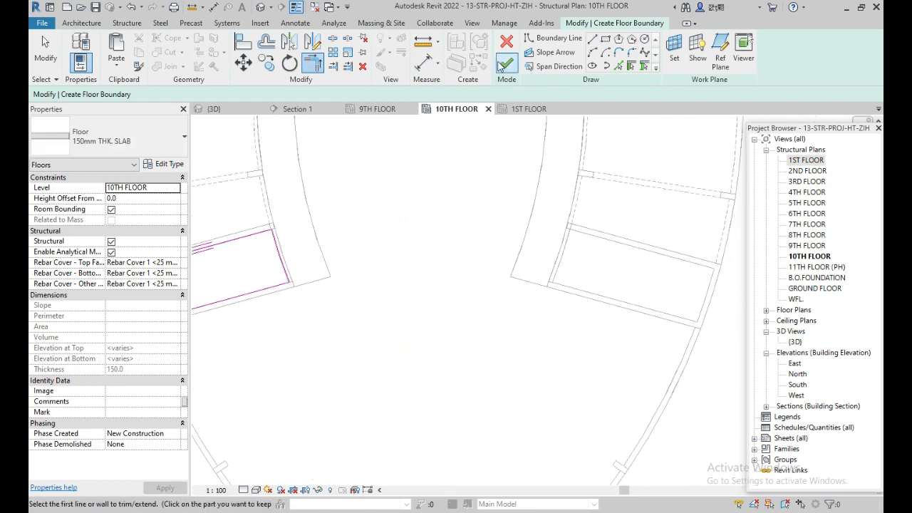
left_click(501, 65)
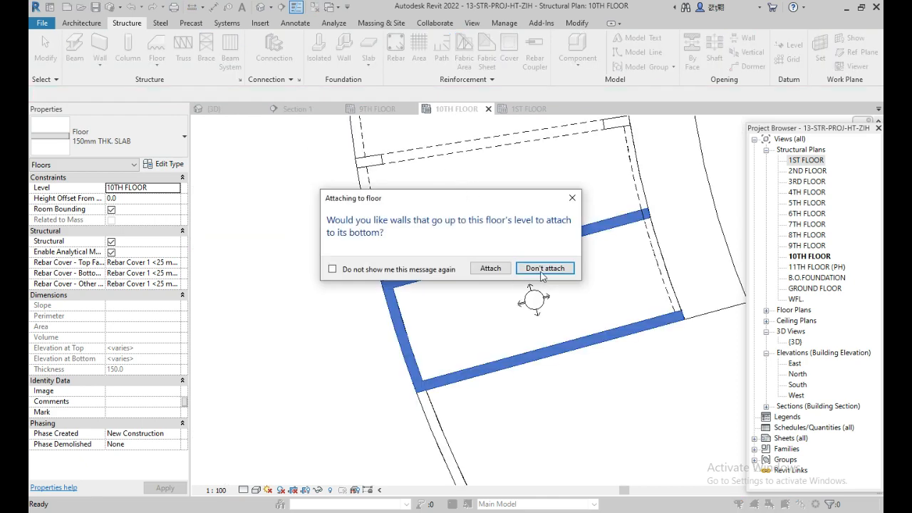
left_click(542, 269)
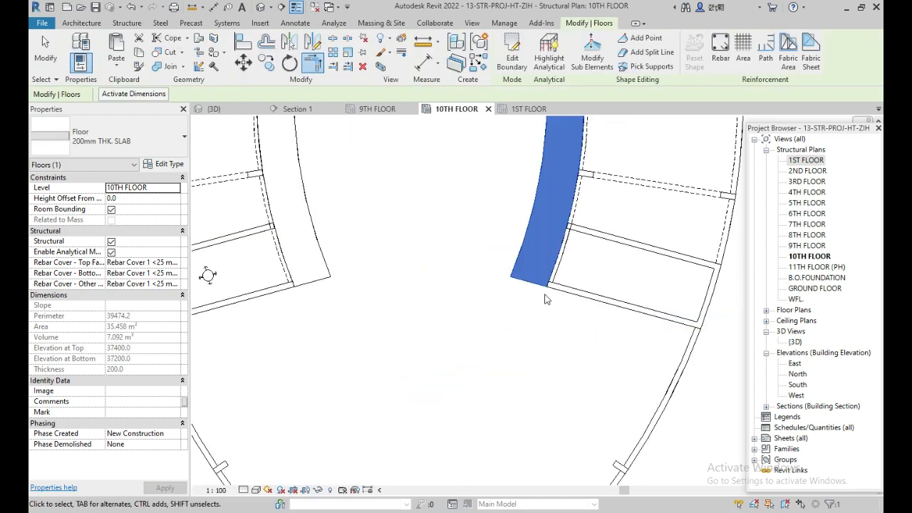
Step: Create a 150mm THK. SLAB along the four inner edges of the right inner core, leaving the walls unattached
middle_click_drag(602, 285, 529, 290)
scroll(534, 277, "up", 2)
key("Escape")
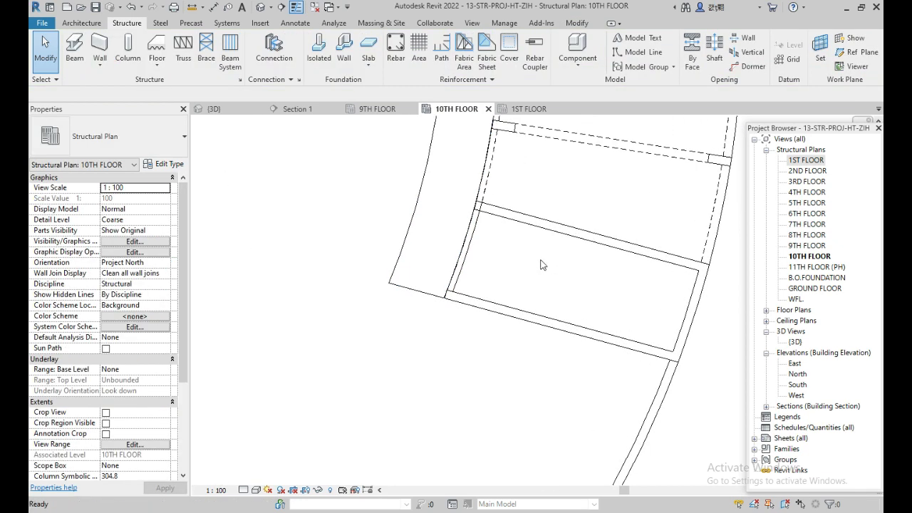
key("s")
key("b")
left_click(618, 65)
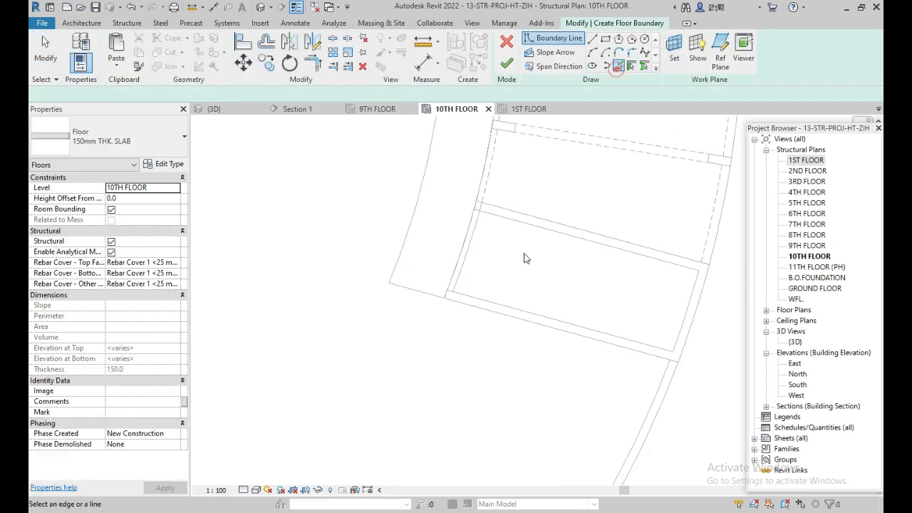
left_click(519, 224)
left_click(467, 254)
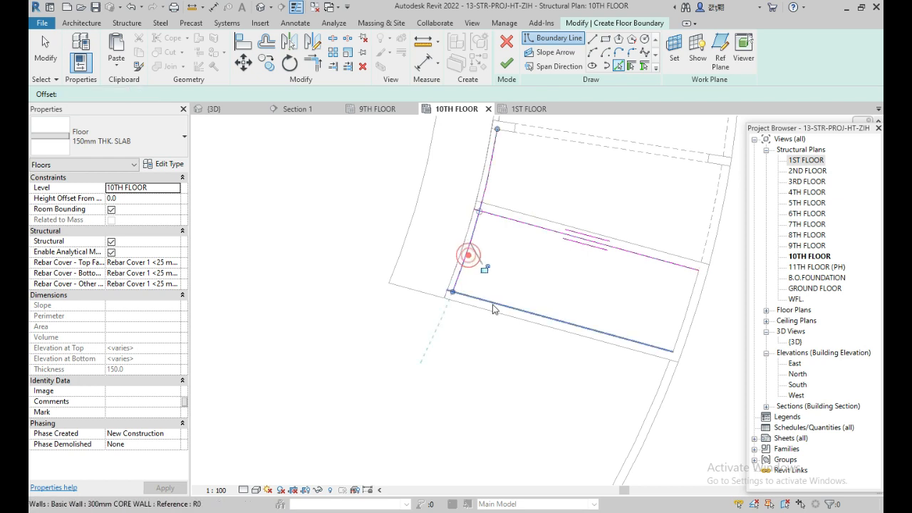
left_click(494, 307)
left_click(689, 296)
left_click(507, 63)
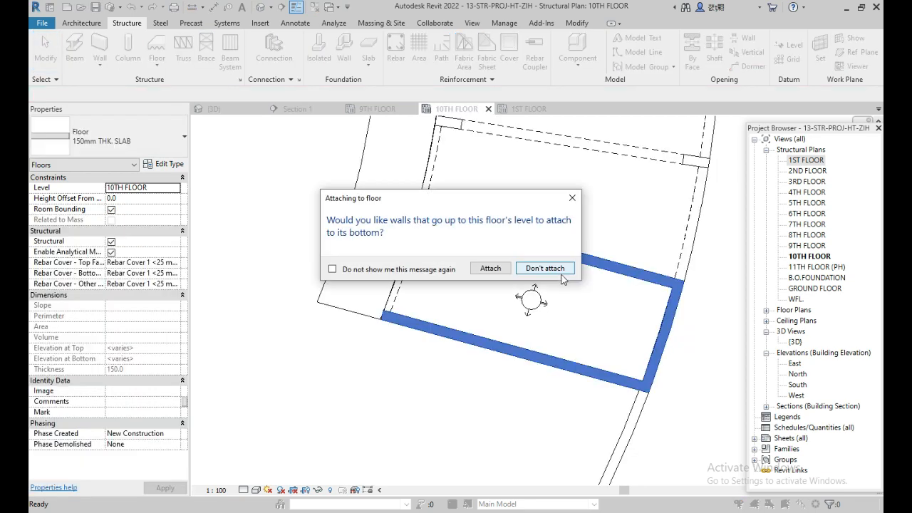
left_click(545, 268)
Step: Delete the span direction symbols from the new slabs in the right and left inner cores
left_click(563, 293)
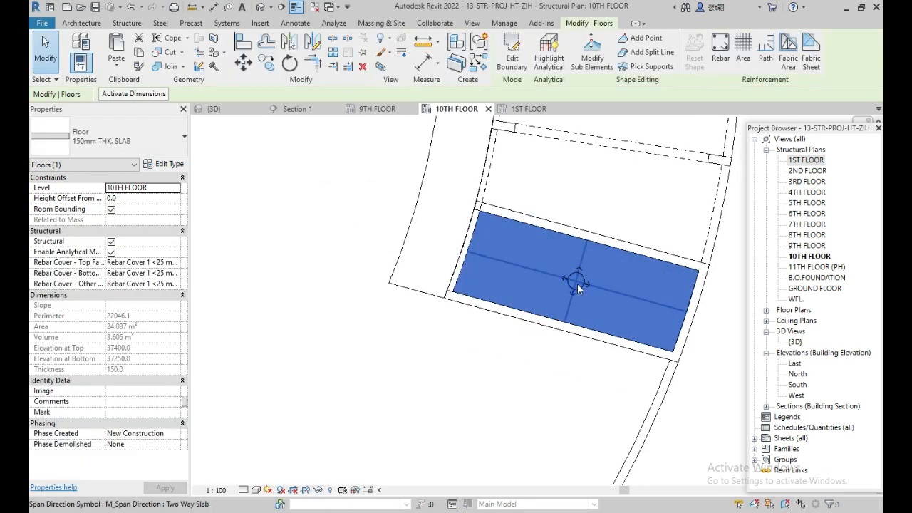
left_click(579, 286)
scroll(574, 288, "down", 4)
key("Delete")
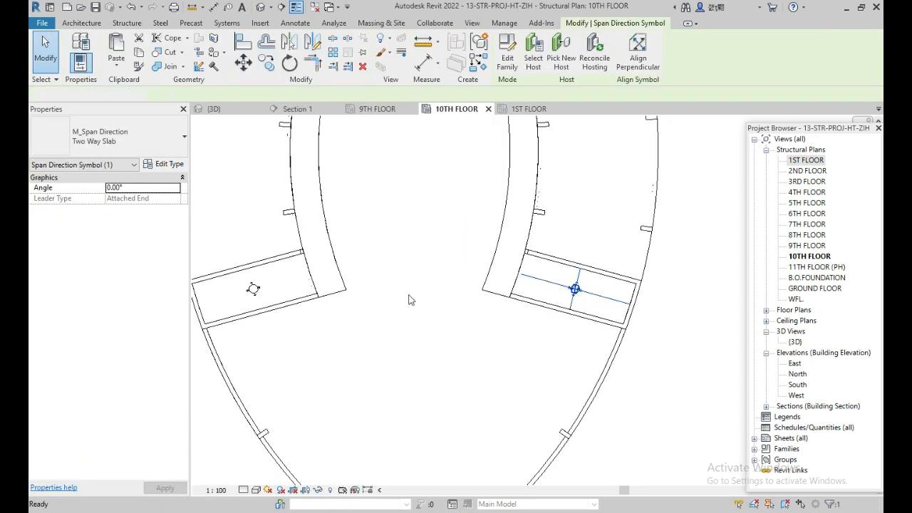
left_click(256, 292)
key("Delete")
Step: Examine the open-ended walls of the left outer core on the 10th floor plan
scroll(408, 250, "down", 3)
middle_click_drag(407, 249, 615, 433)
scroll(377, 292, "up", 2)
scroll(380, 295, "up", 3)
middle_click_drag(486, 319, 479, 310)
scroll(499, 232, "down", 1)
middle_click_drag(437, 260, 312, 199)
middle_click_drag(550, 307, 503, 237)
scroll(552, 318, "up", 1)
scroll(503, 237, "down", 1)
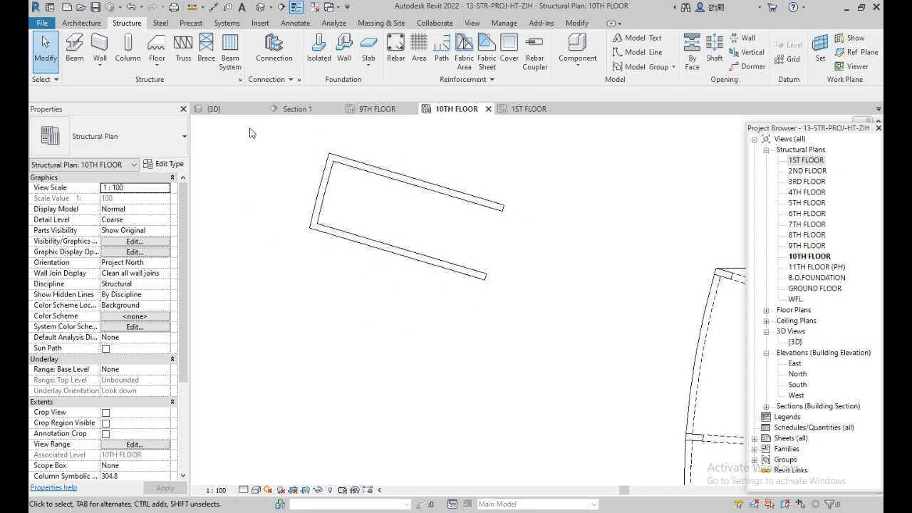
Step: Inspect the 300 x 800mm beams closing the open ends of both outer cores on the 9th floor plan
left_click(385, 114)
scroll(403, 283, "up", 4)
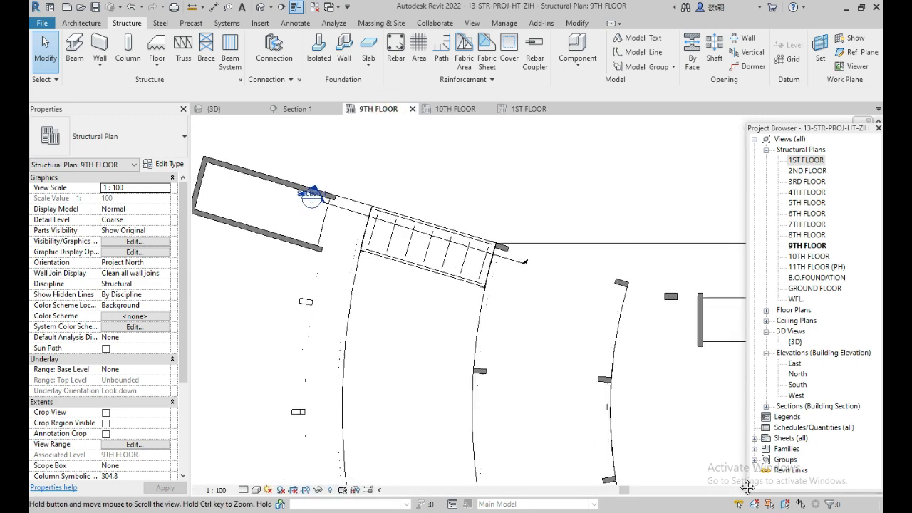
scroll(396, 256, "up", 2)
scroll(388, 253, "up", 1)
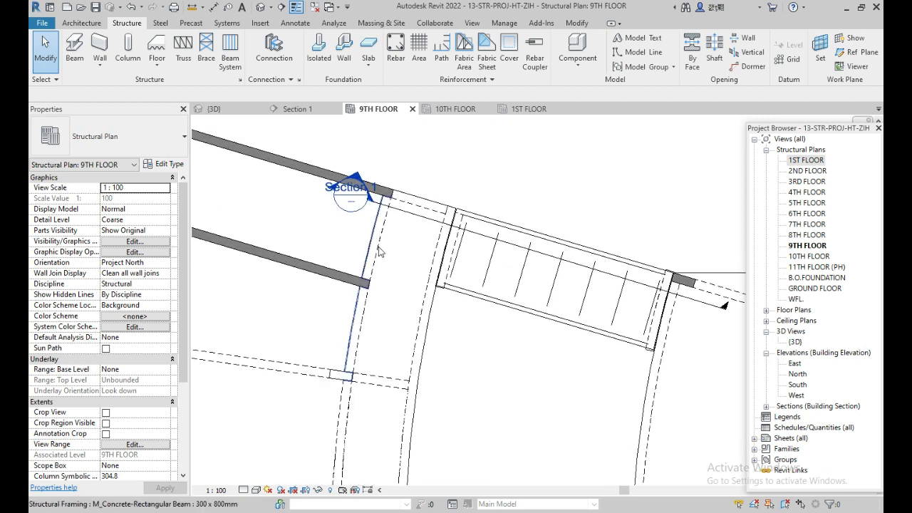
left_click(375, 247)
scroll(379, 252, "down", 5)
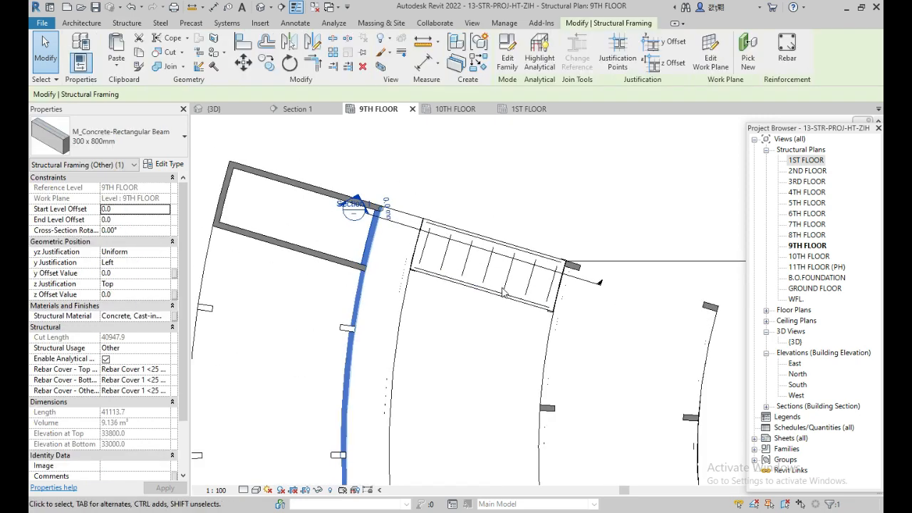
scroll(574, 278, "up", 3)
middle_click_drag(733, 279, 442, 289)
scroll(578, 265, "up", 1)
middle_click_drag(578, 265, 29, 306)
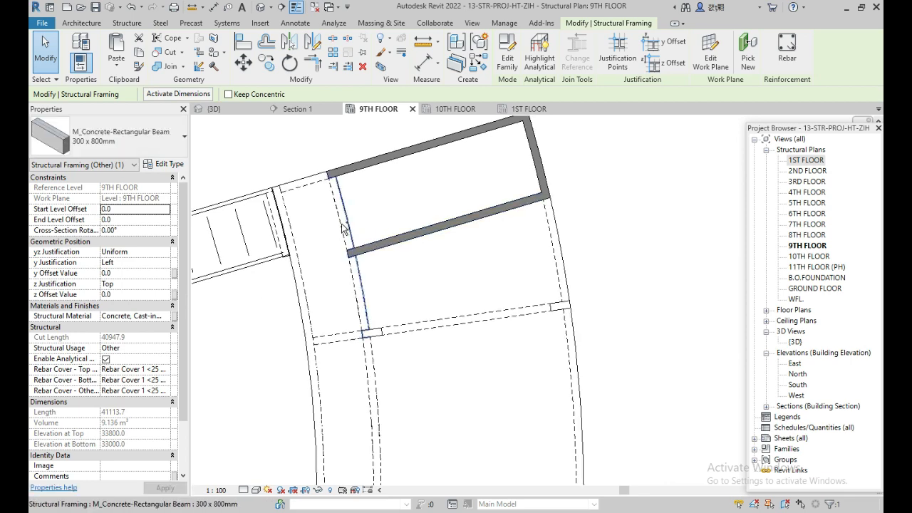
left_click(336, 187)
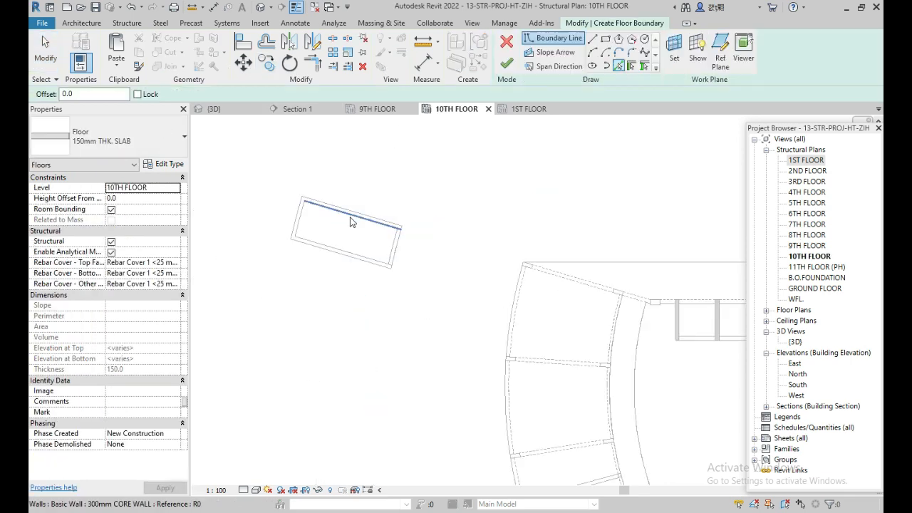
Step: Sketch a floor boundary along the inner edges of the left outer core on the 10th floor and trim its corners
left_click(350, 222)
left_click(297, 218)
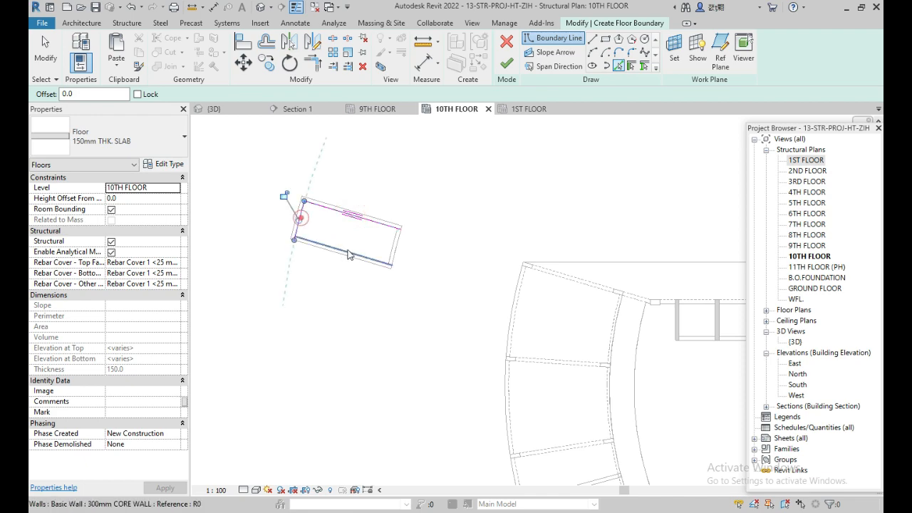
left_click(352, 251)
left_click(387, 241)
left_click(316, 63)
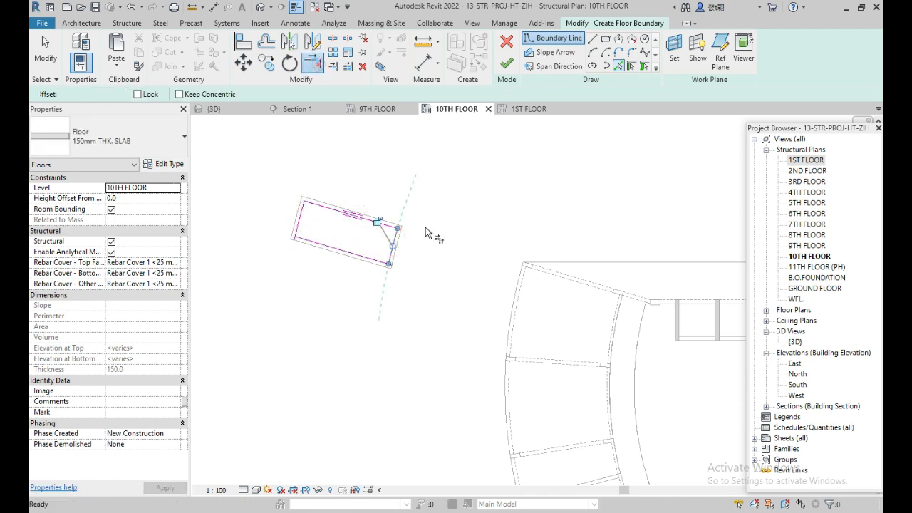
left_click(381, 225)
left_click(394, 246)
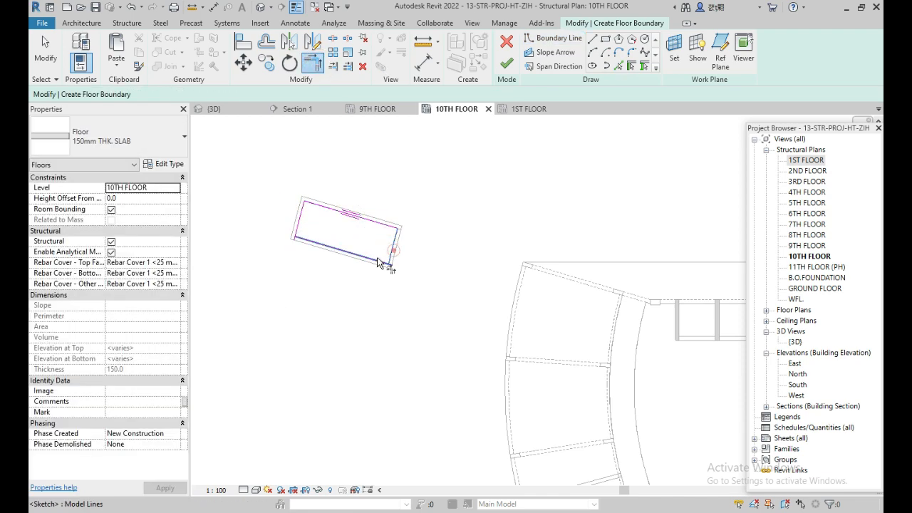
left_click(392, 249)
Step: Finish the left outer core's 150mm THK. SLAB without attaching the walls to its bottom
middle_click_drag(495, 249, 227, 218)
scroll(392, 245, "down", 2)
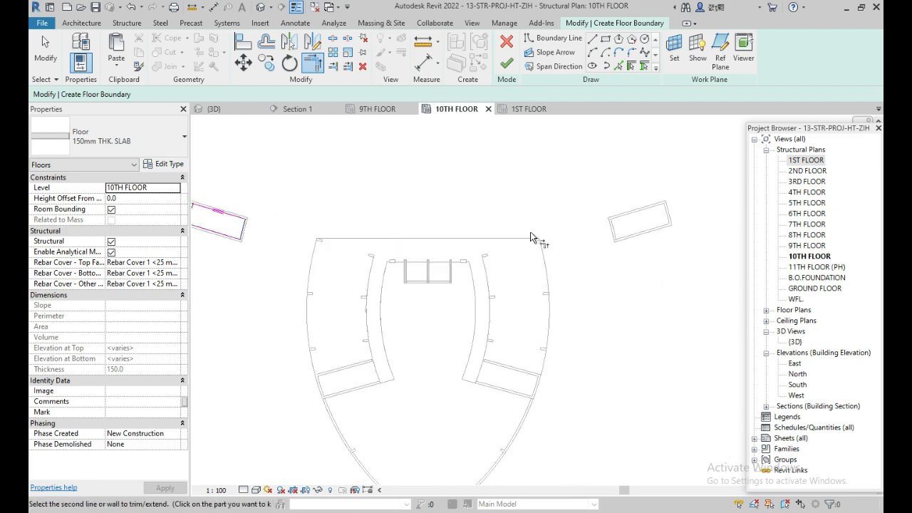
middle_click_drag(515, 236, 538, 226)
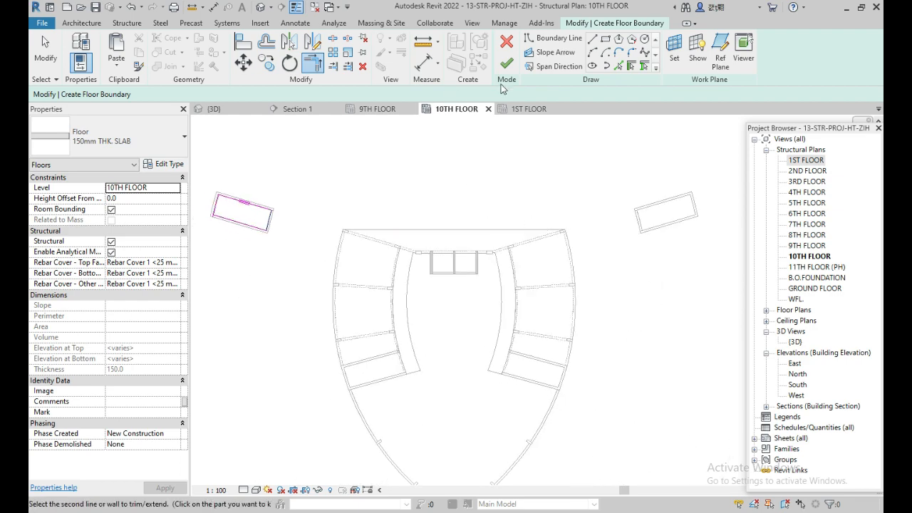
left_click(507, 65)
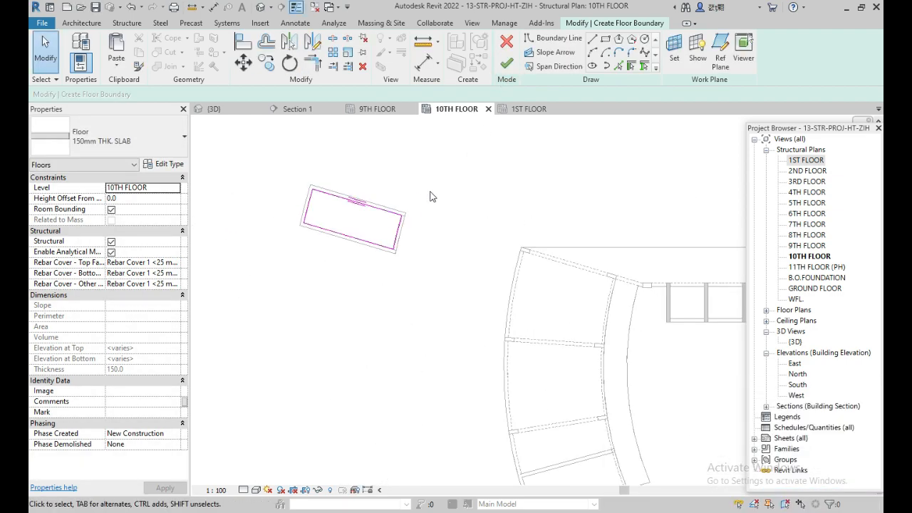
left_click(507, 64)
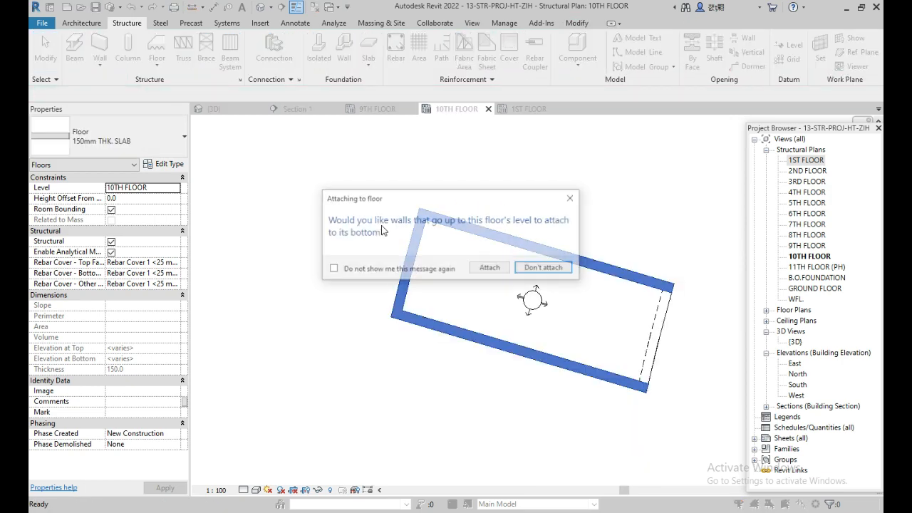
left_click(544, 269)
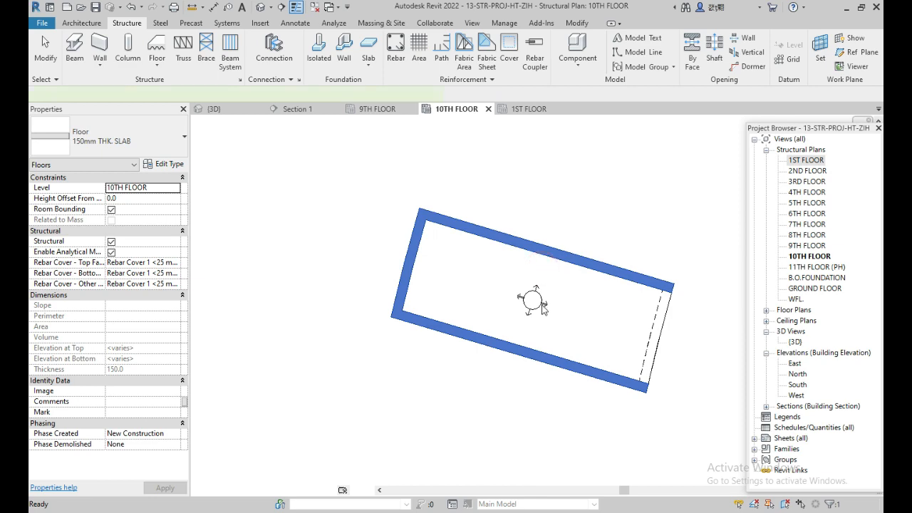
Step: Delete the span direction symbol from the left outer core slab
left_click(348, 285)
left_click(352, 226)
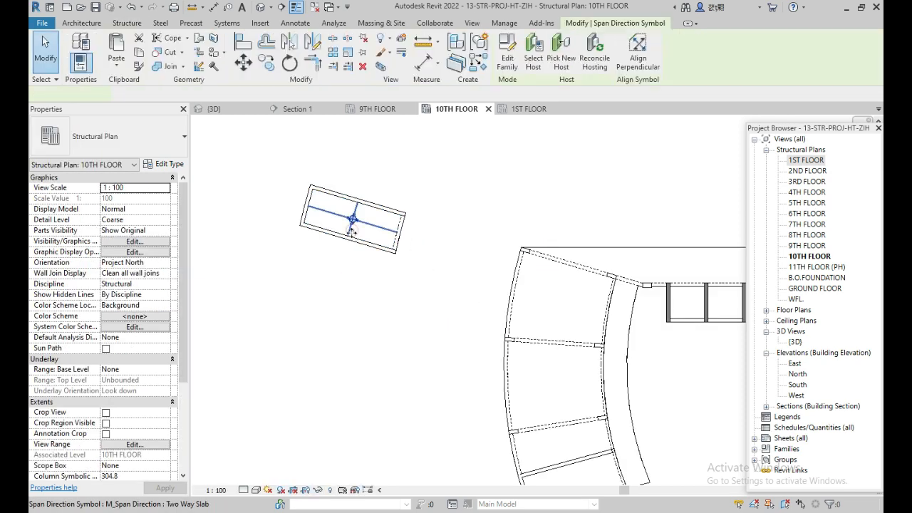
key("Delete")
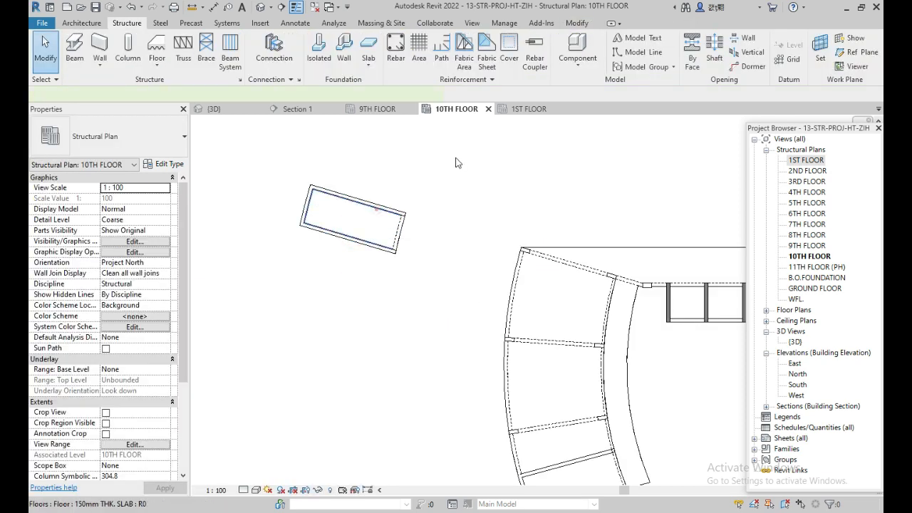
Step: Mirror a copy of the left outer core slab about a vertical axis drawn through the building's pointed apex
left_click(377, 209)
scroll(434, 161, "down", 2)
middle_click_drag(494, 236, 385, 120)
scroll(453, 384, "up", 4)
key("m")
key("m")
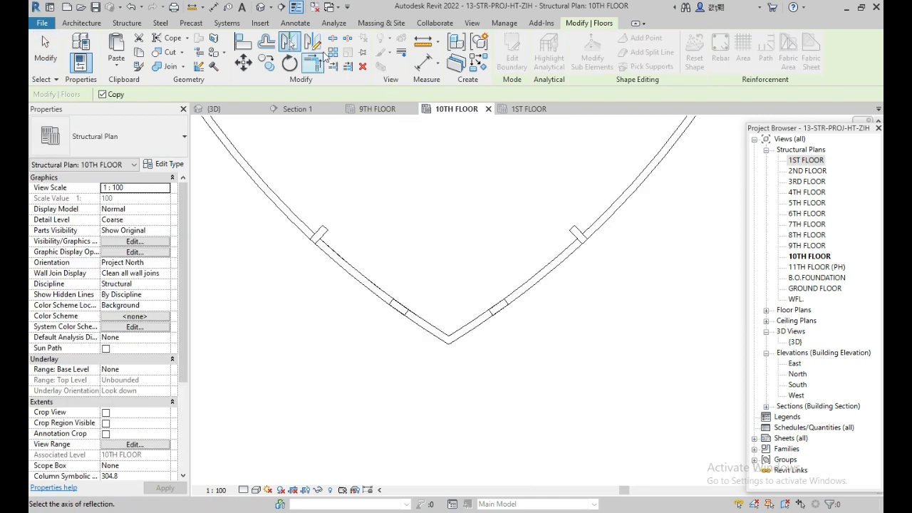
key("d")
key("m")
left_click(448, 342)
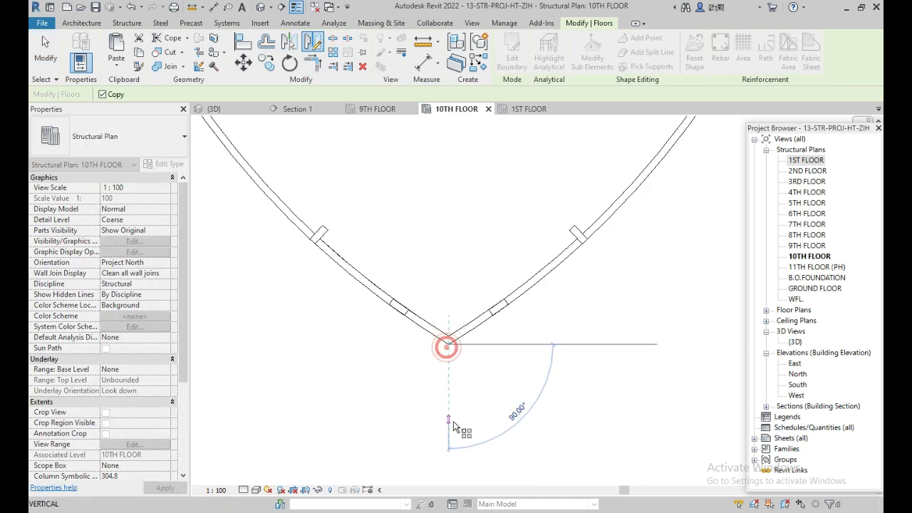
left_click(450, 420)
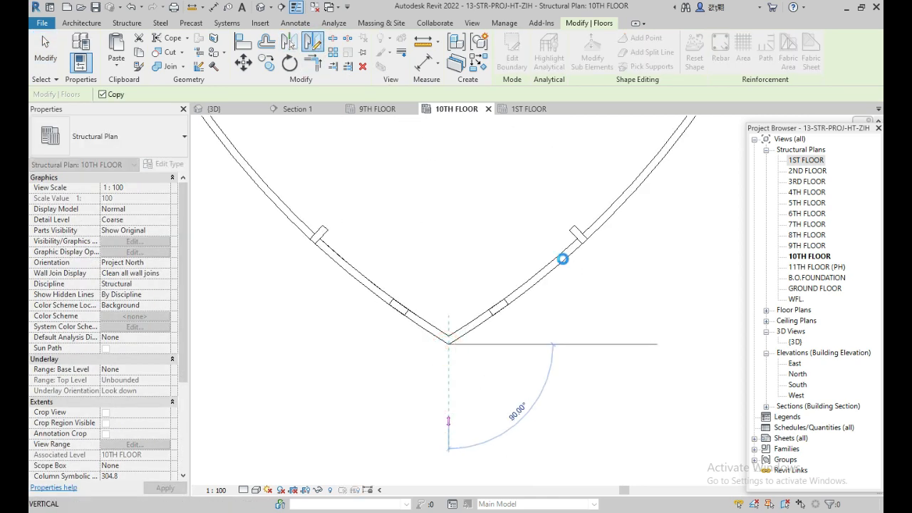
Step: Set the top constraint of the three 300mm CORE WALL walls projecting above the roof to Up to level: 10TH FLOOR
left_click(226, 110)
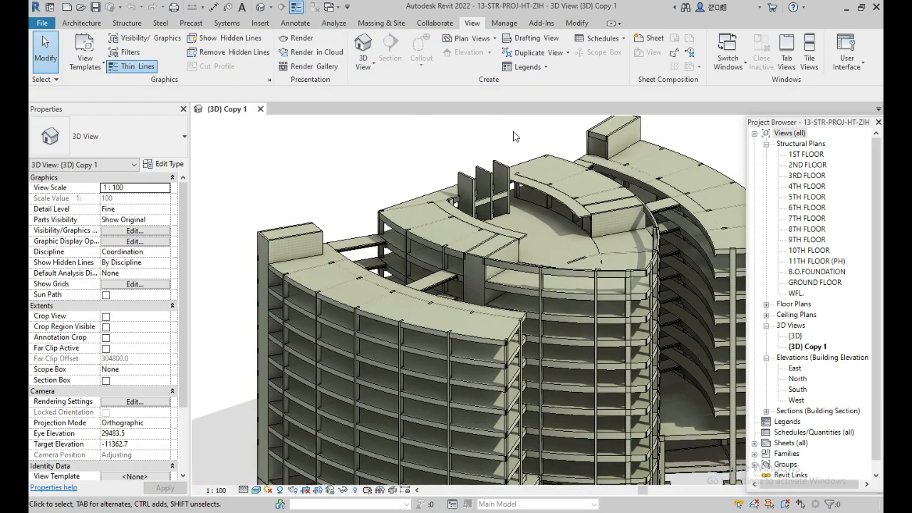
scroll(477, 151, "up", 2)
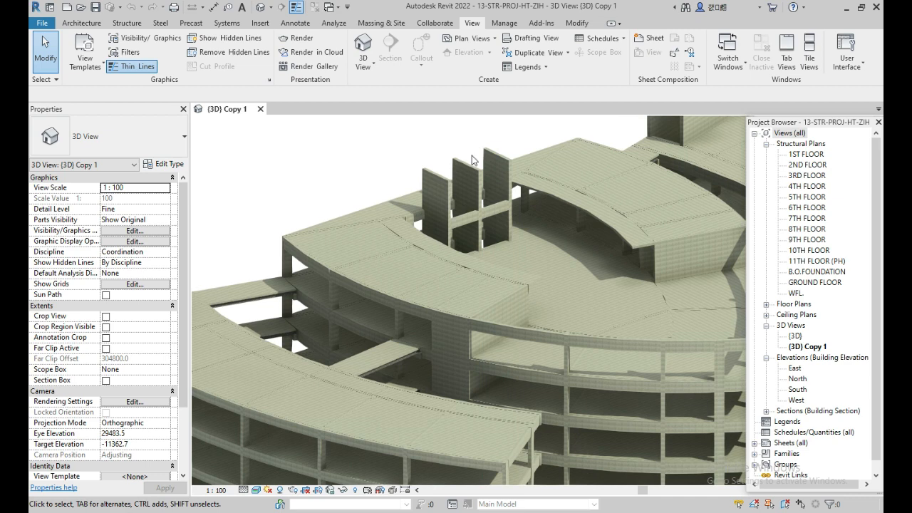
scroll(481, 199, "up", 3)
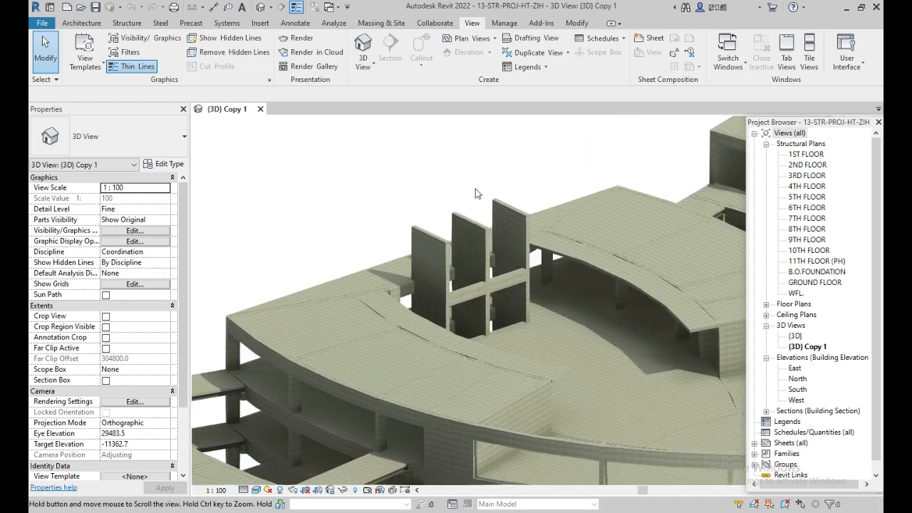
left_click(515, 212)
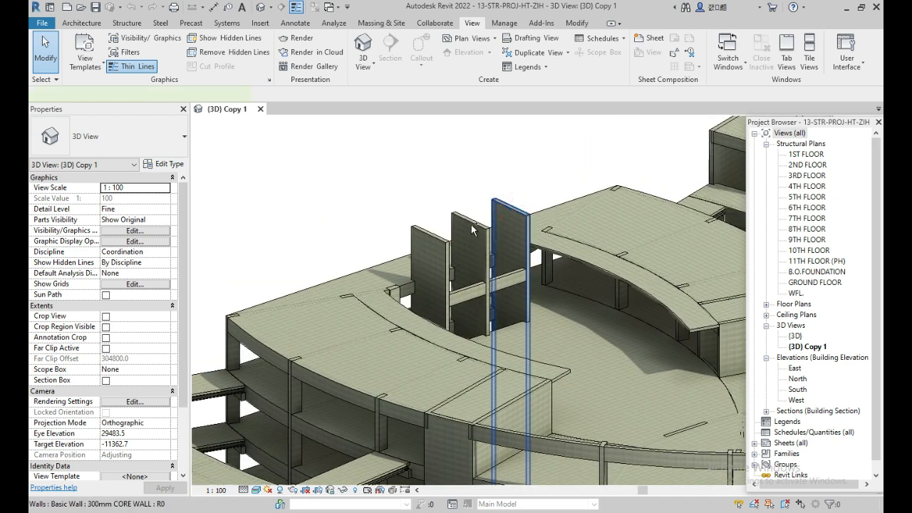
left_click(472, 226, "ctrl")
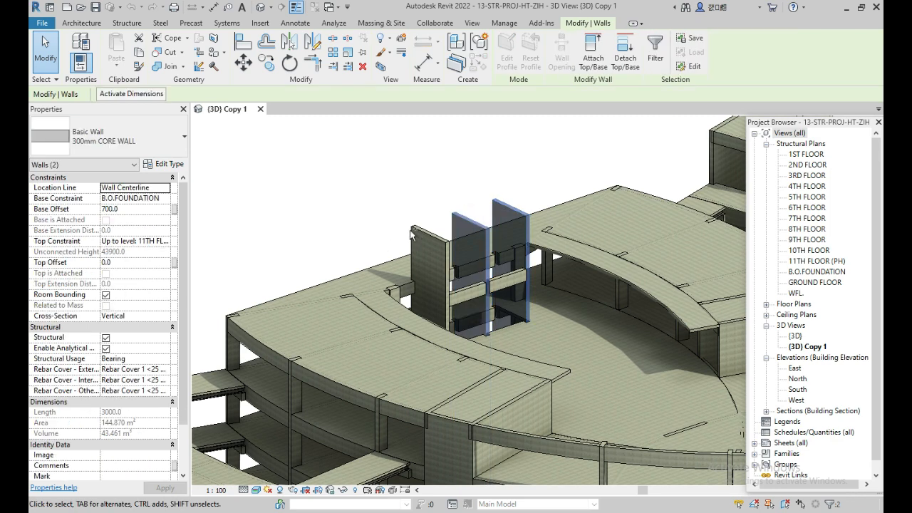
left_click(419, 230, "ctrl")
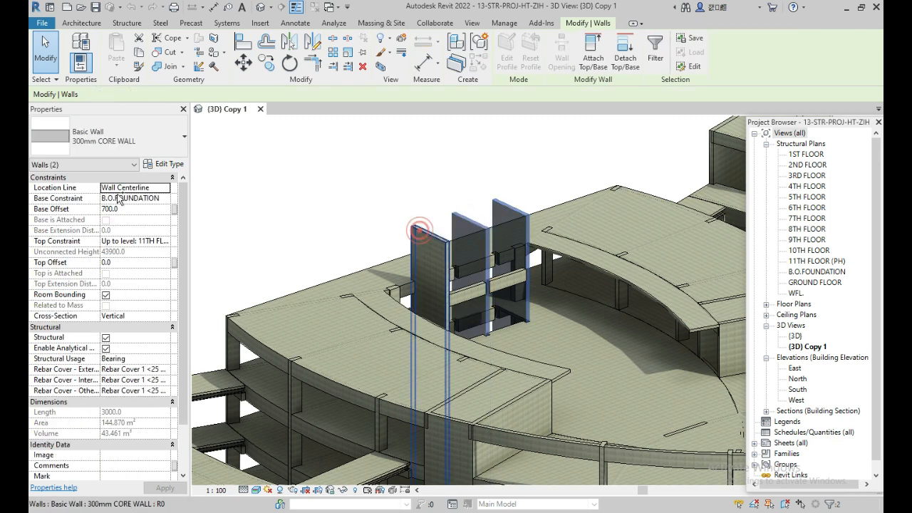
left_click(166, 242)
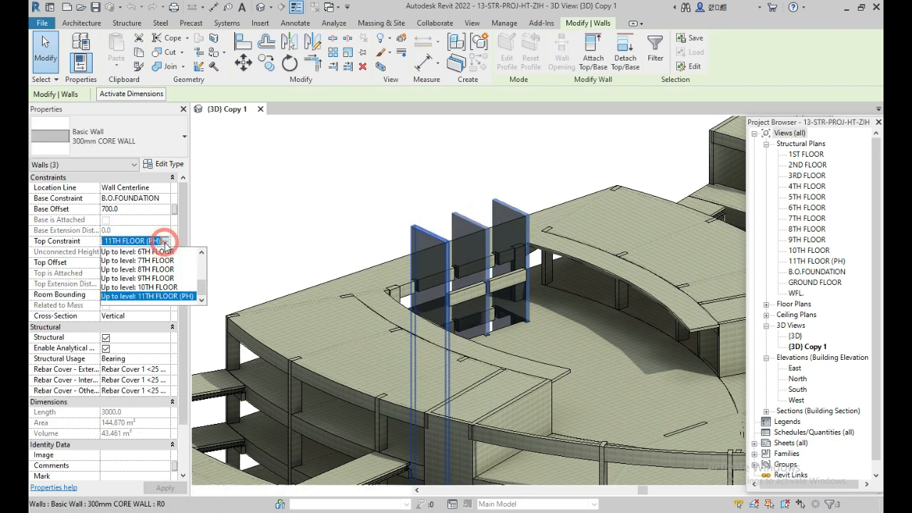
left_click(164, 289)
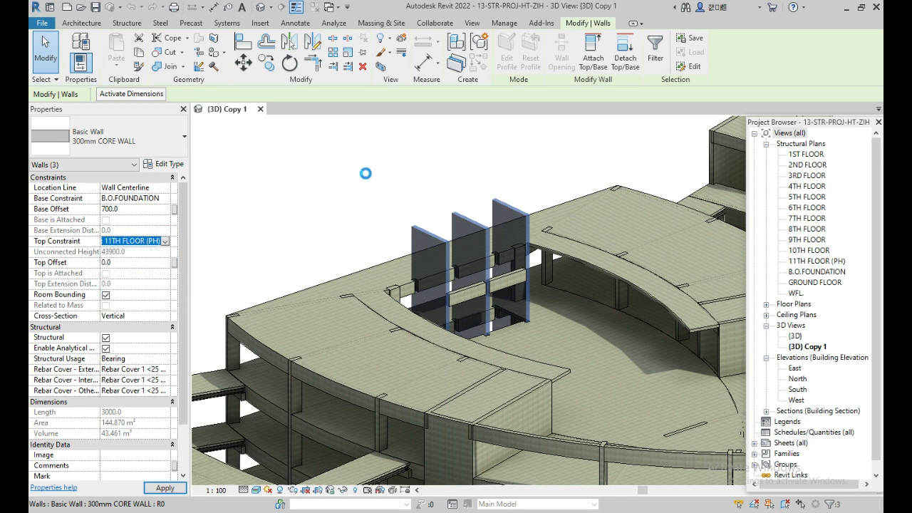
left_click(369, 233)
scroll(369, 233, "down", 1)
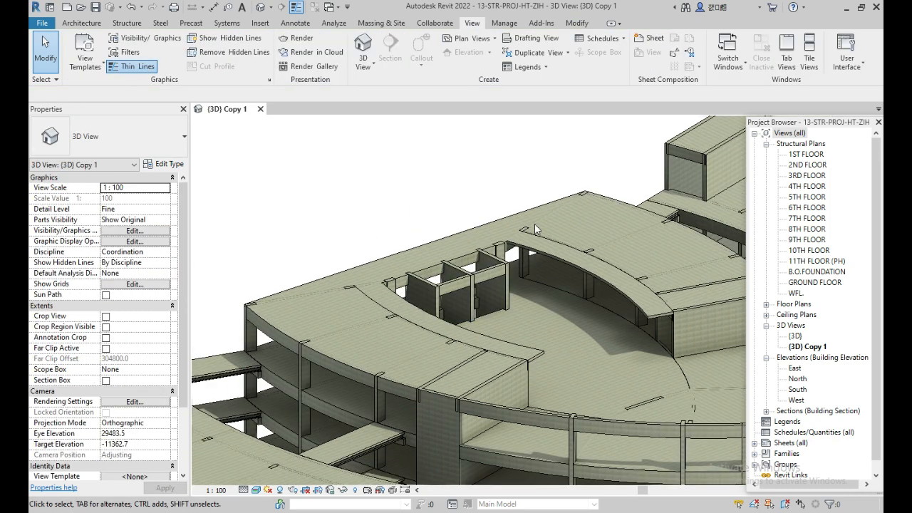
Step: Start a structural floor of type 200mm THK. SLAB on the 10TH FLOOR plan at the central two-shaft core
left_click(804, 251)
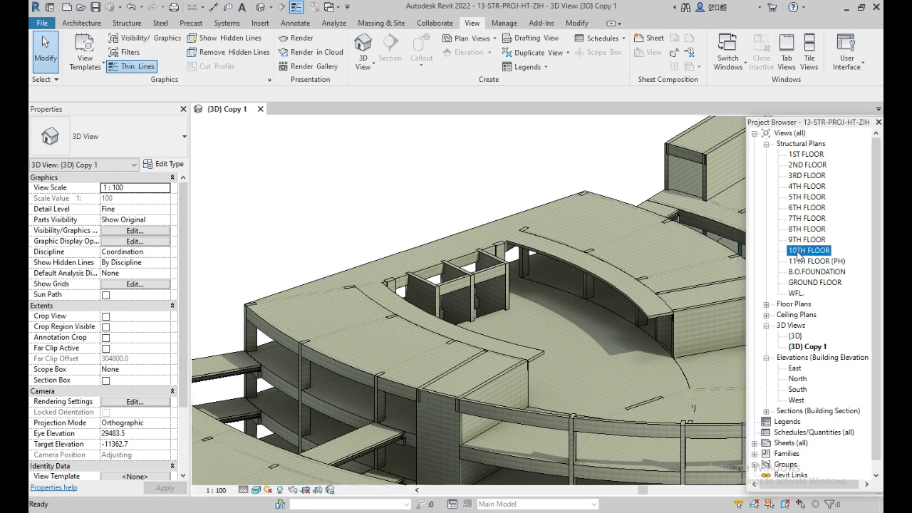
double_click(809, 250)
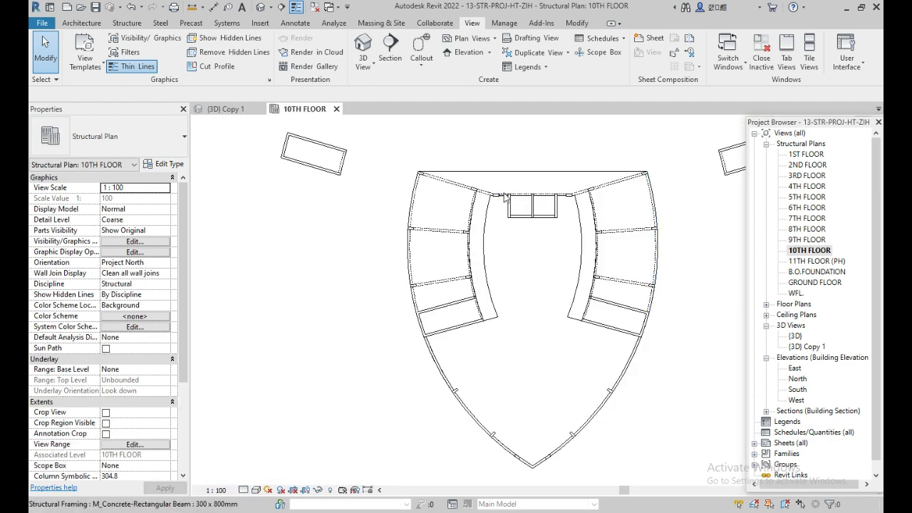
scroll(551, 225, "up", 4)
middle_click_drag(551, 226, 515, 207)
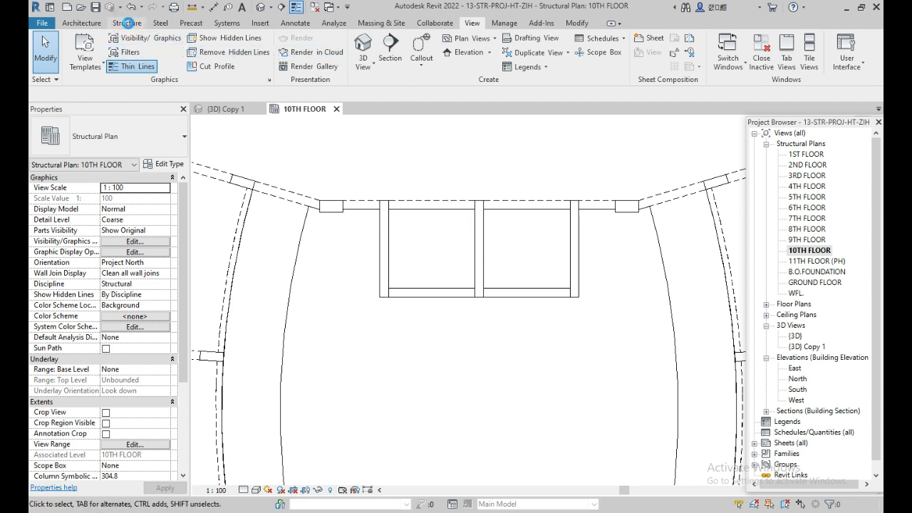
left_click(127, 23)
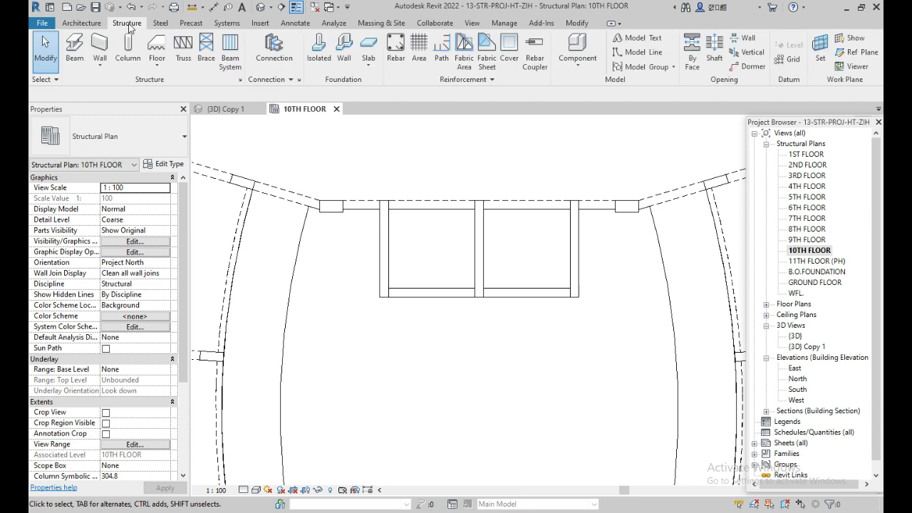
left_click(157, 47)
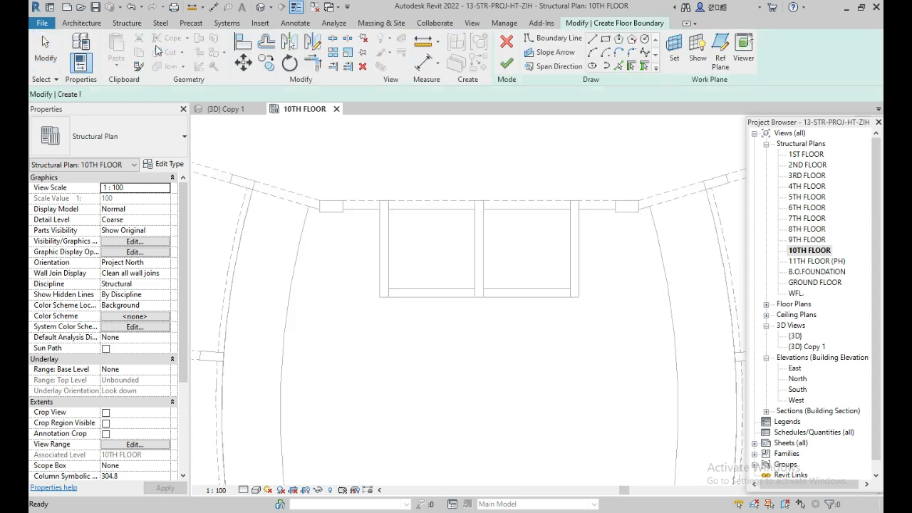
left_click(135, 142)
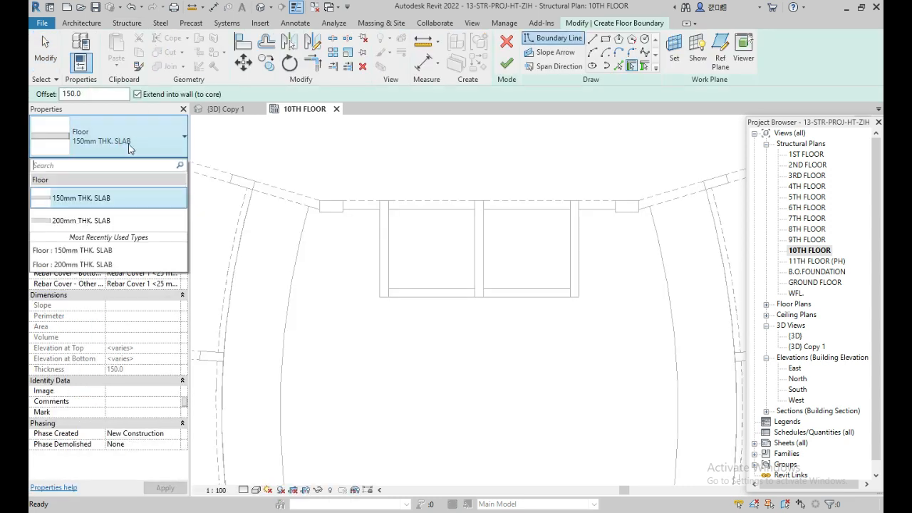
left_click(81, 221)
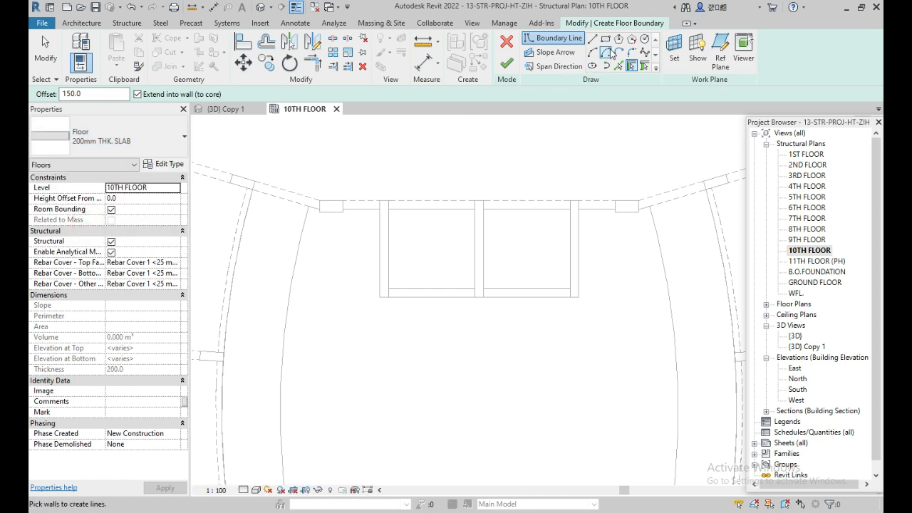
Step: Sketch a rectangular boundary along the inner edges of each of the two central core shafts and finish the slab
left_click(605, 40)
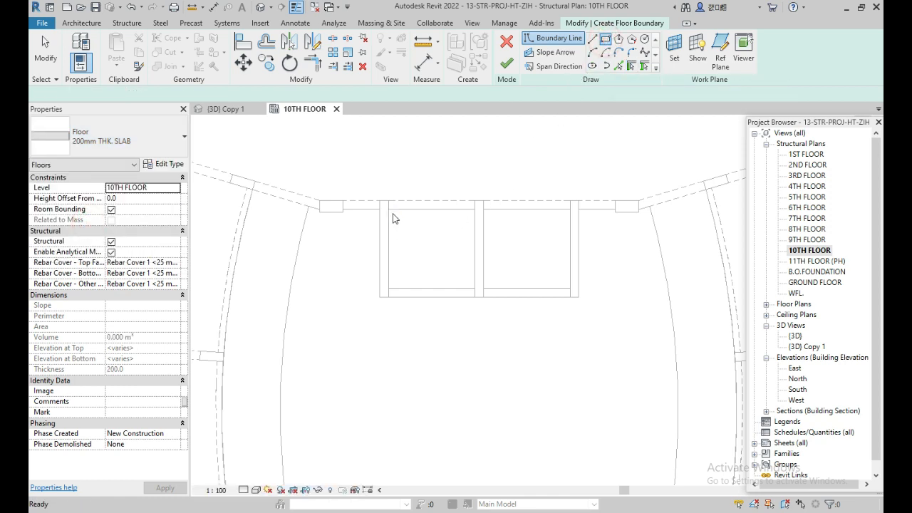
scroll(471, 276, "up", 2)
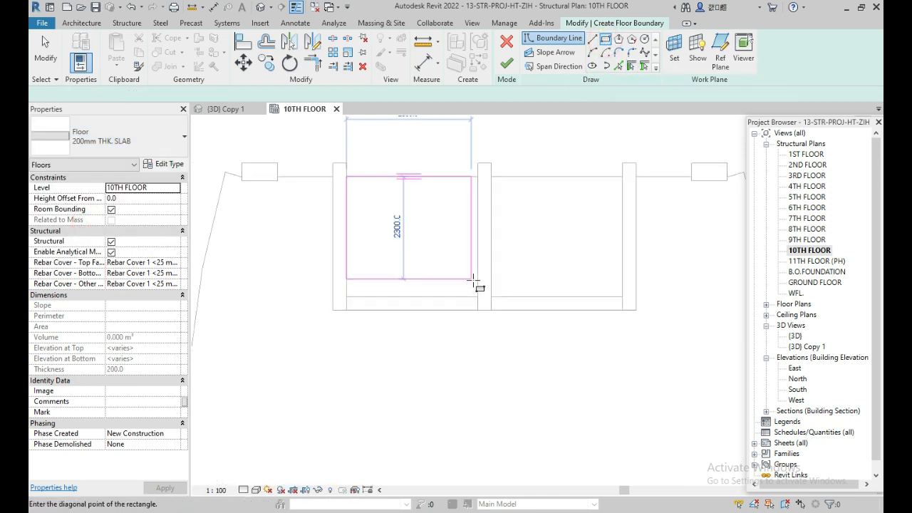
left_click(474, 288)
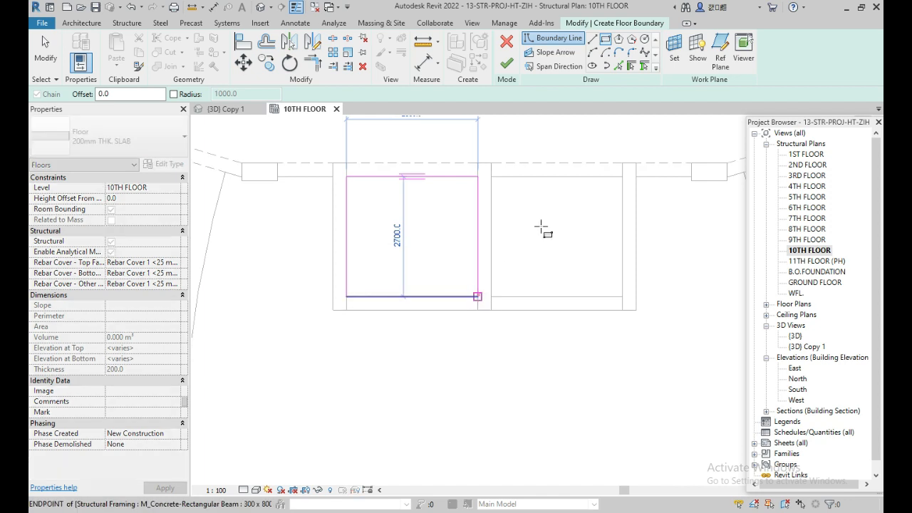
left_click(491, 176)
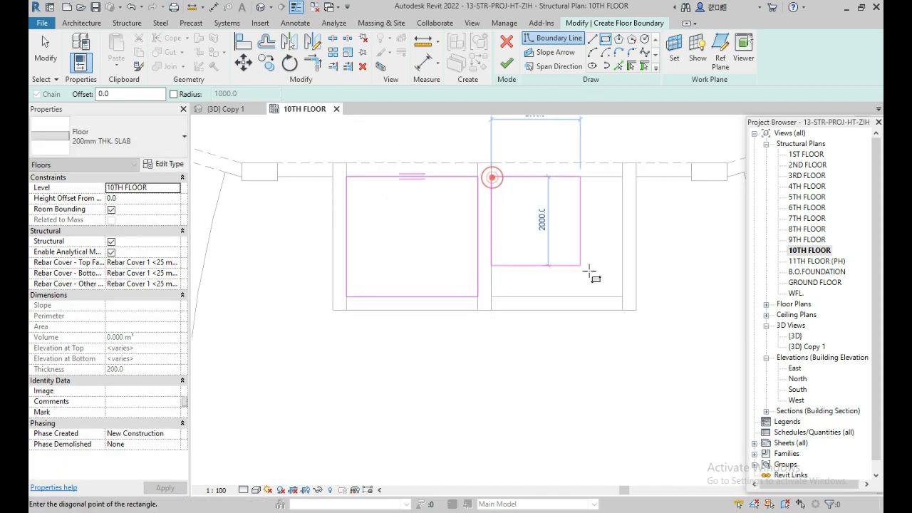
left_click(622, 297)
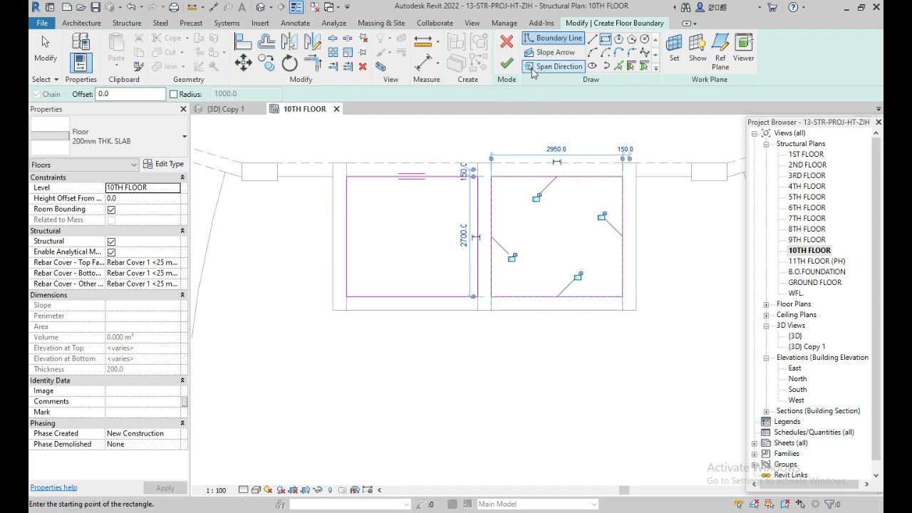
left_click(507, 64)
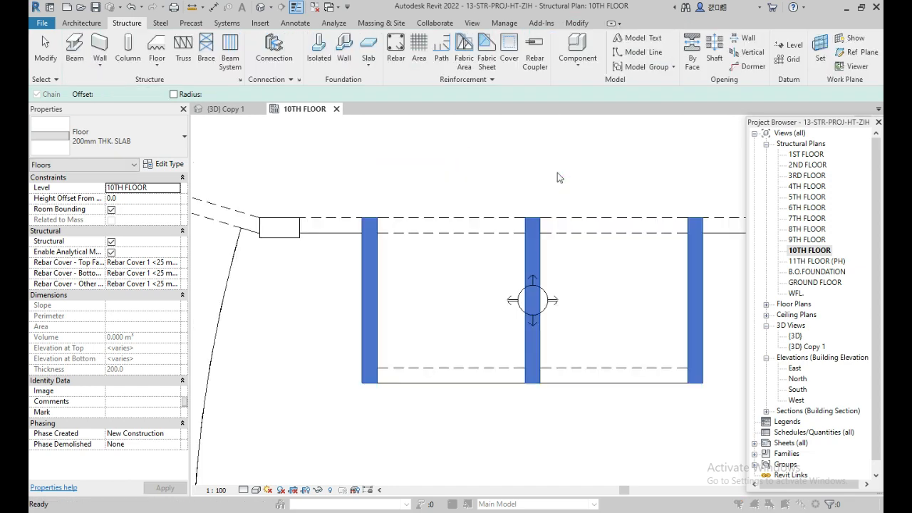
Step: Delete the span direction symbol from the central core slab
left_click(545, 269)
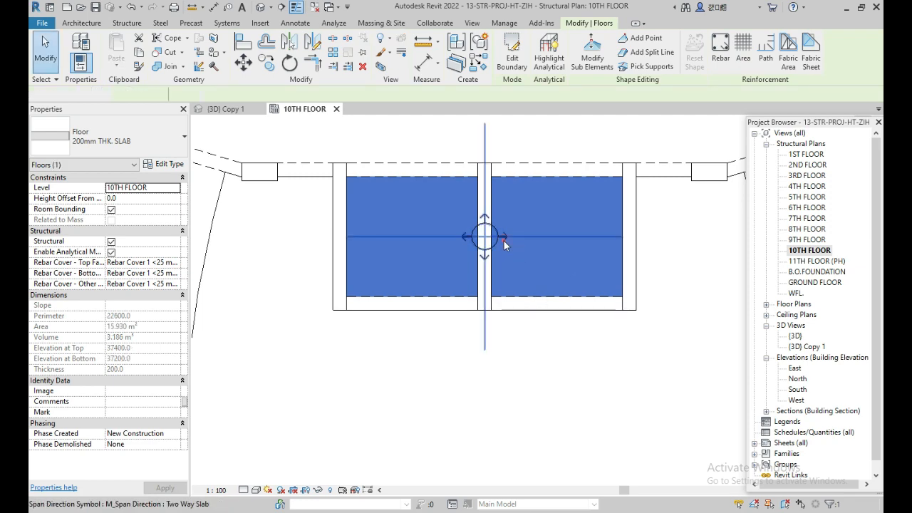
left_click(504, 241)
key("Delete")
scroll(509, 255, "down", 1)
scroll(508, 245, "down", 3)
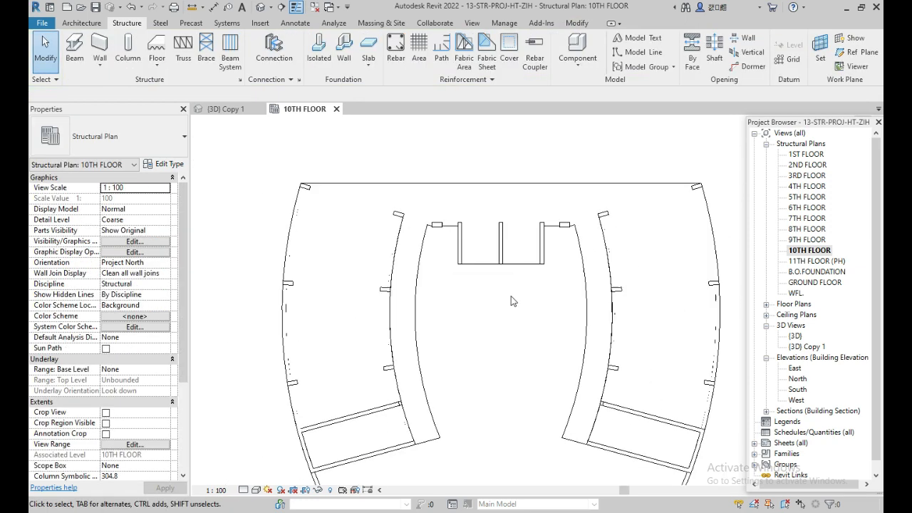
Step: Examine the beam and column layout around the building's pointed end on the 10TH FLOOR and 9TH FLOOR plans
middle_click_drag(511, 299, 503, 178)
middle_click_drag(503, 318, 520, 208)
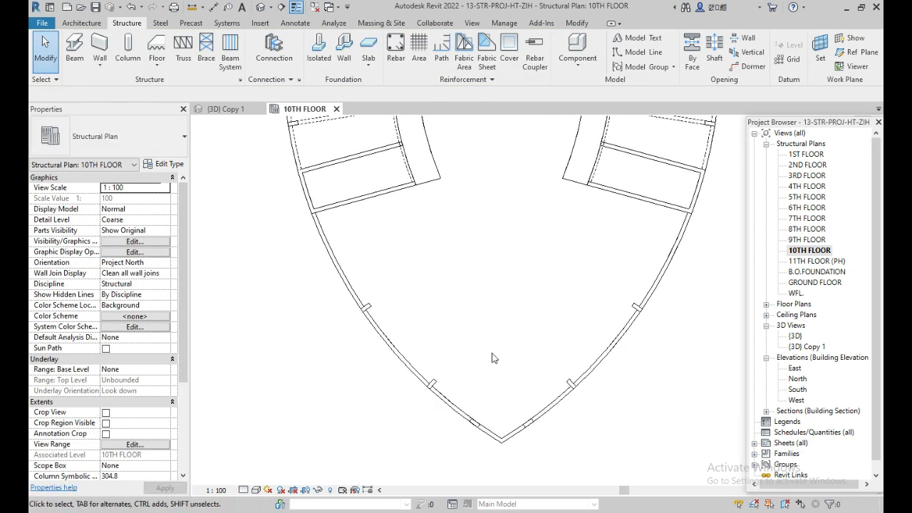
middle_click_drag(493, 349, 424, 346)
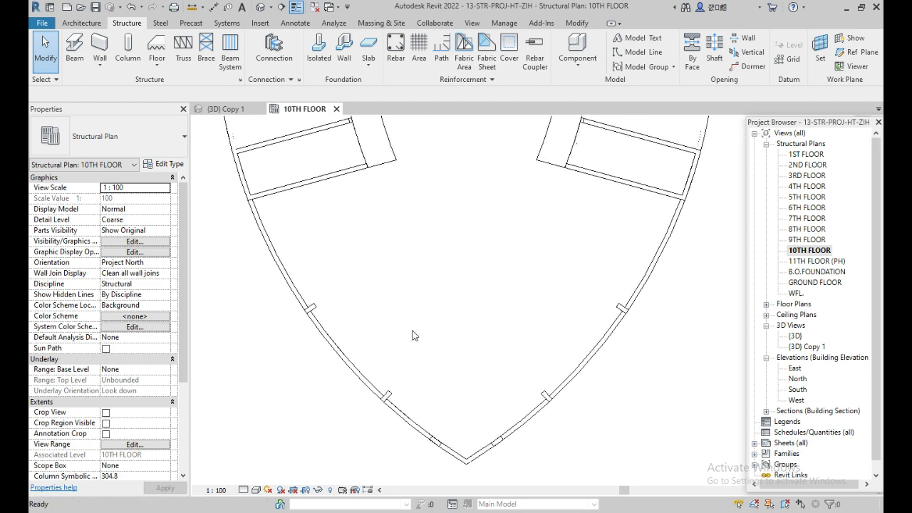
double_click(805, 240)
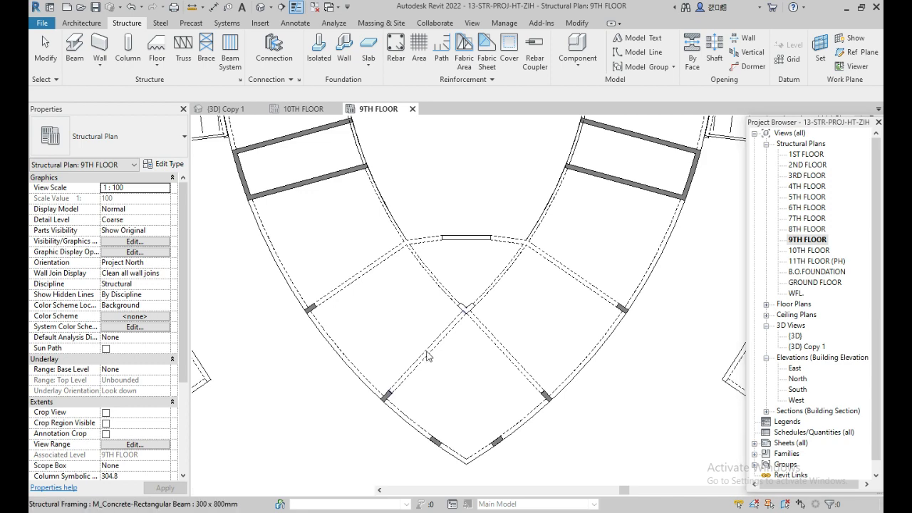
scroll(428, 357, "up", 2)
middle_click_drag(427, 356, 463, 350)
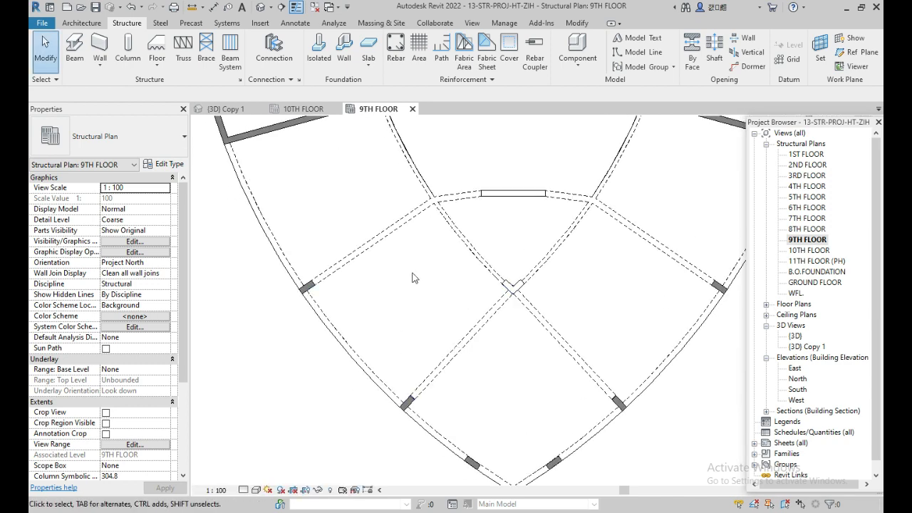
scroll(470, 294, "down", 3)
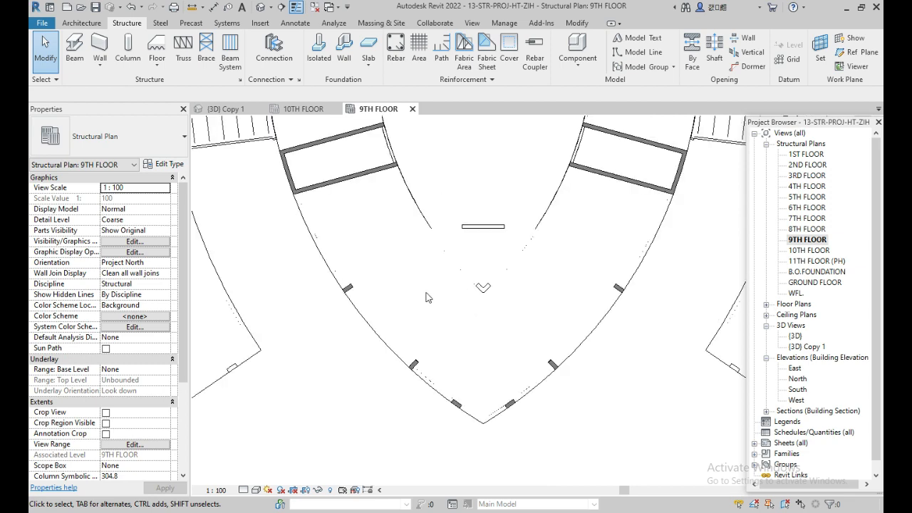
middle_click_drag(428, 285, 276, 272)
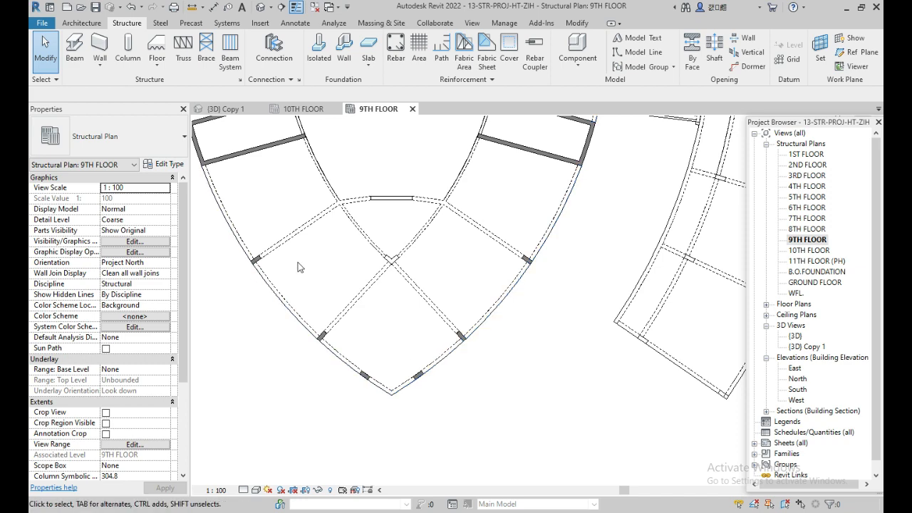
Step: On the 10TH FLOOR plan, trim the left curved 300 x 1000mm edge beam to the face of the upper column near the pointed end
left_click(304, 109)
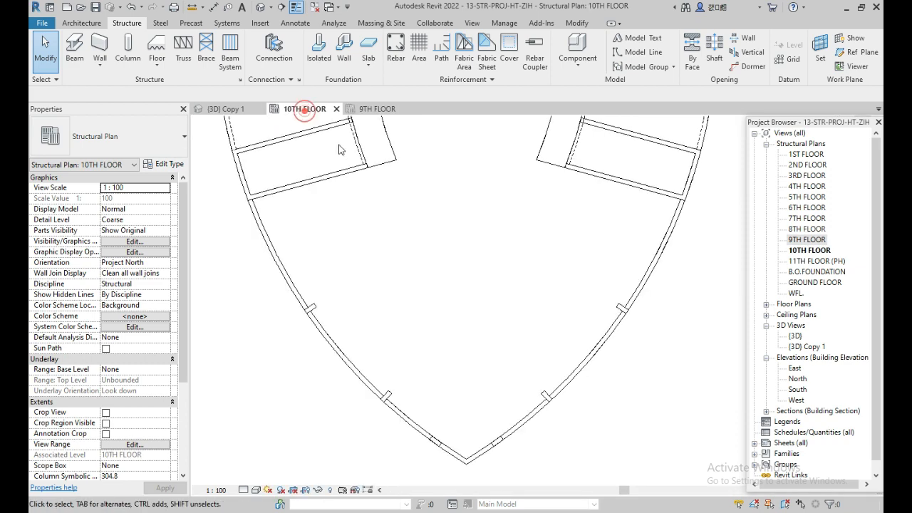
middle_click_drag(391, 323, 396, 295)
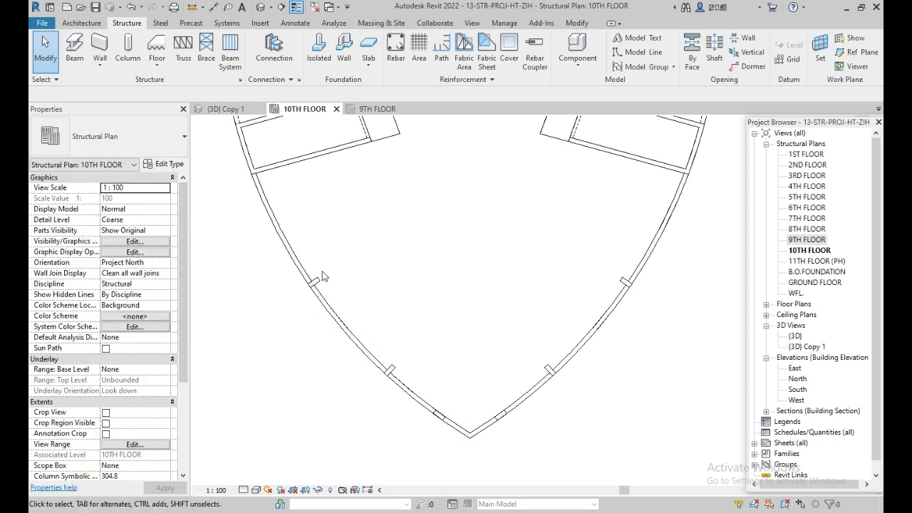
scroll(315, 284, "up", 4)
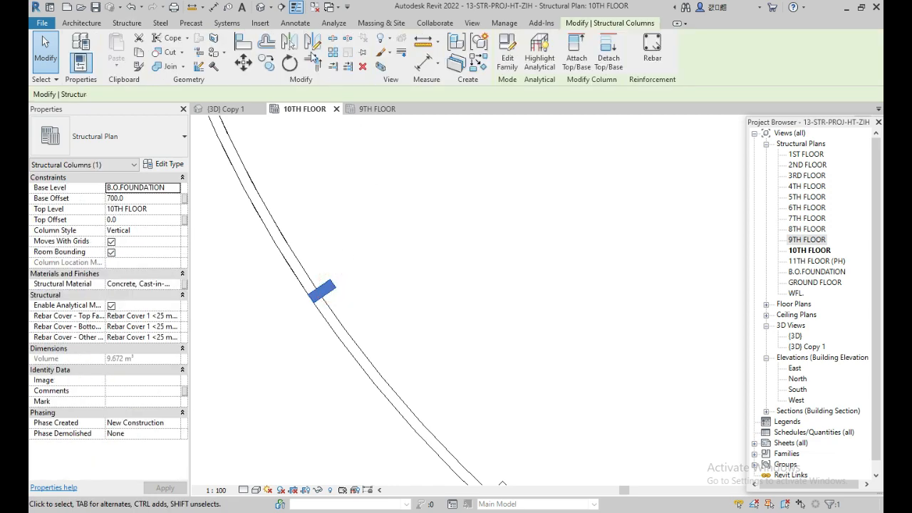
left_click(375, 197)
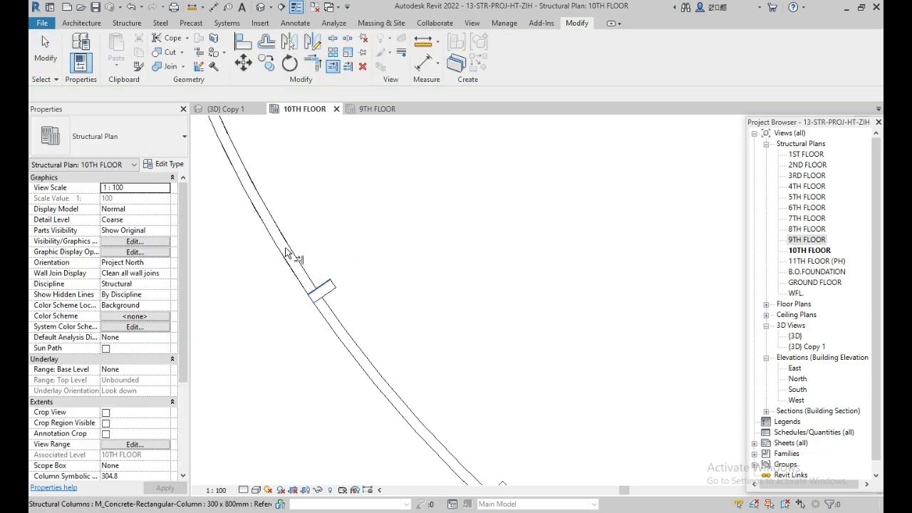
left_click(366, 233)
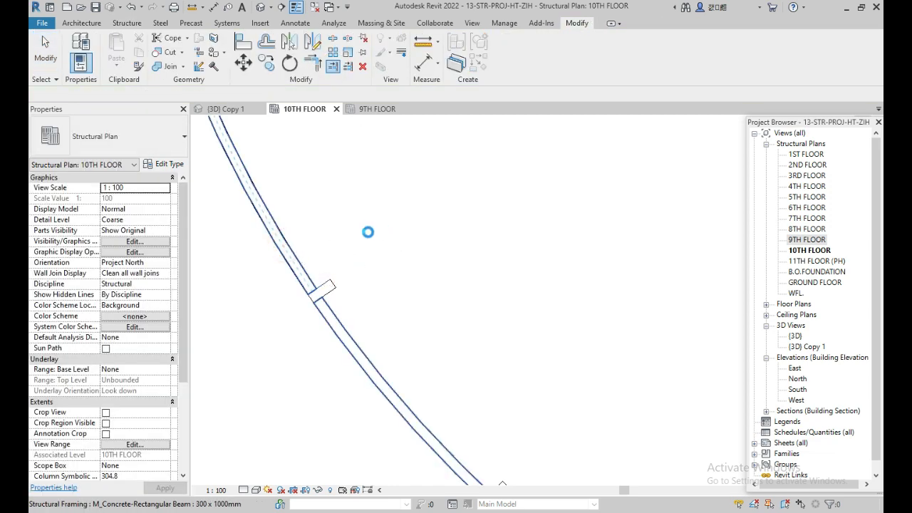
Step: Trim the right curved 300 x 1000mm edge beam to the face of the upper column near the pointed end on the 10TH FLOOR plan
scroll(364, 232, "down", 2)
middle_click_drag(653, 295, 364, 295)
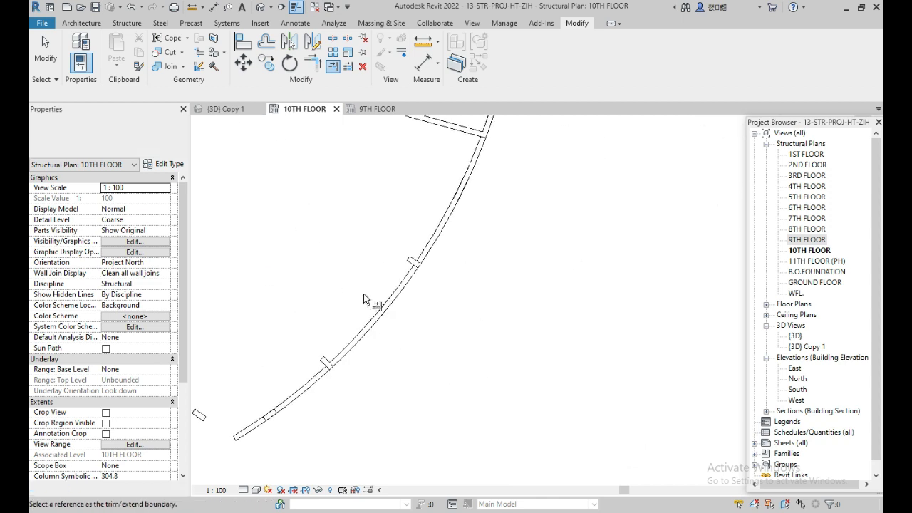
scroll(393, 265, "up", 3)
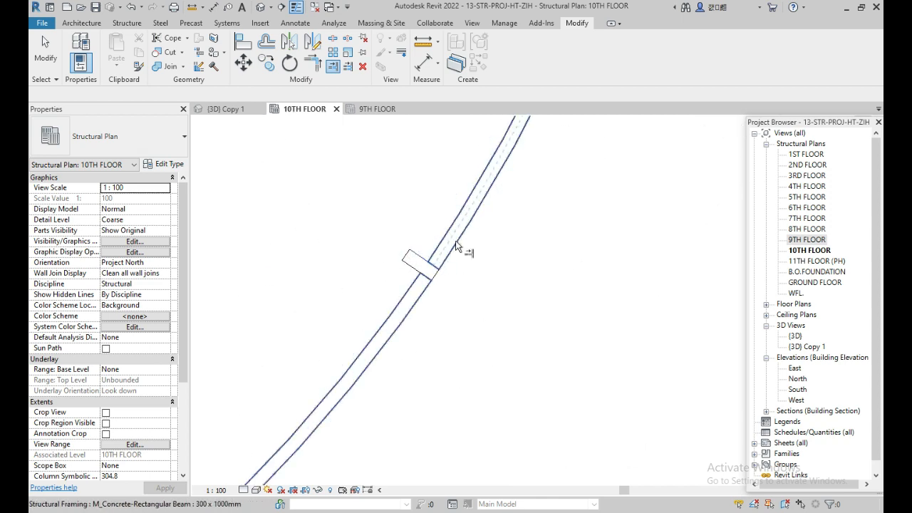
scroll(534, 284, "down", 3)
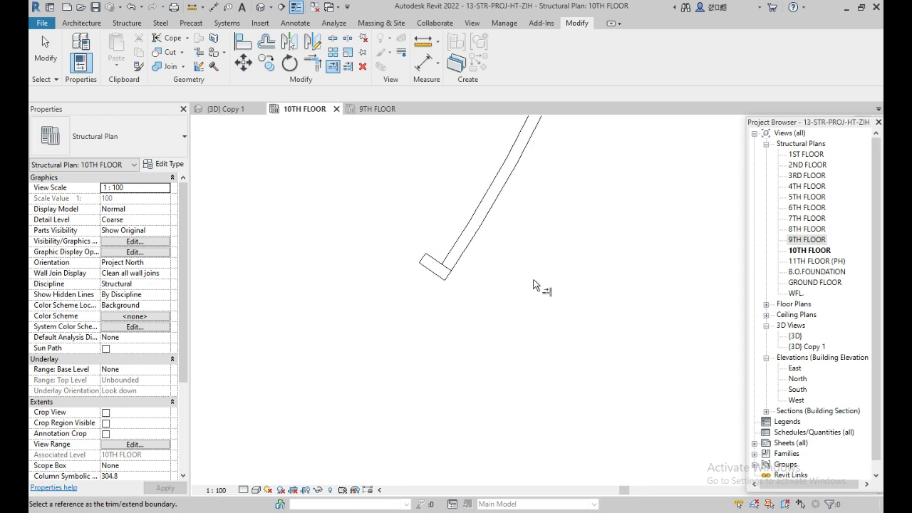
middle_click_drag(512, 306, 615, 257)
Step: Set the Top Level of the four freestanding 300 x 800mm columns at the pointed end to 9TH FLOOR
middle_click_drag(415, 341, 563, 296)
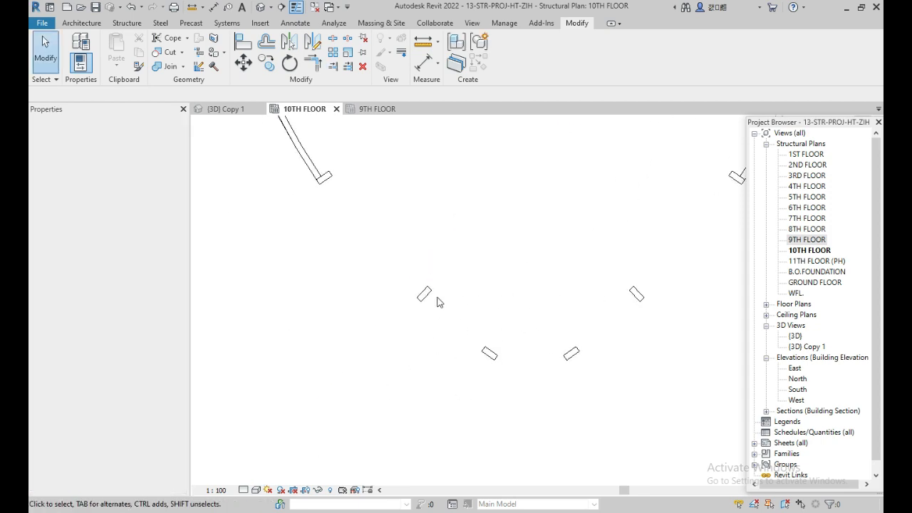
scroll(436, 295, "down", 3)
left_click_drag(403, 264, 561, 381)
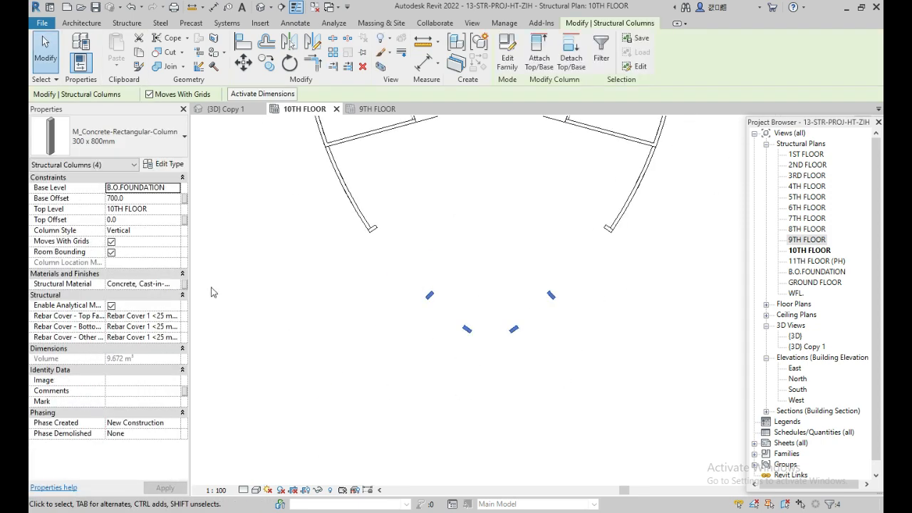
left_click(176, 211)
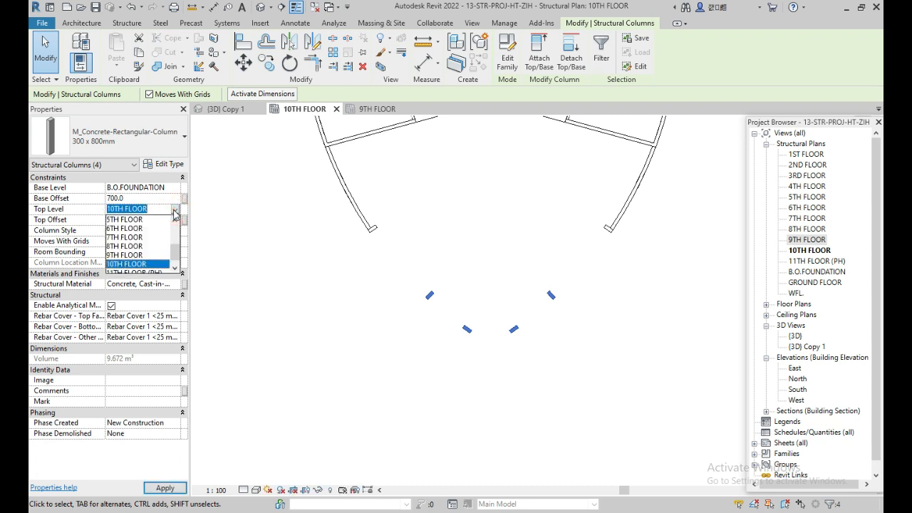
left_click(128, 255)
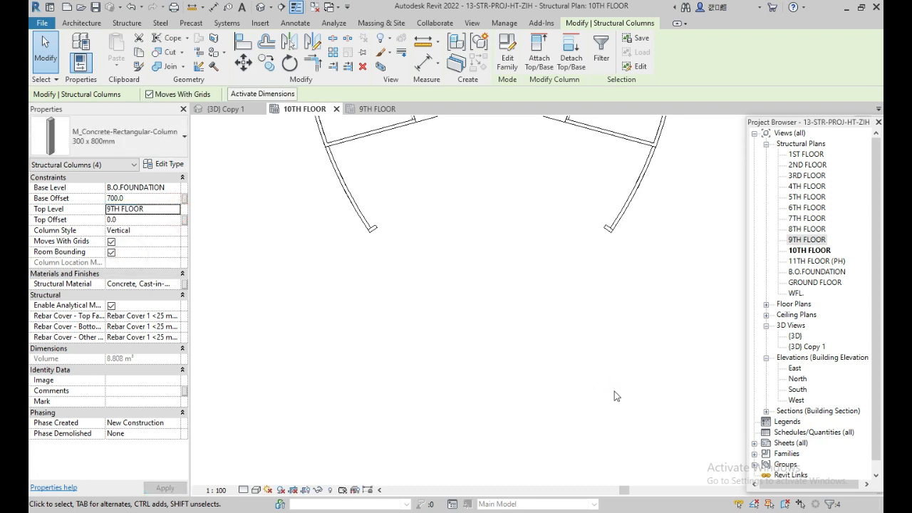
Step: Inspect the four columns at the pointed end in the 9TH FLOOR plan and the {3D} Copy 1 view
left_click(376, 109)
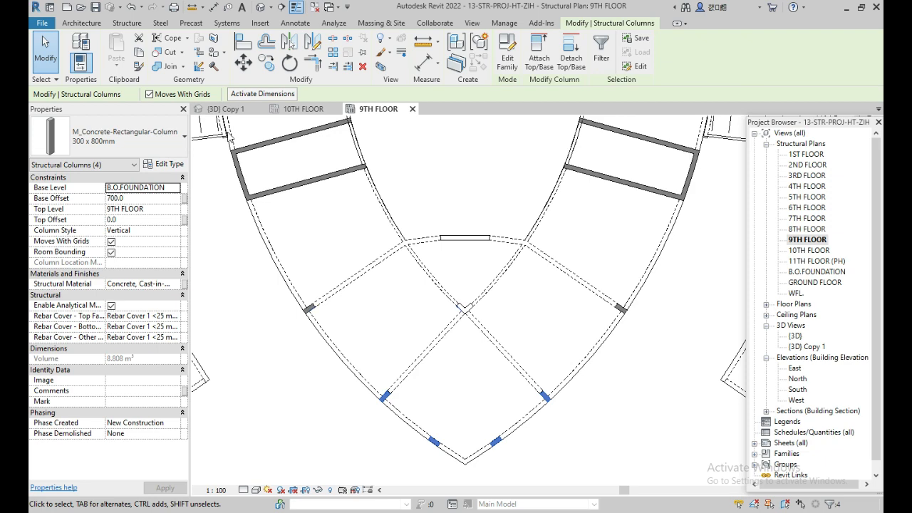
left_click(225, 109)
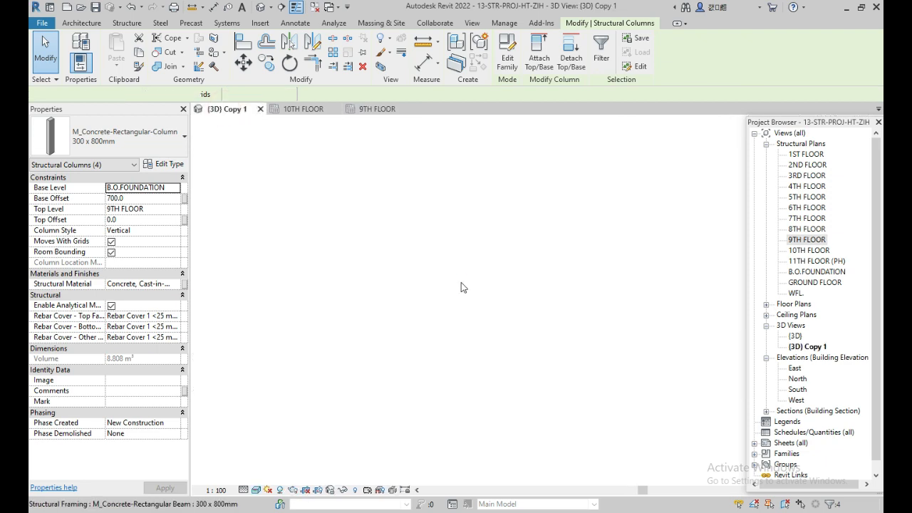
middle_click_drag(559, 284, 483, 251)
scroll(597, 347, "up", 2)
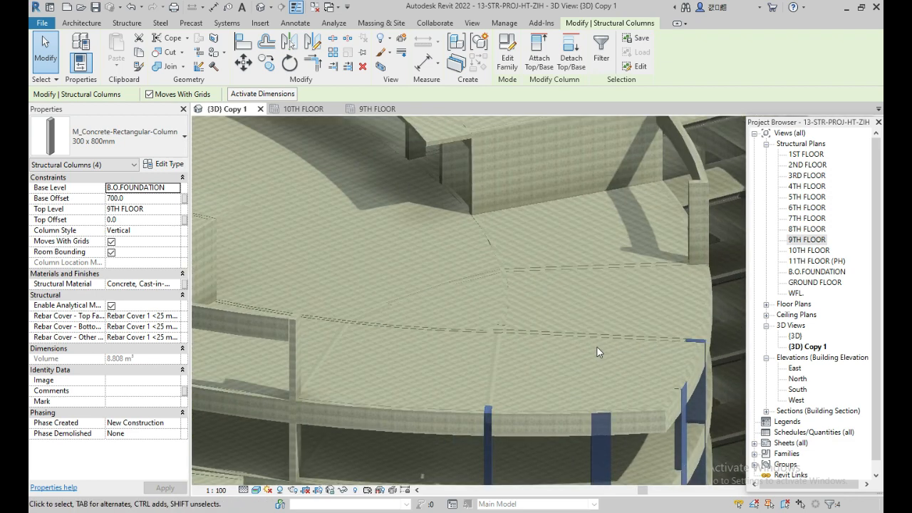
middle_click_drag(582, 317, 566, 286)
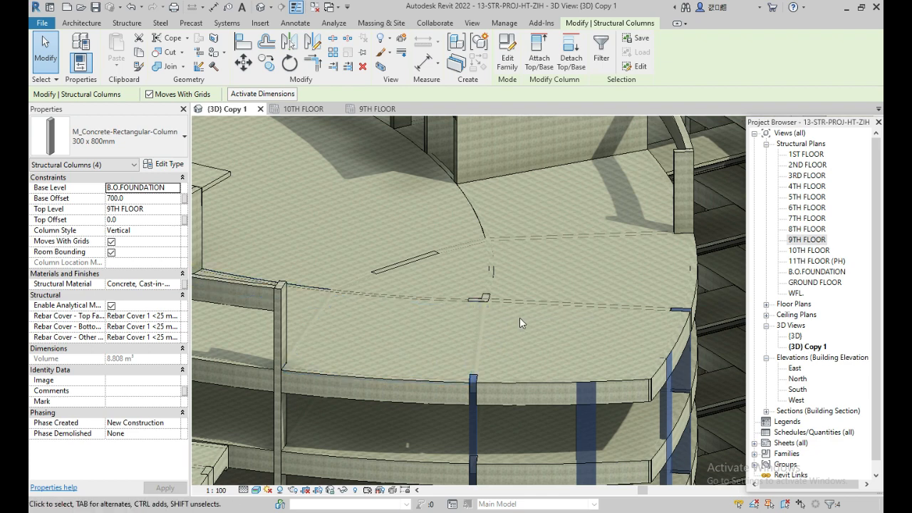
Step: Locate the slab panel beside the pointed end's columns on the 9TH FLOOR plan and examine the columns and curved edge beams around the tip
left_click(479, 307)
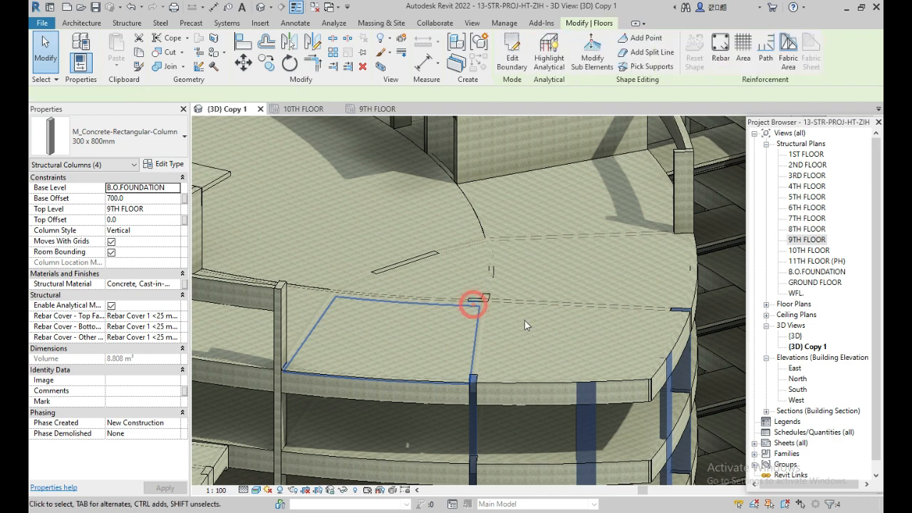
left_click(377, 108)
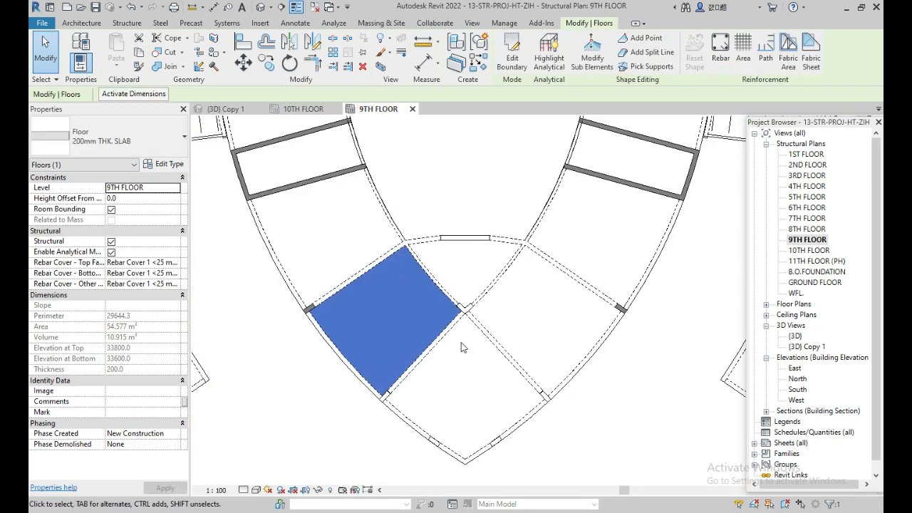
scroll(456, 345, "up", 1)
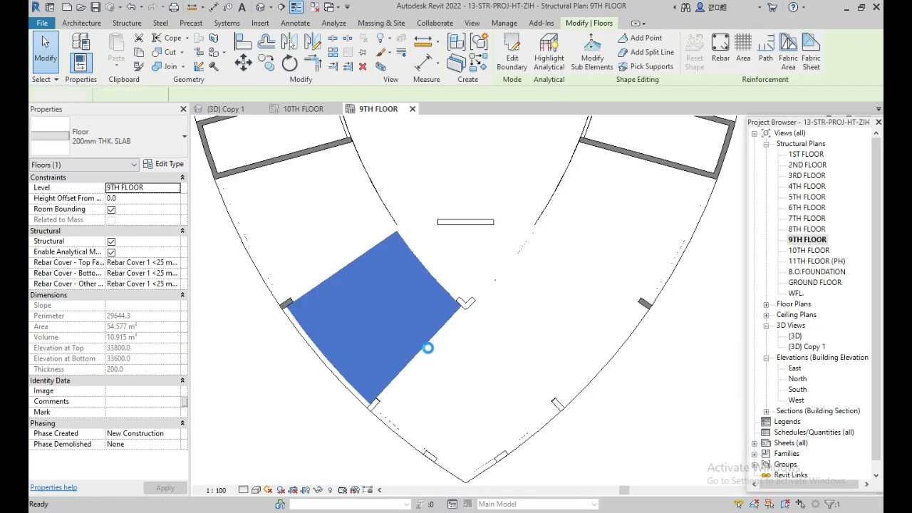
key("Escape")
scroll(432, 351, "up", 1)
middle_click_drag(467, 377, 482, 317)
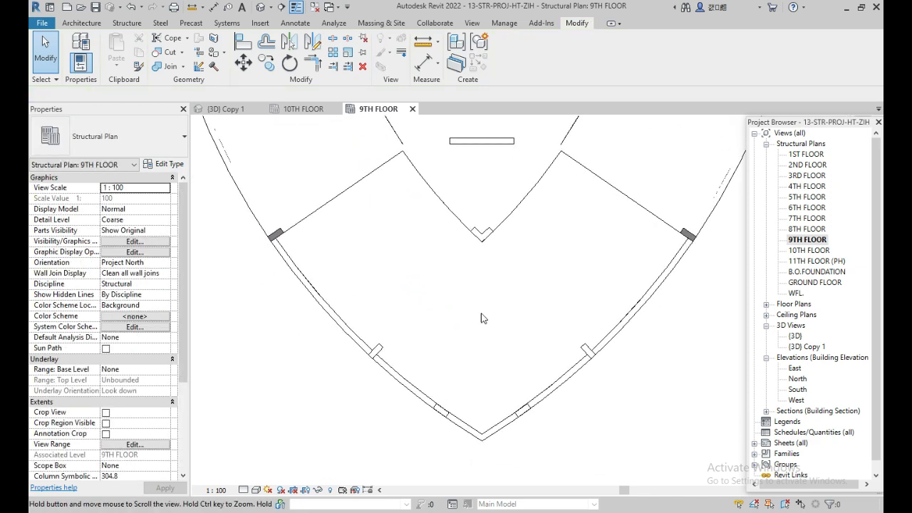
scroll(424, 363, "up", 2)
middle_click_drag(426, 362, 404, 296)
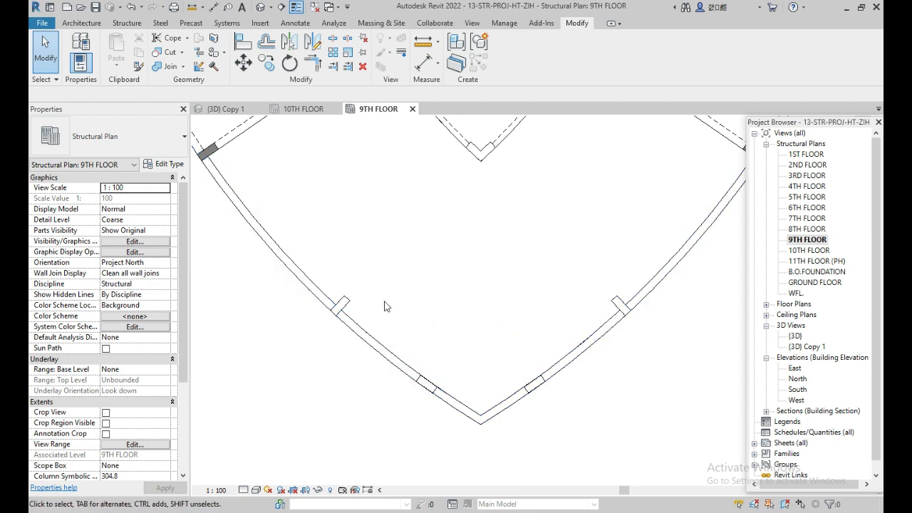
scroll(356, 264, "up", 1)
middle_click_drag(356, 264, 351, 297)
scroll(359, 335, "up", 1)
middle_click_drag(372, 335, 397, 326)
scroll(364, 314, "down", 3)
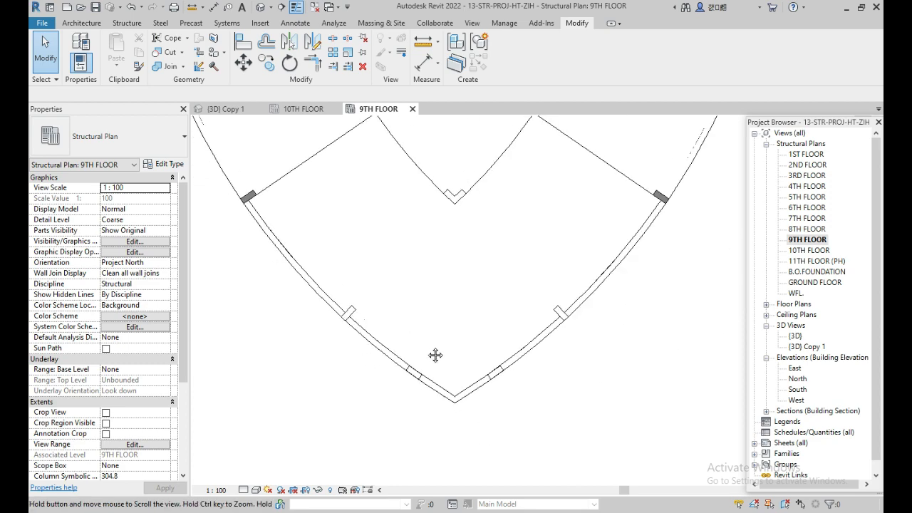
middle_click_drag(436, 356, 452, 396)
scroll(389, 366, "up", 2)
middle_click_drag(497, 339, 468, 286)
middle_click_drag(404, 306, 405, 343)
scroll(377, 284, "down", 3)
scroll(374, 292, "up", 2)
scroll(337, 278, "up", 1)
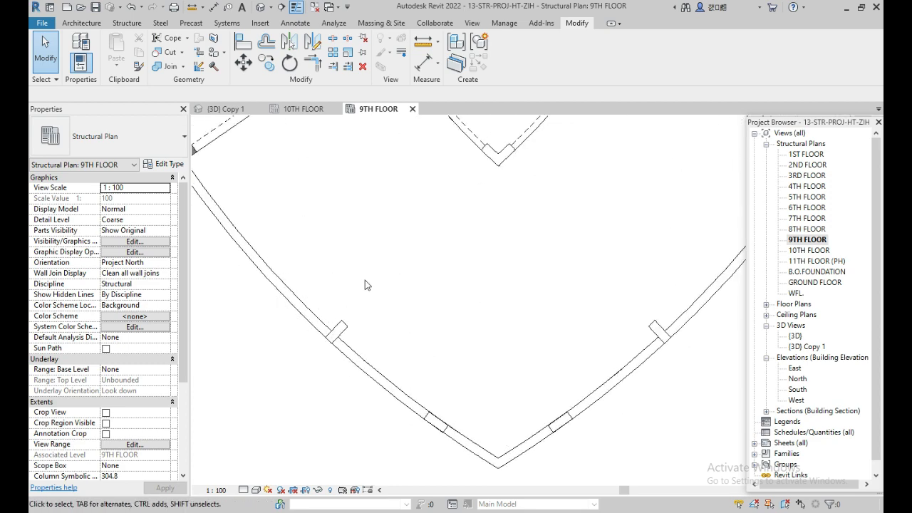
Step: Select the four 300 x 800mm columns along the pointed end's edge beams on the 9TH FLOOR plan and set their Top Level to 8TH FLOOR
scroll(365, 280, "down", 2)
scroll(341, 274, "up", 1)
left_click_drag(317, 252, 376, 401)
left_click_drag(399, 326, 457, 429)
left_click_drag(494, 362, 609, 452, "ctrl")
left_click_drag(591, 295, 665, 374, "ctrl")
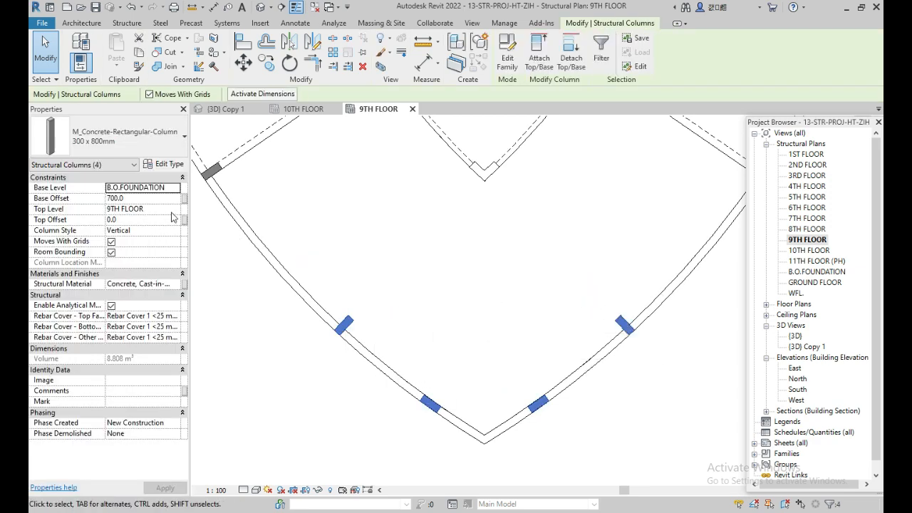
left_click(177, 211)
left_click(125, 262)
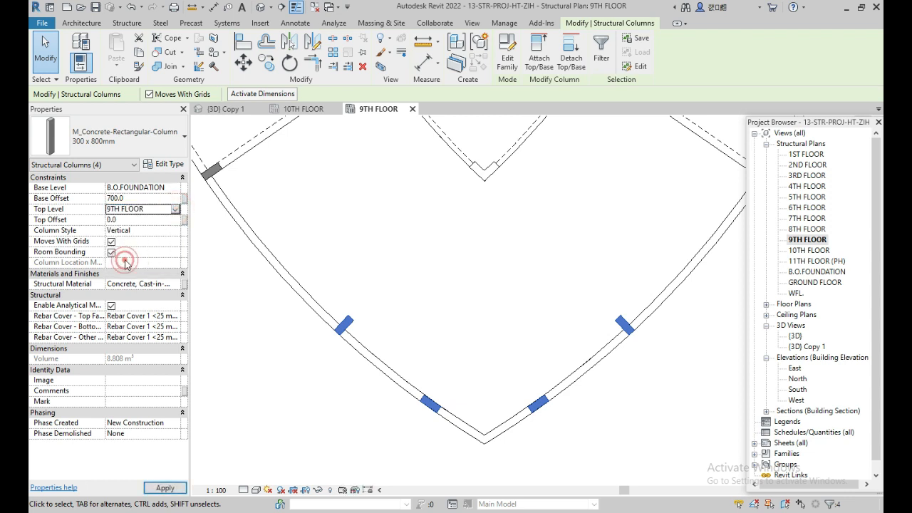
left_click(175, 209)
left_click(126, 254)
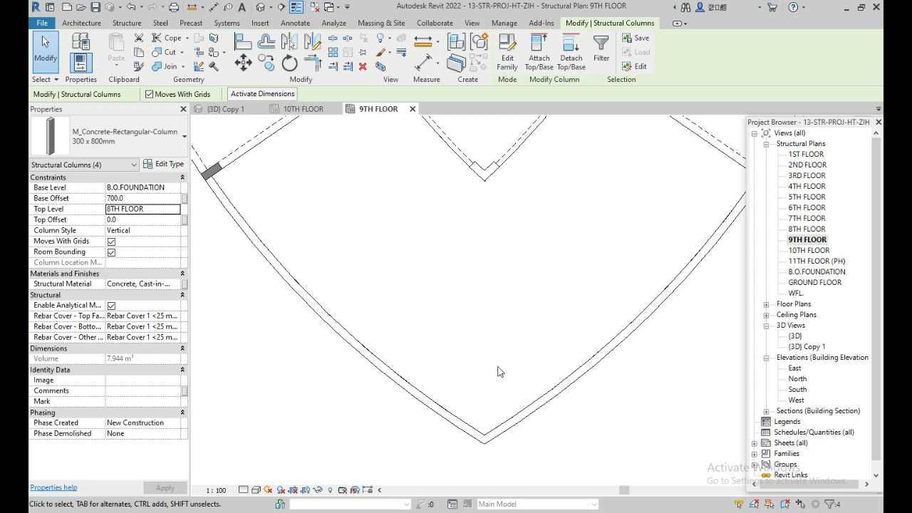
Step: Examine the columns along the pointed end's curved slab edge on the 8TH FLOOR plan
left_click(806, 229)
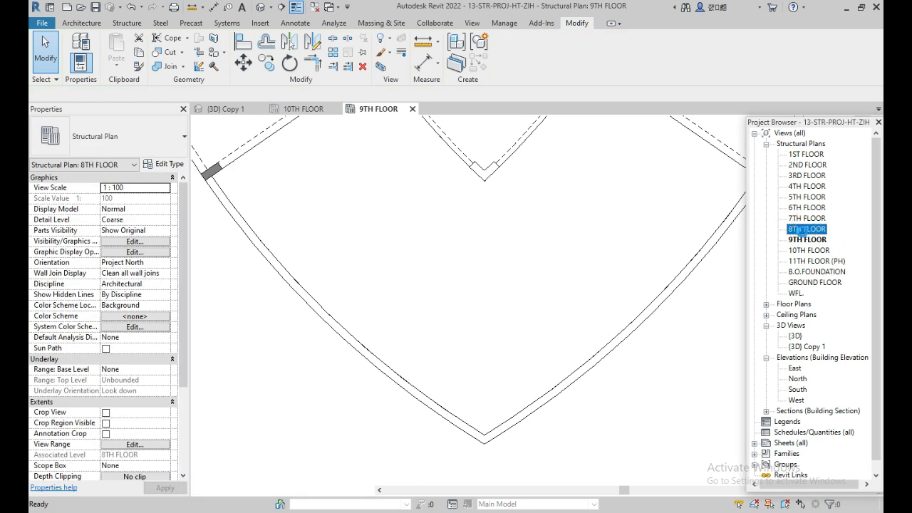
scroll(373, 331, "up", 2)
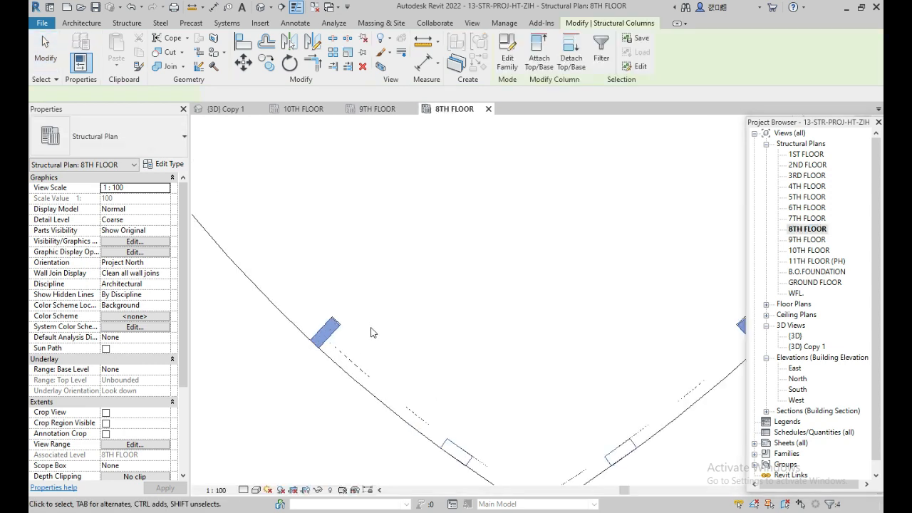
middle_click_drag(372, 332, 452, 304)
scroll(449, 303, "up", 2)
scroll(439, 300, "up", 2)
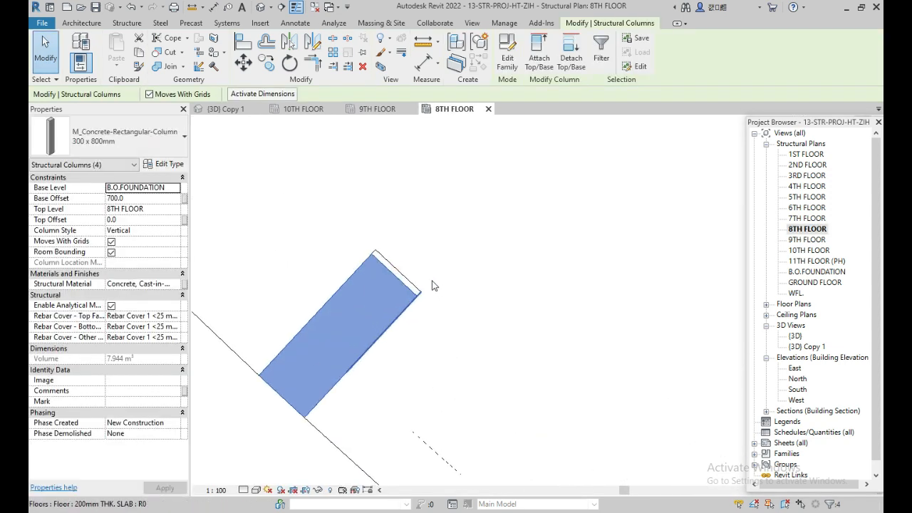
scroll(428, 281, "down", 3)
middle_click_drag(464, 276, 377, 259)
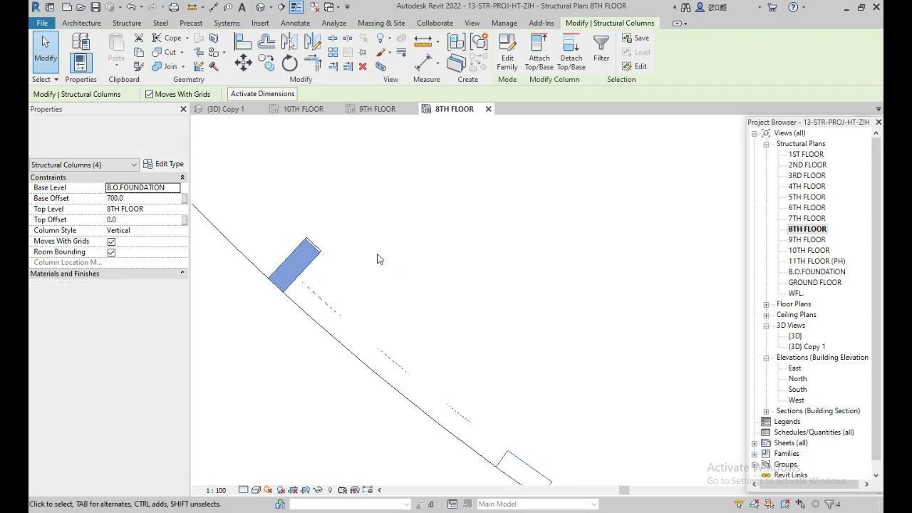
scroll(406, 273, "down", 2)
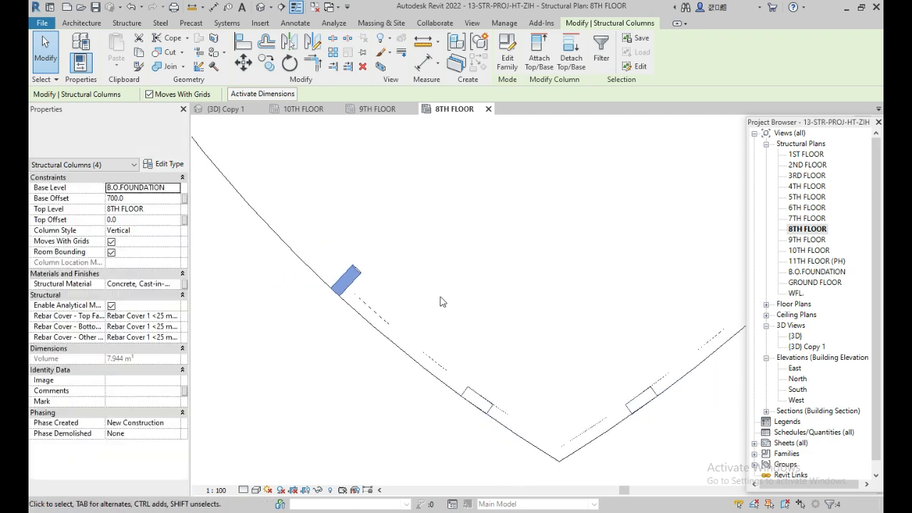
Step: Copy the upper left 300 x 800mm column near the pointed end to a free spot outside the curved slab edge
left_click(430, 267)
left_click_drag(310, 212, 381, 318)
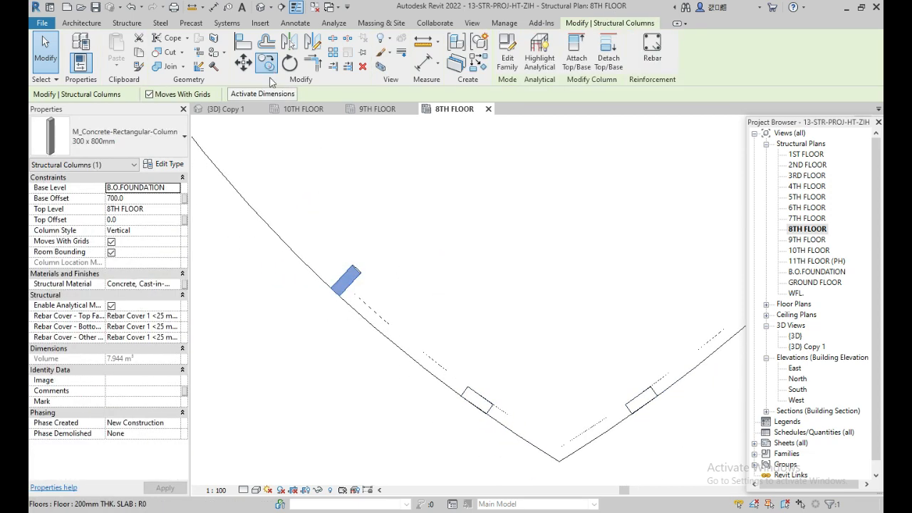
key("r")
key("o")
left_click(351, 279)
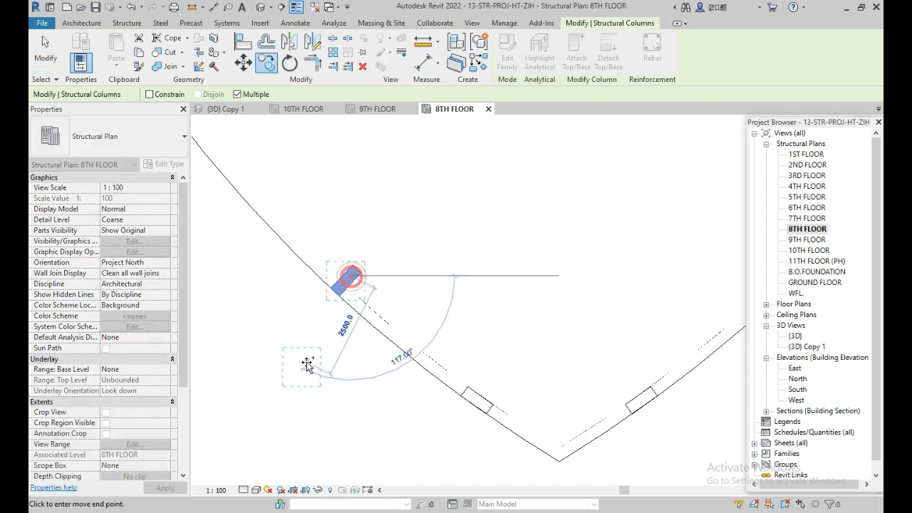
left_click(289, 364)
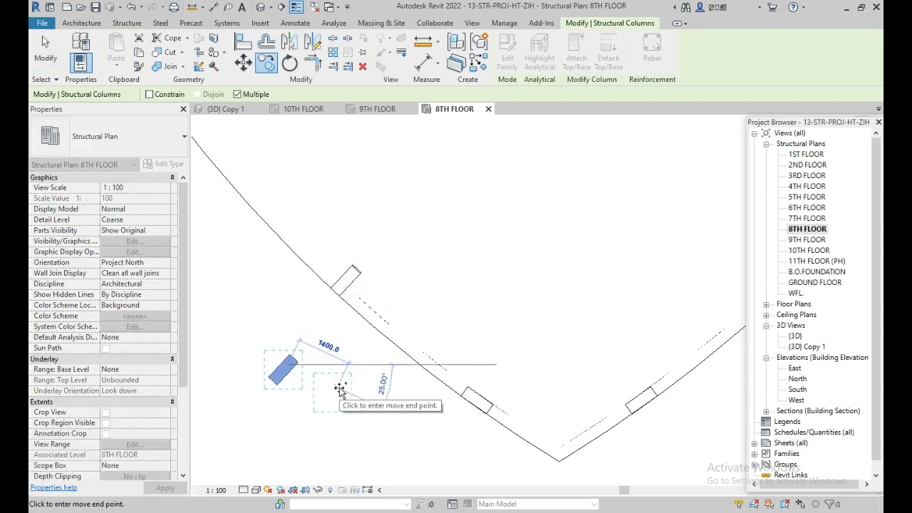
Step: Change the copied column's type to M_Concrete-Rectangular-Column 300 x 300mm
left_click(284, 375)
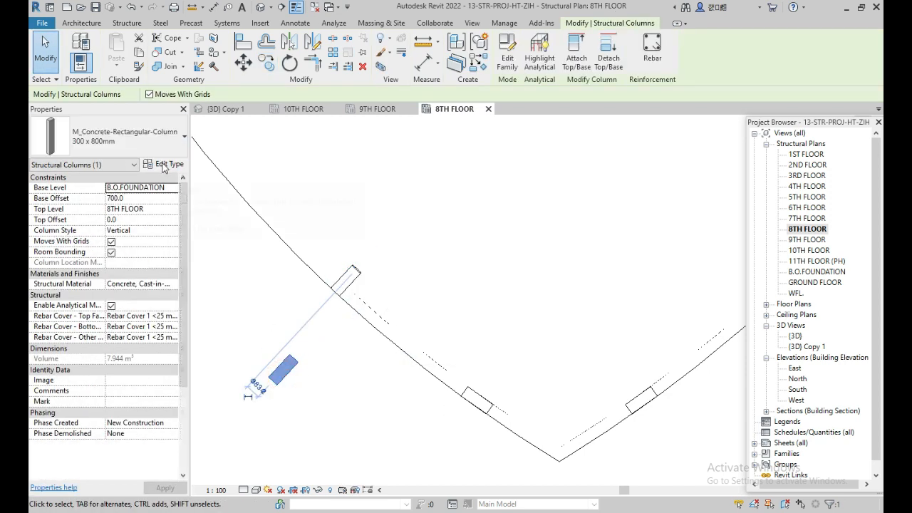
left_click(162, 163)
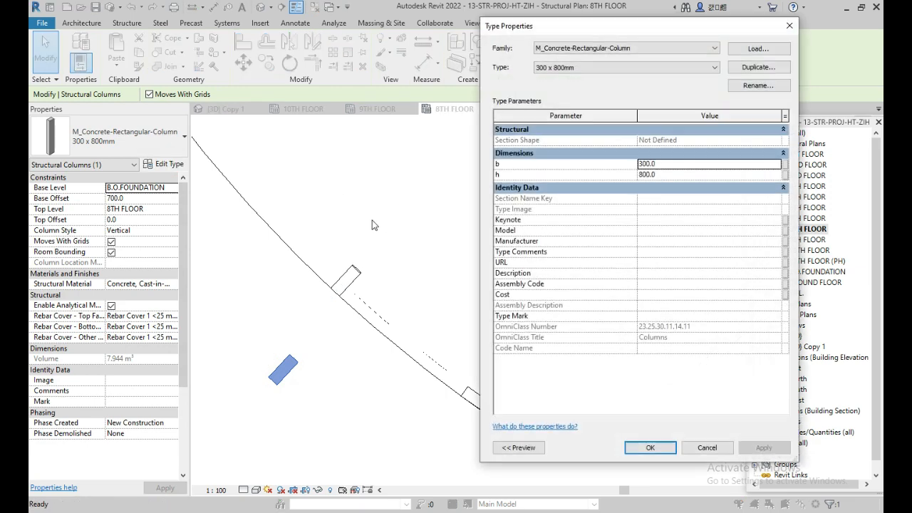
left_click(784, 30)
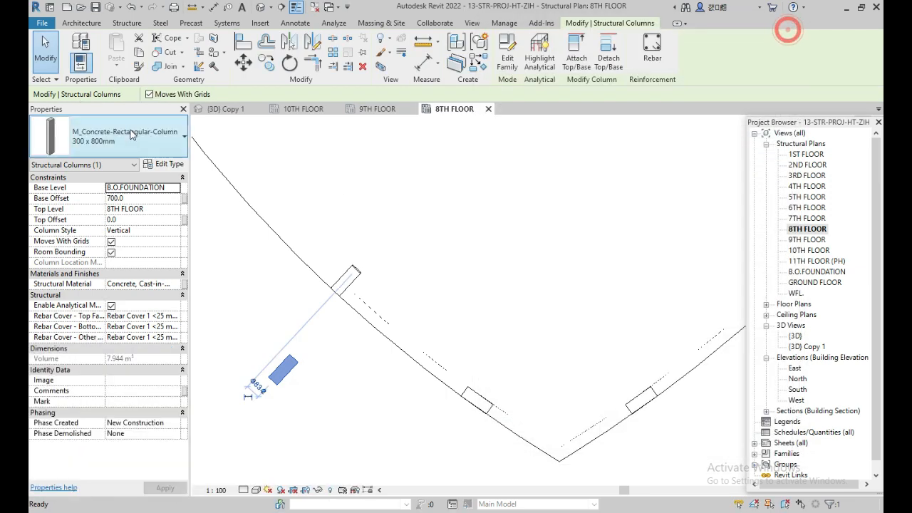
left_click(131, 134)
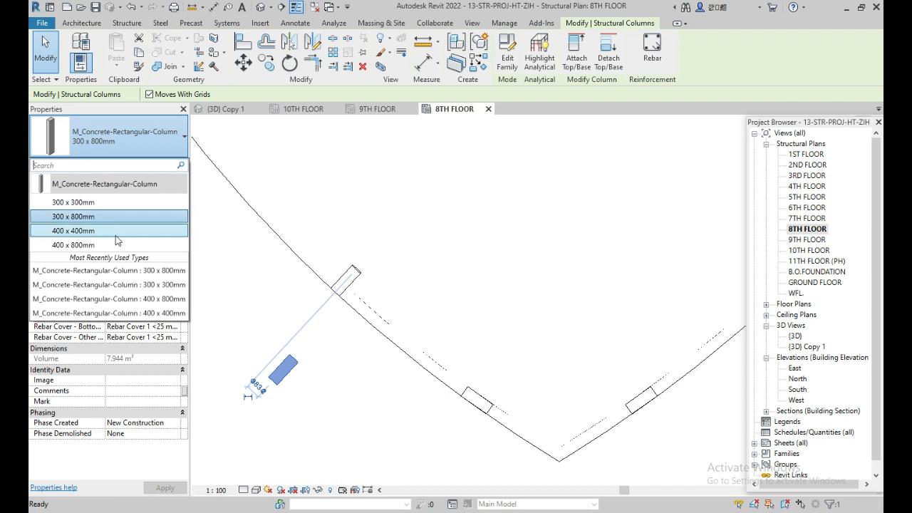
left_click(86, 203)
scroll(273, 395, "up", 5)
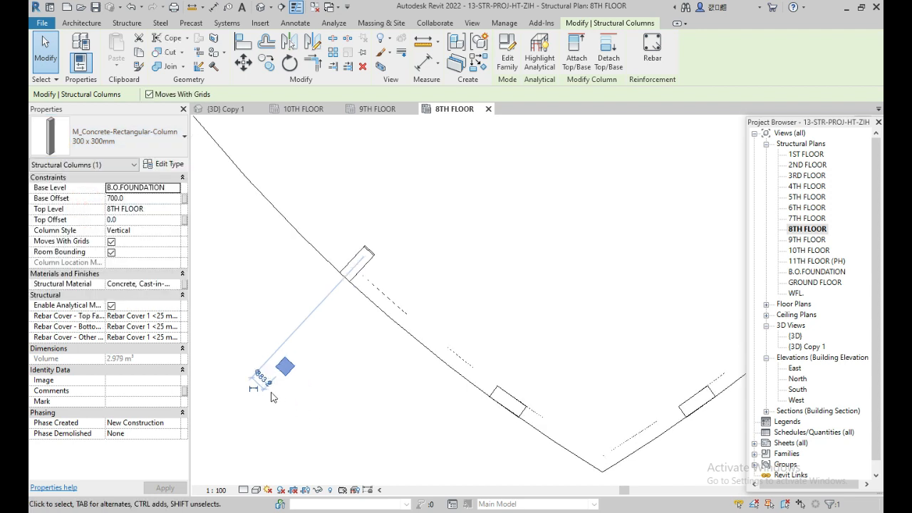
middle_click_drag(333, 354, 362, 370)
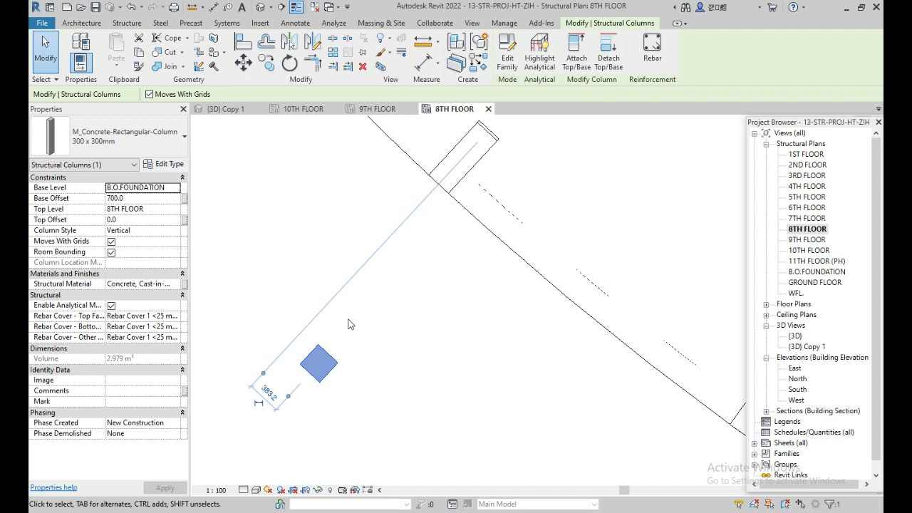
Step: Set the copied 300 x 300mm column's Top Level to 9TH FLOOR
middle_click_drag(359, 351, 346, 343)
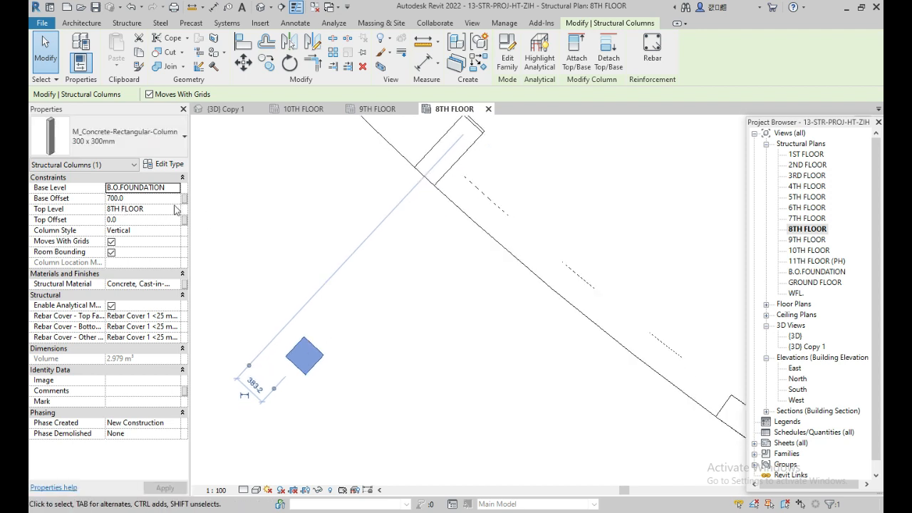
left_click(175, 209)
scroll(161, 237, "down", 1)
left_click(134, 249)
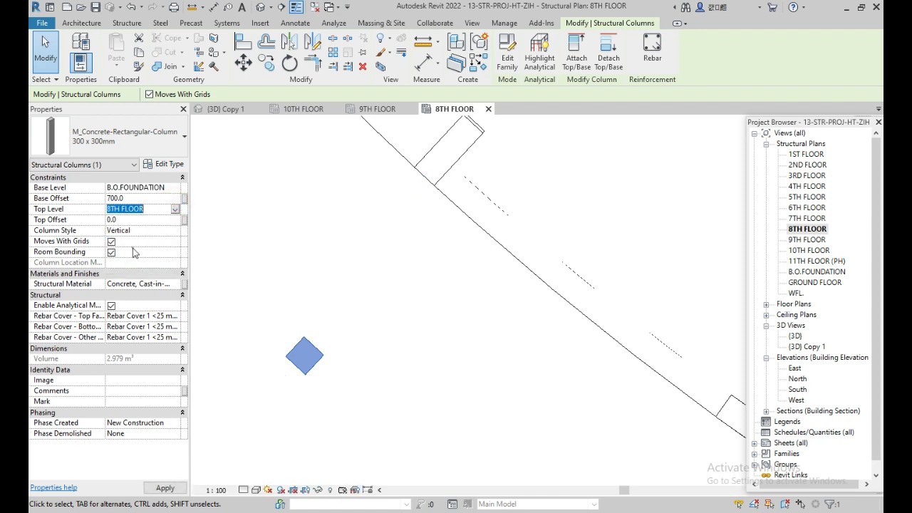
left_click(132, 248)
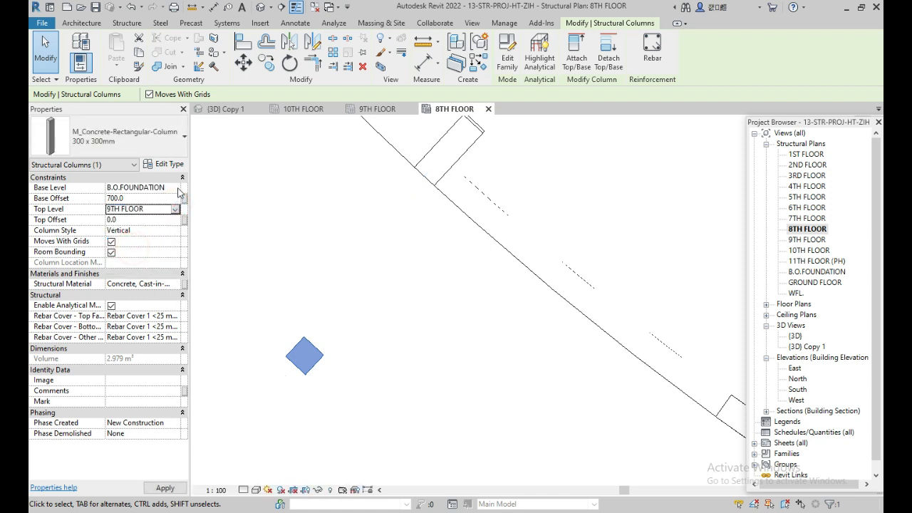
Step: Set the copied column's Base Level to 8TH FLOOR and its Base Offset to 0
left_click(176, 188)
scroll(159, 228, "down", 3)
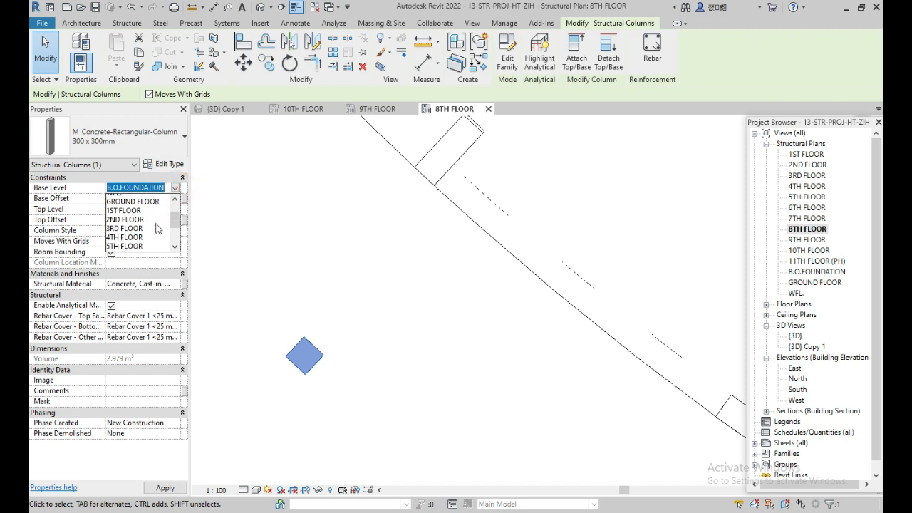
scroll(145, 237, "down", 4)
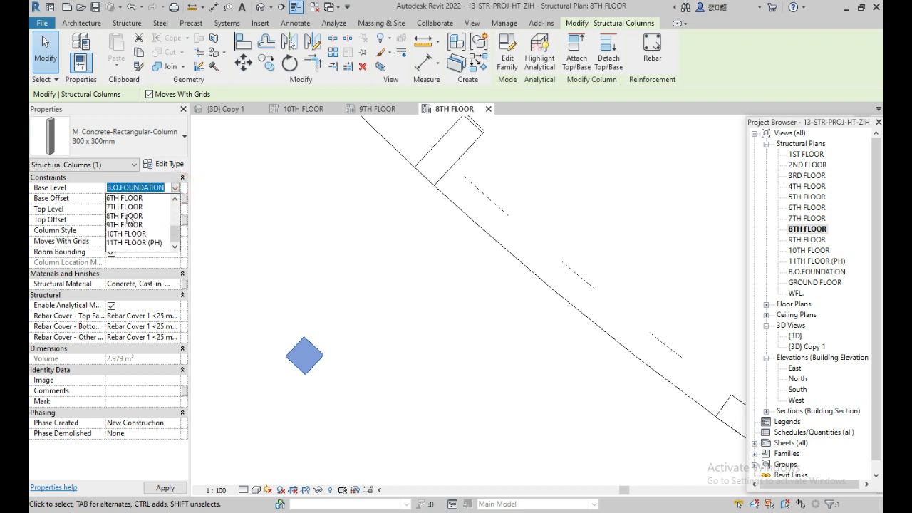
left_click(127, 216)
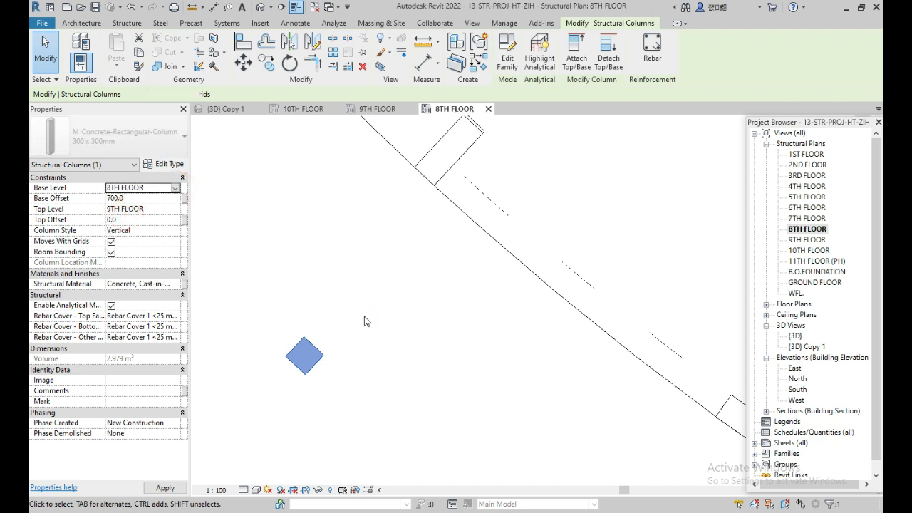
left_click(139, 198)
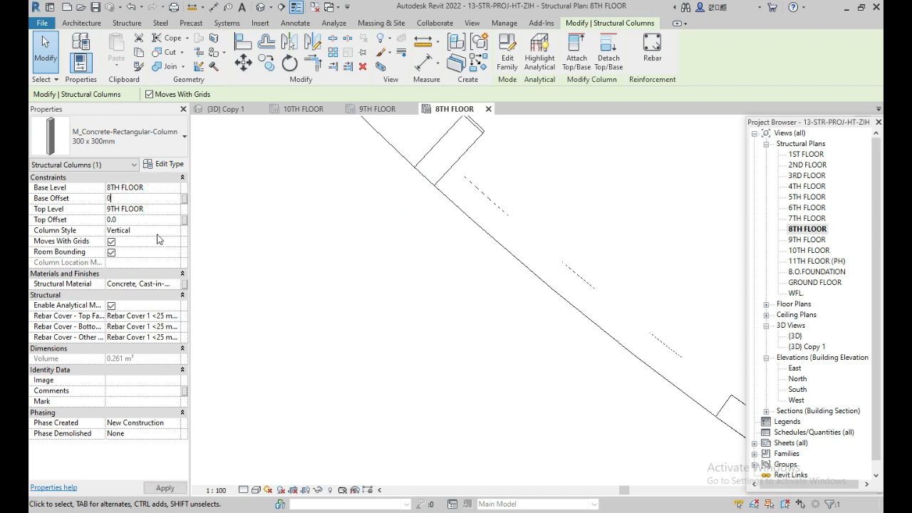
left_click(361, 335)
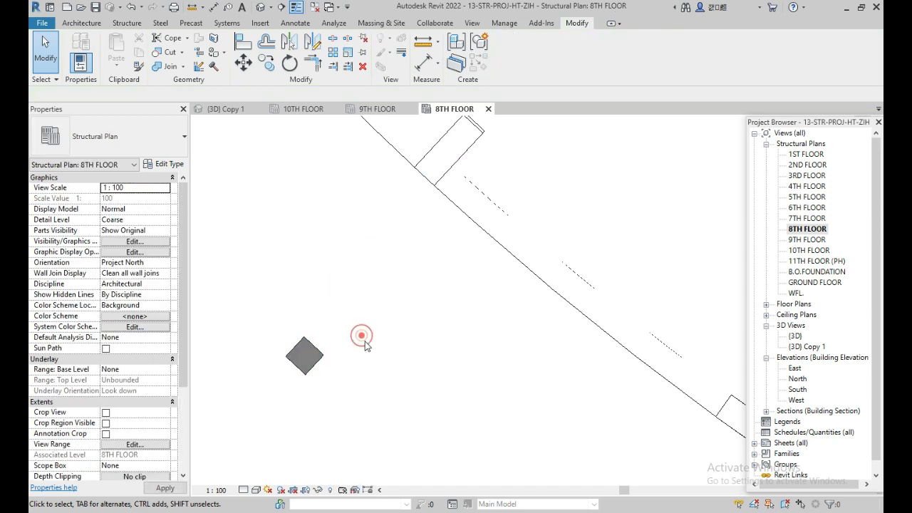
Step: Move the 300 x 300mm column by its outer face midpoint onto the outer edge midpoint of the nearby upper left 300 x 800mm column
left_click(322, 359)
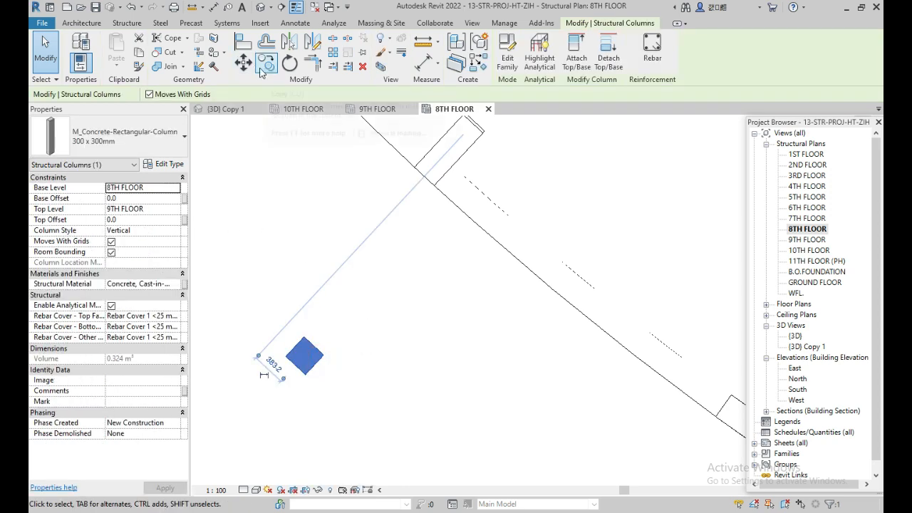
left_click(243, 63)
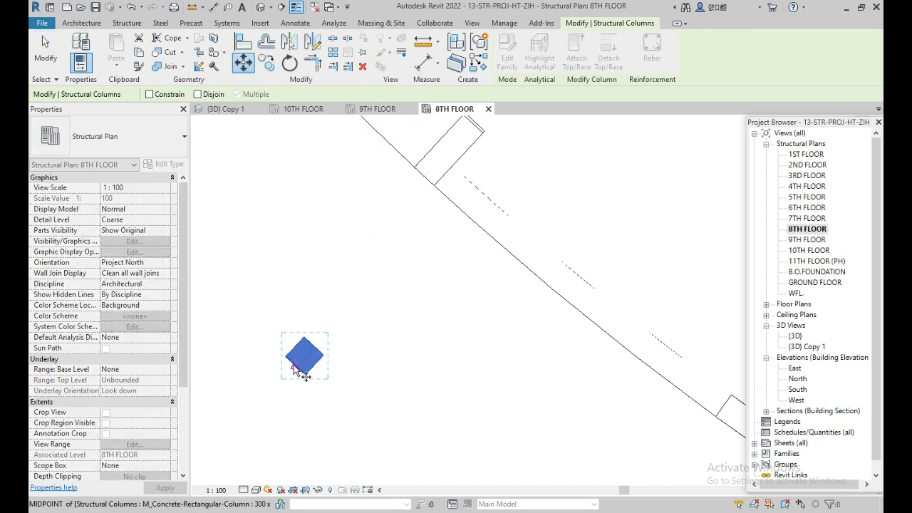
left_click(296, 368)
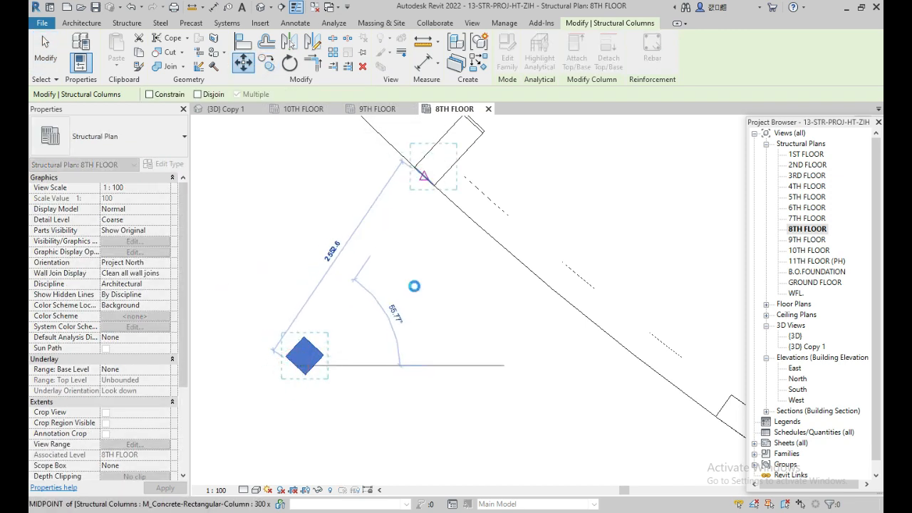
left_click(424, 175)
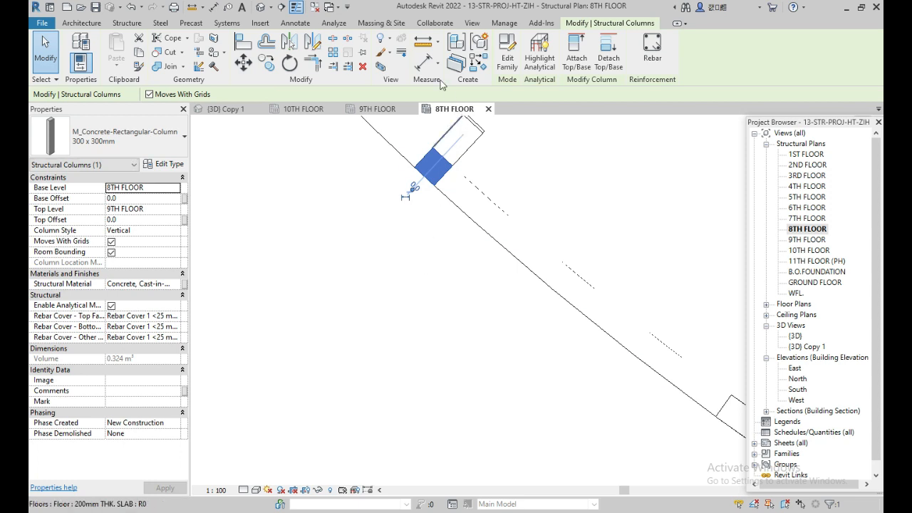
Step: Copy the placed 300 x 300mm column to a free spot outside the slab edge, beside the lower left column nearest the pointed tip
left_click(266, 63)
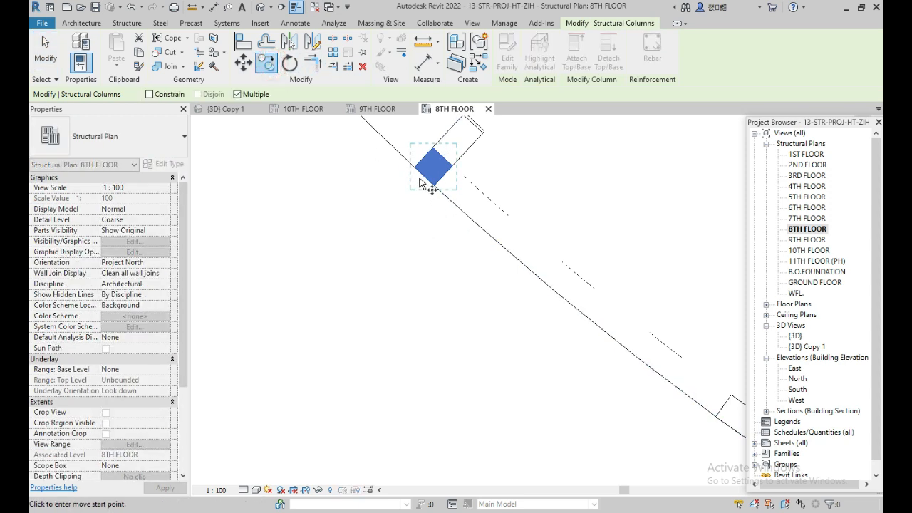
left_click(424, 176)
scroll(622, 373, "down", 2)
scroll(580, 318, "up", 1)
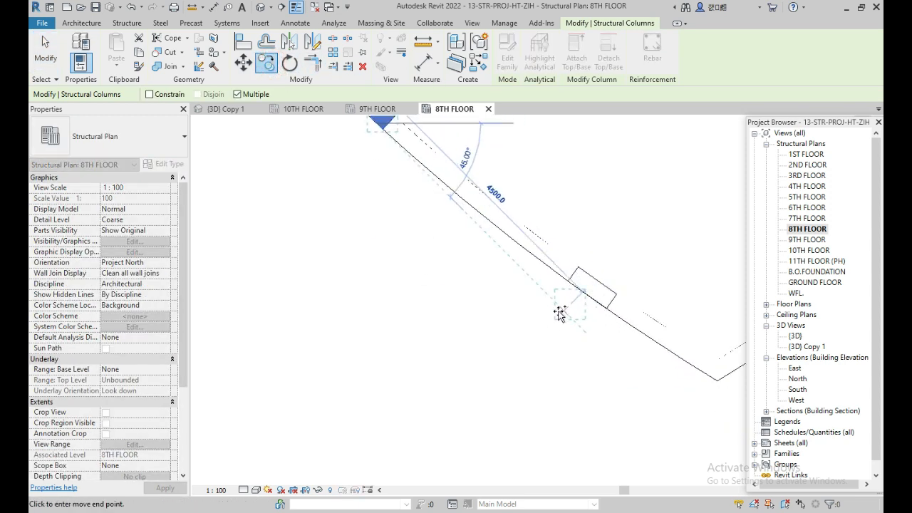
left_click(556, 324)
scroll(568, 320, "up", 2)
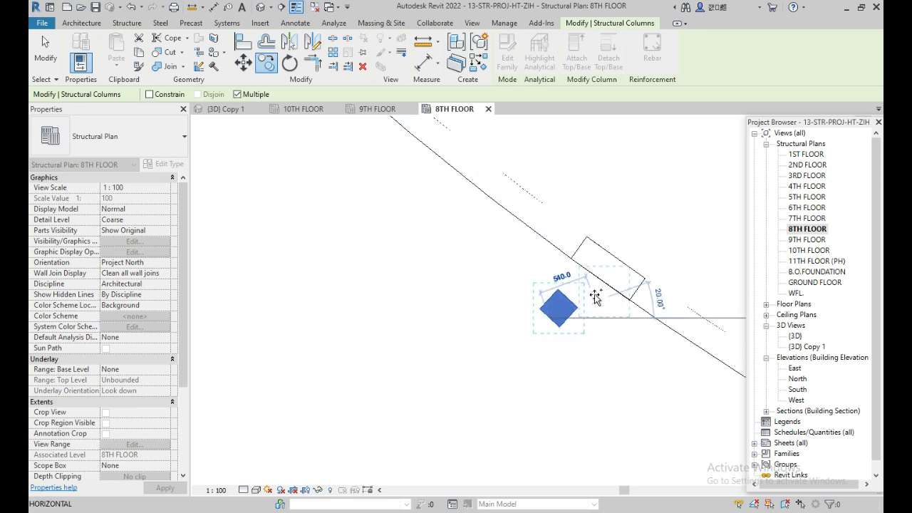
key("Escape")
Step: Align the new 300 x 300mm copy's centreline with the centreline of the lower left 300 x 800mm column
key("a")
key("l")
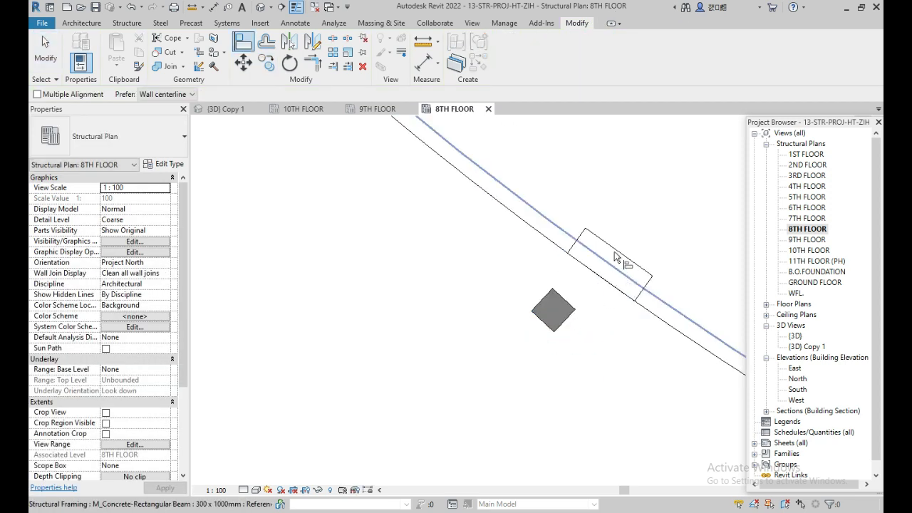
left_click(615, 257)
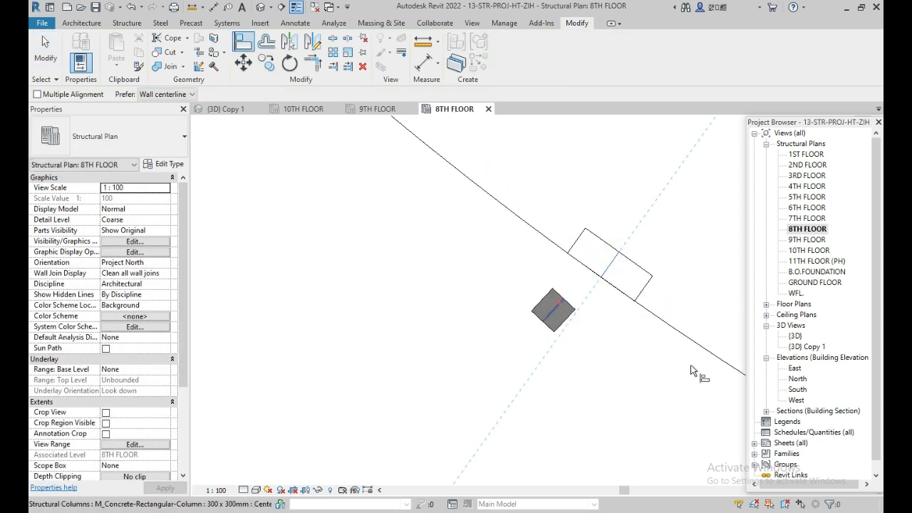
key("Escape")
key("Escape")
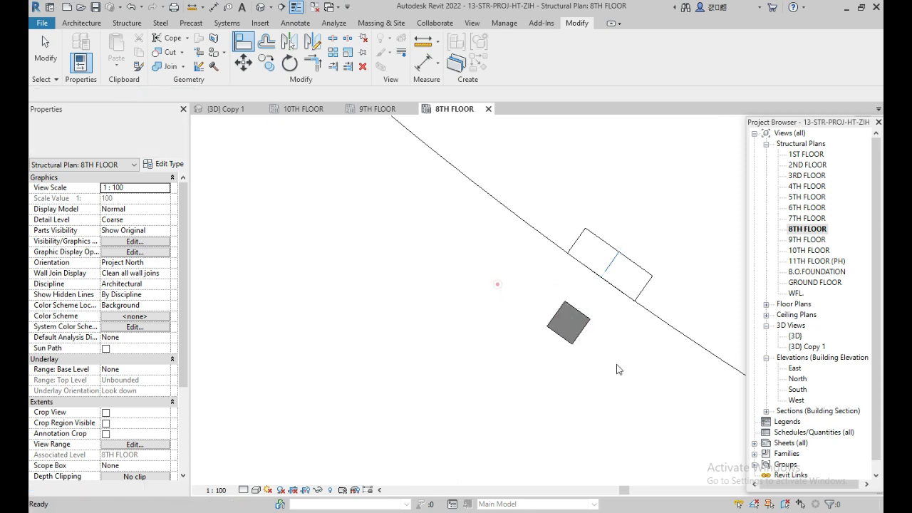
Step: Move the aligned column by its outer face midpoint onto the outer edge midpoint of the lower left 300 x 800mm column
left_click_drag(596, 366, 492, 279)
left_click(244, 64)
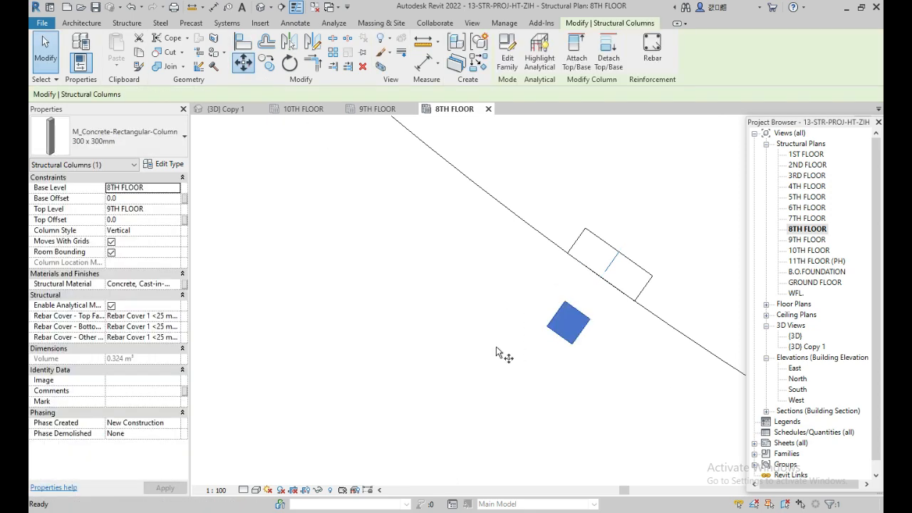
left_click(560, 337)
scroll(612, 275, "up", 2)
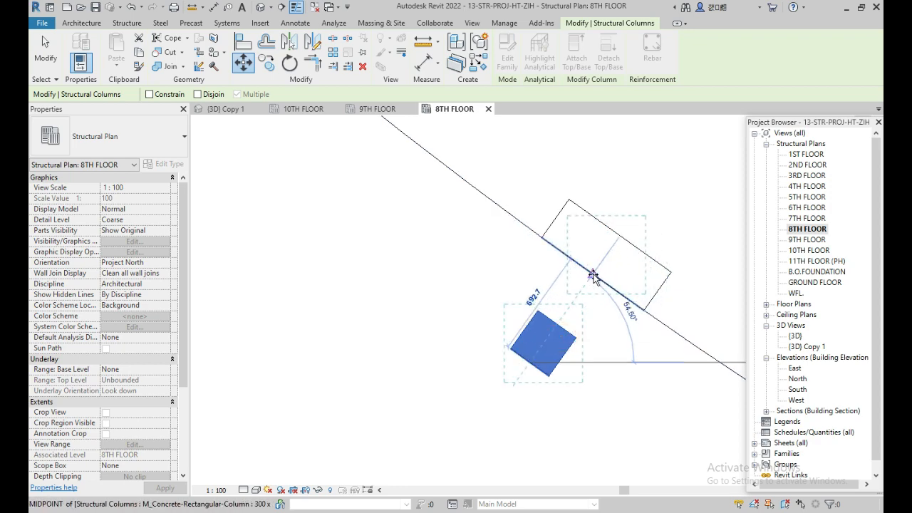
left_click(593, 274)
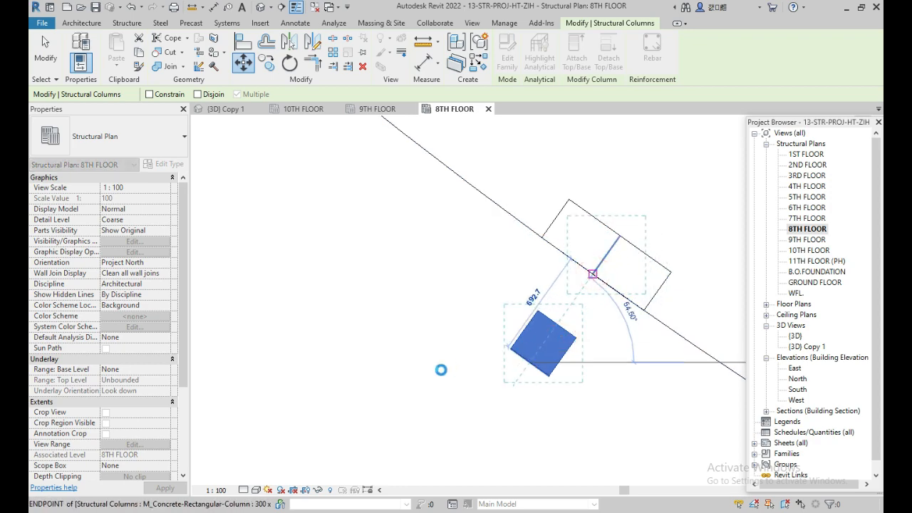
key("Escape")
Step: Mirror both 300 x 300mm columns with Copy enabled about a vertical axis drawn through the slab's pointed tip
scroll(435, 369, "down", 2)
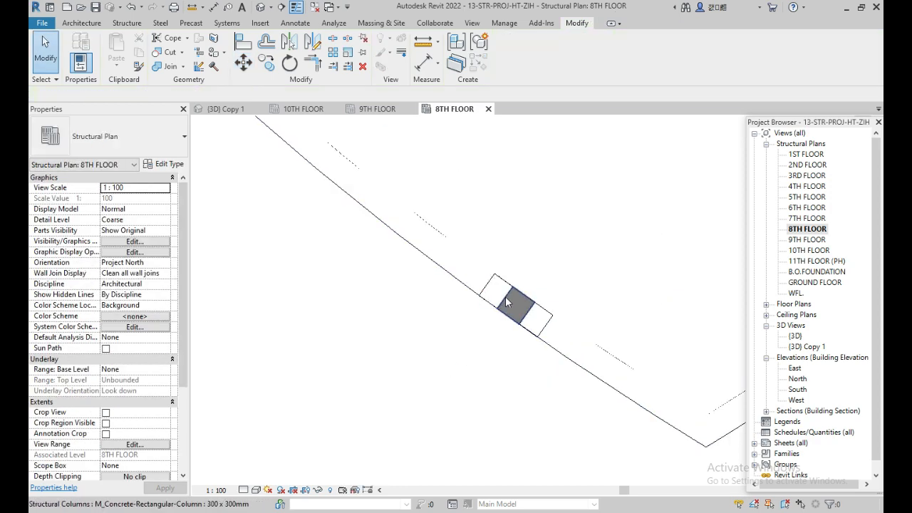
scroll(314, 293, "down", 3)
middle_click_drag(314, 294, 372, 318)
scroll(410, 280, "up", 3)
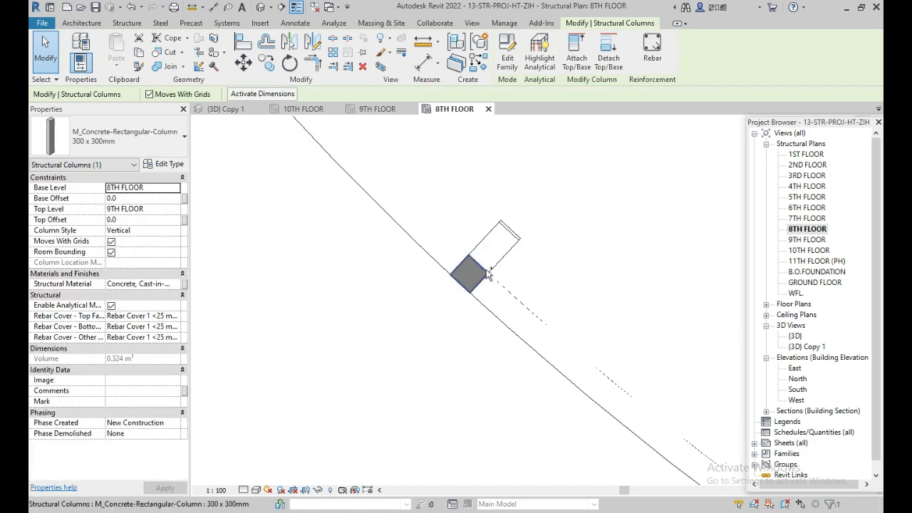
left_click(484, 268, "ctrl")
scroll(361, 187, "down", 3)
middle_click_drag(742, 428, 575, 313)
scroll(543, 335, "up", 2)
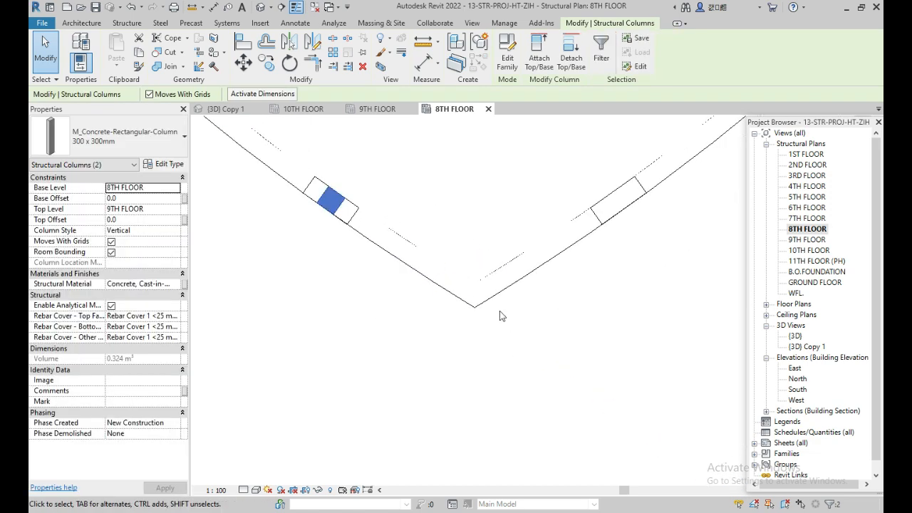
left_click(314, 42)
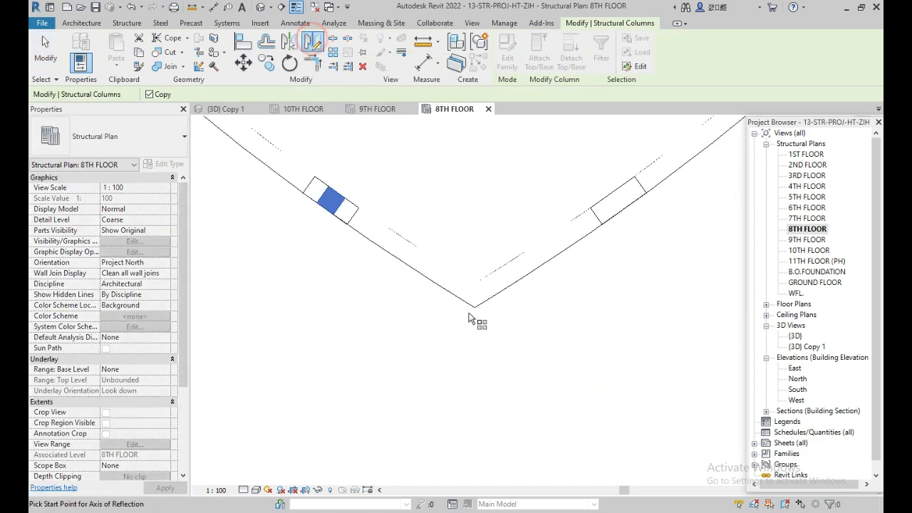
left_click(475, 310)
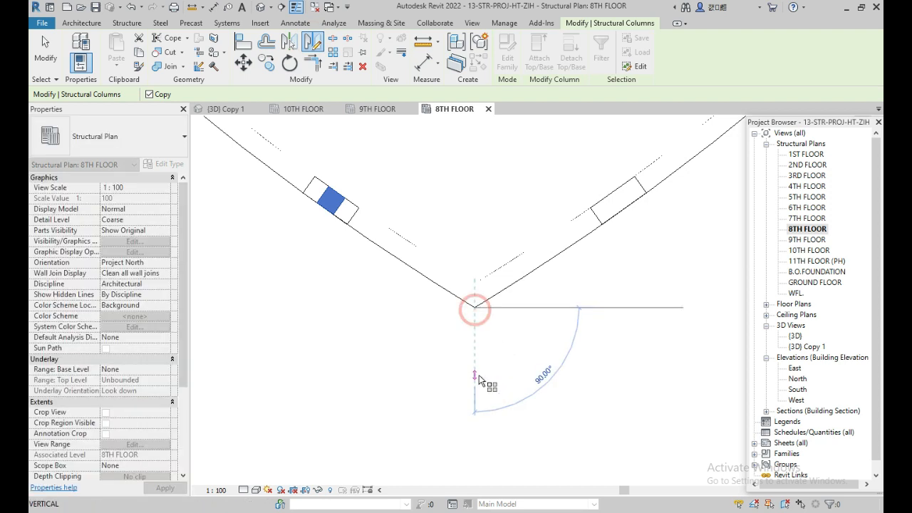
left_click(476, 375)
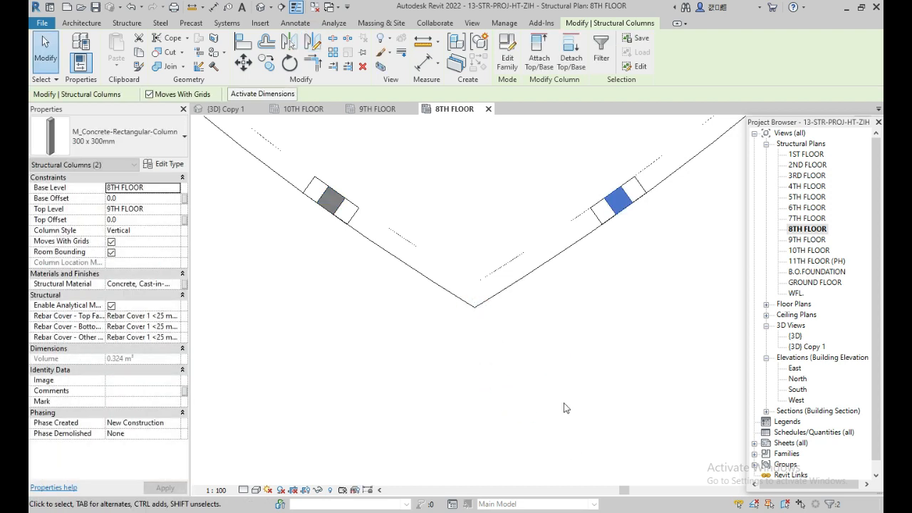
Step: Examine the four new columns at the pointed end on the 9TH FLOOR plan and in the (3D) Copy 1 view
left_click(377, 109)
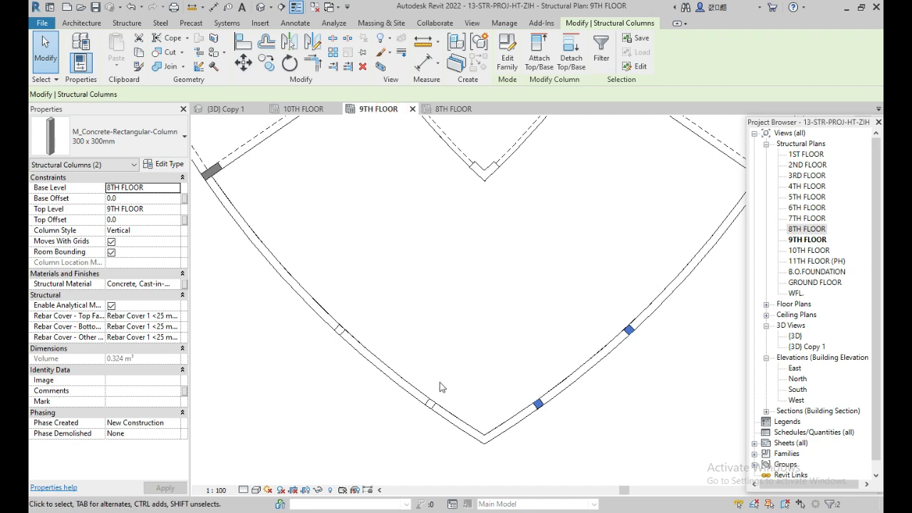
scroll(495, 300, "up", 2)
left_click(494, 297)
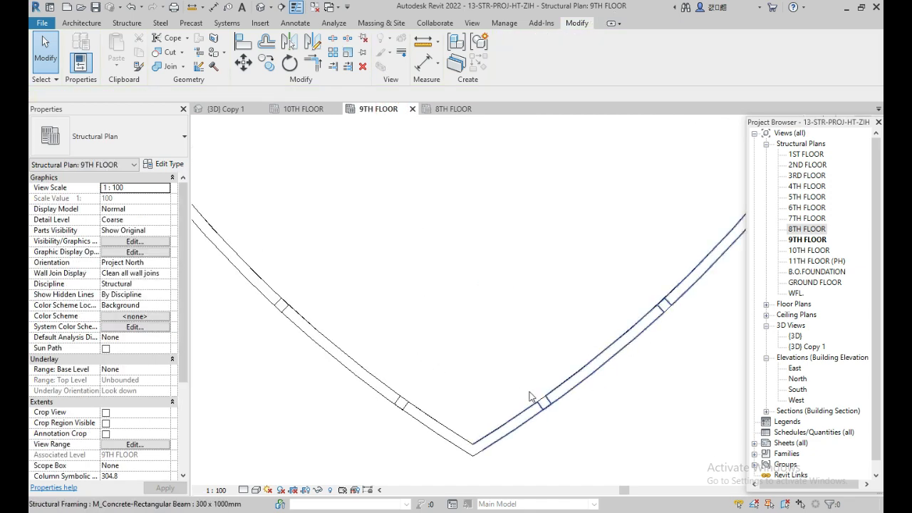
scroll(388, 314, "down", 2)
middle_click_drag(388, 314, 388, 356)
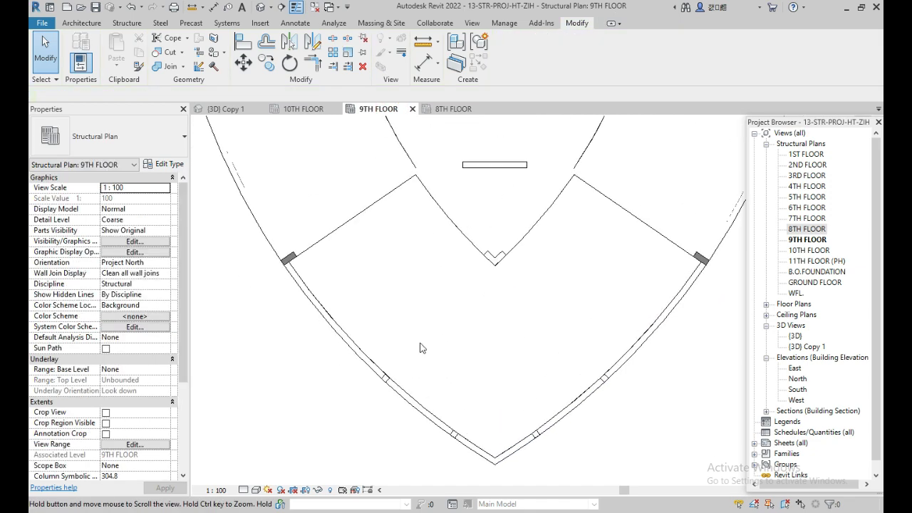
left_click(234, 107)
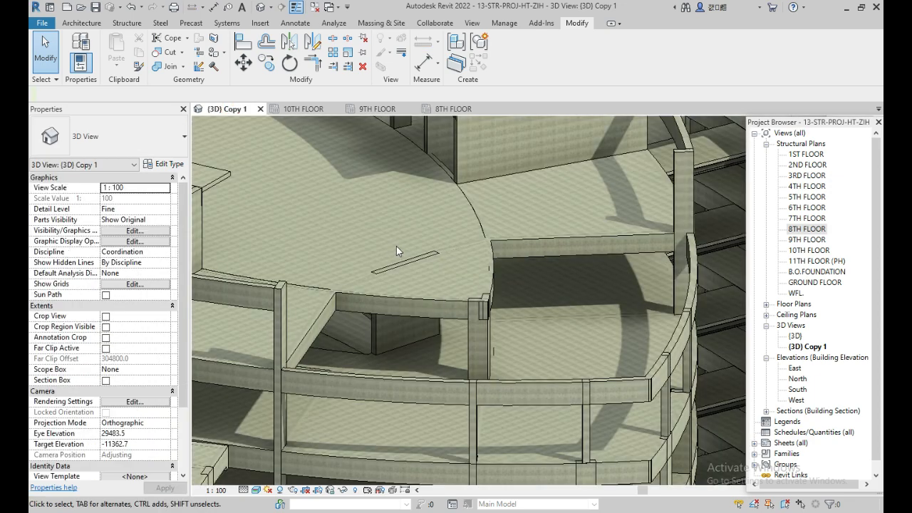
scroll(650, 261, "down", 2)
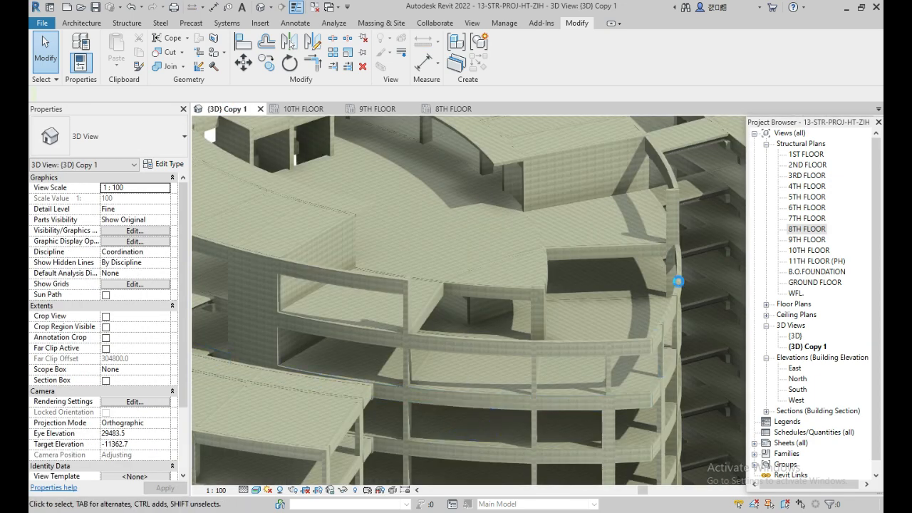
middle_click_drag(571, 337, 496, 295)
scroll(496, 296, "up", 1)
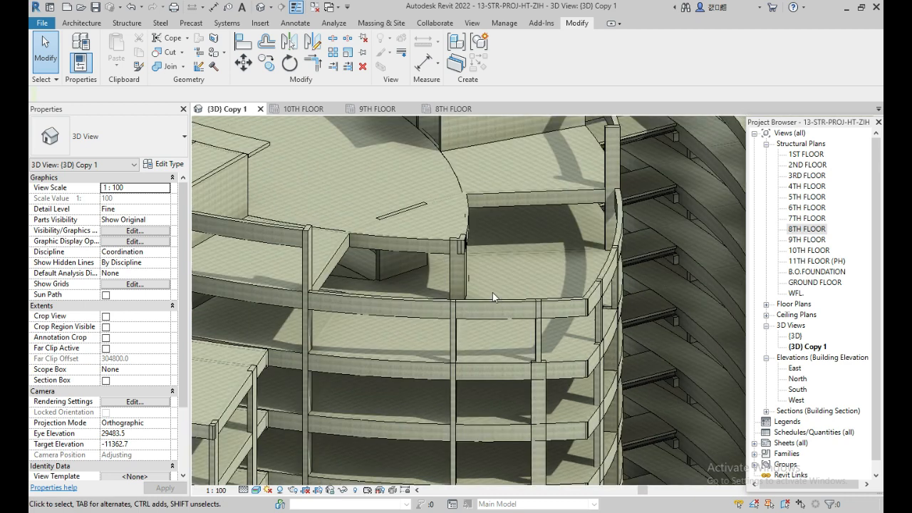
Step: On the 9TH FLOOR plan, pick model lines offset 500 mm outward from the left V-shaped beam's edge and the adjoining straight beam's edge
left_click(382, 111)
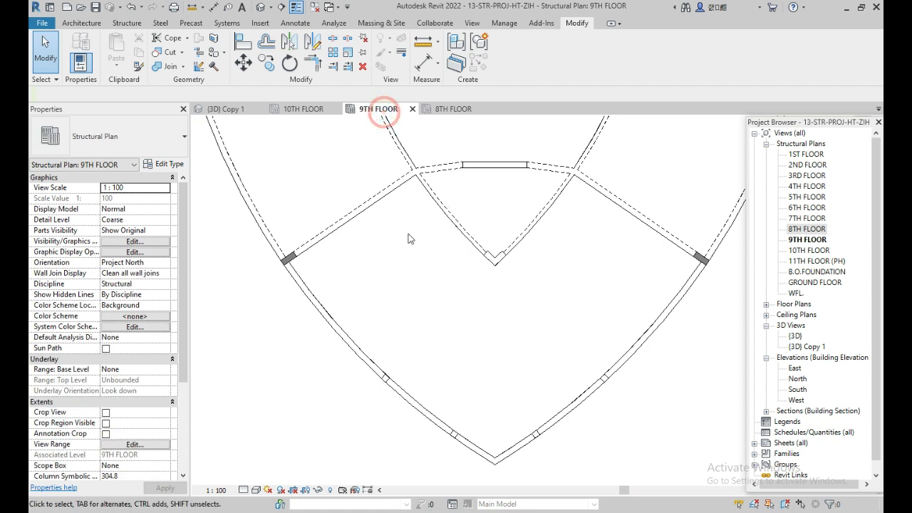
scroll(336, 275, "up", 3)
scroll(336, 275, "down", 2)
left_click(127, 23)
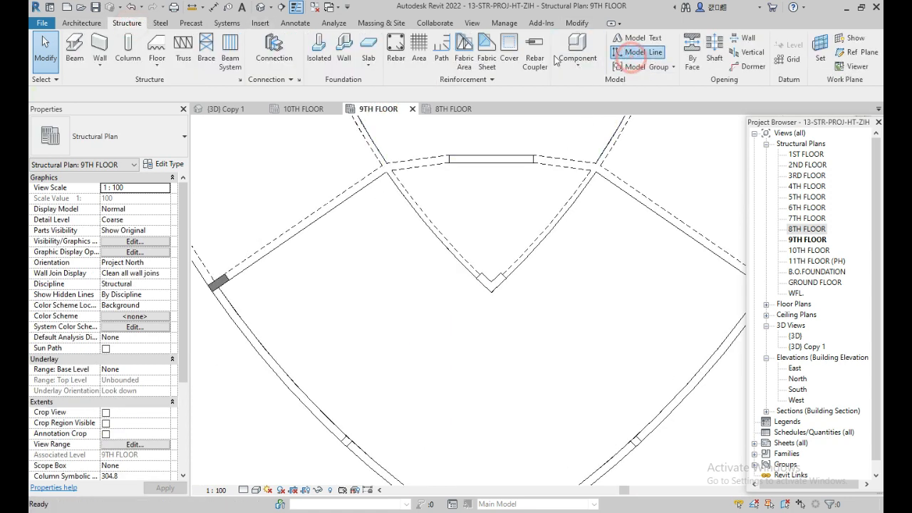
left_click(637, 55)
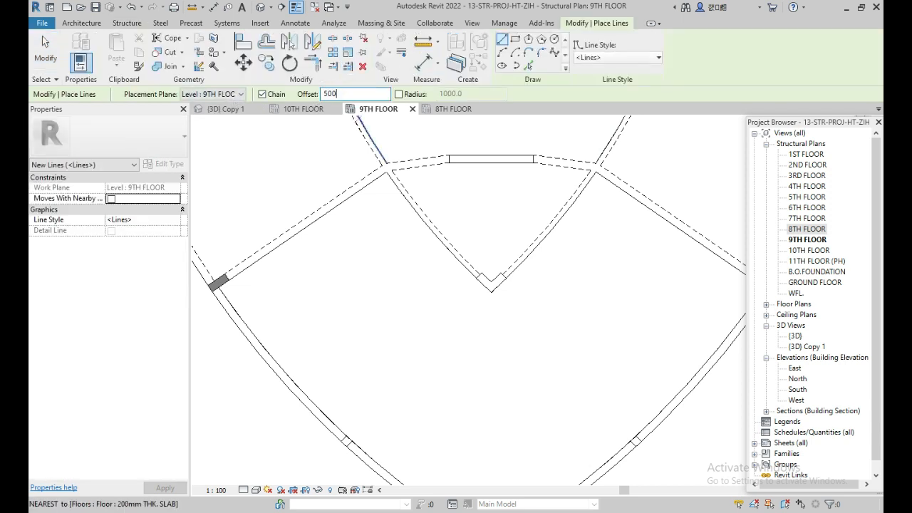
scroll(400, 210, "up", 2)
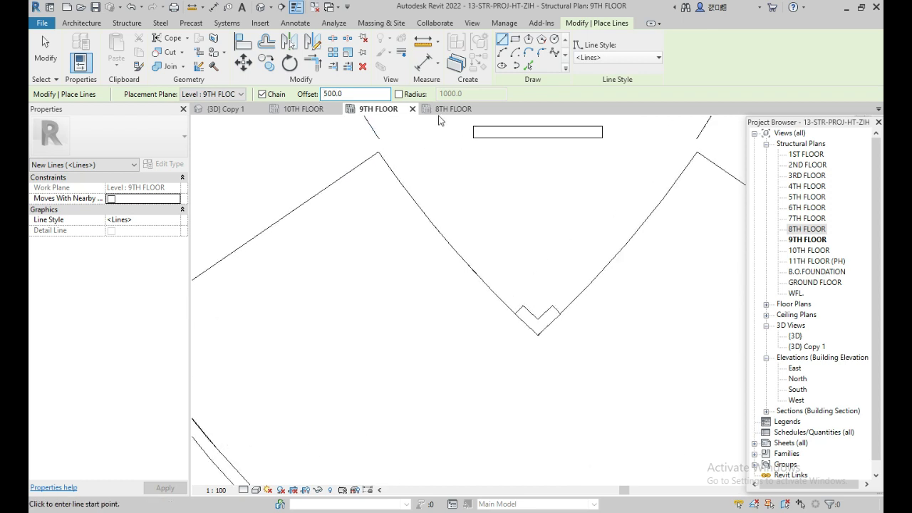
left_click(528, 66)
scroll(409, 194, "up", 2)
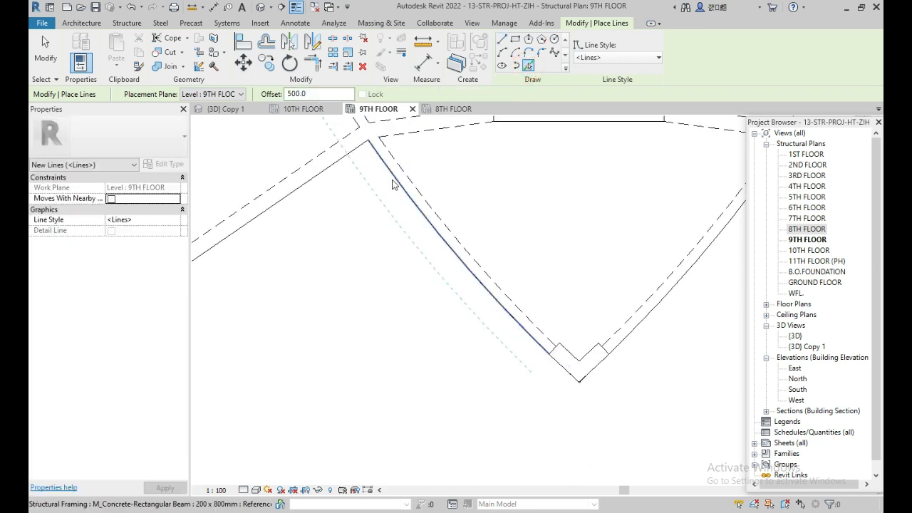
left_click(393, 180)
left_click(311, 182)
Step: Add the matching 500 mm offset model lines along the right V-shaped beam and its adjoining straight beam
scroll(313, 176, "down", 2)
left_click(453, 226)
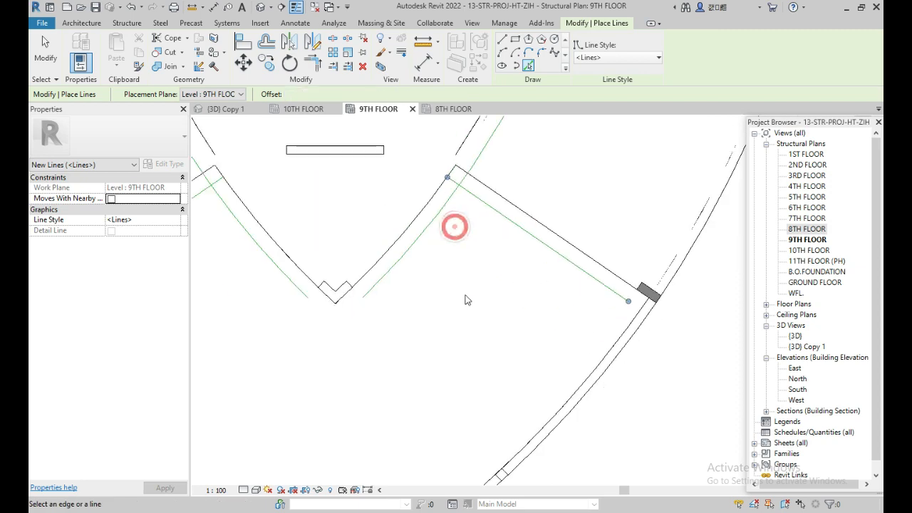
middle_click_drag(336, 320, 499, 353)
scroll(469, 310, "up", 2)
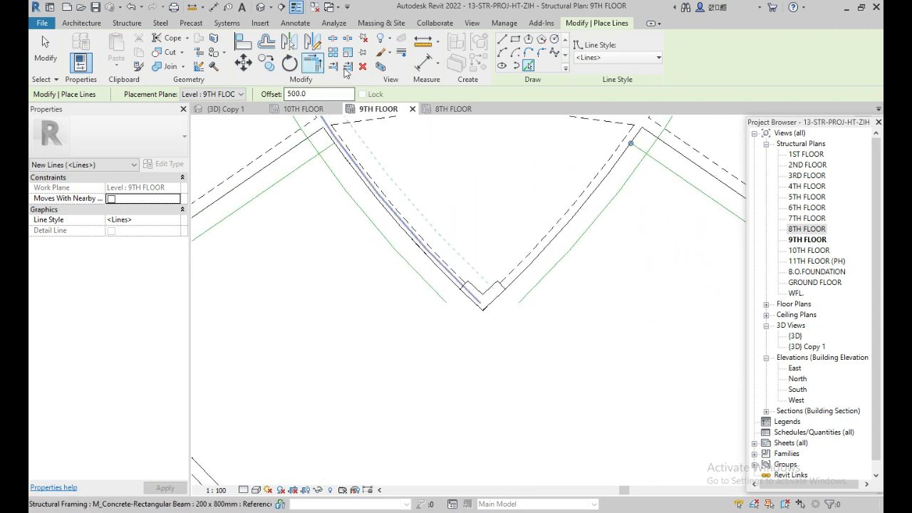
Step: Trim the offset curved and straight lines into corners on both sides and extend the straight ends to the curved edge beams
left_click(314, 64)
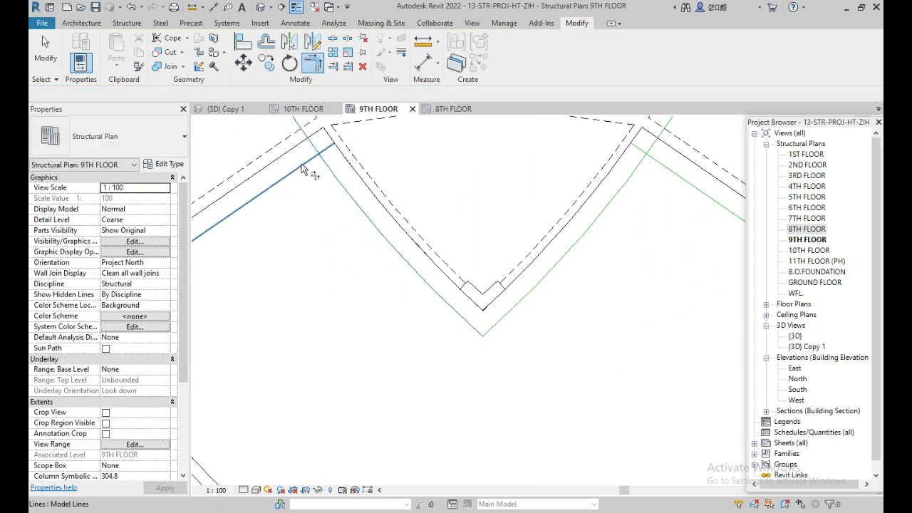
left_click(304, 166)
left_click(360, 200)
middle_click_drag(567, 283, 429, 322)
left_click(493, 213)
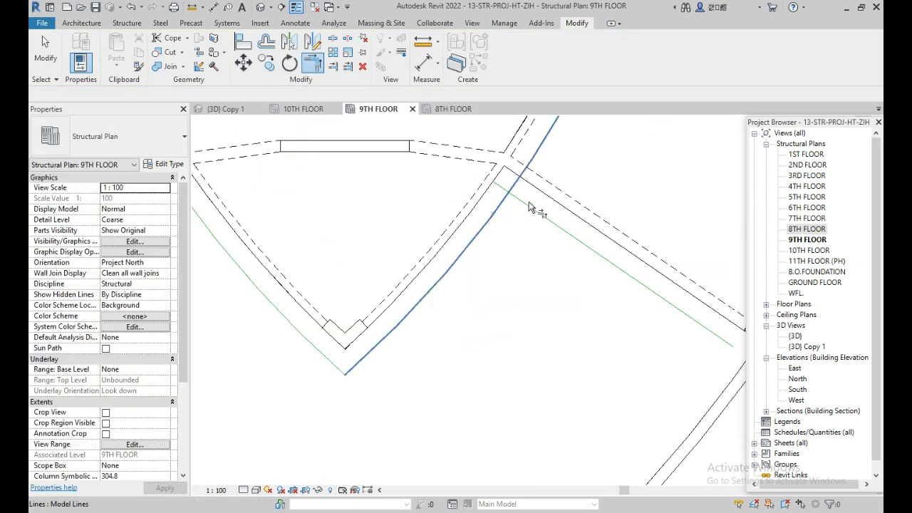
left_click(528, 206)
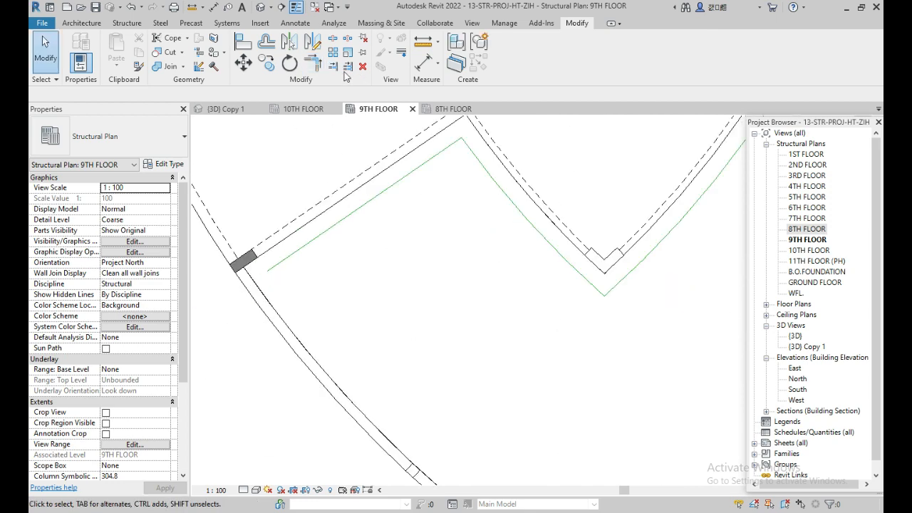
left_click(335, 66)
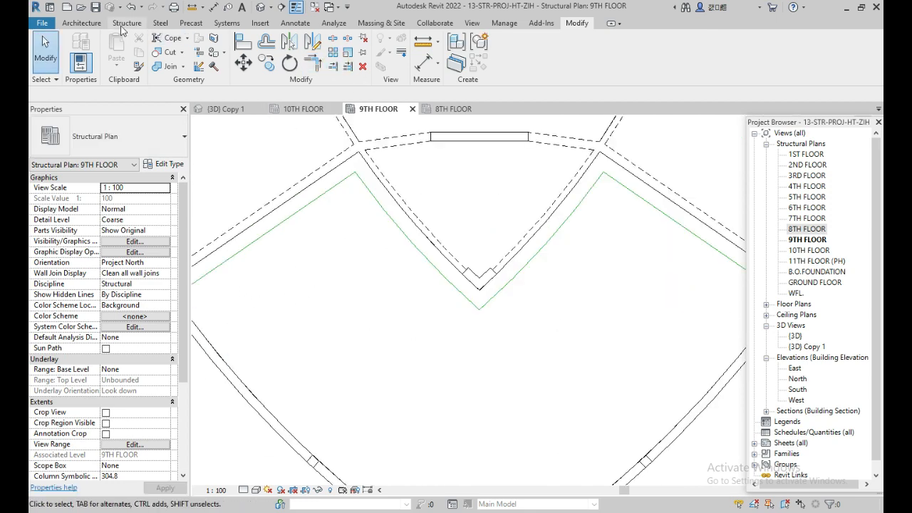
Step: Pick model lines offset 25 mm into the slab from the left curved and straight lines
left_click(125, 23)
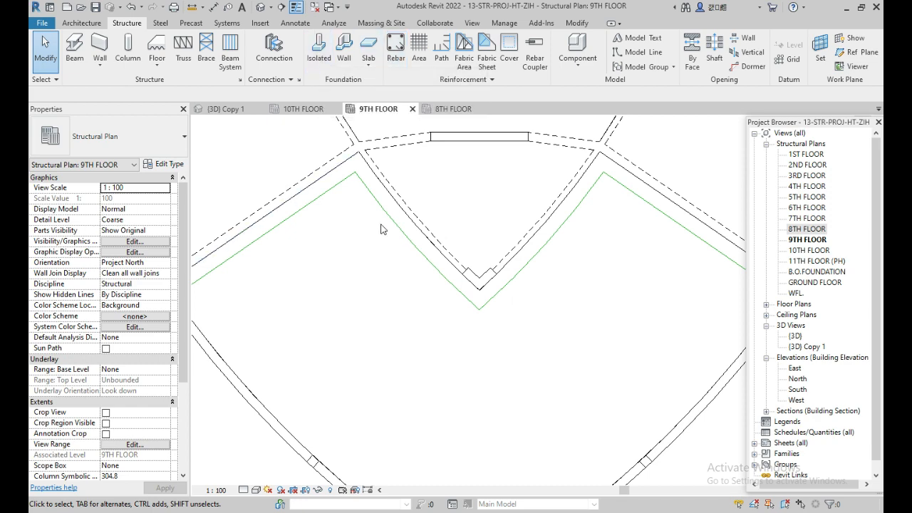
middle_click_drag(361, 246, 402, 256)
scroll(399, 218, "down", 3)
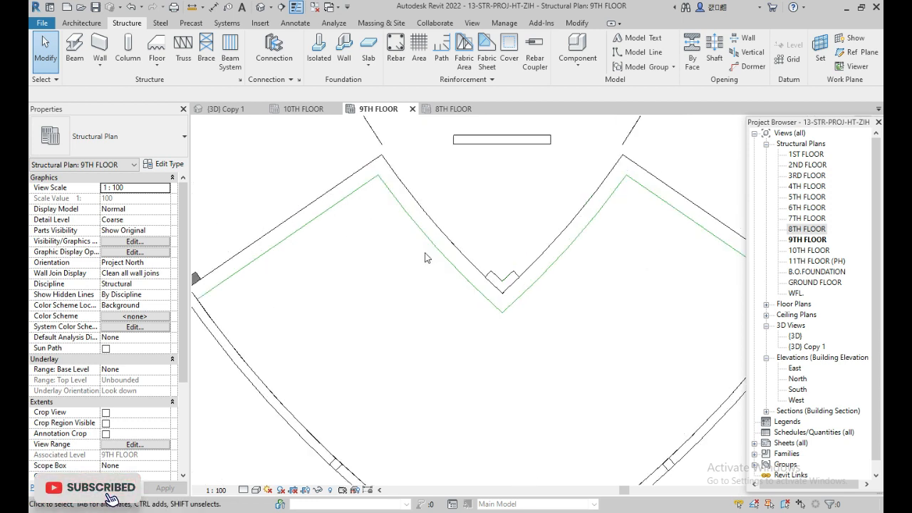
scroll(385, 246, "up", 2)
left_click(639, 54)
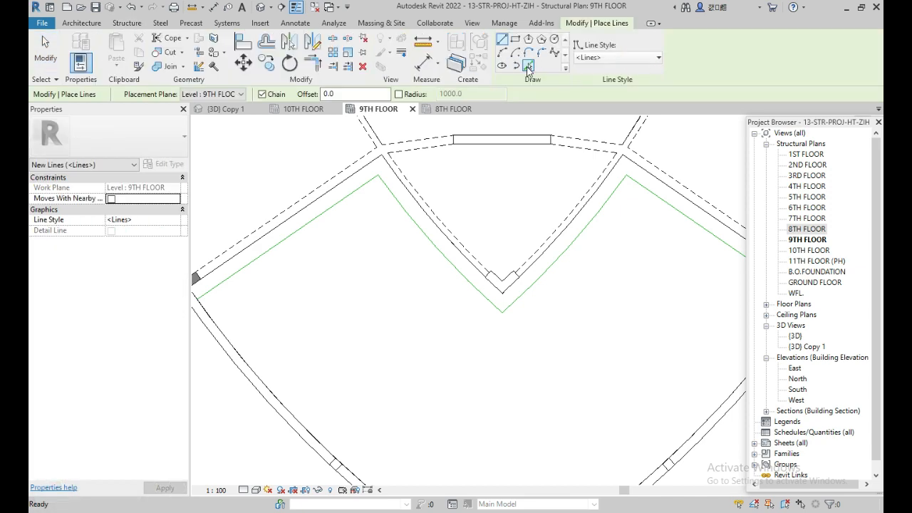
left_click(528, 66)
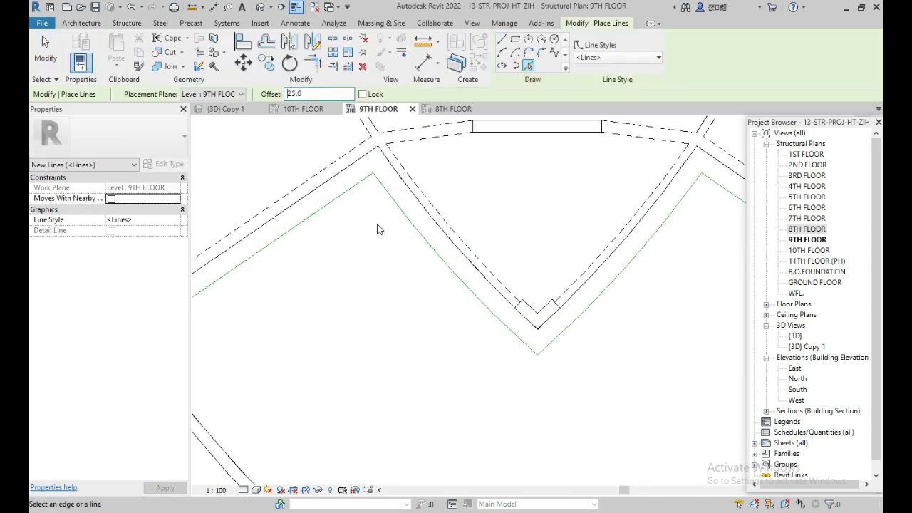
scroll(379, 188, "up", 3)
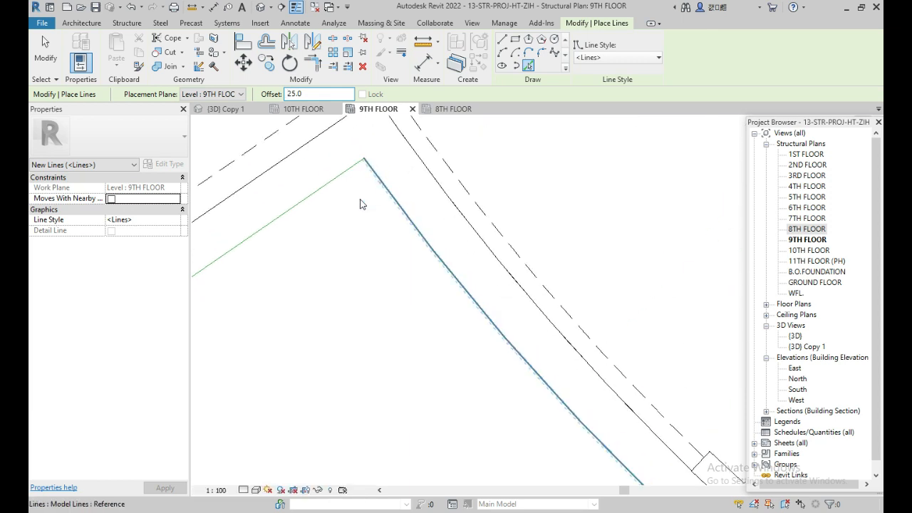
left_click(379, 182)
left_click(345, 173)
Step: Add the 25 mm offset model lines beside the right curved and straight lines
scroll(284, 279, "down", 1)
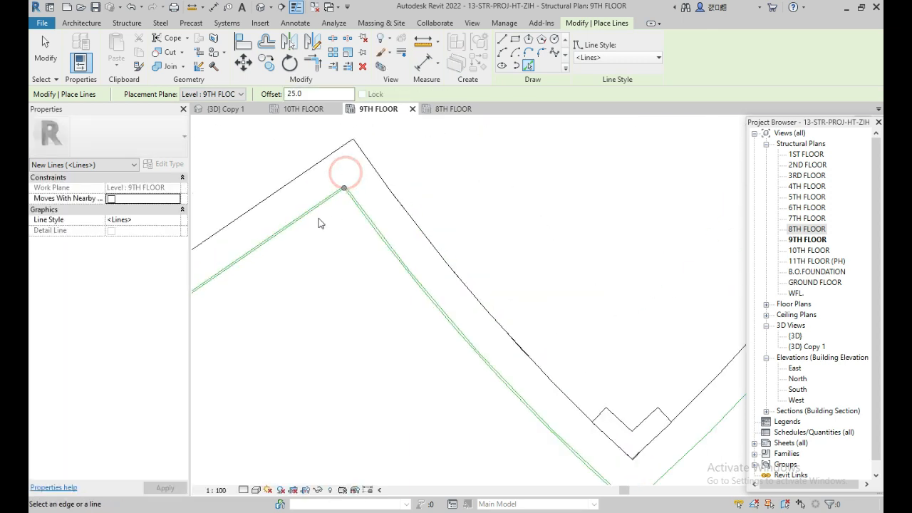
scroll(313, 210, "down", 2)
scroll(505, 315, "up", 3)
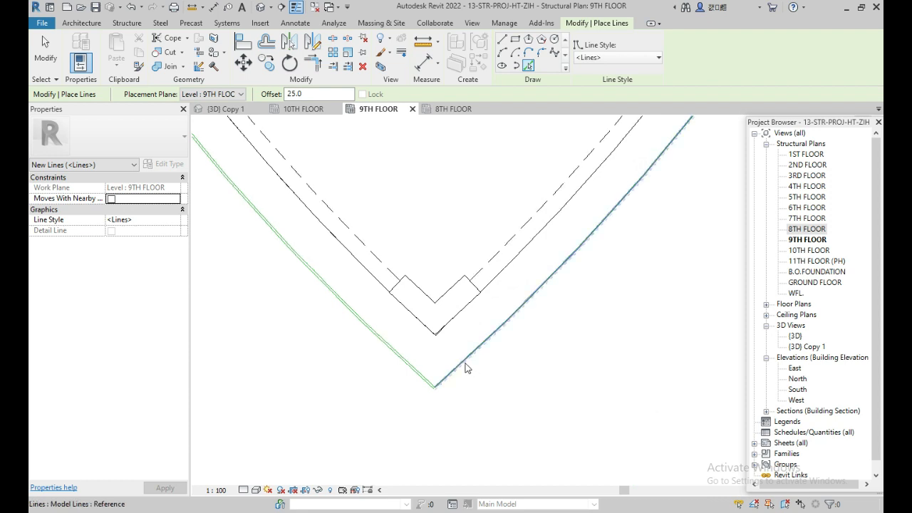
left_click(464, 363)
middle_click_drag(695, 372, 277, 502)
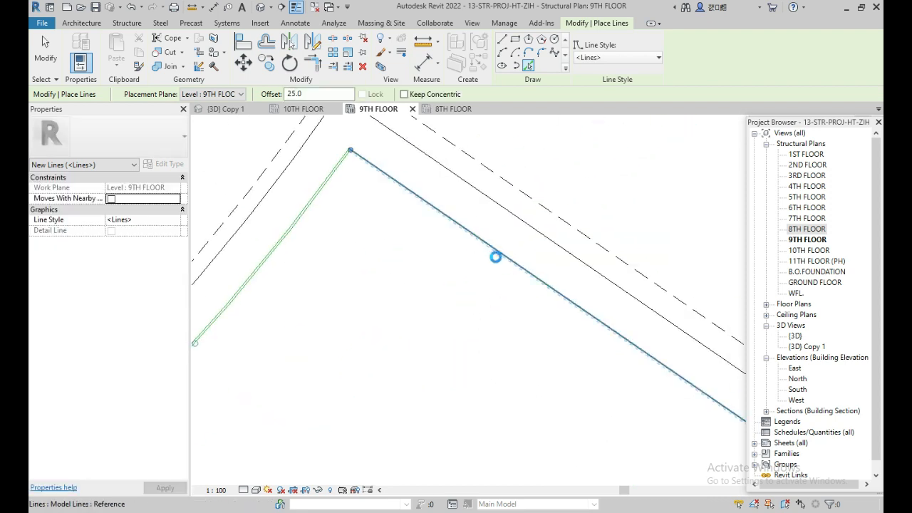
left_click(496, 256)
scroll(337, 162, "up", 2)
scroll(442, 190, "down", 4)
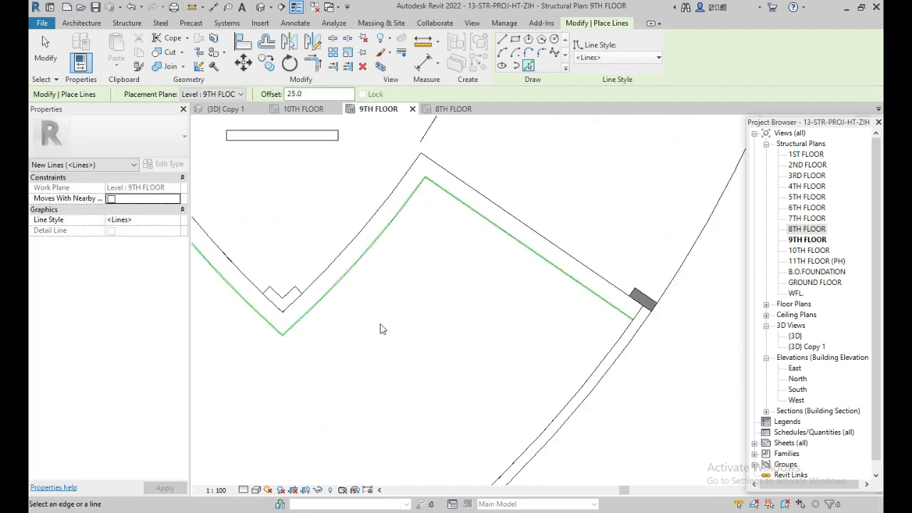
middle_click_drag(380, 325, 522, 286)
Step: Add model lines offset 300 mm into the slab from the inner lines of the 25 mm pair
middle_click_drag(305, 201, 382, 257)
scroll(357, 210, "up", 4)
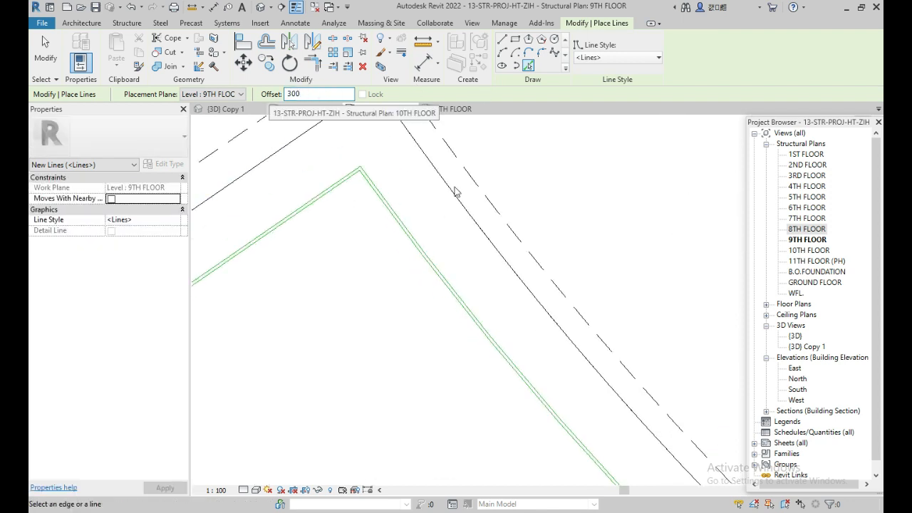
scroll(428, 277, "up", 1)
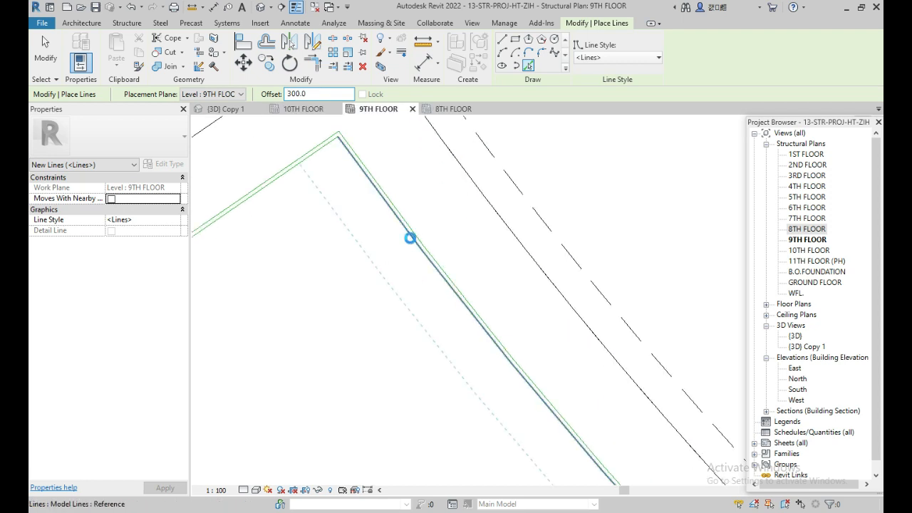
left_click(406, 239)
scroll(327, 279, "up", 2)
scroll(301, 292, "up", 2)
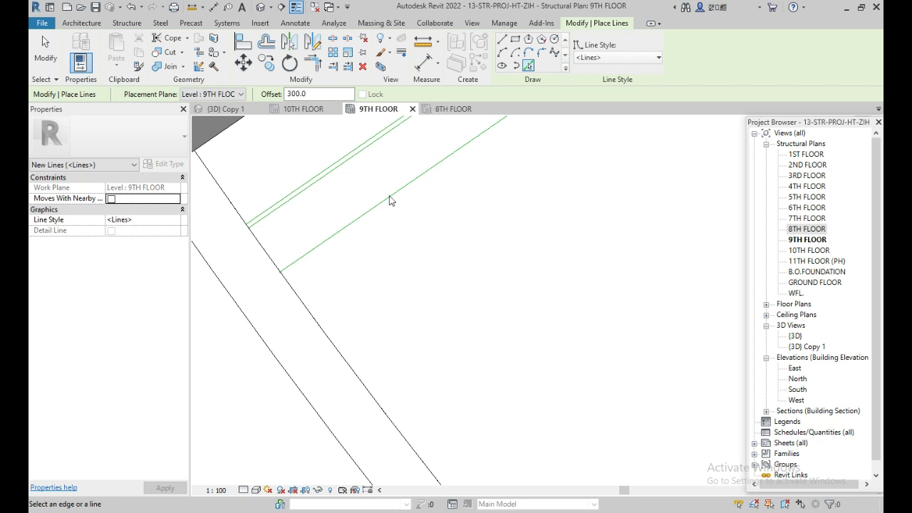
Step: Pick a model line offset 25 mm inward from the left curved edge beam's inner edge
double_click(317, 93)
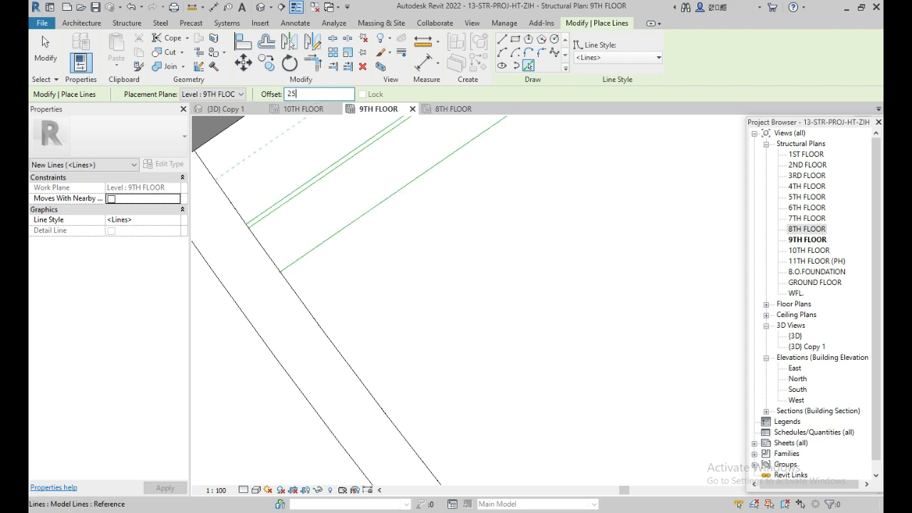
left_click(311, 317)
scroll(327, 192, "down", 3)
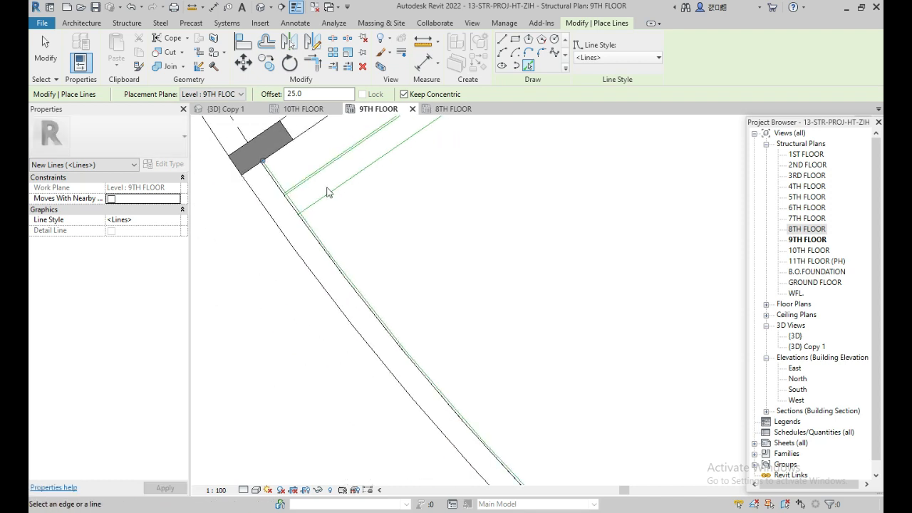
middle_click_drag(327, 193, 395, 322)
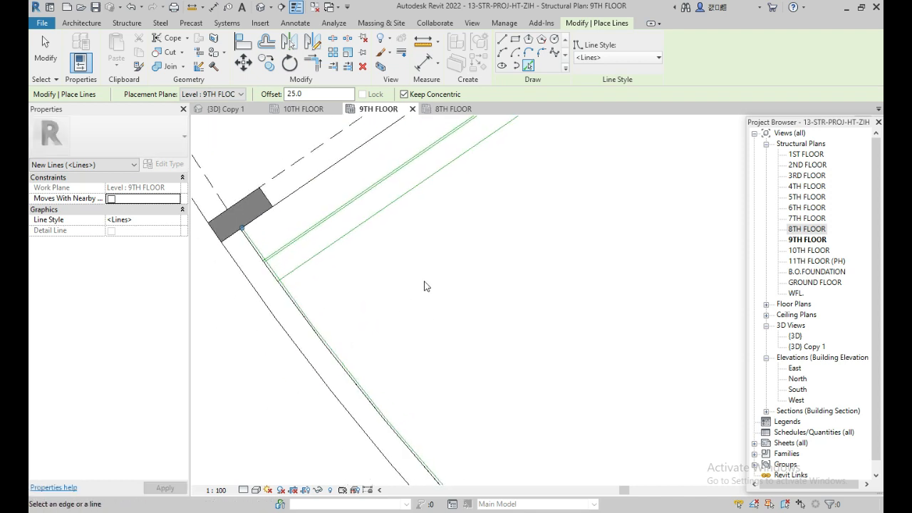
Step: Add a curved model line offset 200 mm inward from the line running along the left curved edge beam
middle_click_drag(358, 276, 353, 191)
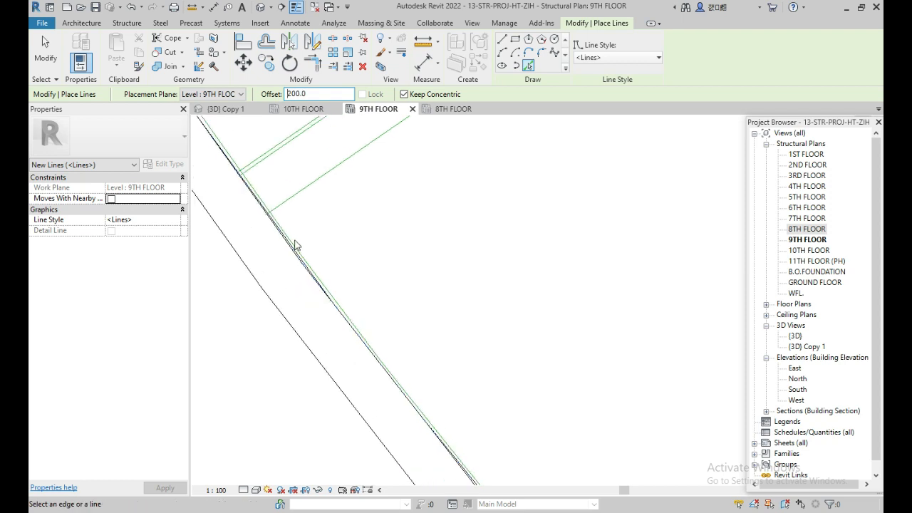
left_click(294, 239)
middle_click_drag(453, 220, 418, 284)
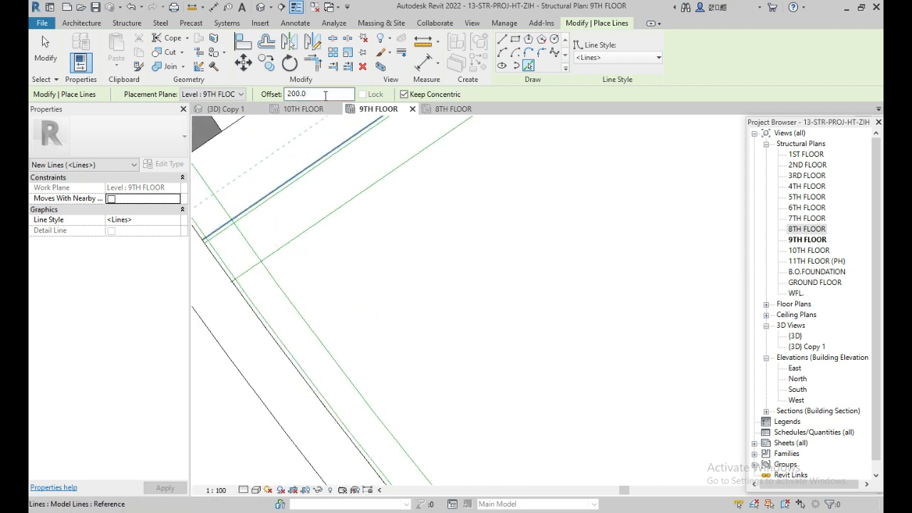
Step: Add two more curved model lines inside the last one, each offset 300 mm inward from the previous line
double_click(324, 94)
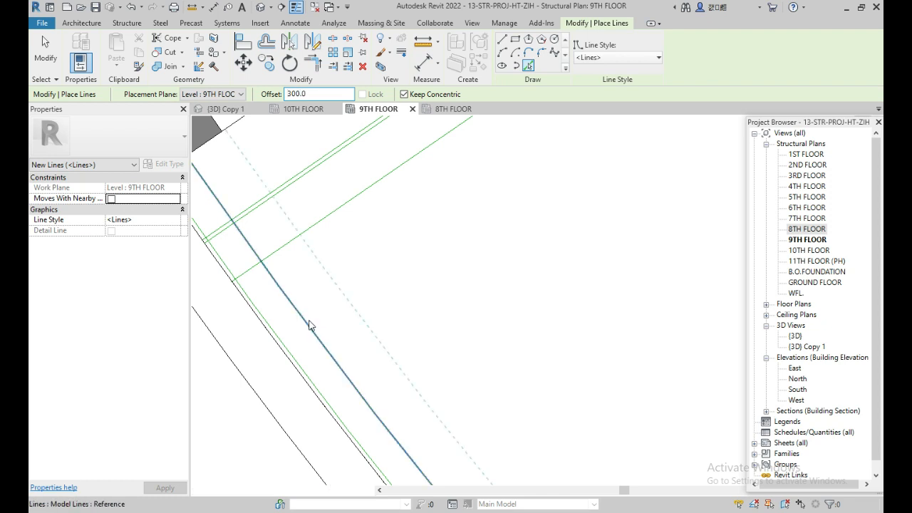
left_click(308, 320)
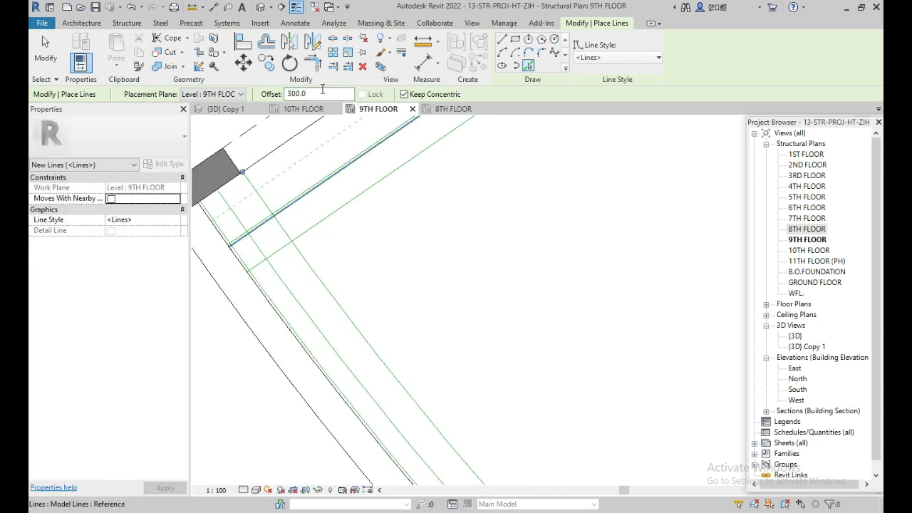
left_click(321, 276)
key("Escape")
key("Escape")
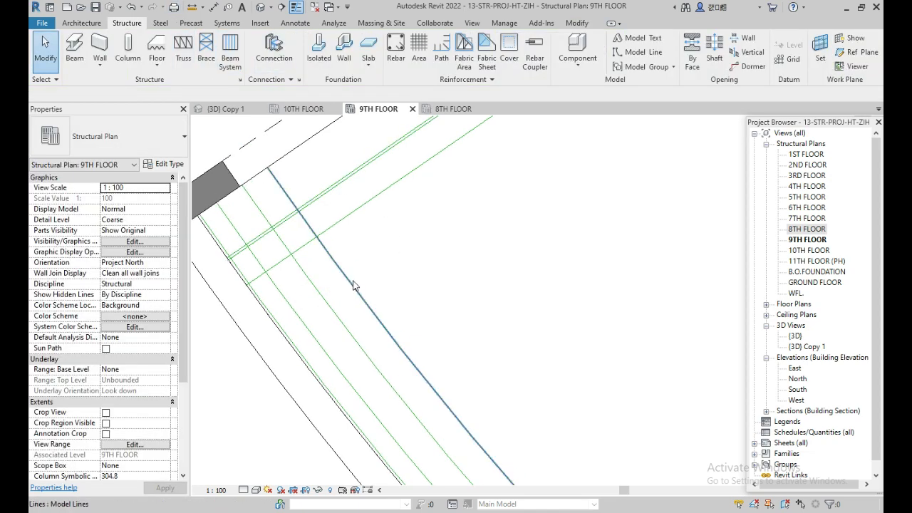
Step: Mirror the curved lines along the left edge beam to the right edge beam, keeping the originals
key("t")
key("r")
scroll(446, 300, "down", 3)
scroll(446, 393, "up", 2)
key("Escape")
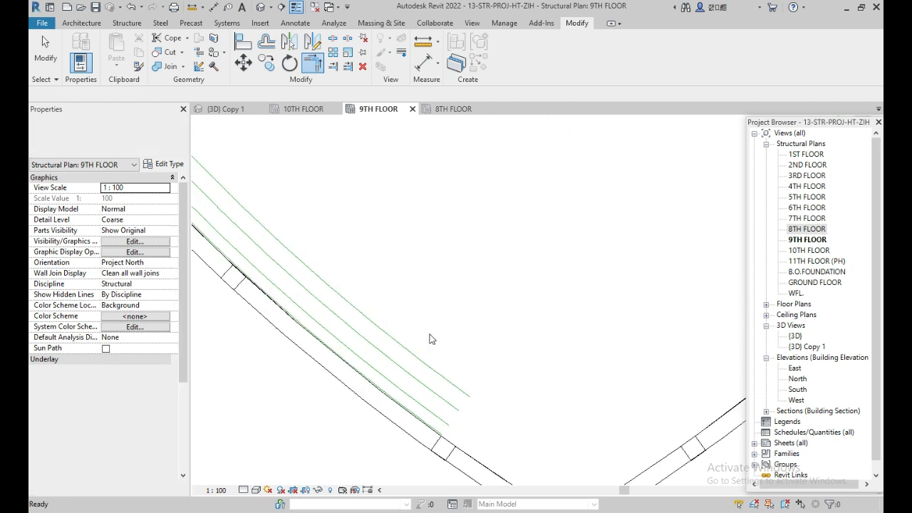
left_click_drag(446, 320, 403, 396)
scroll(404, 396, "down", 2)
middle_click_drag(512, 368, 509, 304)
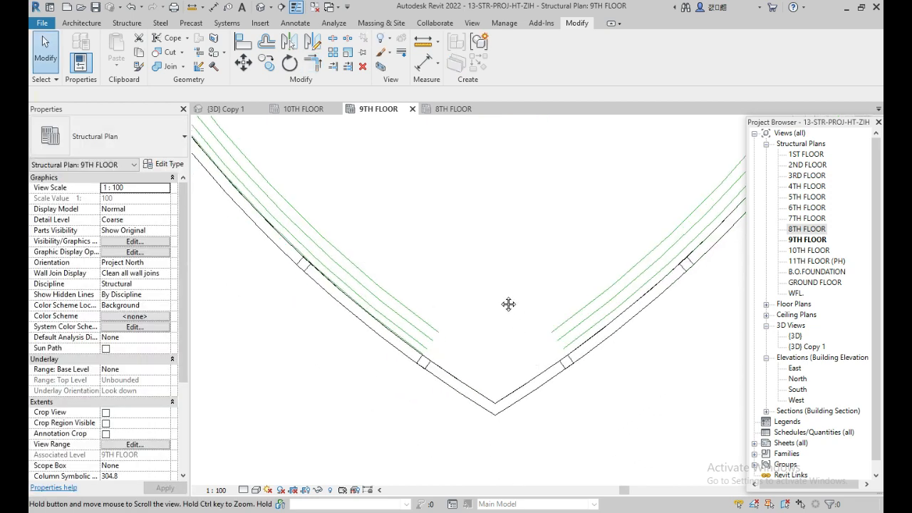
Step: Trim the innermost left and right curved lines into a corner above the slab's pointed tip
left_click(318, 70)
left_click(410, 309)
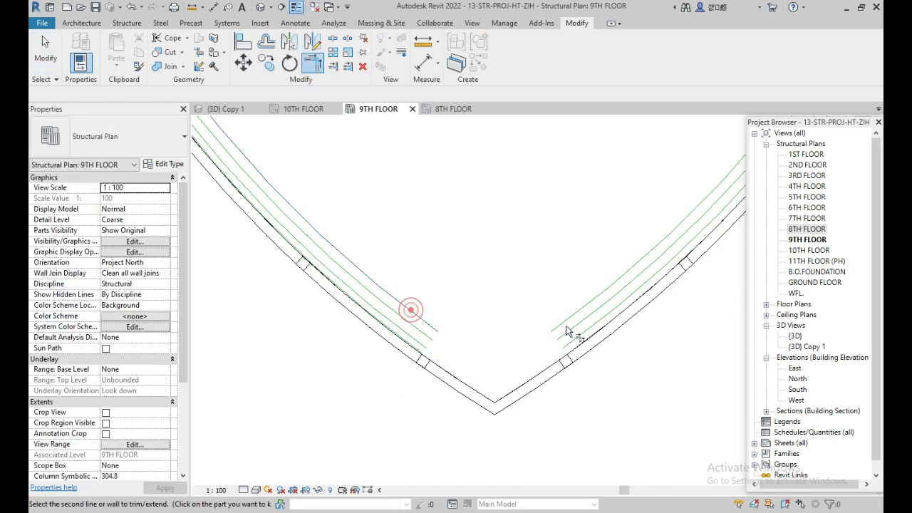
left_click(563, 323)
key("Escape")
scroll(566, 336, "down", 3)
scroll(420, 149, "up", 5)
middle_click_drag(474, 249, 459, 267)
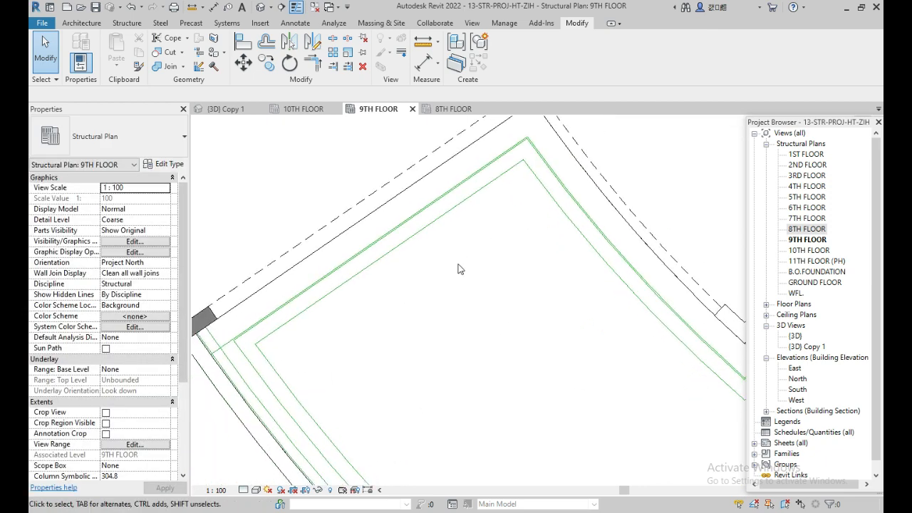
Step: Start a 200mm THK. SLAB structural floor on 9TH FLOOR and pick the inner edge of the upper-left straight beam as a boundary line
middle_click_drag(429, 298, 478, 281)
scroll(286, 291, "up", 2)
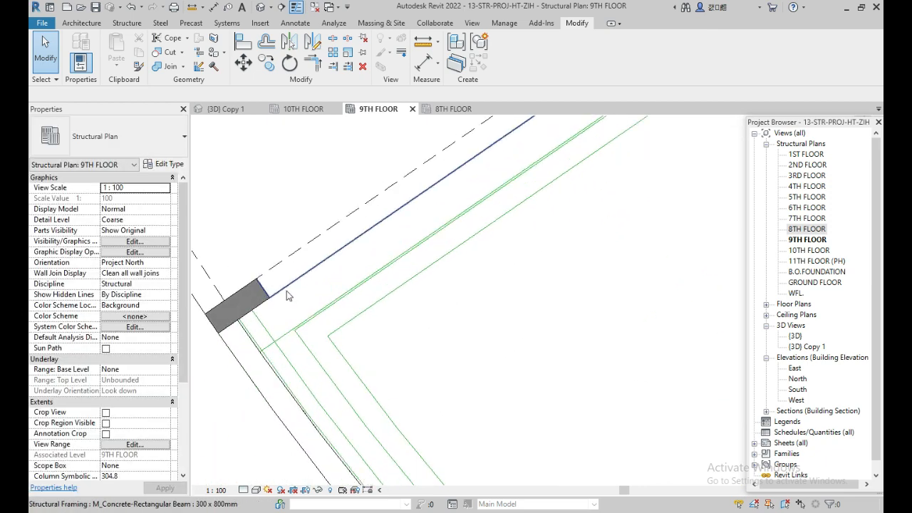
left_click(127, 22)
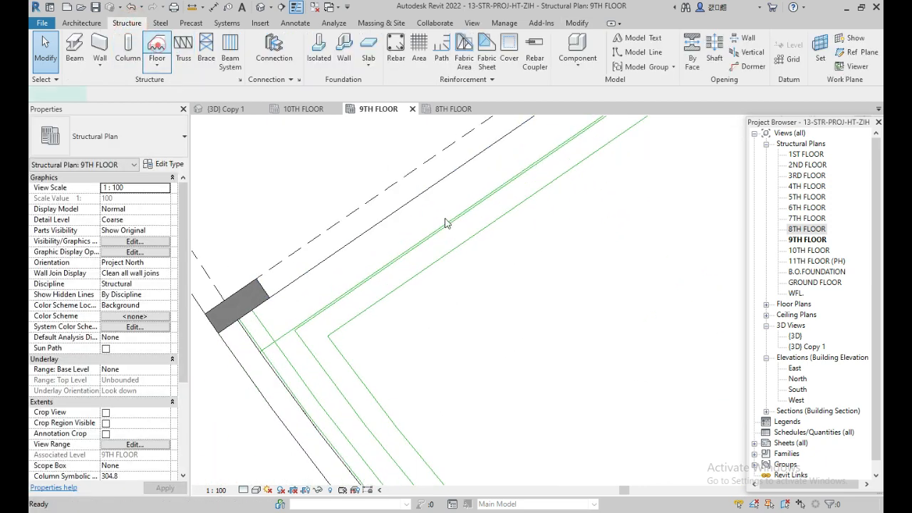
left_click(157, 44)
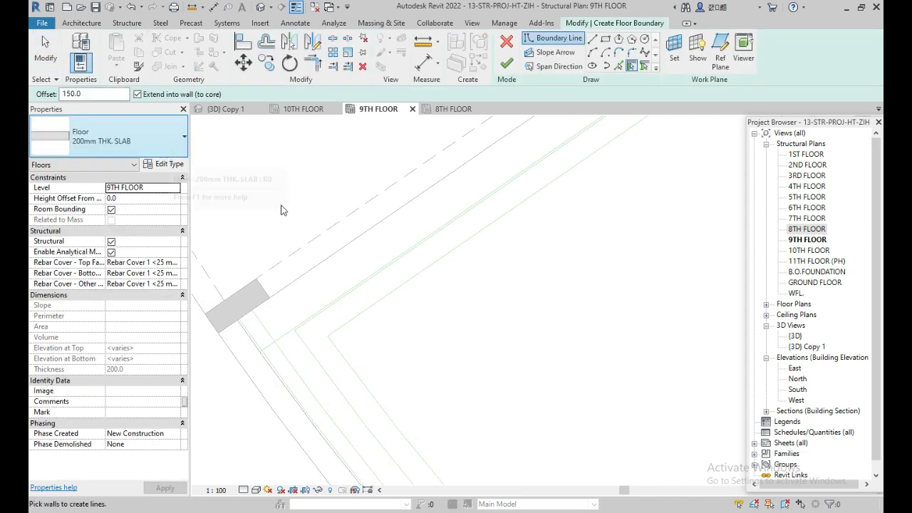
middle_click_drag(281, 206, 326, 249)
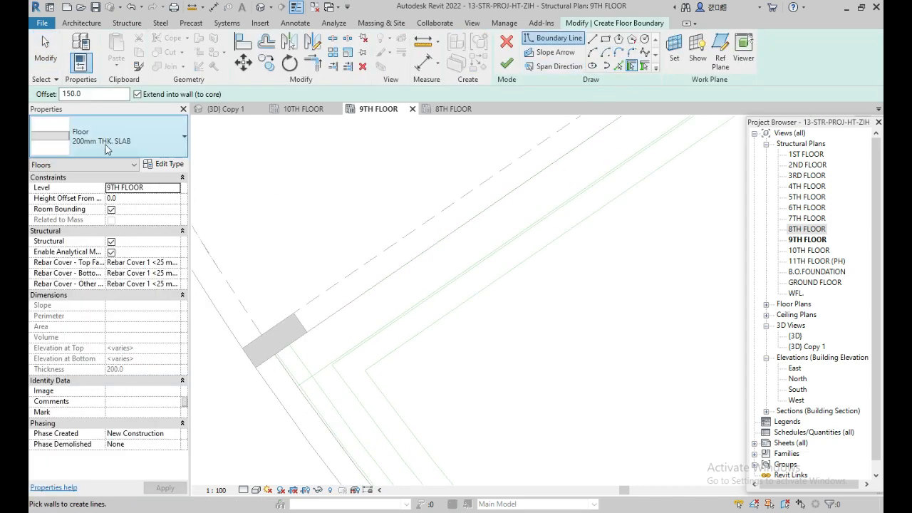
left_click(622, 67)
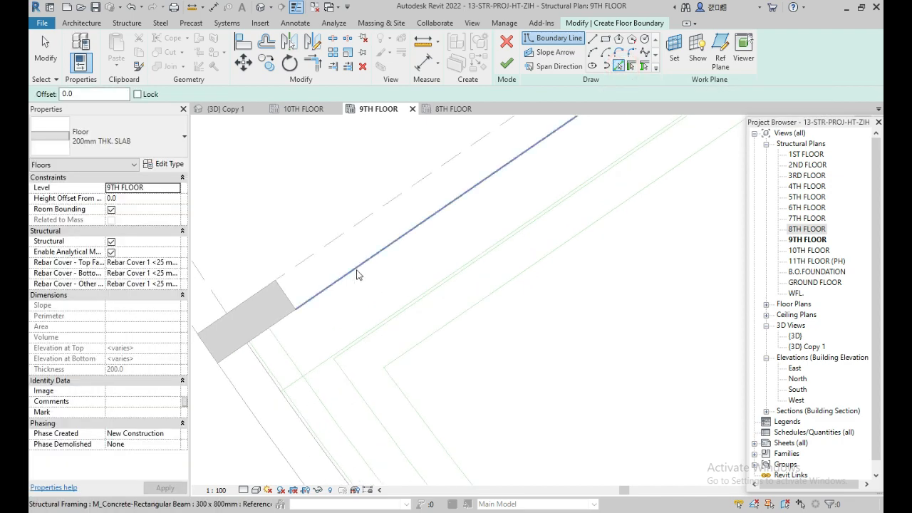
left_click(356, 272)
middle_click_drag(490, 241, 275, 377)
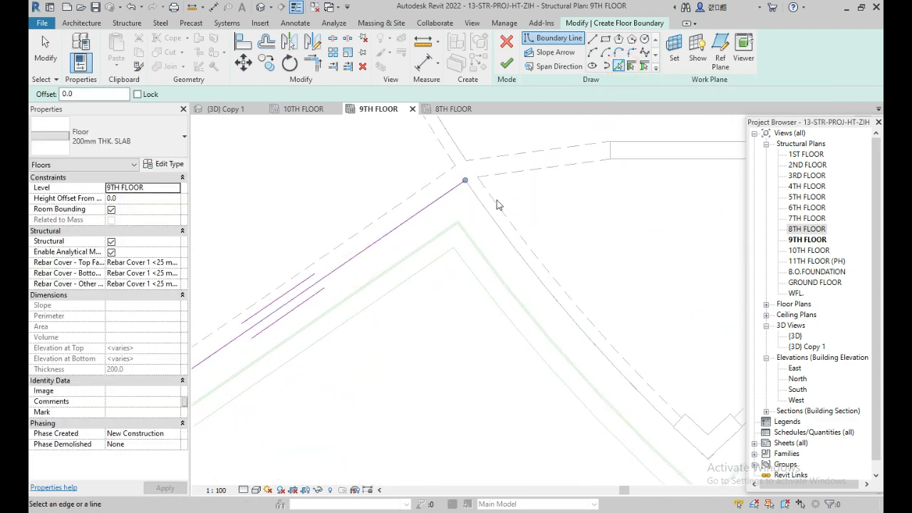
Step: Add the V-shaped notch's two curved beam edges and the remaining right-side edges to the floor boundary by picking their lines
left_click(498, 216)
middle_click_drag(579, 398, 240, 207)
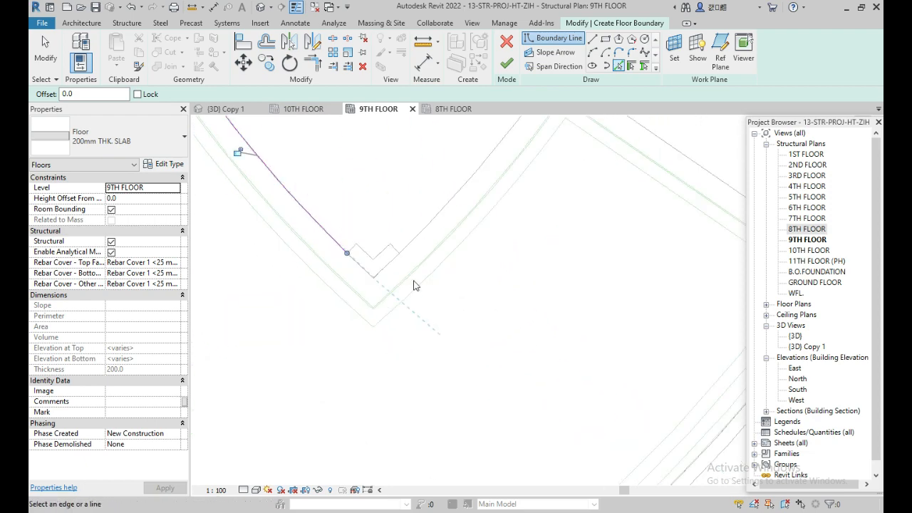
left_click(445, 203)
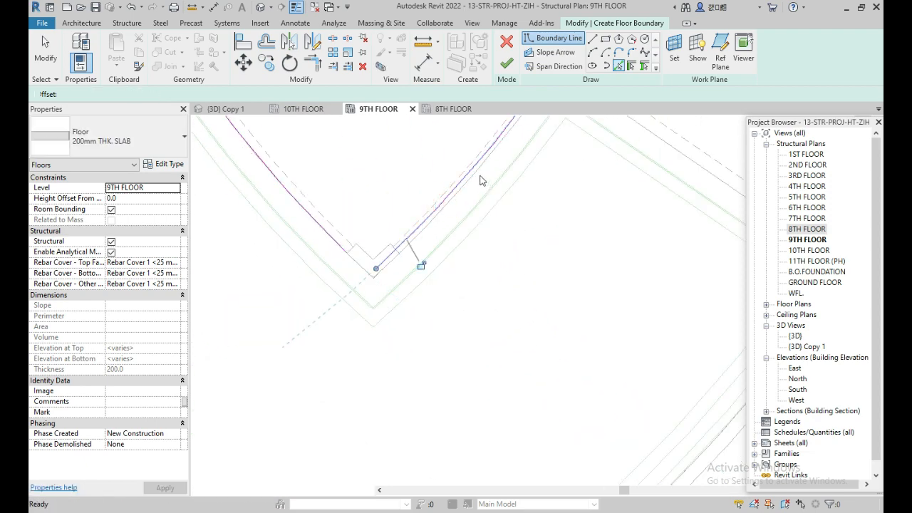
middle_click_drag(480, 178, 601, 240)
left_click(598, 292)
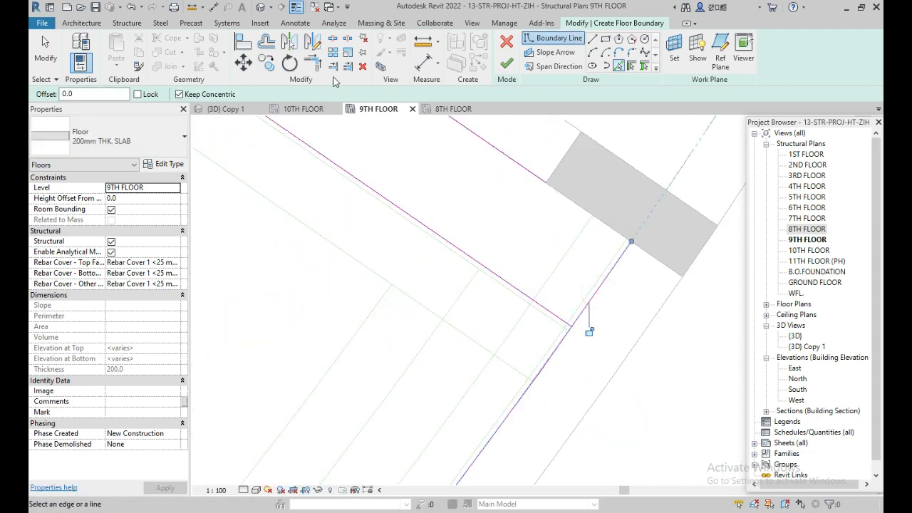
Step: Trim the boundary lines into closed corners at the strip's right end beside the column
left_click(312, 62)
left_click(535, 172)
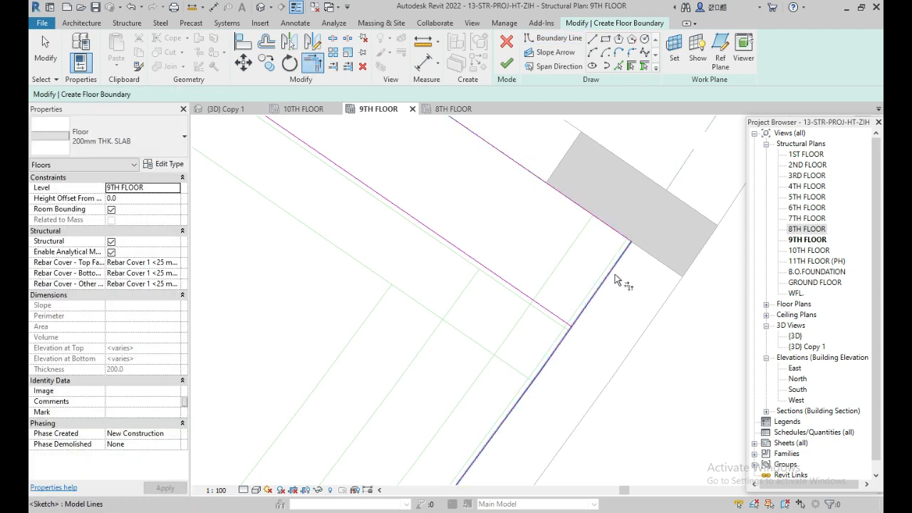
left_click(612, 275)
left_click(545, 311)
scroll(726, 269, "down", 5)
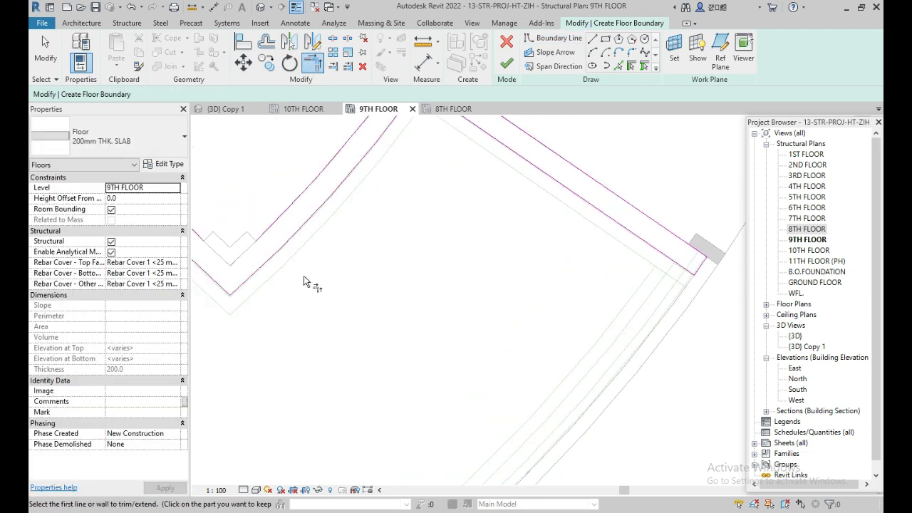
Step: Trim the boundary lines into closed corners at the strip's left end beside the column
middle_click_drag(303, 277, 584, 188)
middle_click_drag(396, 279, 547, 355)
scroll(458, 228, "down", 2)
scroll(280, 221, "up", 3)
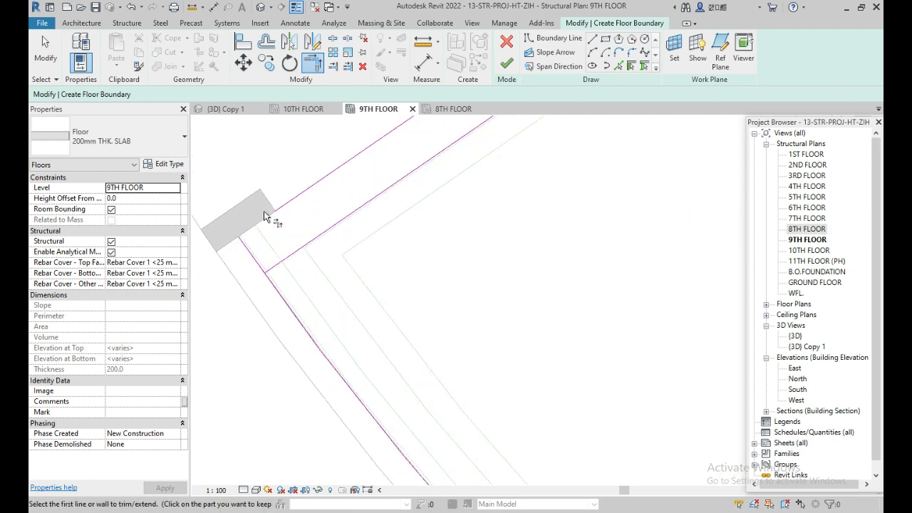
left_click(287, 201)
left_click(249, 248)
left_click(249, 249)
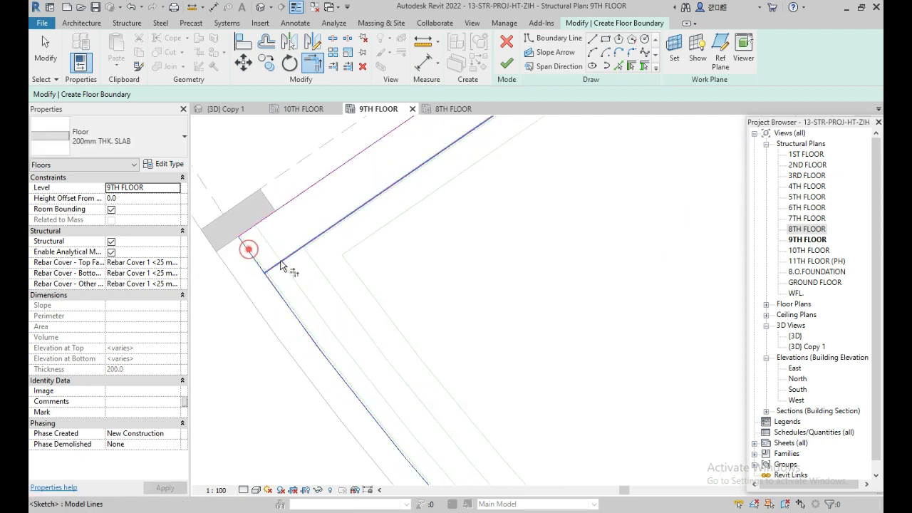
left_click(276, 261)
scroll(330, 289, "down", 5)
Step: Join the two curved beam-edge boundary lines into a corner at the V-notch tip and finish the floor sketch
left_click(429, 211)
left_click(511, 70)
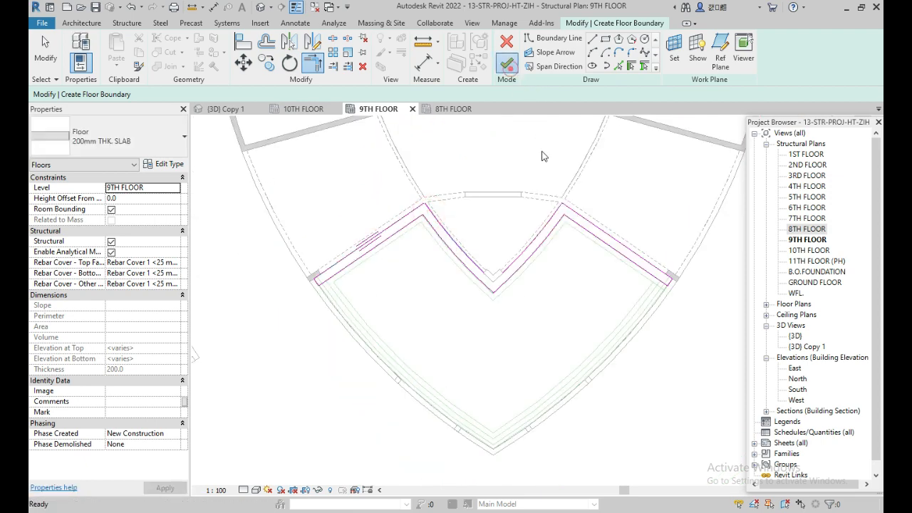
key("Return")
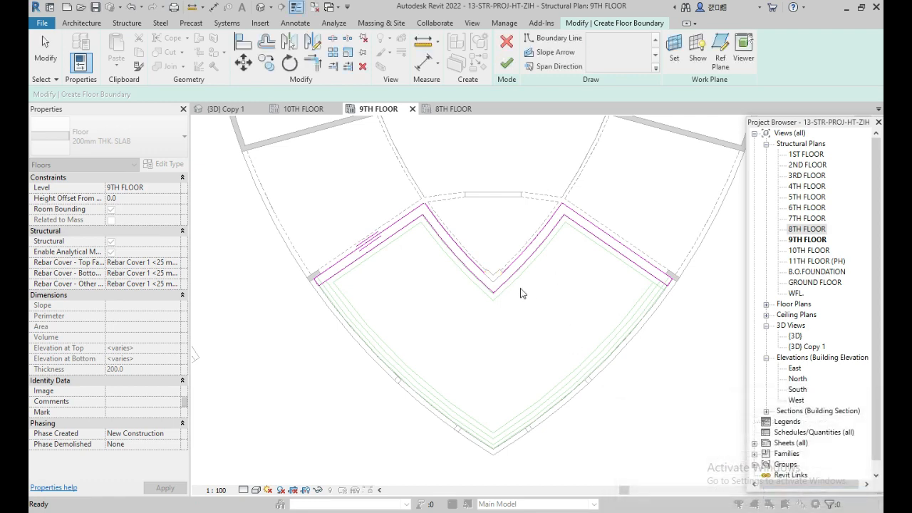
scroll(521, 291, "up", 3)
left_click(310, 61)
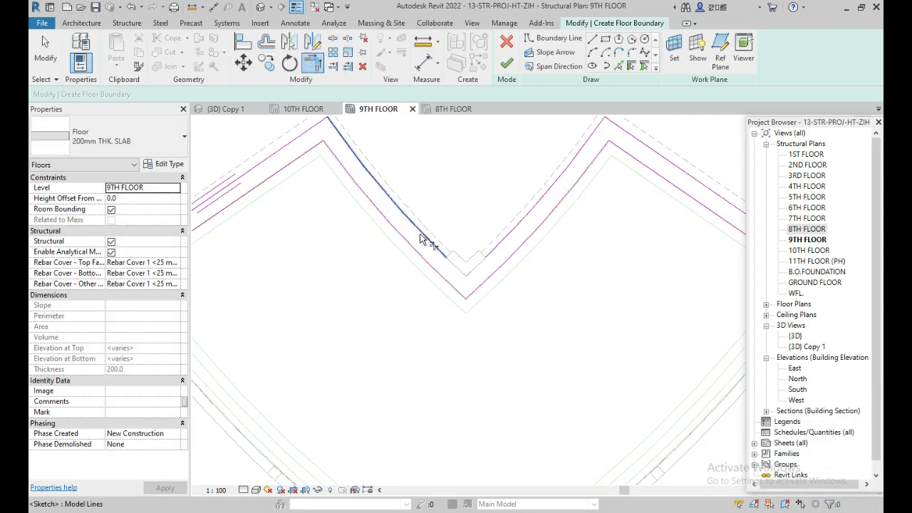
left_click(416, 232)
left_click(489, 257)
left_click(508, 64)
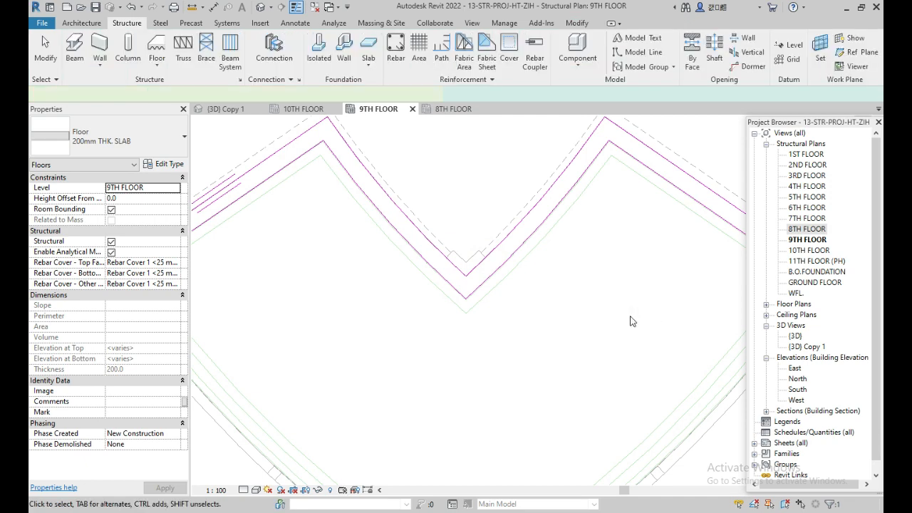
Step: Delete the span direction symbol of the new slab strip
left_click(465, 214)
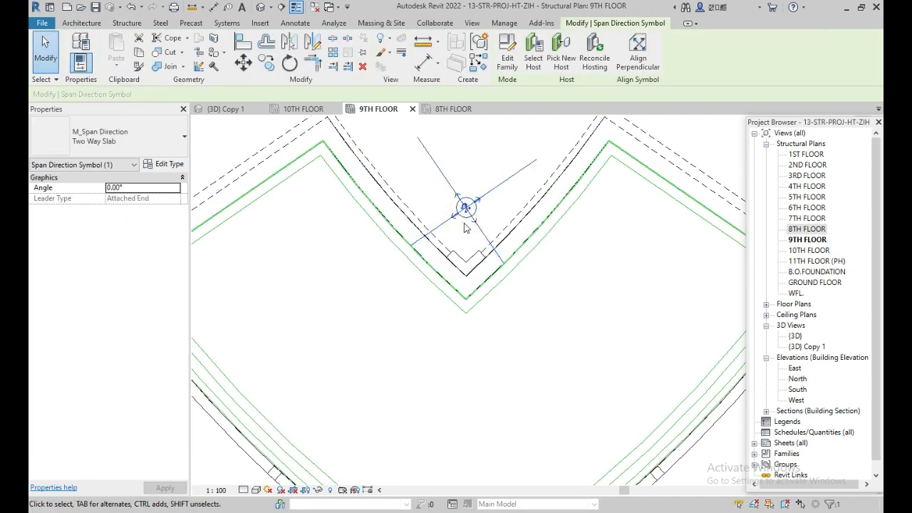
key("Delete")
scroll(609, 312, "down", 2)
Step: Start a 300mm CORE WALL structural wall with a base offset of -1500 and a top offset of 0
scroll(493, 212, "up", 5)
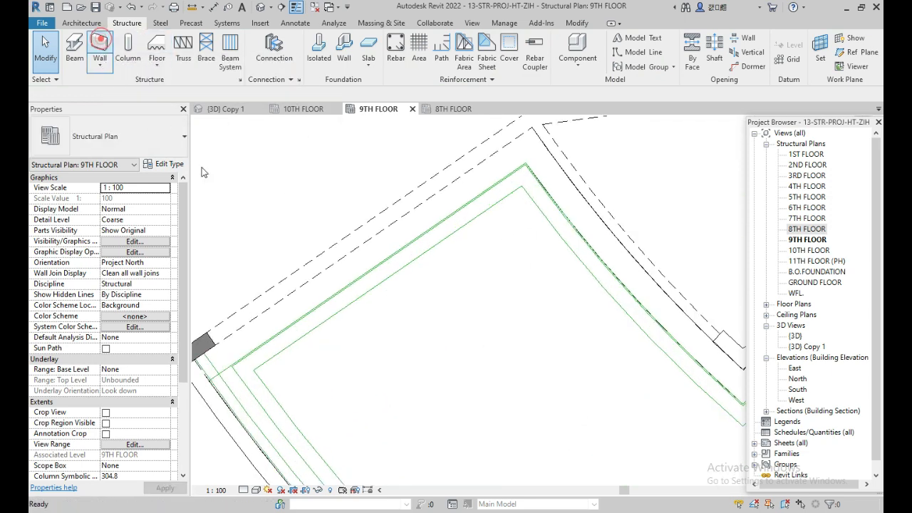
left_click(100, 44)
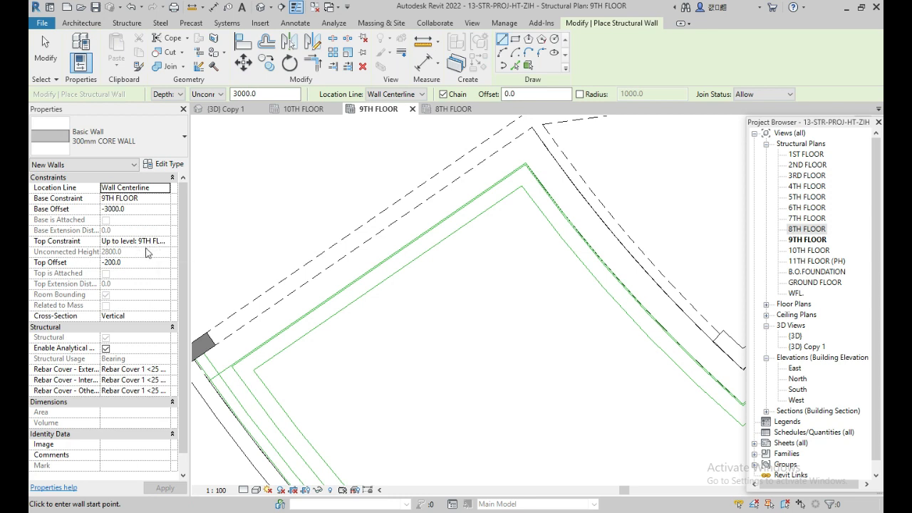
type("-1500")
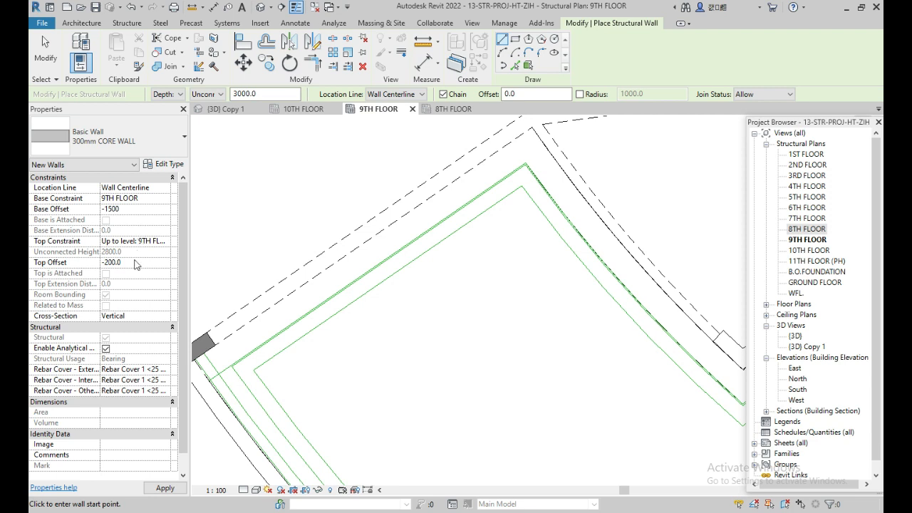
left_click(135, 262)
type("0")
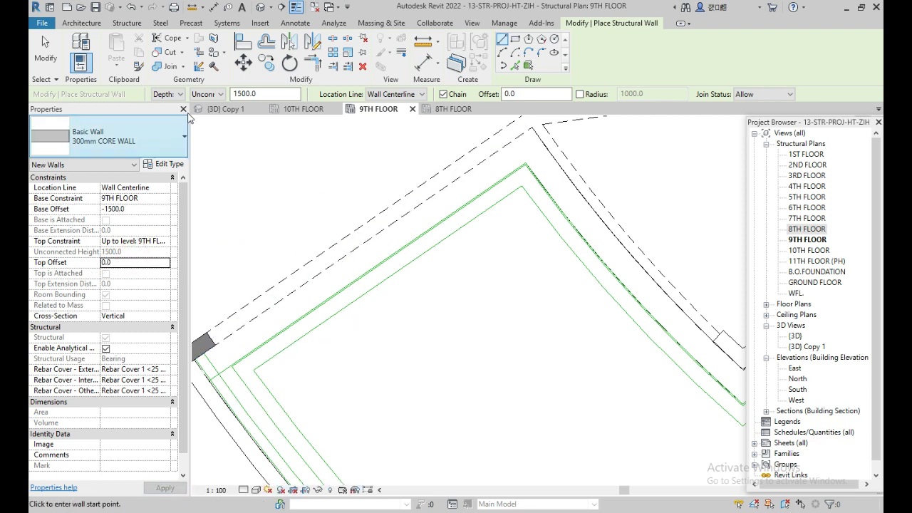
Step: Set the wall to be created from picked lines, with its location line at Core Face: Exterior
left_click(515, 65)
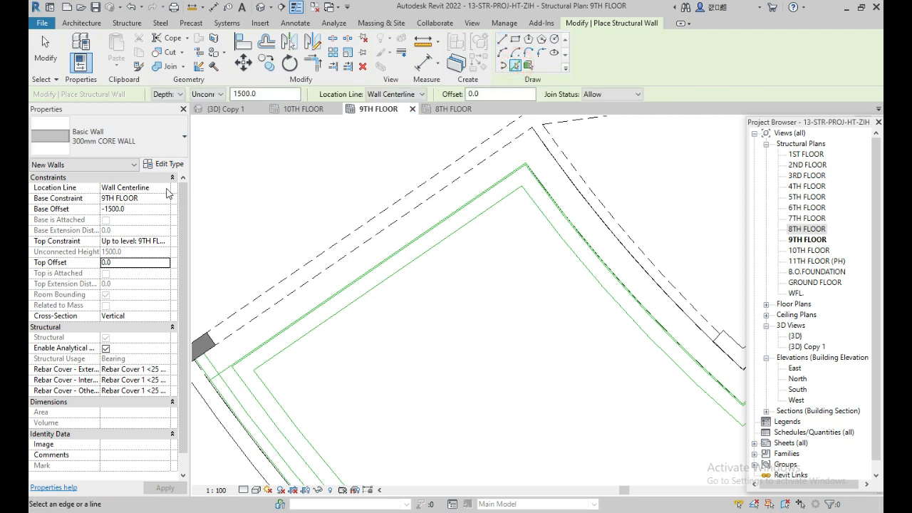
left_click(166, 188)
left_click(166, 188)
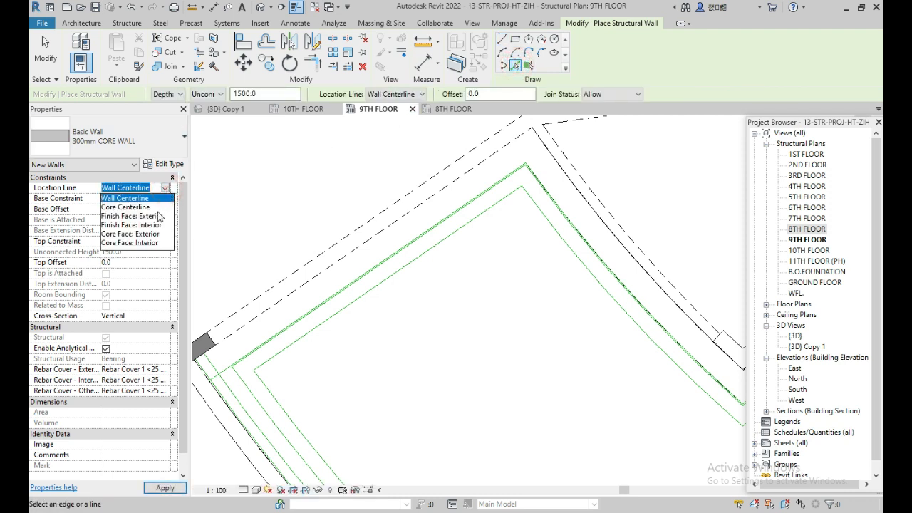
left_click(147, 235)
Step: Place walls on the inner side of the V-notch's left curved model line and the adjoining upper-left straight line
scroll(541, 206, "up", 3)
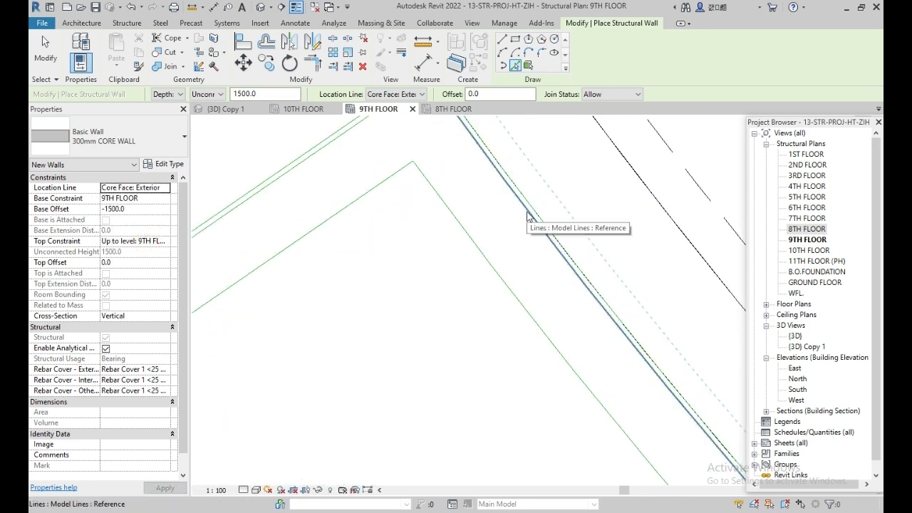
key("Tab")
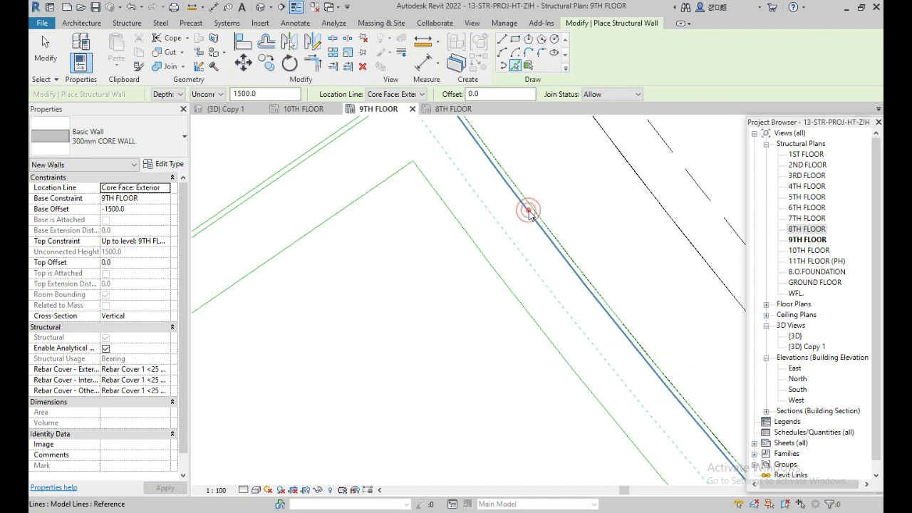
left_click(528, 210)
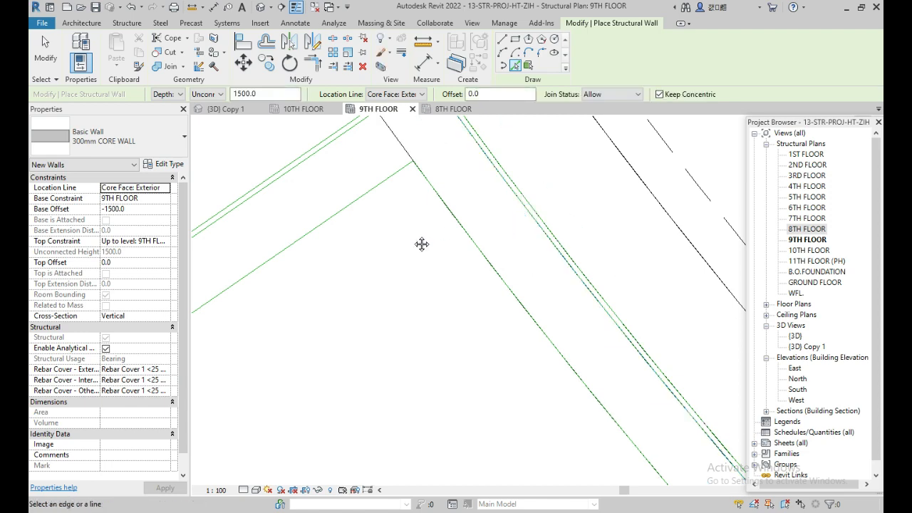
middle_click_drag(421, 245, 481, 273)
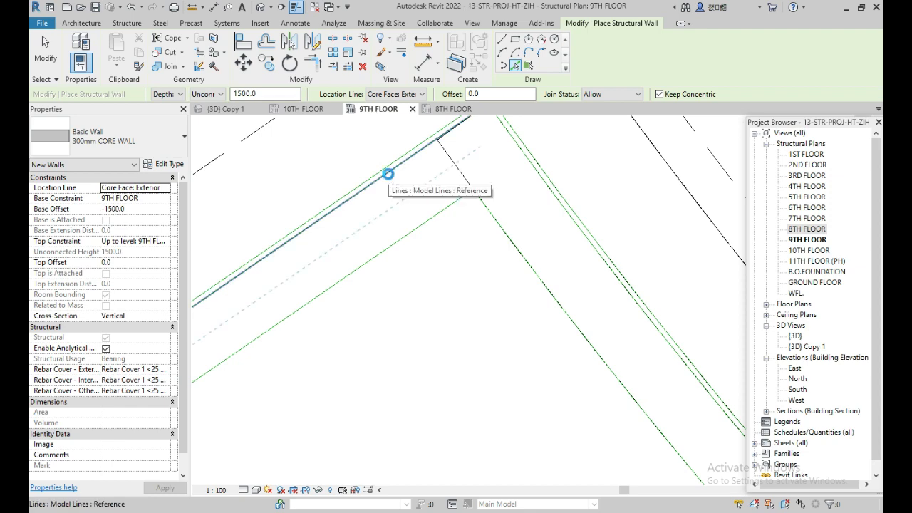
left_click(389, 172)
scroll(456, 325, "down", 5)
middle_click_drag(466, 325, 486, 163)
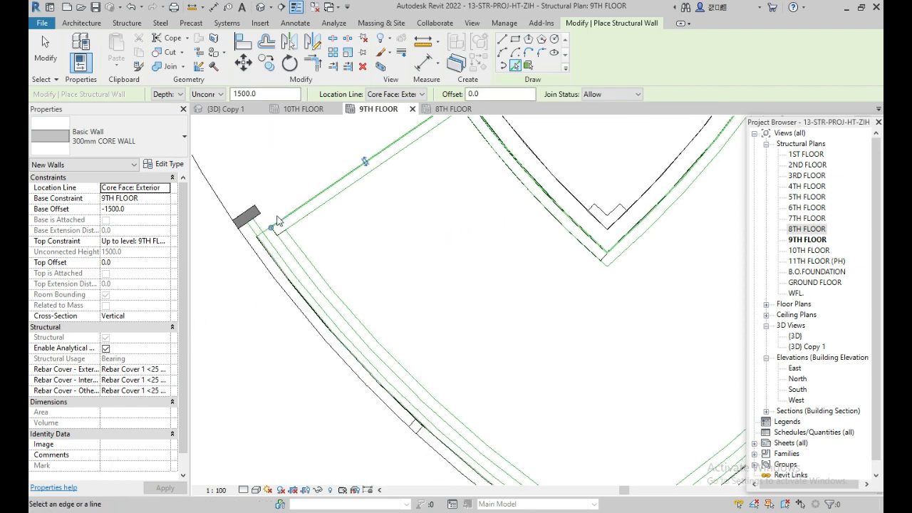
Step: Place walls along the upper-right straight model line and the V-notch's right curved line, on their inner sides
scroll(285, 249, "up", 4)
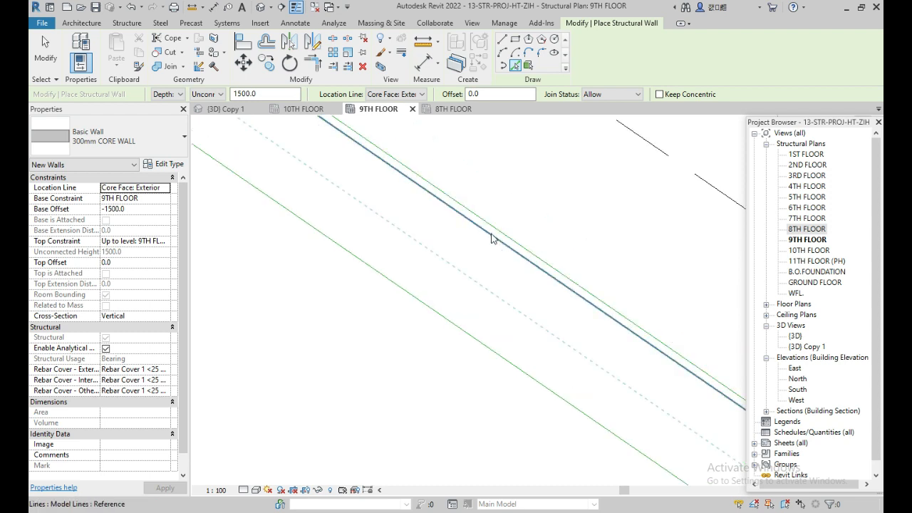
left_click(490, 236)
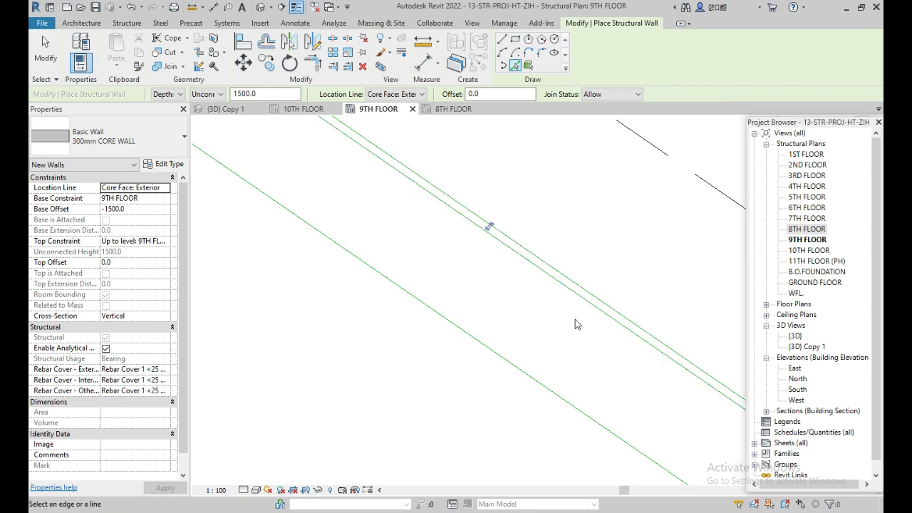
scroll(586, 320, "down", 2)
middle_click_drag(370, 252, 582, 395)
scroll(477, 255, "down", 1)
left_click(278, 291)
scroll(279, 290, "down", 1)
middle_click_drag(279, 291, 741, 206)
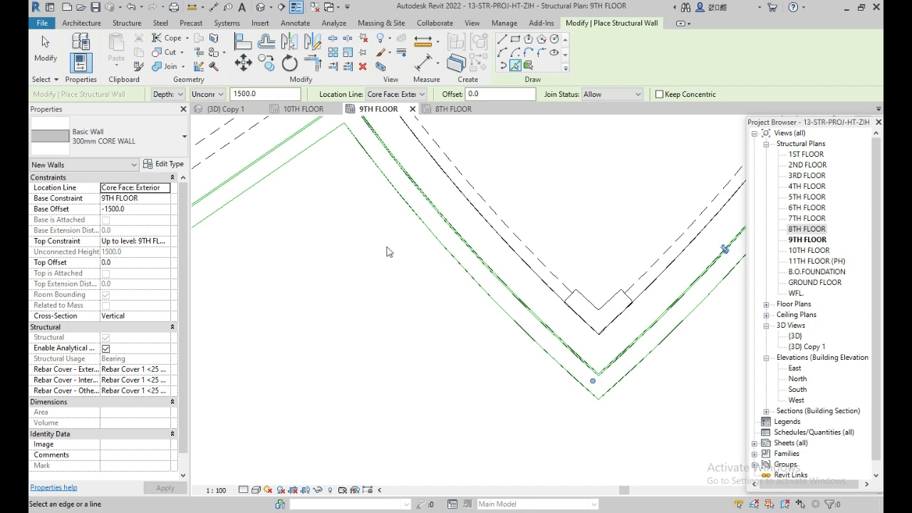
Step: Place the same wall between the two innermost curved model lines along the slab's left edge and end wall placement
scroll(390, 252, "down", 2)
middle_click_drag(407, 328, 399, 320)
middle_click_drag(466, 302, 492, 302)
middle_click_drag(248, 211, 295, 228)
scroll(283, 236, "up", 3)
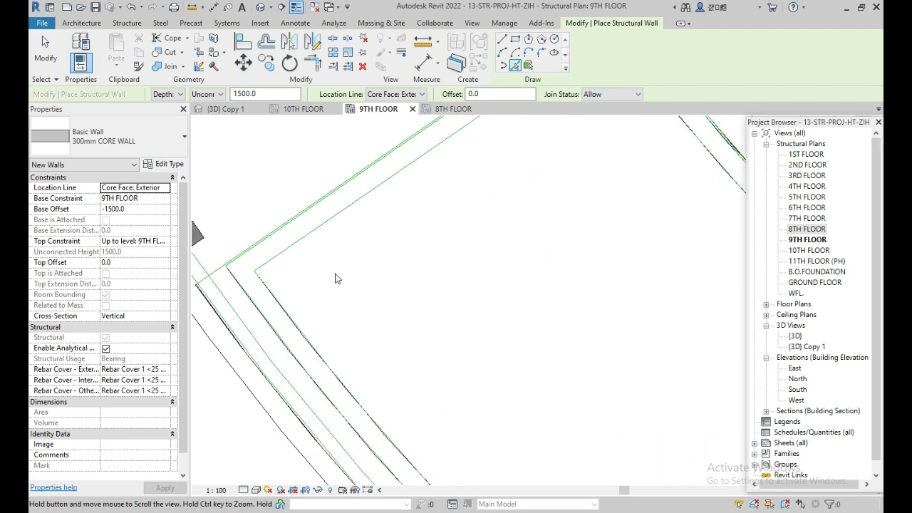
key("Escape")
key("Escape")
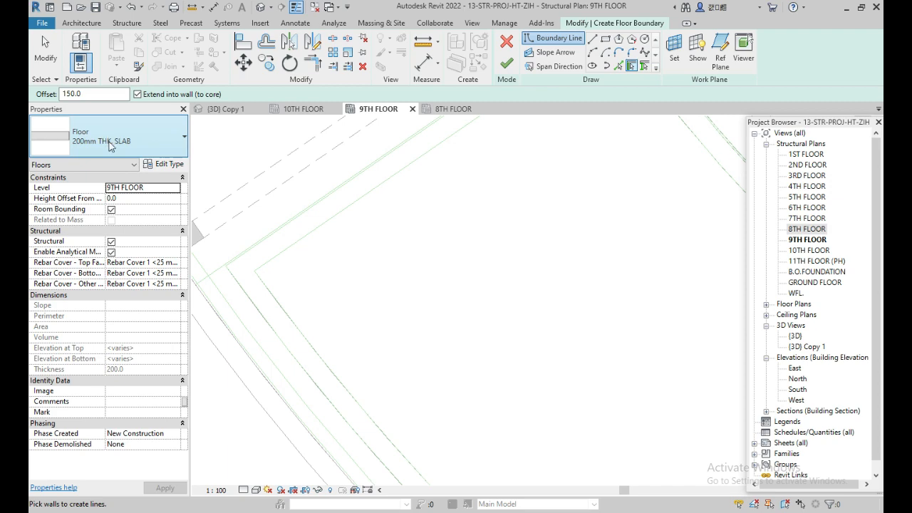
Step: Duplicate the 200mm THK. SLAB floor type for the new floor and name it 300mm THK. SLAB
left_click(161, 141)
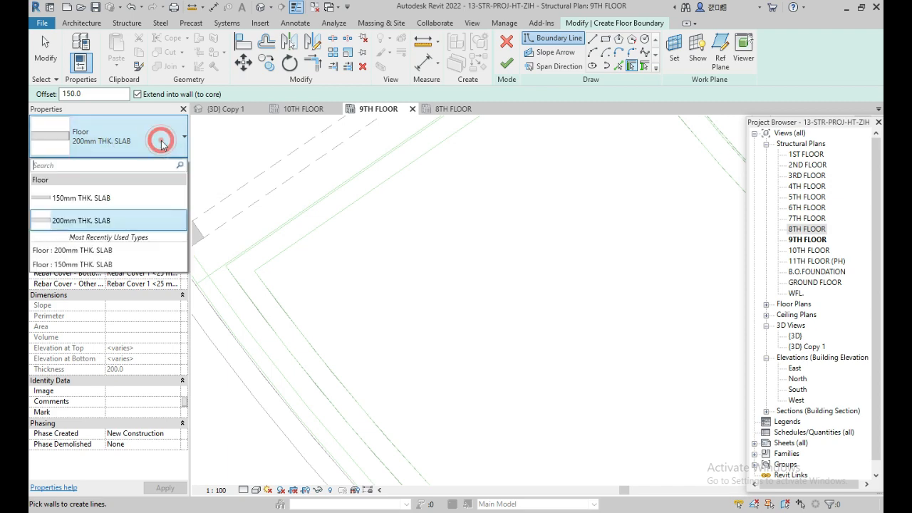
left_click(167, 149)
left_click(163, 164)
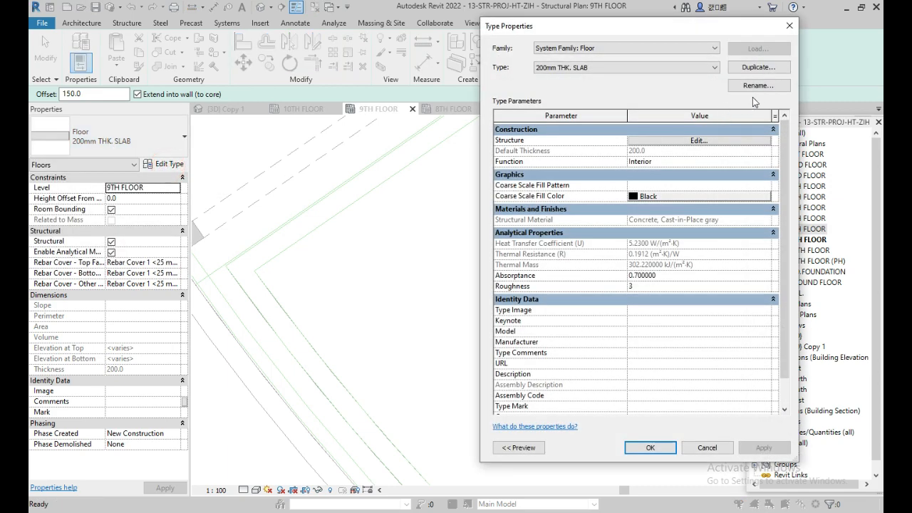
left_click(758, 69)
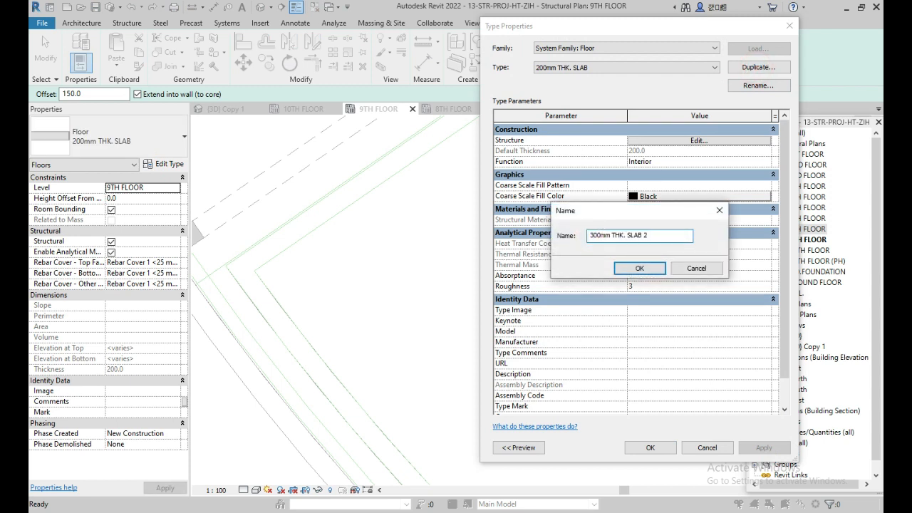
left_click(657, 237)
key("BackSpace")
left_click(646, 267)
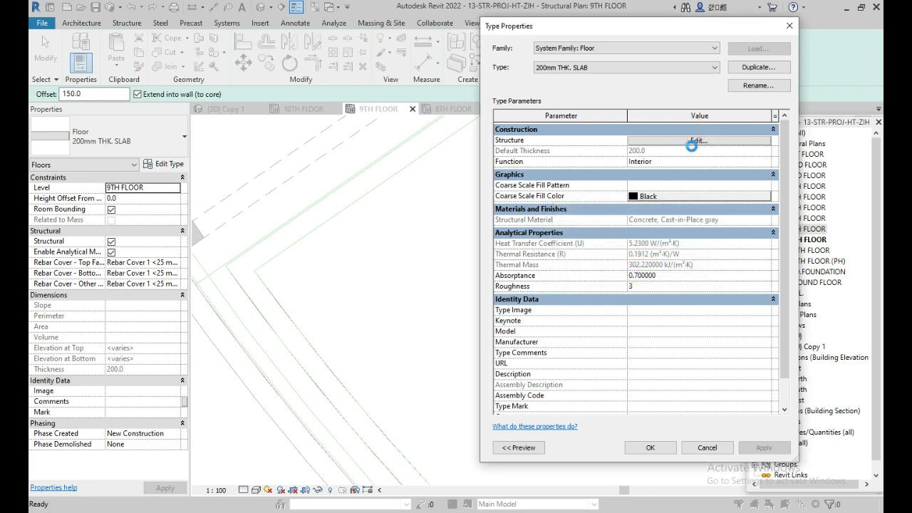
Step: Set the concrete structure layer of the 300mm THK. SLAB type to 300 mm thick and accept the type
left_click(691, 143)
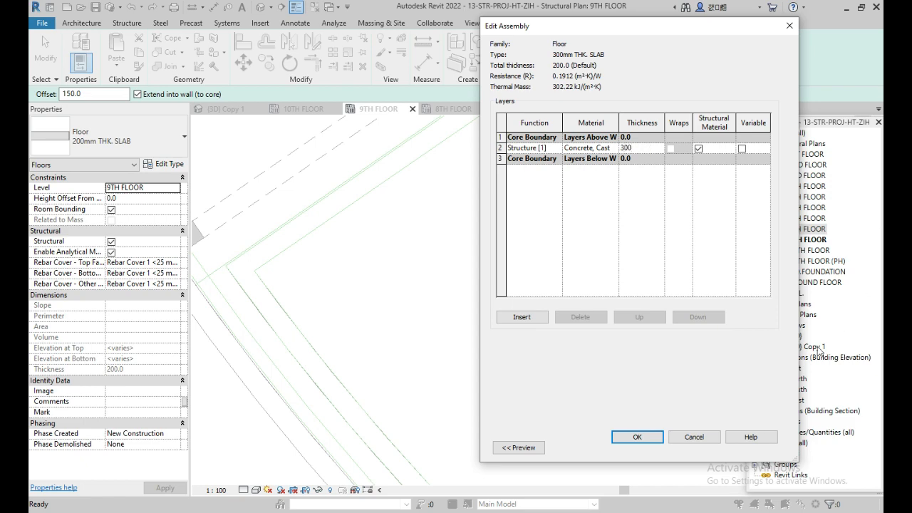
left_click(646, 438)
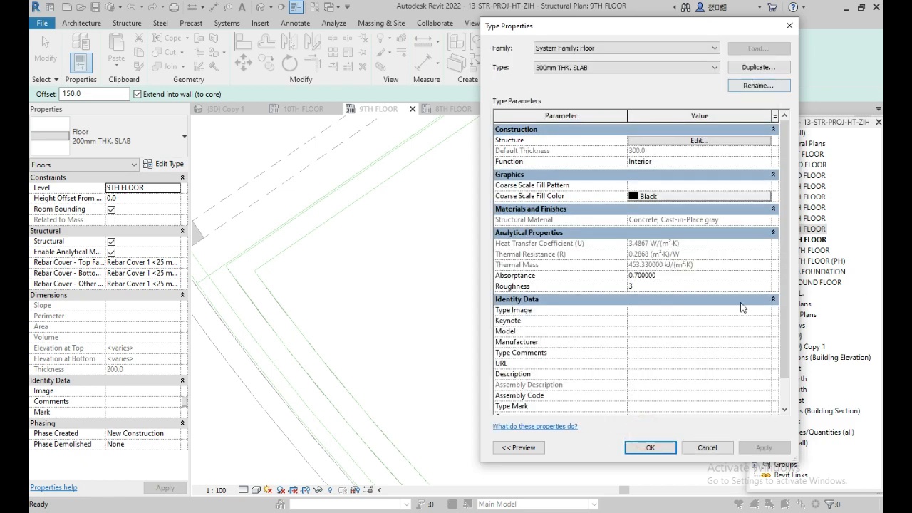
left_click(650, 448)
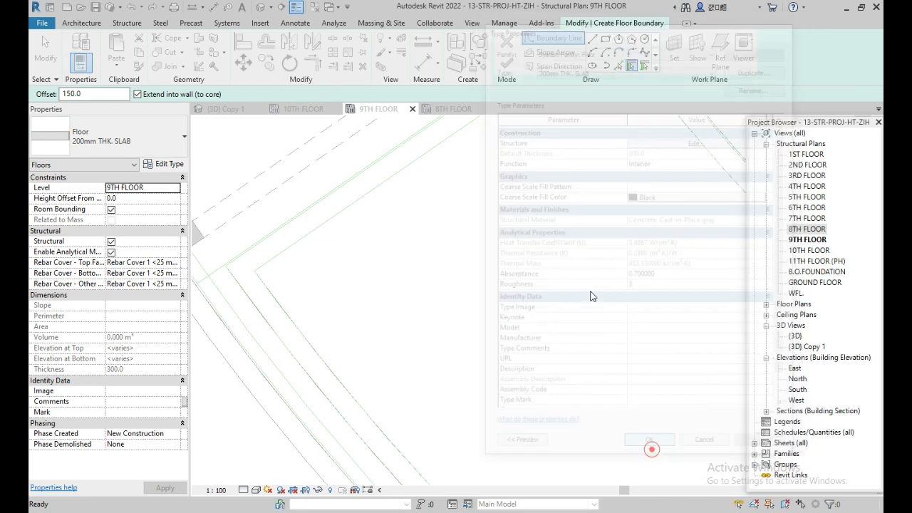
Step: Pick the outer faces of the upper-left straight core wall and the V-notch's left curved wall as floor boundary lines
left_click(619, 65)
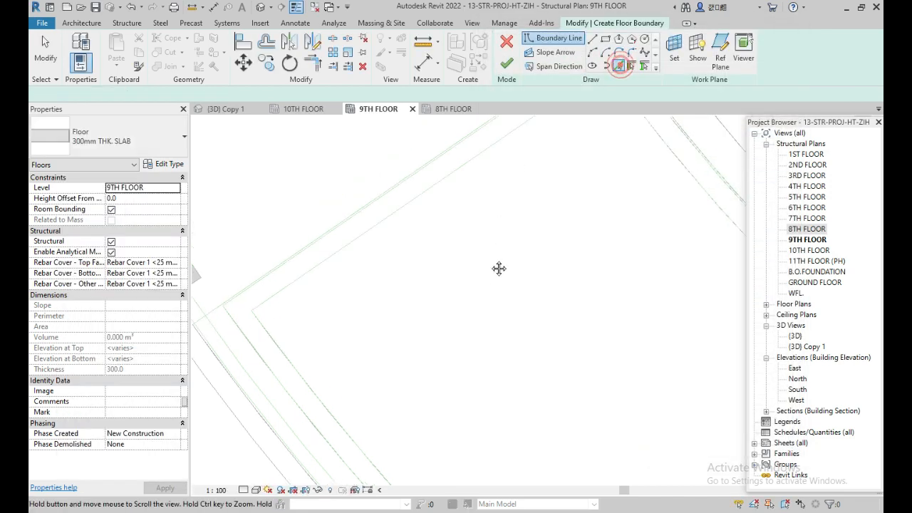
middle_click_drag(499, 268, 574, 168)
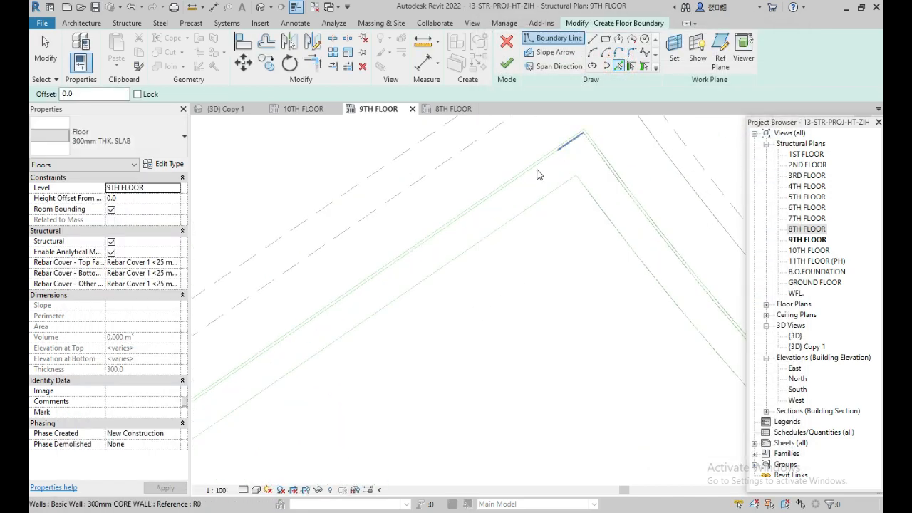
left_click(464, 224)
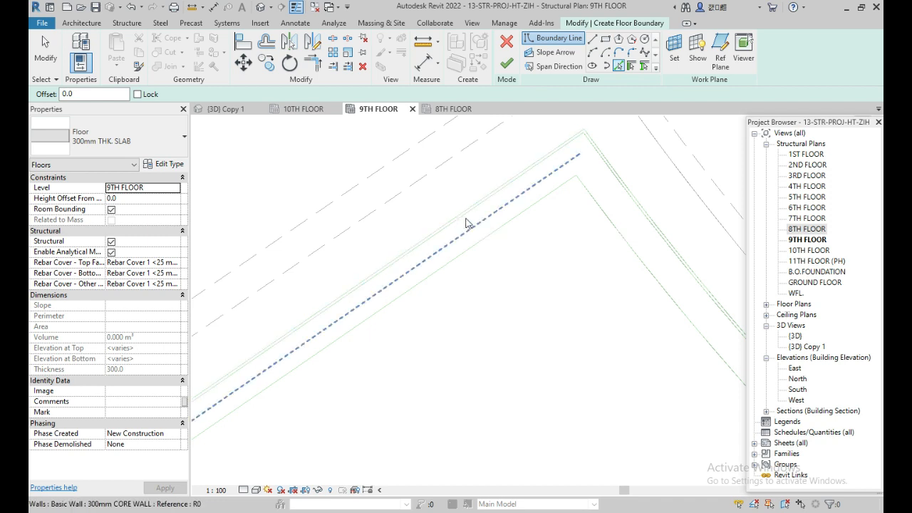
scroll(535, 178, "up", 2)
left_click(542, 163)
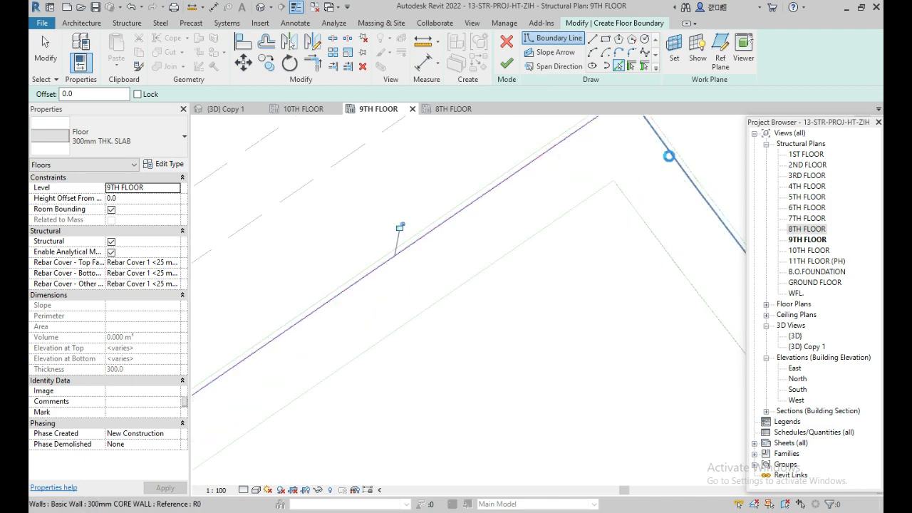
left_click(665, 152)
Step: Complete the floor boundary along the outer faces of the remaining core walls, including the curved left edge
scroll(478, 319, "down", 2)
middle_click_drag(317, 339, 413, 164)
scroll(377, 228, "up", 3)
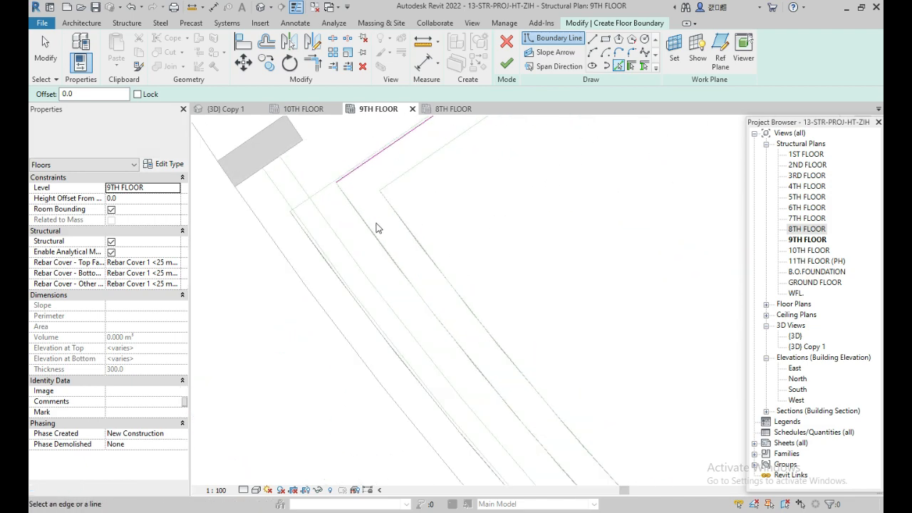
left_click(365, 222)
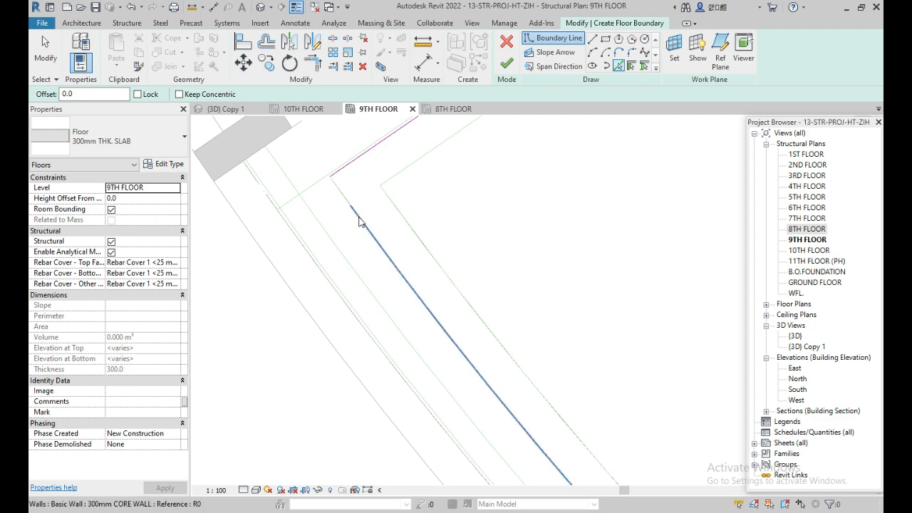
scroll(363, 225, "down", 3)
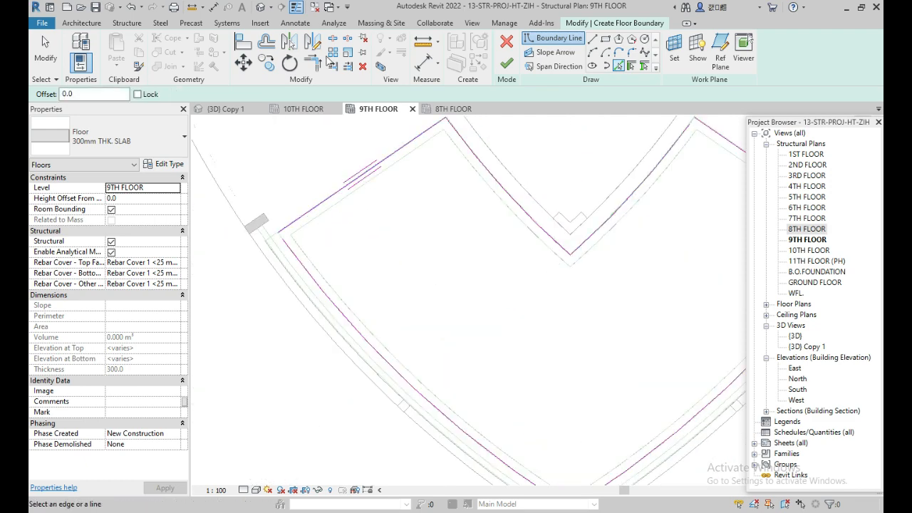
Step: Finish the 300 mm slab with a height offset of -1500 from the 9TH FLOOR and remove its span direction symbol
left_click(313, 63)
middle_click_drag(502, 165, 385, 222)
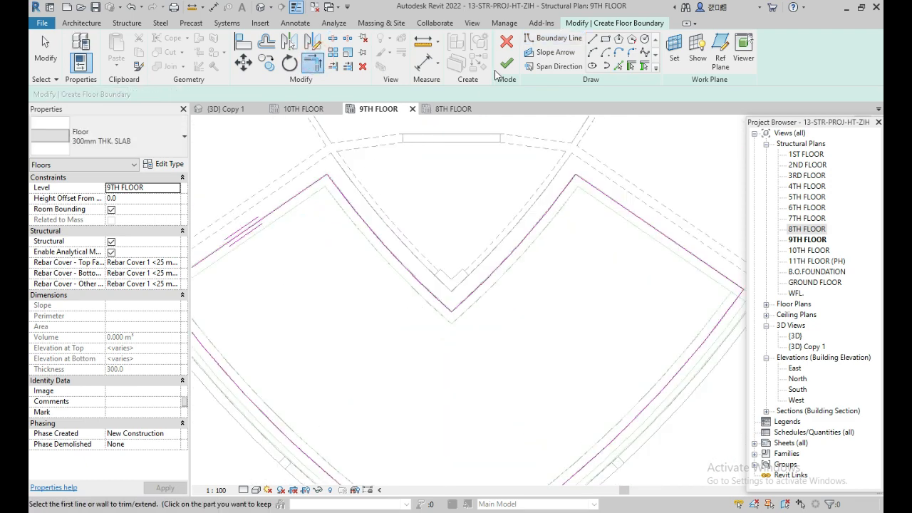
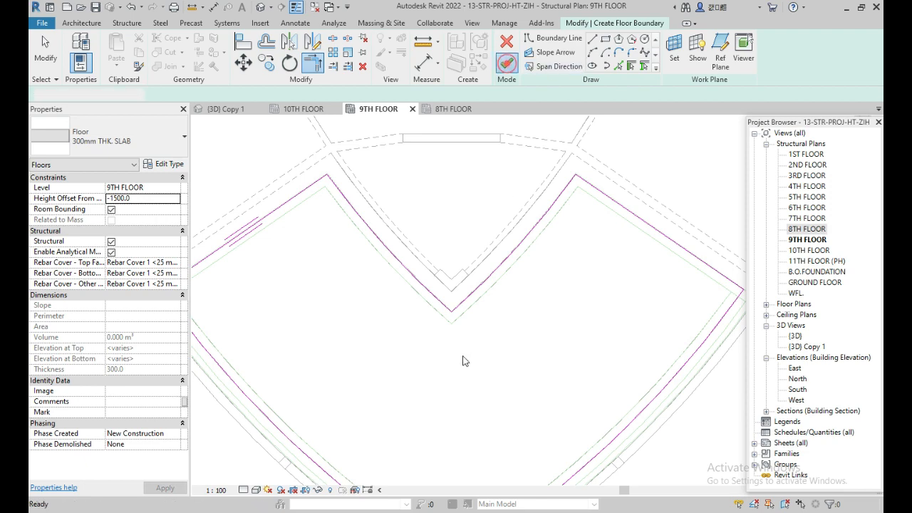
left_click(507, 63)
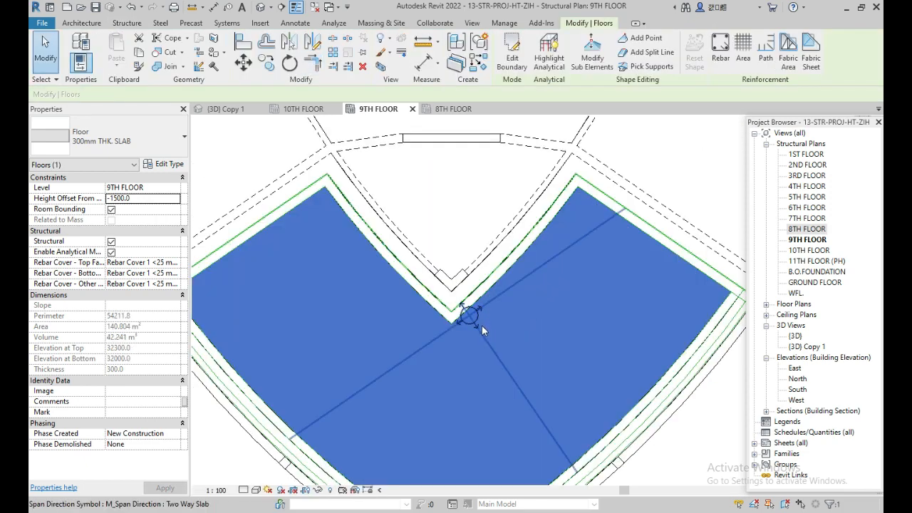
left_click(474, 324)
left_click(422, 322)
Step: Draw a building section across the core slab, parallel to its upper-left straight edge and ending past the V-notch's left wall
scroll(424, 329, "down", 2)
middle_click_drag(367, 366, 560, 293)
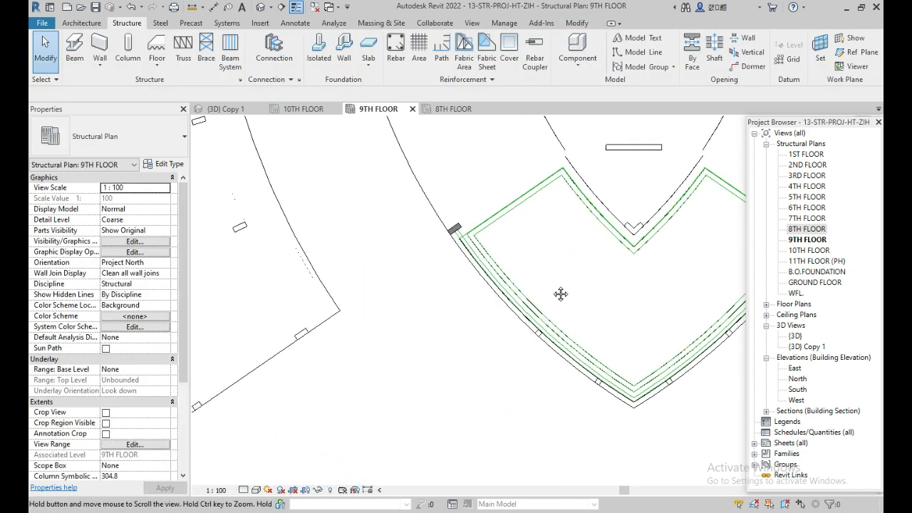
scroll(482, 204, "up", 2)
middle_click_drag(535, 258, 412, 301)
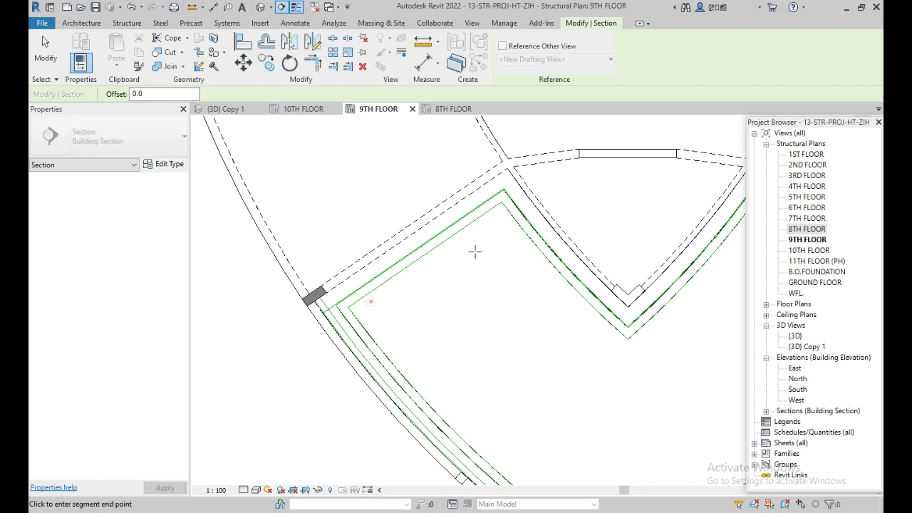
left_click(358, 303)
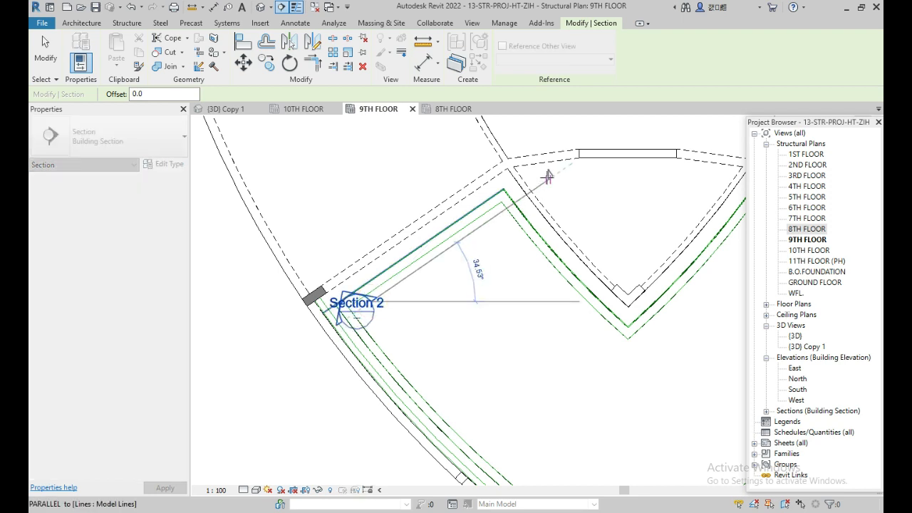
left_click(547, 178)
Step: Shorten the section's view depth to a far clip offset of about 2605.5 mm
scroll(486, 268, "down", 2)
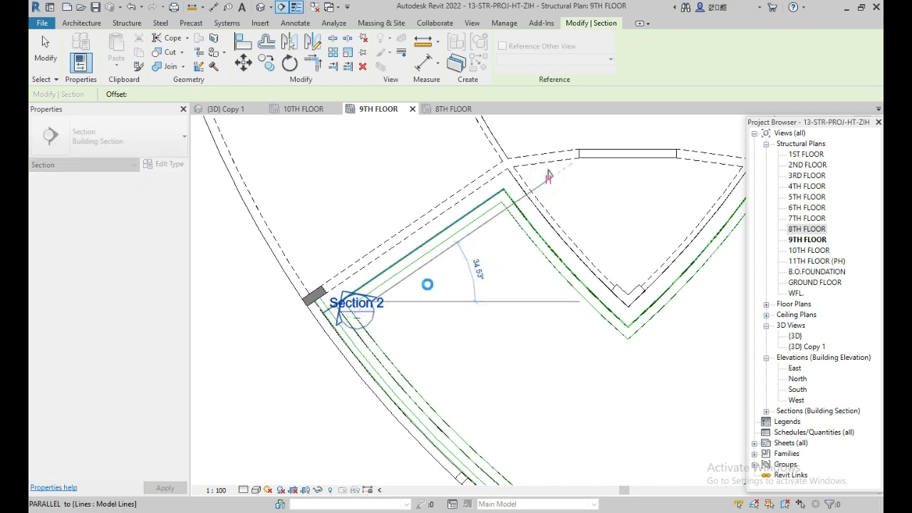
middle_click_drag(377, 147, 425, 284)
scroll(424, 284, "down", 4)
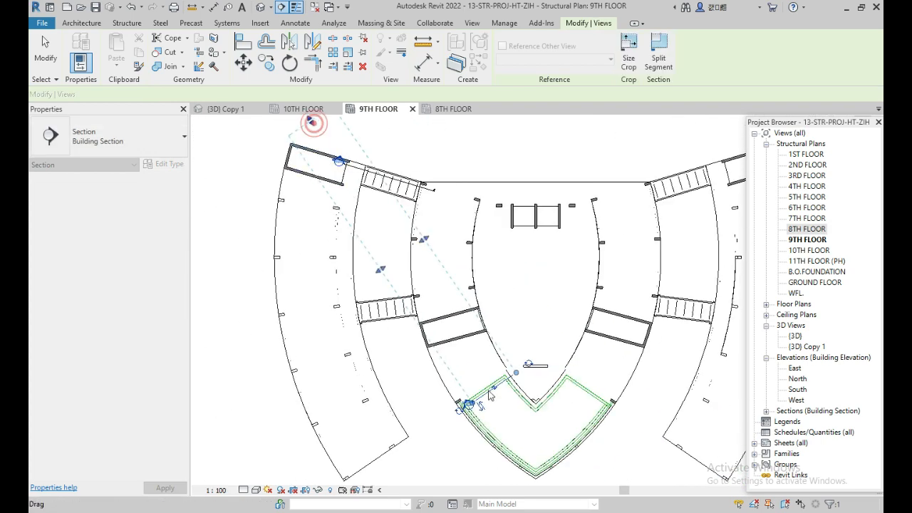
scroll(490, 396, "up", 6)
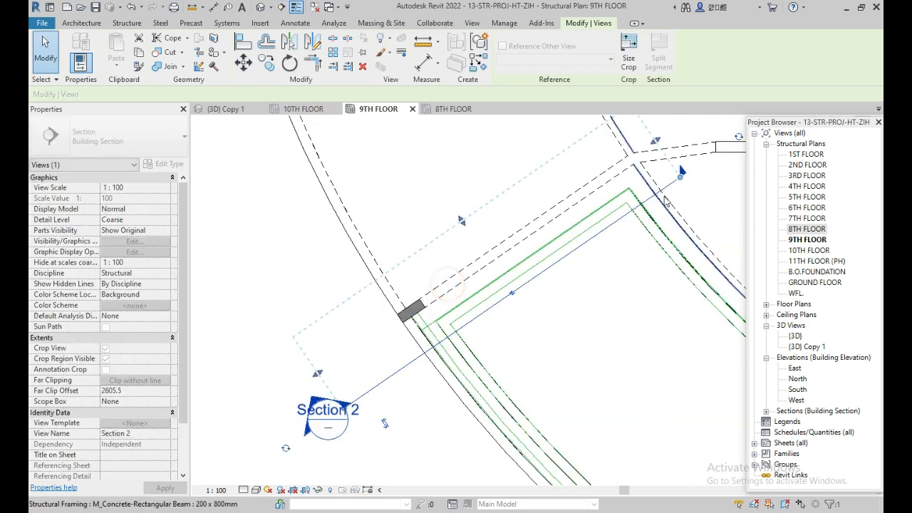
Step: Open the view of the new section and frame the lowered slab and core walls below the 9TH FLOOR level
right_click(599, 235)
left_click(646, 266)
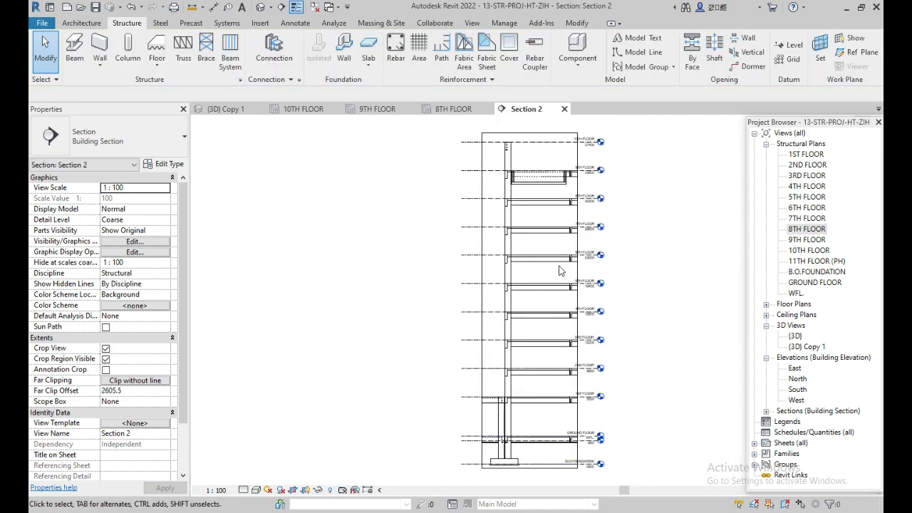
scroll(558, 154, "up", 8)
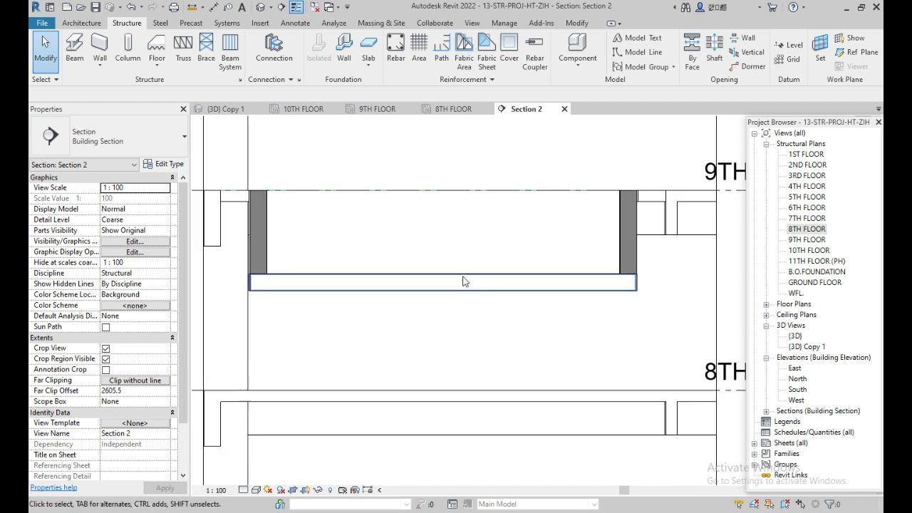
middle_click_drag(464, 280, 495, 287)
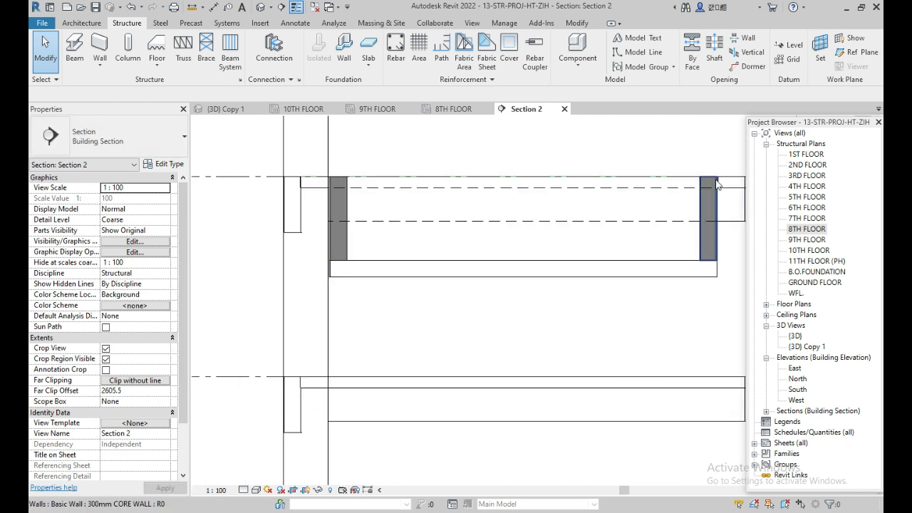
Step: Check the depth from the 9TH FLOOR level to the top of the lowered slab with an aligned dimension
left_click(213, 8)
left_click(509, 176)
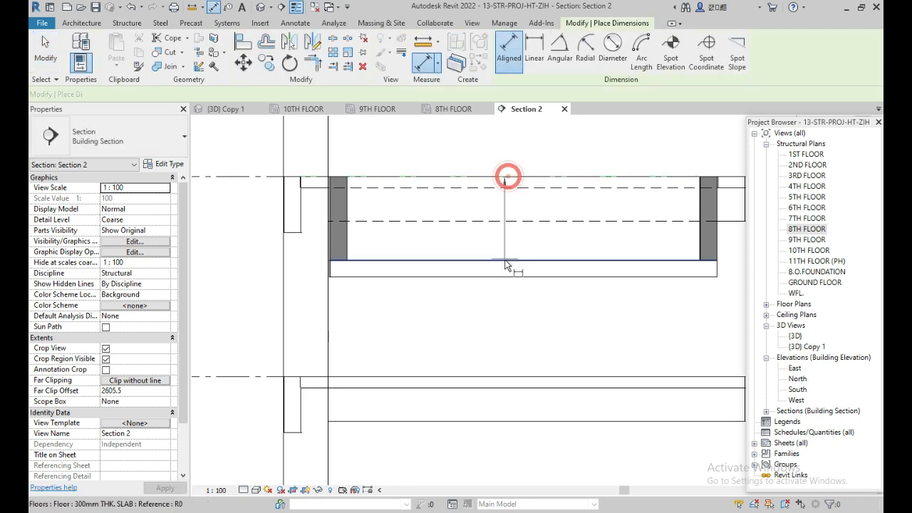
left_click(504, 260)
key("Escape")
Step: Examine in the section how the core walls meet the 9TH FLOOR slab, beams and lowered slab at both ends
scroll(316, 210, "down", 2)
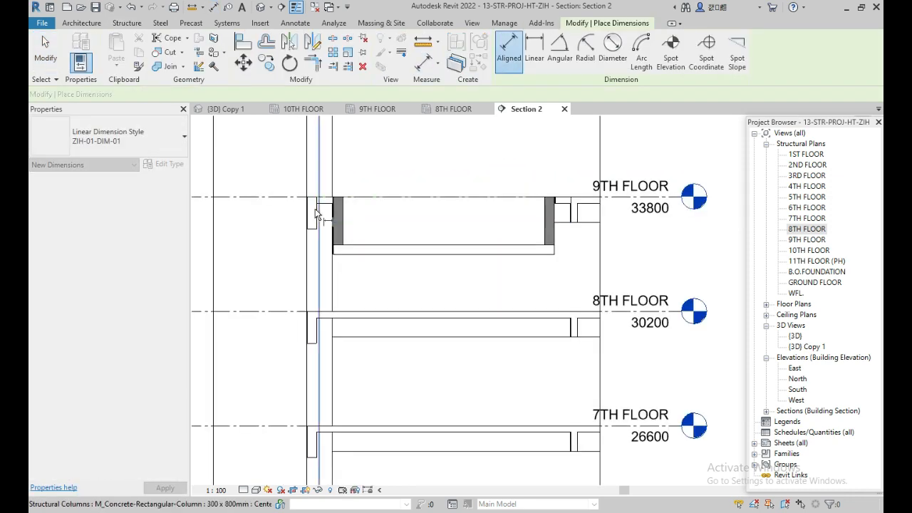
scroll(331, 203, "up", 5)
scroll(320, 242, "down", 2)
middle_click_drag(420, 238, 638, 214)
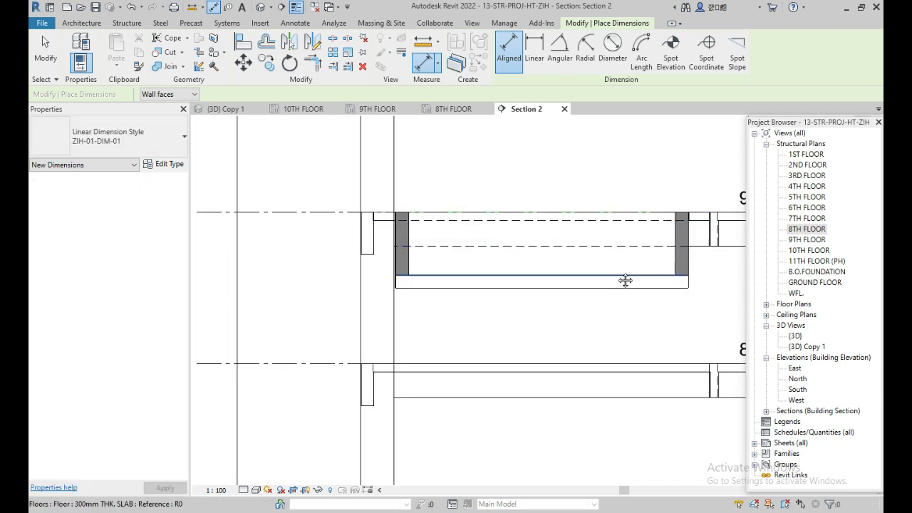
scroll(513, 263, "up", 5)
key("Escape")
key("Escape")
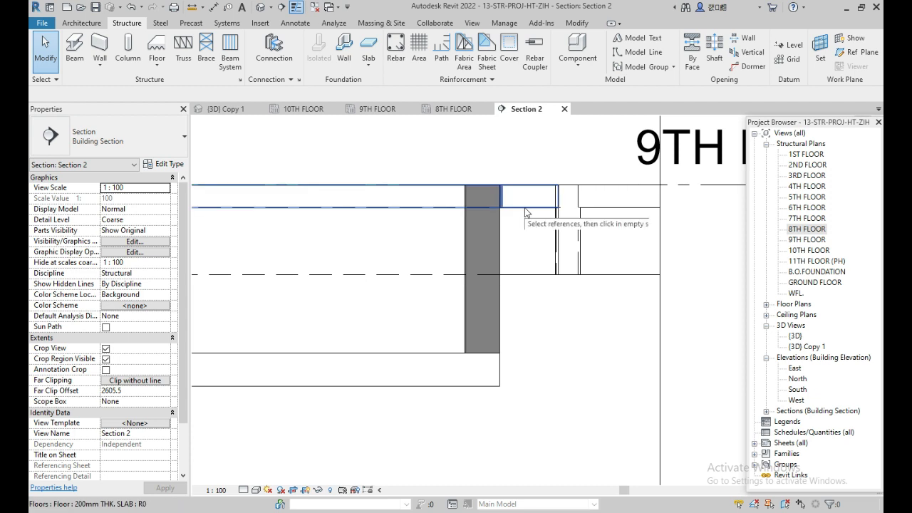
scroll(507, 216, "up", 2)
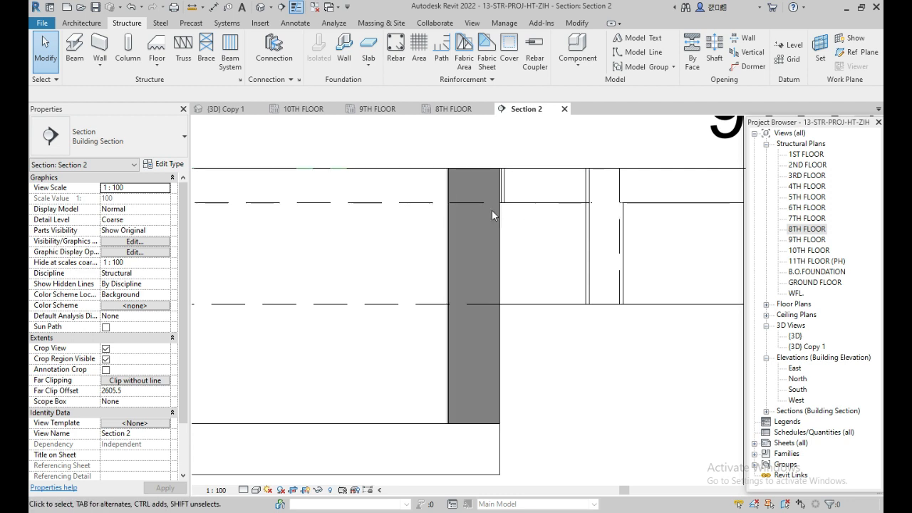
scroll(534, 212, "down", 4)
middle_click_drag(563, 245, 708, 237)
scroll(709, 237, "down", 2)
scroll(574, 237, "up", 2)
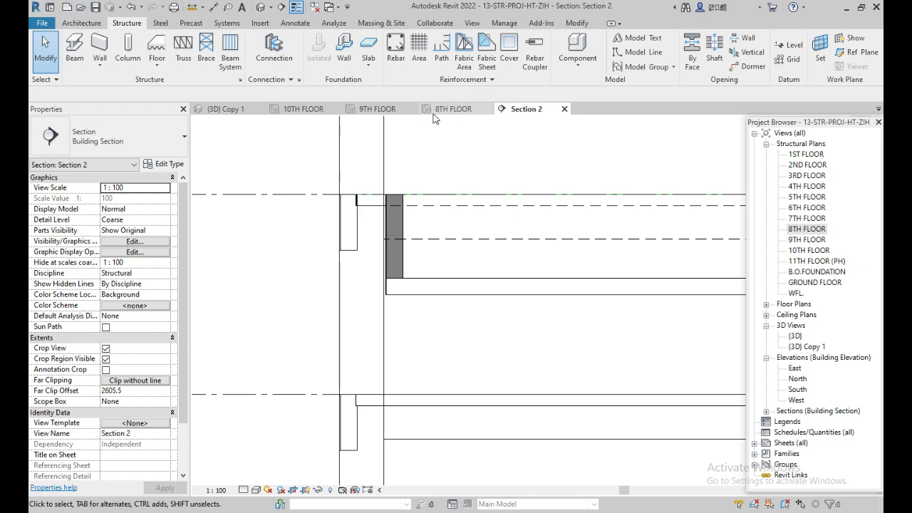
Step: Return to the 9TH FLOOR plan and frame the core wall corner where the Section 2 line crosses it
left_click(383, 113)
scroll(468, 303, "up", 3)
middle_click_drag(493, 322, 361, 309)
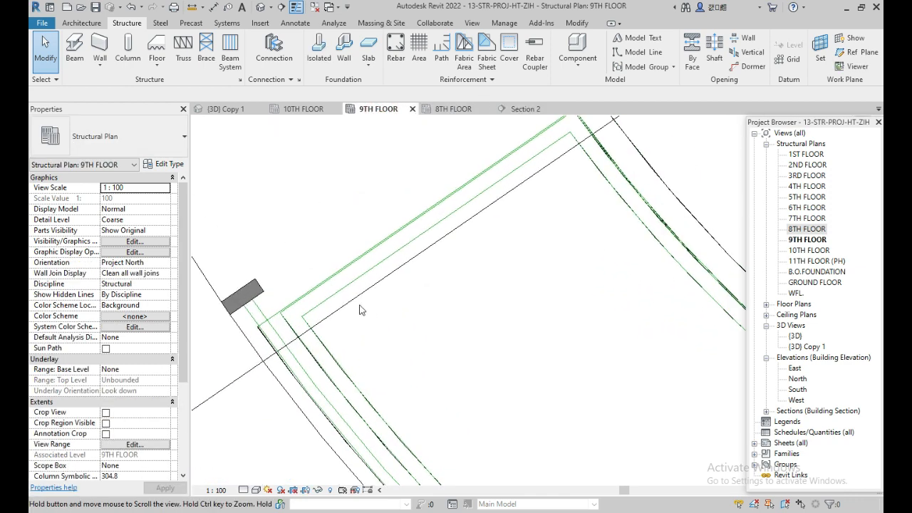
middle_click_drag(442, 333, 463, 340)
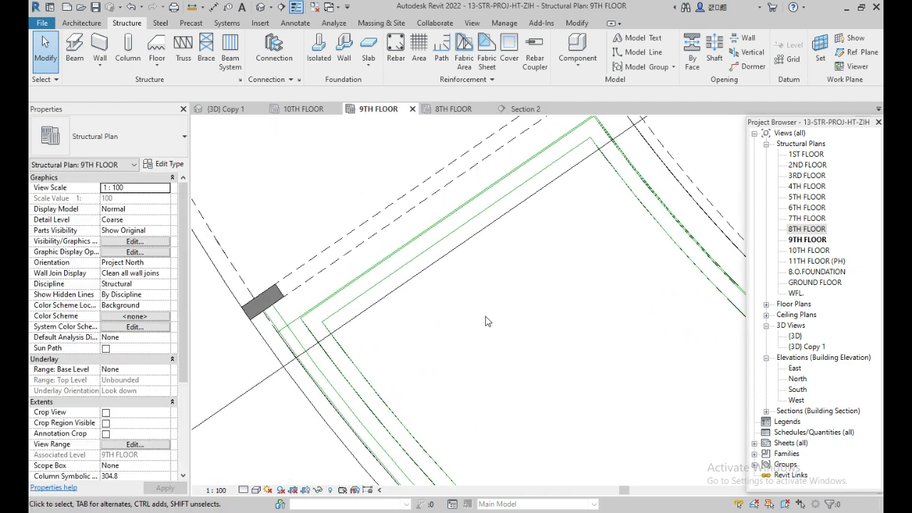
middle_click_drag(501, 355, 612, 291)
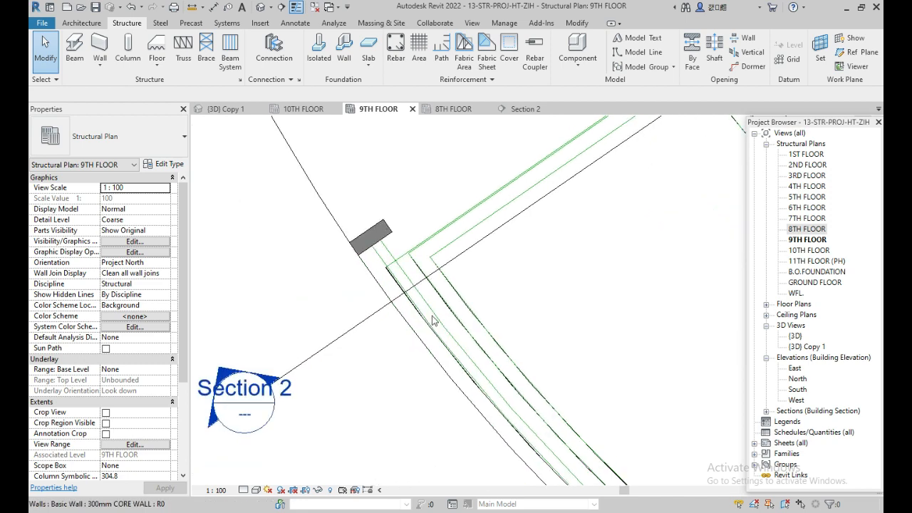
scroll(431, 299, "up", 4)
middle_click_drag(465, 258, 416, 263)
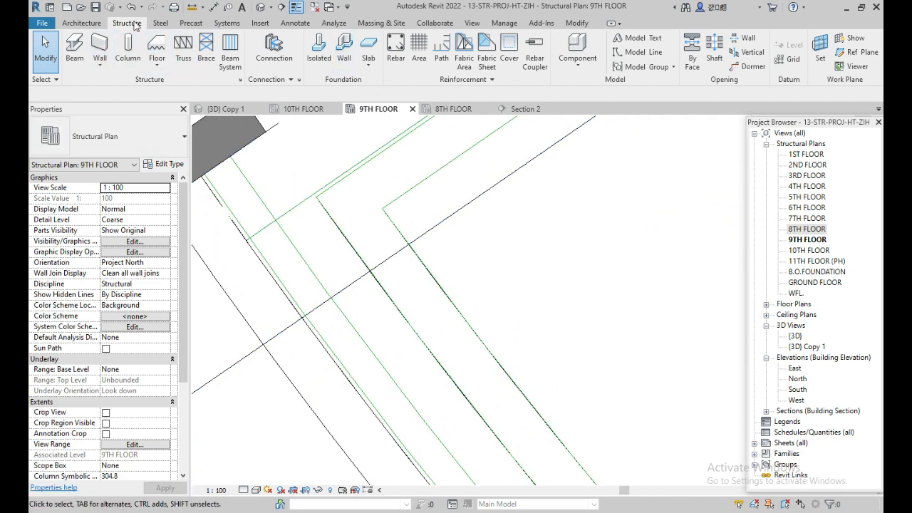
Step: Create an in-place model in the Walls category with the name Walls 1
left_click(578, 66)
left_click(596, 114)
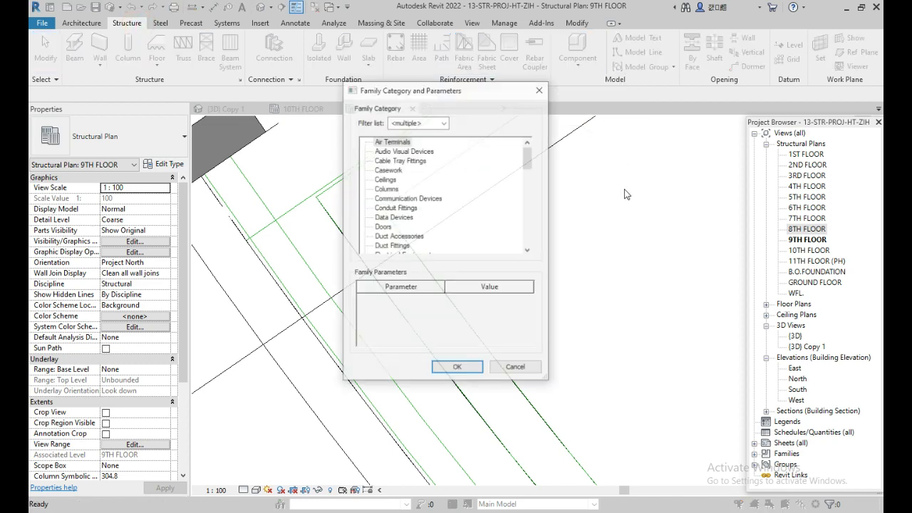
left_click_drag(534, 165, 538, 180)
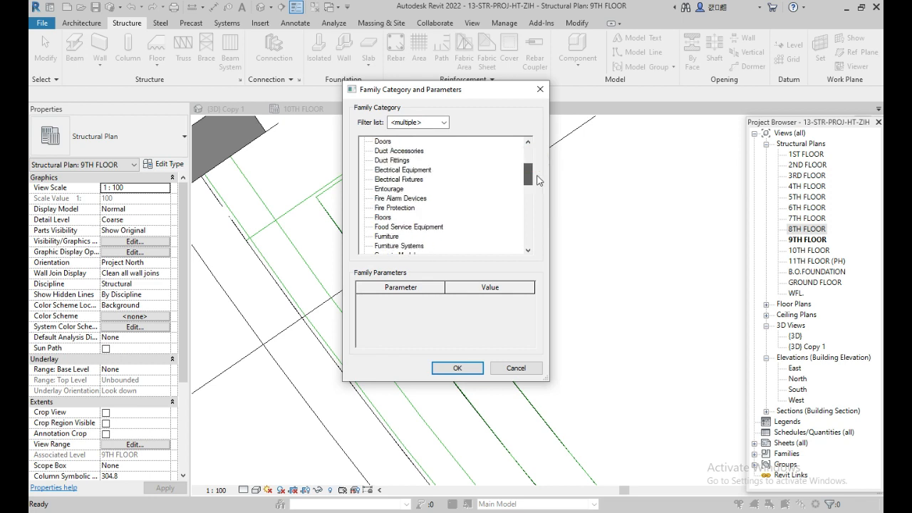
left_click_drag(539, 181, 547, 264)
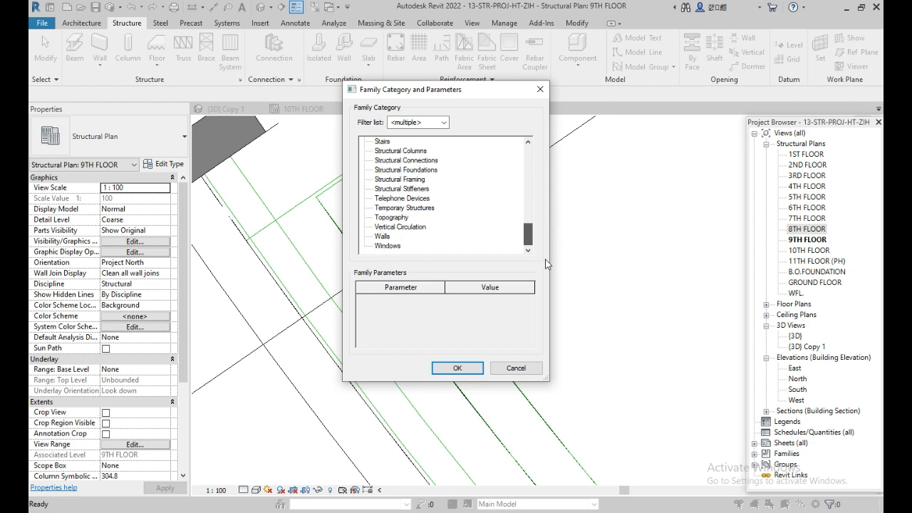
left_click(458, 367)
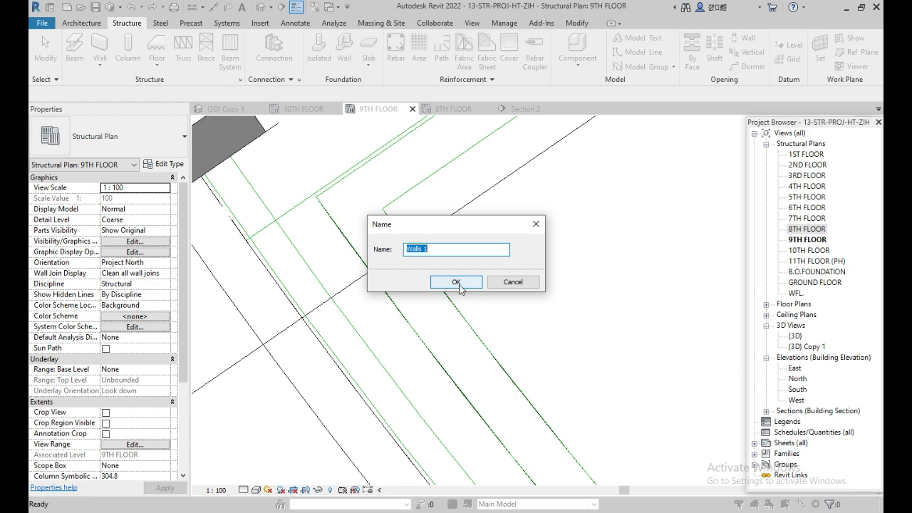
left_click(458, 284)
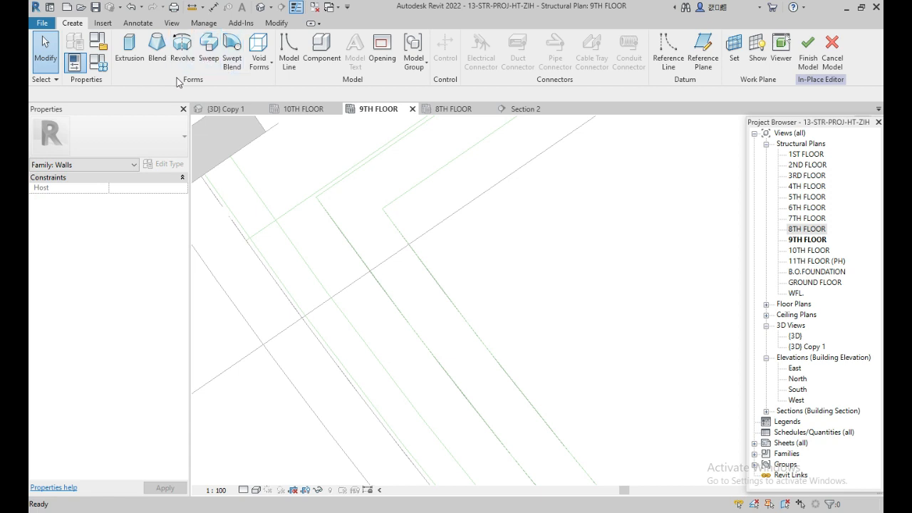
Step: Start a solid sweep with a sketched path on the 9TH FLOOR level along the curved core wall
left_click(215, 47)
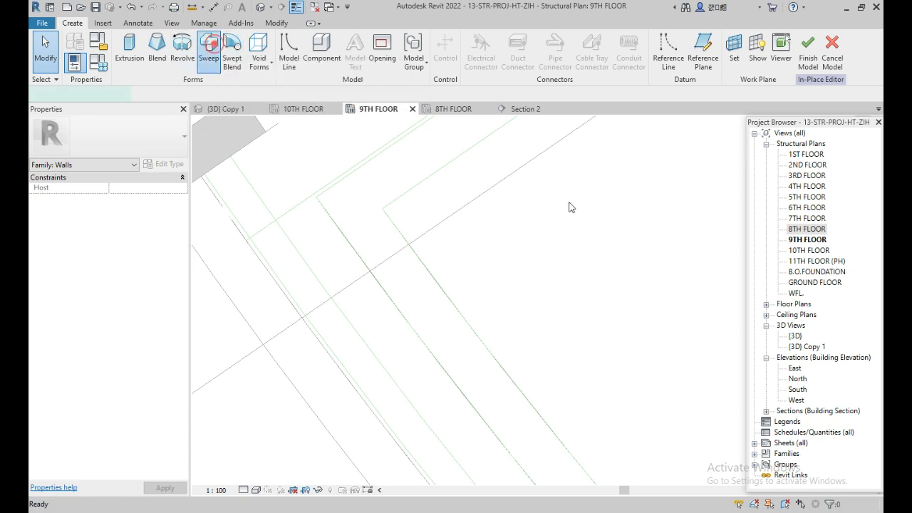
left_click(546, 43)
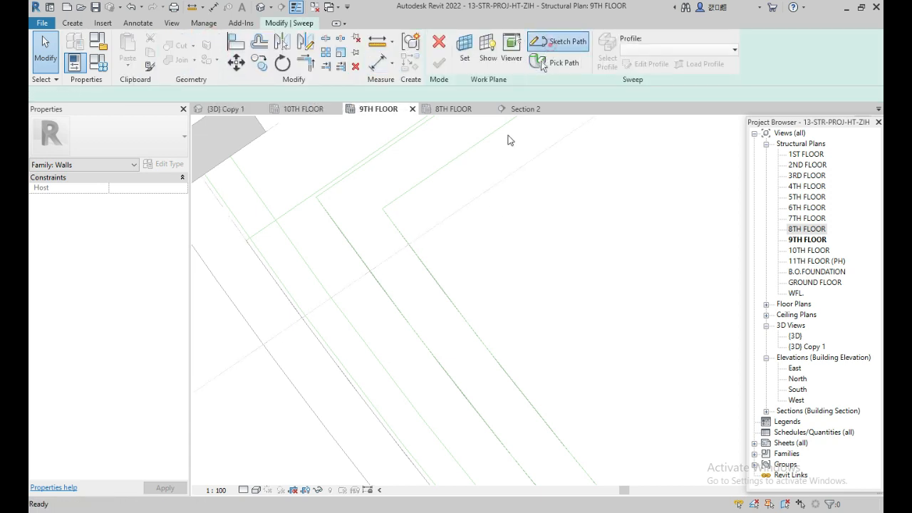
middle_click_drag(449, 313, 371, 234)
middle_click_drag(420, 304, 507, 348)
left_click(411, 259)
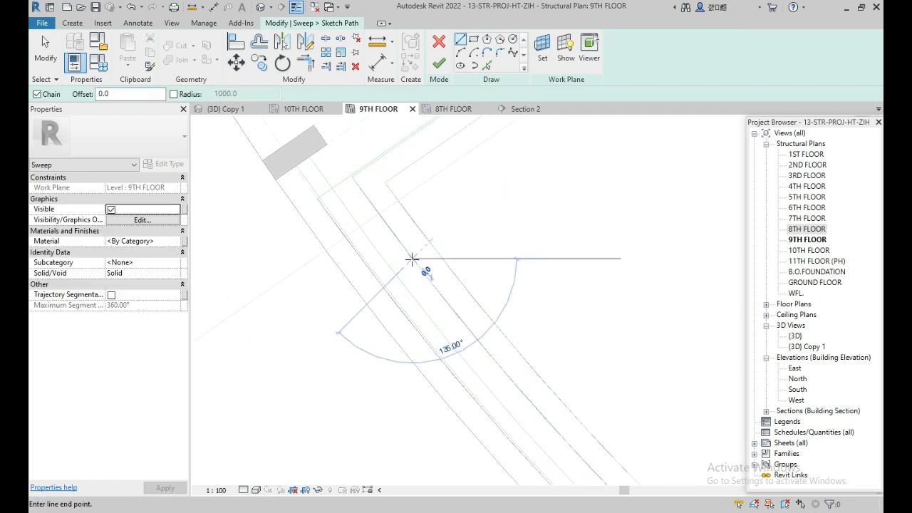
scroll(370, 196, "down", 2)
key("Escape")
key("Escape")
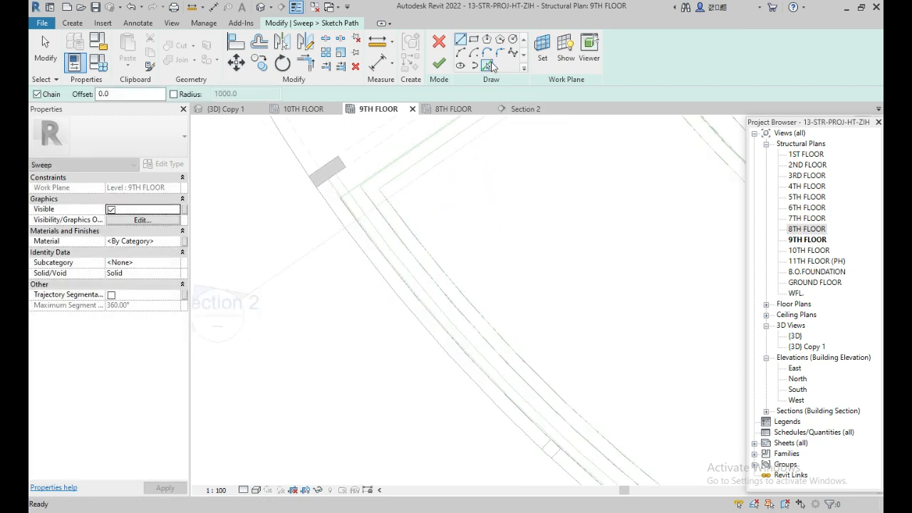
Step: Pick the curved wall line beside Section 2 as the sweep path and extend it to the core's straight end edge
left_click(488, 64)
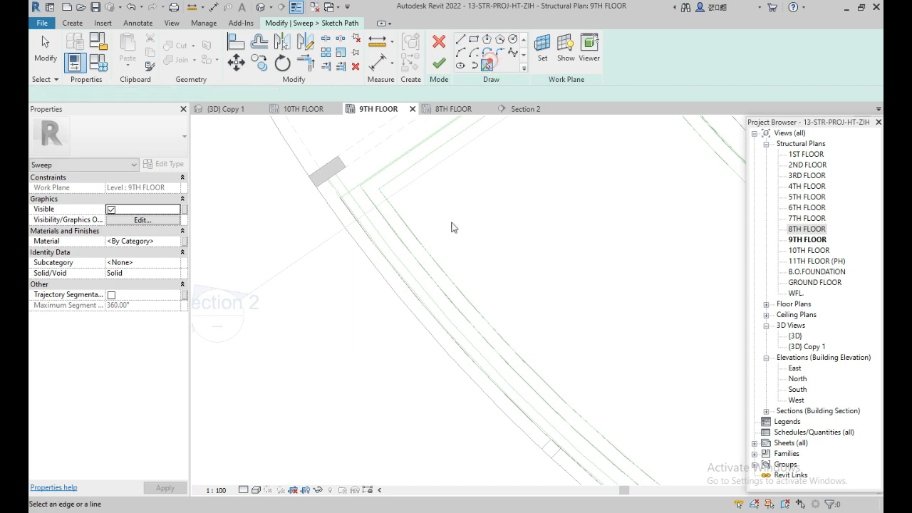
left_click(402, 245)
scroll(381, 178, "up", 4)
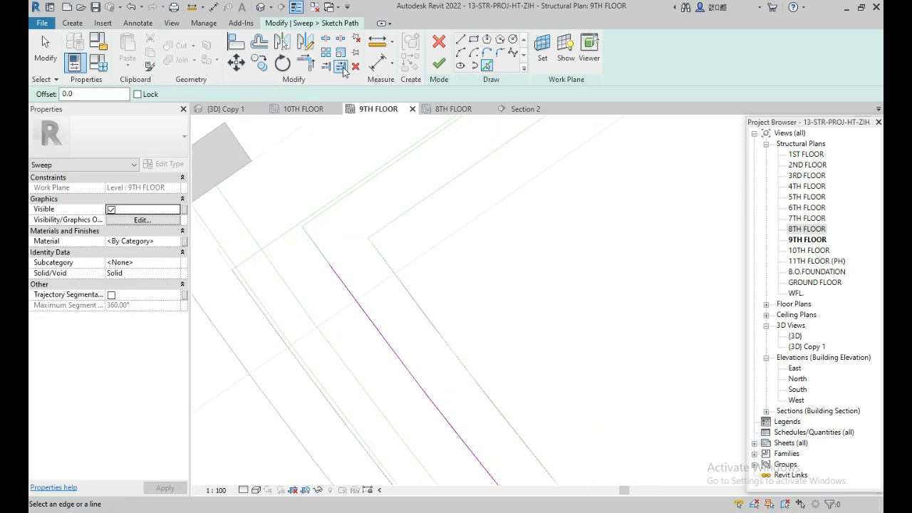
left_click(325, 67)
left_click(313, 204)
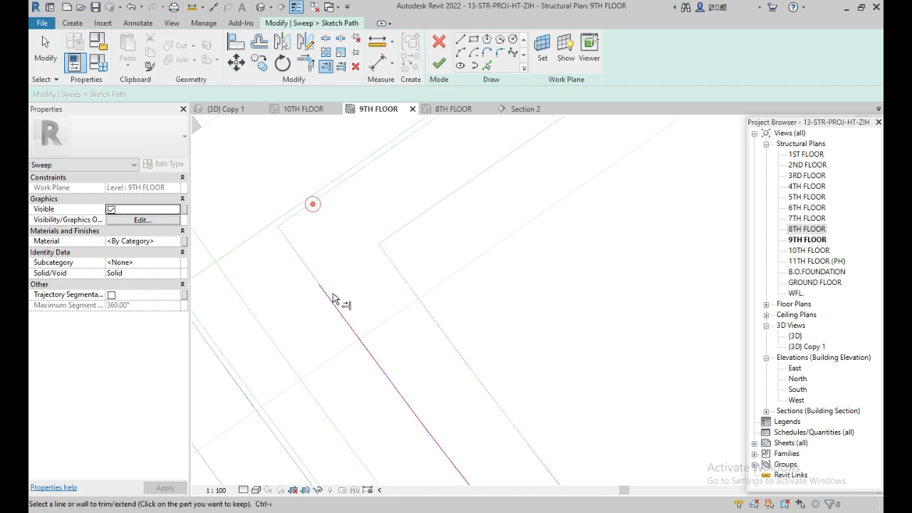
left_click(332, 305)
scroll(350, 214, "down", 6)
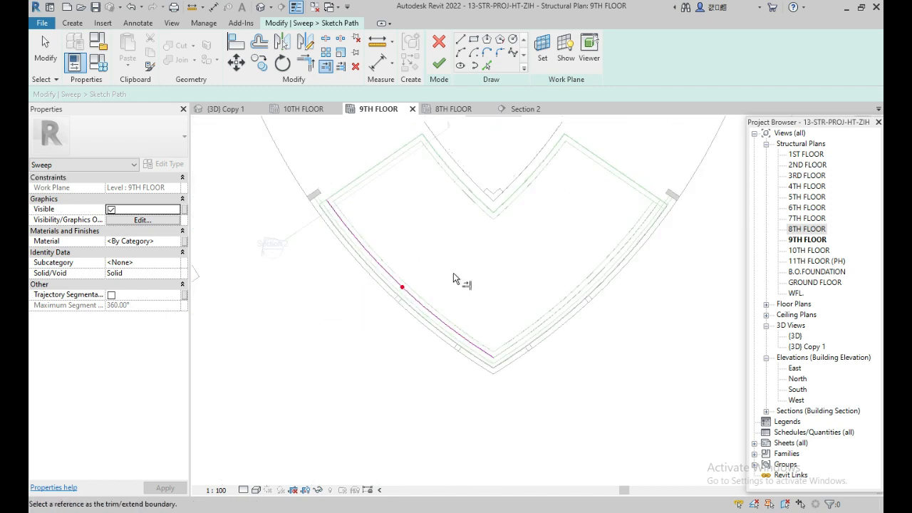
Step: Add the opposite curved wall line to the sweep path, continuing from the pointed corner of the core
scroll(460, 371, "up", 3)
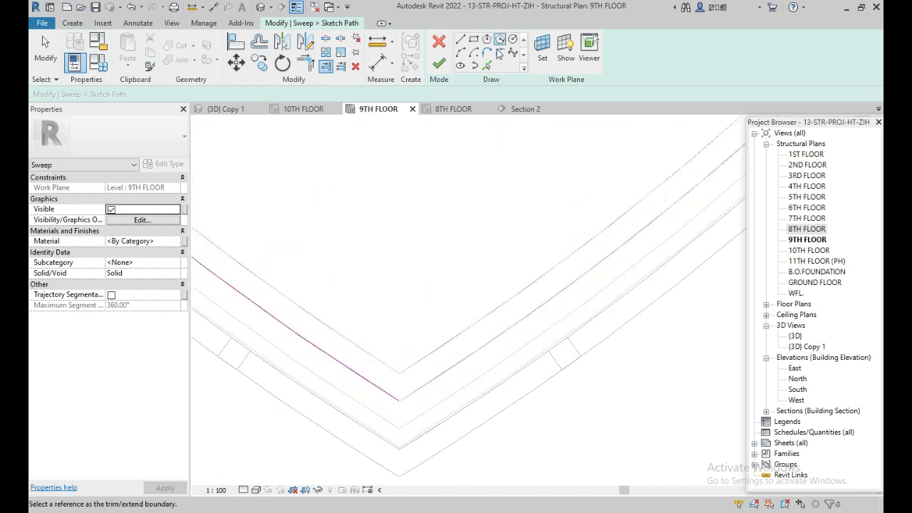
left_click(553, 300)
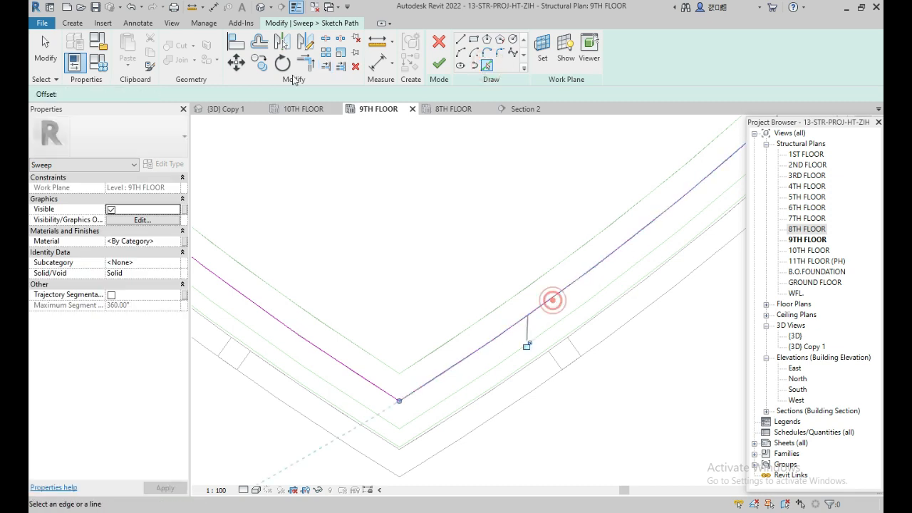
left_click(306, 63)
scroll(607, 253, "up", 5)
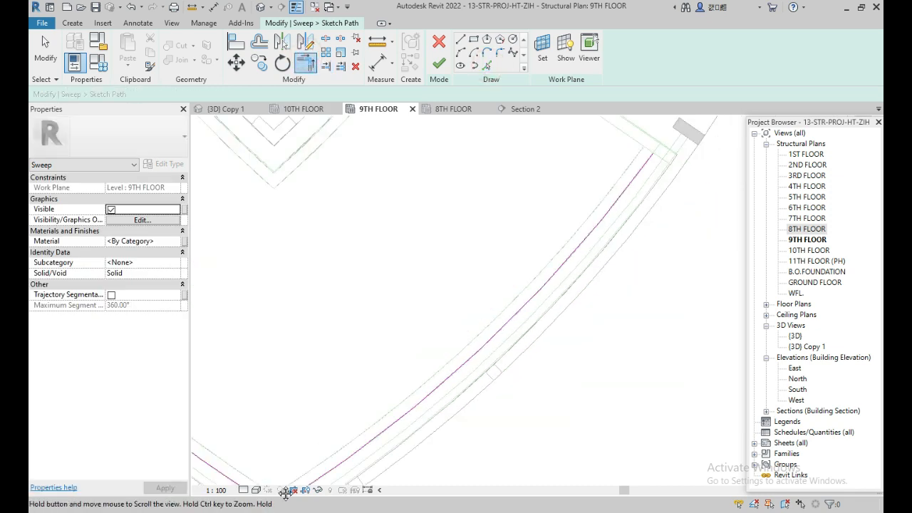
scroll(598, 258, "up", 3)
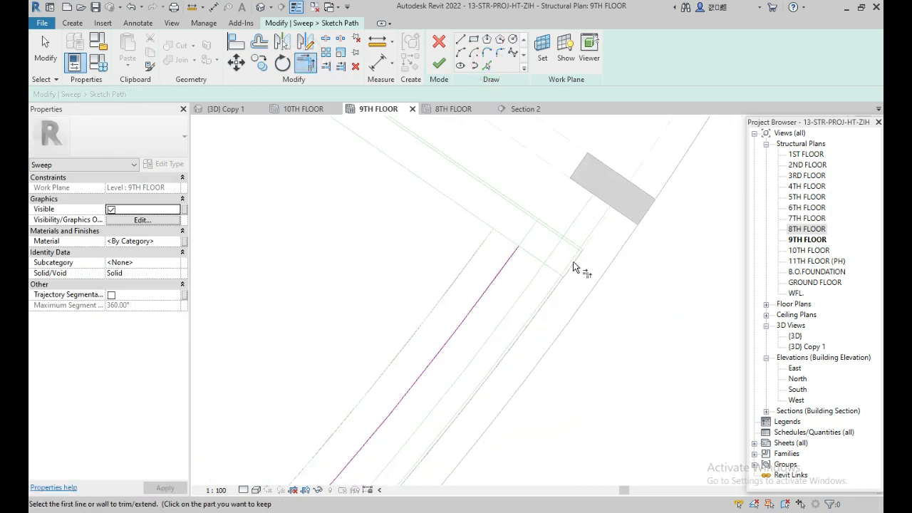
scroll(563, 260, "up", 2)
key("Escape")
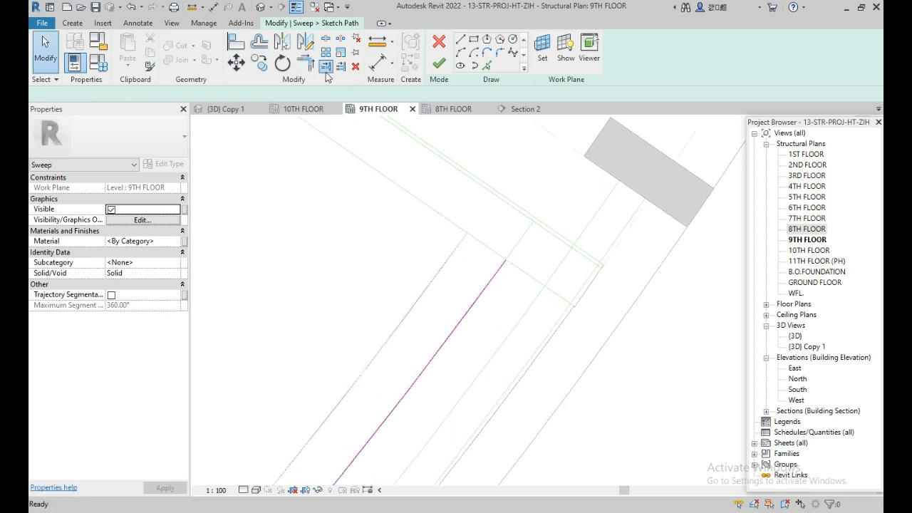
Step: Extend the second curve of the path to the core's far end edge and finish the path sketch
left_click(326, 65)
left_click(493, 279)
scroll(613, 162, "down", 3)
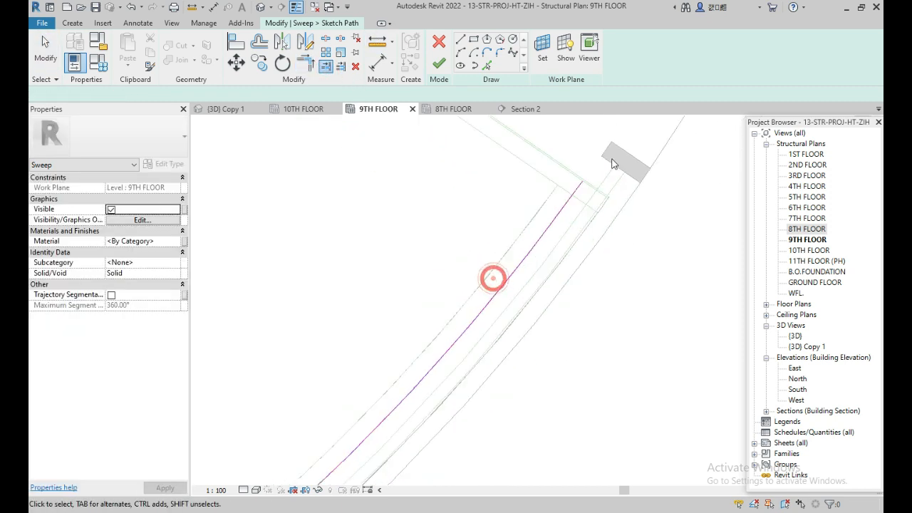
scroll(546, 340, "down", 3)
scroll(546, 340, "up", 2)
left_click(439, 63)
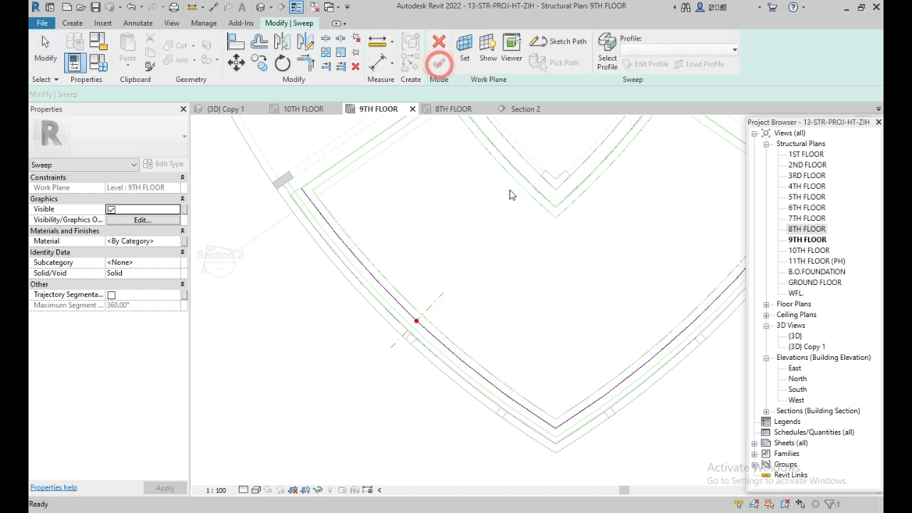
Step: Edit the sweep's profile by sketch in the Section 2 view
left_click(643, 63)
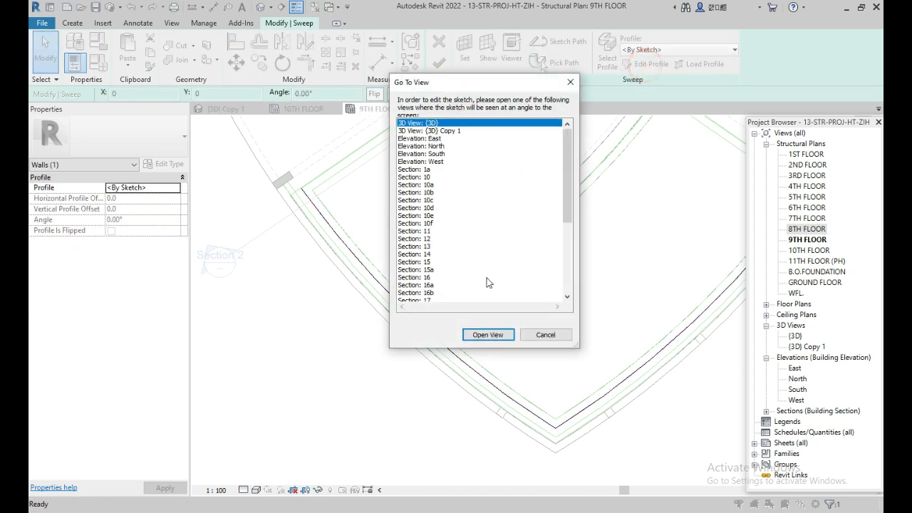
left_click_drag(568, 172, 573, 267)
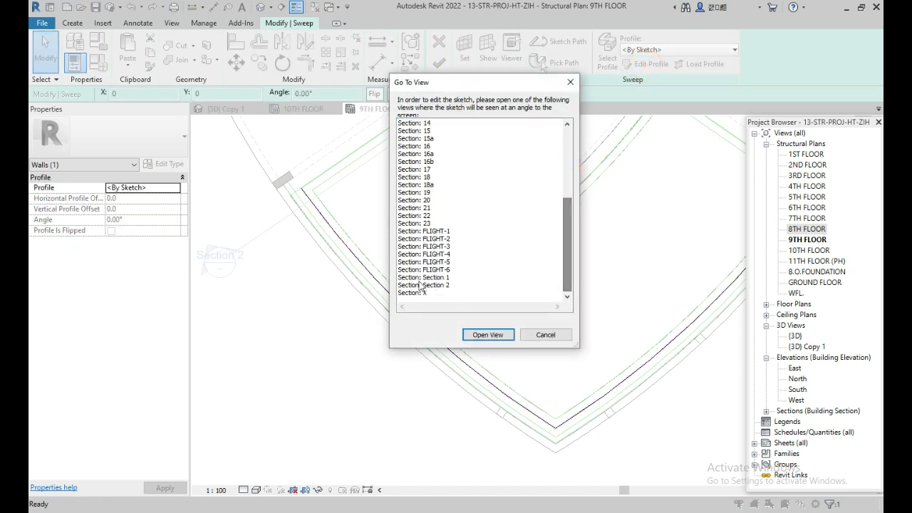
left_click(422, 278)
left_click(435, 285)
left_click(496, 334)
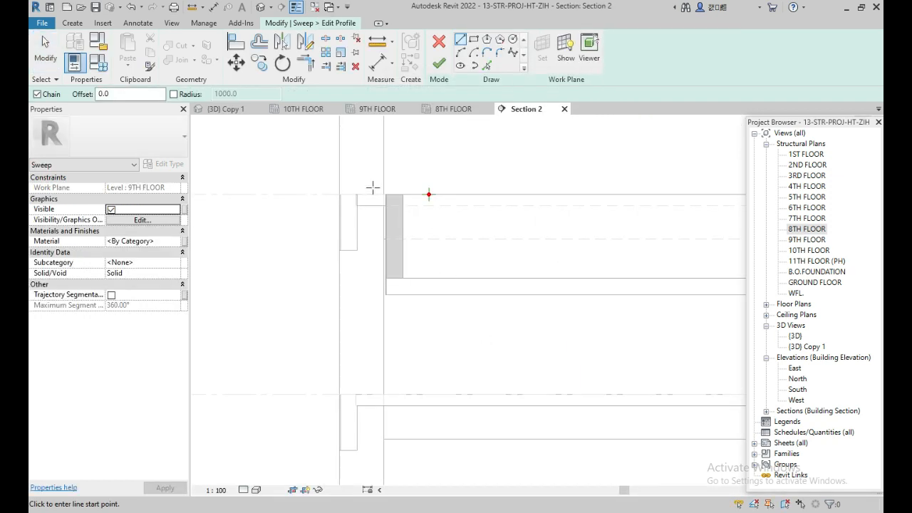
Step: Draw the profile's first two edges, 800 mm down from the path reference point and 300 mm horizontally towards the cut core wall
scroll(393, 243, "up", 2)
middle_click_drag(428, 268, 511, 274)
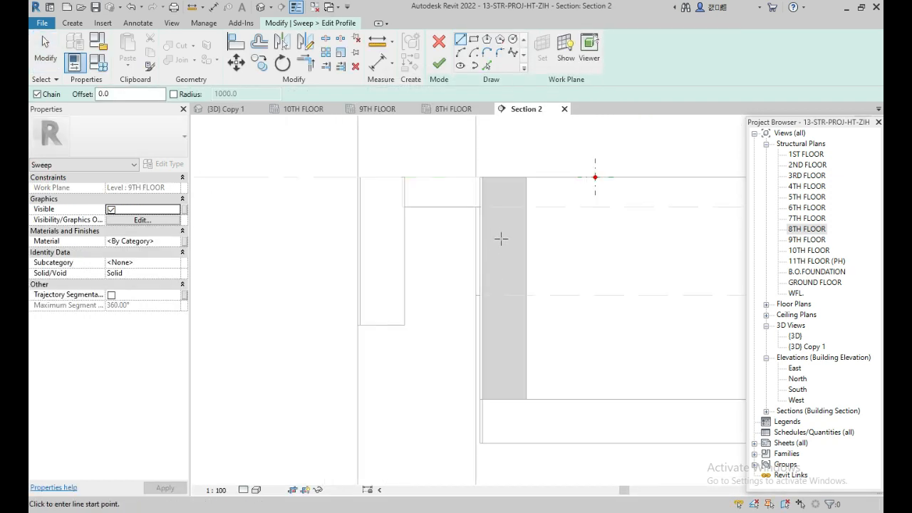
scroll(501, 238, "up", 1)
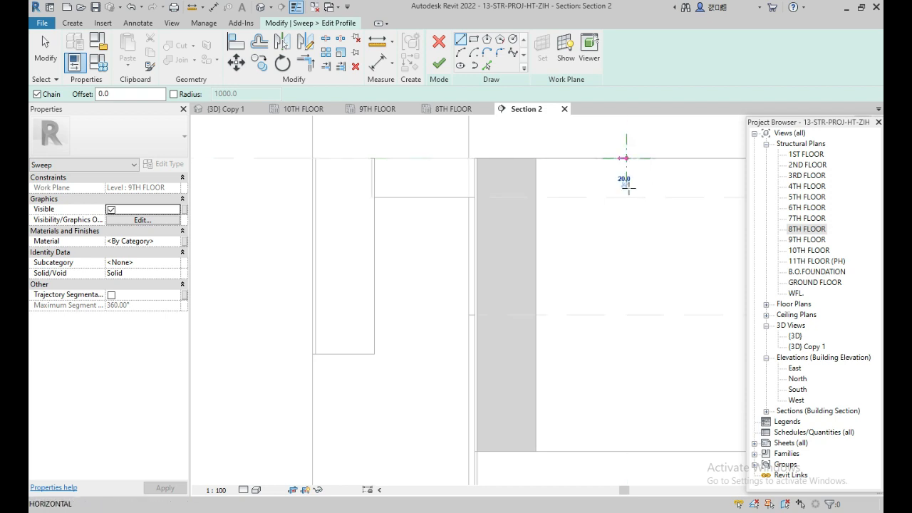
left_click(626, 159)
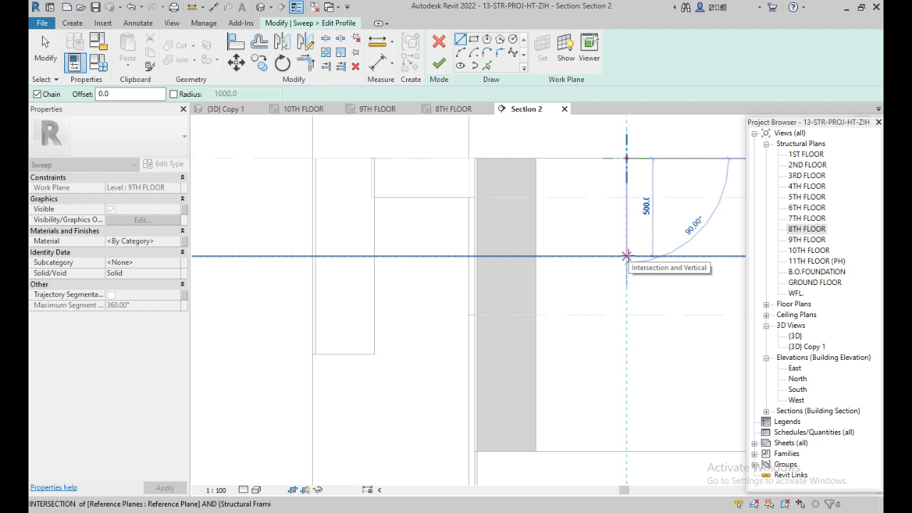
type("800")
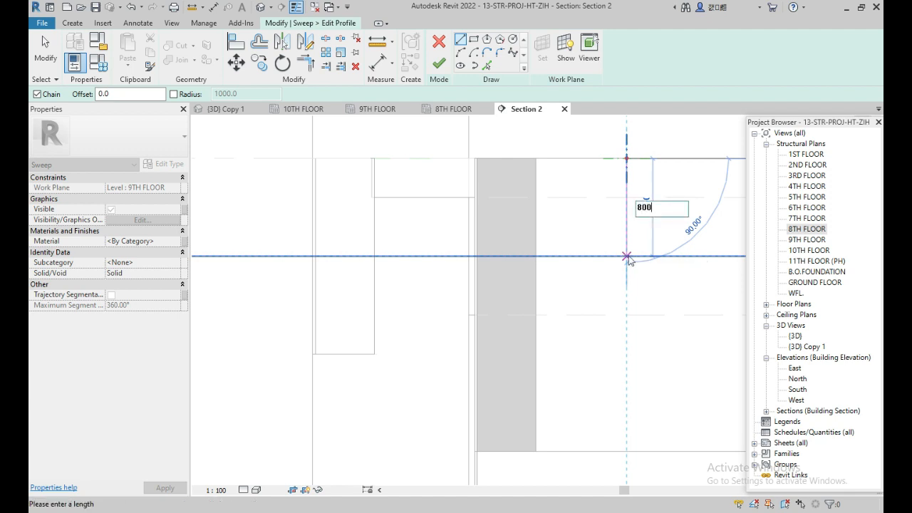
key("Return")
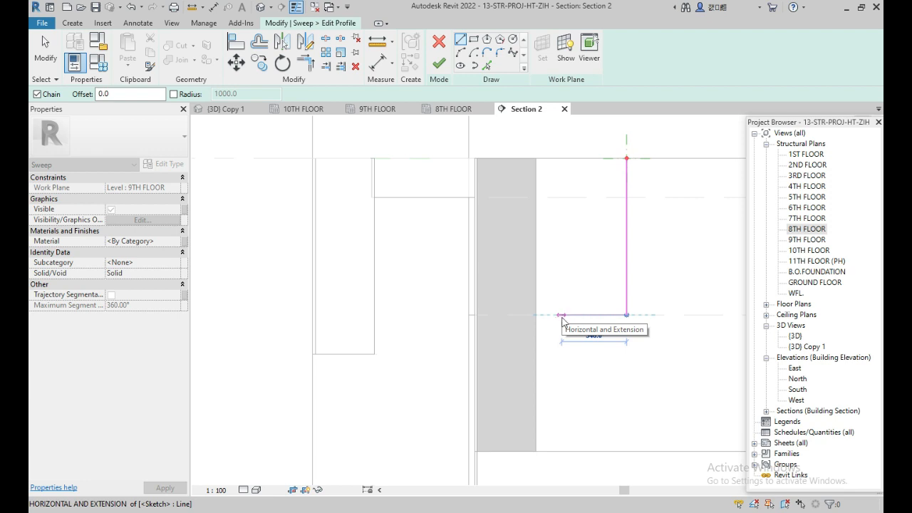
type("300")
key("Return")
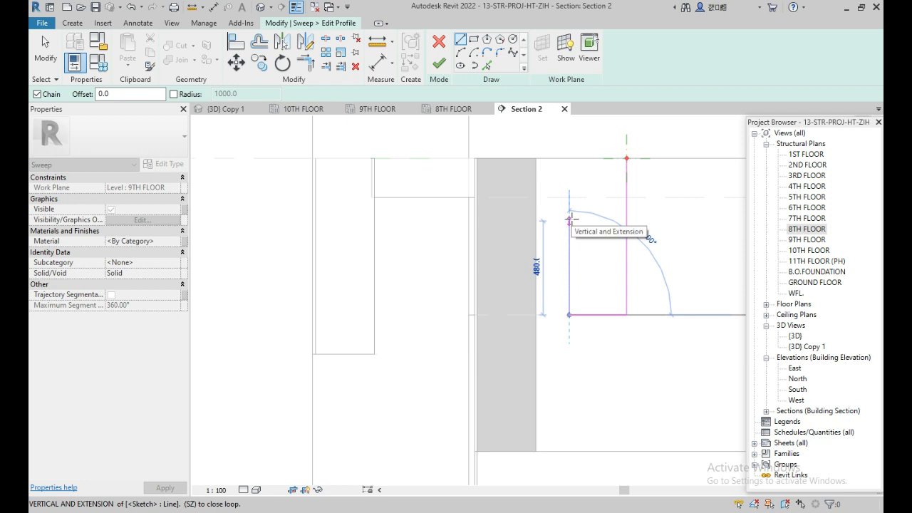
Step: Continue the profile with a 500 mm edge straight up and a 200 mm horizontal edge towards the core wall
type("50")
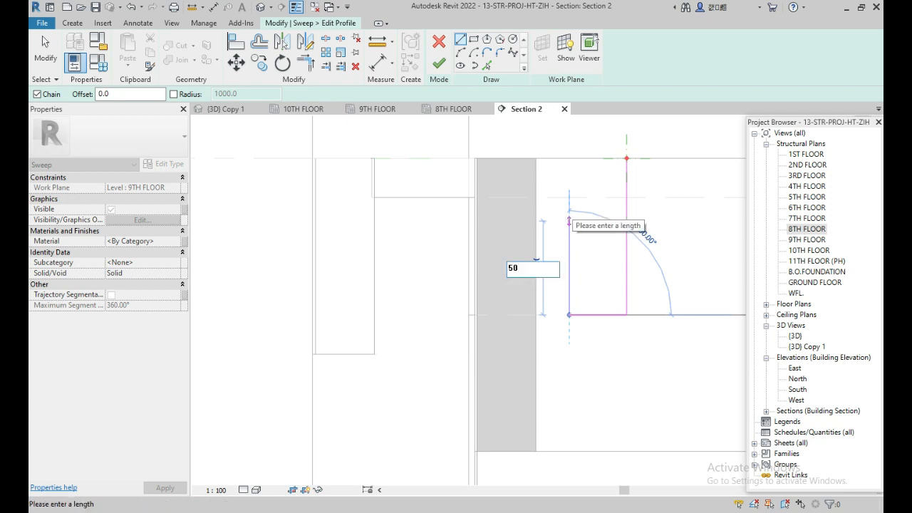
type("0")
key("Return")
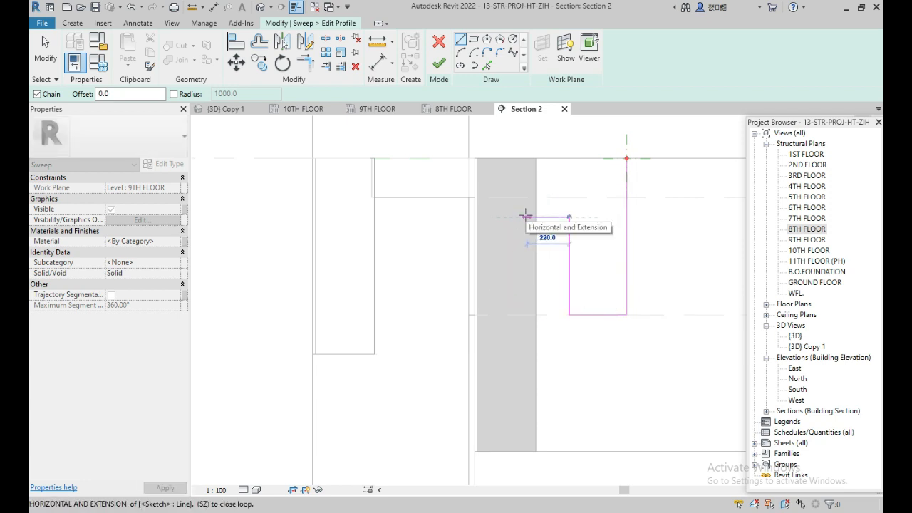
type("200")
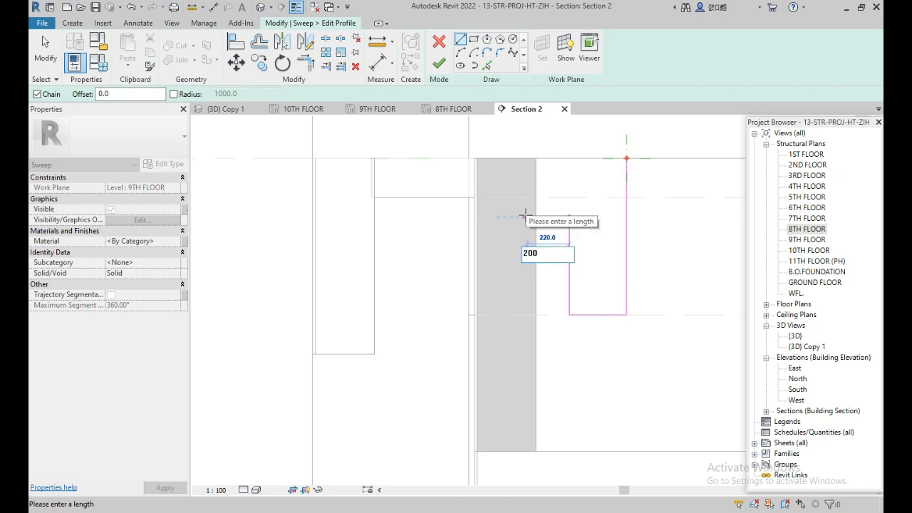
Step: Complete the closed L-shaped sweep profile with a 200 mm wide upright and a 200 mm deep base extending to the guide line
key("Return")
left_click(530, 217)
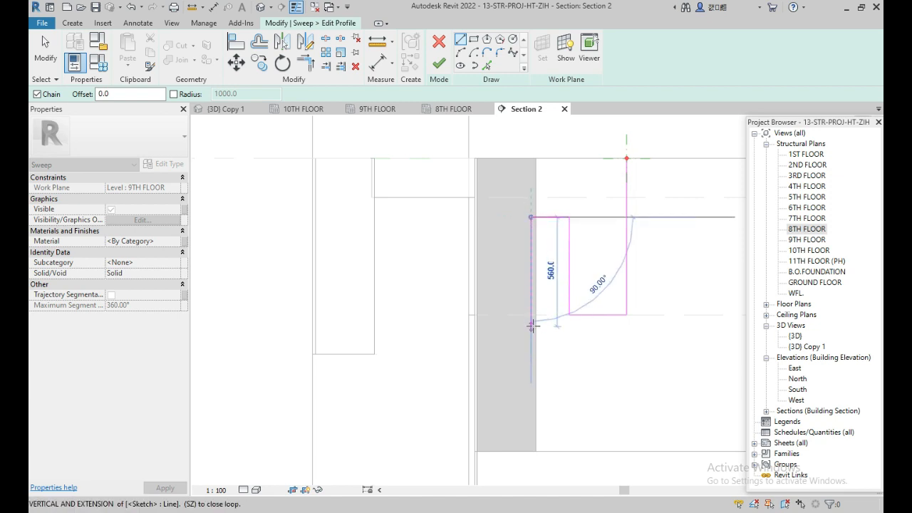
left_click(531, 314)
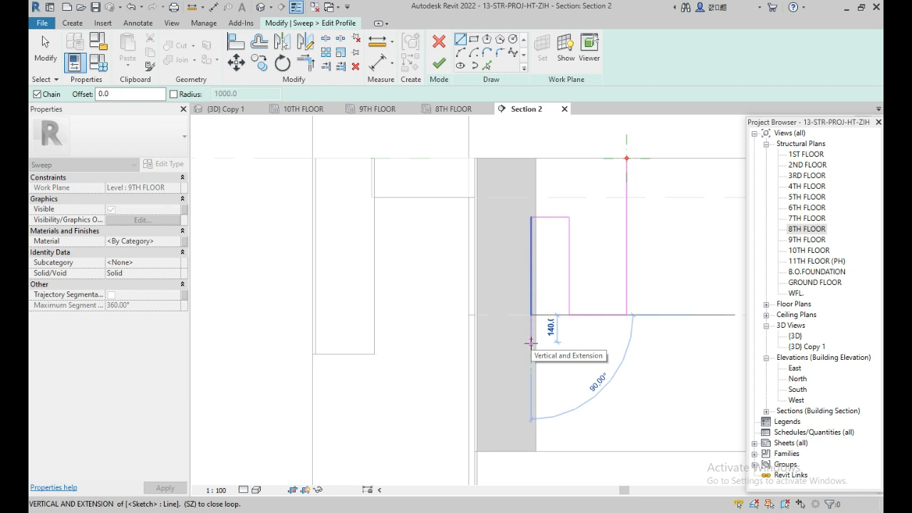
type("200")
key("Return")
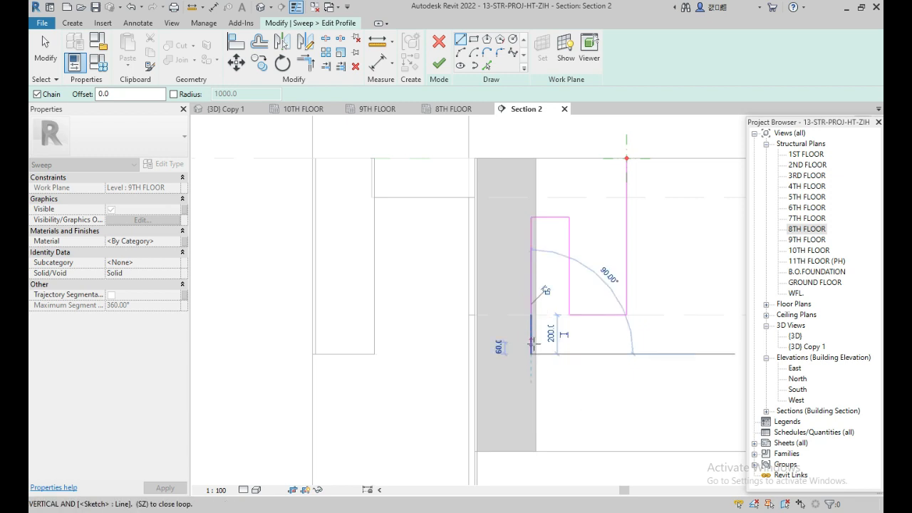
left_click(627, 354)
left_click(627, 315)
key("Escape")
key("Escape")
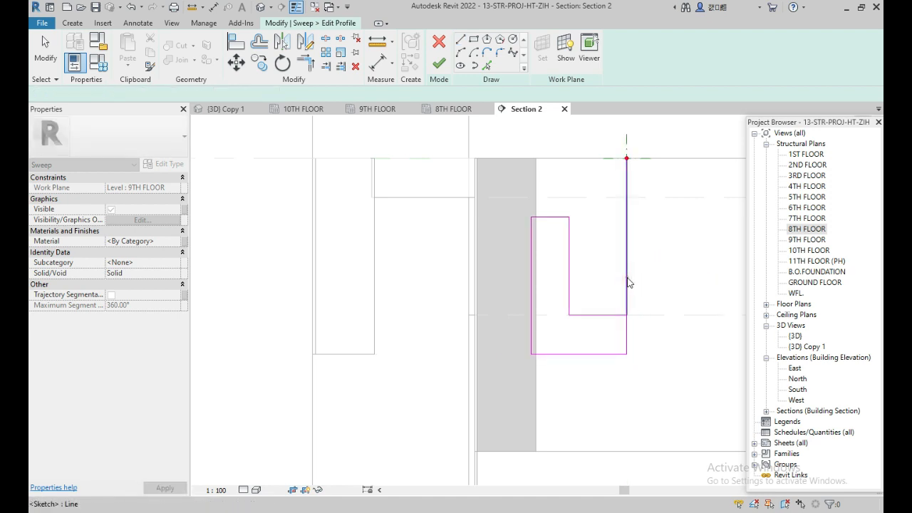
Step: Delete the 800 mm helper line above the L-shaped profile and finish the profile and the sweep
left_click(627, 282)
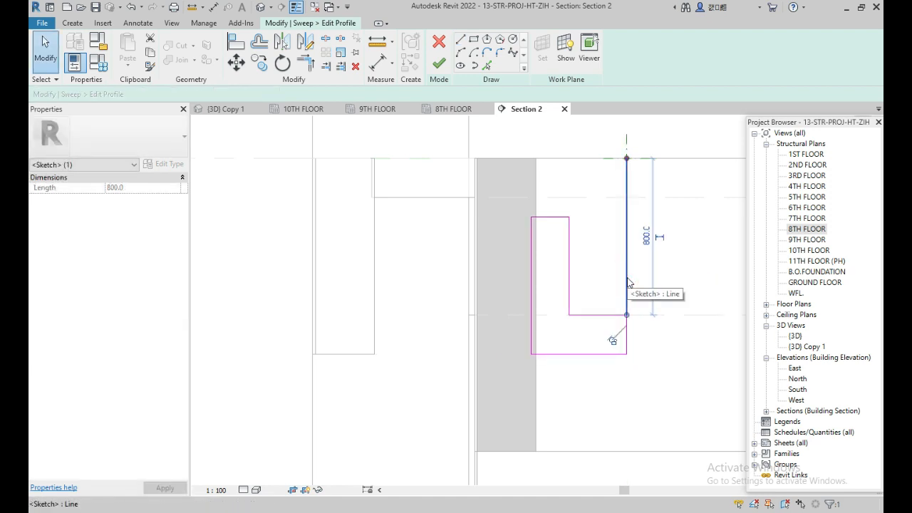
key("Delete")
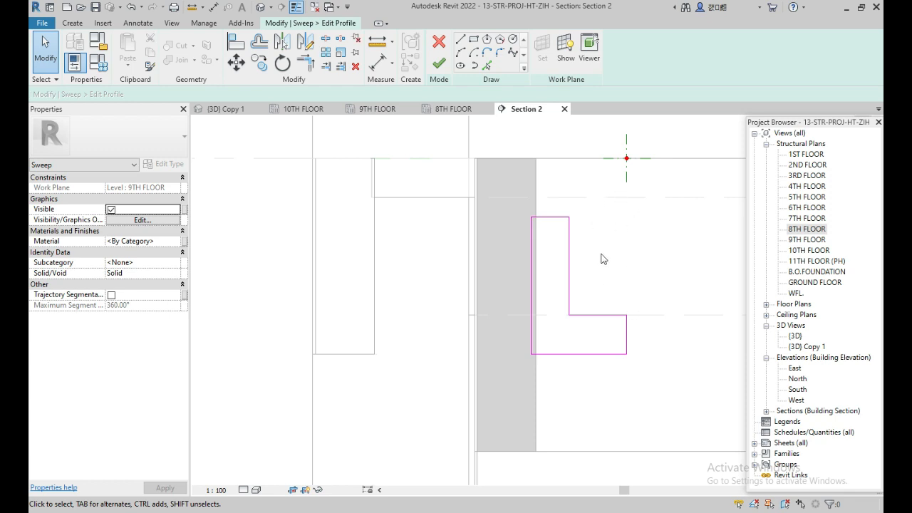
left_click(443, 71)
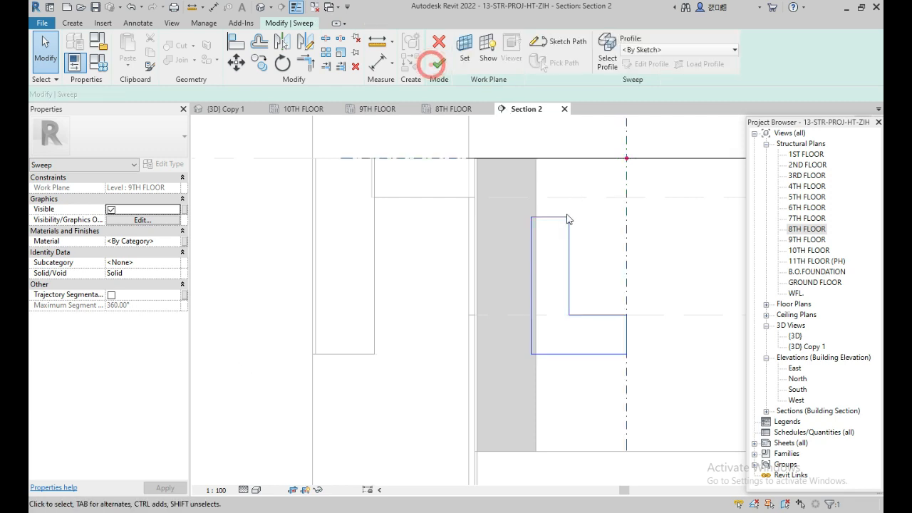
left_click(440, 64)
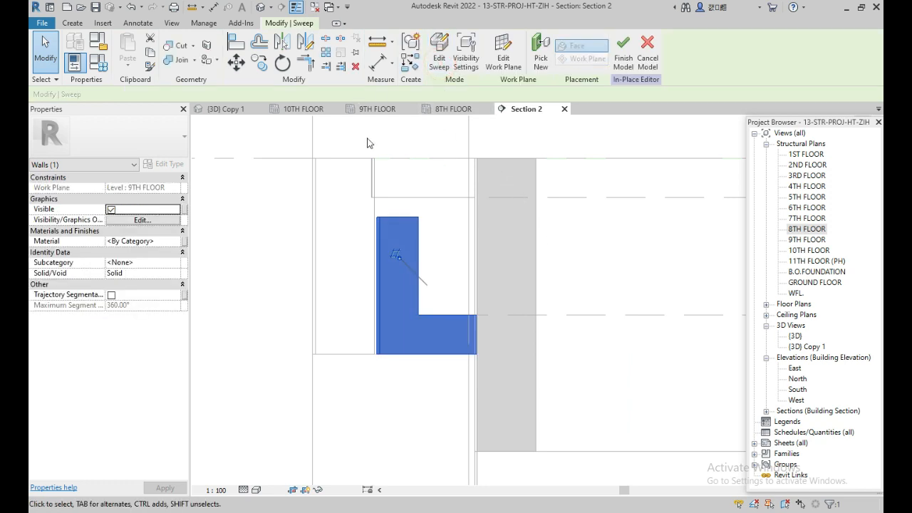
Step: Examine both open ends of the curved sweep in the 9TH FLOOR plan
left_click(377, 109)
scroll(526, 301, "up", 4)
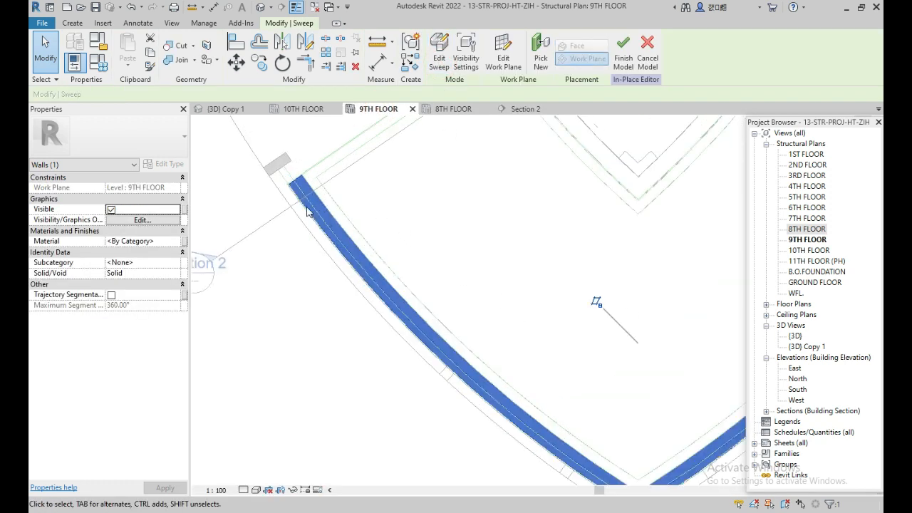
scroll(312, 159, "up", 1)
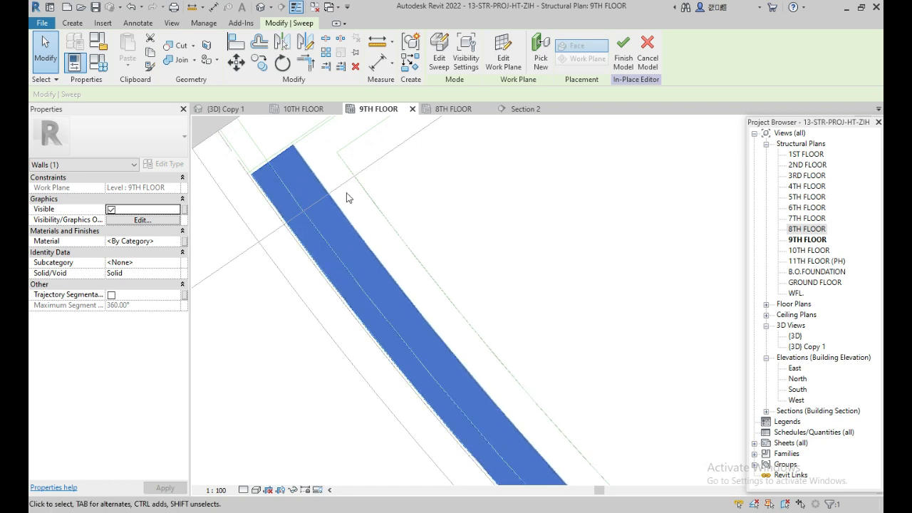
middle_click_drag(319, 168, 402, 244)
key("Escape")
scroll(379, 247, "up", 3)
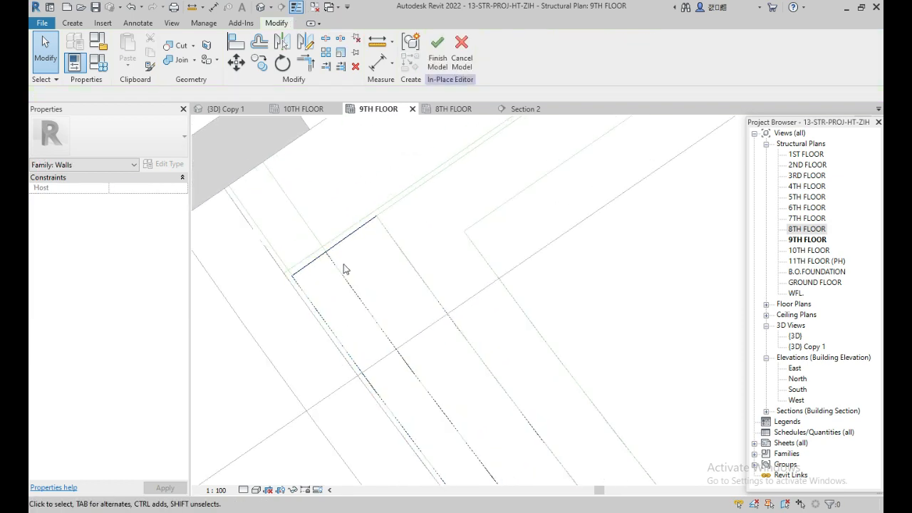
scroll(370, 227, "down", 5)
middle_click_drag(377, 250, 489, 319)
scroll(647, 226, "up", 4)
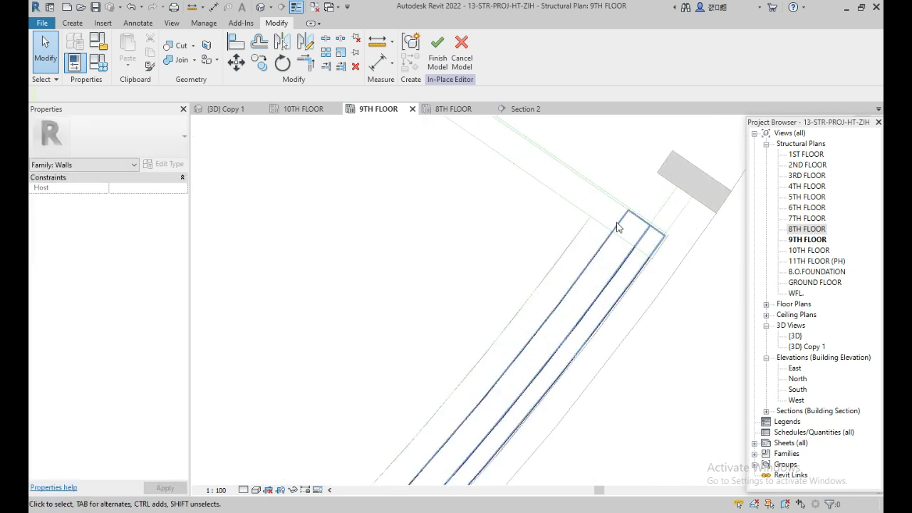
scroll(620, 228, "down", 2)
scroll(397, 263, "down", 4)
scroll(285, 259, "up", 2)
scroll(515, 244, "up", 5)
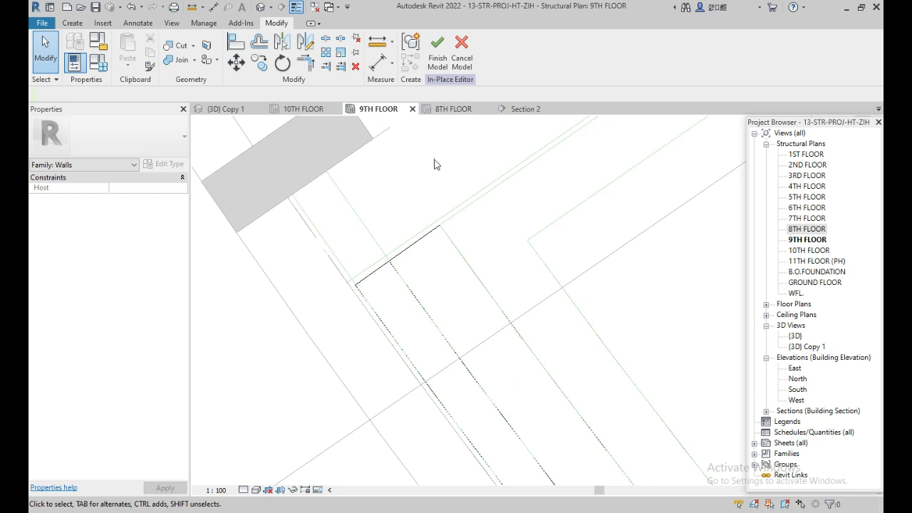
Step: Start an extrusion at the sweep's open end by picking its end edge, a 200 mm offset copy and the two long base edges
left_click(73, 23)
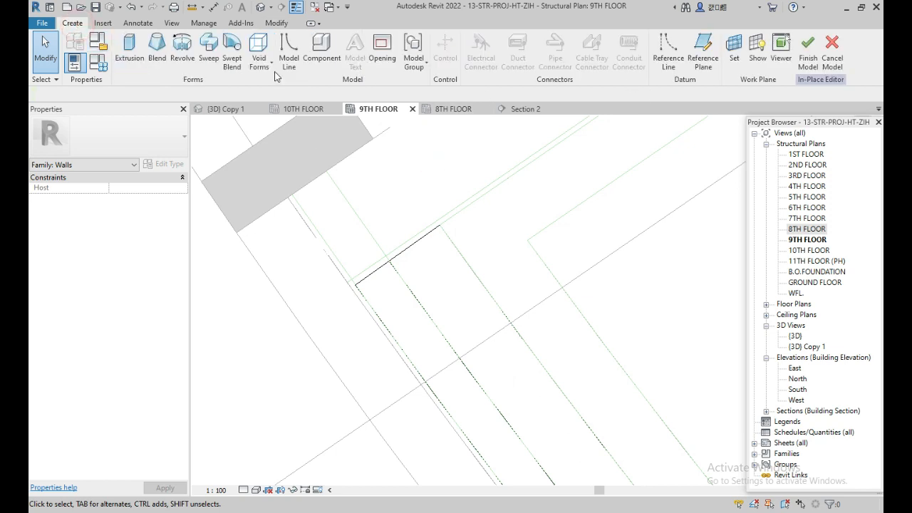
left_click(146, 62)
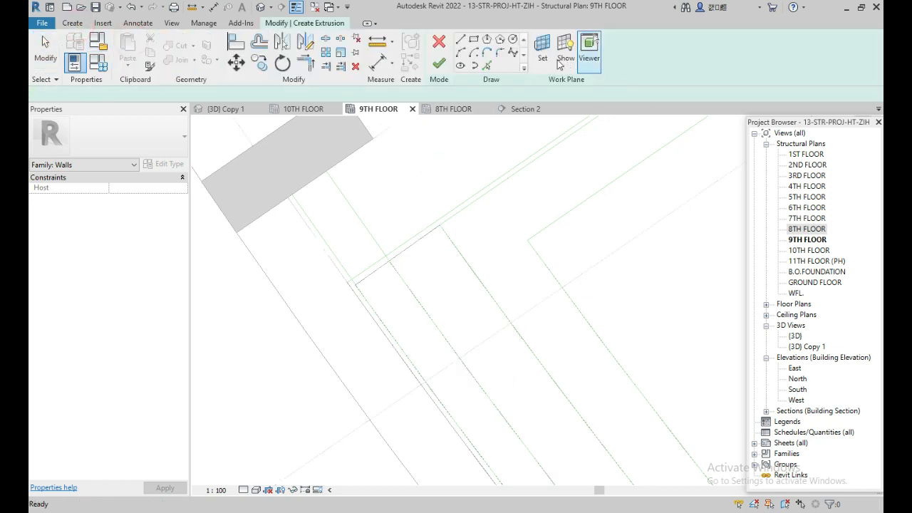
scroll(420, 288, "up", 3)
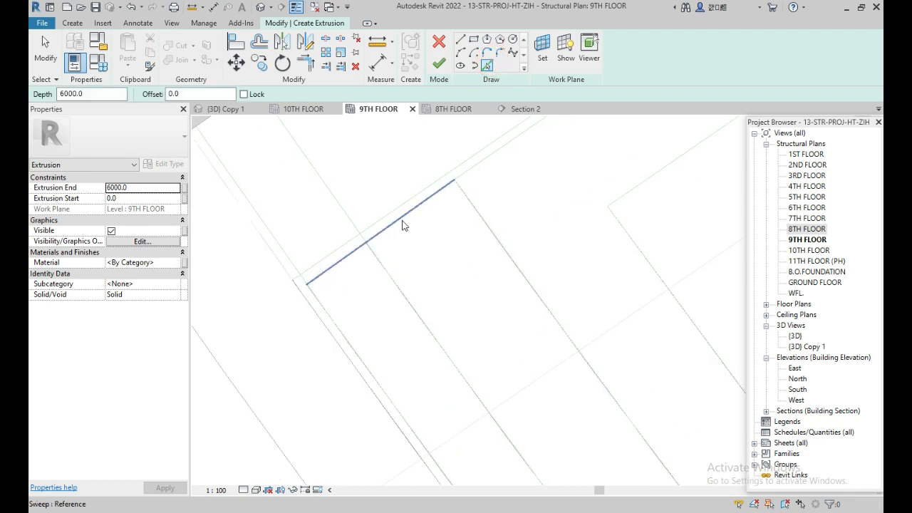
left_click(402, 220)
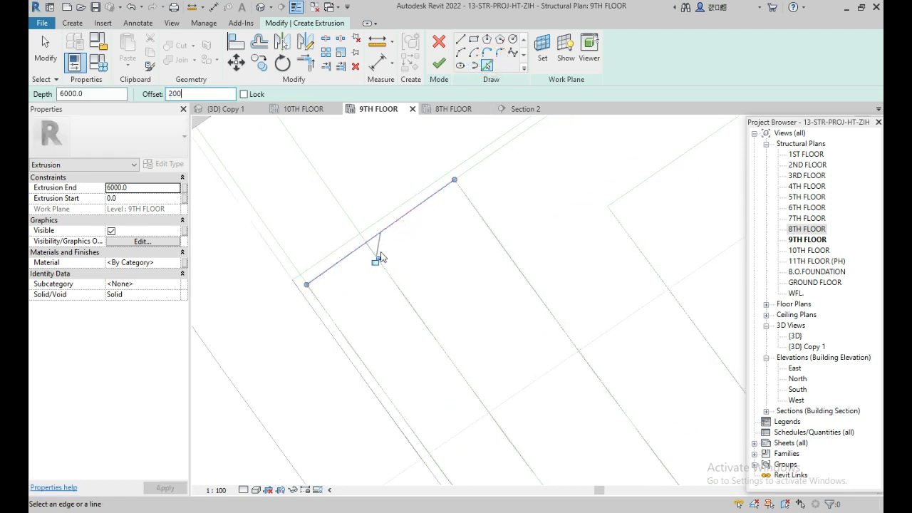
left_click(408, 215)
left_click(475, 206)
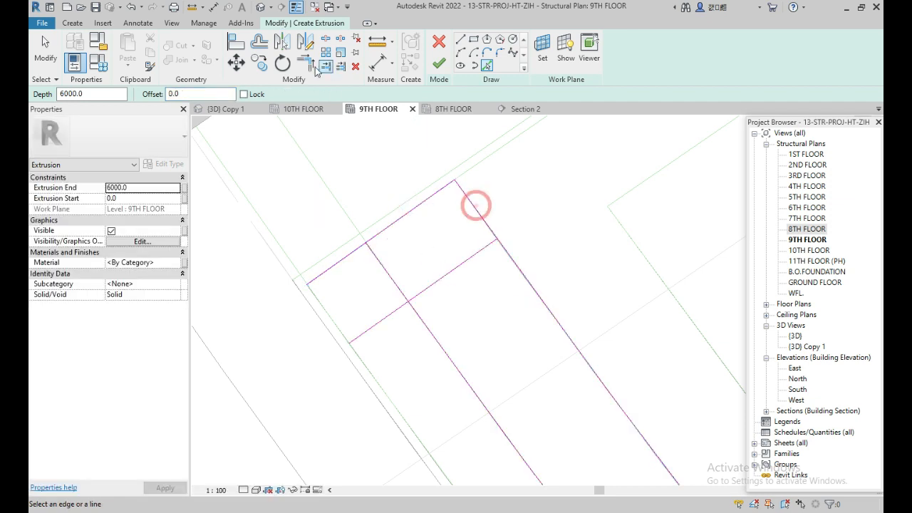
Step: Trim the picked lines into a closed rectangle across the base of the sweep's end and finish the extrusion
left_click(309, 62)
left_click(370, 240)
left_click(376, 265)
left_click(397, 290)
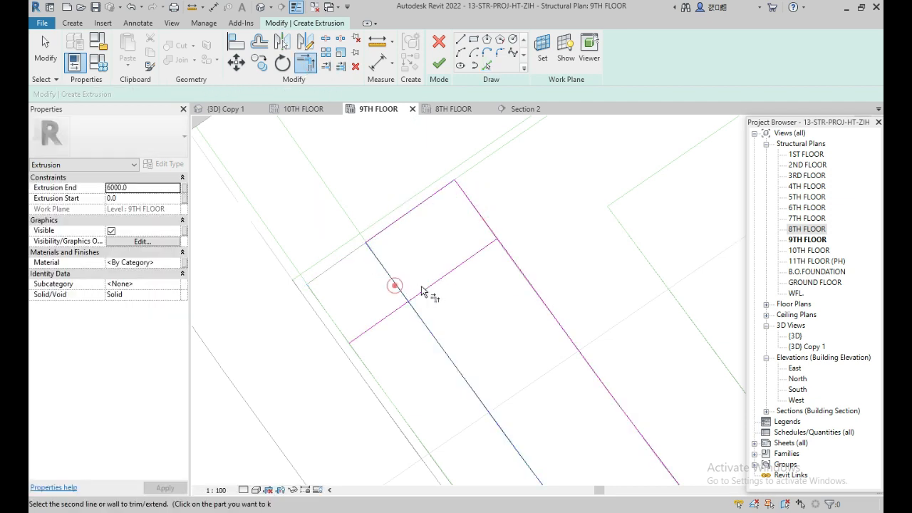
left_click(429, 289)
left_click(483, 250)
left_click(487, 226)
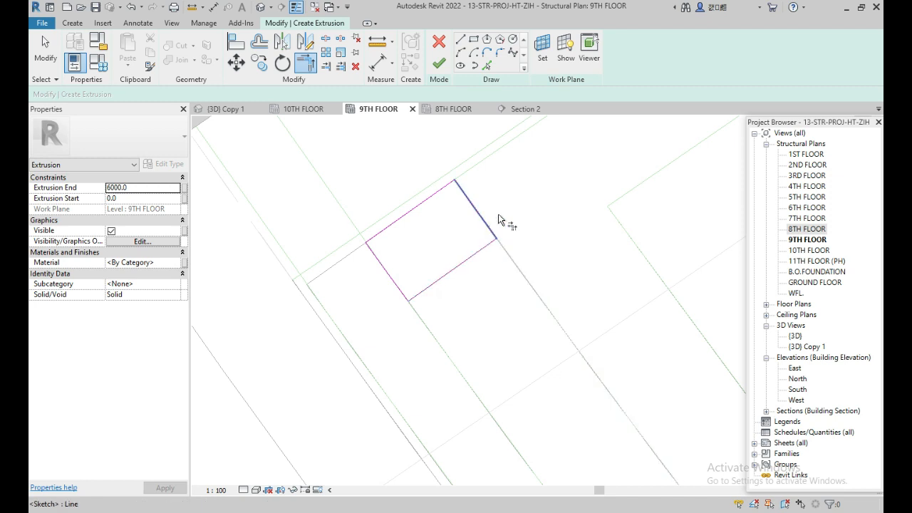
left_click(439, 64)
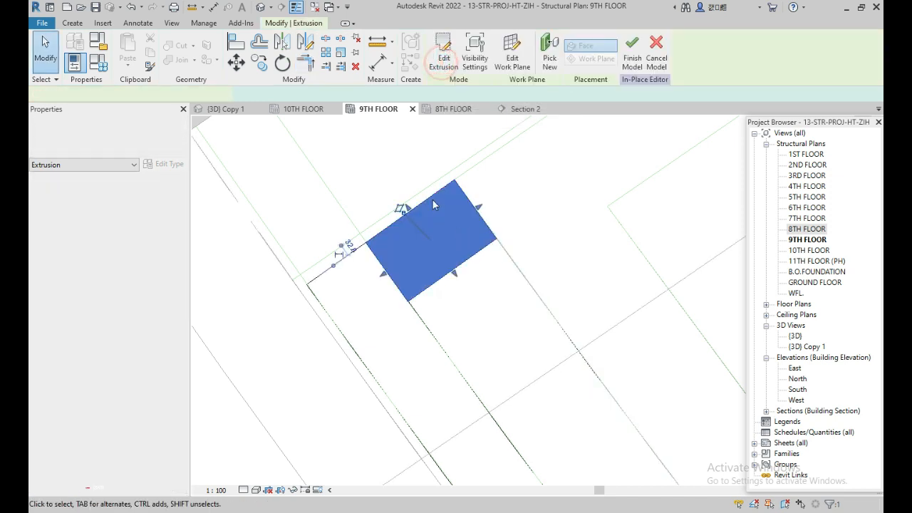
Step: In Section 2, stretch the extrusion to start at -800 and end at -300, level with the sweep's top
left_click(526, 108)
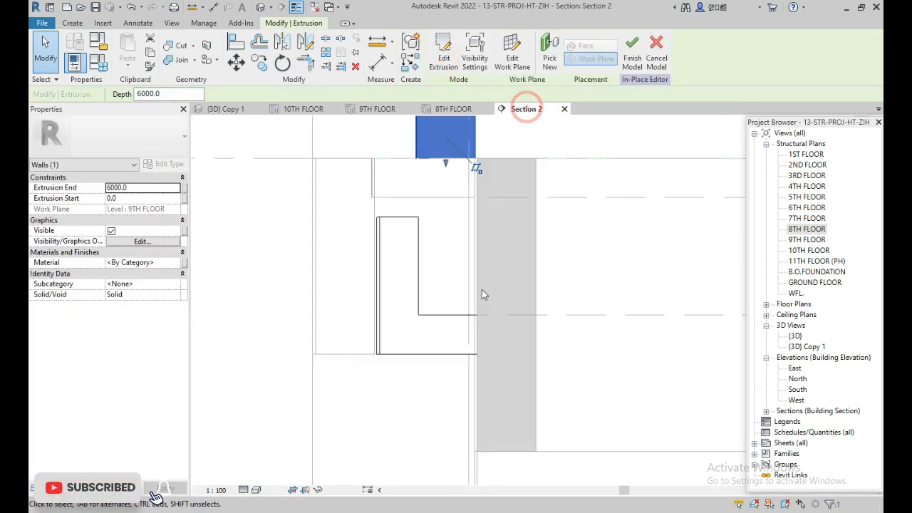
left_click_drag(434, 163, 438, 315)
middle_click_drag(439, 140, 440, 207)
left_click_drag(427, 196, 426, 377)
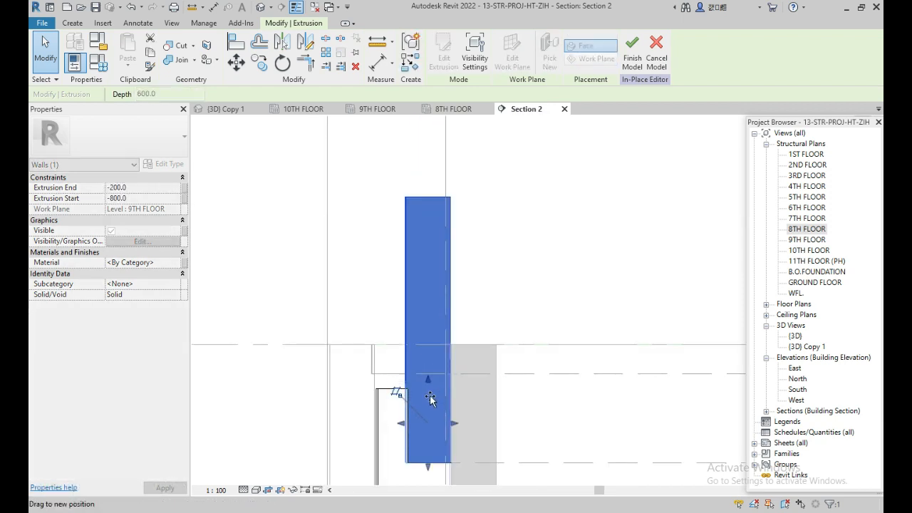
scroll(428, 405, "up", 3)
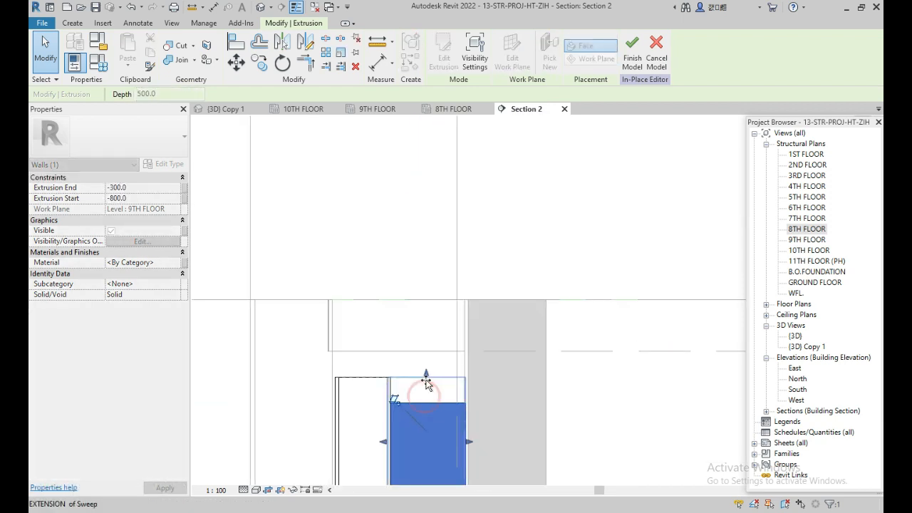
scroll(478, 227, "down", 2)
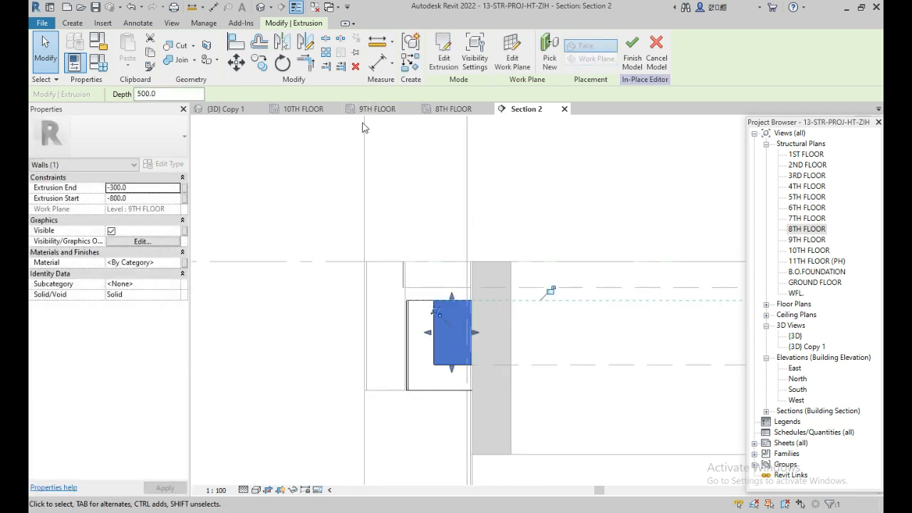
Step: Return to the 9TH FLOOR plan and finish the in-place wall model
left_click(377, 109)
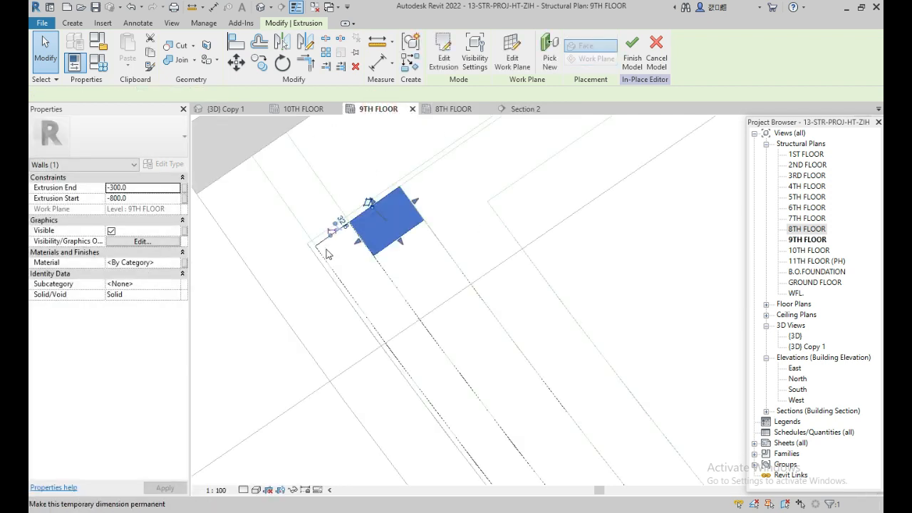
middle_click_drag(399, 235, 454, 234)
scroll(454, 235, "down", 4)
middle_click_drag(589, 318, 527, 210)
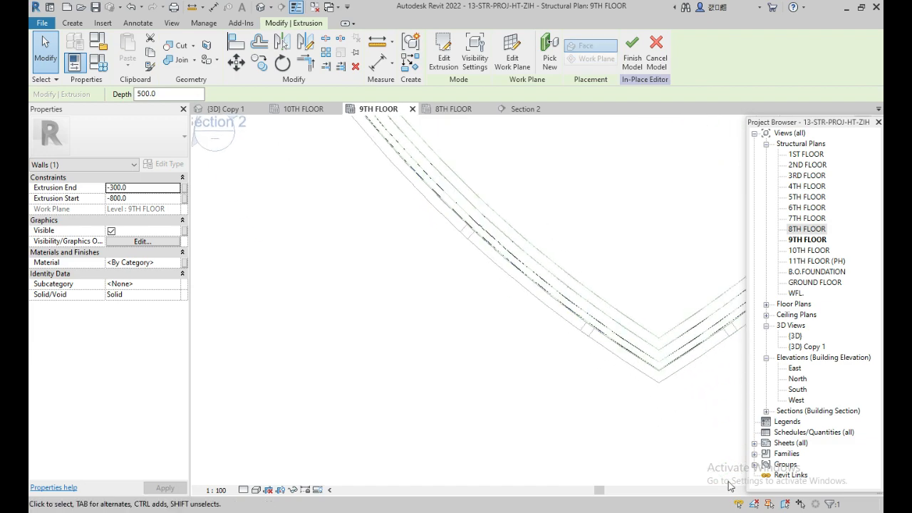
scroll(729, 485, "up", 1)
left_click(632, 49)
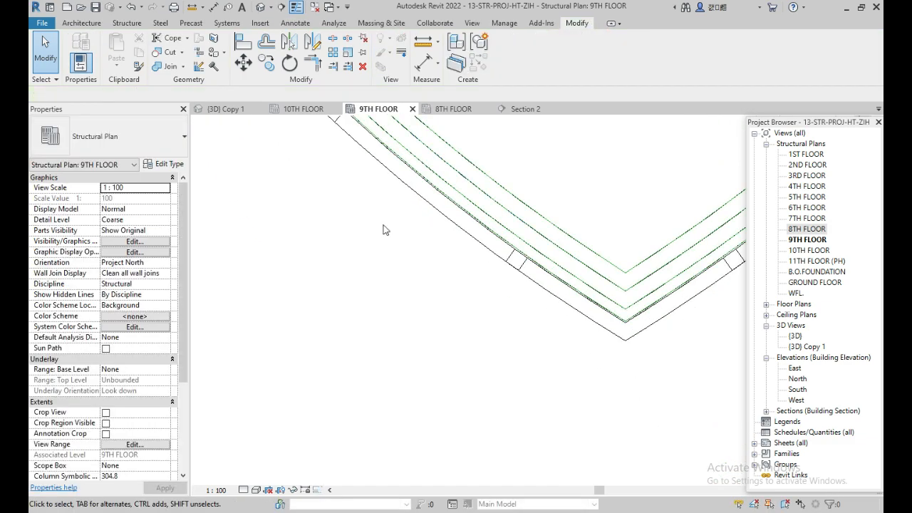
Step: Select the elements of the terrace area and filter the selection down to the Lines category only
scroll(454, 347, "down", 2)
scroll(421, 263, "down", 1)
middle_click_drag(436, 253, 460, 299)
scroll(374, 188, "up", 2)
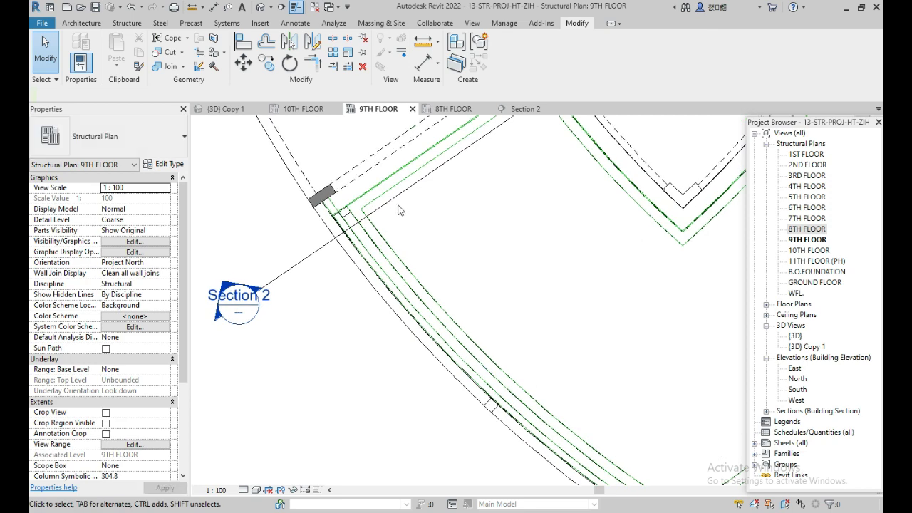
scroll(346, 191, "up", 1)
scroll(278, 257, "down", 5)
left_click_drag(232, 399, 737, 175)
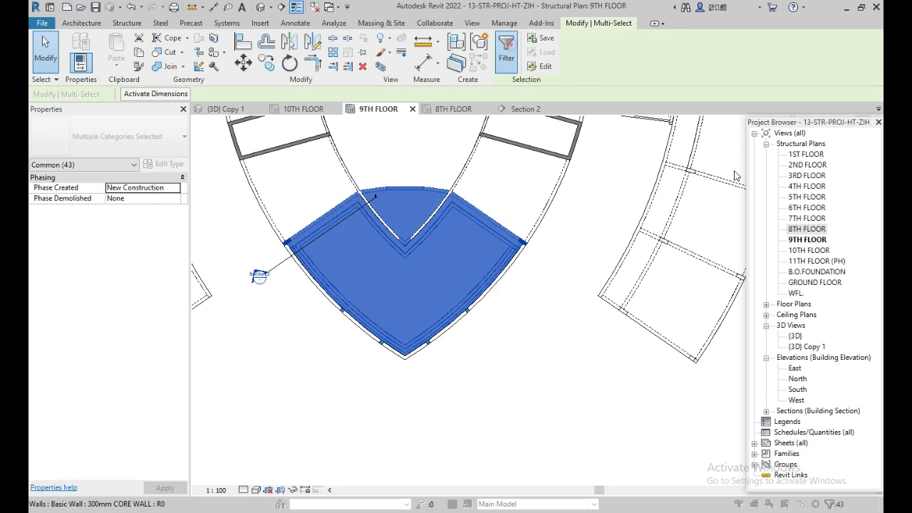
left_click(506, 50)
left_click(759, 212)
left_click(577, 204)
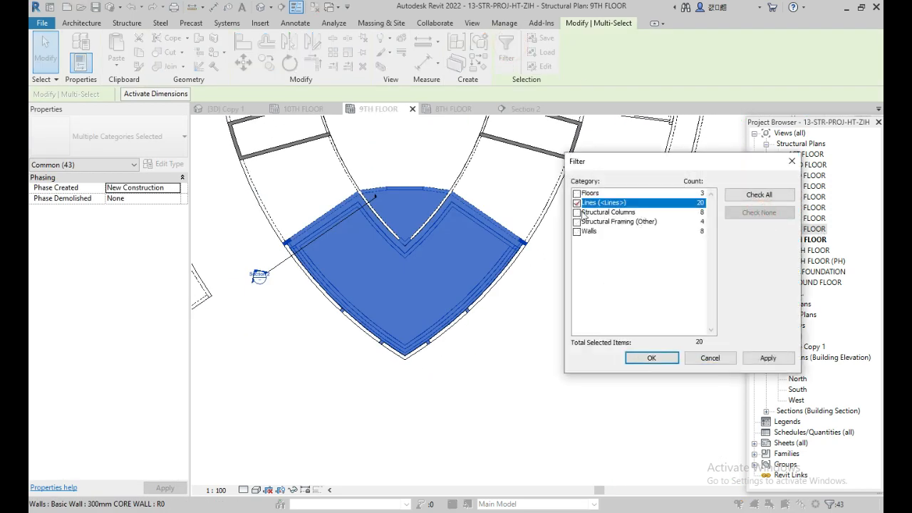
left_click(768, 358)
left_click(651, 358)
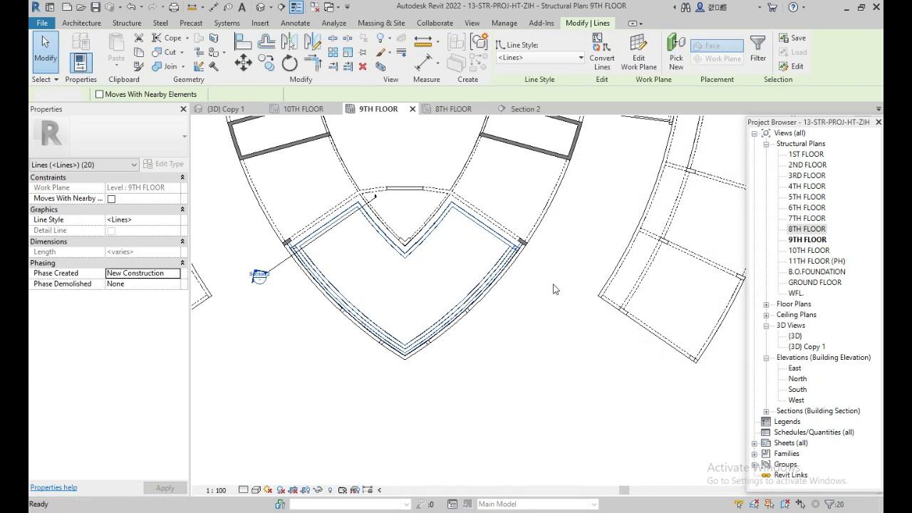
left_click(555, 288)
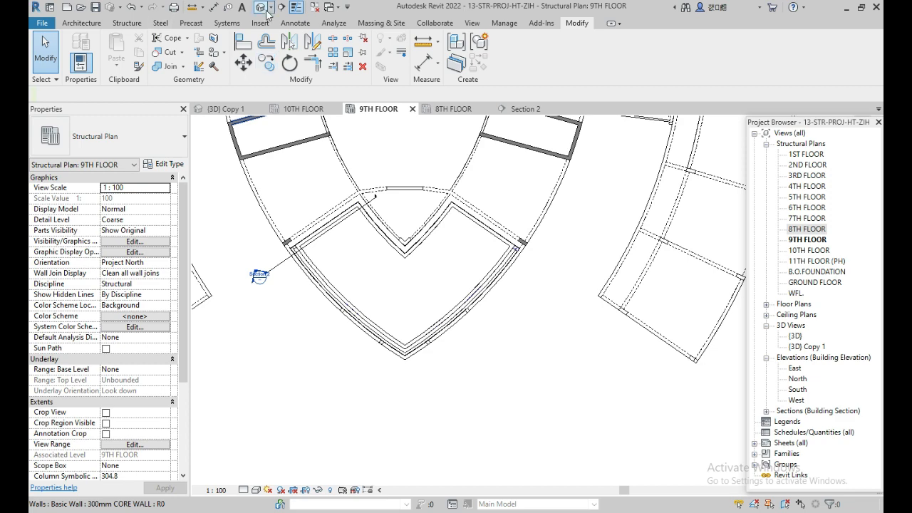
Step: Inspect the terrace edge and the new in-place wall in the {3D} Copy 1 view
left_click(225, 108)
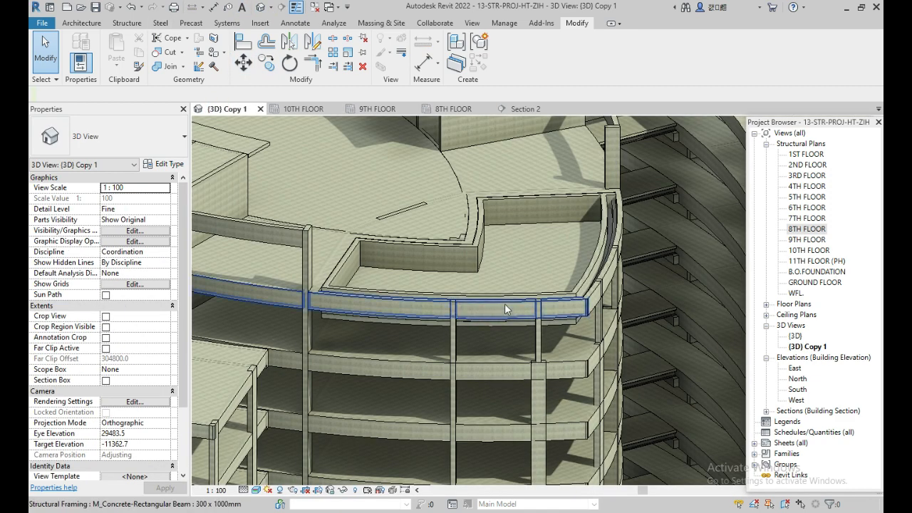
scroll(505, 304, "up", 2)
scroll(504, 300, "down", 3)
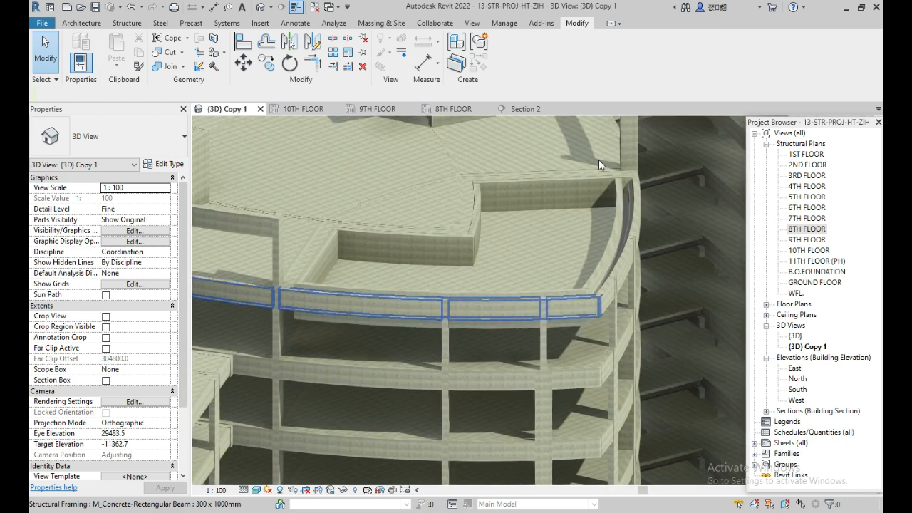
Step: Examine the terrace walls and the beams and slabs around them in the {3D} Copy 1 view
scroll(568, 274, "up", 2)
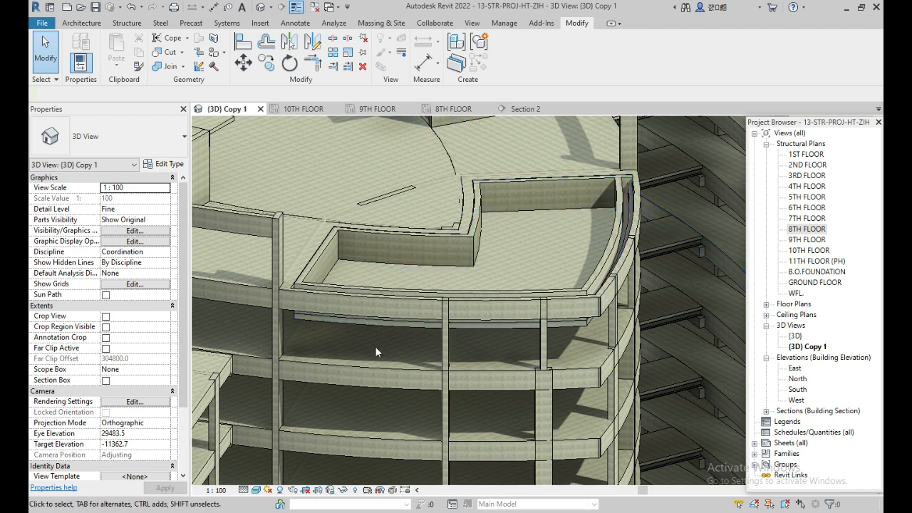
scroll(362, 344, "up", 1)
middle_click_drag(362, 344, 328, 308)
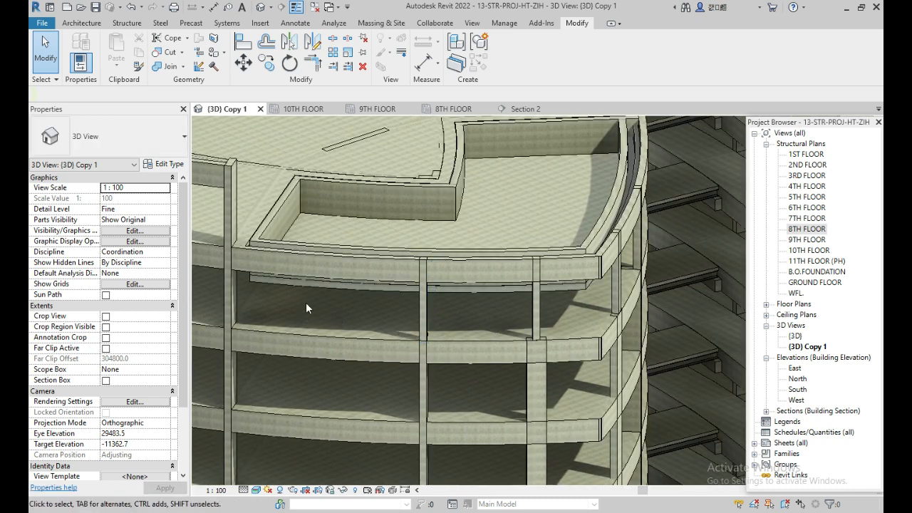
scroll(372, 326, "down", 2)
scroll(453, 310, "down", 4)
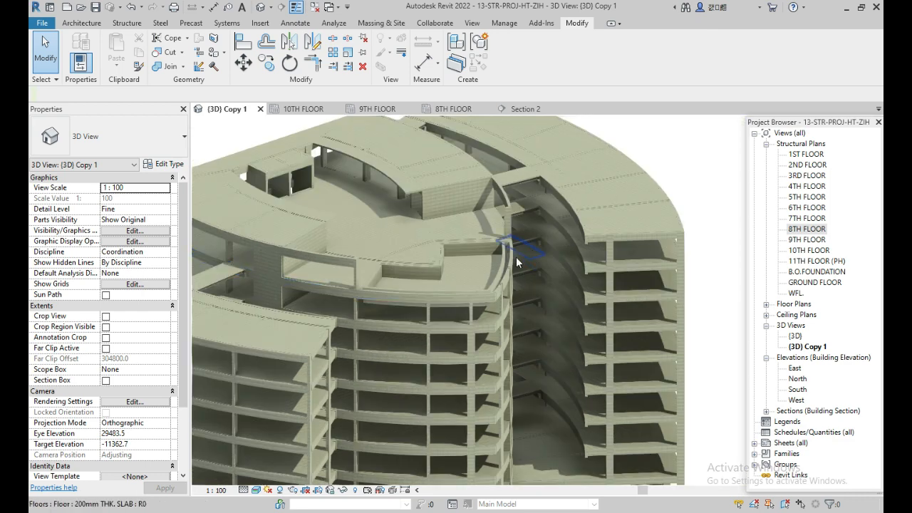
scroll(431, 346, "up", 4)
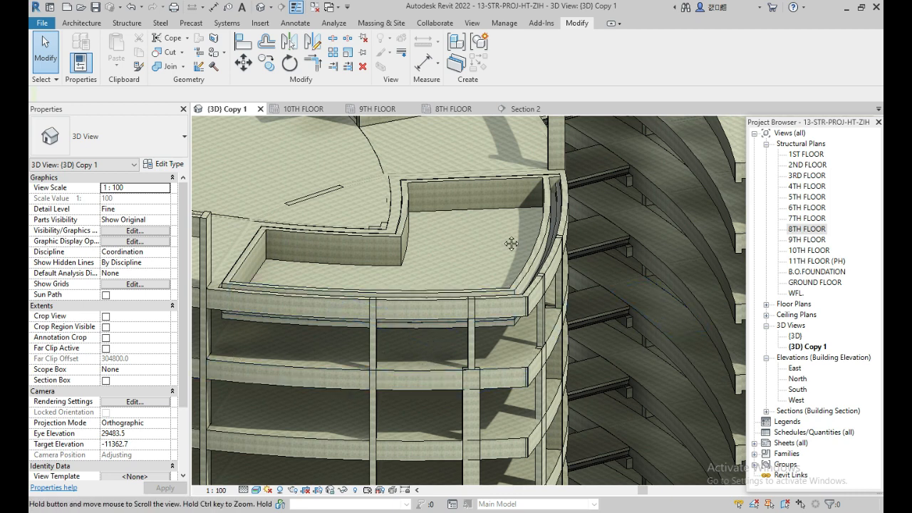
middle_click_drag(458, 240, 464, 263)
scroll(495, 245, "down", 2)
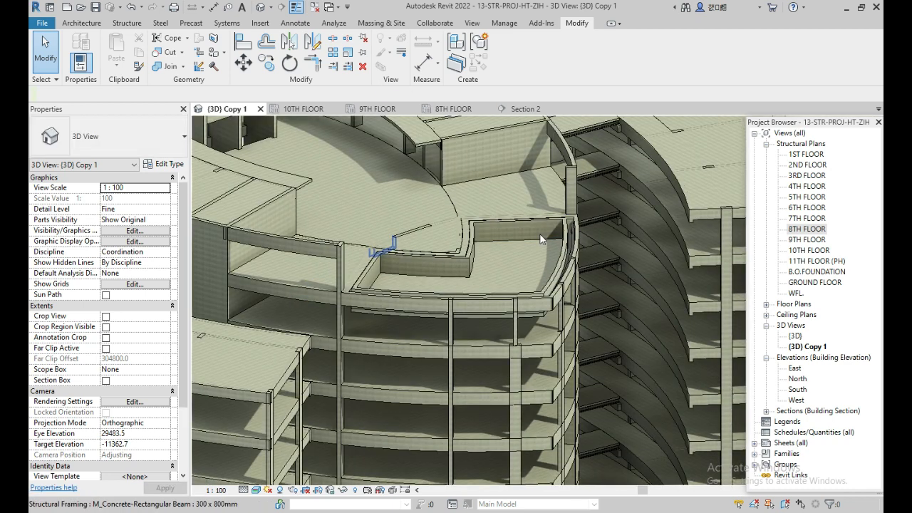
Step: In the 9TH FLOOR plan, start an in-place model in the Walls category and accept the name Walls 2
left_click(378, 109)
scroll(346, 214, "up", 2)
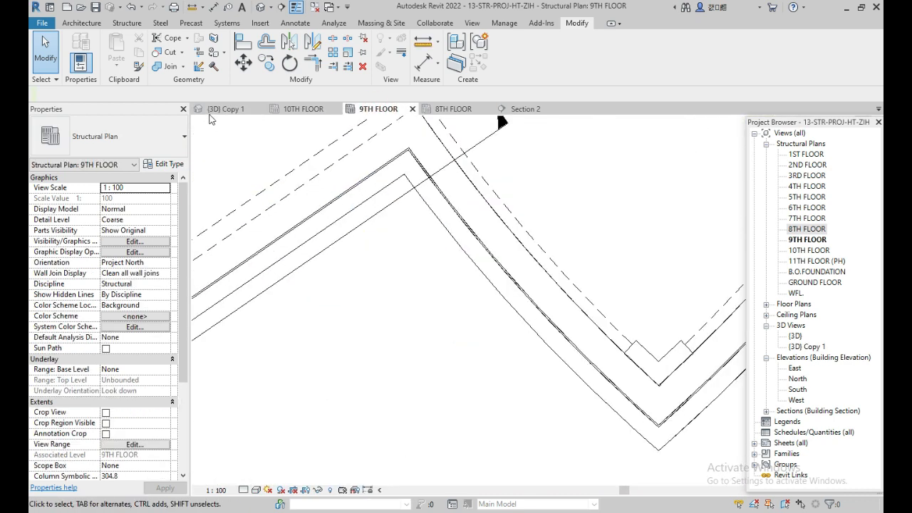
left_click(127, 23)
left_click(577, 63)
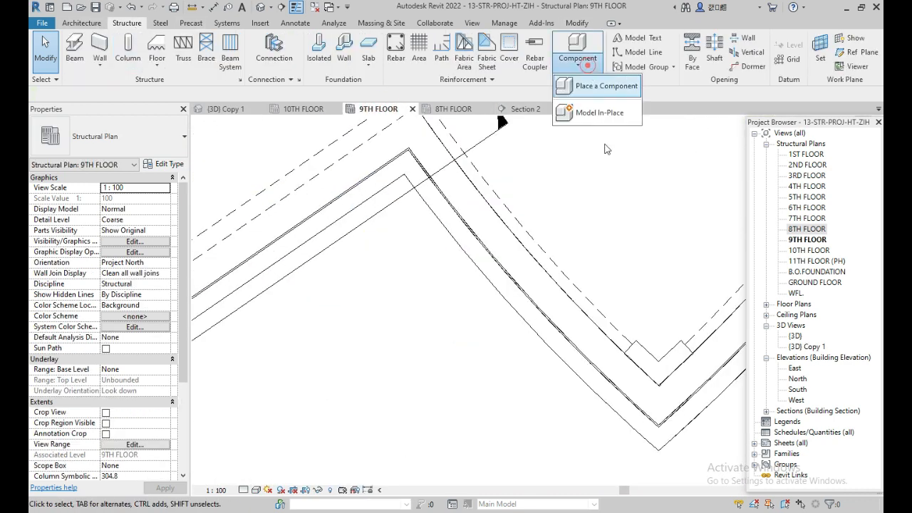
left_click(595, 119)
scroll(407, 255, "down", 8)
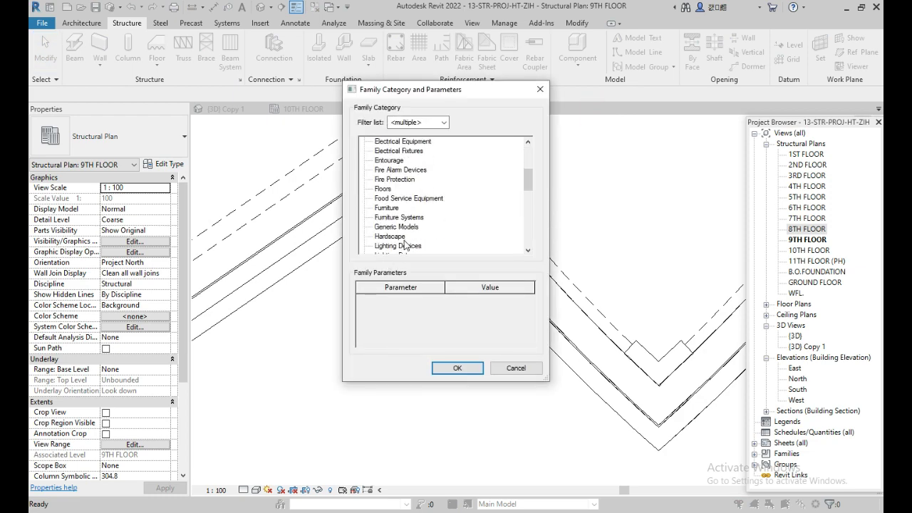
left_click_drag(528, 205, 487, 259)
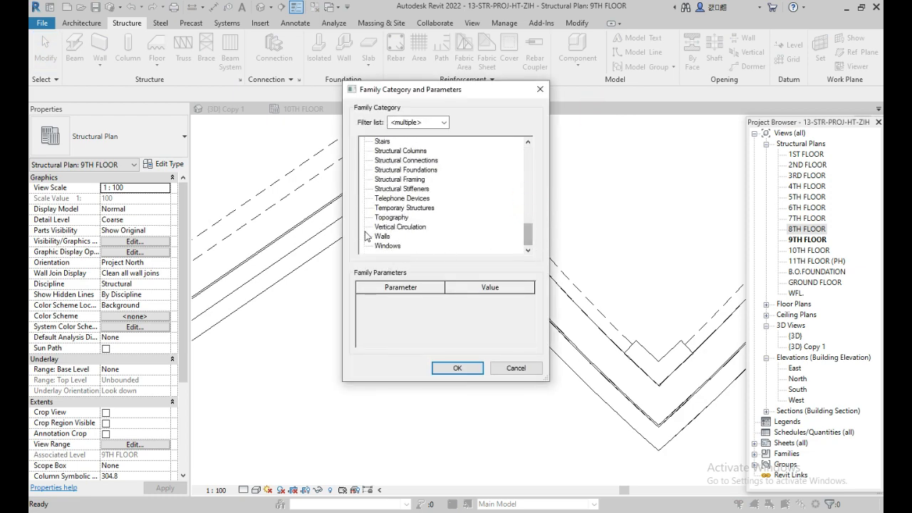
left_click(457, 368)
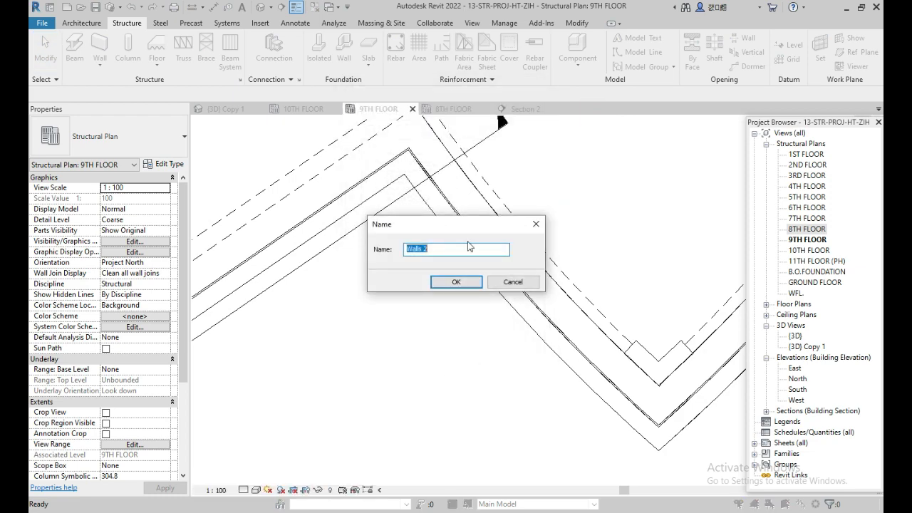
left_click(460, 280)
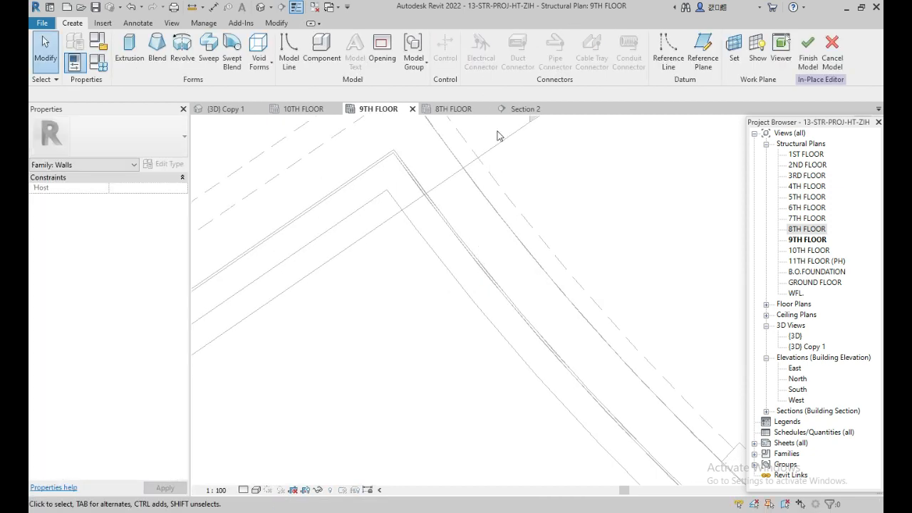
Step: Sketch and finish a sweep path by picking the 300mm core wall edges along the terrace's straight and curved inner sides
left_click(208, 48)
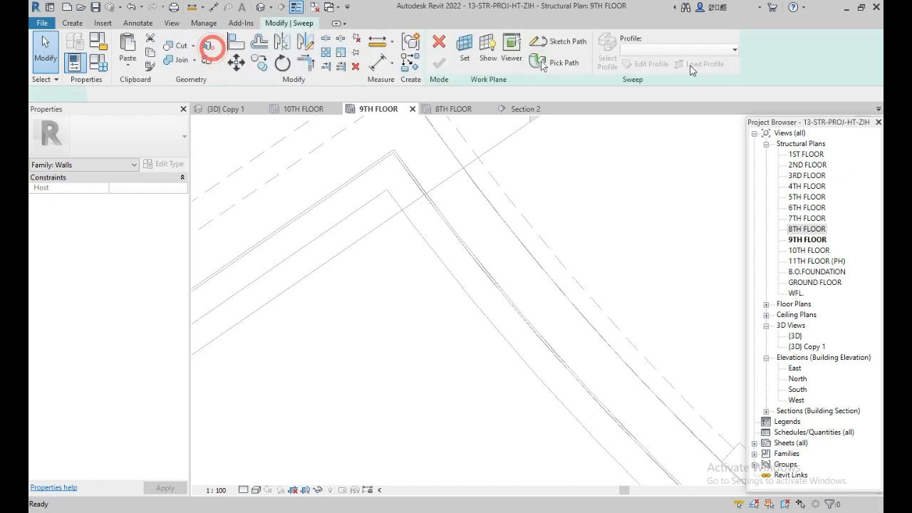
left_click(556, 46)
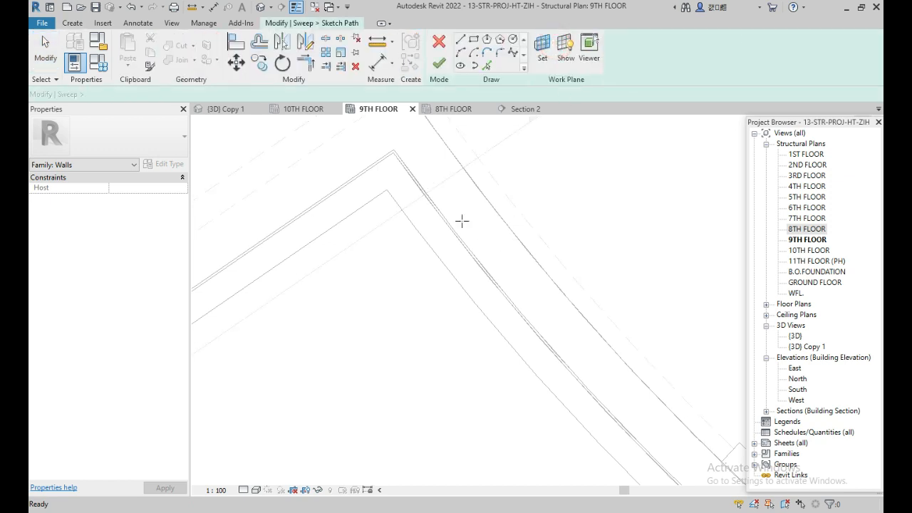
left_click(487, 65)
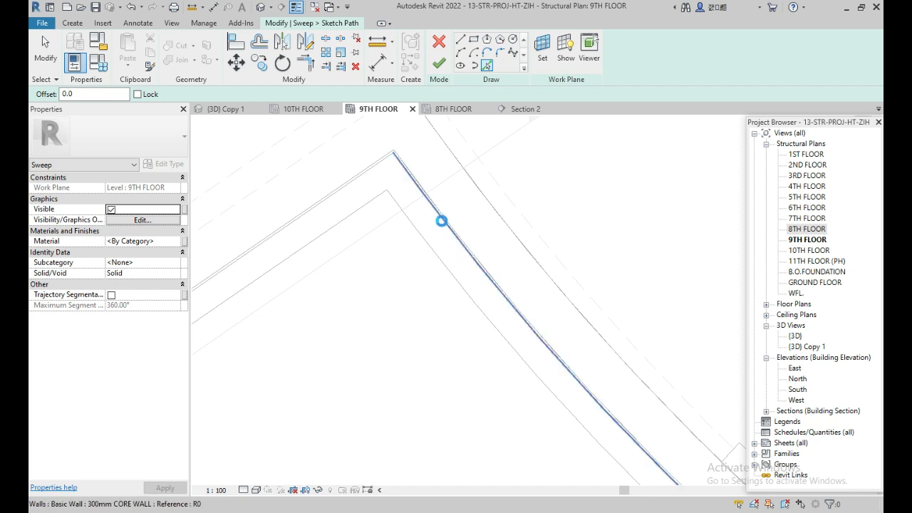
left_click(441, 221)
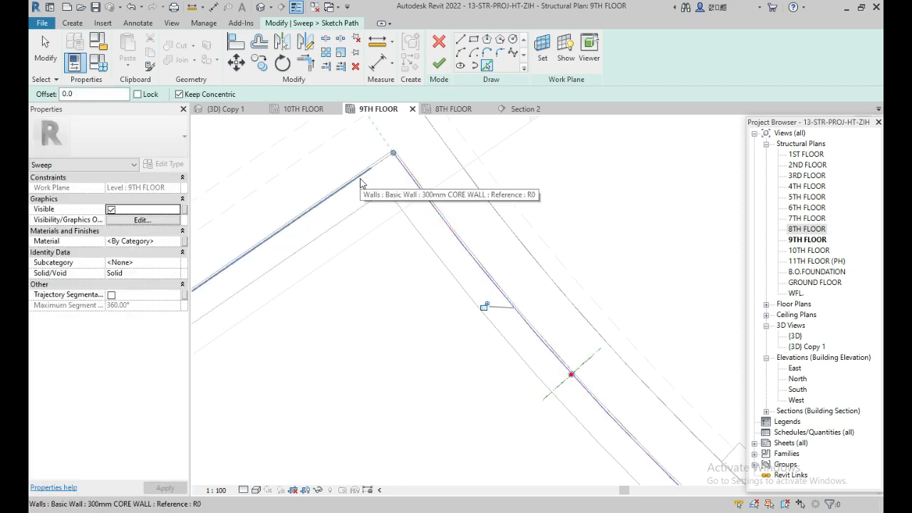
left_click(360, 183)
scroll(356, 182, "down", 5)
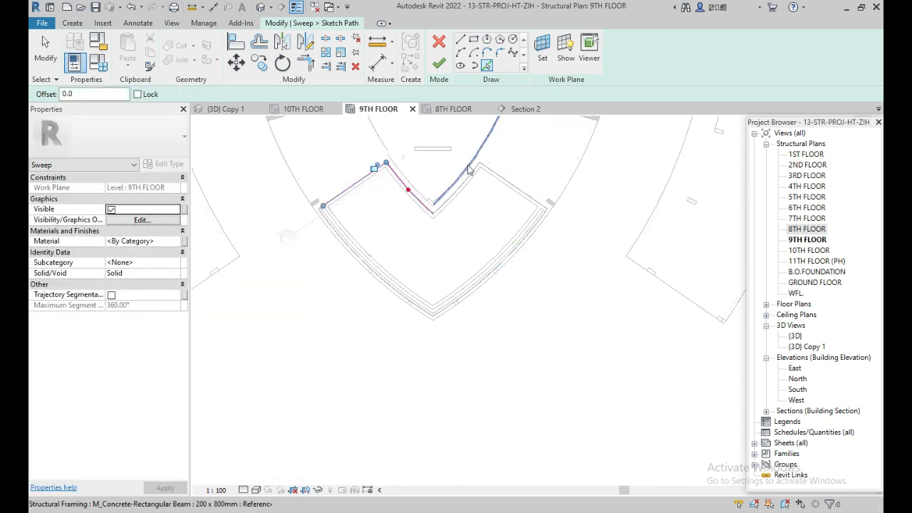
scroll(469, 170, "up", 6)
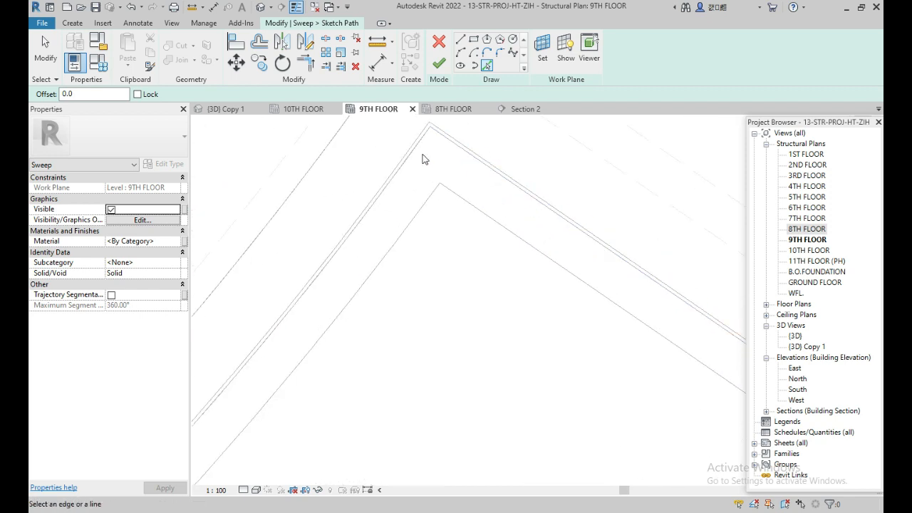
left_click(415, 154)
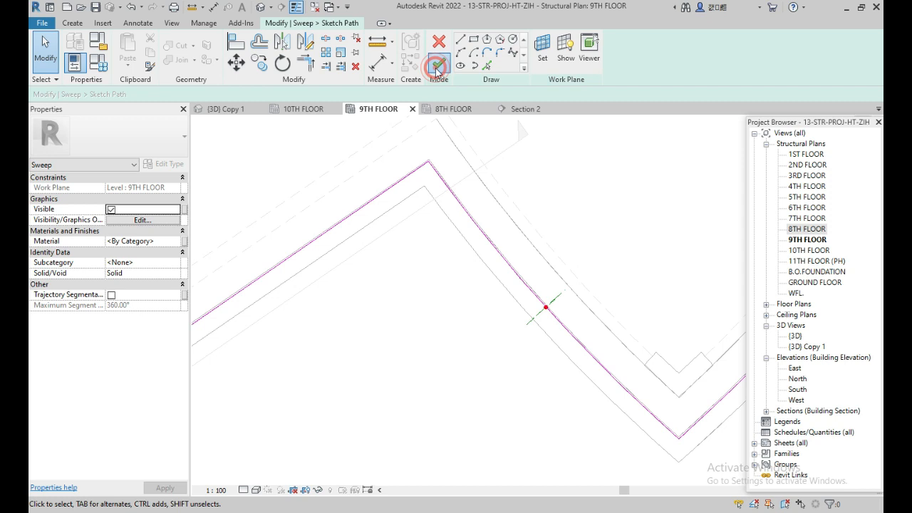
left_click(437, 66)
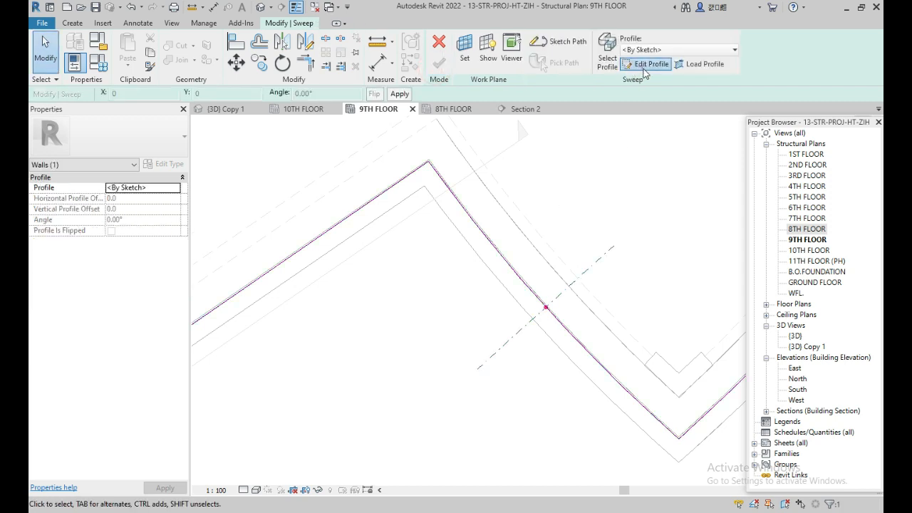
Step: Open the sweep profile for editing in the Section 2 view
left_click(646, 66)
left_click_drag(566, 203, 566, 274)
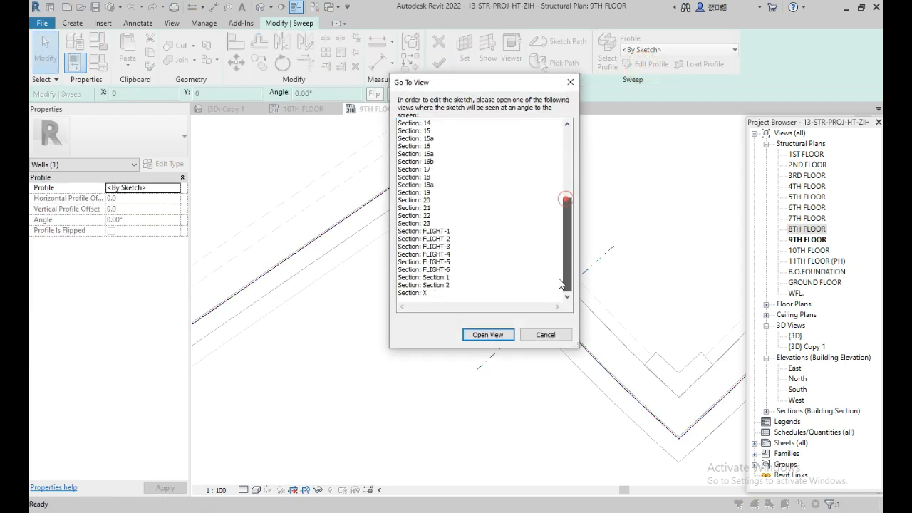
left_click(456, 285)
left_click(488, 335)
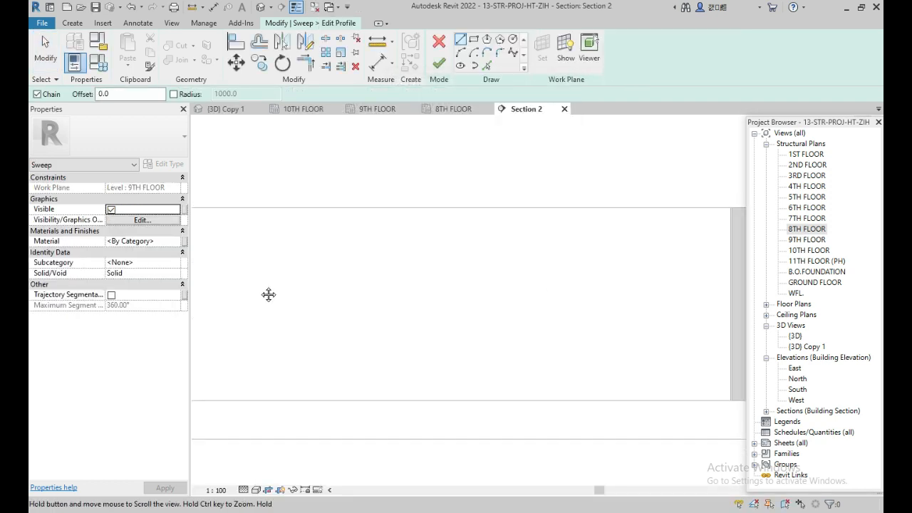
scroll(511, 235, "up", 6)
scroll(584, 215, "up", 2)
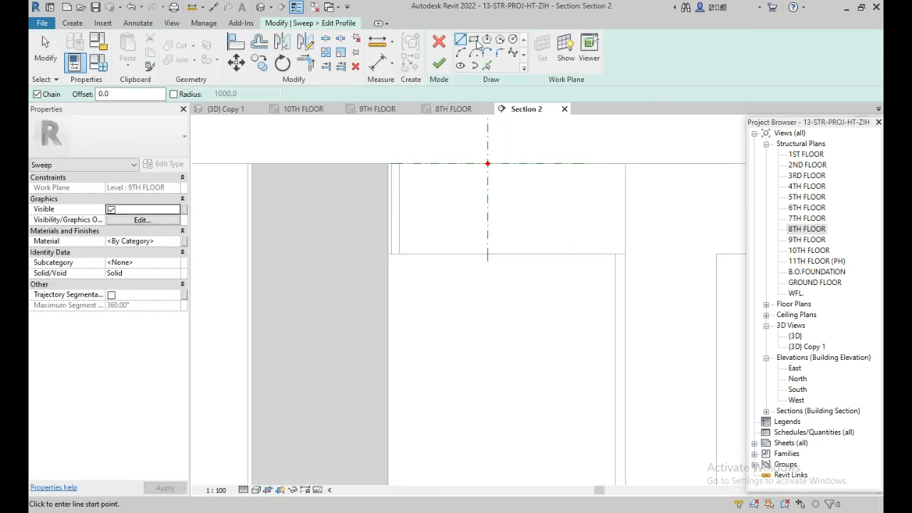
Step: Draw guide lines straight down from the profile origin to the bottom edge of the framing, then 25 mm further
left_click(487, 164)
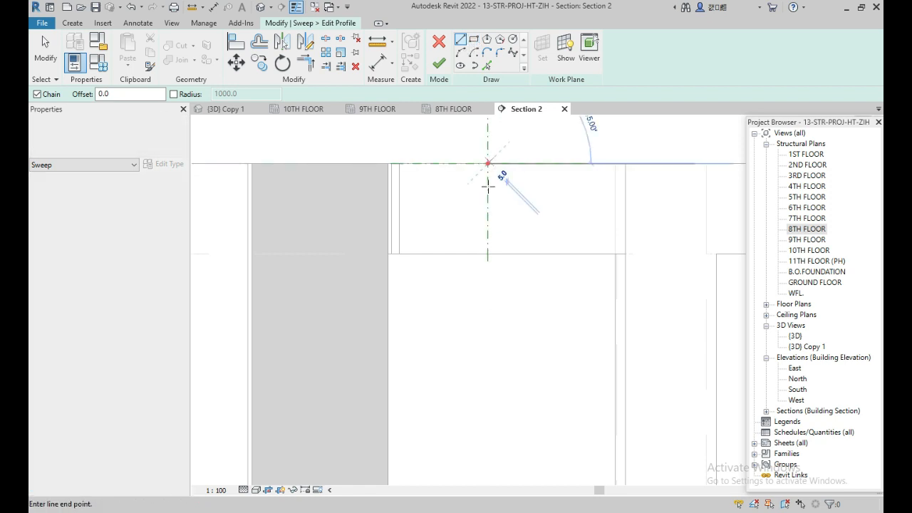
left_click(487, 254)
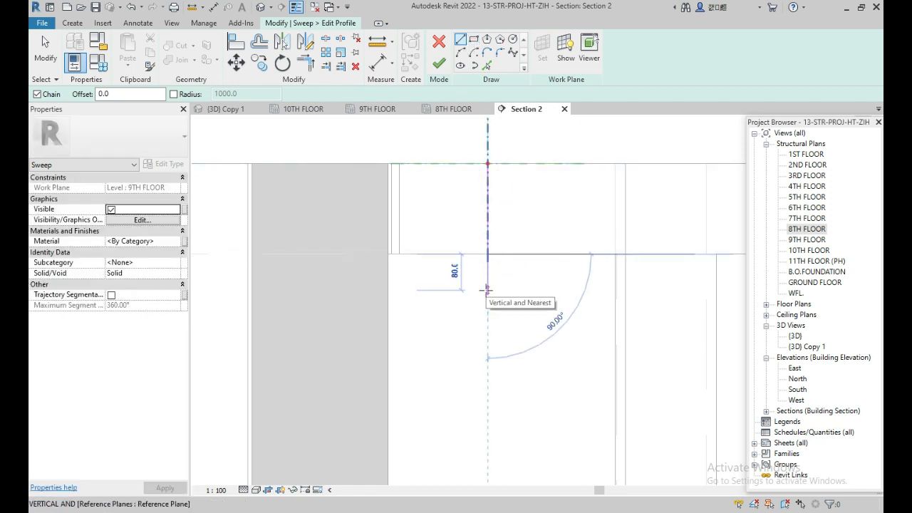
type("25")
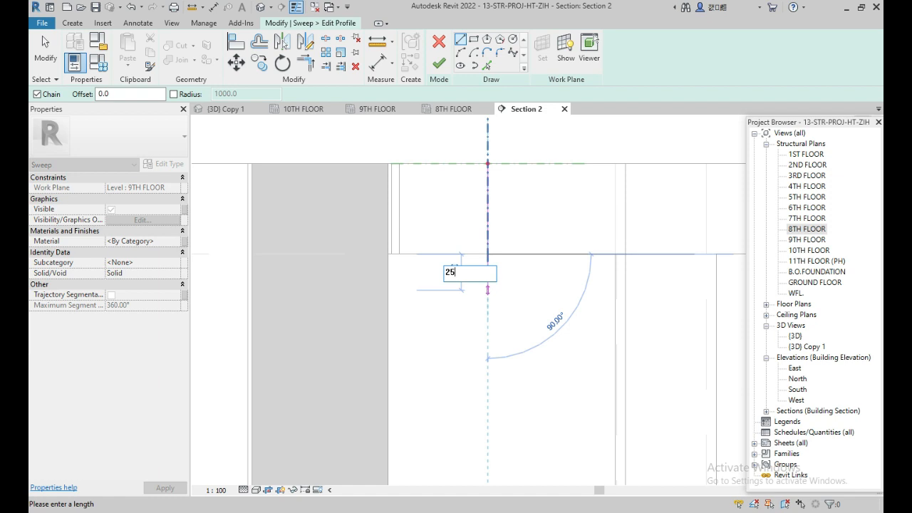
key("Return")
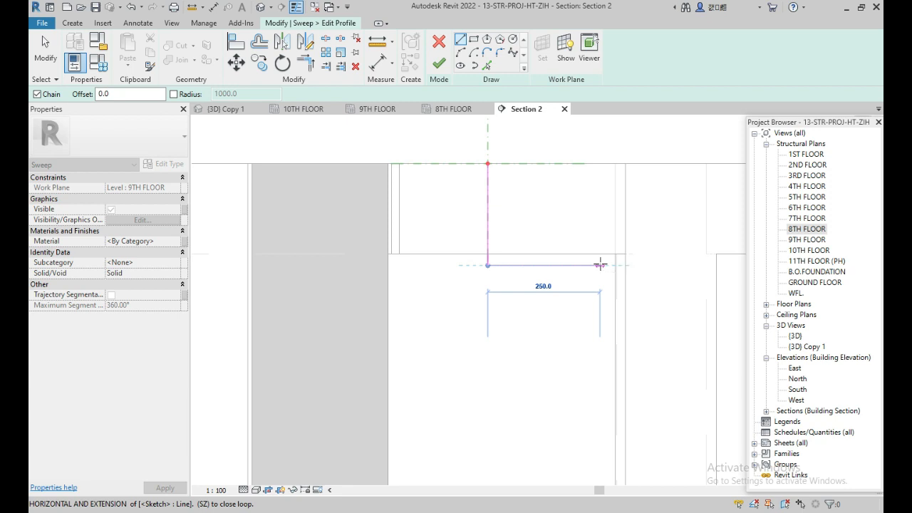
Step: From the lower end of the guide, sketch a closed rectangular profile 300 mm wide and 200 mm high
type("300")
key("Return")
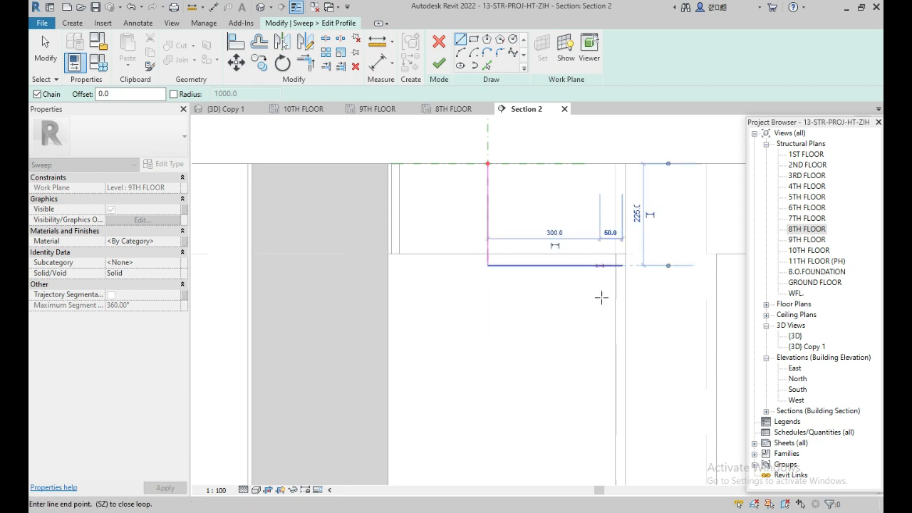
left_click(601, 298)
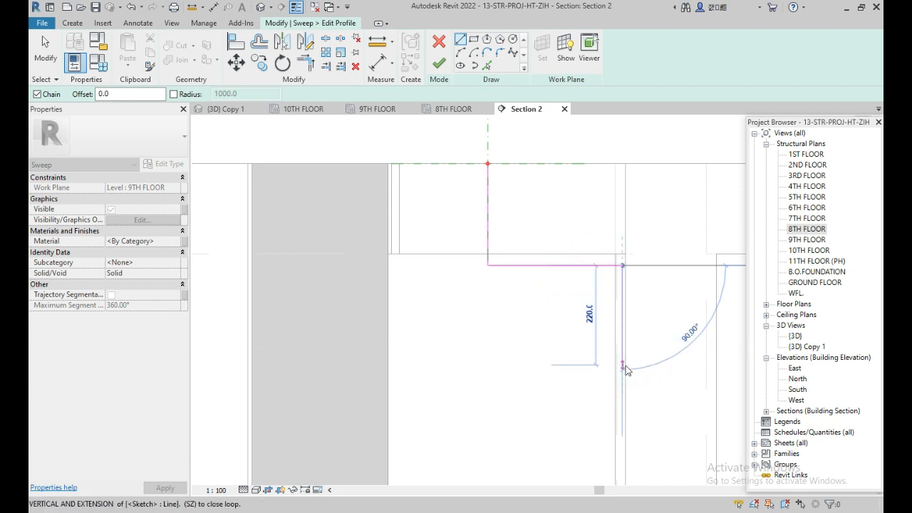
type("200")
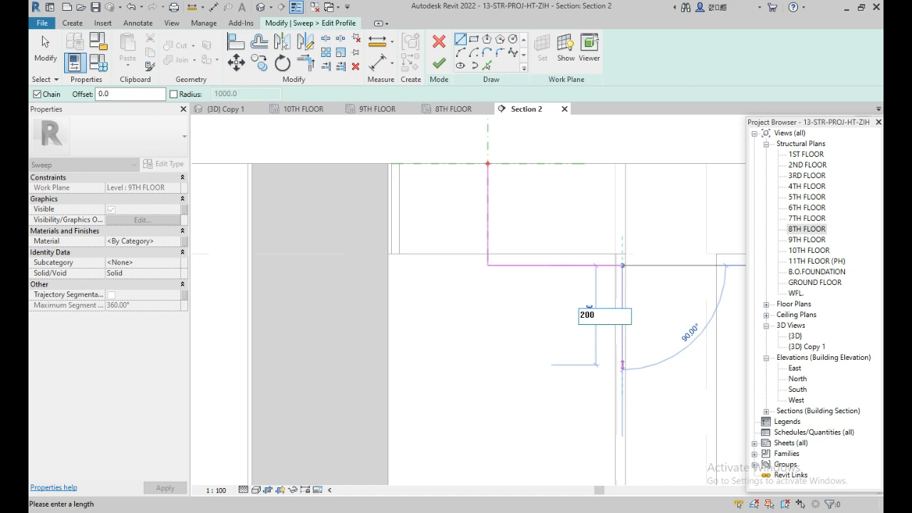
key("Return")
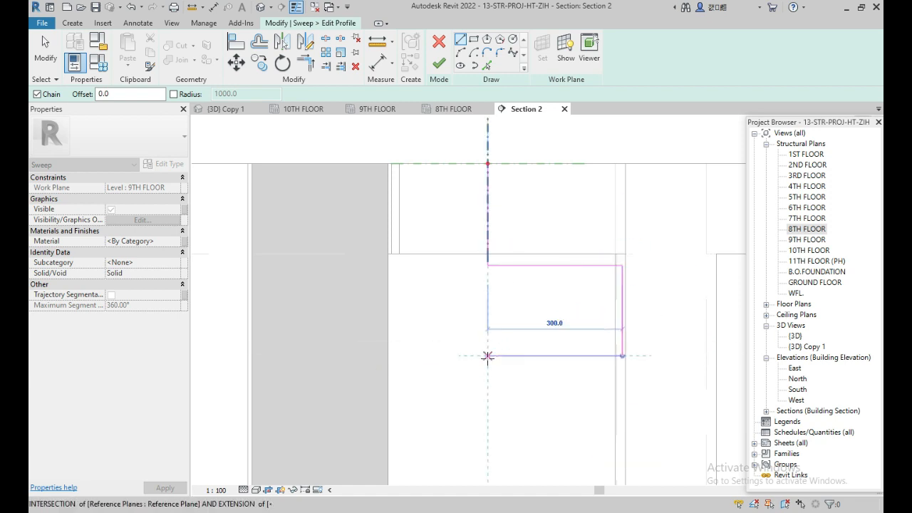
left_click(487, 356)
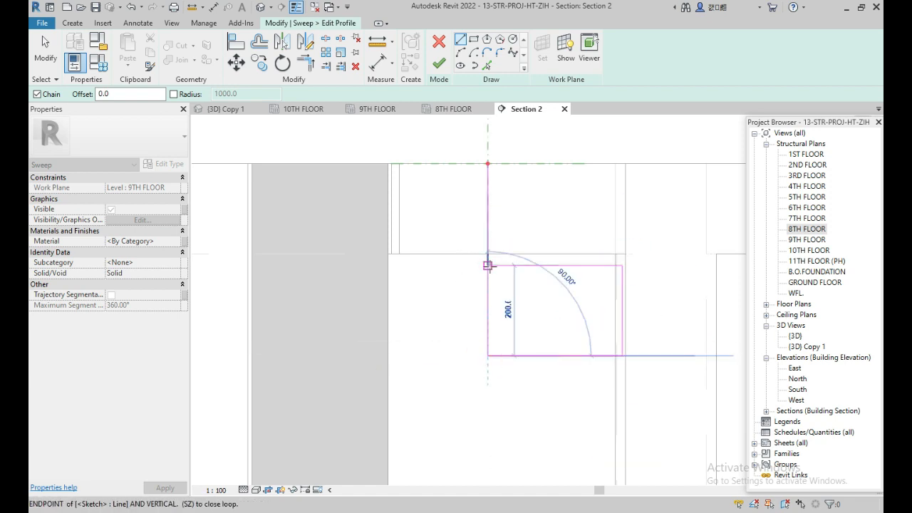
left_click(488, 265)
key("Escape")
Step: Delete the guide lines above the rectangle, and finish the profile and the sweep
left_click(487, 225)
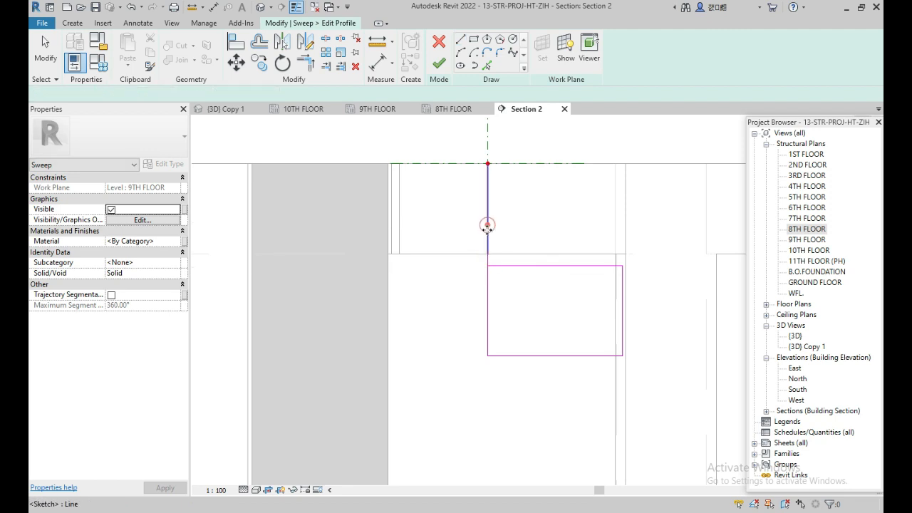
left_click_drag(450, 220, 500, 283)
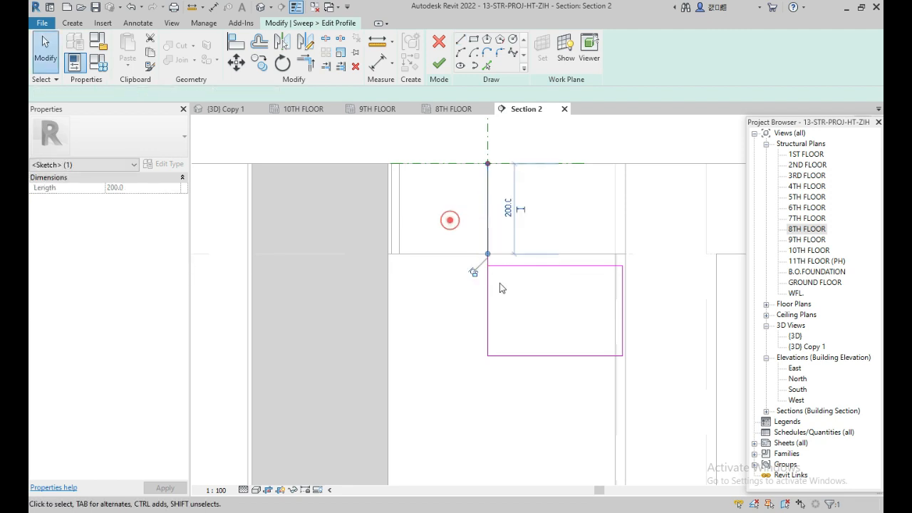
key("Delete")
left_click(487, 221)
key("Delete")
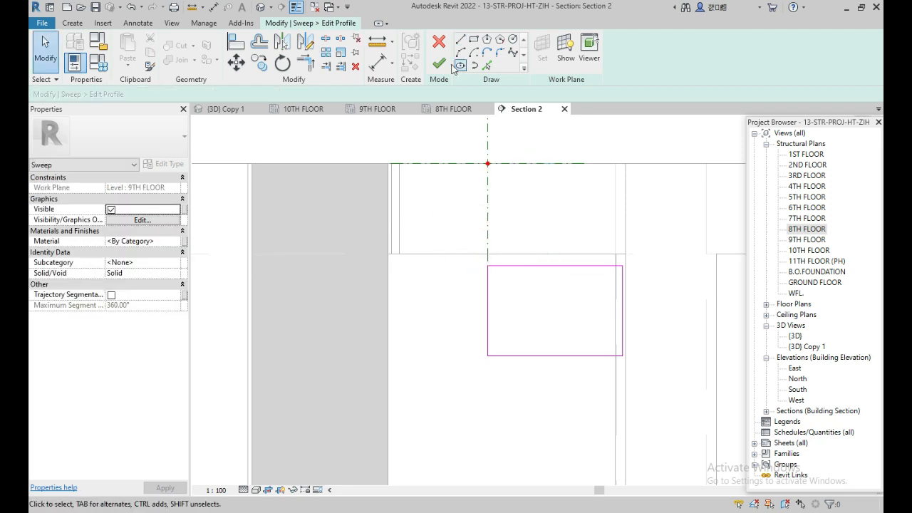
left_click(439, 64)
left_click(436, 65)
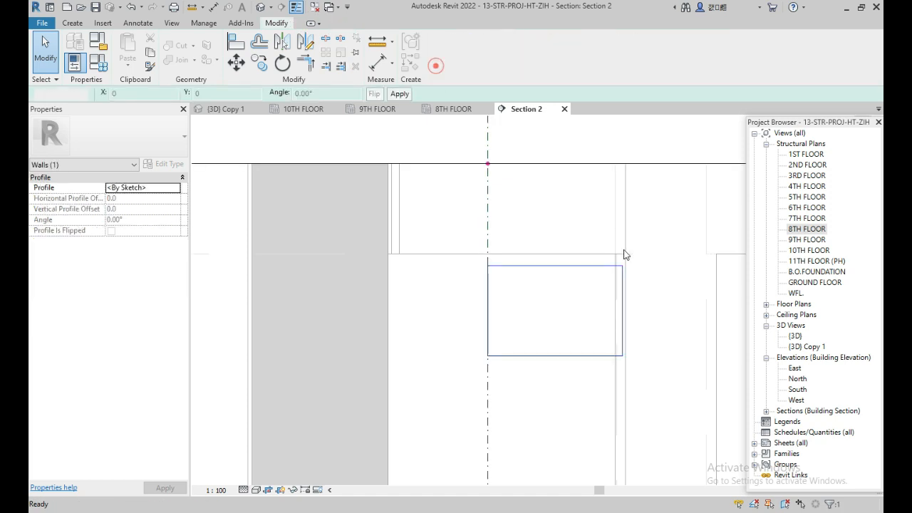
Step: Check the swept profile beside the core wall in Section 2 and finish the in-place wall model
left_click(525, 191)
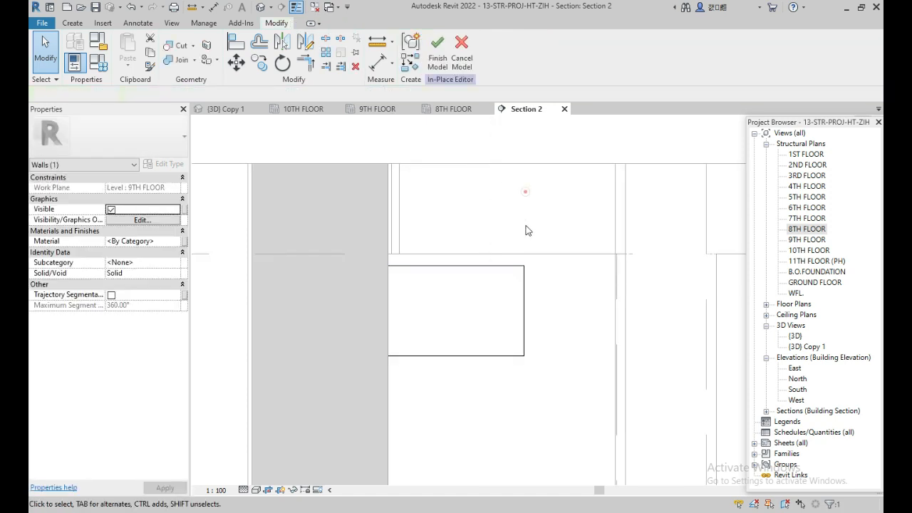
scroll(527, 231, "down", 5)
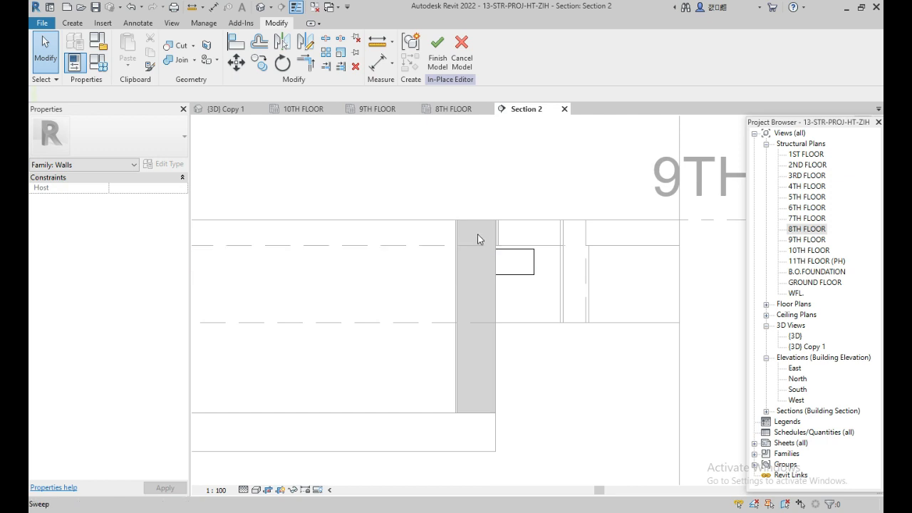
scroll(531, 251, "up", 5)
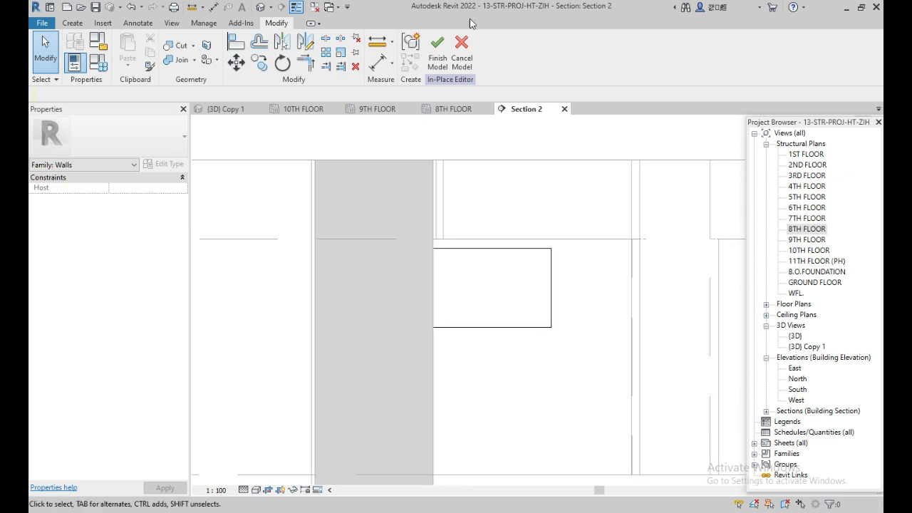
left_click(437, 48)
scroll(586, 265, "up", 3)
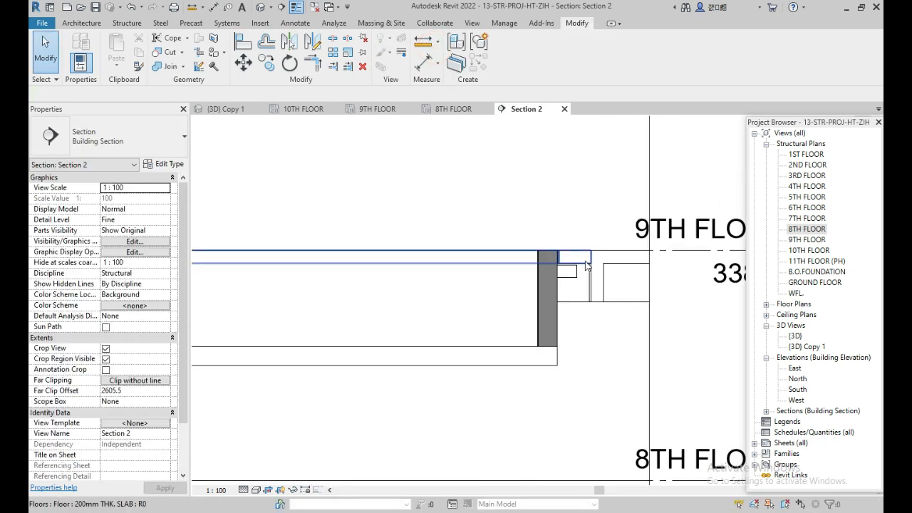
scroll(586, 265, "down", 5)
Step: Examine the terrace's core walls and curved outer edge in the 9TH FLOOR plan
left_click(378, 108)
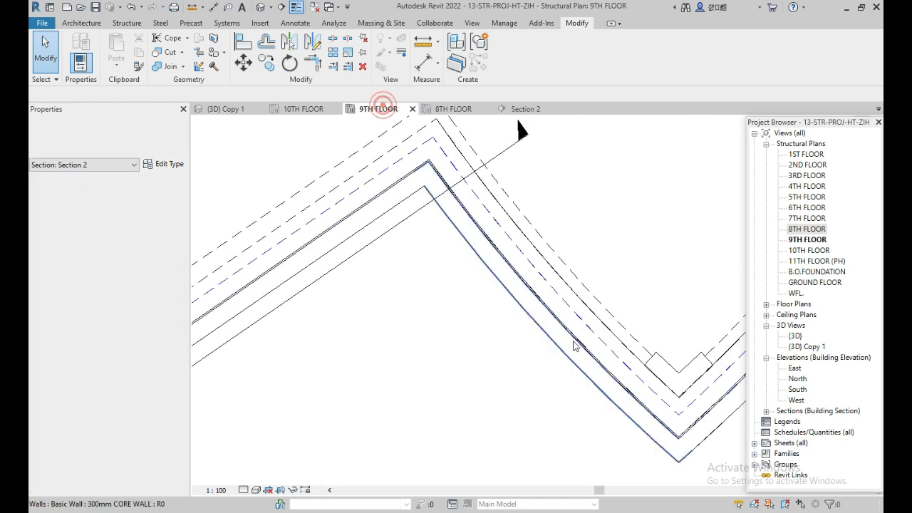
scroll(418, 227, "down", 4)
scroll(420, 226, "up", 7)
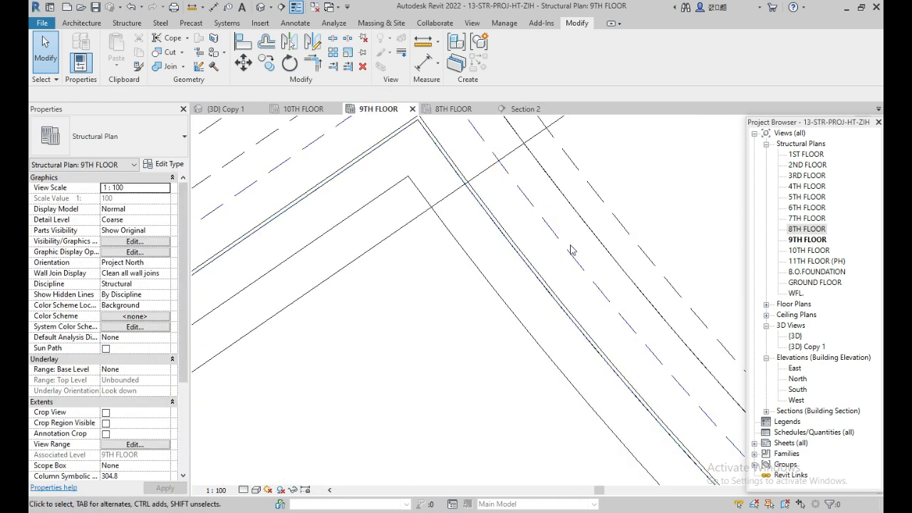
scroll(442, 285, "down", 4)
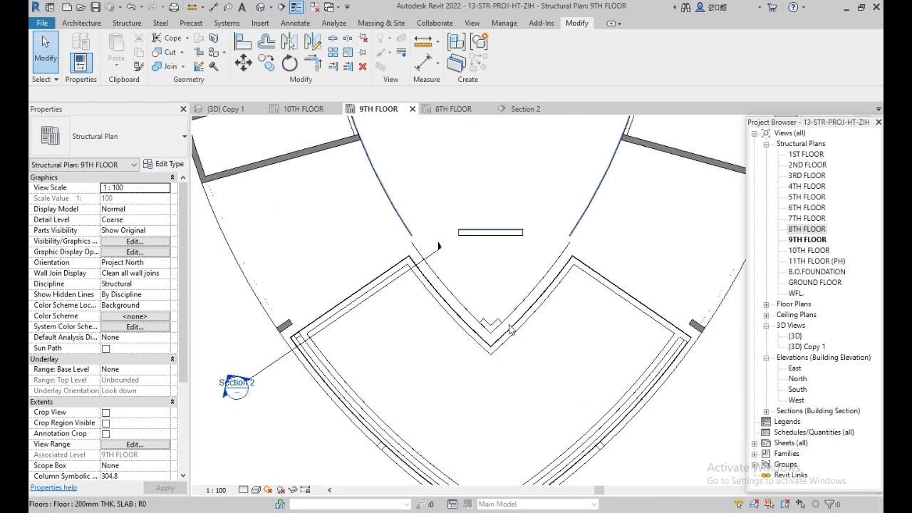
middle_click_drag(509, 329, 501, 270)
left_click(367, 287)
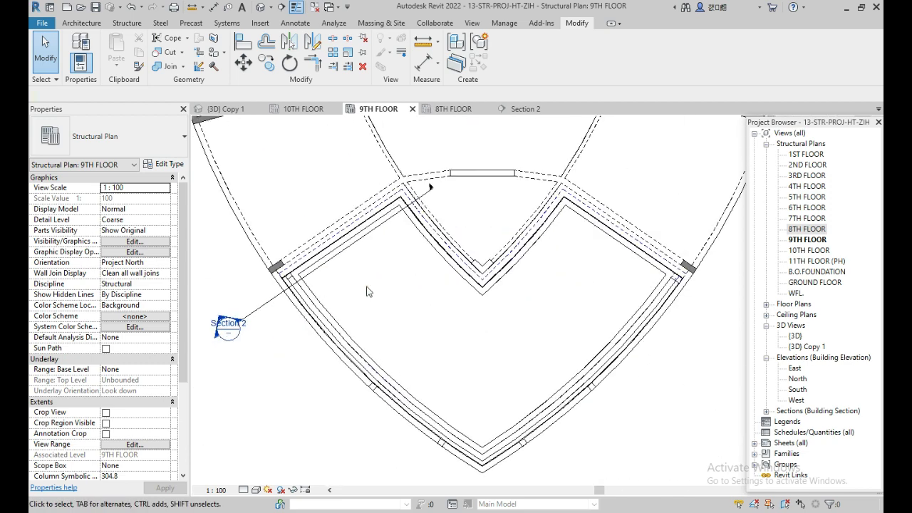
scroll(357, 278, "up", 6)
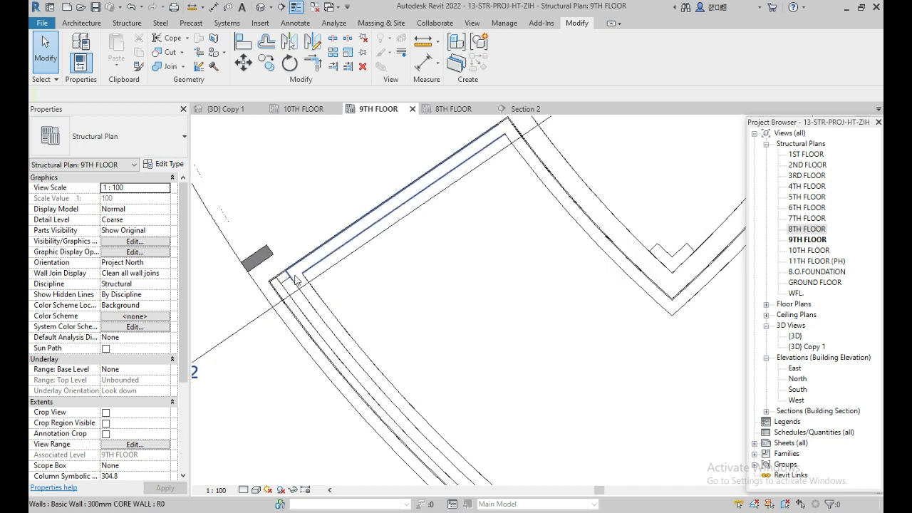
scroll(445, 272, "down", 2)
mouse_move(445, 272)
middle_mouse_down()
mouse_move(395, 140)
mouse_move(384, 59)
middle_mouse_up()
Step: Copy a 300 x 300 mm concrete column from the curved terrace edge to the open area outside the terrace corner near the Section 2 marker
left_click_drag(354, 300, 481, 374)
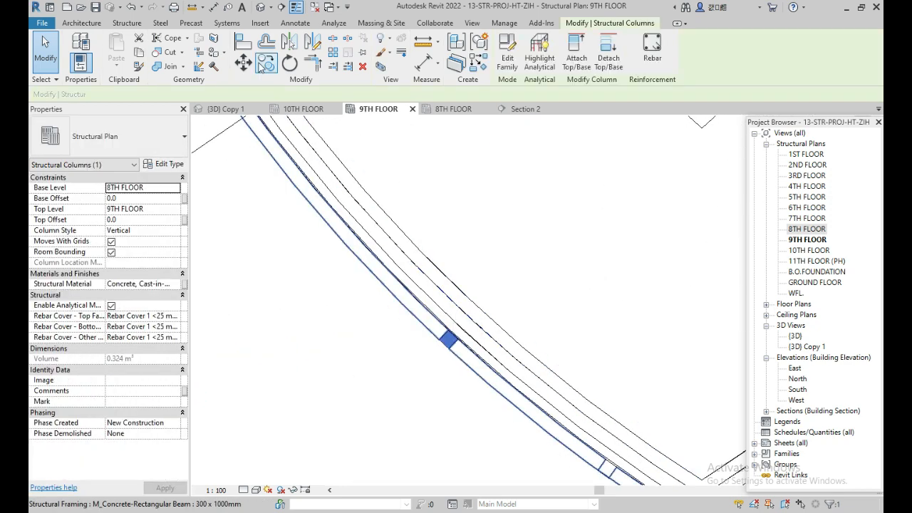
key("c")
key("o")
left_click(458, 339)
middle_click_drag(339, 204, 498, 401)
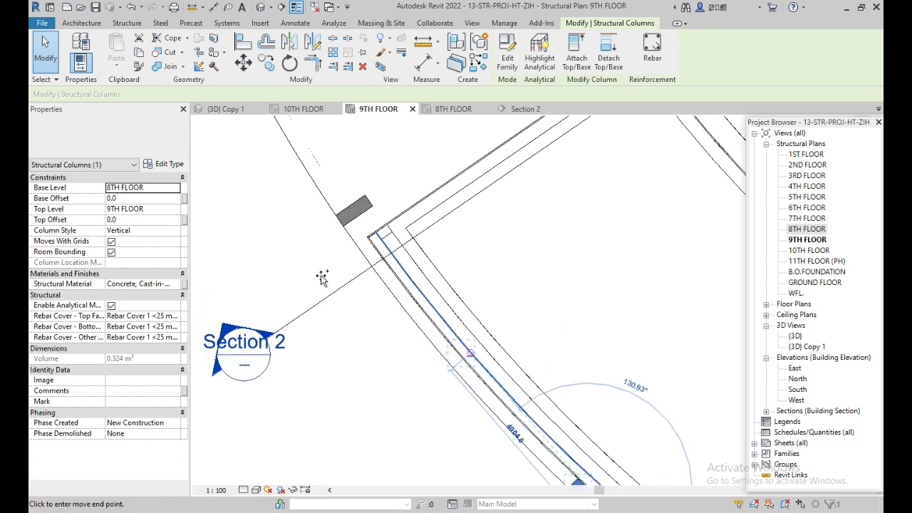
scroll(322, 277, "up", 1)
left_click(340, 276)
scroll(344, 278, "up", 1)
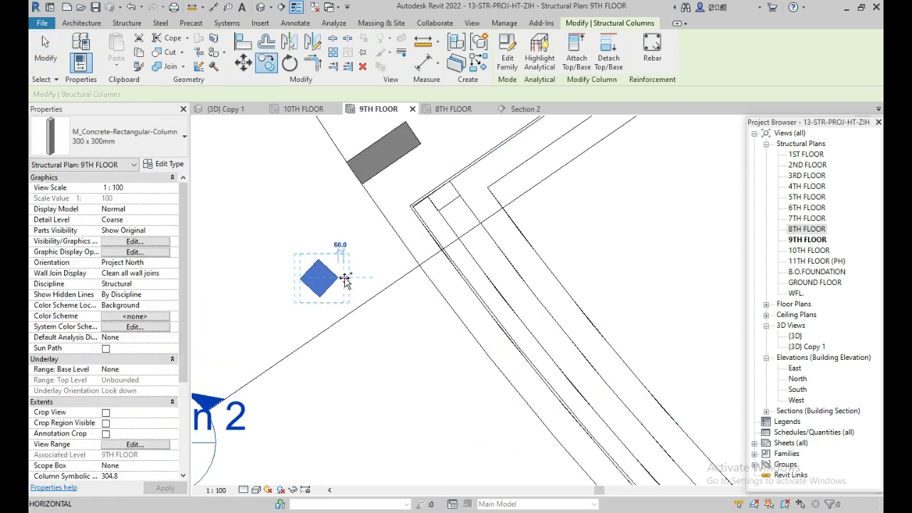
key("Escape")
Step: Set the copied column's top offset to -1800 mm and clear the selection
left_click(324, 289)
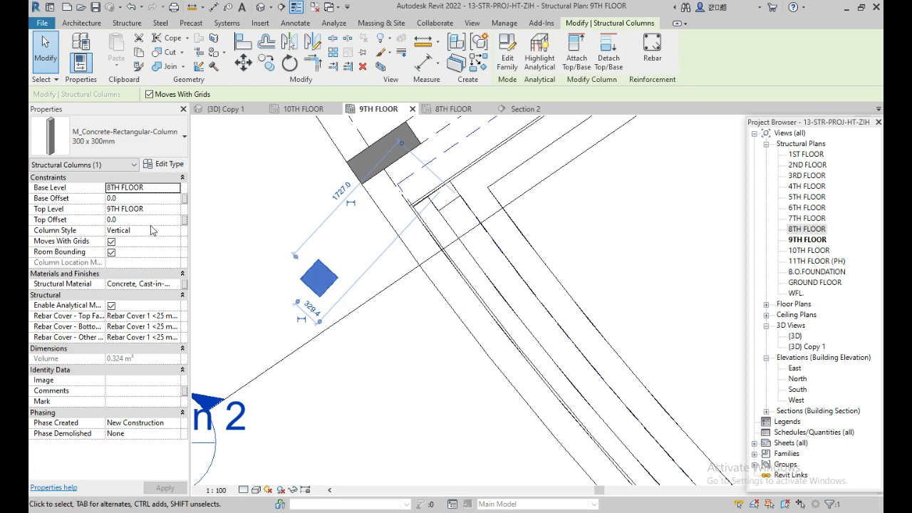
left_click(151, 220)
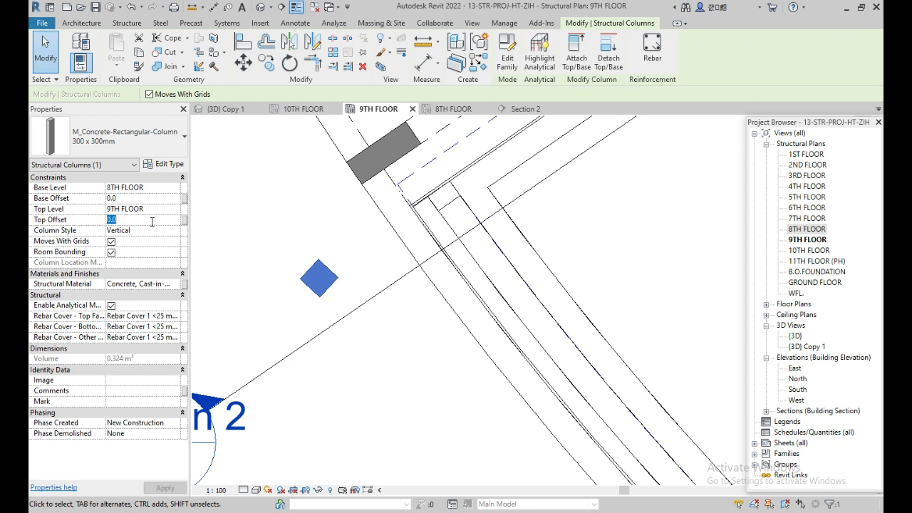
type("1800")
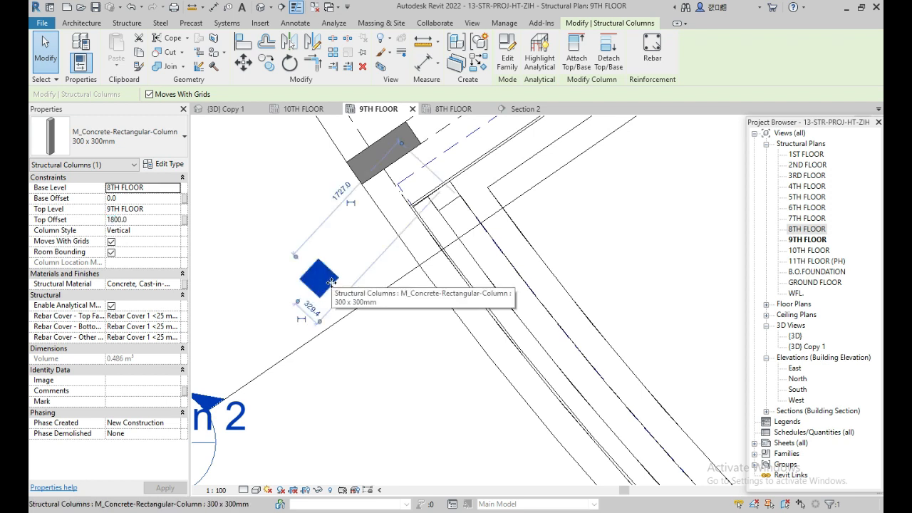
left_click(122, 220)
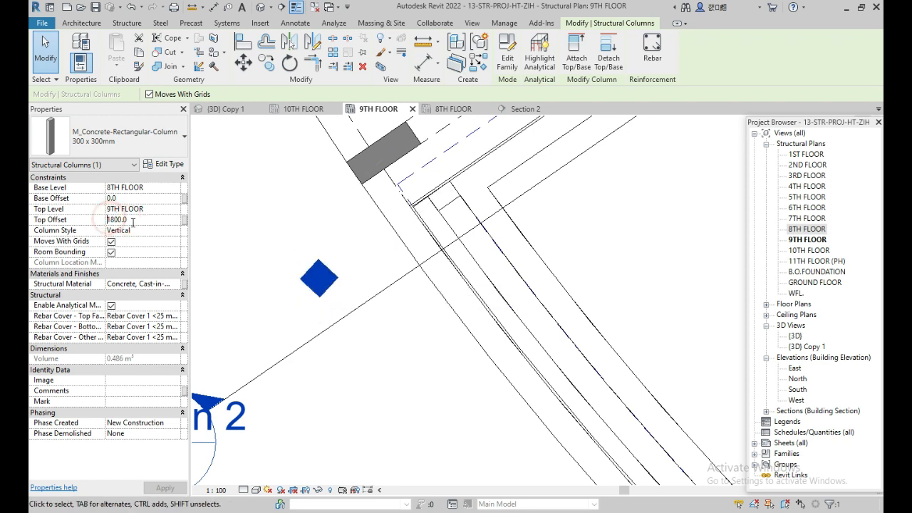
left_click(339, 319)
scroll(390, 308, "down", 2)
middle_click_drag(379, 304, 371, 289)
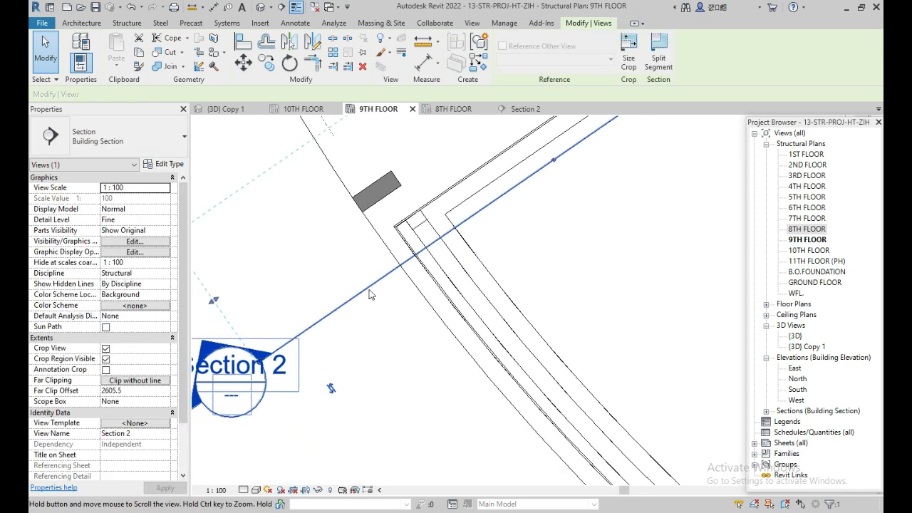
left_click(389, 376)
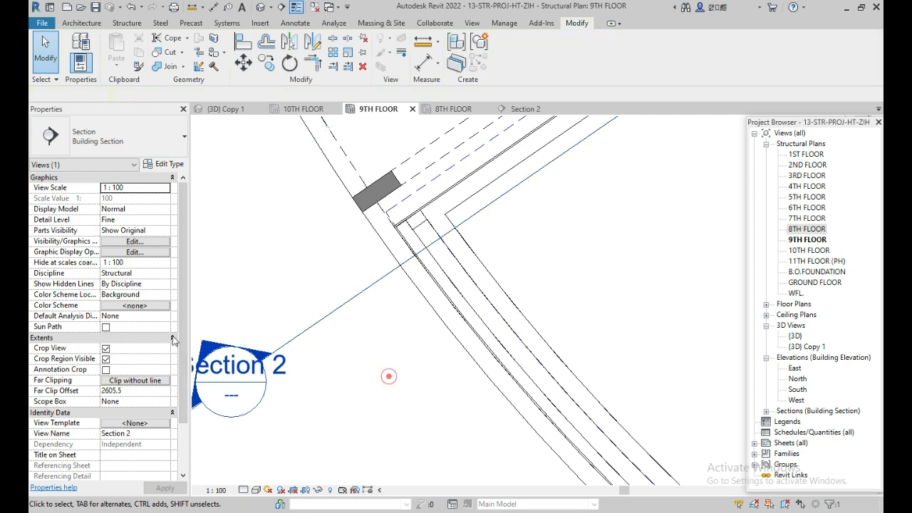
Step: Set the 9TH FLOOR view range's bottom and view depth offsets to -2000 mm
left_click_drag(183, 323, 182, 410)
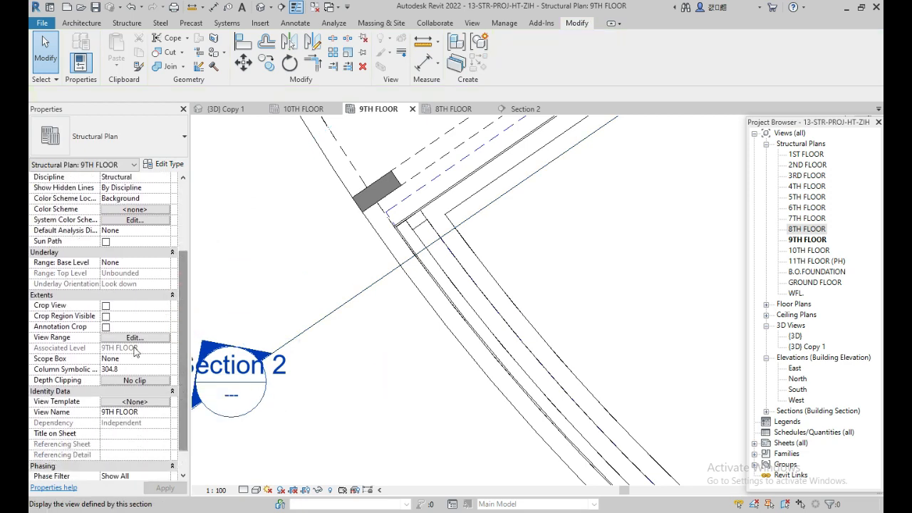
left_click(135, 337)
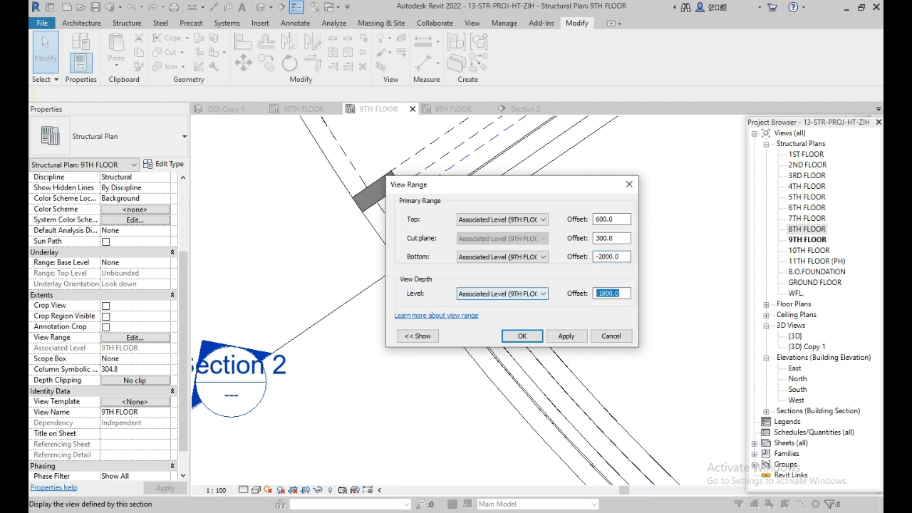
left_click(566, 336)
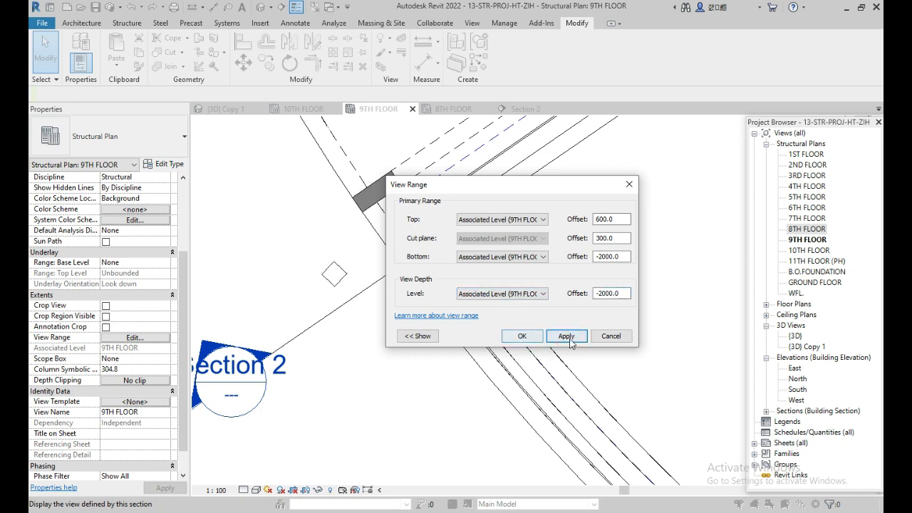
left_click(527, 337)
Step: Align the copied column's centre with the centreline of the straight 300 mm core wall
scroll(365, 259, "up", 1)
left_click(336, 281)
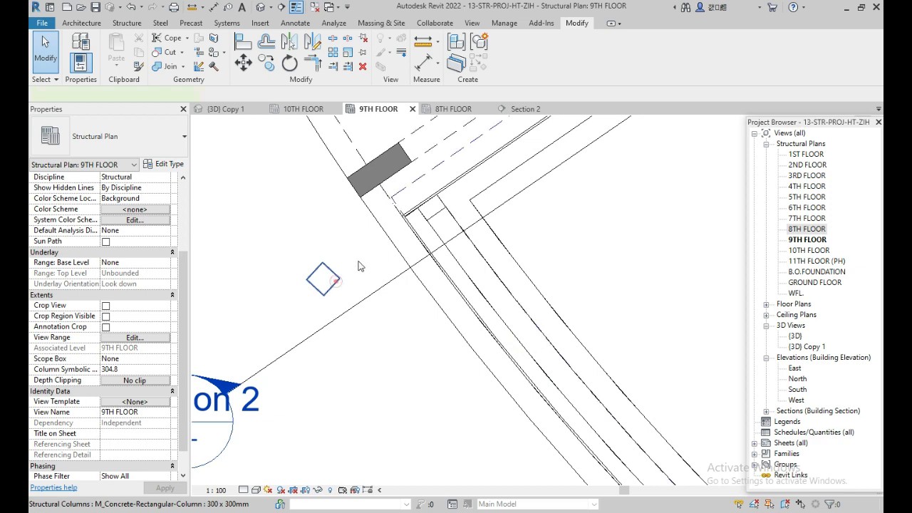
middle_click_drag(358, 264, 315, 350)
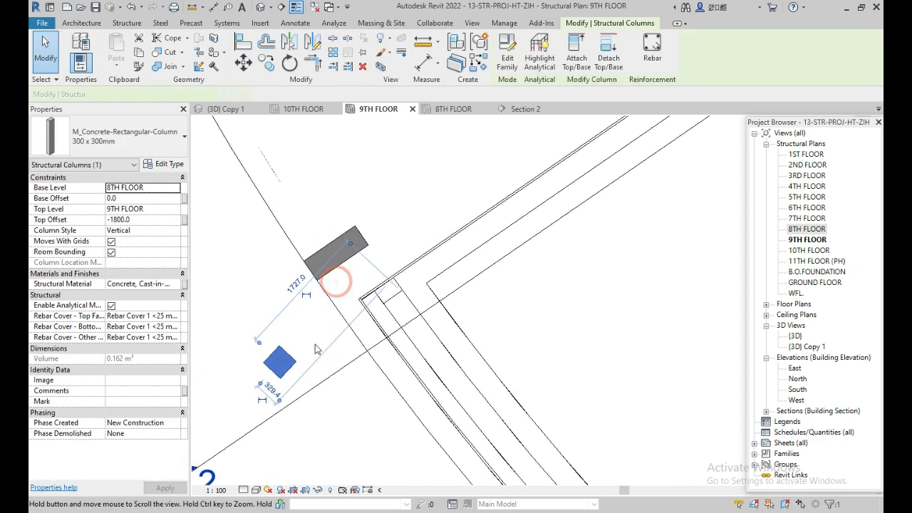
left_click(469, 327)
key("a")
key("l")
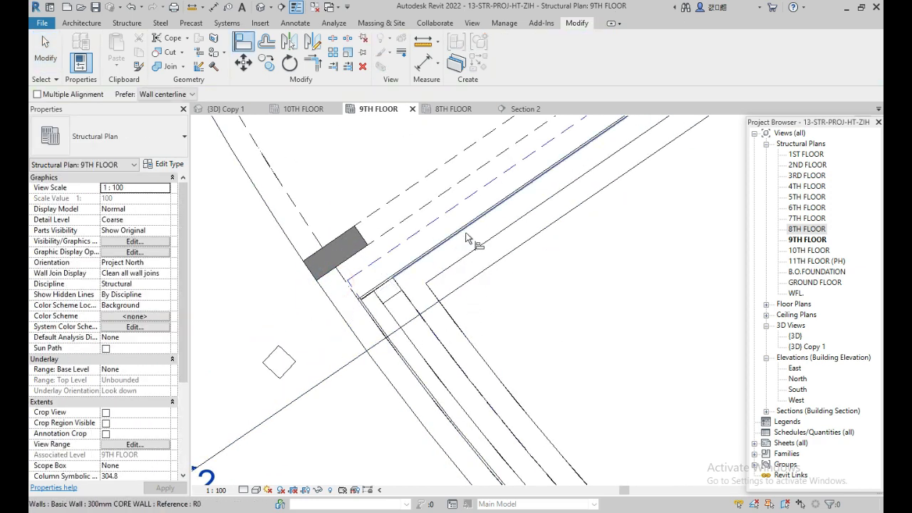
left_click(468, 237)
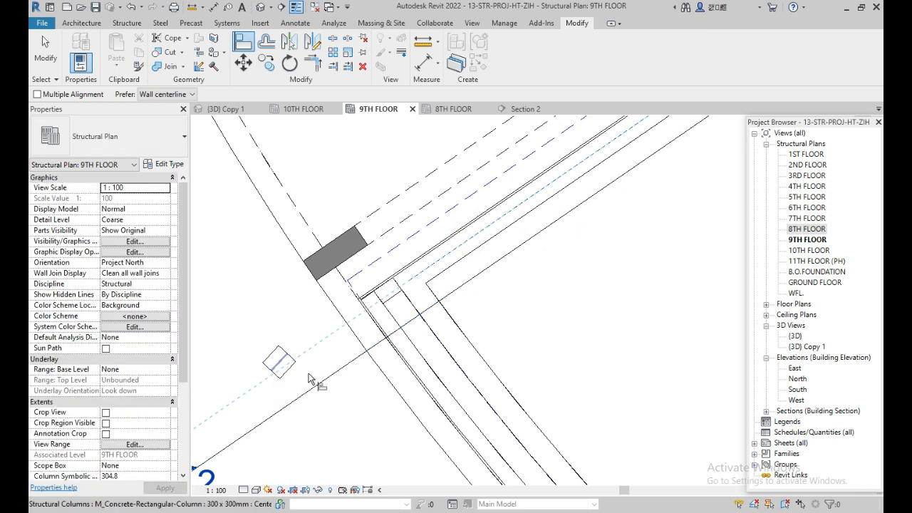
left_click(283, 363)
scroll(399, 286, "up", 2)
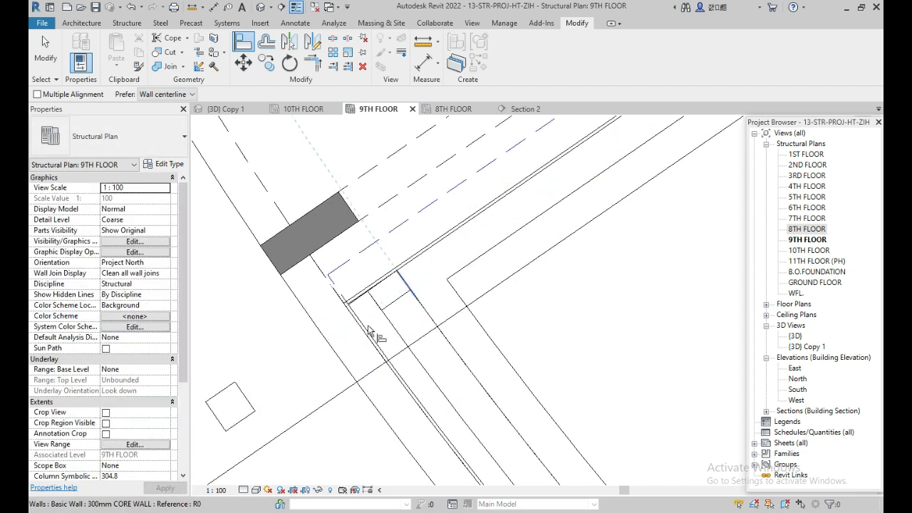
left_click(404, 279)
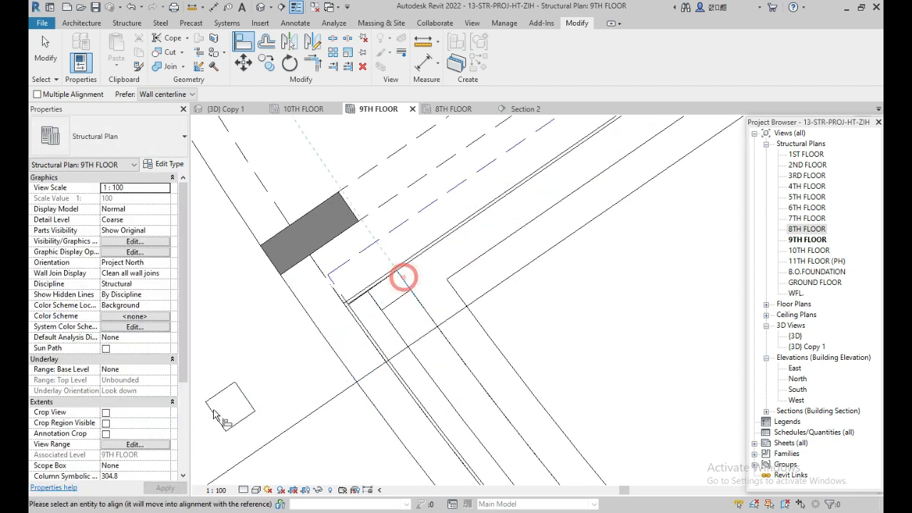
middle_click_drag(277, 387, 330, 354)
key("Escape")
key("Escape")
Step: Copy the aligned column by its corner to the inner wall corner at the end of the straight core wall
left_click(295, 392)
scroll(305, 361, "up", 2)
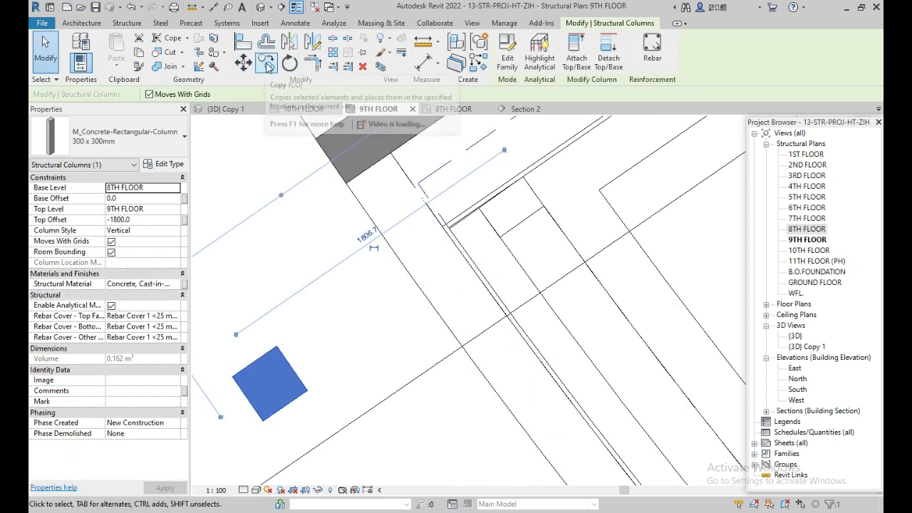
left_click(249, 65)
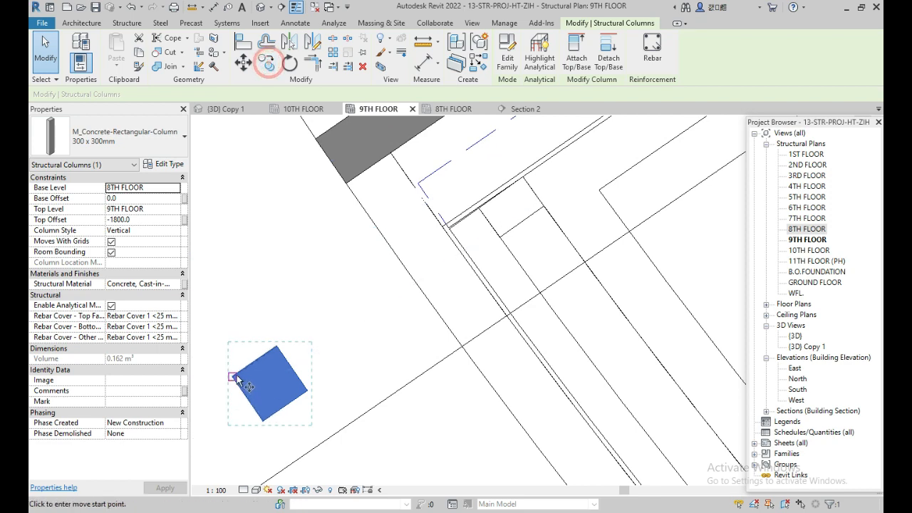
left_click(266, 64)
left_click(235, 378)
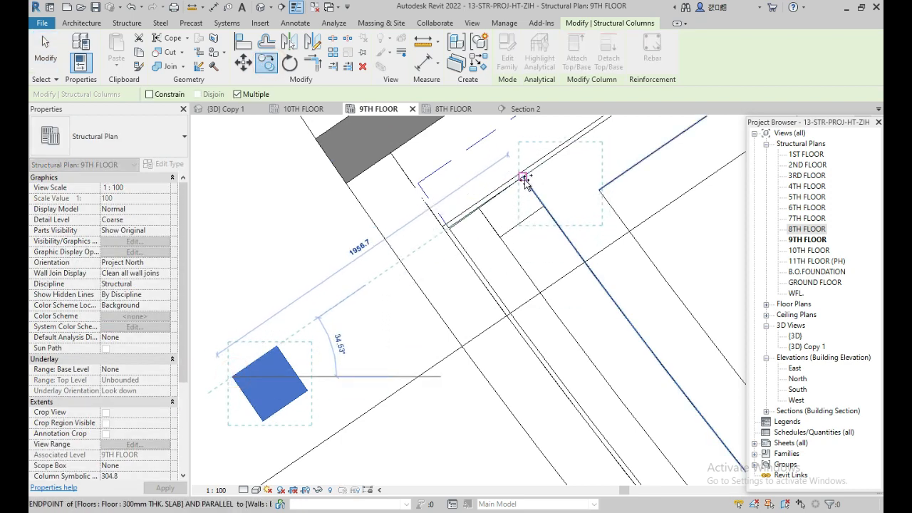
left_click(523, 178)
scroll(568, 224, "down", 2)
middle_click_drag(650, 220, 572, 273)
scroll(534, 236, "up", 1)
middle_click_drag(479, 246, 395, 293)
key("Escape")
scroll(391, 275, "down", 4)
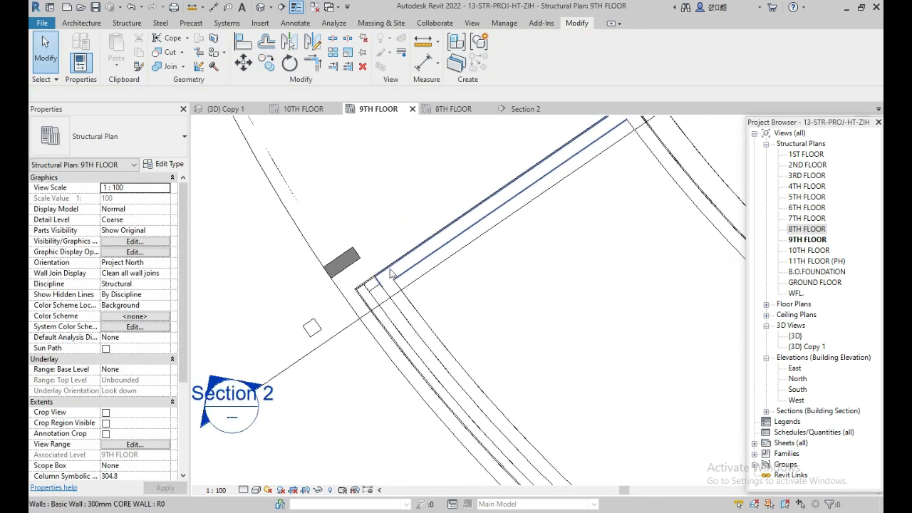
scroll(392, 275, "down", 2)
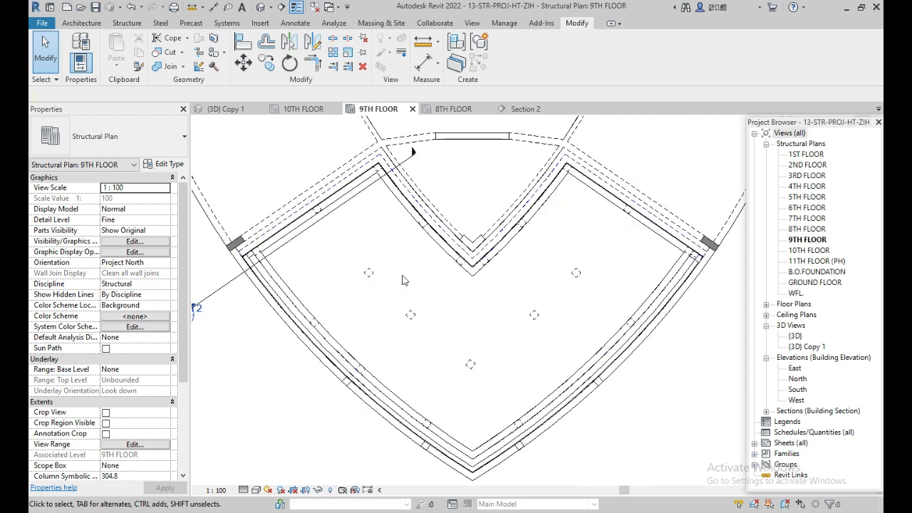
Step: Switch to the 8TH FLOOR plan and set its detail level to Fine and its discipline to Structural
left_click(403, 278)
left_click(447, 109)
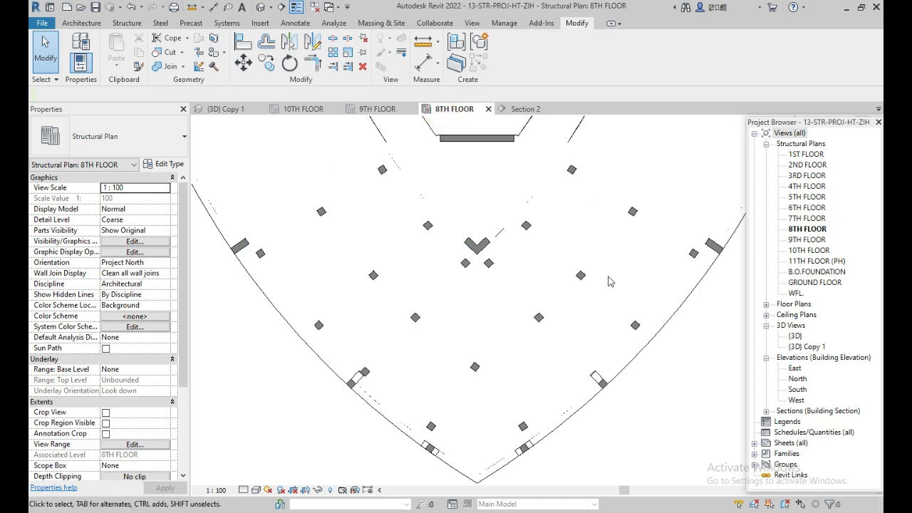
left_click(243, 490)
left_click(254, 479)
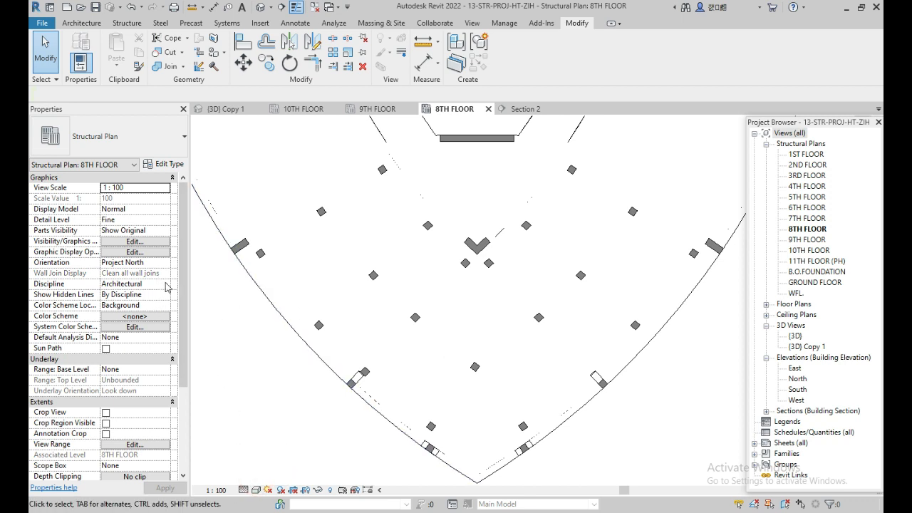
left_click(166, 285)
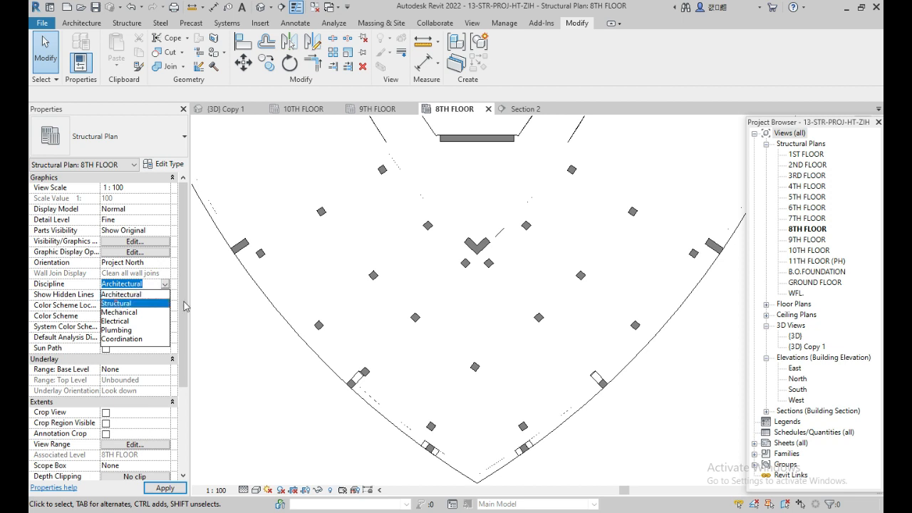
left_click(115, 303)
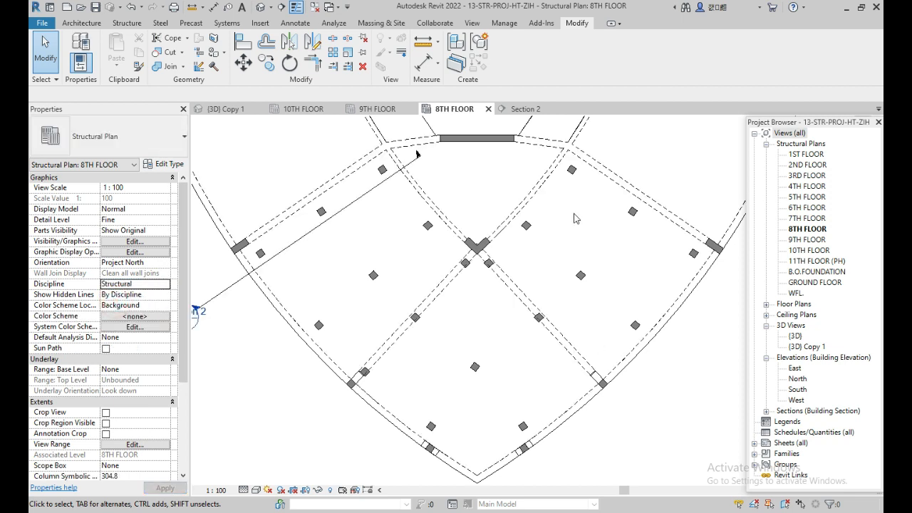
Step: Examine the columns under the sunken terrace slab in Section 2 and the terrace layout in the 9TH FLOOR plan
left_click(522, 109)
scroll(535, 242, "up", 3)
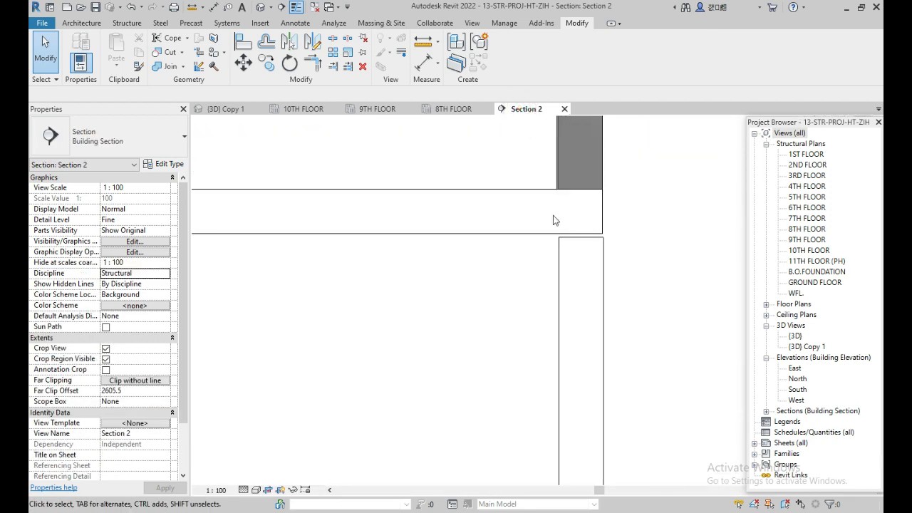
scroll(554, 220, "down", 5)
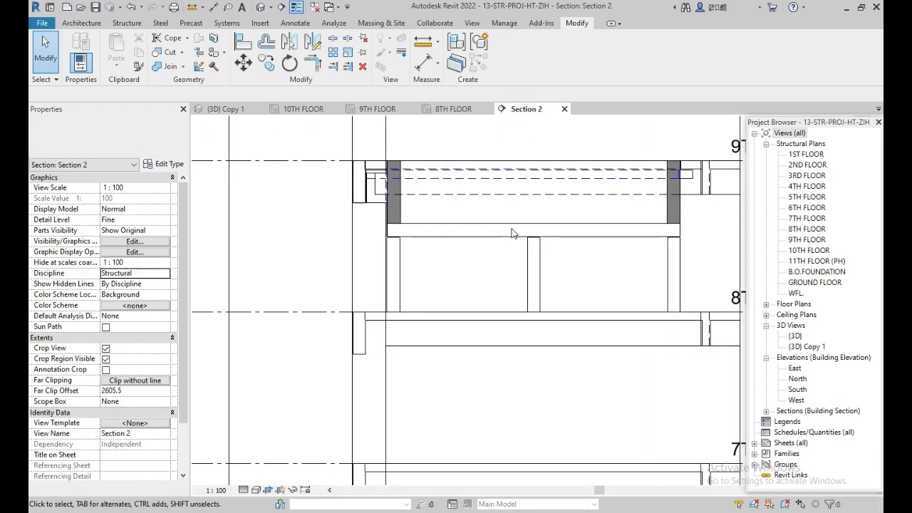
scroll(512, 233, "up", 4)
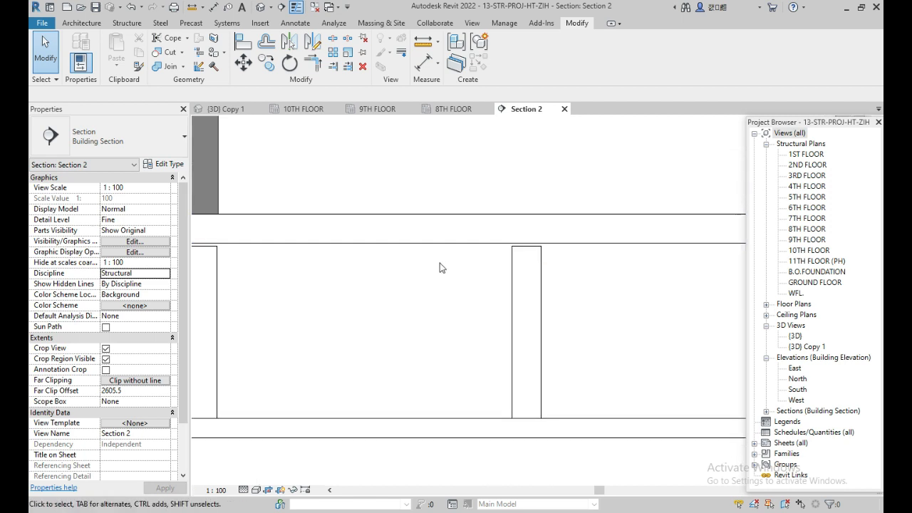
scroll(546, 251, "up", 3)
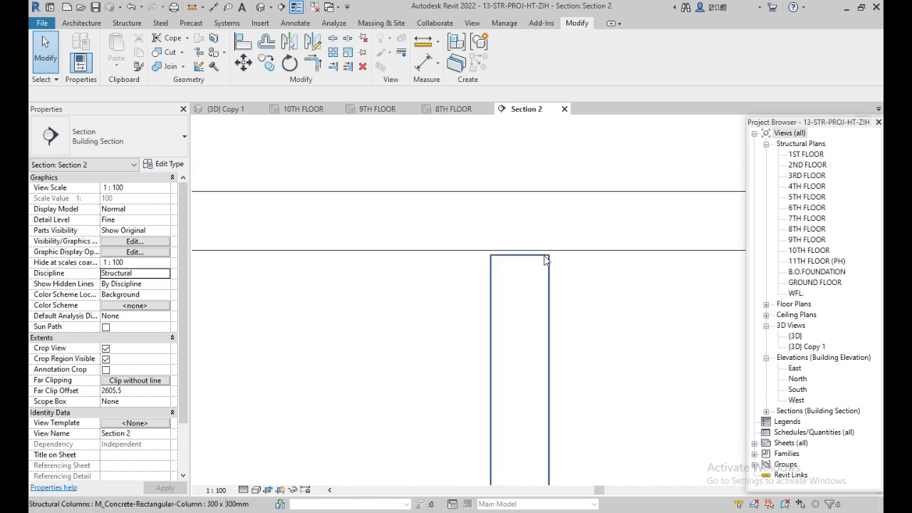
scroll(442, 300, "down", 5)
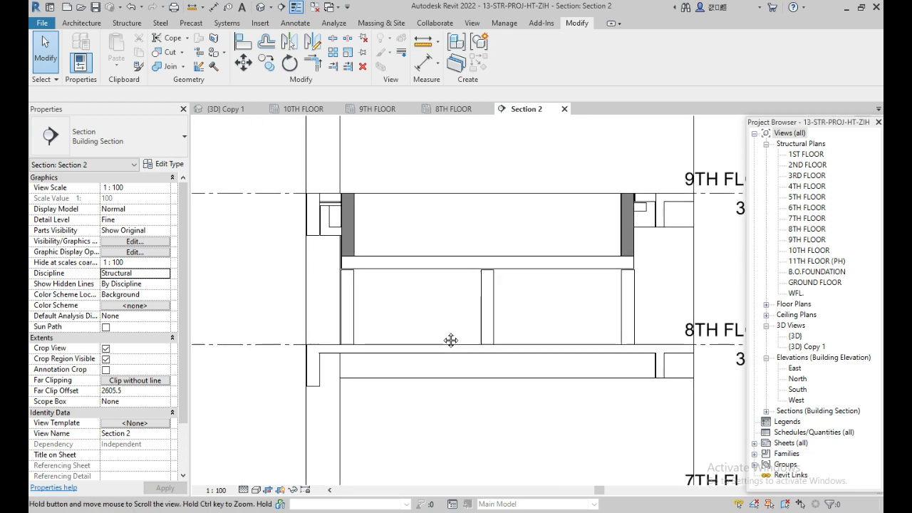
middle_click_drag(450, 340, 441, 389)
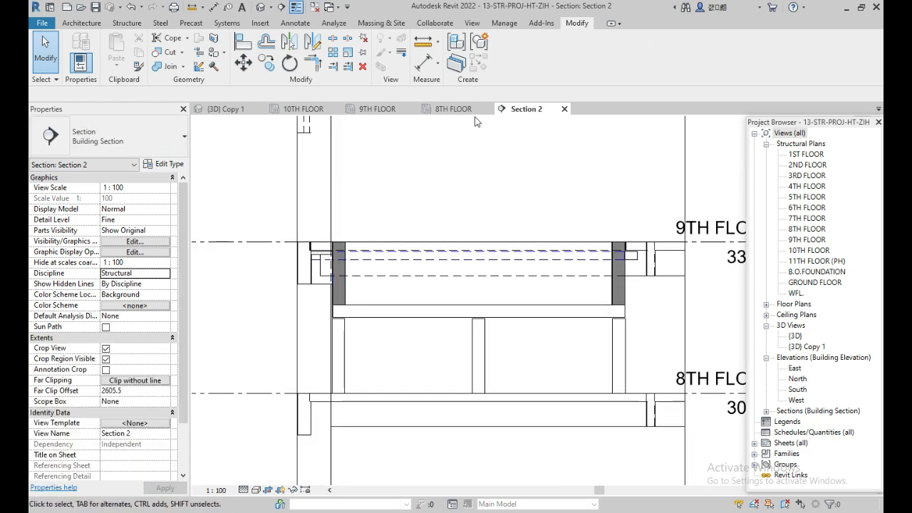
left_click(378, 109)
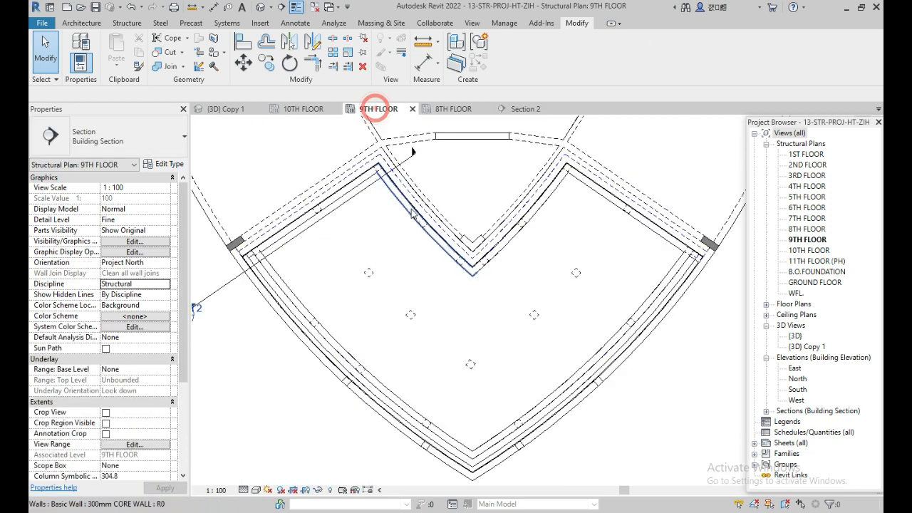
middle_click_drag(385, 288, 380, 354)
scroll(487, 267, "down", 6)
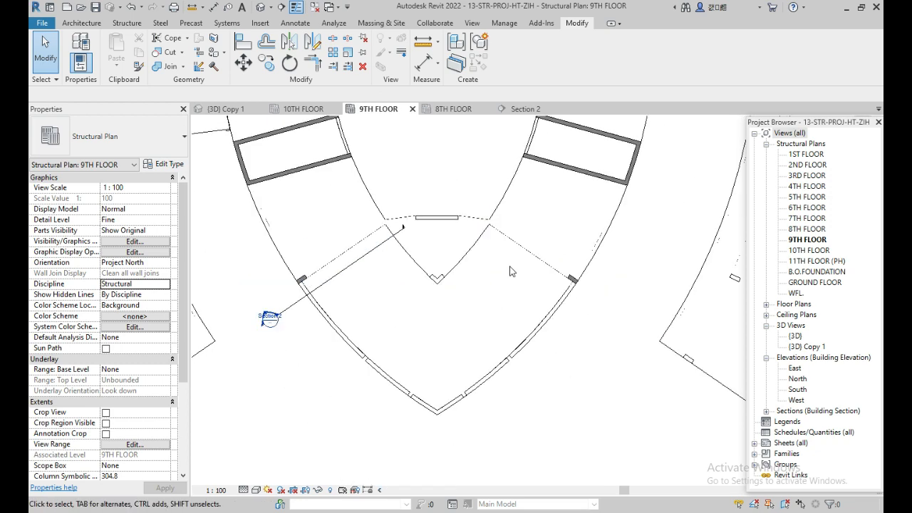
middle_click_drag(520, 218, 504, 343)
scroll(492, 289, "down", 2)
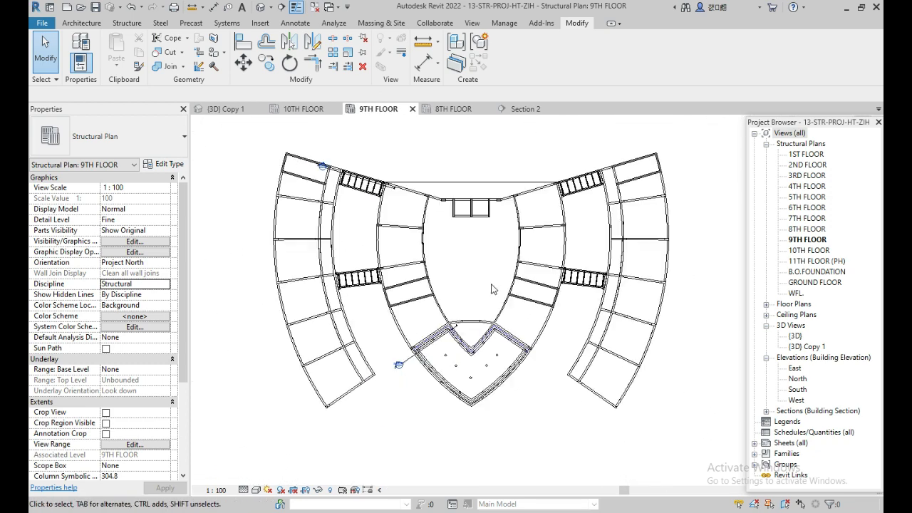
Step: Close the Section 2 and 8TH FLOOR views and examine the terrace columns in the {3D} Copy 1 view
left_click(569, 109)
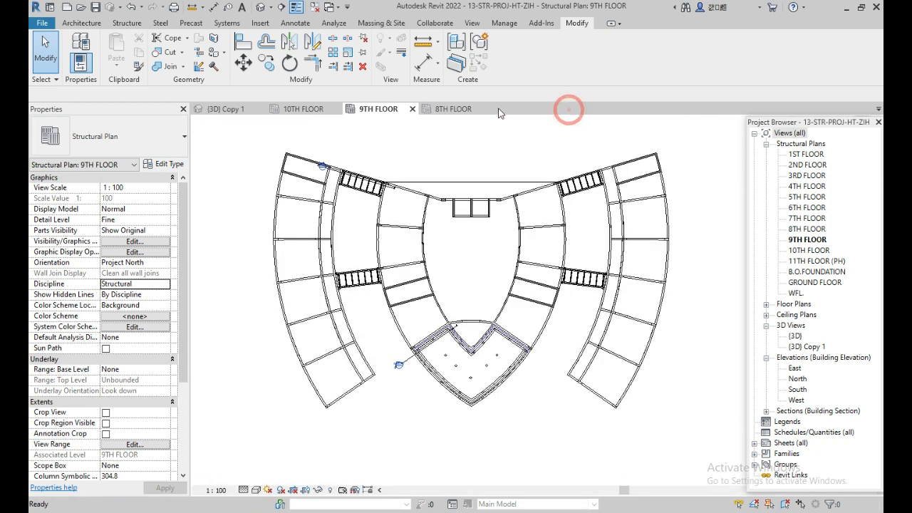
left_click(493, 109)
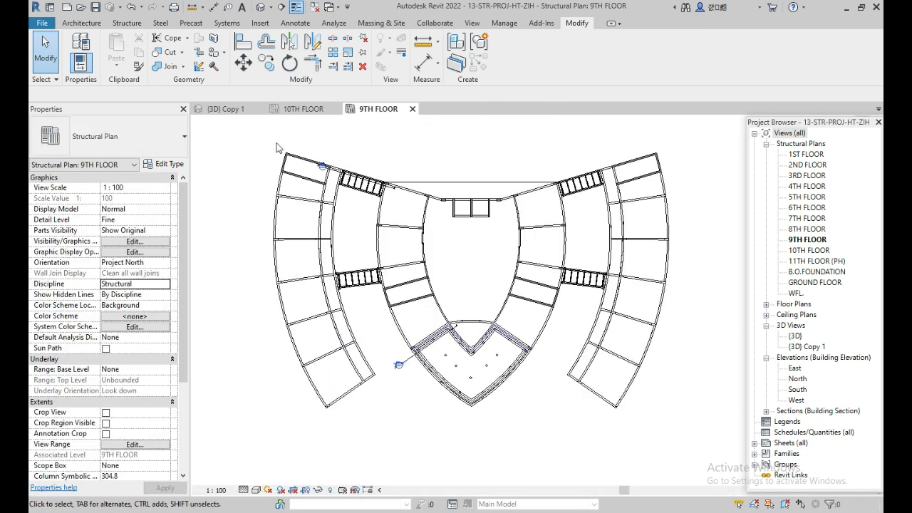
left_click(216, 113)
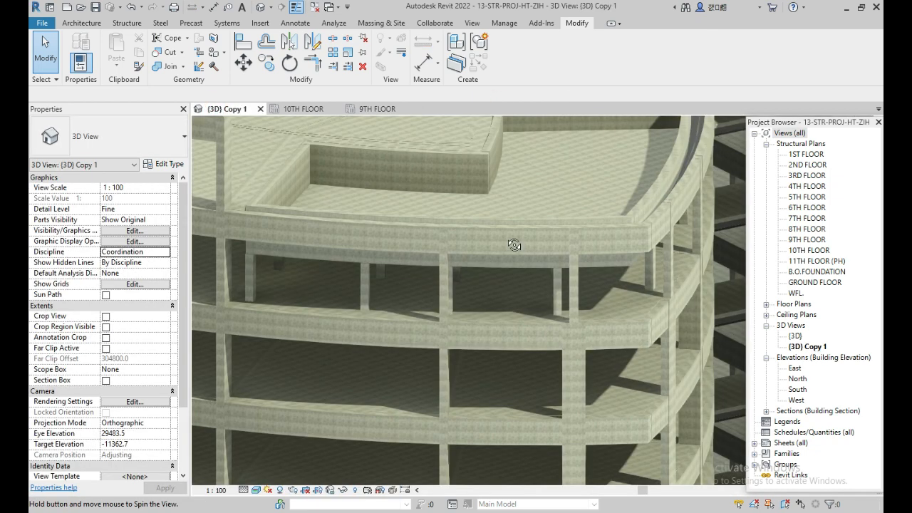
middle_click_drag(513, 244, 454, 181, "shift")
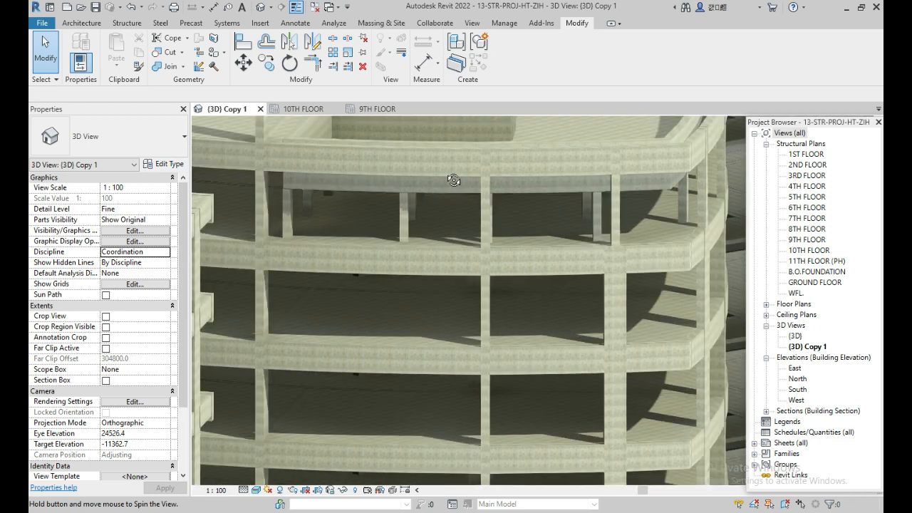
middle_click_drag(424, 216, 410, 213, "shift")
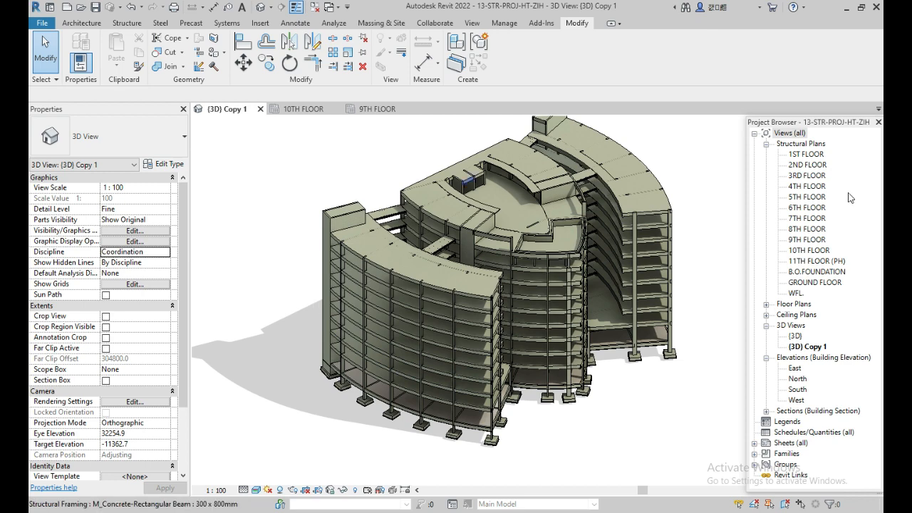
Step: Open the 2ND FLOOR plan and start a structural floor of type 200mm THK. SLAB at the curved wing's end
double_click(802, 165)
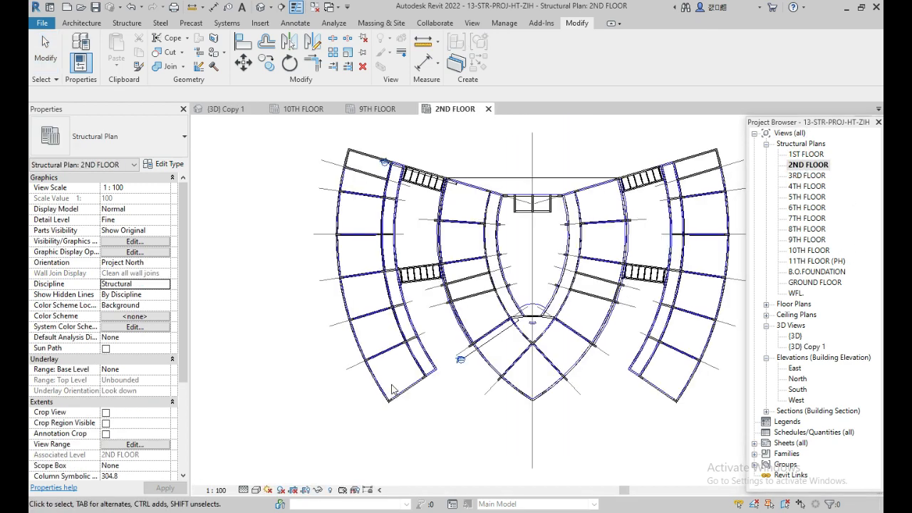
scroll(468, 356, "up", 3)
middle_click_drag(460, 390, 408, 397)
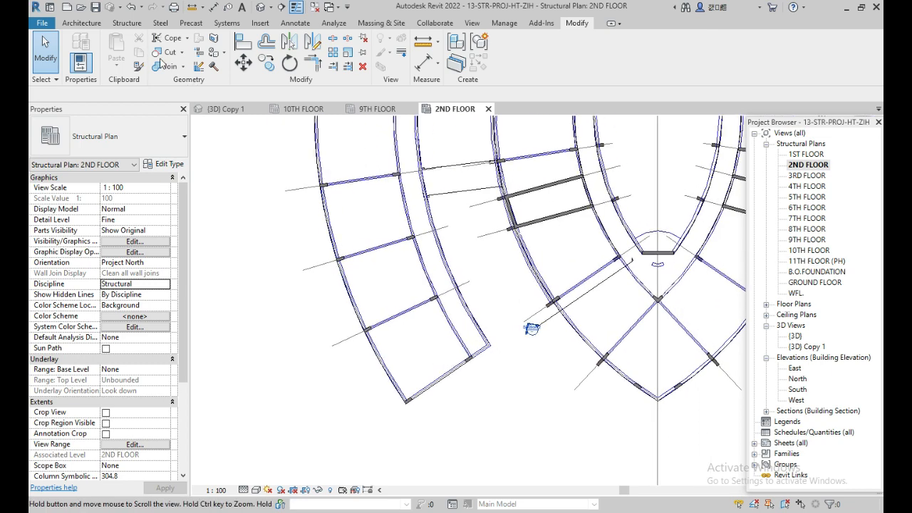
left_click(127, 22)
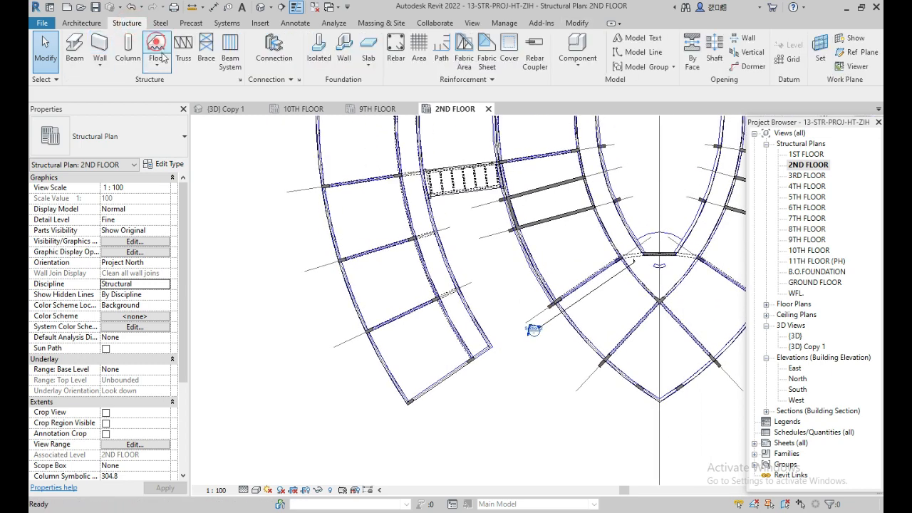
left_click(157, 45)
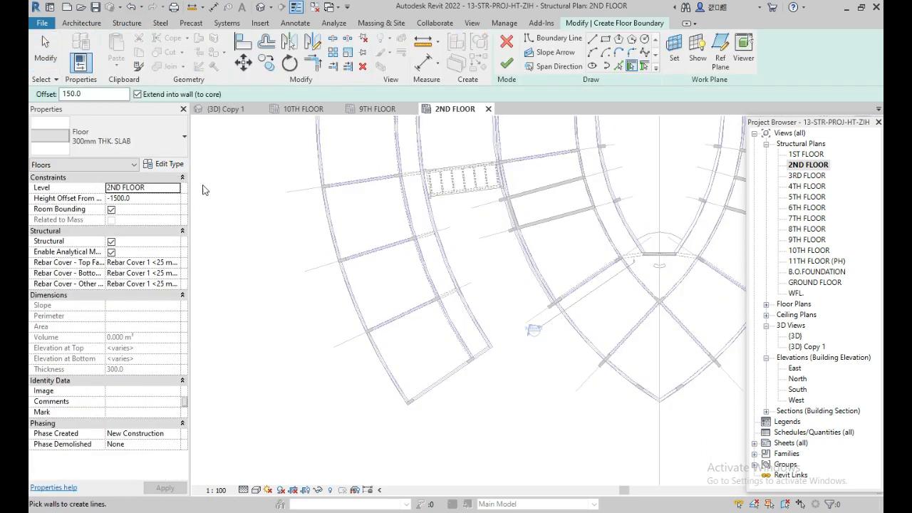
left_click(142, 143)
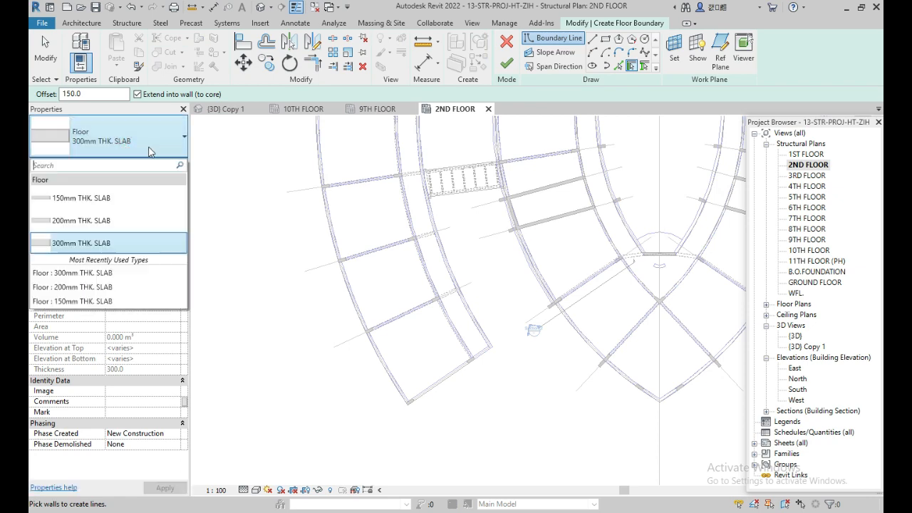
left_click(89, 221)
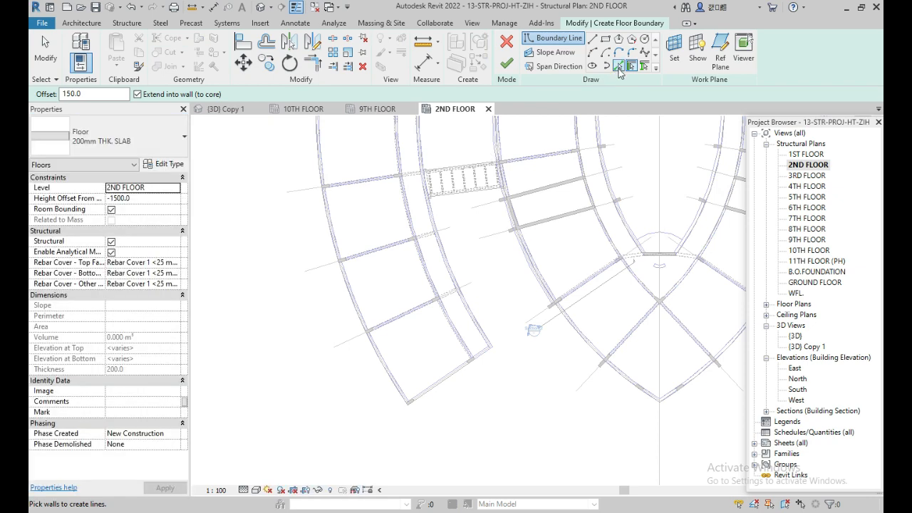
Step: Draw a 120 mm straight boundary line outward from the inner corner of the wing's end beam, perpendicular to the beam
left_click(593, 38)
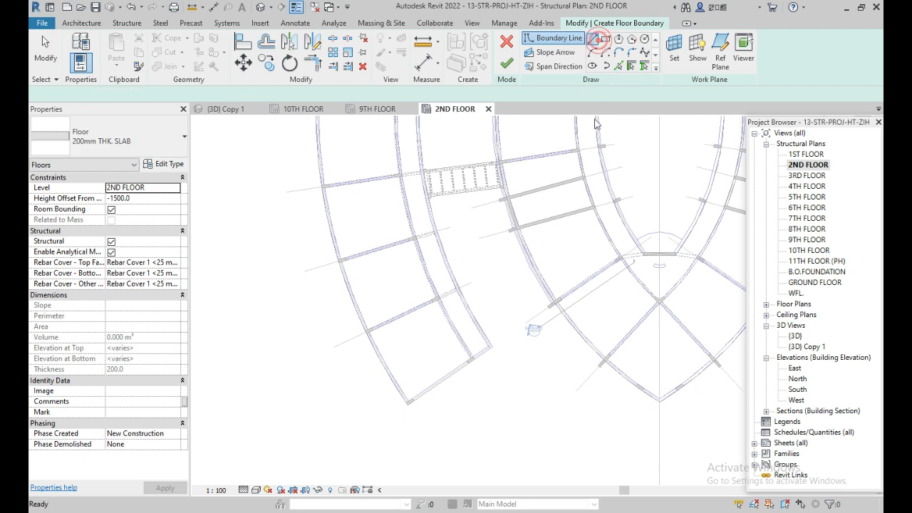
scroll(486, 346, "up", 5)
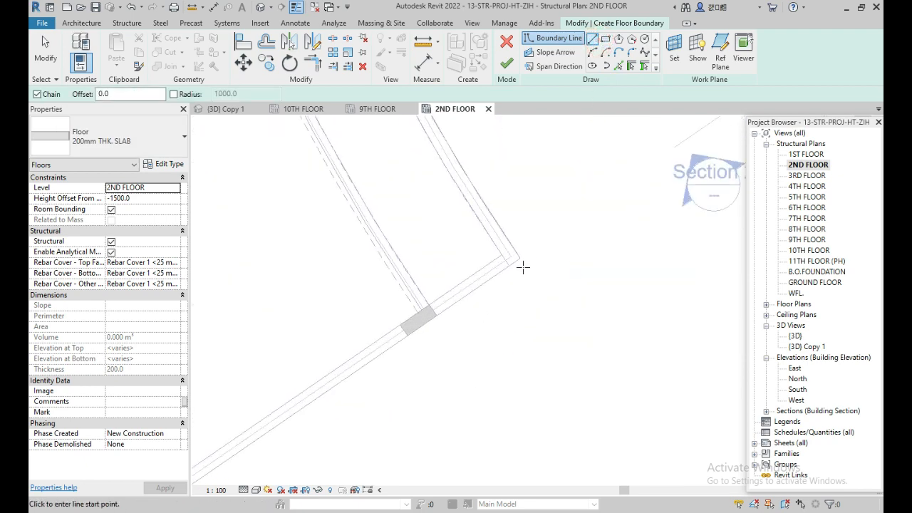
left_click(516, 261)
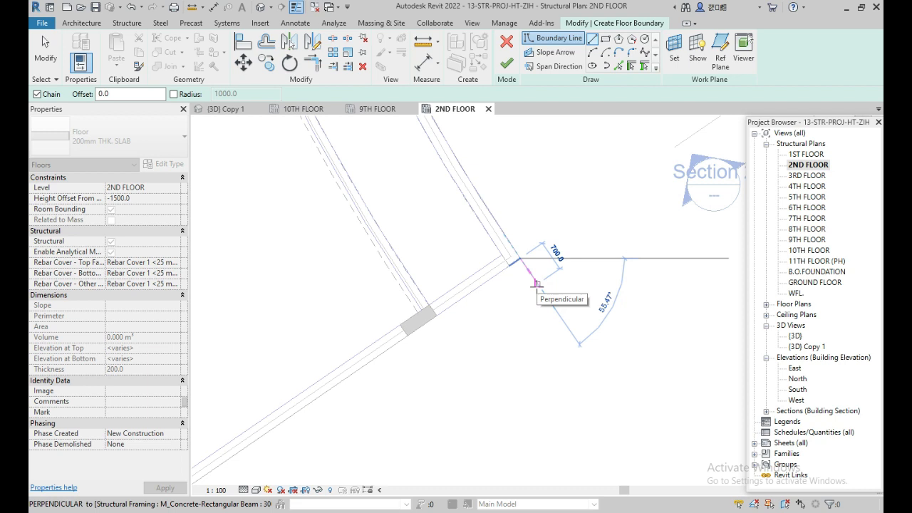
type("120")
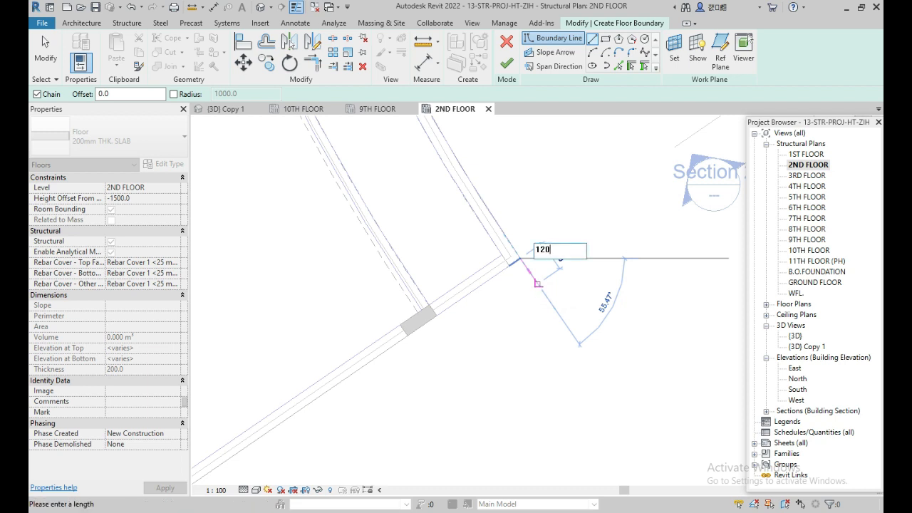
key("Return")
scroll(556, 297, "down", 2)
key("Escape")
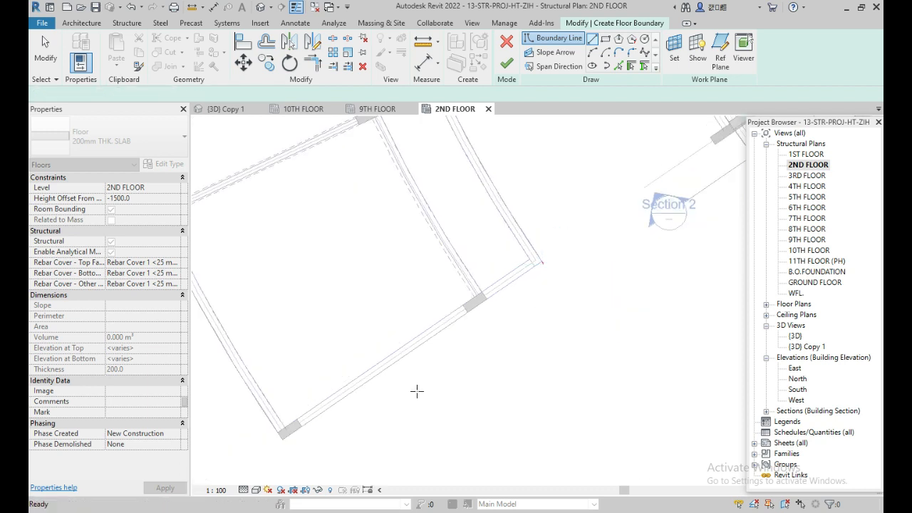
Step: Draw boundary lines from the end beam's outer corner, about 6000 mm away from the wing, and on to the 120 mm line's free end
middle_click_drag(360, 422, 465, 325)
scroll(465, 326, "down", 2)
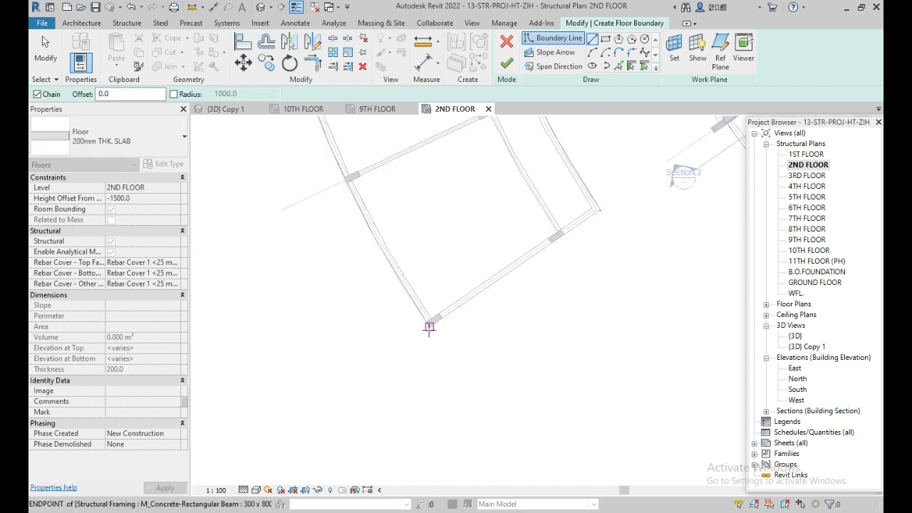
left_click(429, 327)
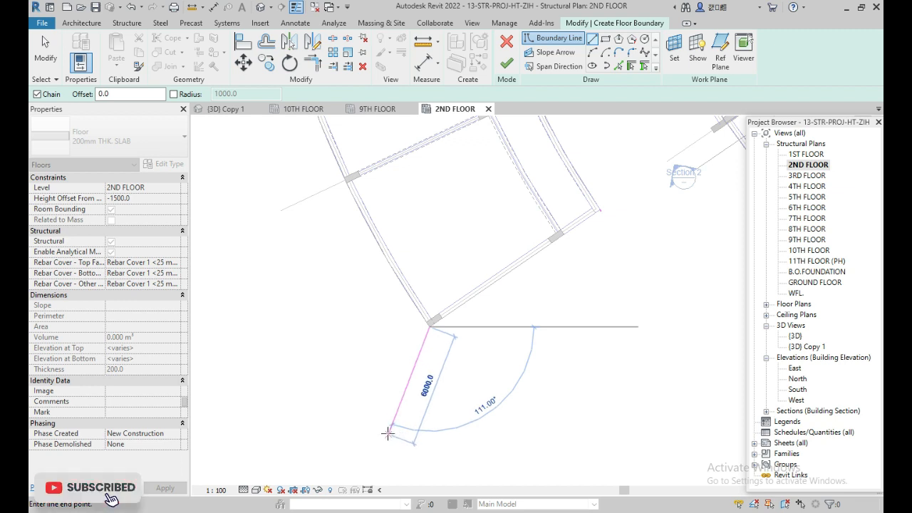
left_click(388, 433)
left_click(388, 433)
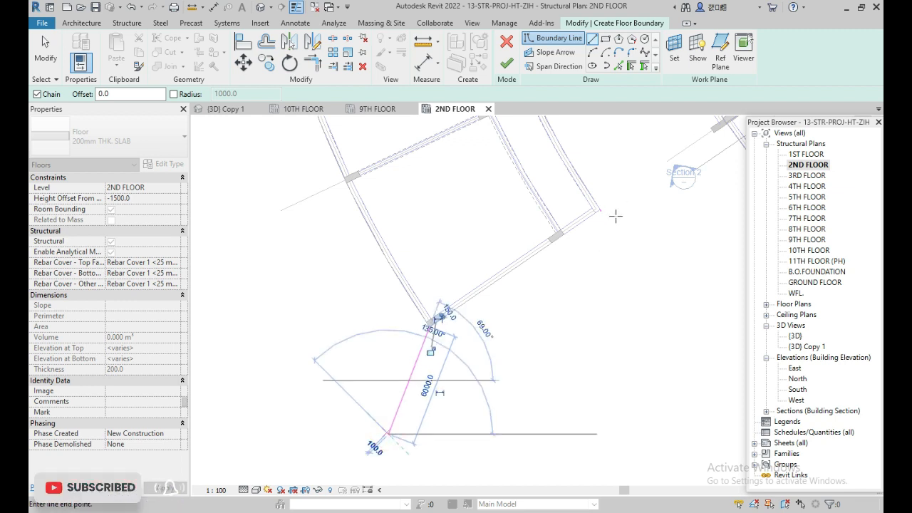
scroll(616, 215, "up", 5)
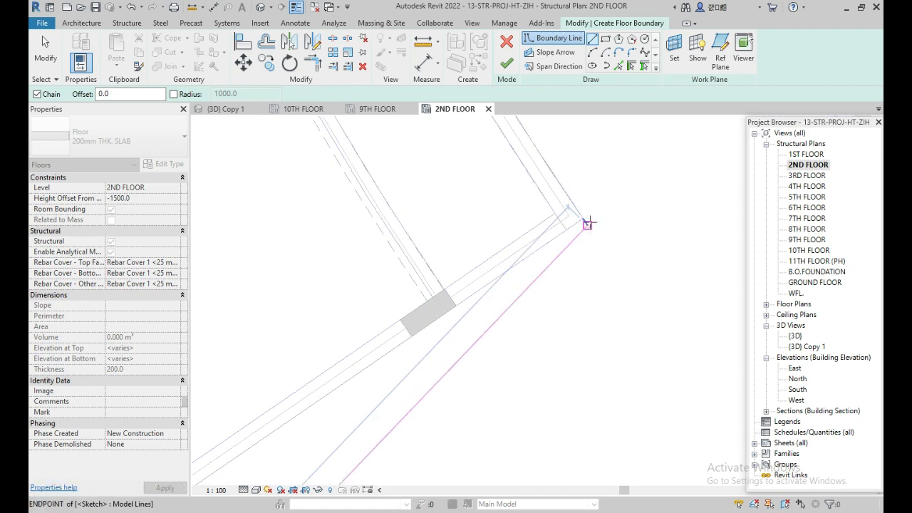
left_click(588, 223)
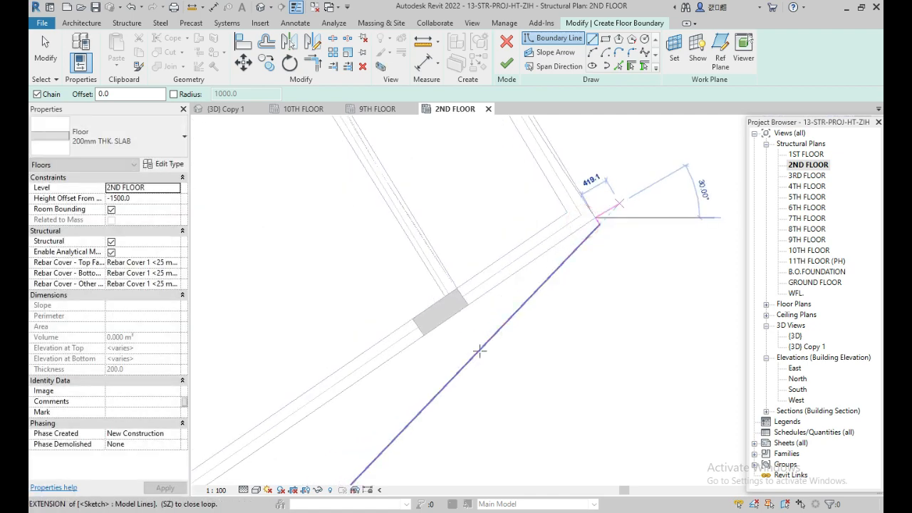
Step: Pick the outer edges of the wing's end beam and of the outer curved beam as floor boundary lines
scroll(480, 350, "down", 2)
middle_click_drag(385, 459, 656, 258)
scroll(529, 286, "up", 1)
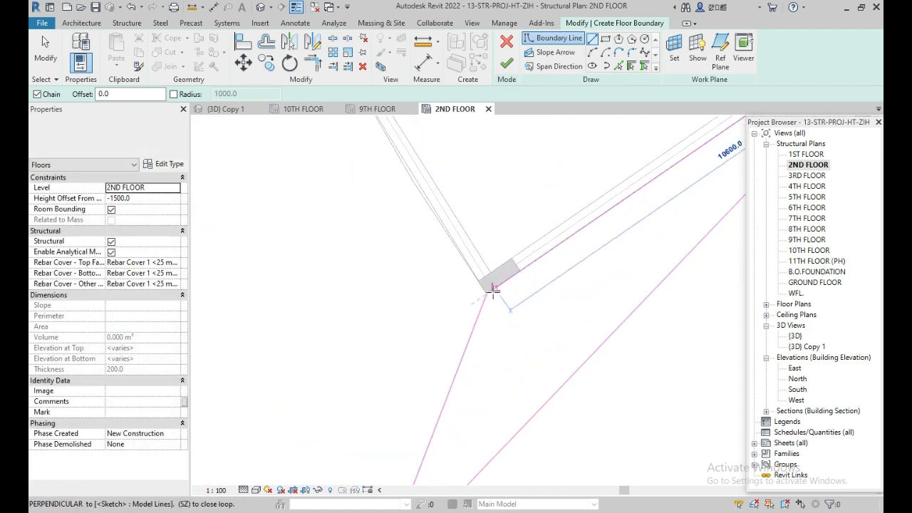
key("Escape")
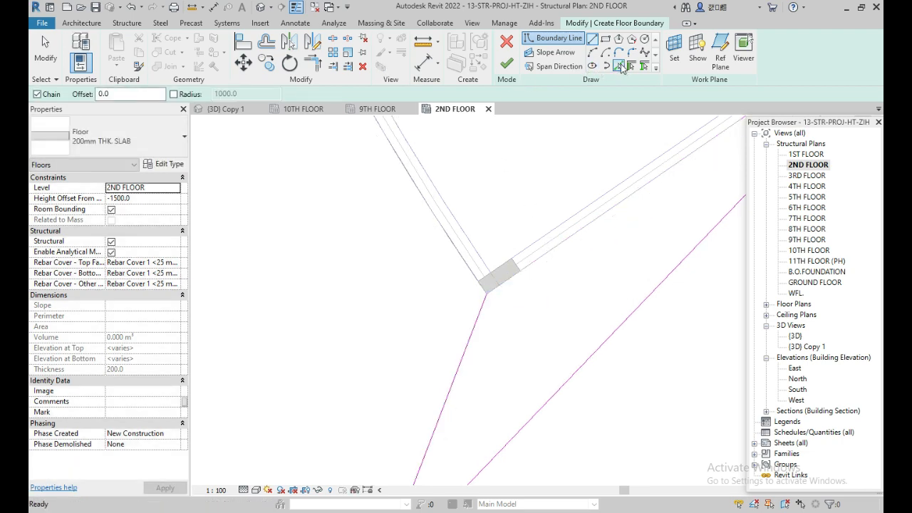
left_click(619, 66)
left_click(609, 212)
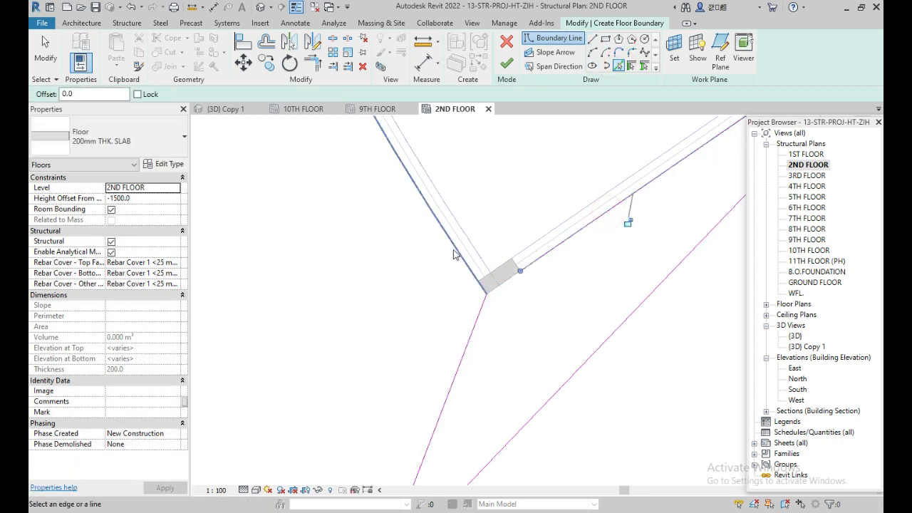
left_click(454, 249)
Step: Draw a boundary line about 4000 mm long at 120° outward from the core wall's outer corner at the wing's opposite end
scroll(416, 392, "down", 3)
scroll(429, 401, "down", 4)
scroll(380, 255, "up", 4)
scroll(421, 247, "down", 2)
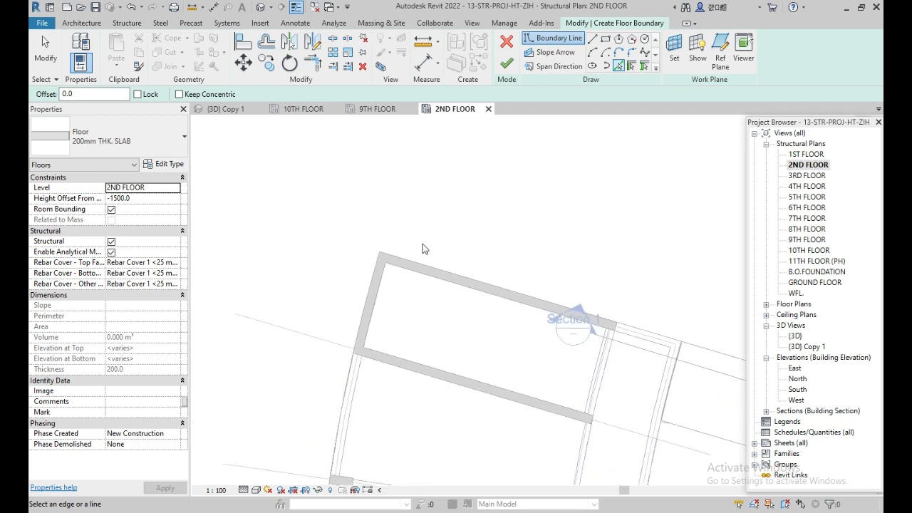
middle_click_drag(450, 214, 447, 267)
left_click(592, 39)
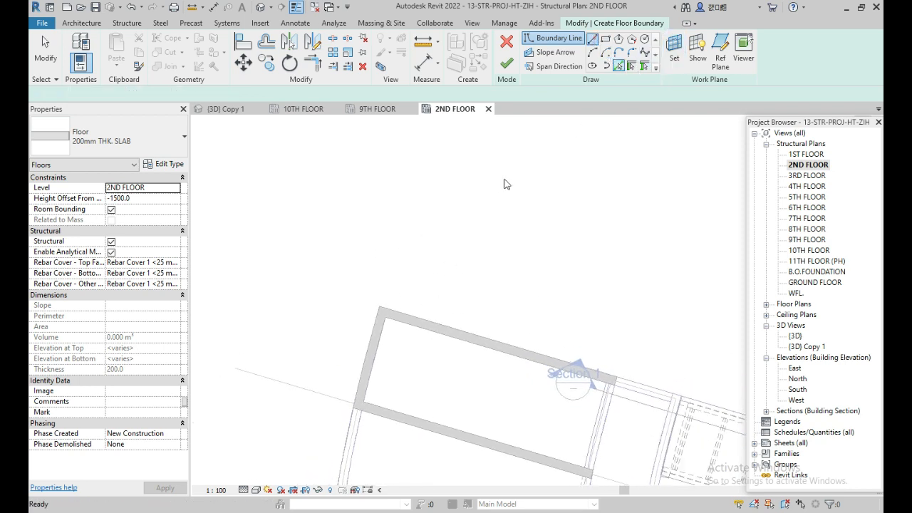
left_click(379, 307)
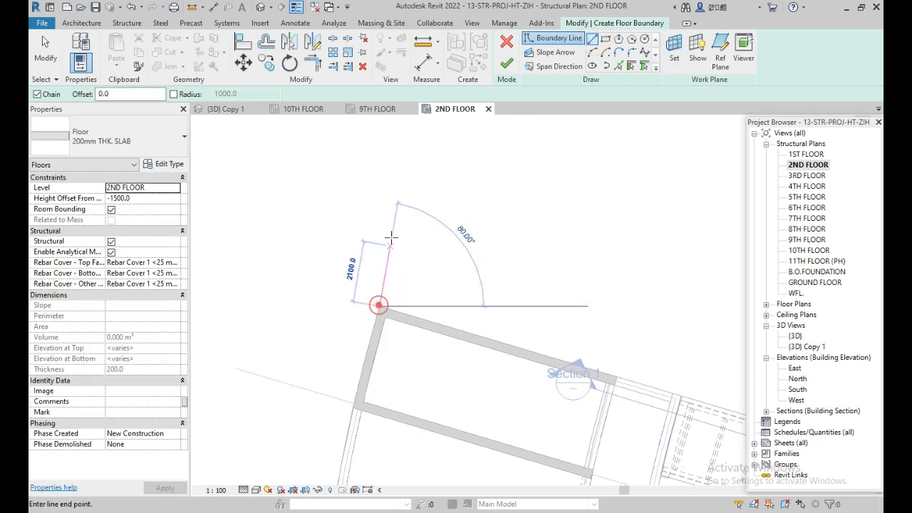
scroll(377, 243, "down", 2)
scroll(375, 221, "down", 2)
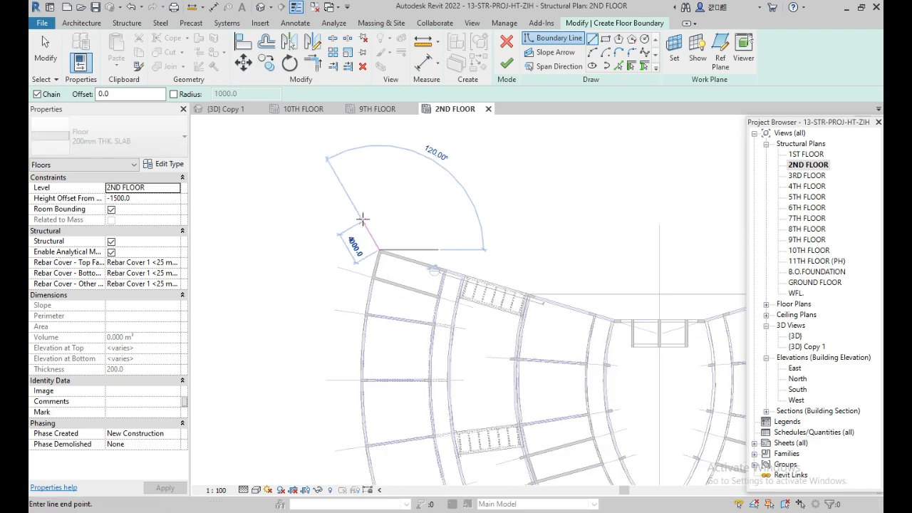
left_click(359, 214)
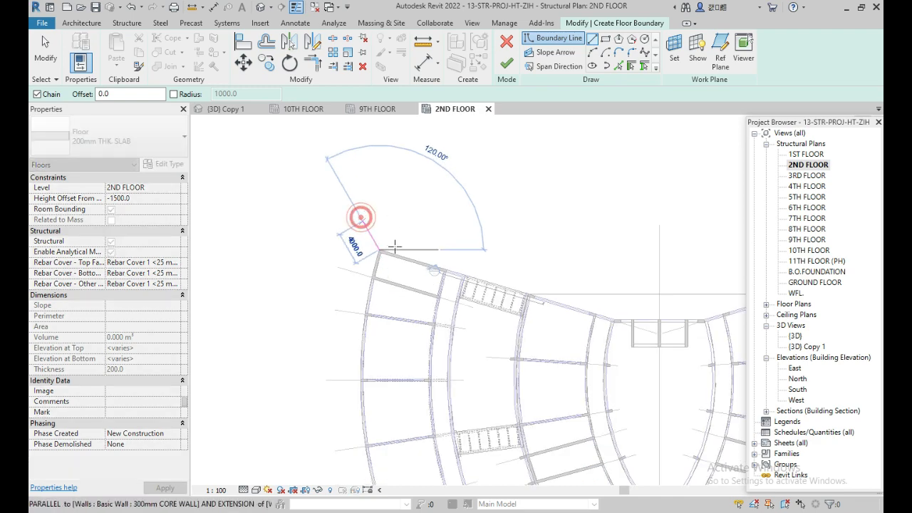
Step: Continue the boundary from the line's free end to the inner beam corner, and back along the core wall to its outer corner
scroll(399, 238, "up", 5)
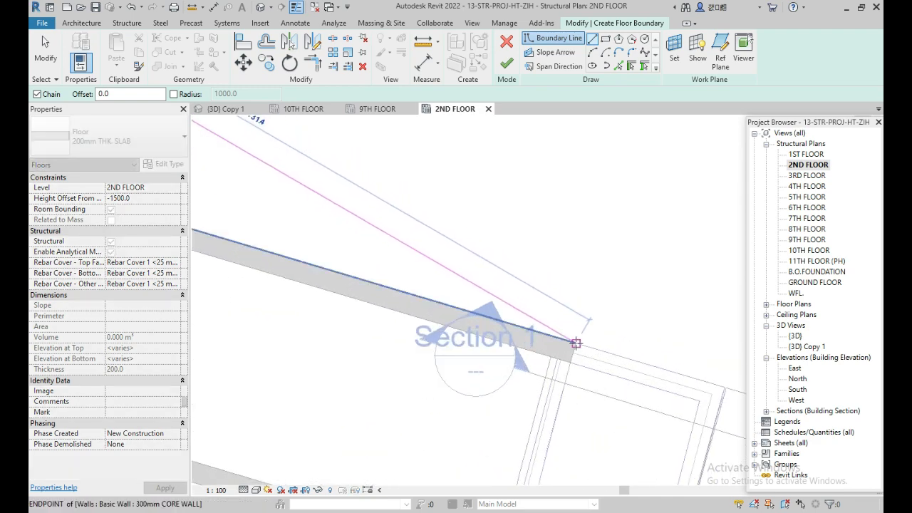
scroll(611, 268, "down", 2)
scroll(666, 351, "up", 4)
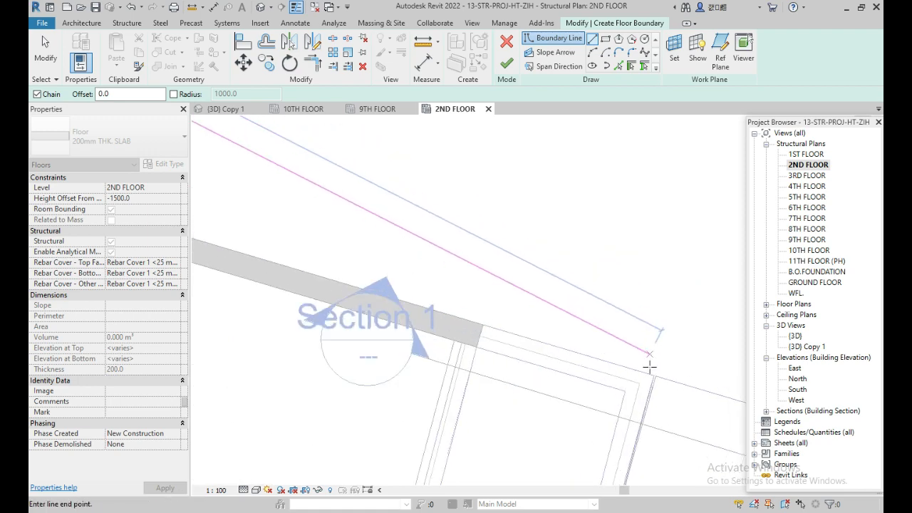
left_click(664, 407)
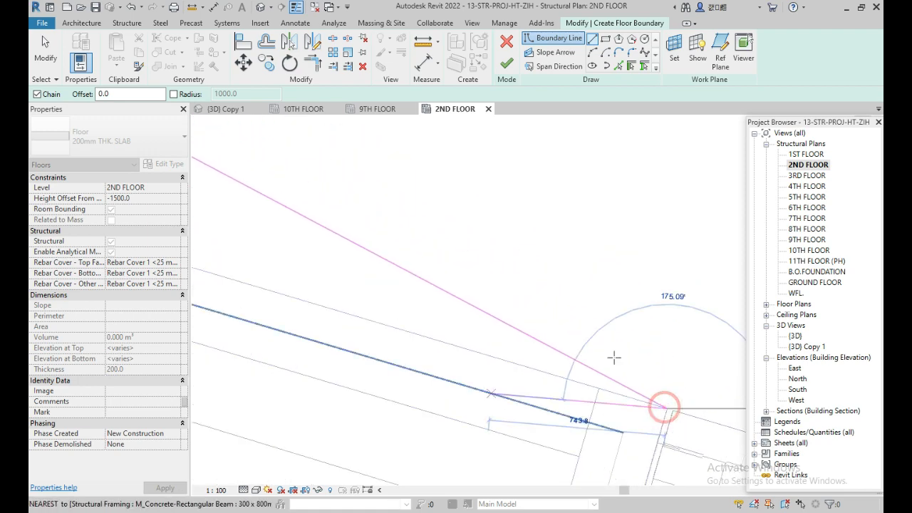
scroll(647, 330, "down", 6)
mouse_move(314, 251)
middle_mouse_down()
mouse_move(345, 248)
mouse_move(356, 229)
middle_mouse_up()
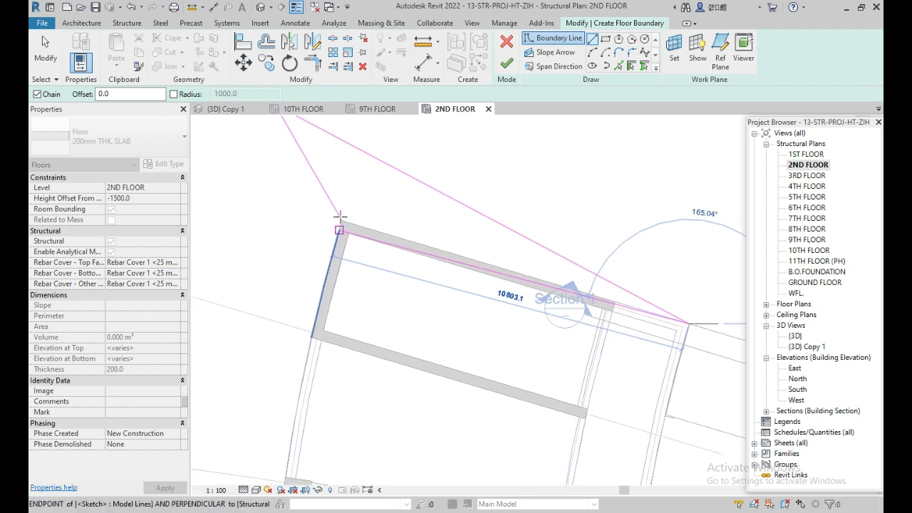
left_click(342, 221)
key("Escape")
Step: Trim/extend the curved boundary line along the wing's outer beam to meet the boundary line along the core wall
scroll(403, 126, "down", 4)
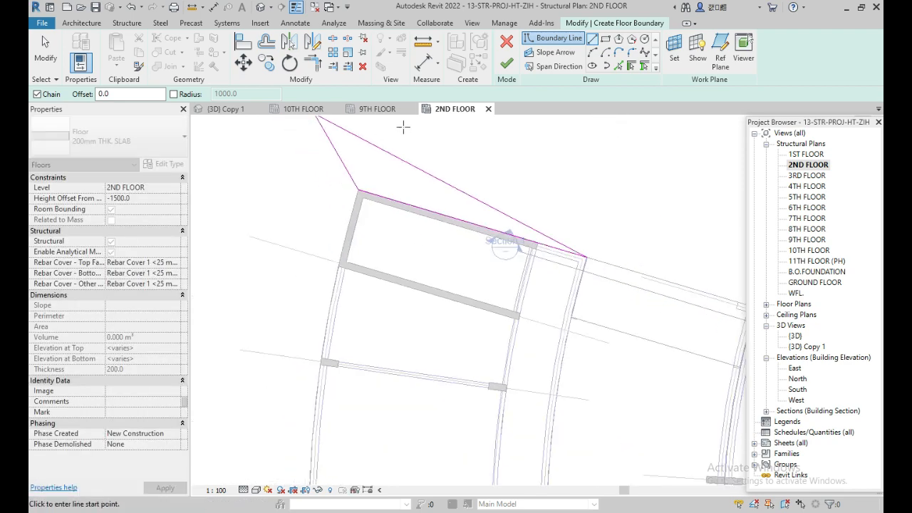
scroll(437, 121, "down", 8)
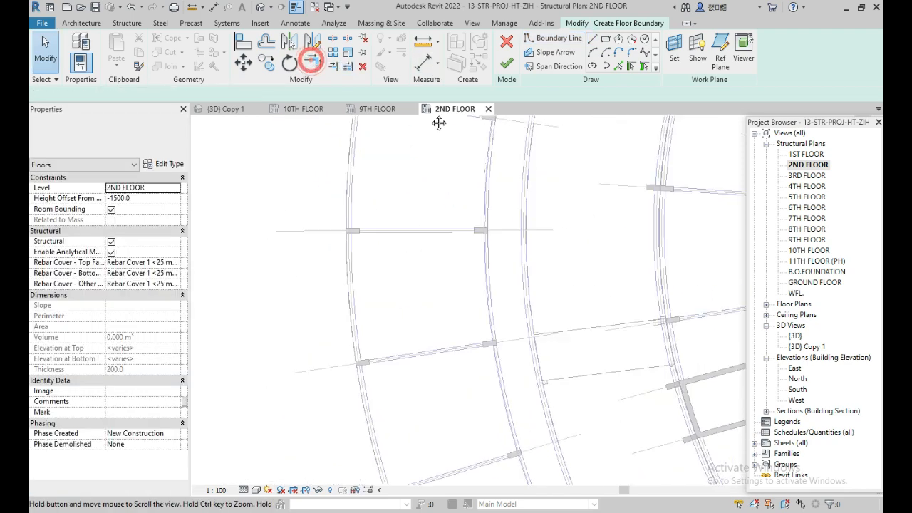
left_click(406, 420)
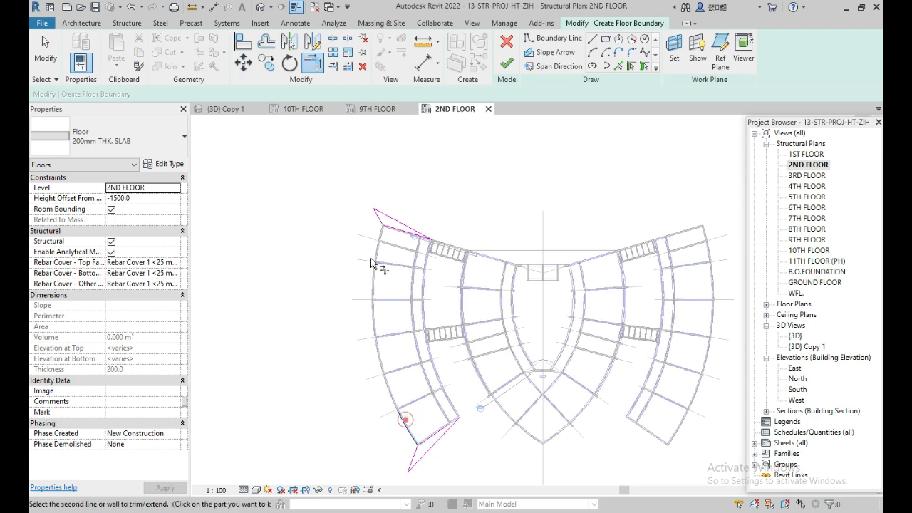
left_click(394, 228)
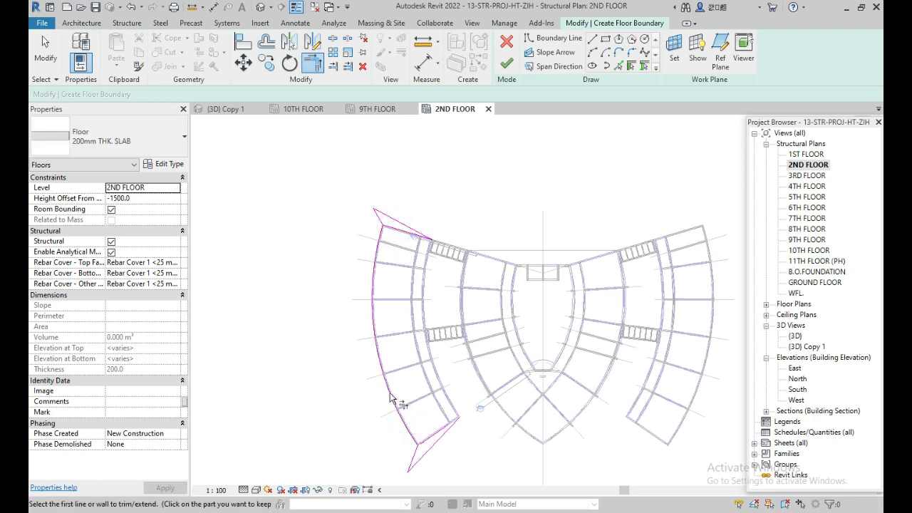
key("Escape")
Step: Draw a boundary arc of about 63855 mm radius outside the wing, joining the outer tips of the two end triangles
scroll(410, 427, "up", 2)
scroll(427, 367, "down", 3)
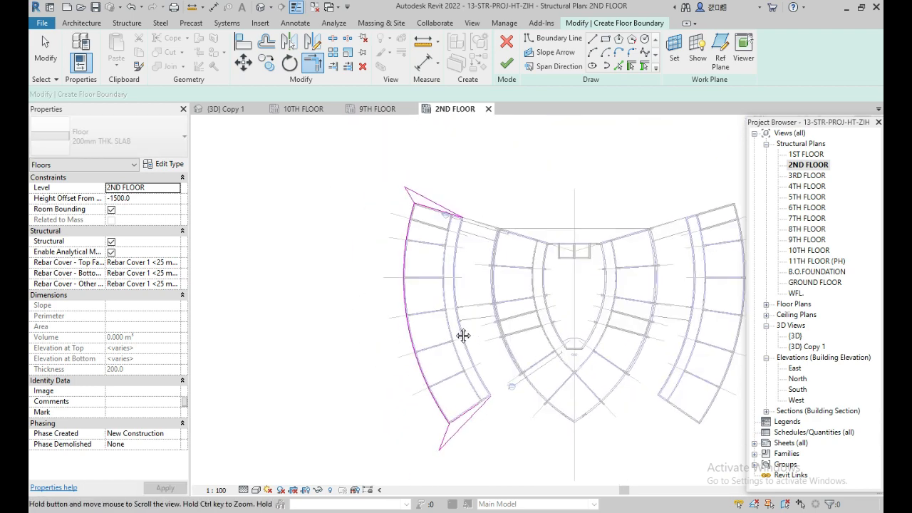
left_click(592, 53)
left_click(409, 205)
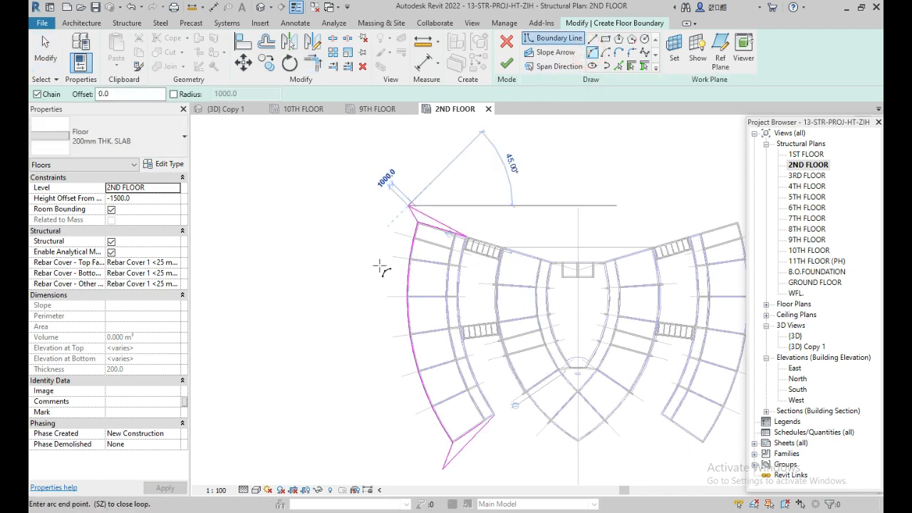
left_click(438, 471)
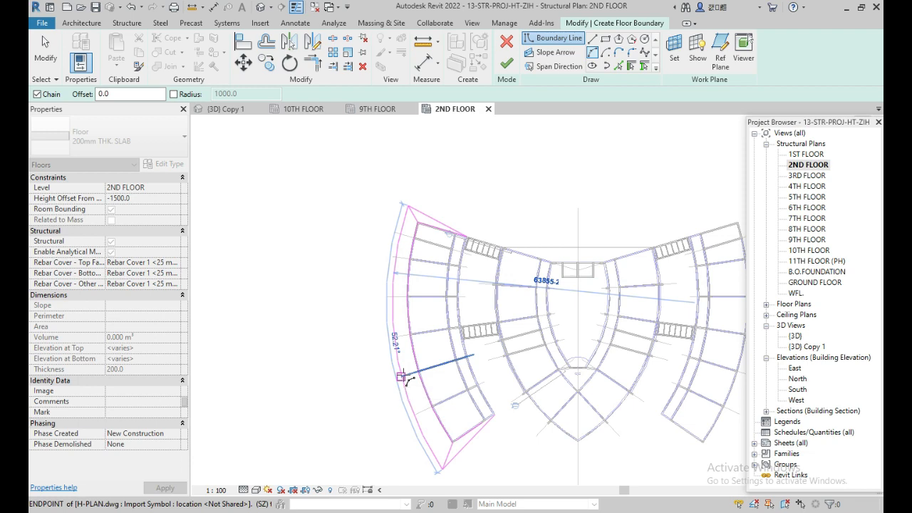
left_click(404, 378)
key("Escape")
key("Escape")
Step: Delete the two short boundary lines that connect the arc's ends to the wing's outer corners
scroll(417, 222, "up", 2)
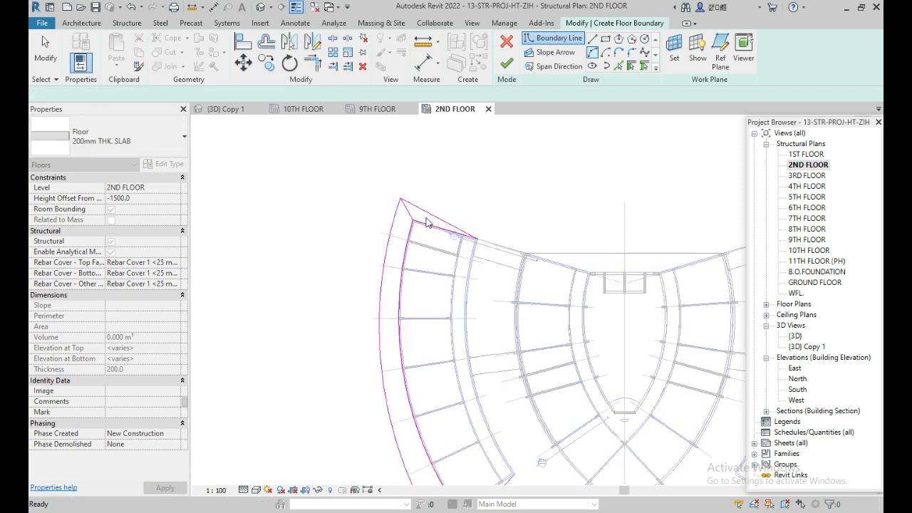
left_click(417, 208)
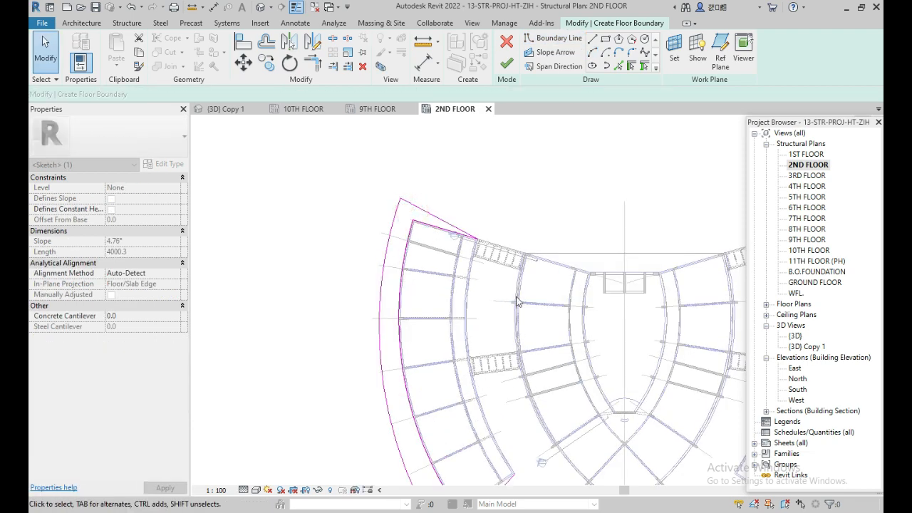
middle_click_drag(523, 340, 523, 181)
left_click(452, 371)
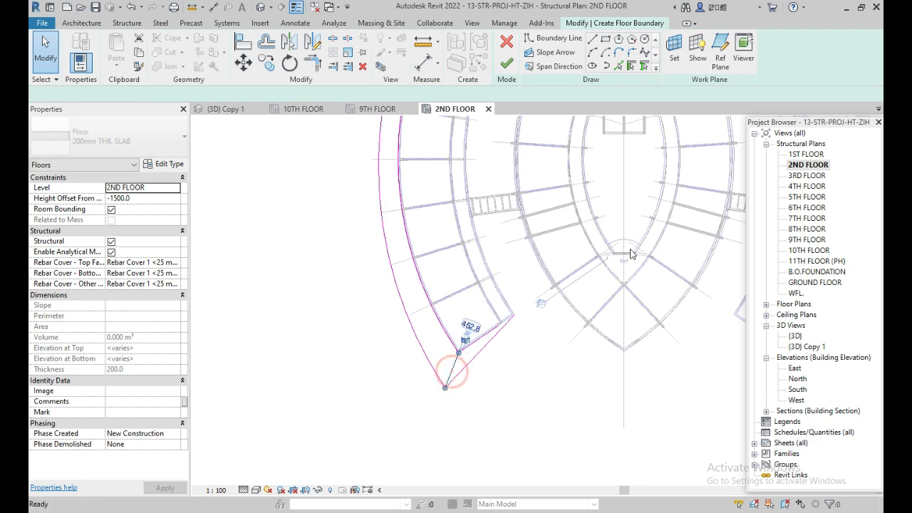
key("Escape")
scroll(489, 383, "down", 3)
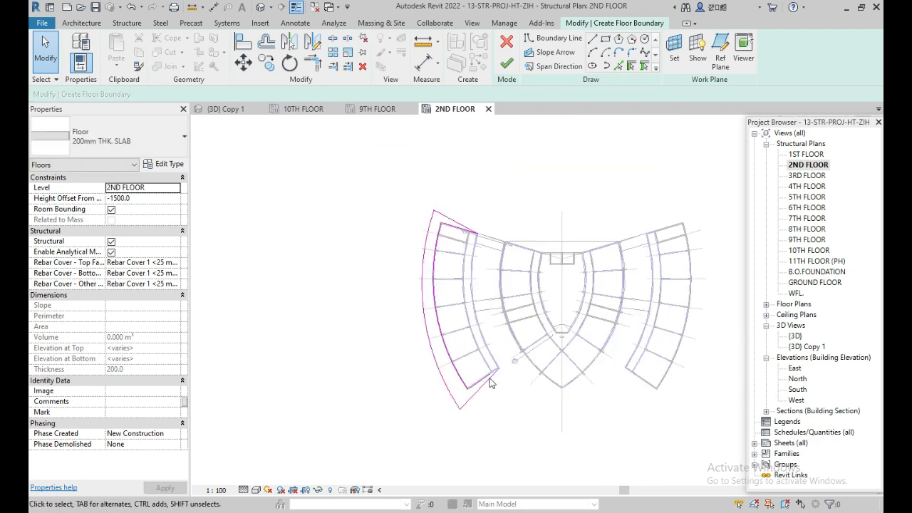
Step: Finish the slab sketch and set the floor's height offset from the 2ND FLOOR level to 0.0
left_click(507, 65)
left_click(658, 493)
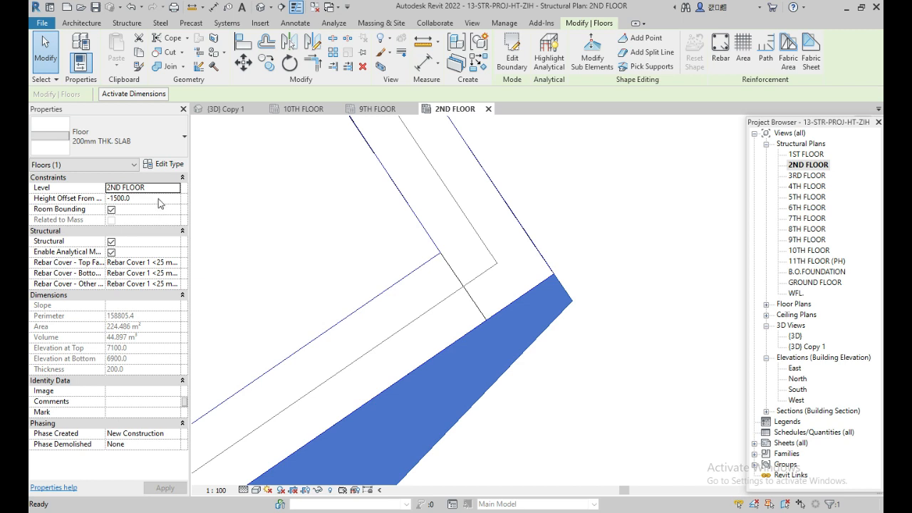
left_click(156, 198)
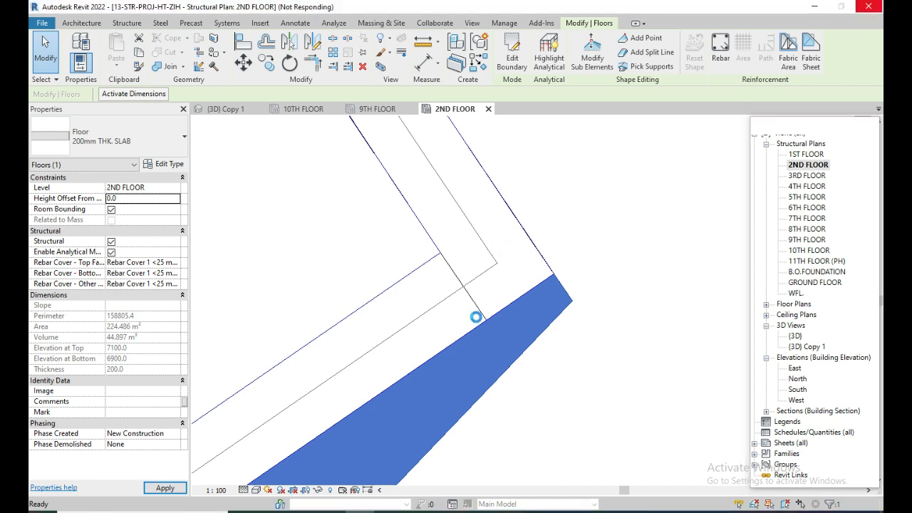
scroll(508, 260, "down", 7)
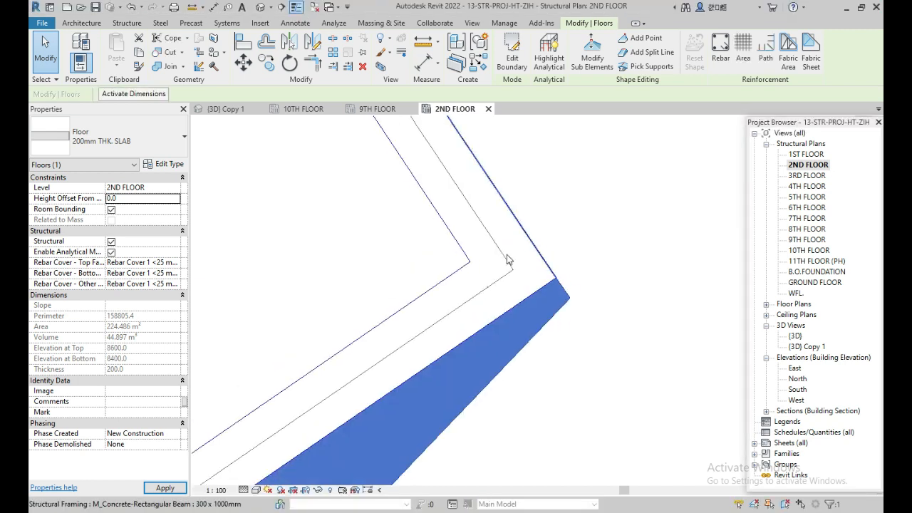
scroll(329, 334, "down", 5)
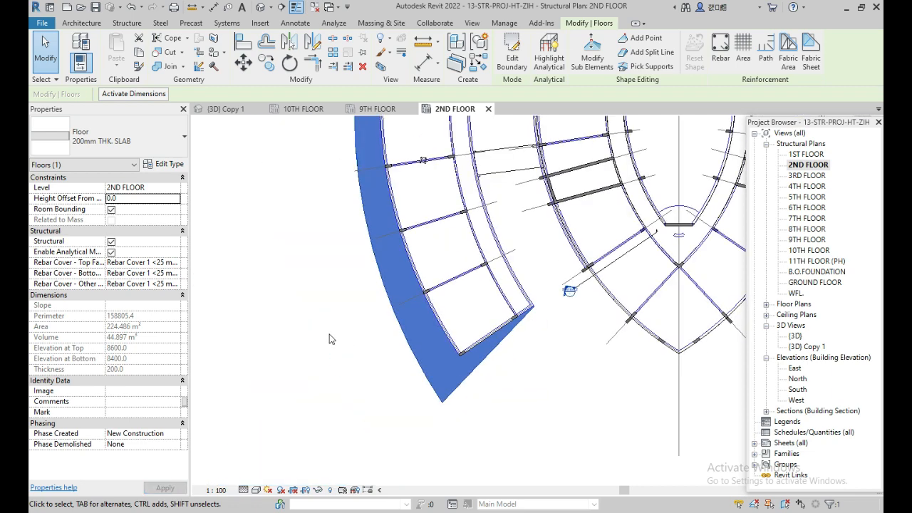
middle_click_drag(332, 354, 370, 391)
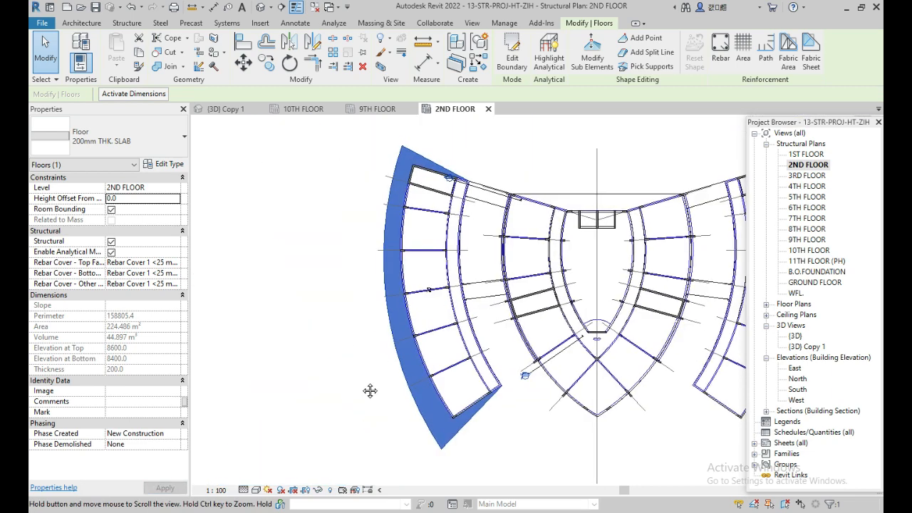
left_click(339, 347)
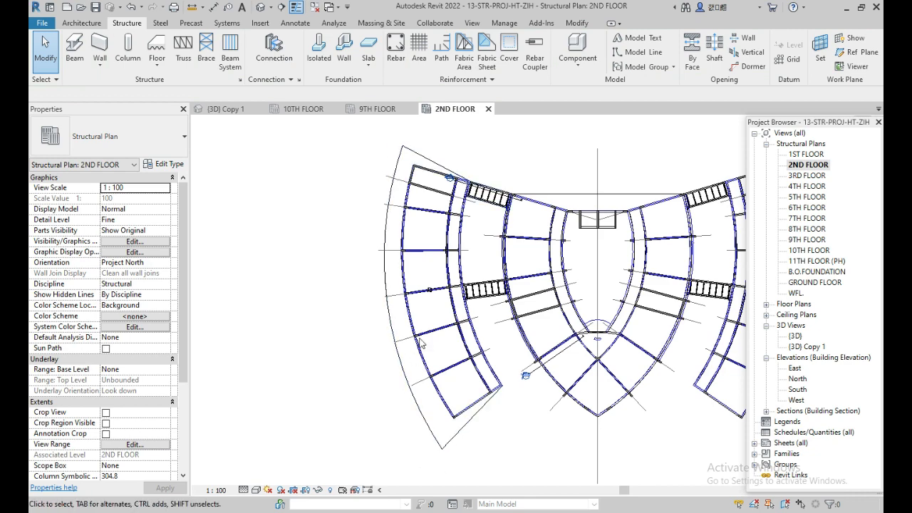
Step: Draw a building section at about 36° across the new slab and the outer curved beam near the wing's end
scroll(456, 421, "up", 3)
scroll(465, 430, "up", 4)
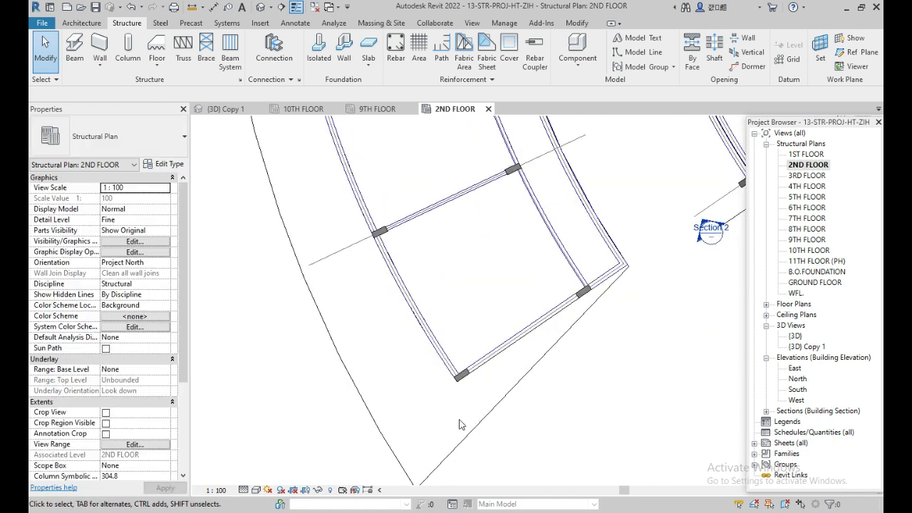
left_click(283, 8)
middle_click_drag(427, 394, 471, 335)
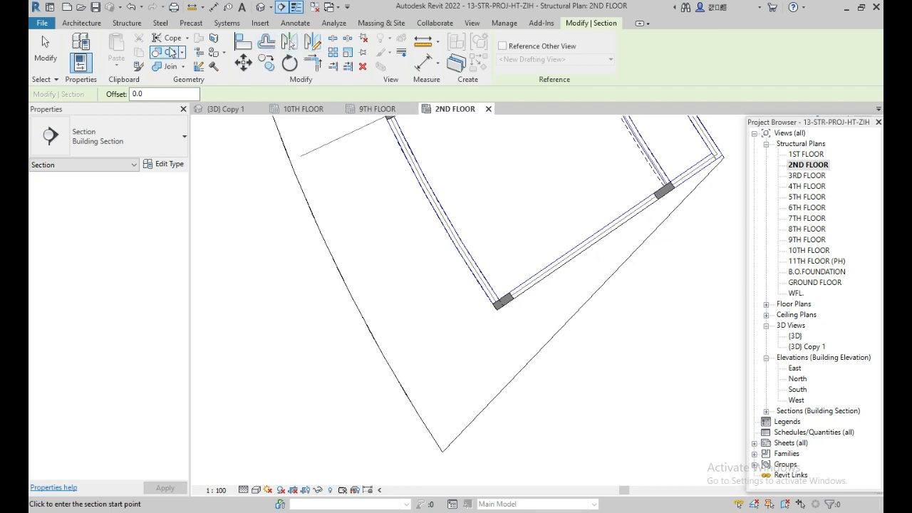
left_click(329, 378)
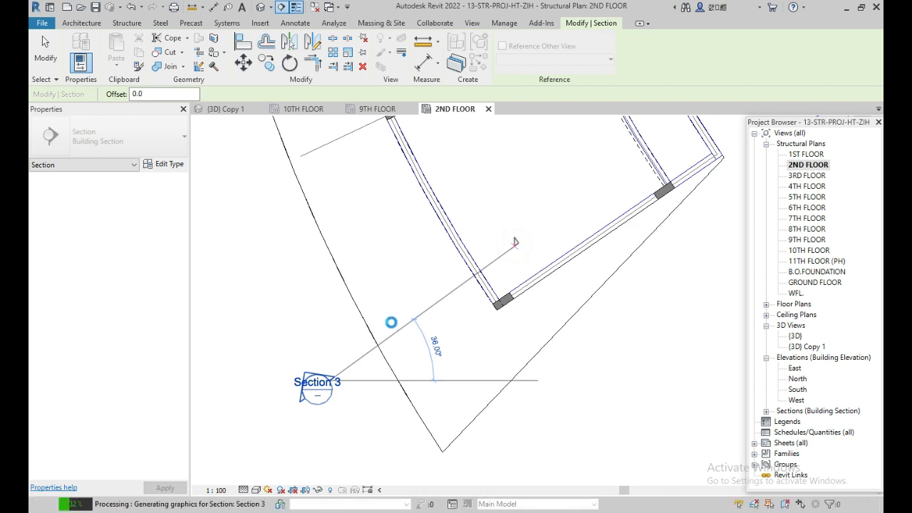
middle_click_drag(347, 269, 391, 340)
scroll(385, 332, "down", 2)
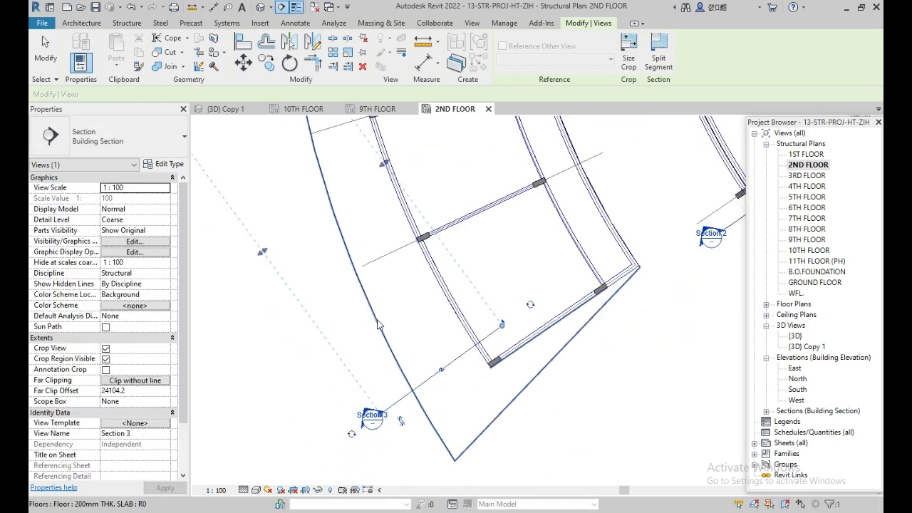
Step: Open the view of the new section cut through the slab and show where the slab meets the 2ND FLOOR level
scroll(377, 325, "down", 4)
scroll(325, 235, "up", 2)
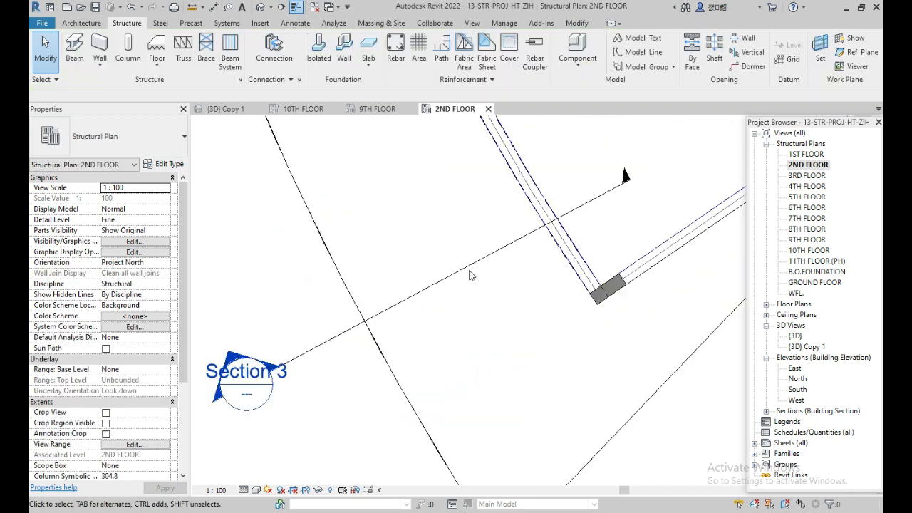
left_click(471, 274)
right_click(470, 275)
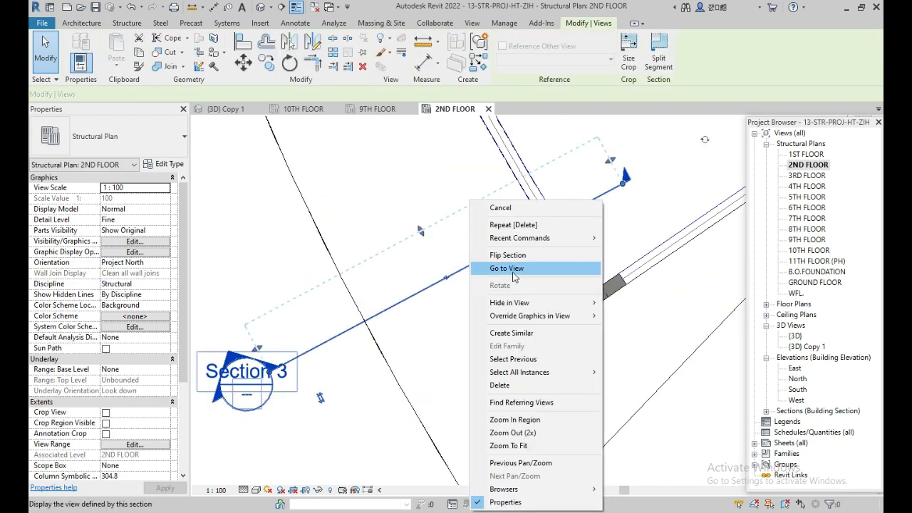
left_click(512, 271)
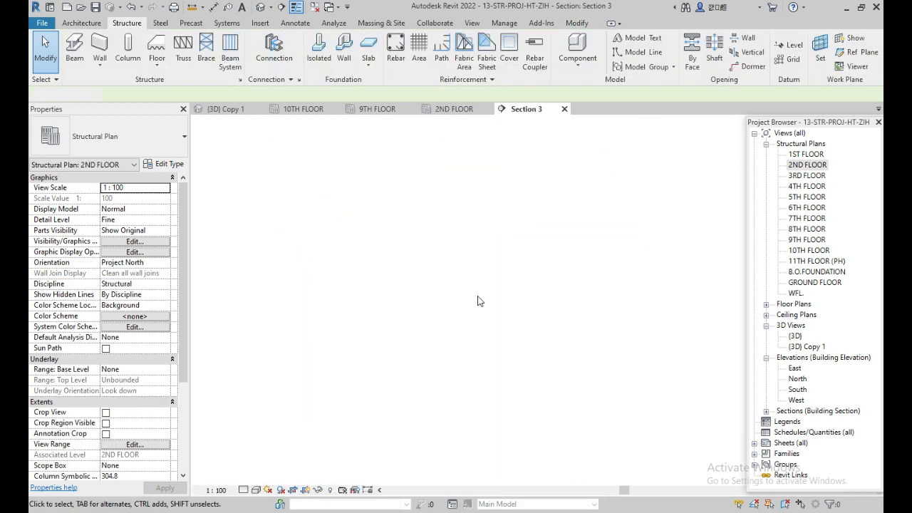
scroll(551, 400, "up", 8)
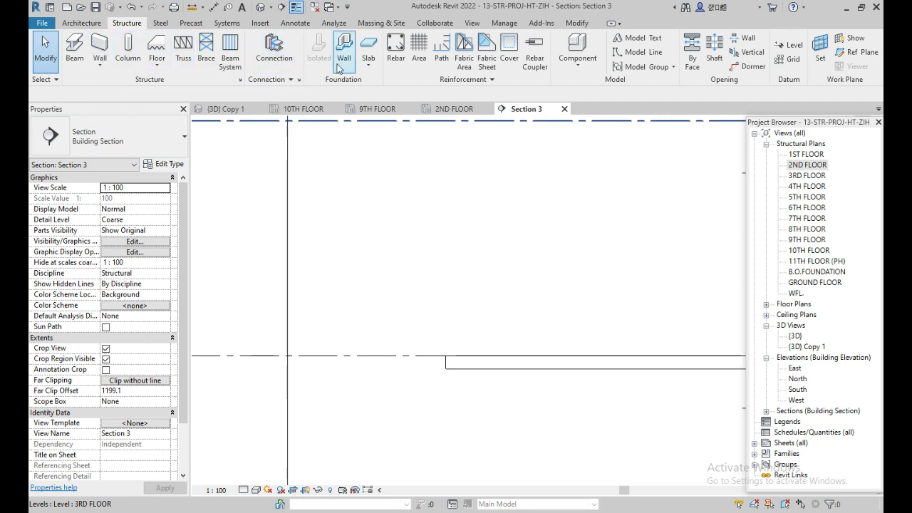
Step: Start an in-place model component in the Floors category, accepting the default name
left_click(130, 26)
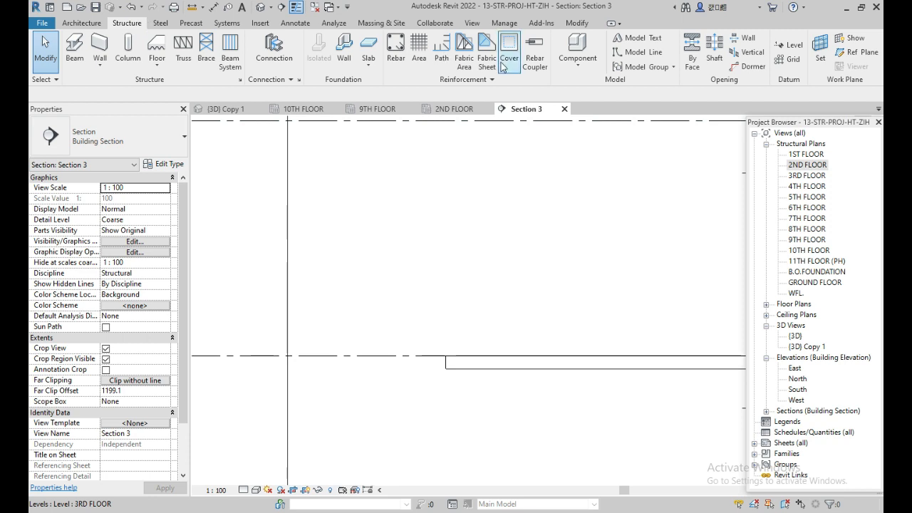
left_click(577, 66)
left_click(598, 121)
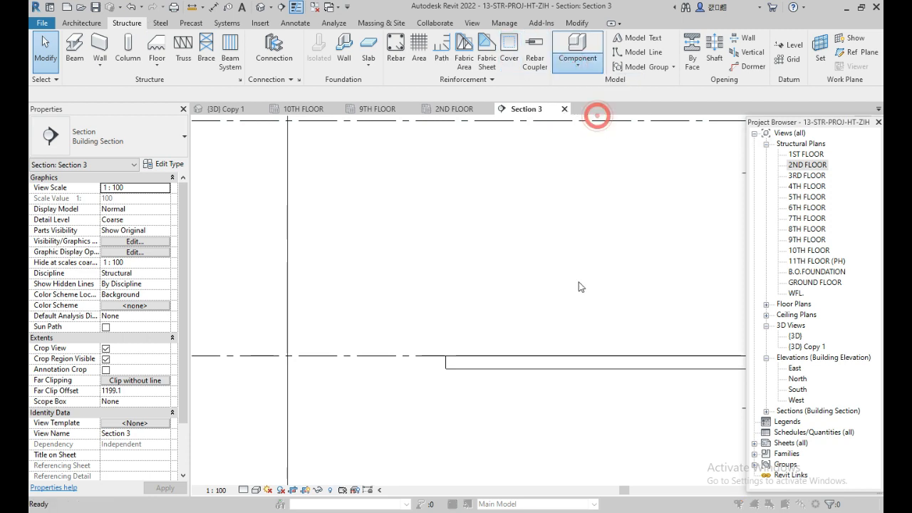
scroll(428, 212, "down", 1)
left_click_drag(528, 165, 531, 187)
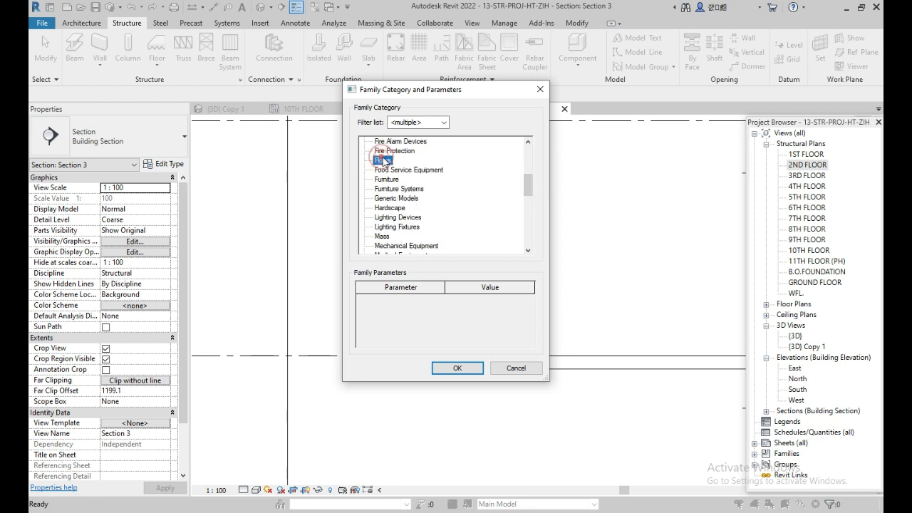
left_click(457, 368)
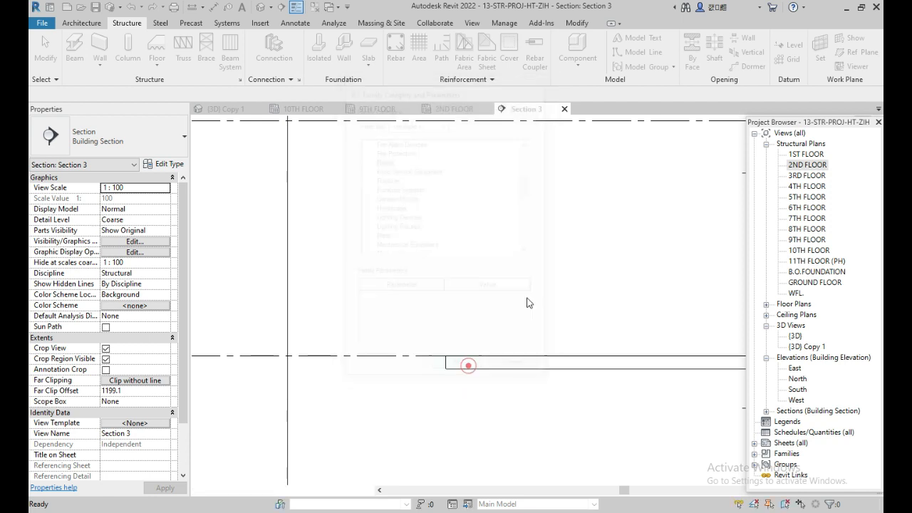
left_click(457, 282)
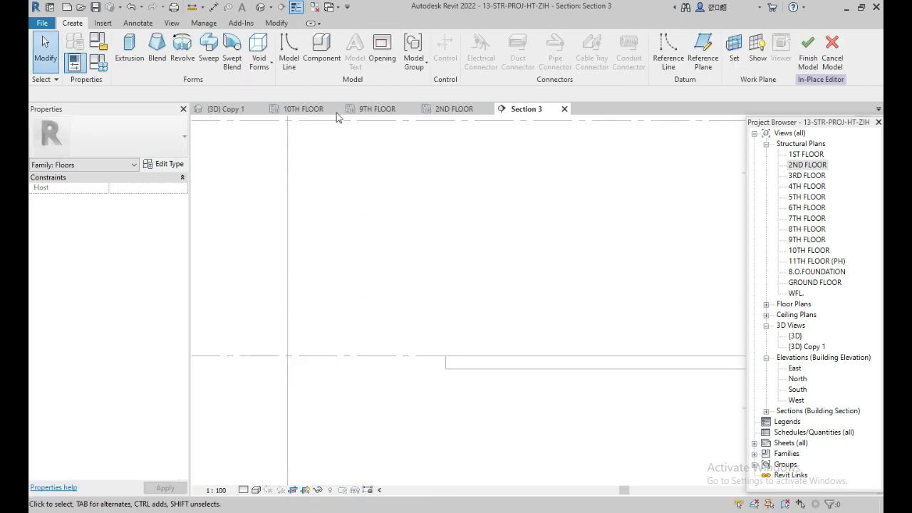
Step: Start a sweep in the 2ND FLOOR plan and pick the slab's outer arc and the slanted edge by the section as its path
left_click(454, 112)
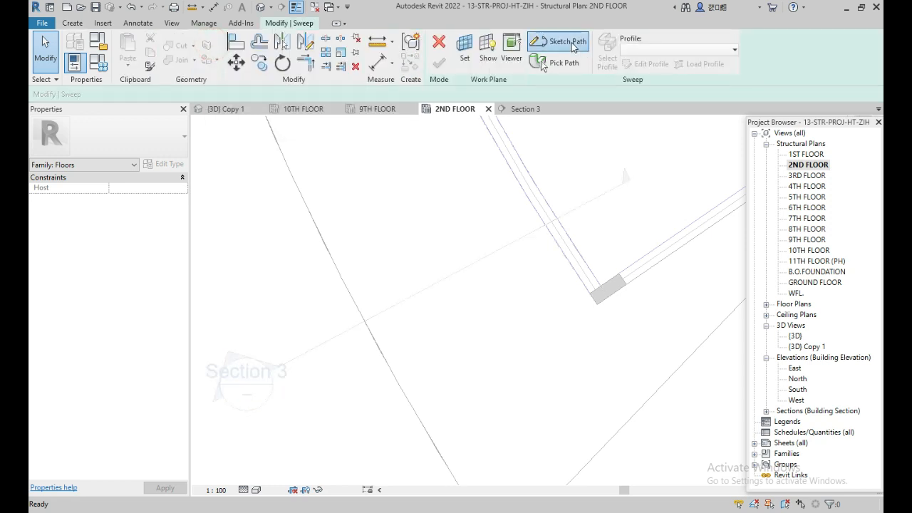
scroll(488, 304, "down", 4)
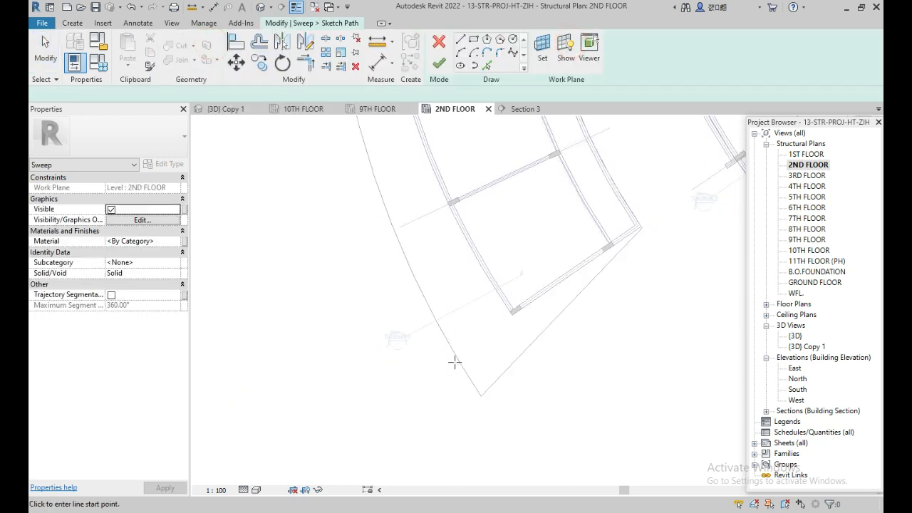
left_click(456, 360)
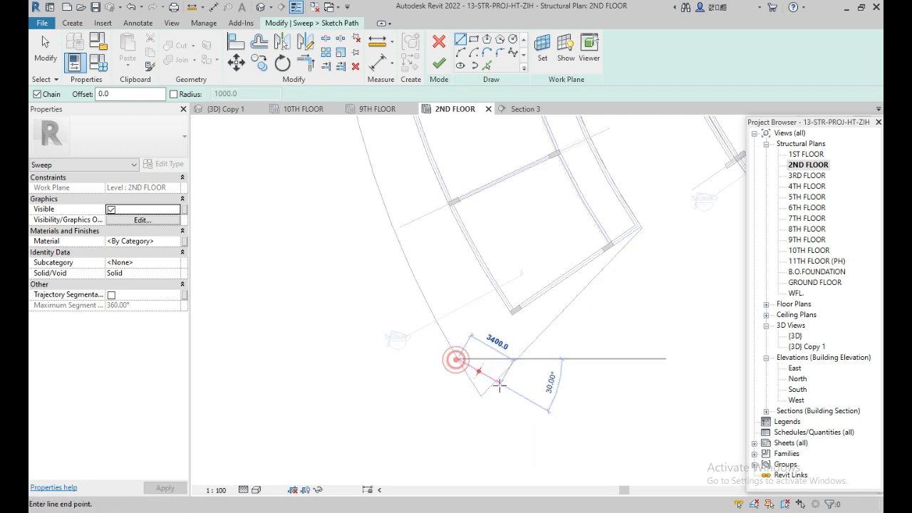
left_click(487, 66)
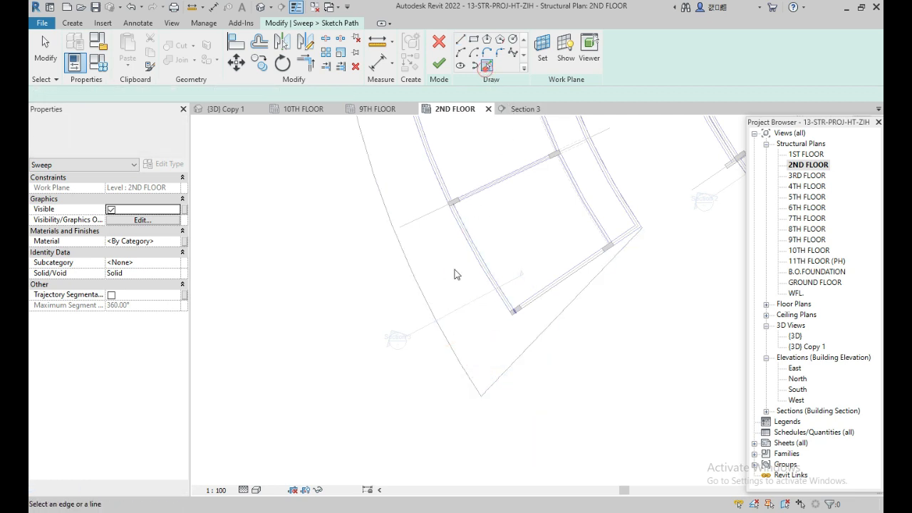
left_click(426, 300)
left_click(517, 360)
scroll(533, 385, "down", 2)
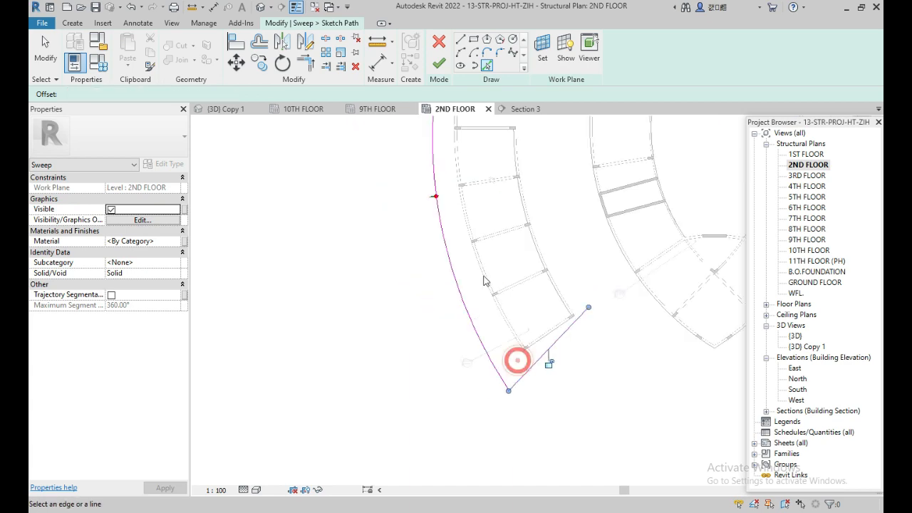
Step: Add the slab's slanted edge at the wing's opposite end to the sweep path and finish the path
middle_click_drag(463, 245, 477, 489)
scroll(512, 260, "up", 1)
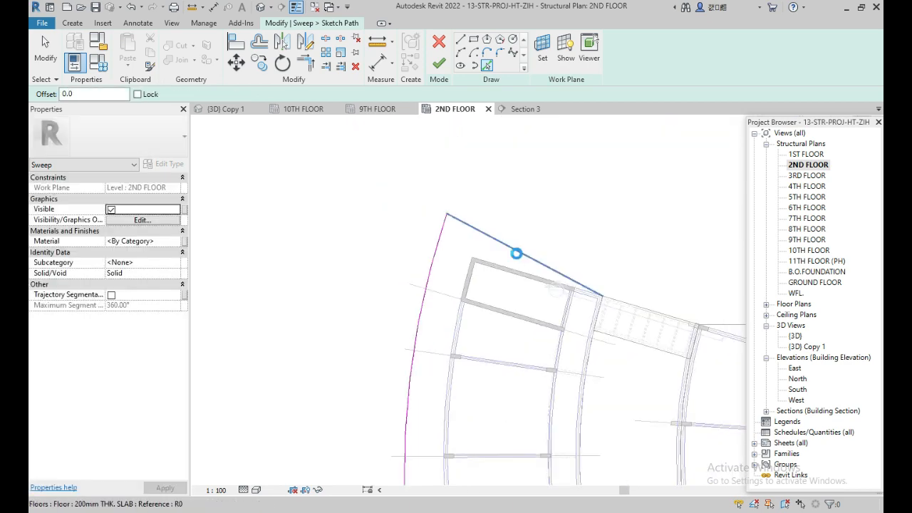
left_click(518, 254)
scroll(547, 195, "down", 2)
middle_click_drag(617, 189, 614, 121)
middle_click_drag(574, 447, 588, 258)
scroll(582, 242, "up", 2)
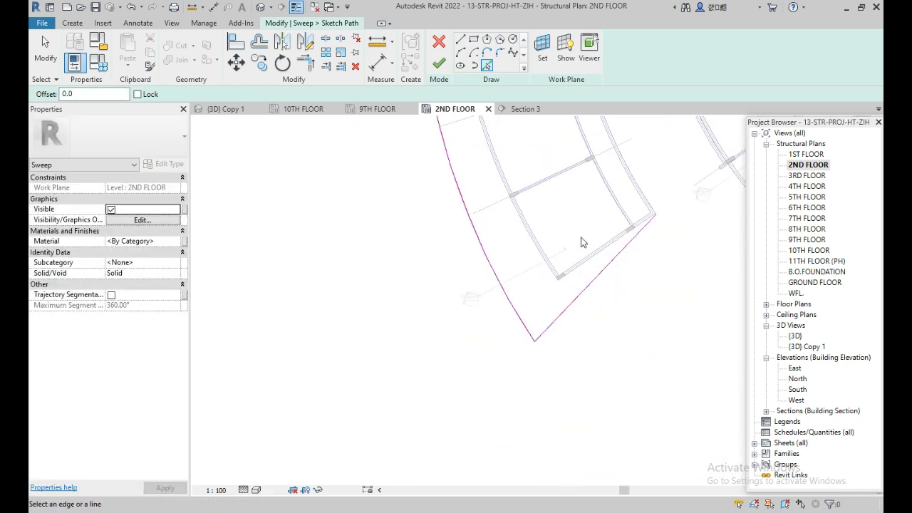
left_click(439, 63)
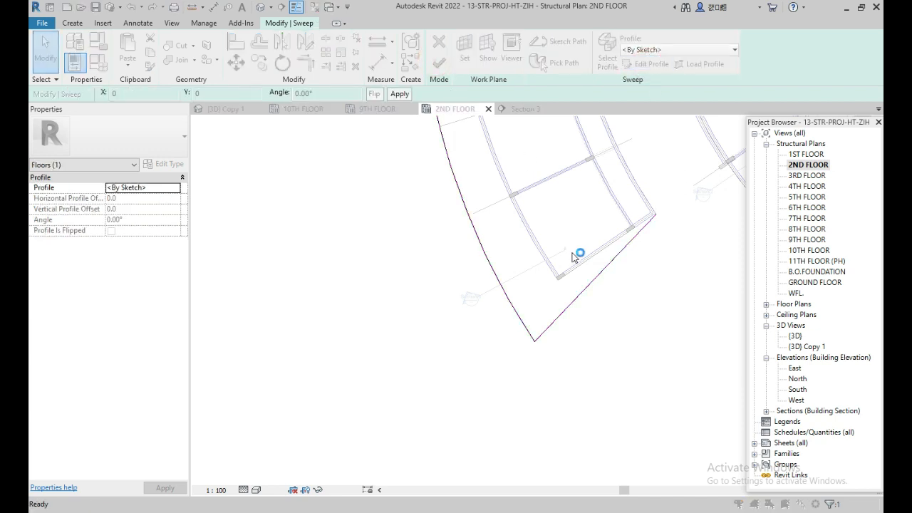
Step: Open the sweep's profile for sketching in the Section 3 view
left_click_drag(566, 151, 564, 242)
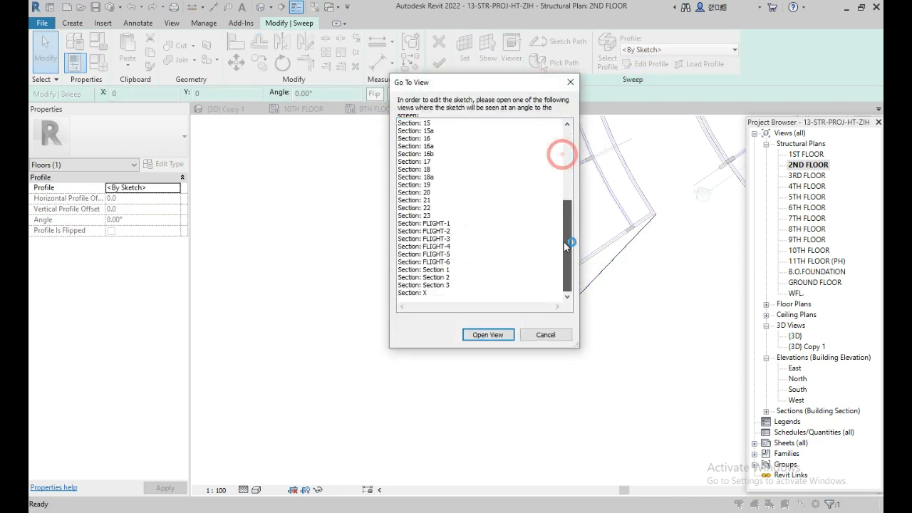
left_click(440, 285)
left_click(481, 334)
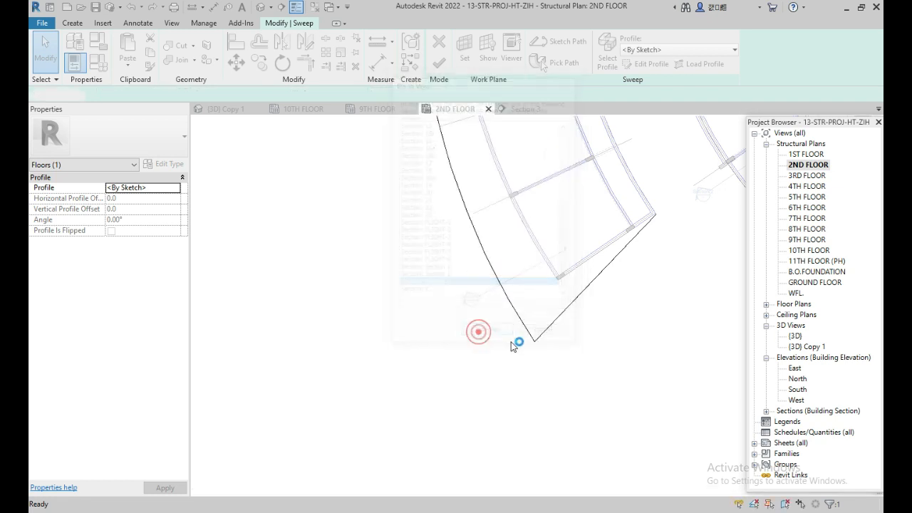
scroll(456, 362, "up", 3)
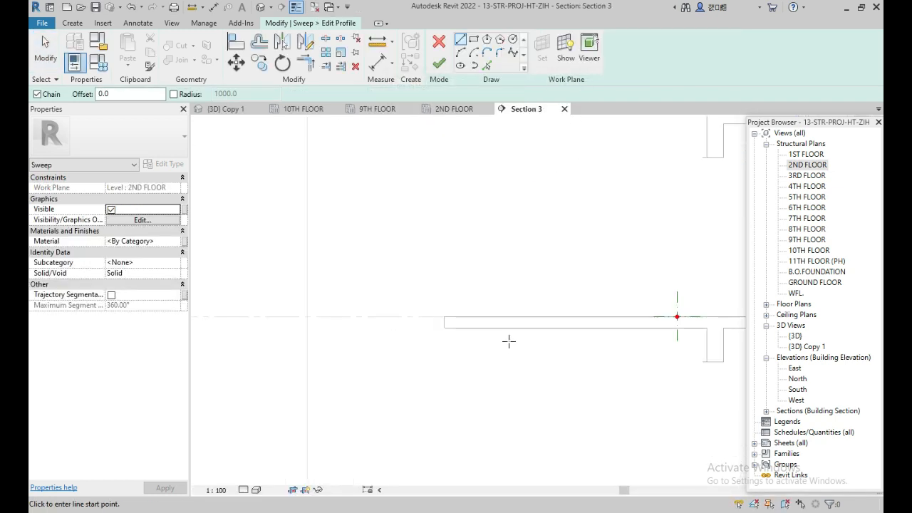
middle_click_drag(509, 341, 434, 293)
scroll(581, 286, "up", 5)
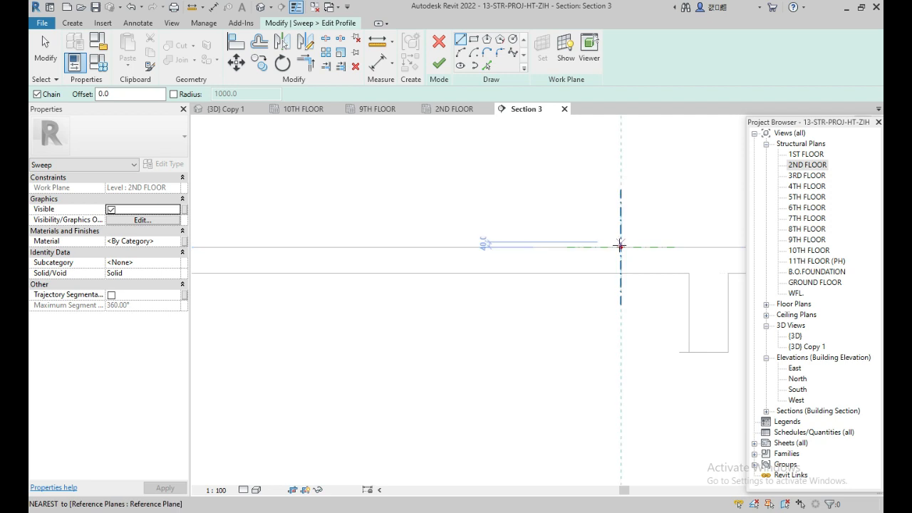
Step: Sketch a 300 mm vertical line up from the slab's top surface and a 200 mm horizontal line from its upper end, away from the beam
left_click(621, 247)
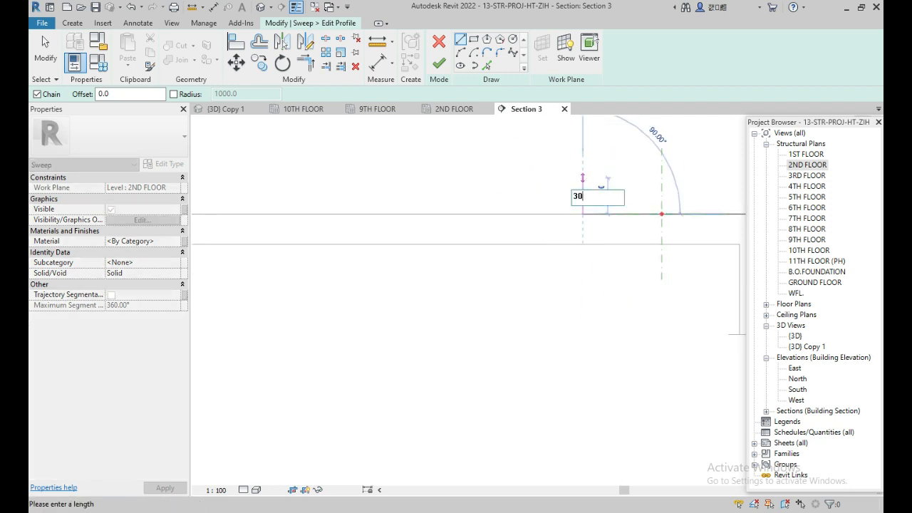
type("300")
key("Return")
scroll(584, 178, "up", 1)
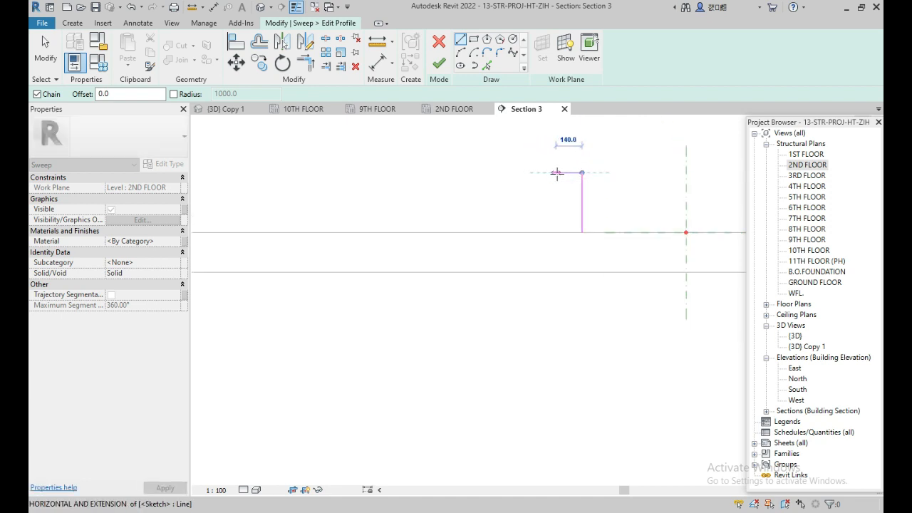
type("200")
key("Return")
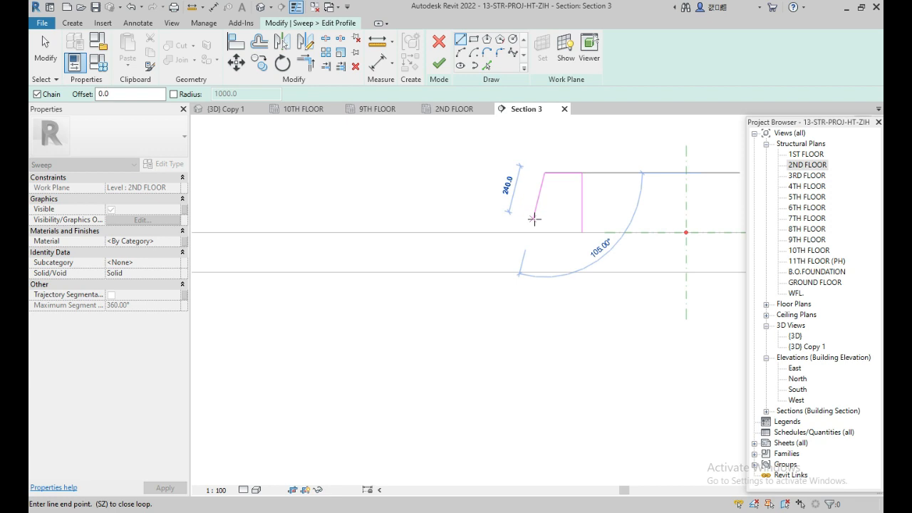
key("Escape")
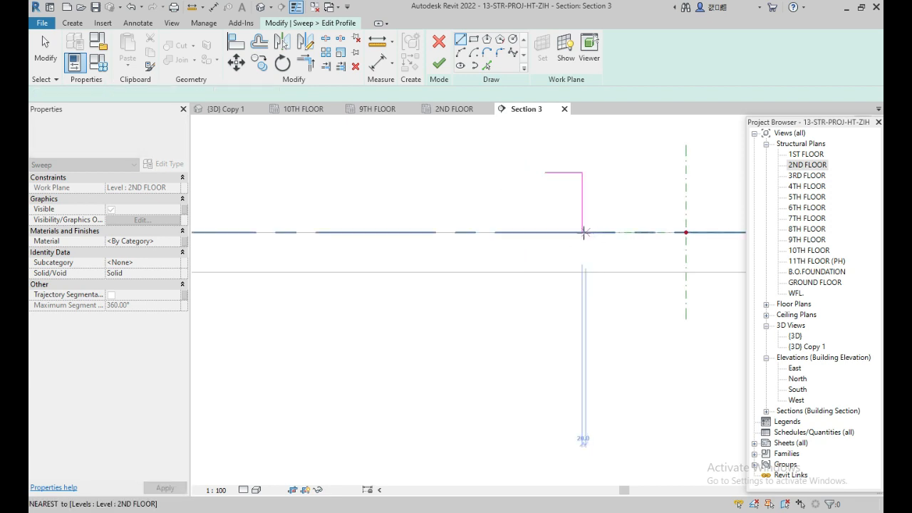
Step: Draw a 200 mm vertical line from the foot of the first profile line down to the slab's underside
left_click(582, 232)
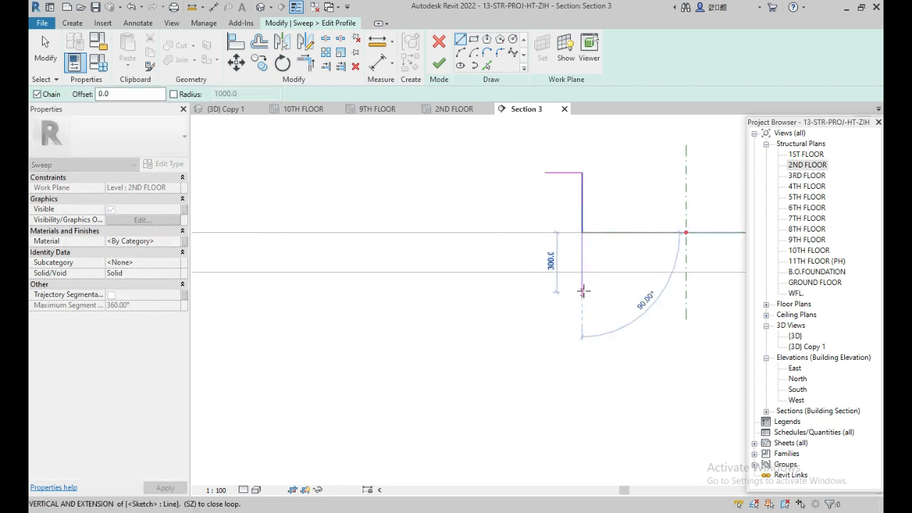
type("200")
key("Return")
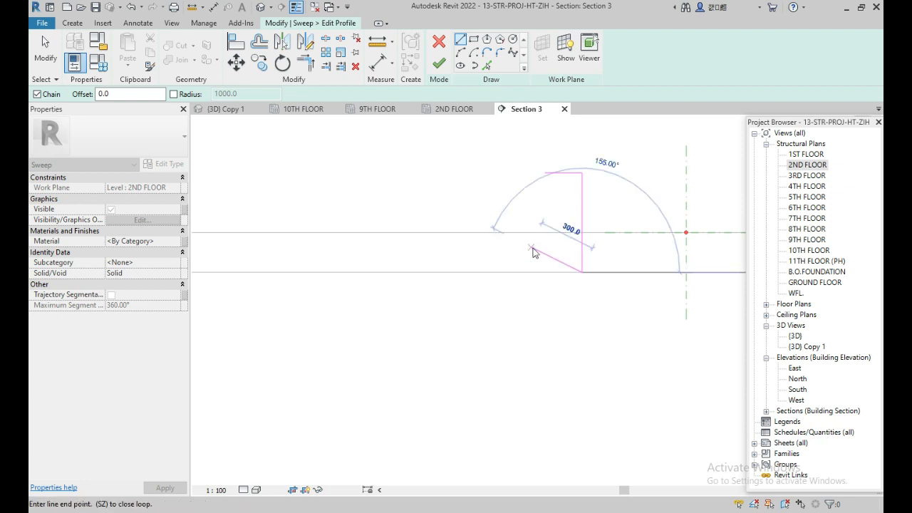
key("Escape")
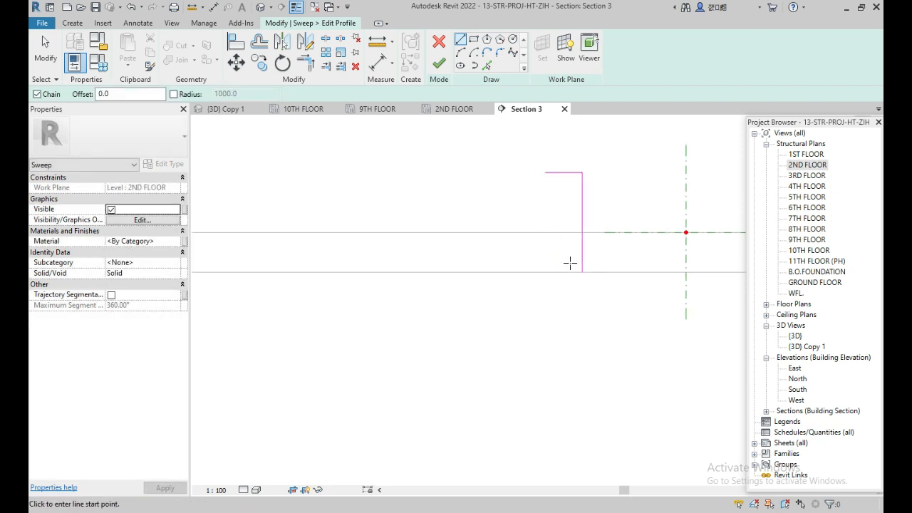
Step: Close the profile with an outward-bowed arc of about 415 mm radius from the horizontal line's free end to the lower endpoint, and finish the profile
left_click(541, 173)
left_click(583, 273)
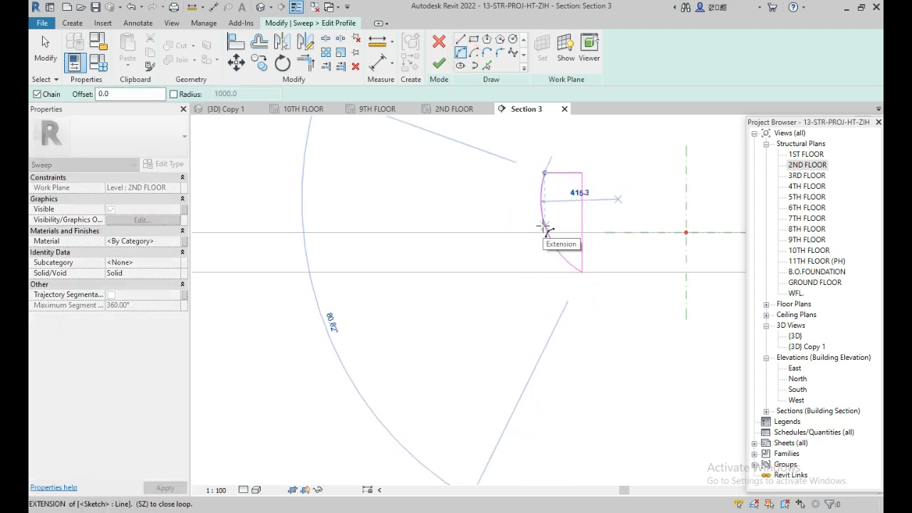
left_click(551, 227)
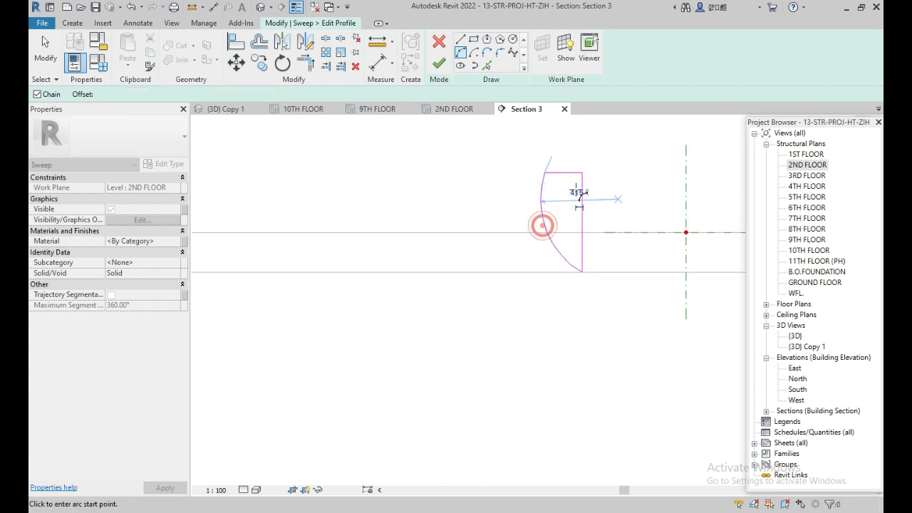
scroll(577, 182, "down", 2)
key("Escape")
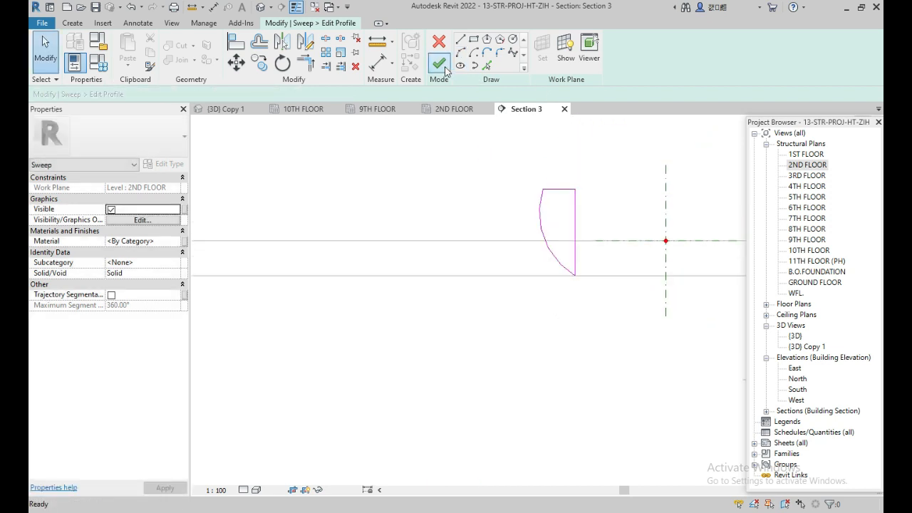
scroll(449, 257, "down", 2)
middle_click_drag(533, 263, 426, 254)
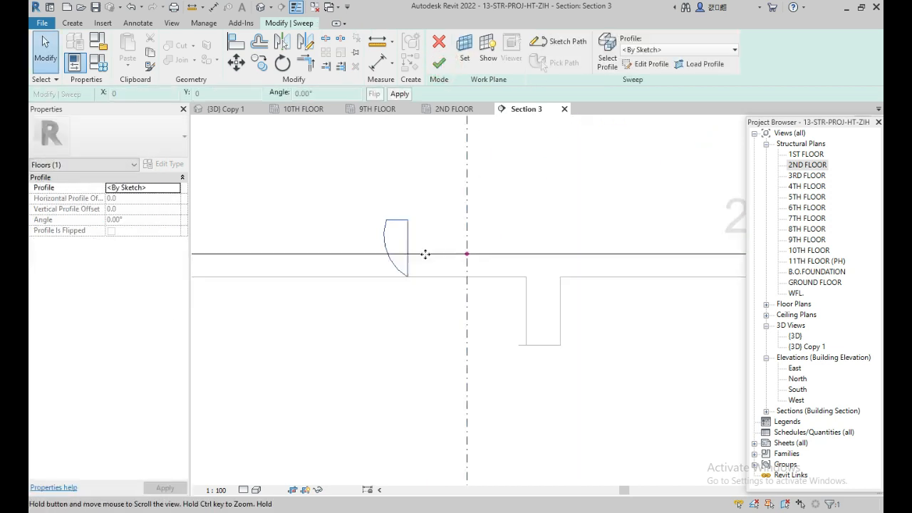
scroll(411, 228, "up", 1)
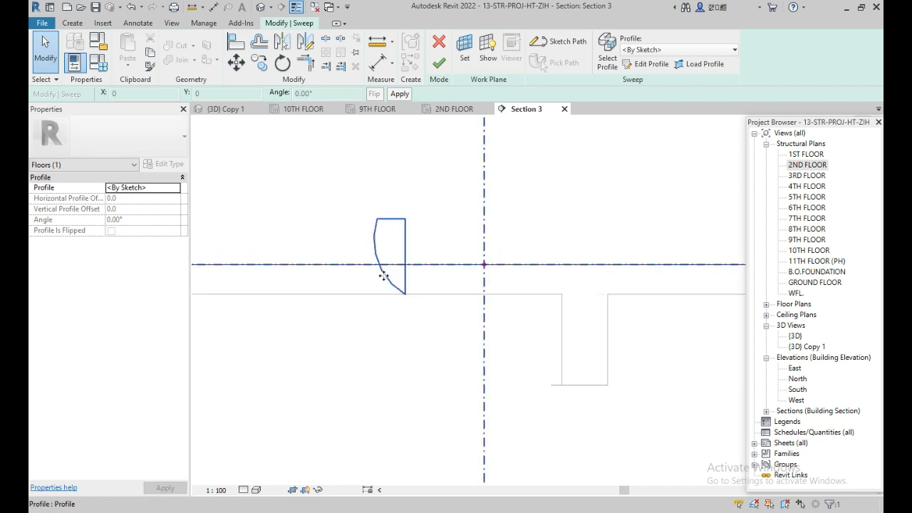
scroll(381, 248, "down", 2)
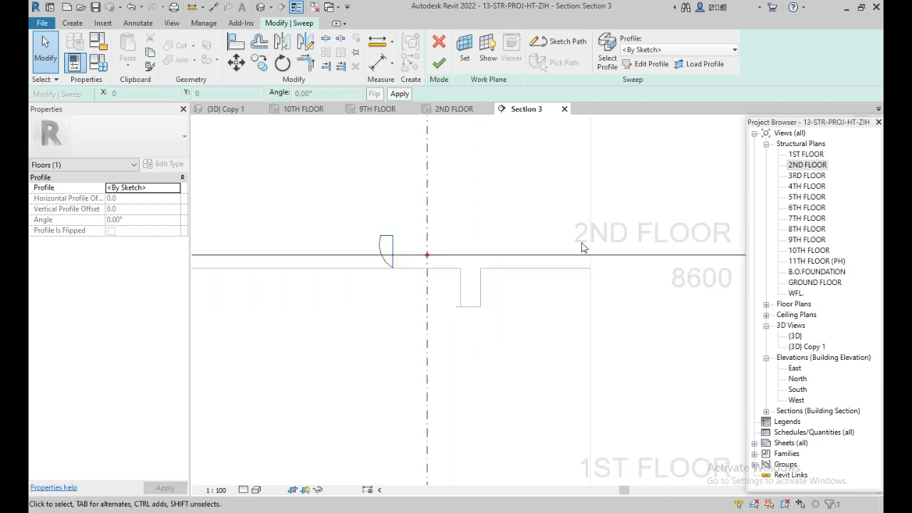
scroll(397, 240, "up", 2)
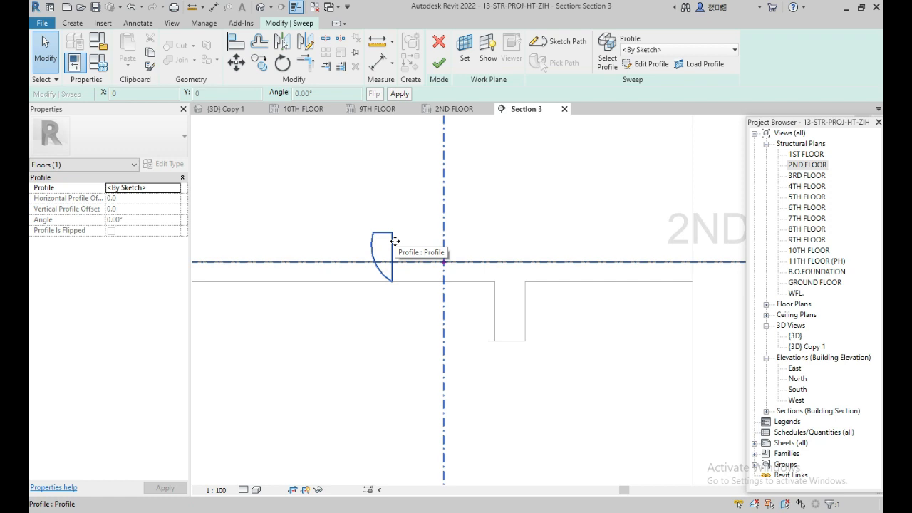
Step: Finish the sweep and inspect its position against the slab edge at both outer corners in the 2ND FLOOR plan
left_click(439, 67)
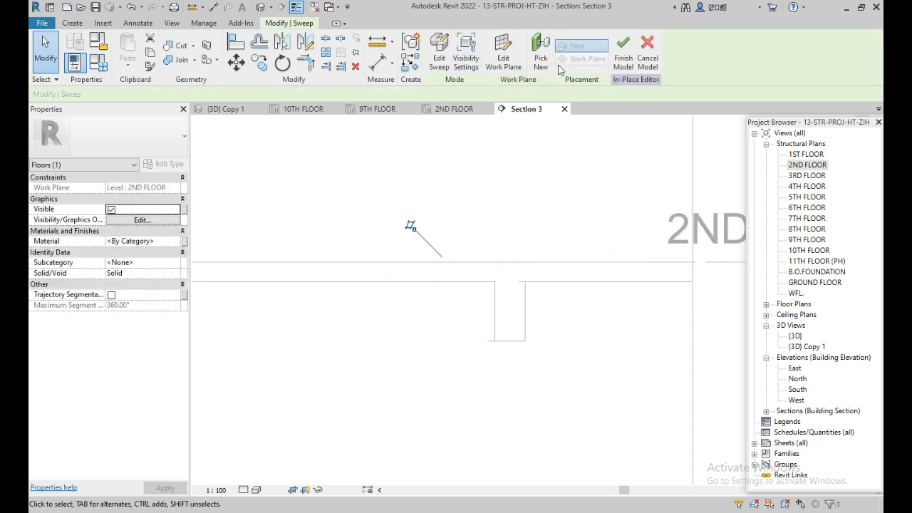
left_click(456, 109)
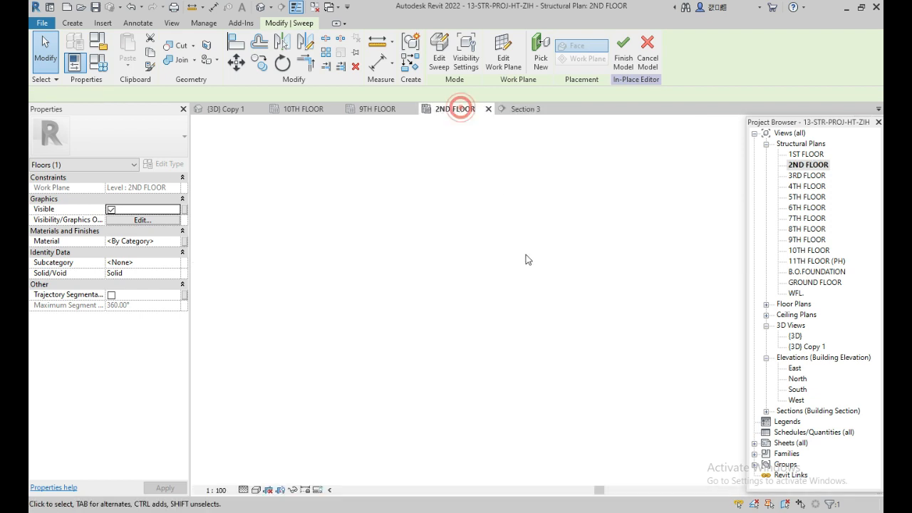
scroll(542, 334, "up", 3)
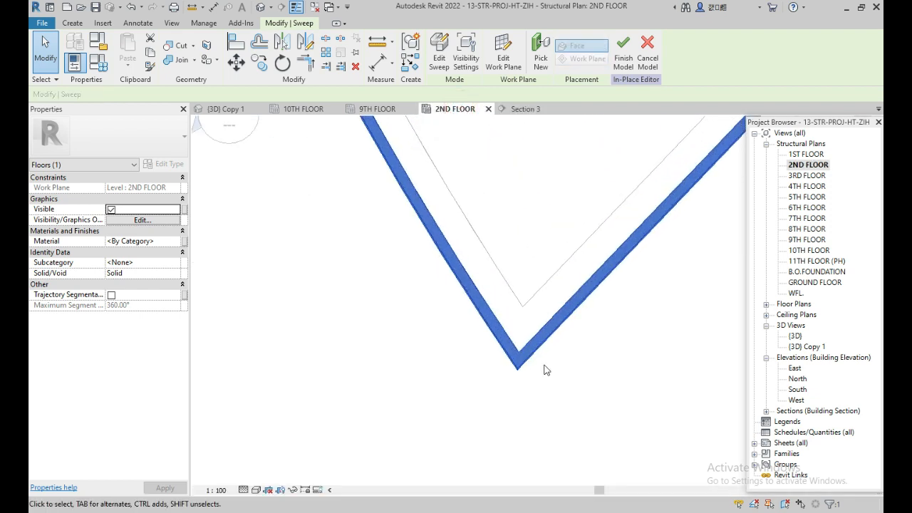
scroll(545, 370, "down", 4)
middle_click_drag(490, 200, 514, 223)
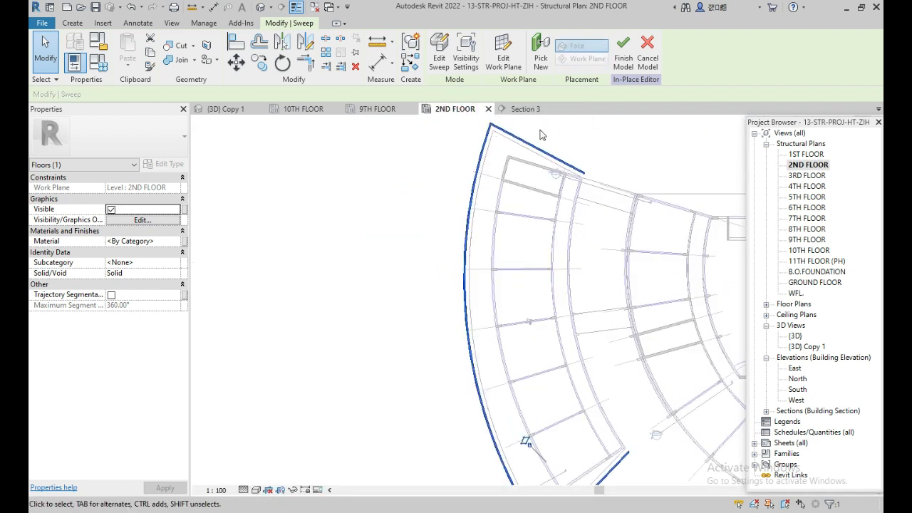
scroll(540, 132, "up", 3)
scroll(660, 225, "up", 1)
middle_click_drag(349, 118, 378, 202)
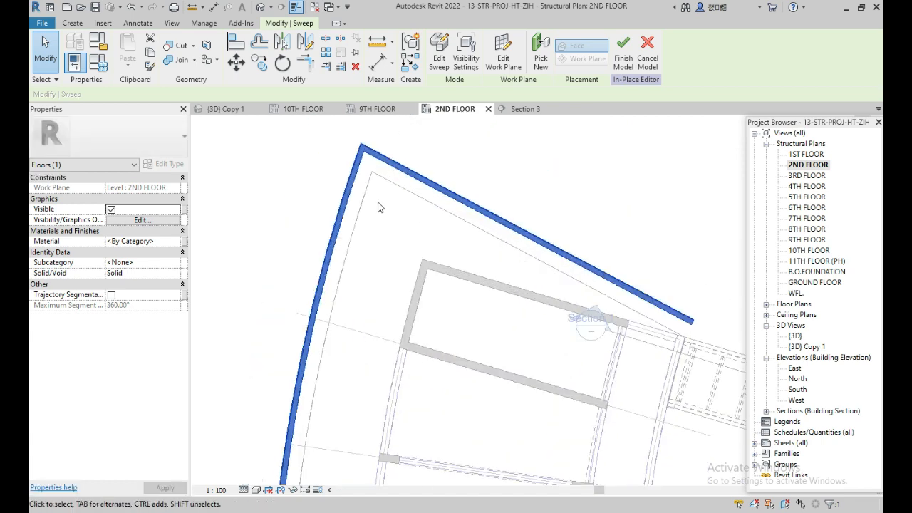
scroll(373, 171, "up", 1)
left_click(439, 206)
scroll(407, 176, "down", 1)
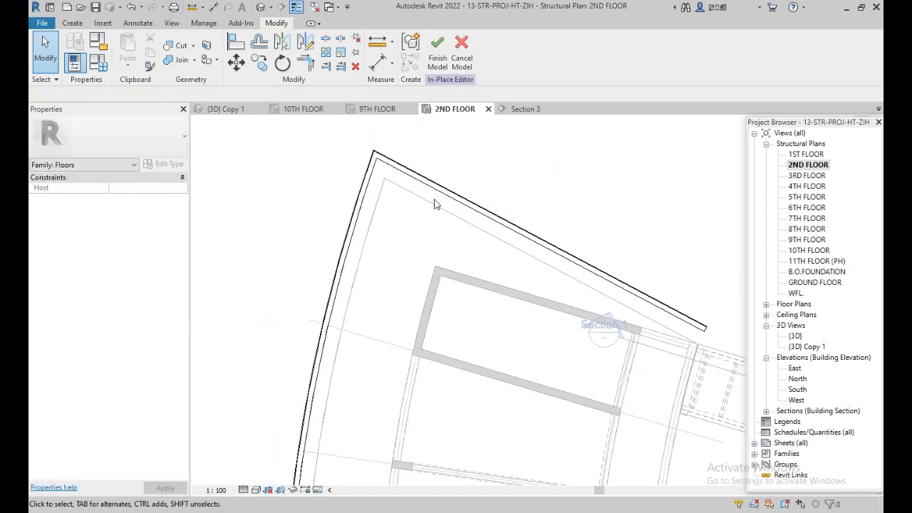
scroll(435, 203, "down", 2)
scroll(425, 191, "up", 1)
left_click(421, 185)
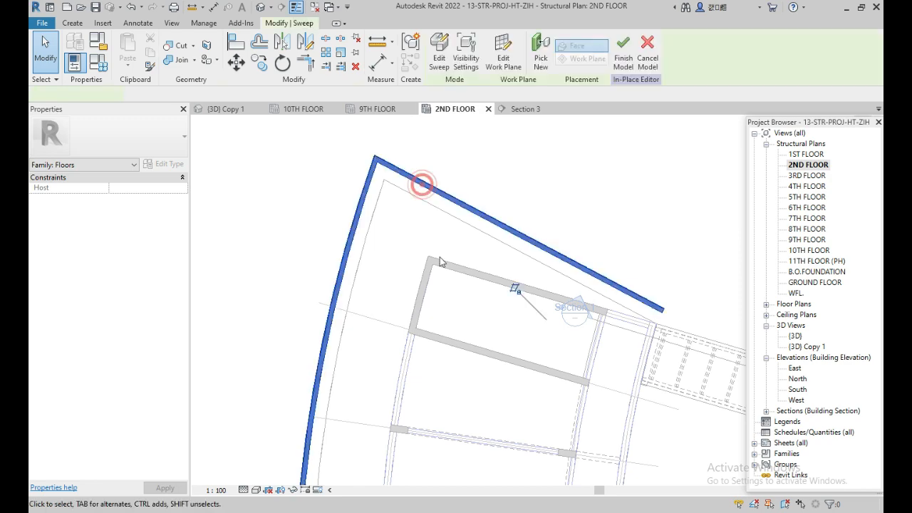
scroll(440, 261, "down", 2)
middle_click_drag(443, 291, 448, 114)
middle_click_drag(445, 404, 452, 265)
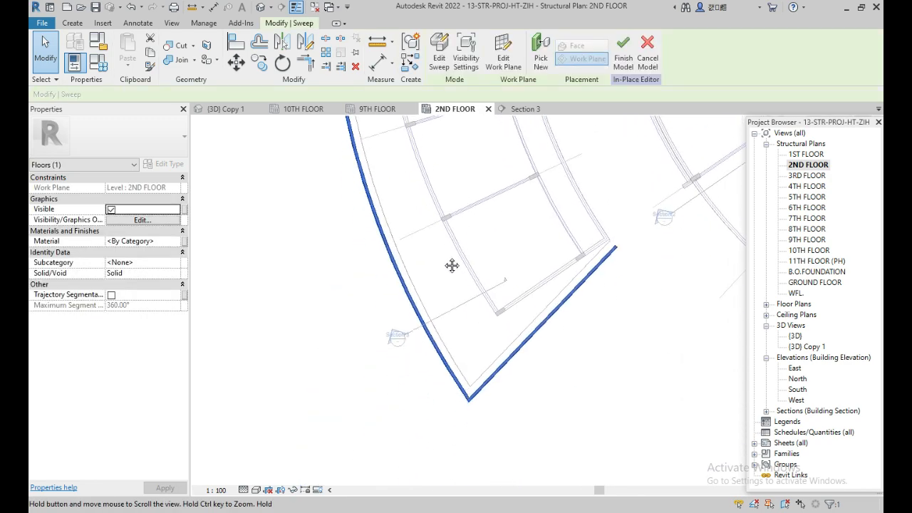
scroll(476, 349, "up", 1)
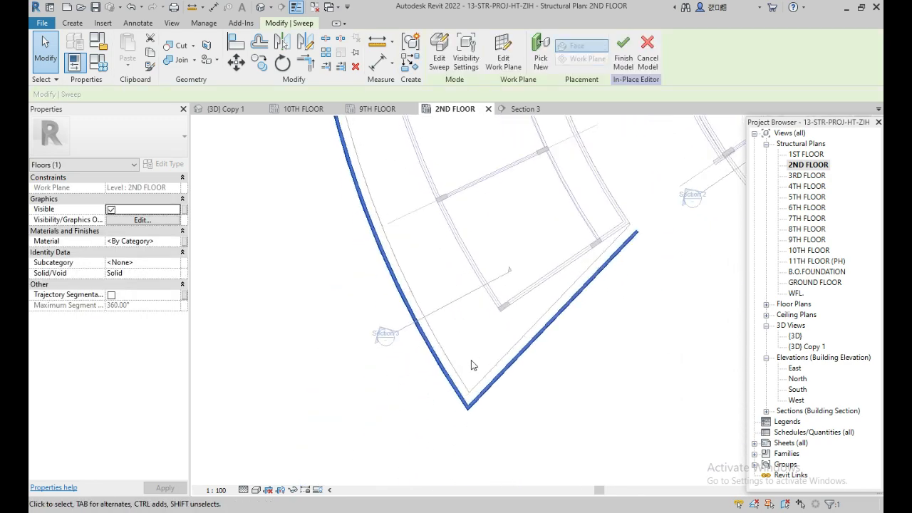
Step: Reopen the sweep's profile in Section 3 and move it horizontally so its long vertical side lies on the path's reference plane
left_click(521, 111)
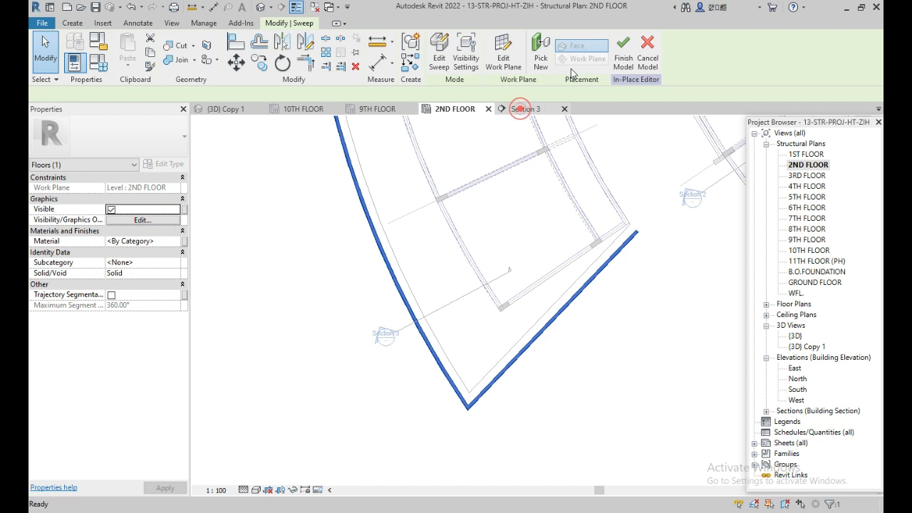
left_click(439, 53)
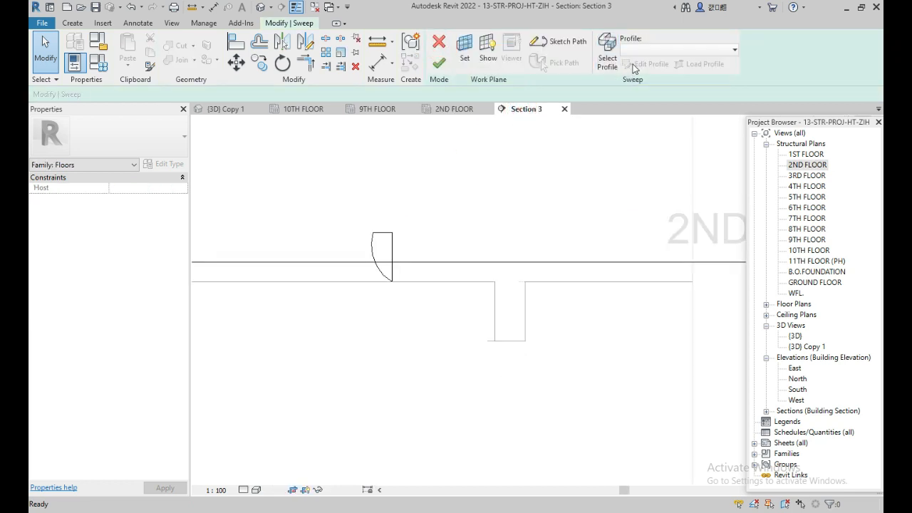
left_click(642, 64)
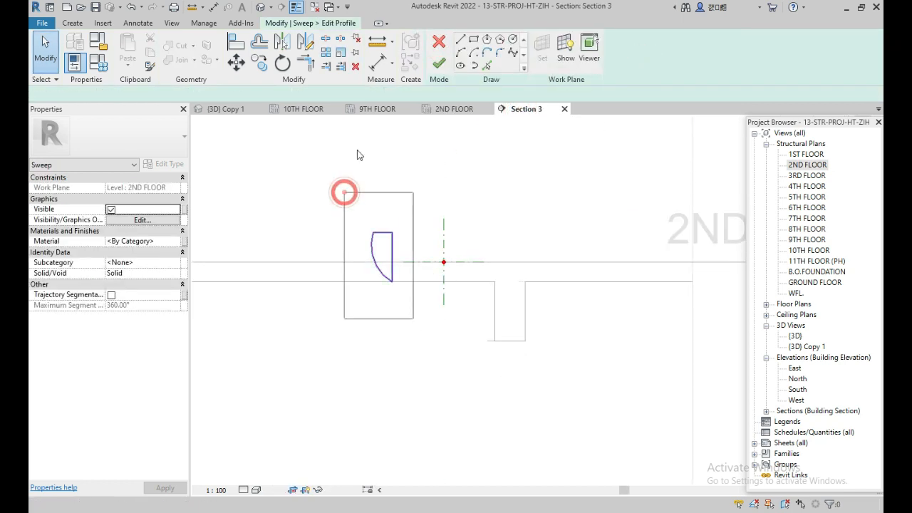
left_click(236, 63)
scroll(382, 195, "up", 2)
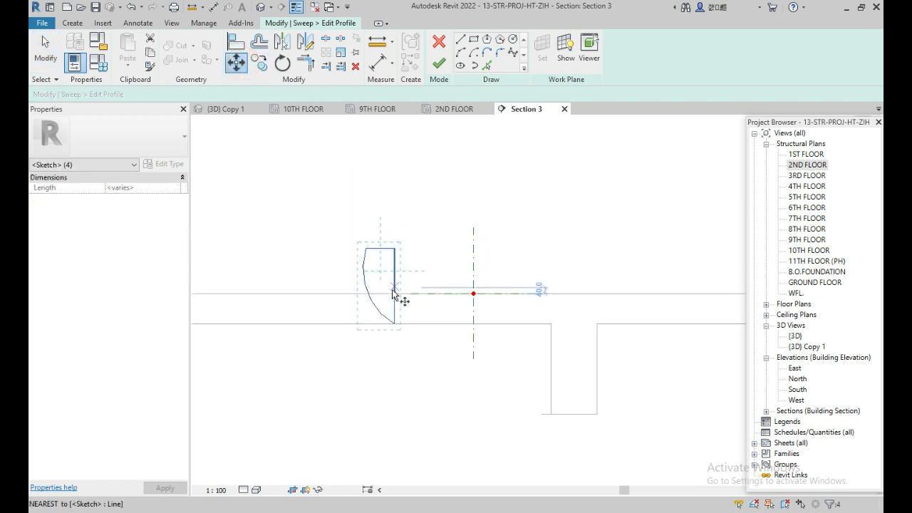
left_click(394, 293)
left_click(473, 293)
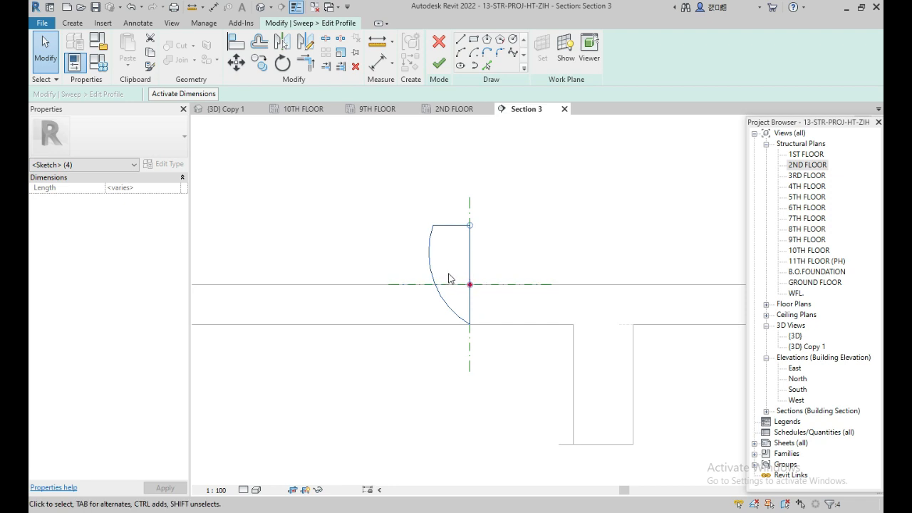
Step: Delete the profile's arc and set the upper horizontal line's length to 400 mm
scroll(466, 292, "up", 2)
scroll(436, 255, "up", 1)
left_click(429, 249)
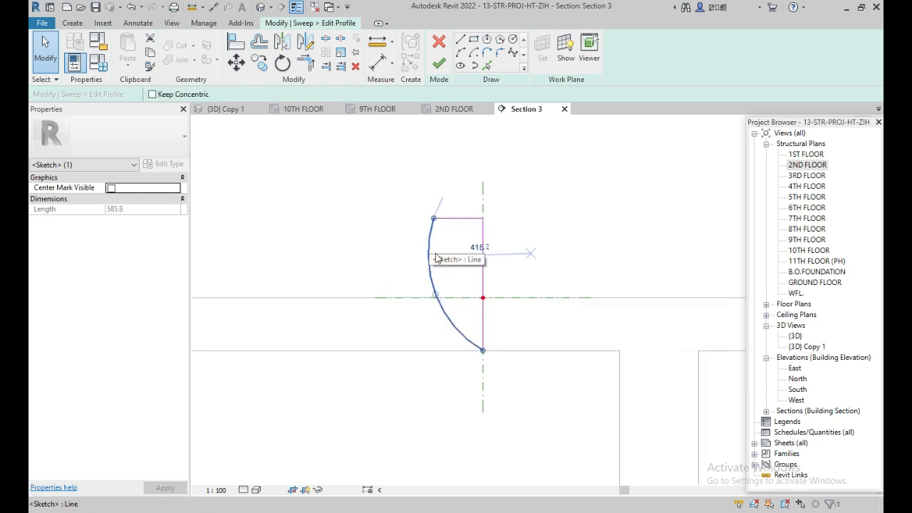
key("Delete")
left_click(437, 240)
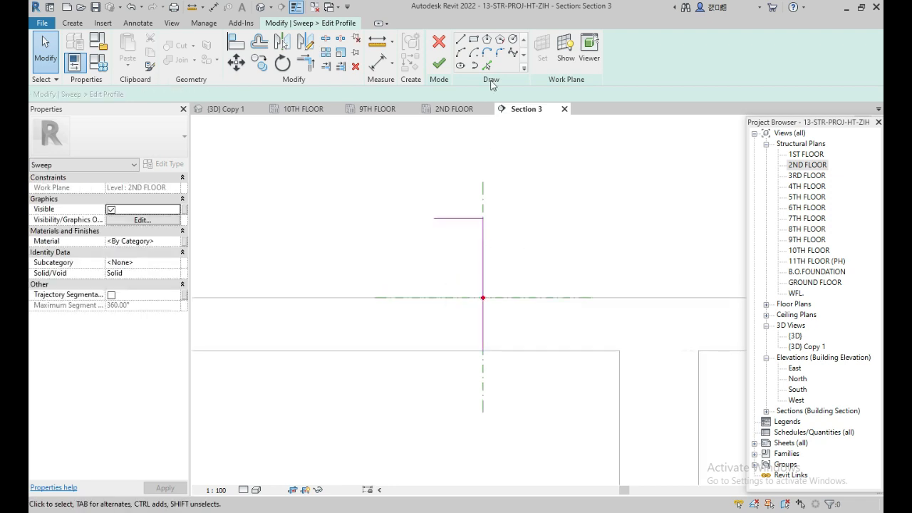
left_click(438, 218)
left_click(458, 240)
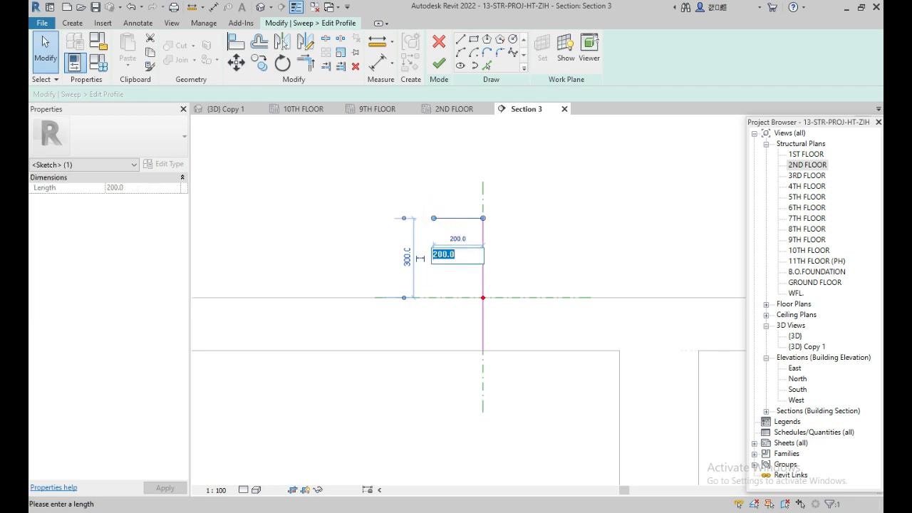
type("400")
key("Return")
Step: Draw a 200 mm vertical line down from the free end of the profile's horizontal line
left_click(460, 39)
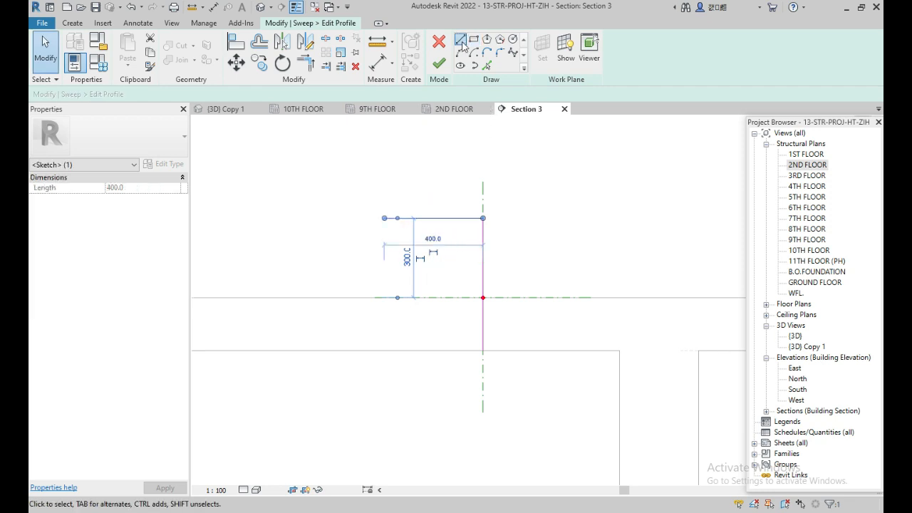
left_click(385, 219)
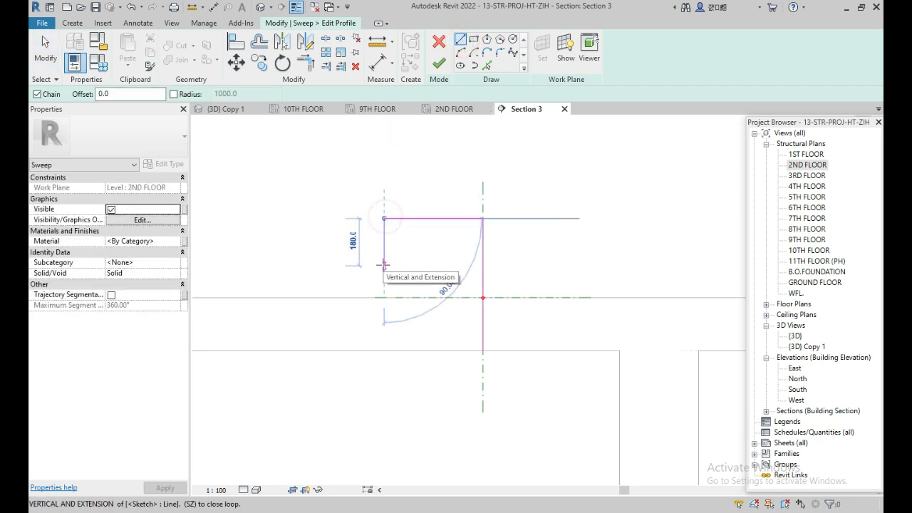
type("200")
key("Return")
key("Escape")
key("Escape")
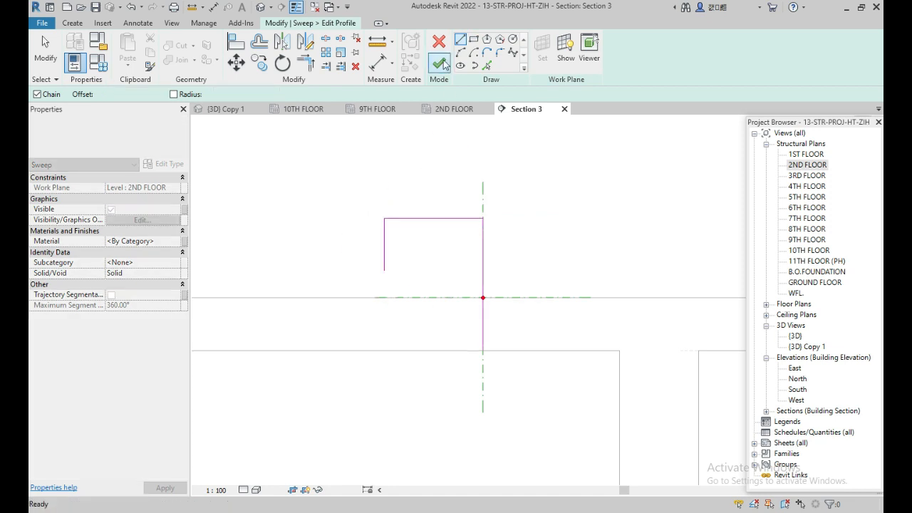
left_click(462, 52)
left_click(385, 271)
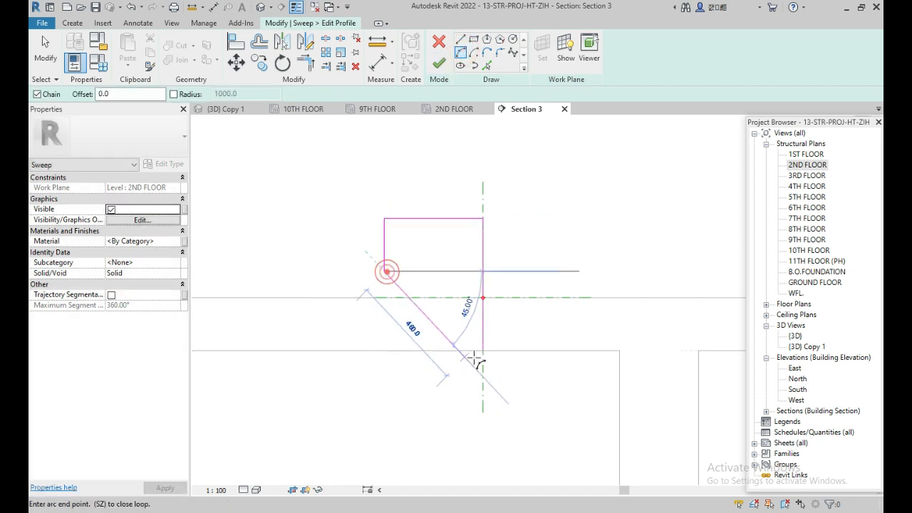
left_click(482, 350)
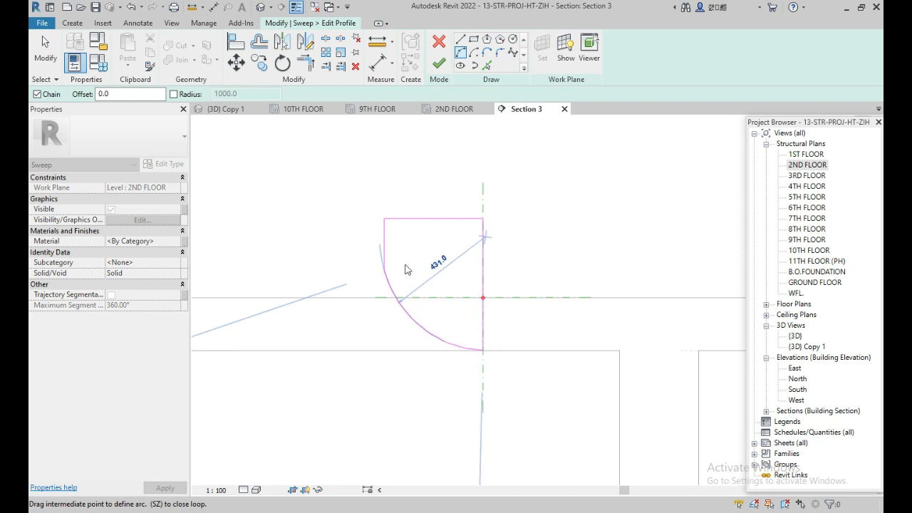
key("Escape")
key("Escape")
Step: Set the length of the profile's short outer vertical line to 150 mm
left_click(385, 246)
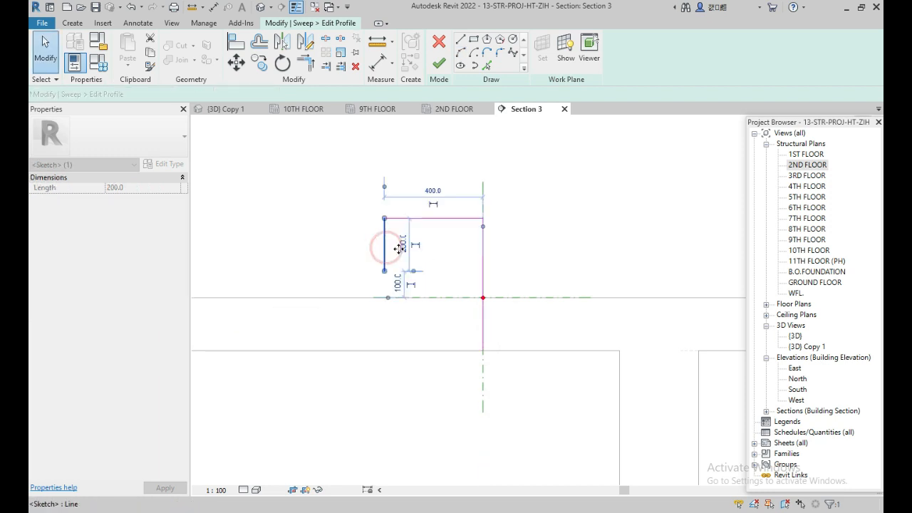
left_click(403, 245)
type("150")
key("Return")
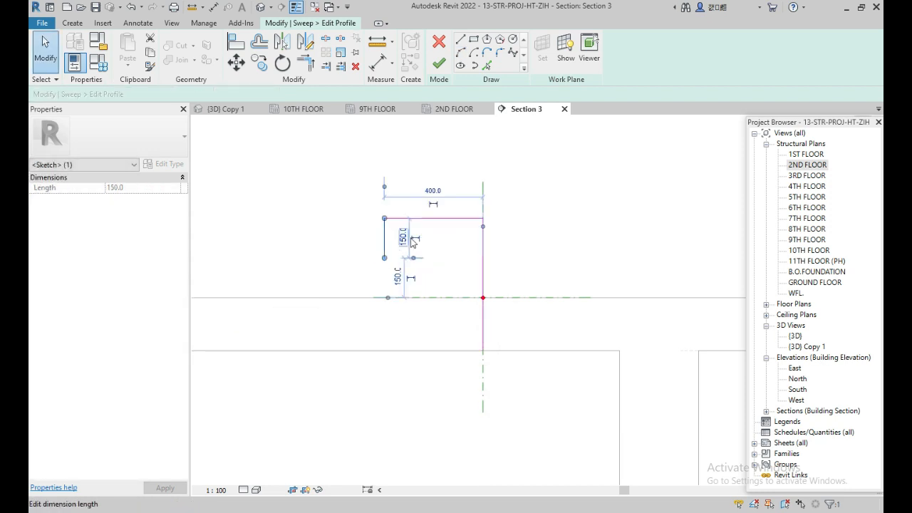
Step: Close the profile with a tangent arc of about 353 mm radius from the short line's lower end to the slab's underside, and finish the sweep
left_click(460, 52)
left_click(385, 258)
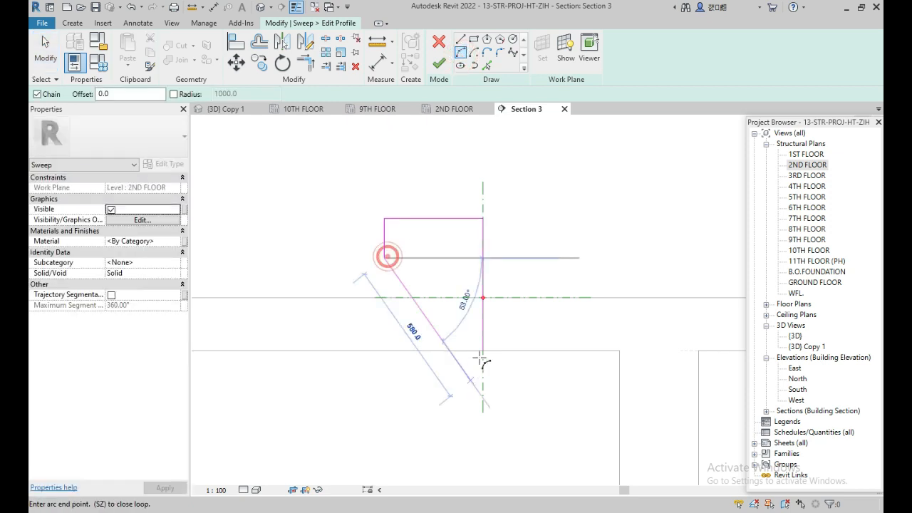
left_click(482, 350)
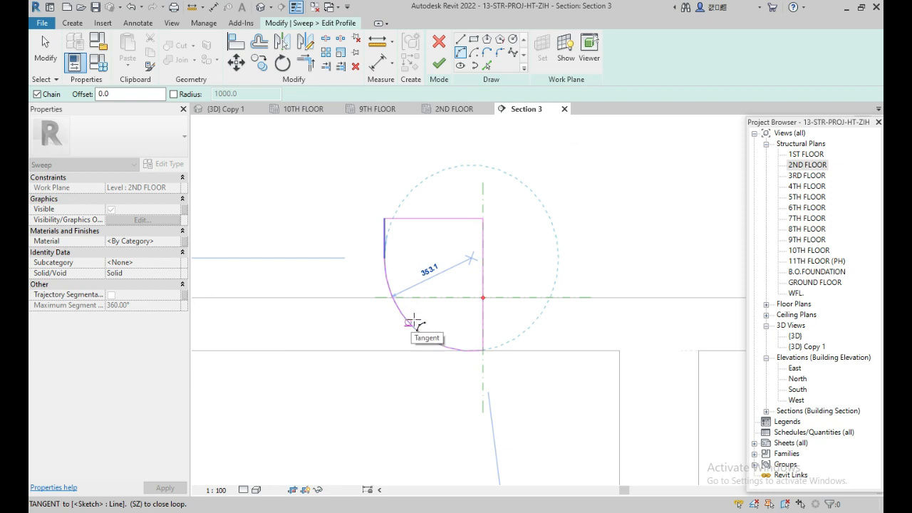
left_click(413, 330)
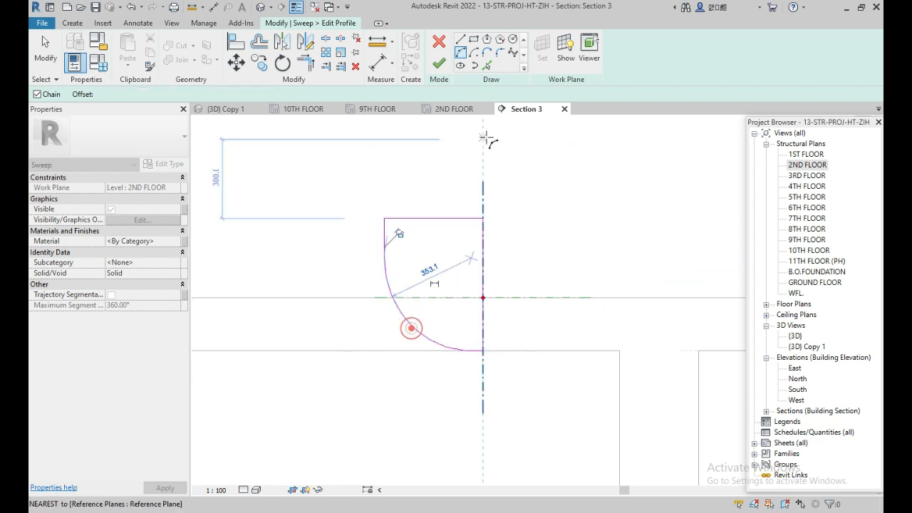
left_click(439, 63)
left_click(439, 60)
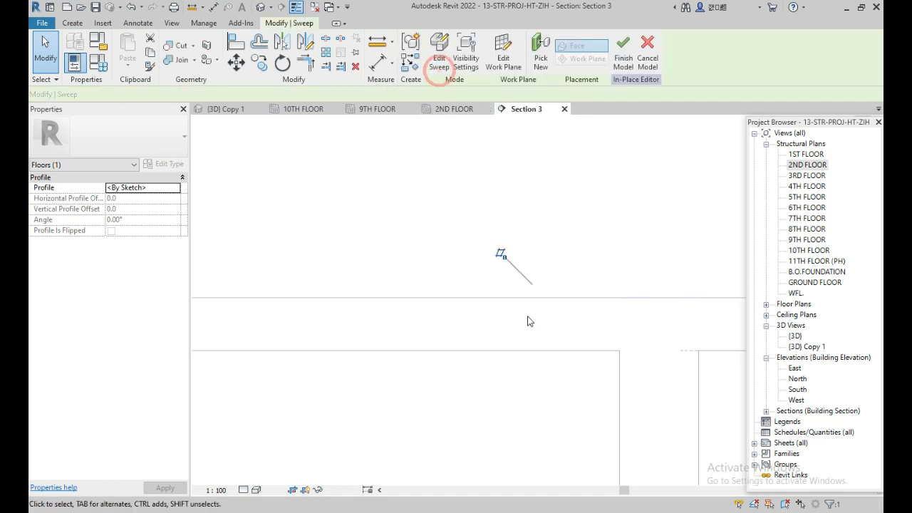
Step: Check the revised sweep in the 2ND FLOOR plan and finish the in-place model
left_click(443, 111)
middle_click_drag(555, 311, 574, 480)
middle_click_drag(456, 206, 471, 508)
scroll(545, 170, "up", 2)
middle_click_drag(572, 303, 601, 452)
left_click(626, 50)
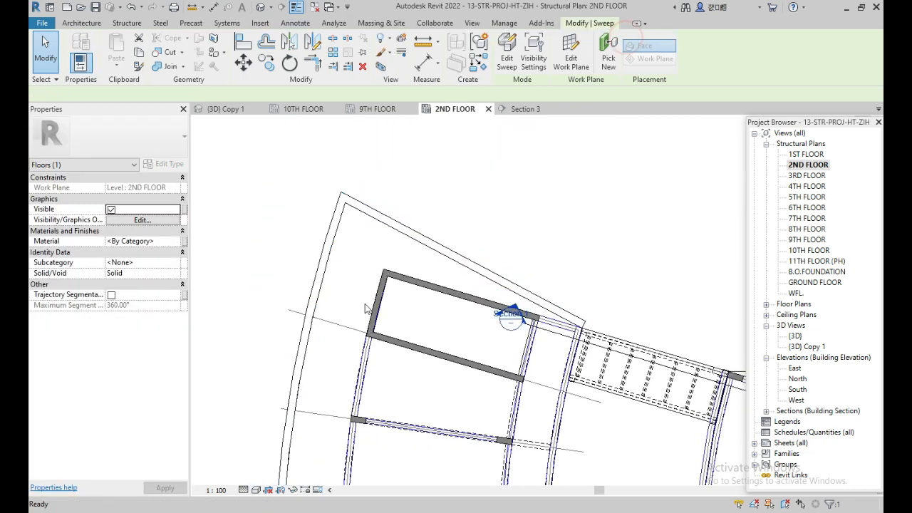
Step: Examine the completed edge component in the 2ND FLOOR plan and in the (3D) Copy 1 view
scroll(421, 127, "down", 3)
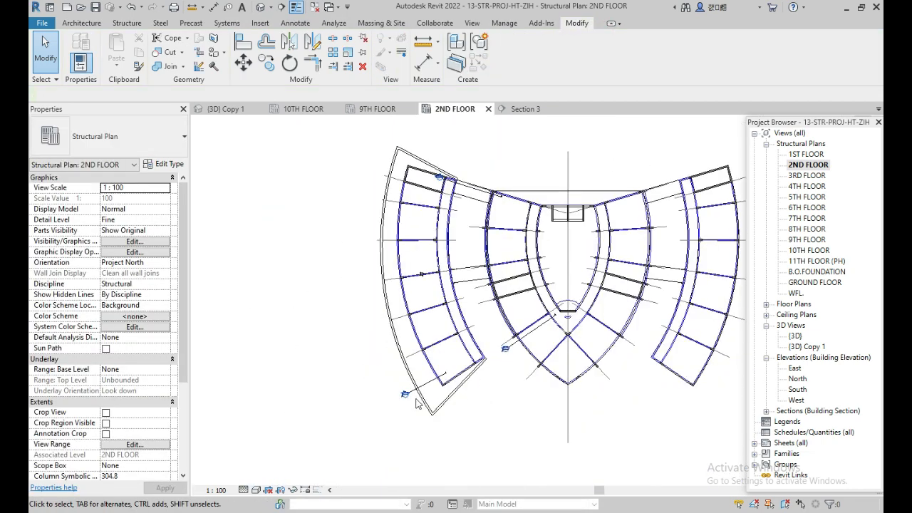
left_click(426, 408)
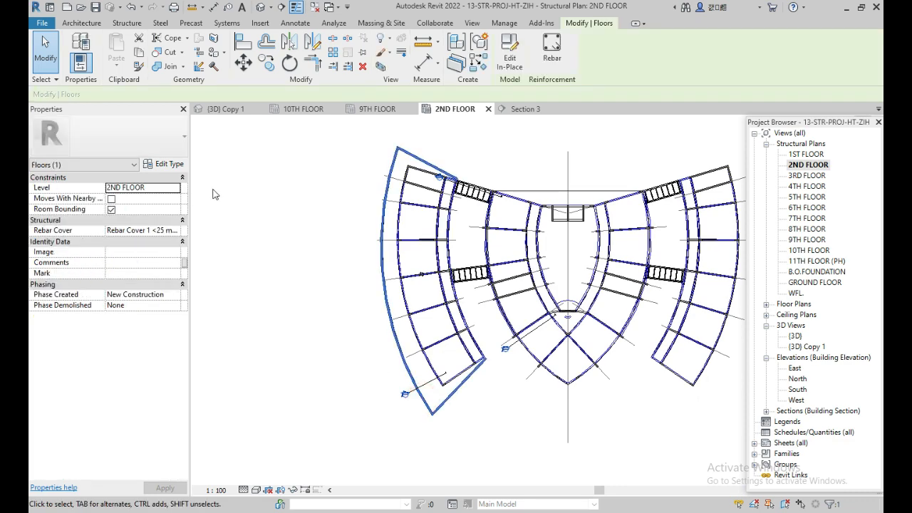
left_click(228, 188)
left_click(225, 109)
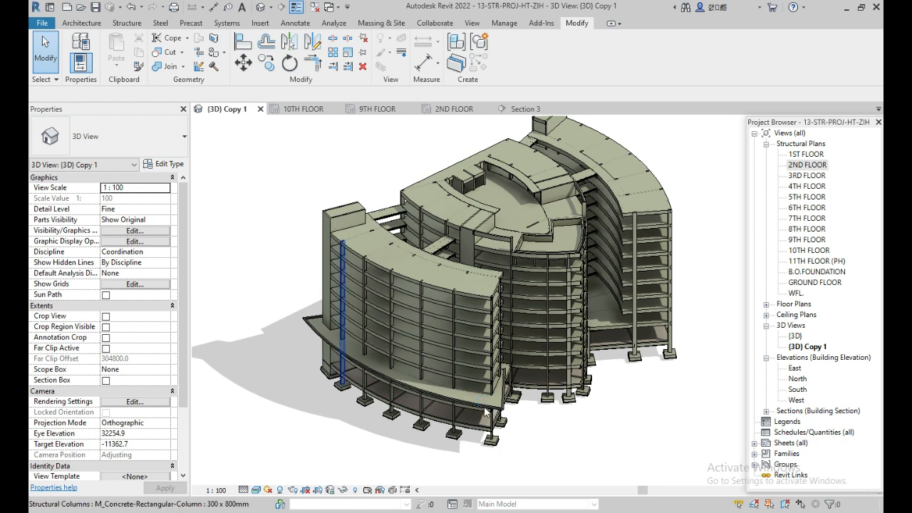
scroll(483, 414, "up", 3)
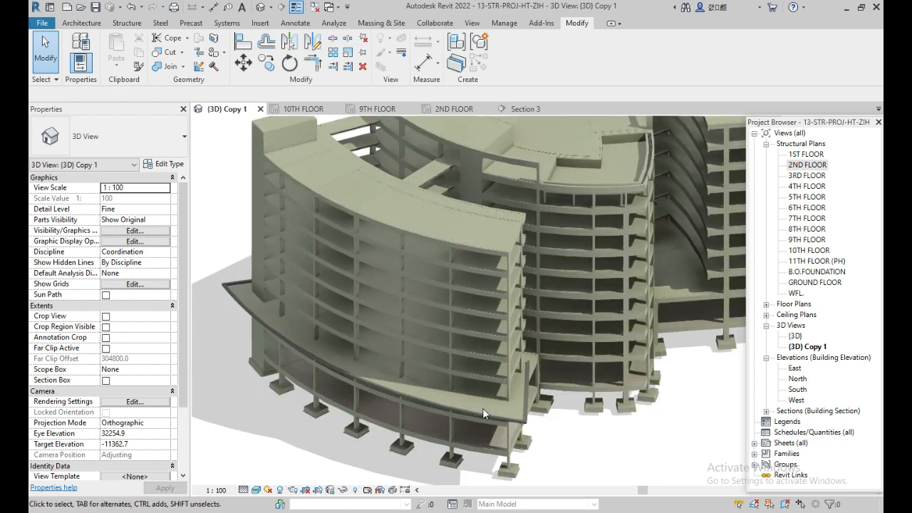
scroll(482, 408, "down", 2)
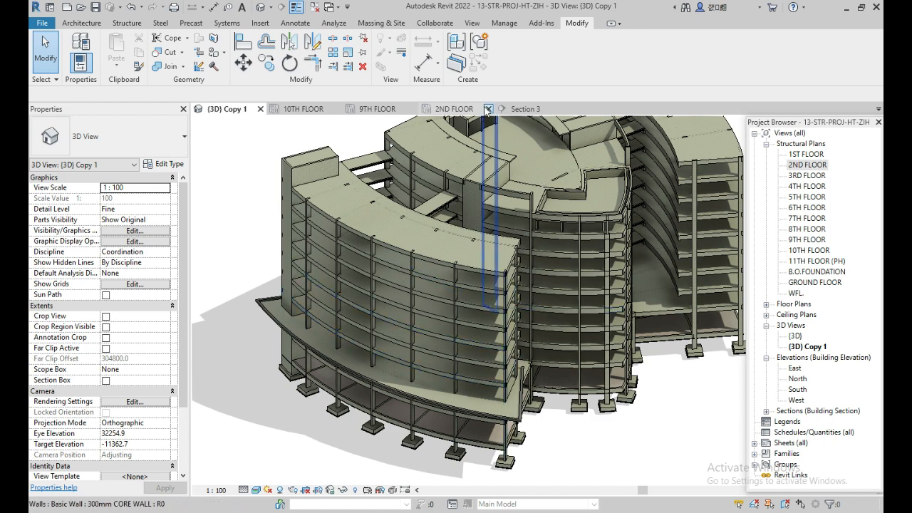
Step: In the 2ND FLOOR plan, mirror the projecting slab and its edge component about the building's central vertical axis
left_click(456, 108)
scroll(457, 440, "up", 3)
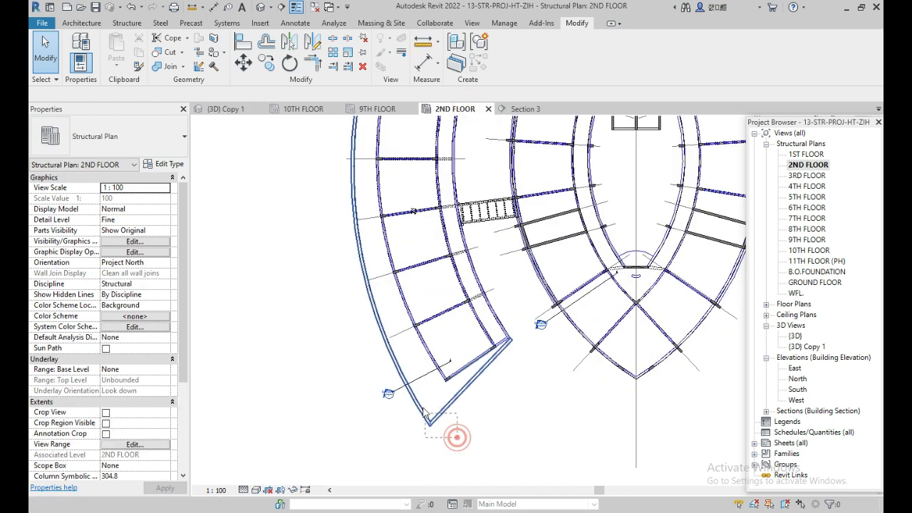
left_click(427, 419)
scroll(502, 427, "down", 2)
scroll(504, 423, "up", 1)
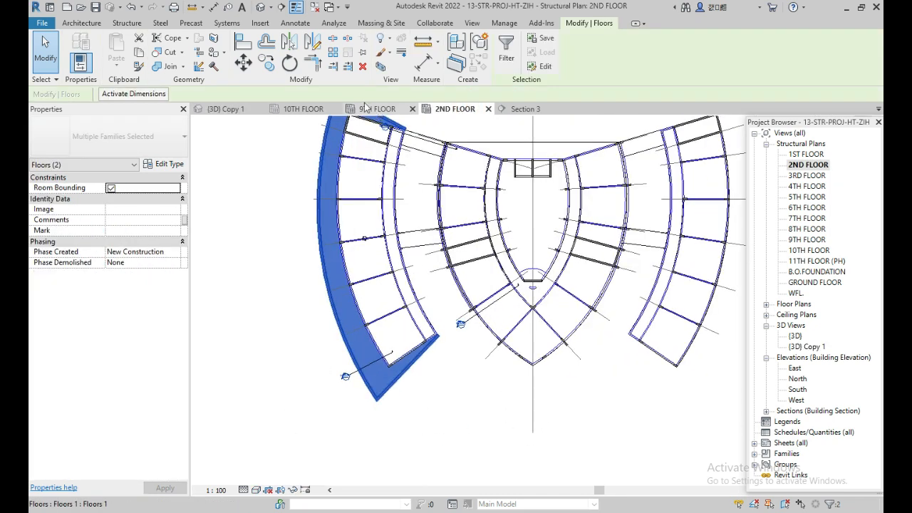
left_click(288, 42)
left_click(532, 410)
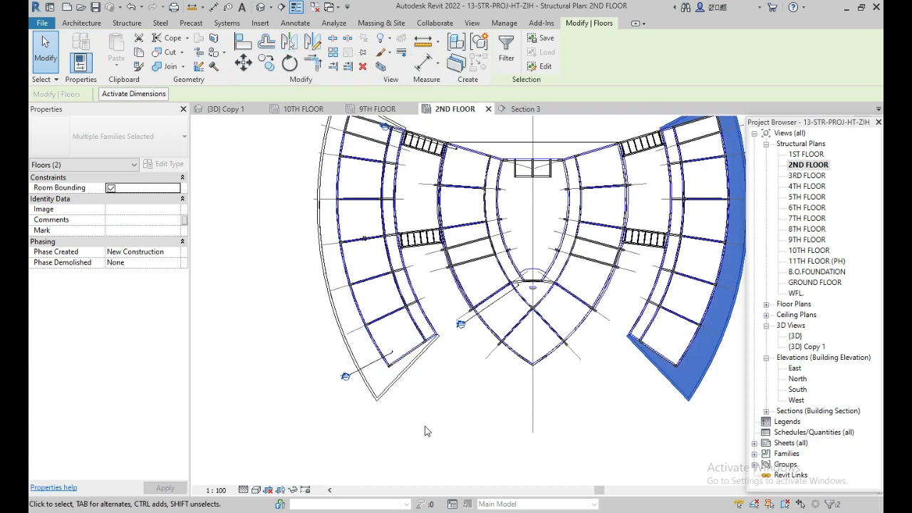
Step: Copy both projecting slabs with their edge components, aligned, to the 4TH, 6TH, 8TH and 10TH FLOOR levels
left_click_drag(428, 436, 367, 389, "ctrl")
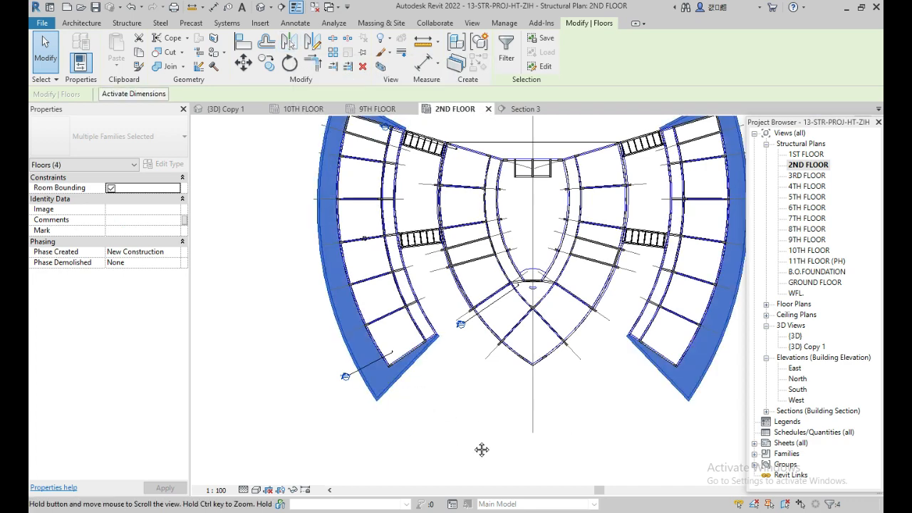
middle_click_drag(481, 449, 468, 459)
middle_click_drag(461, 426, 453, 397)
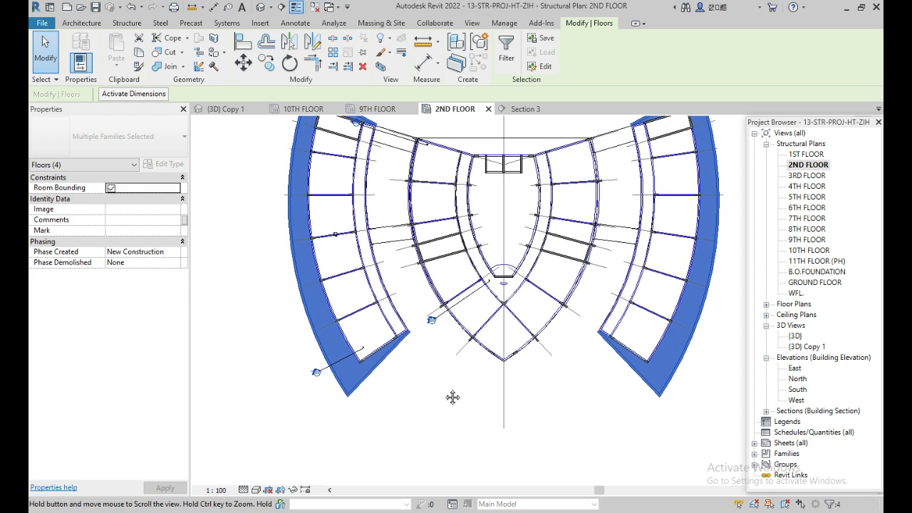
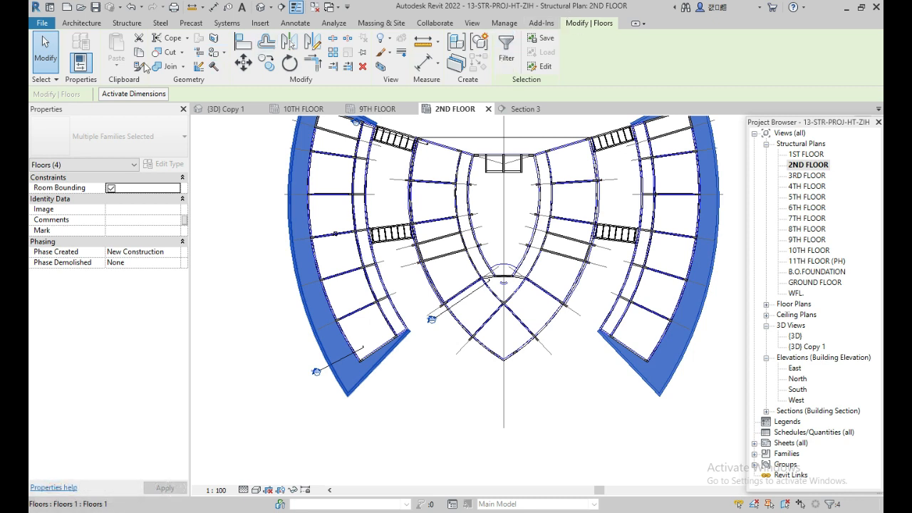
left_click(139, 54)
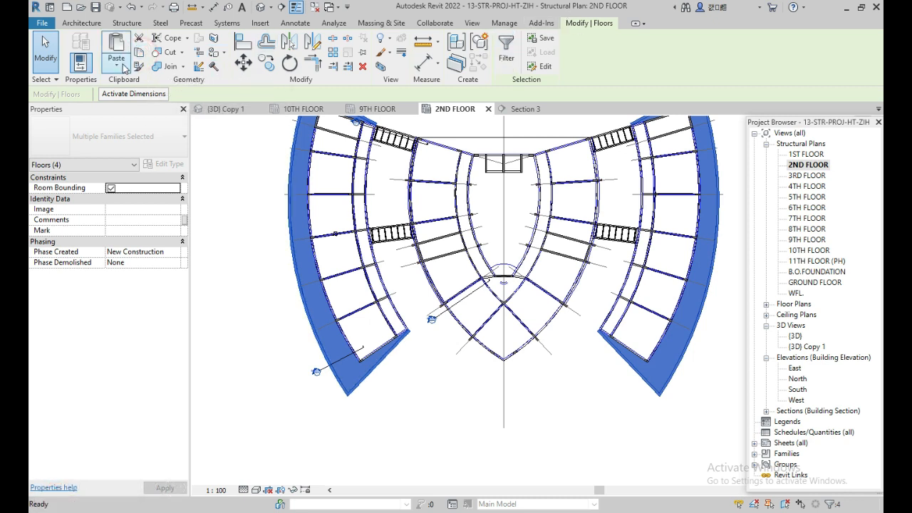
left_click(122, 67)
left_click(157, 110)
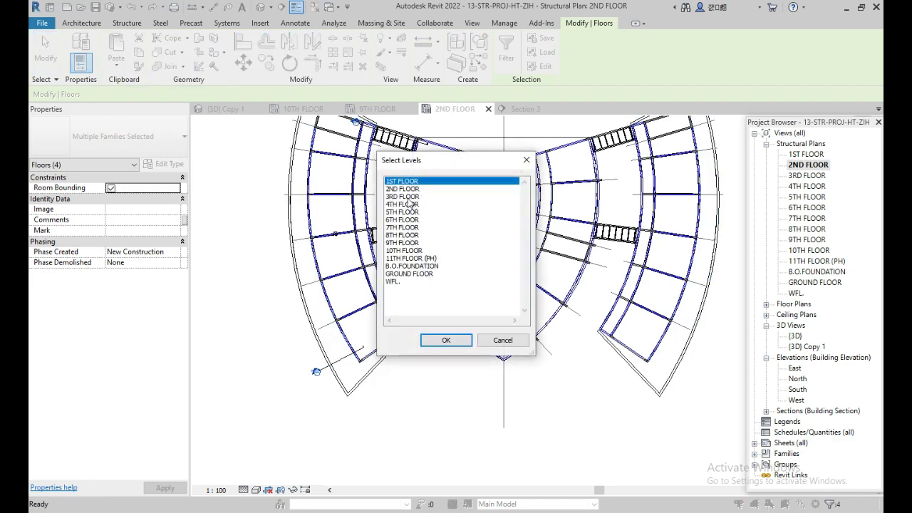
left_click(409, 204)
left_click(400, 220, "ctrl")
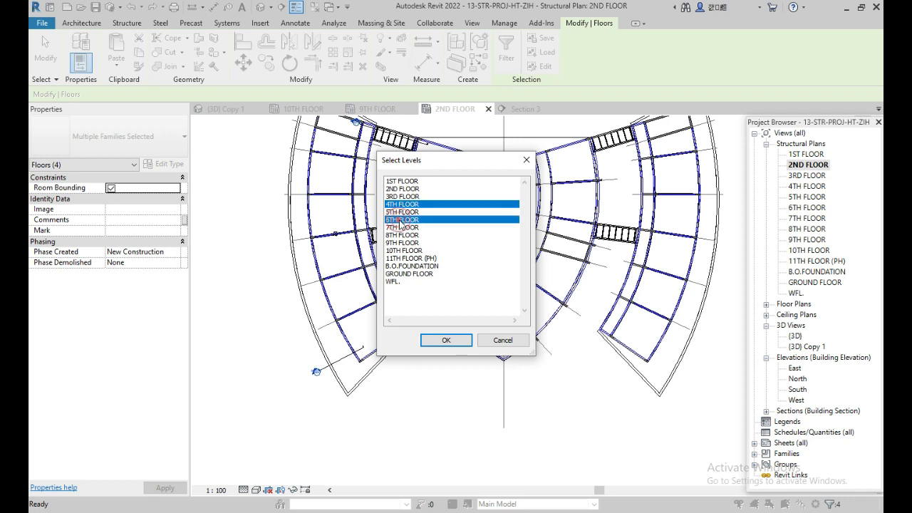
left_click(398, 235, "ctrl")
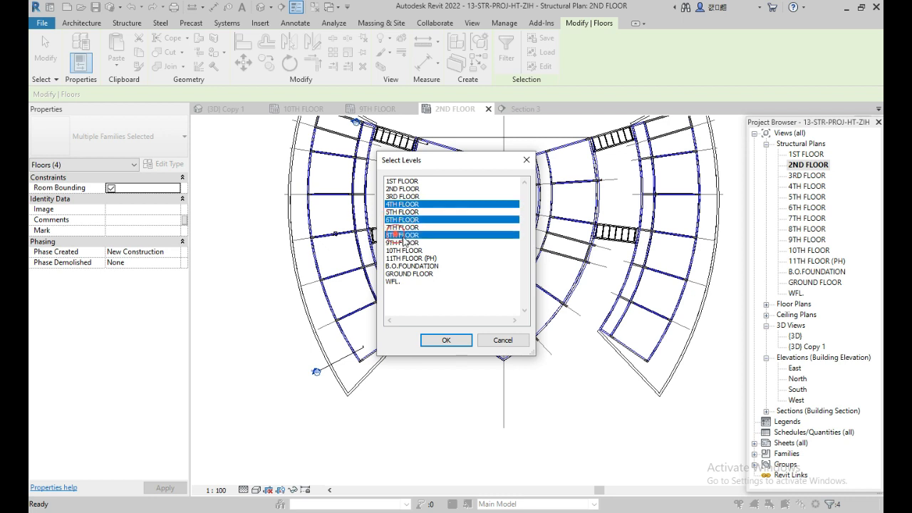
left_click(401, 251, "ctrl")
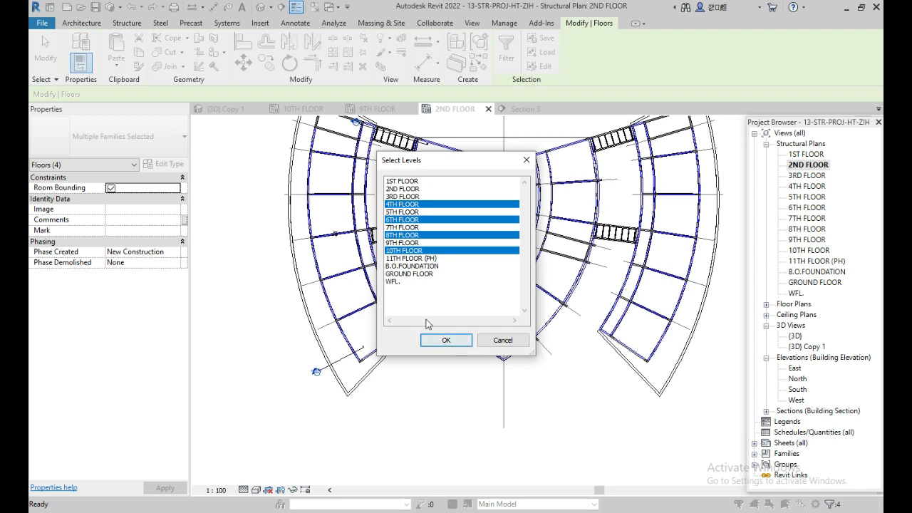
left_click(446, 341)
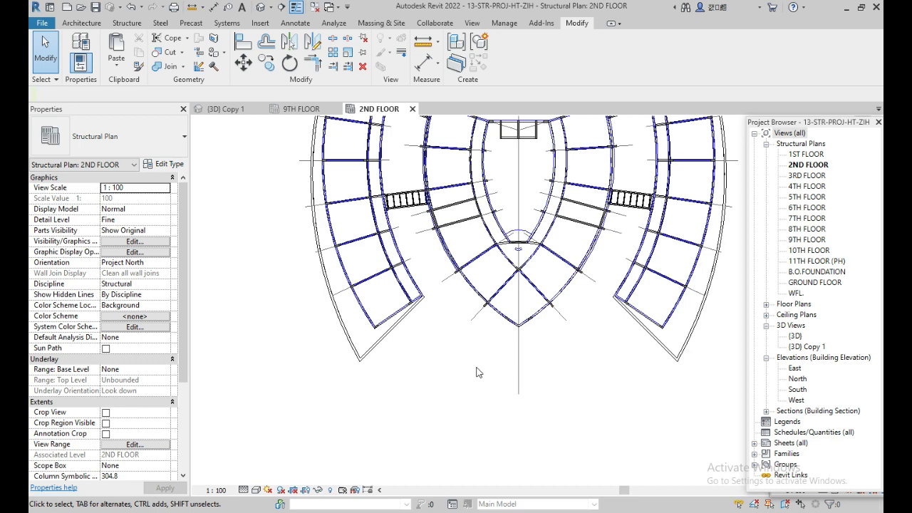
Step: Check the copied slabs in the (3D) Copy 1 view and delete the loose edge component floating above the curved wing's roof
left_click(225, 109)
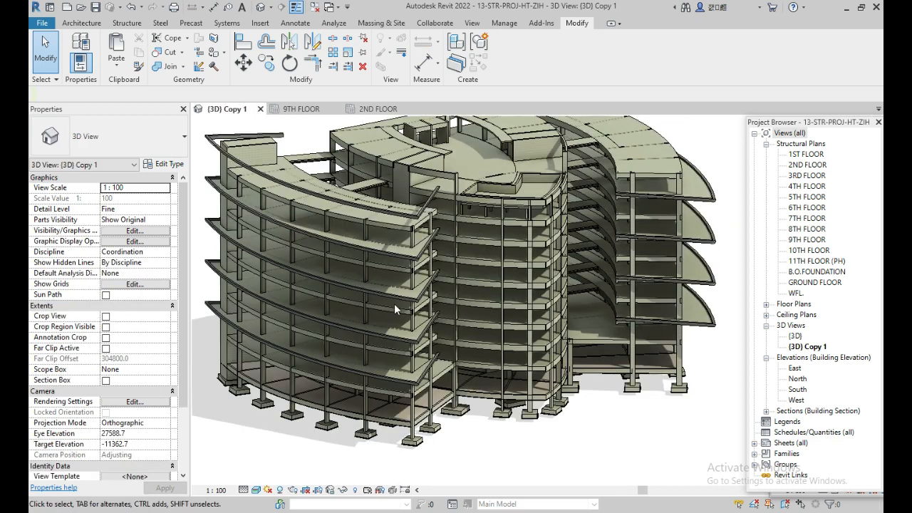
middle_click_drag(411, 362, 386, 271, "shift")
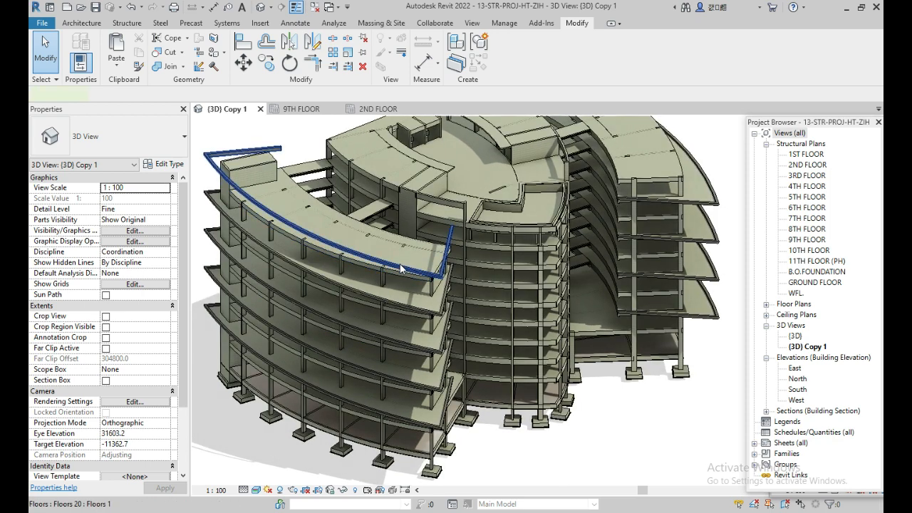
left_click(401, 270)
key("Escape")
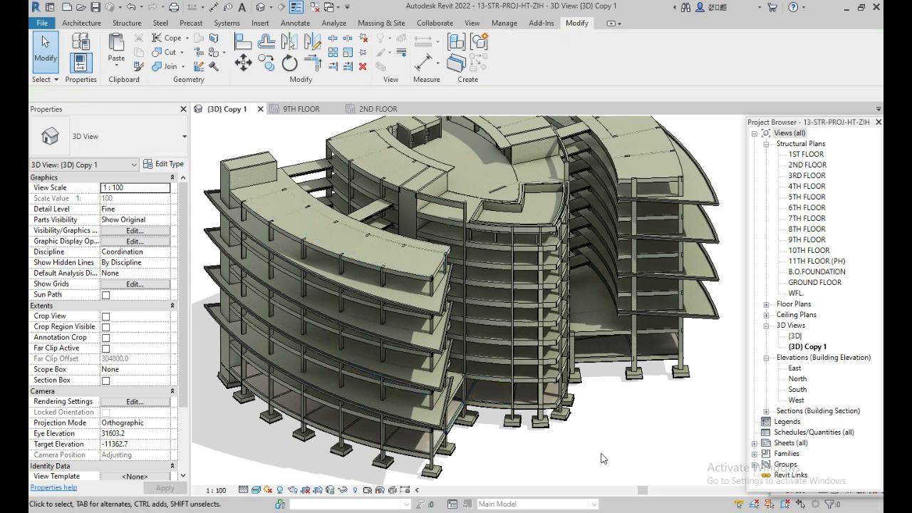
scroll(581, 341, "down", 2)
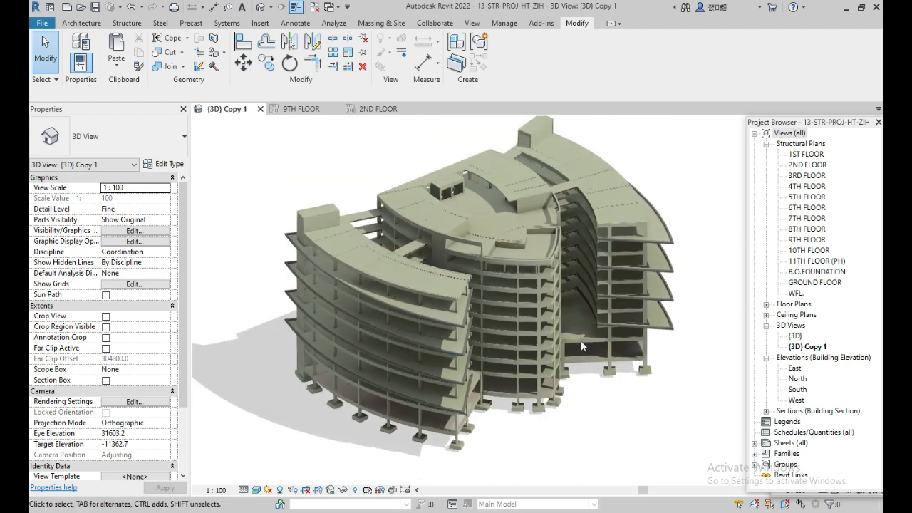
middle_click_drag(573, 347, 582, 365, "shift")
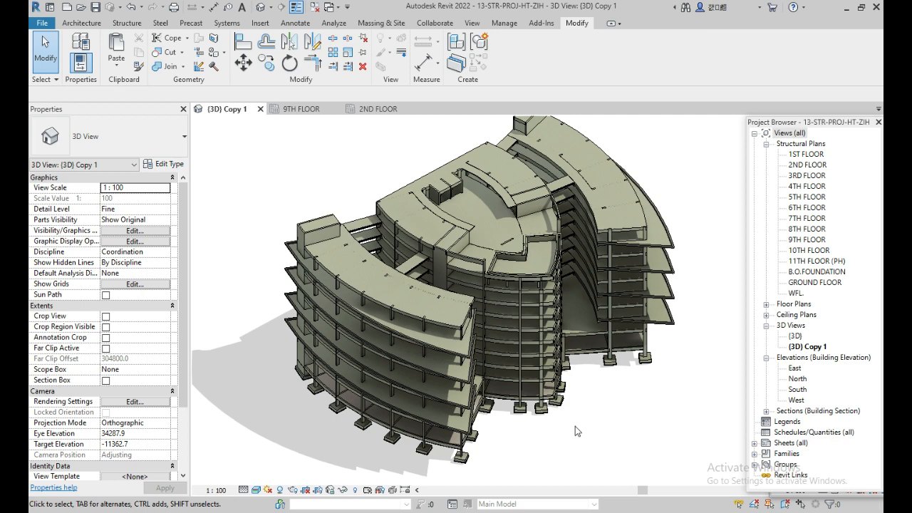
Step: Examine the triangular grids of 300x300SHS square hollow section beams between the wings and the central block in the 1ST FLOOR plan
left_click(807, 155)
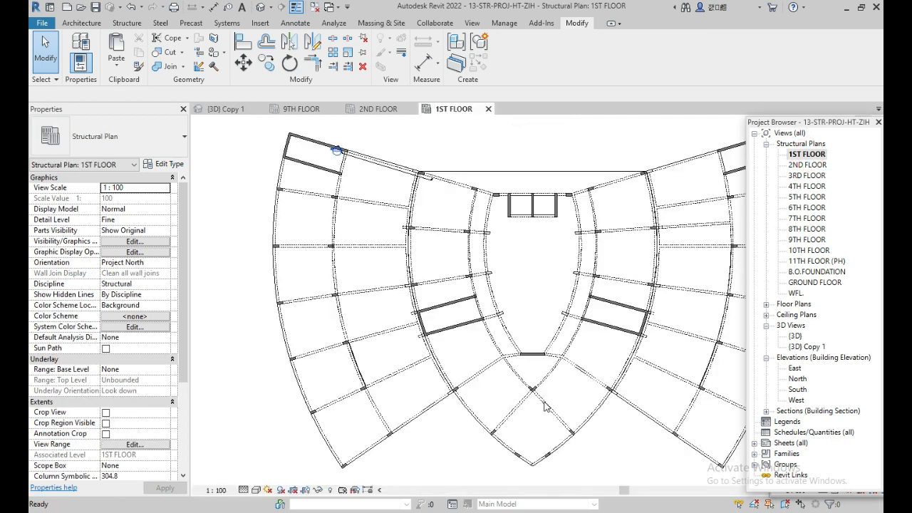
scroll(525, 399, "up", 3)
middle_click_drag(491, 330, 439, 263)
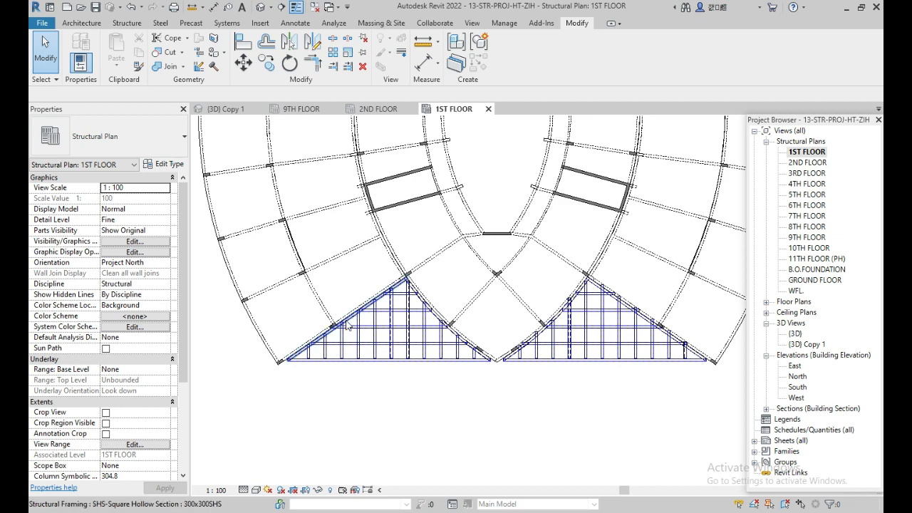
scroll(349, 324, "up", 4)
scroll(454, 258, "down", 2)
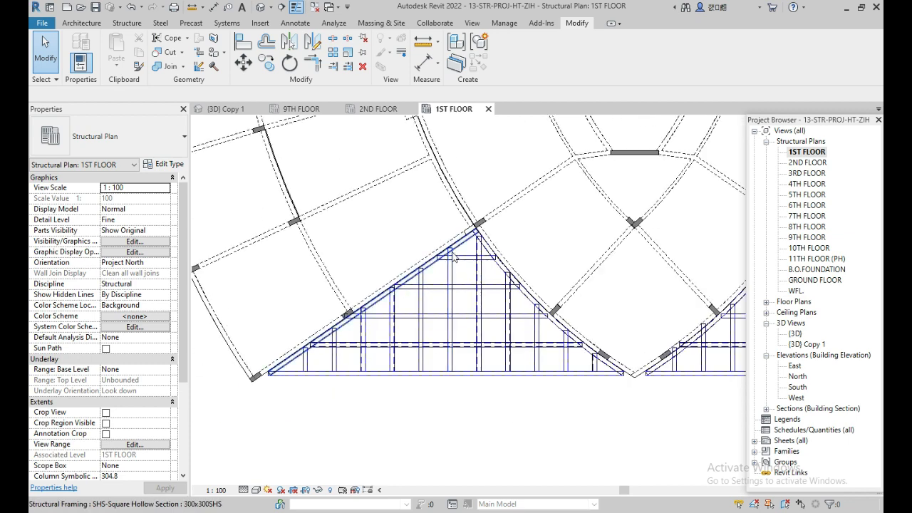
scroll(456, 256, "up", 2)
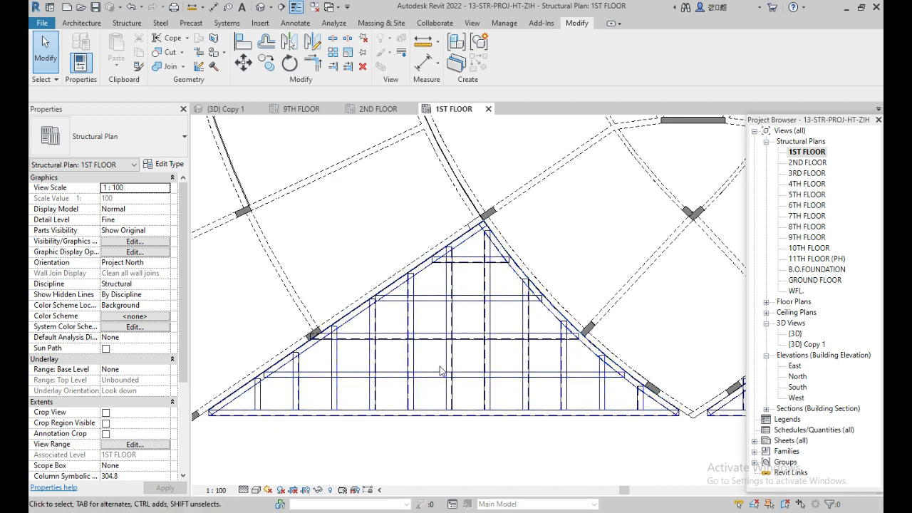
middle_click_drag(441, 370, 412, 333)
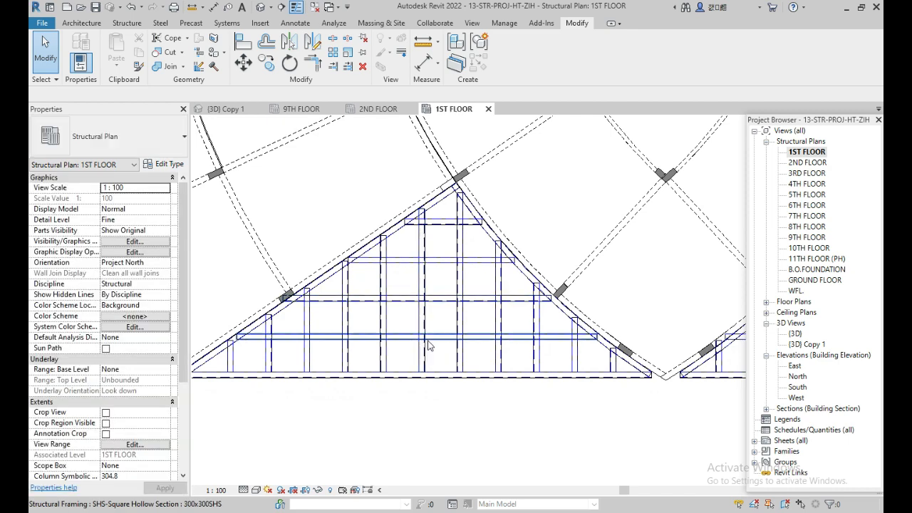
scroll(474, 317, "down", 2)
middle_click_drag(478, 315, 450, 320)
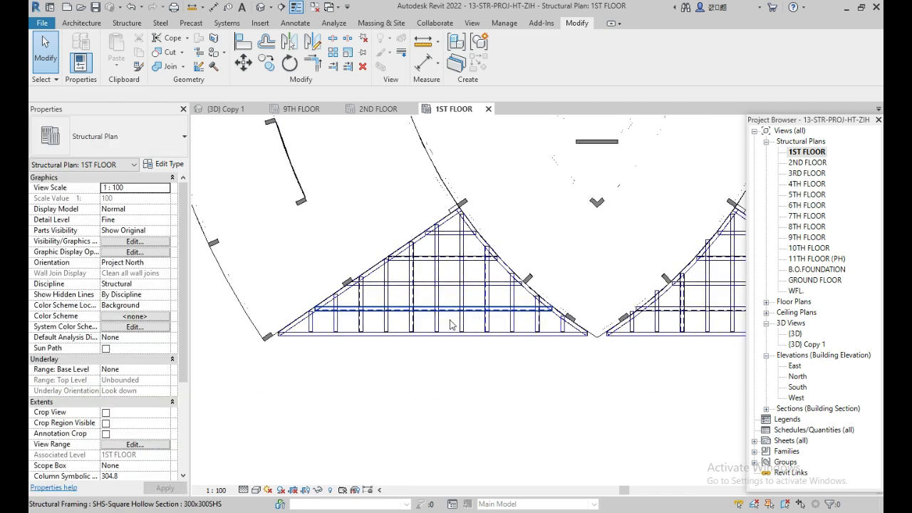
Step: Examine the first-floor steel framing grids and the stacked projecting slabs in the (3D) Copy 1 view
left_click(228, 109)
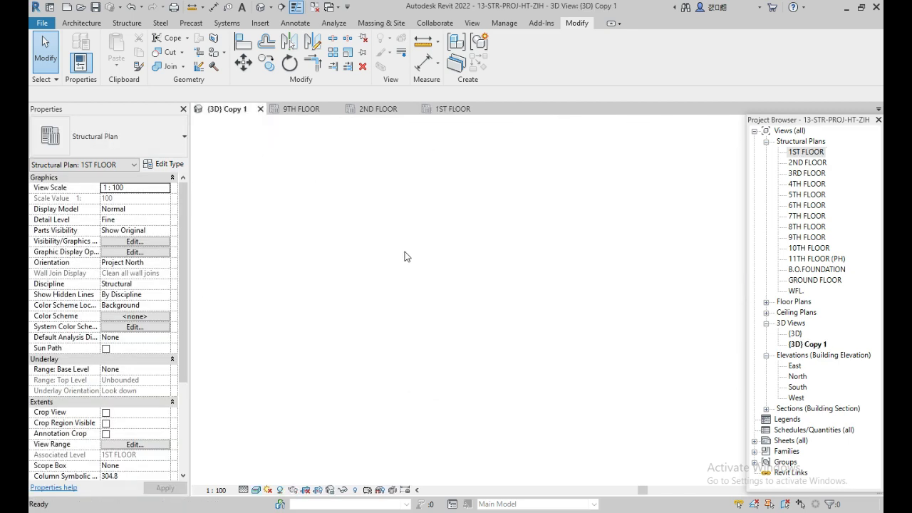
scroll(528, 314, "up", 2)
middle_click_drag(537, 313, 570, 367, "shift")
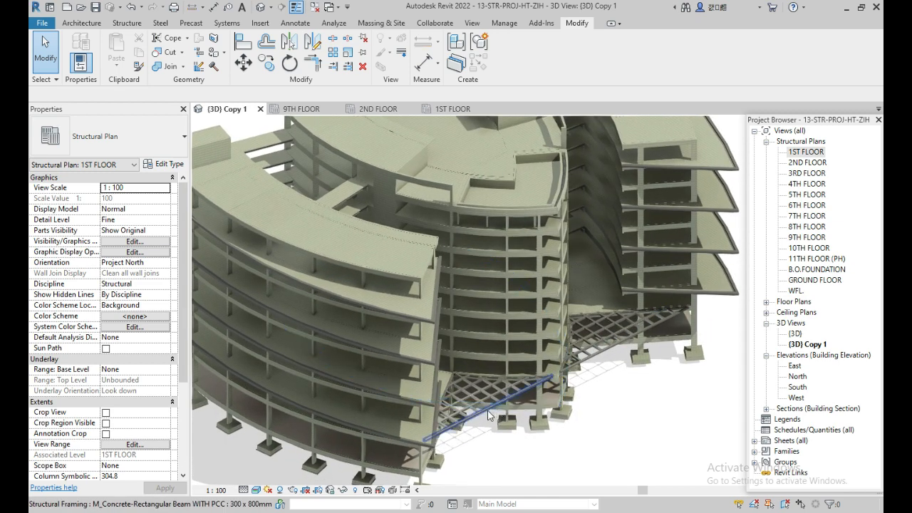
scroll(579, 365, "down", 2)
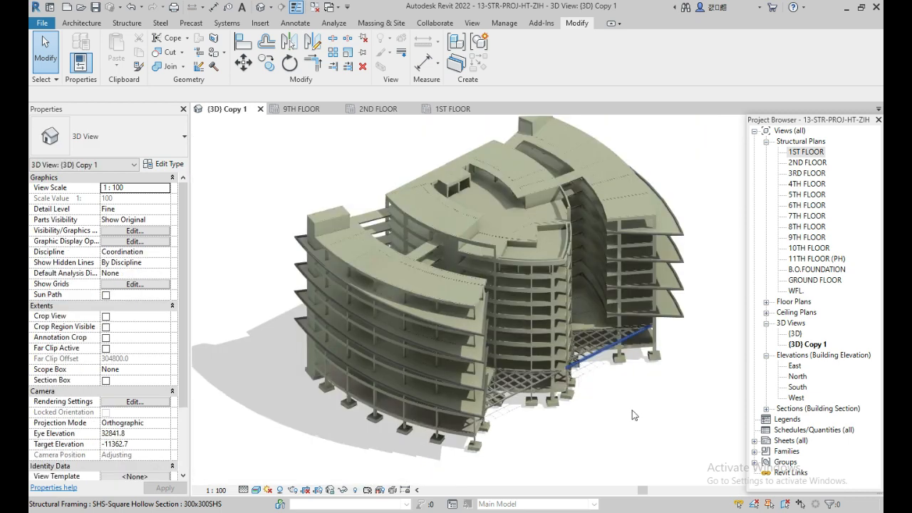
scroll(638, 414, "down", 1)
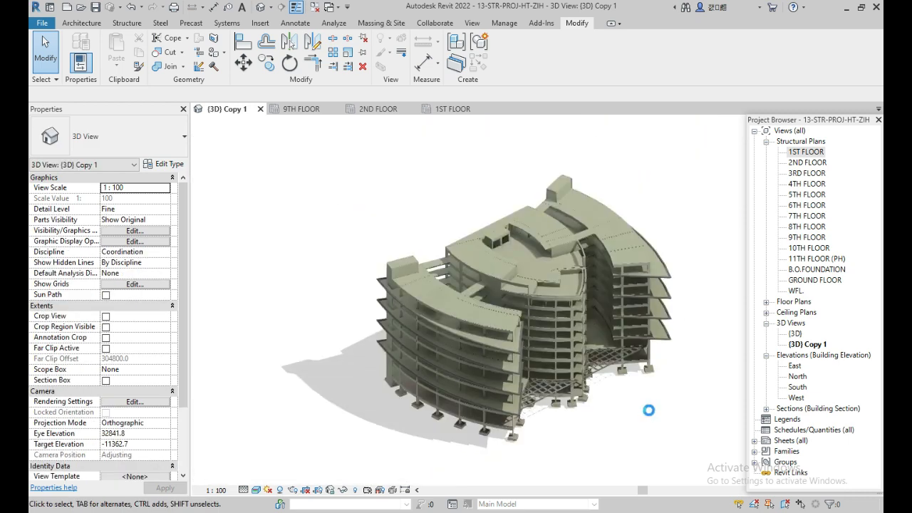
scroll(650, 417, "up", 2)
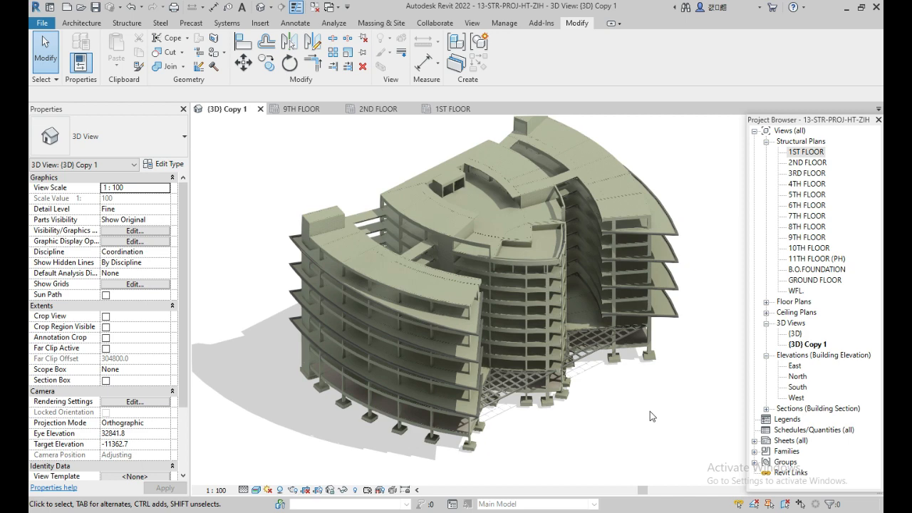
mouse_move(650, 417)
middle_mouse_down()
mouse_move(663, 419)
mouse_move(653, 415)
middle_mouse_up()
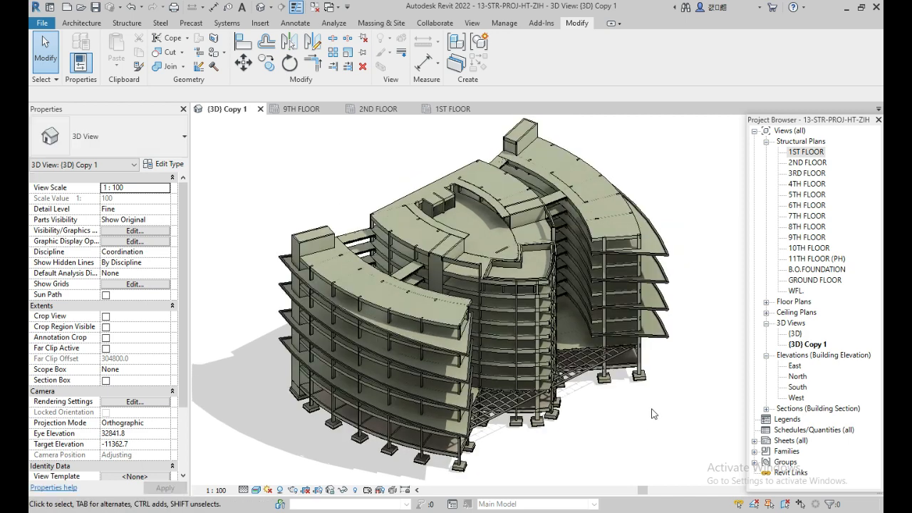